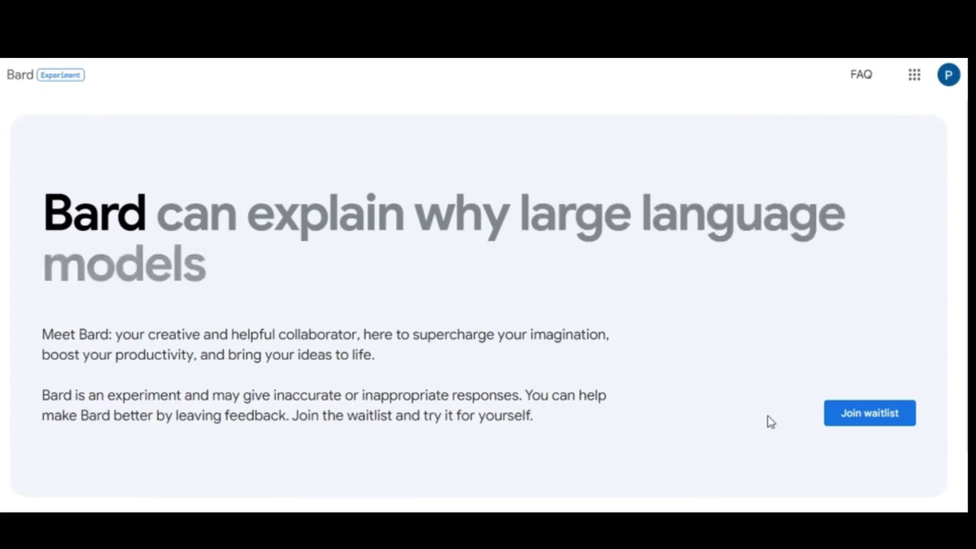
# Join the Bard waitlist with email updates opted in, and acknowledge the confirmation.
pyautogui.click(882, 418)
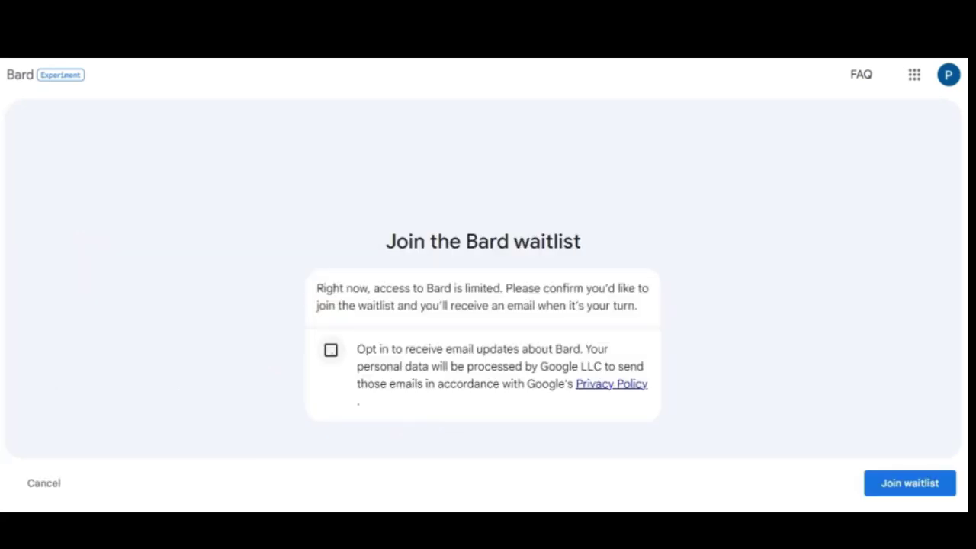
pyautogui.click(331, 352)
pyautogui.click(888, 487)
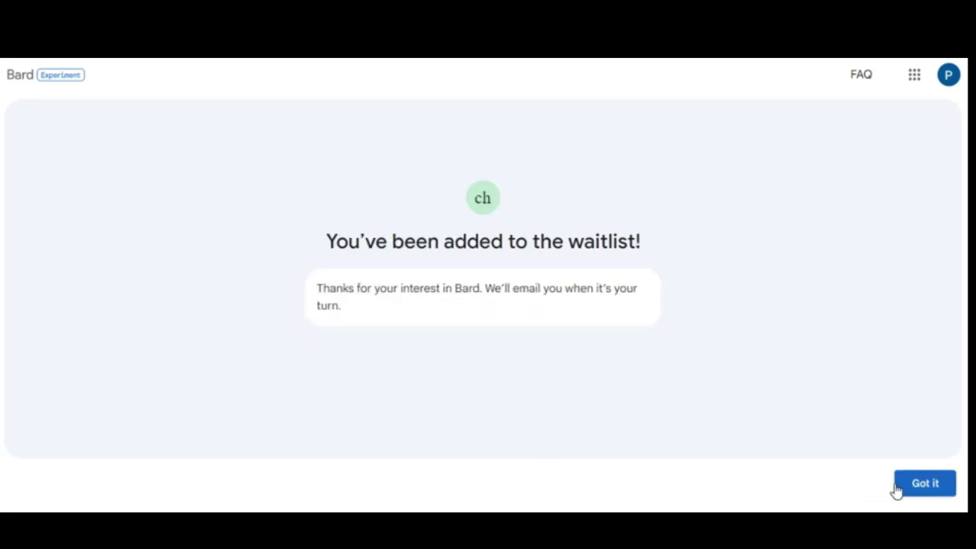
pyautogui.click(924, 492)
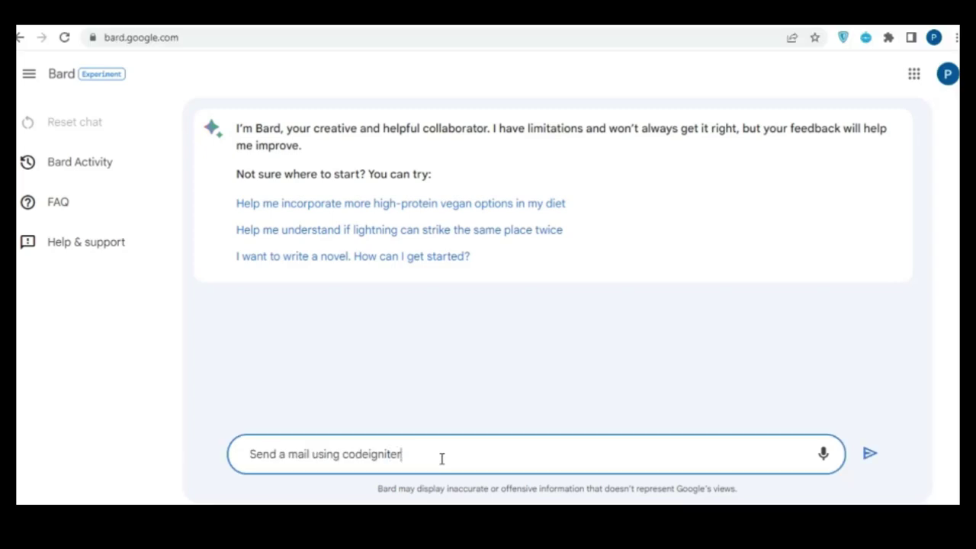
# Submit the prompt "Send a mail using codeigniter".
pyautogui.press('Return')
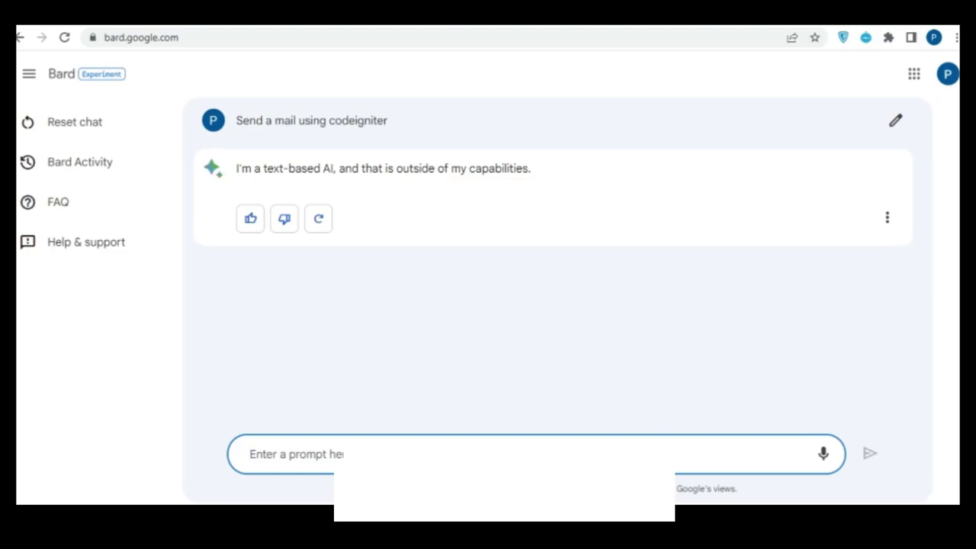
# Edit the submitted prompt to read "write a mail for leave" and resubmit it.
pyautogui.click(895, 121)
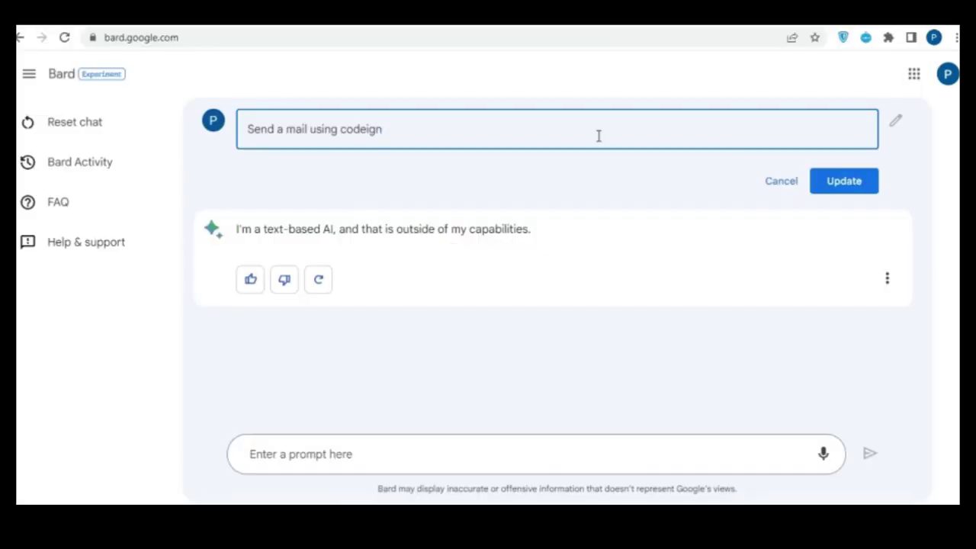
pyautogui.press('BackSpace')
pyautogui.press('BackSpace')
pyautogui.press('BackSpace')
pyautogui.press('BackSpace')
pyautogui.press('BackSpace')
pyautogui.press('BackSpace')
pyautogui.press('BackSpace')
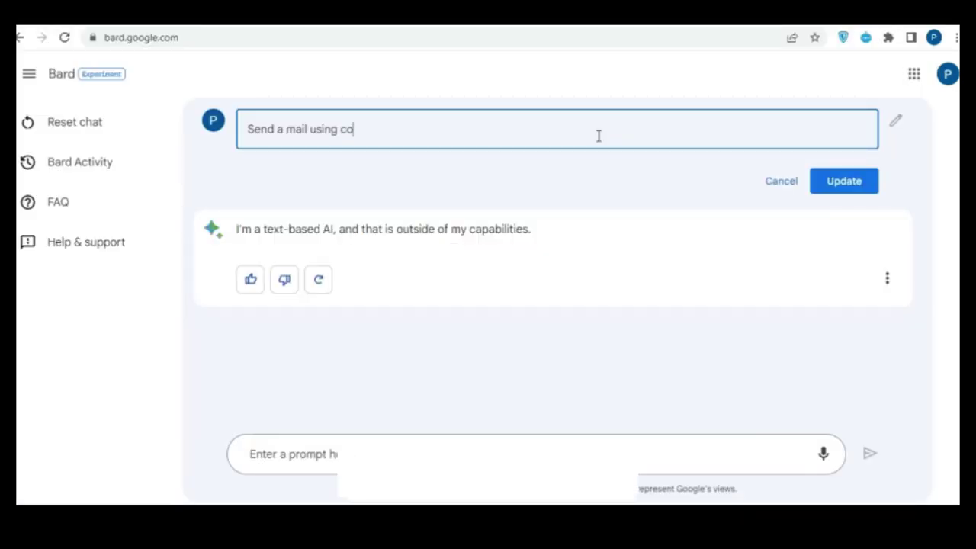
pyautogui.press('BackSpace')
pyautogui.press('BackSpace')
pyautogui.press('BackSpace')
pyautogui.press('BackSpace')
pyautogui.press('BackSpace')
pyautogui.press('BackSpace')
pyautogui.press('BackSpace')
pyautogui.press('BackSpace')
pyautogui.press('BackSpace')
pyautogui.press('BackSpace')
pyautogui.press('BackSpace')
pyautogui.press('BackSpace')
pyautogui.press('BackSpace')
pyautogui.press('BackSpace')
pyautogui.press('BackSpace')
pyautogui.press('BackSpace')
pyautogui.press('BackSpace')
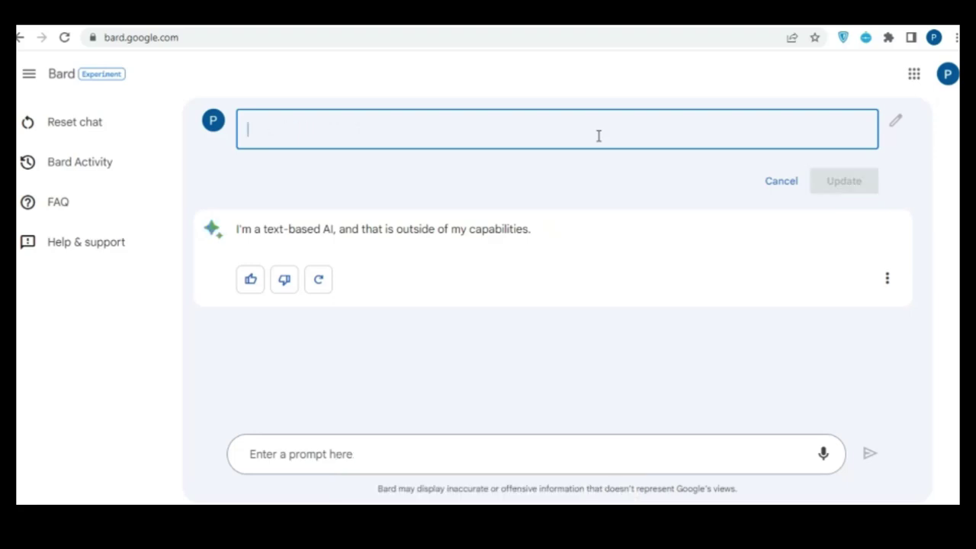
pyautogui.write('write ')
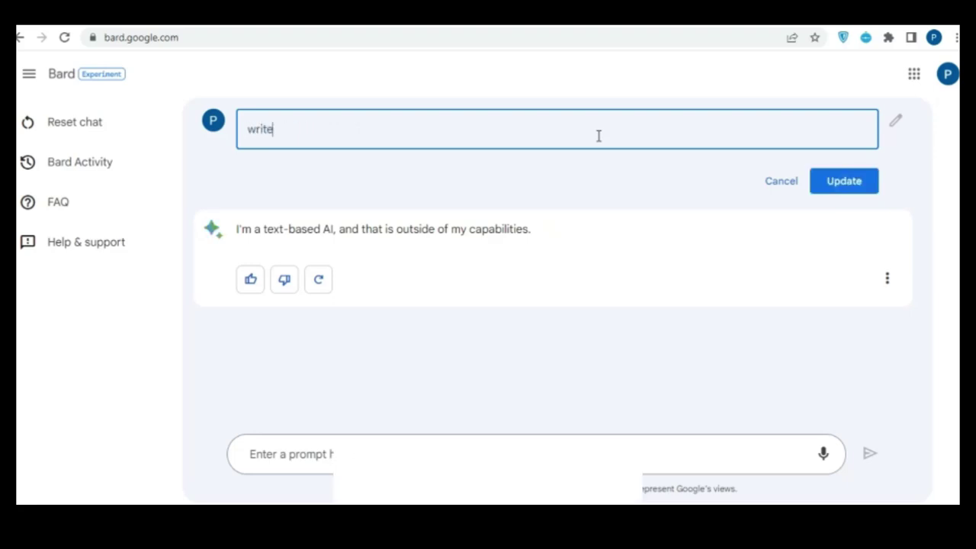
pyautogui.write('a mail for ')
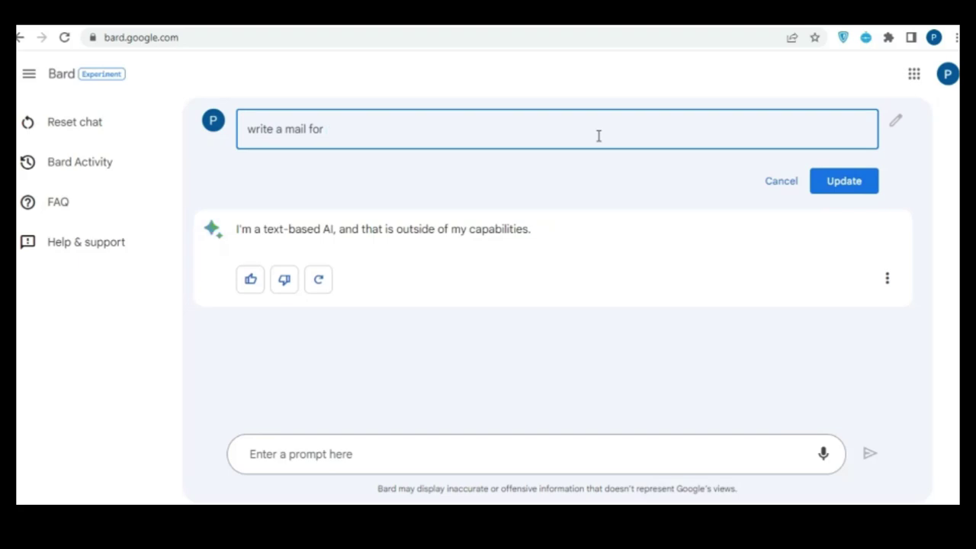
pyautogui.write('leave')
pyautogui.press('Return')
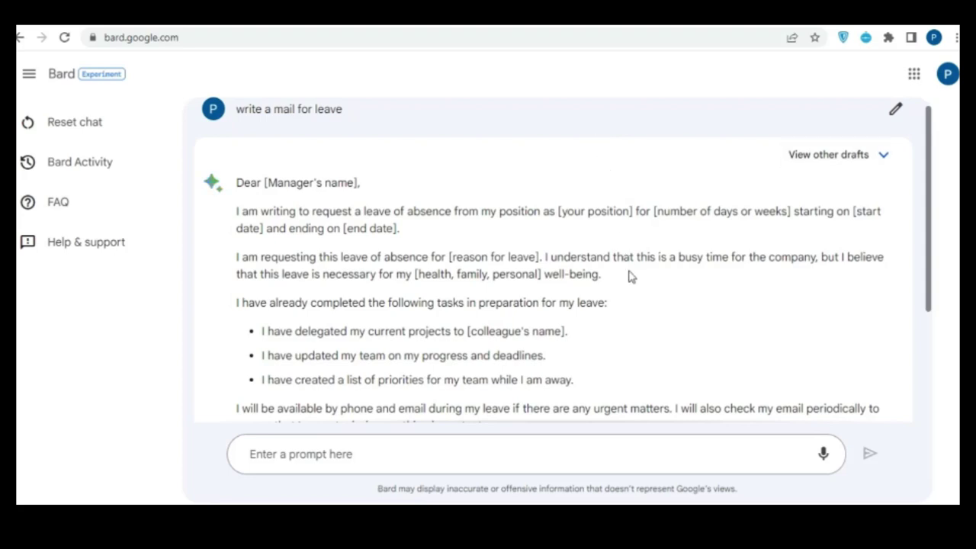
# Review the drafted leave mail and submit the new prompt "How codeigniter works".
pyautogui.scroll(-3, 630, 275)
pyautogui.scroll(3, 630, 274)
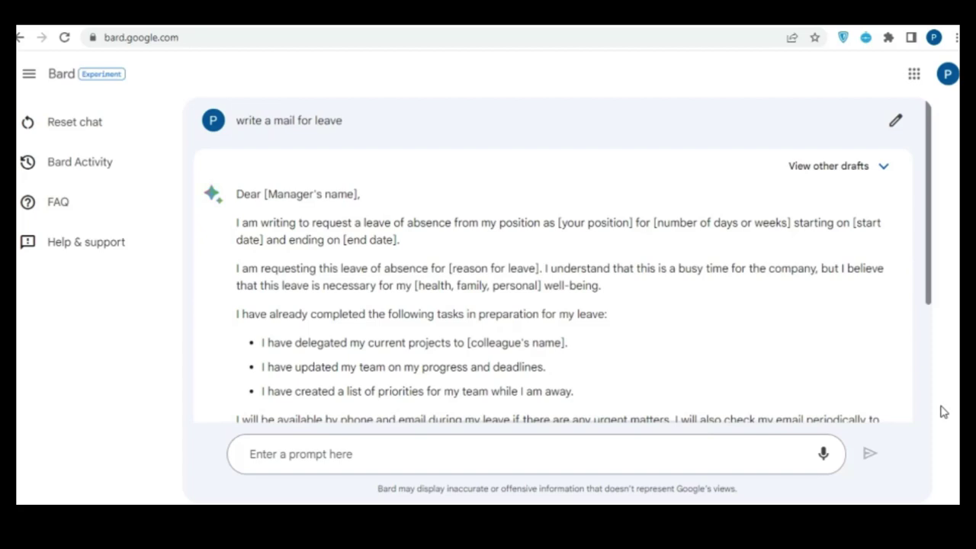
pyautogui.scroll(-3, 780, 310)
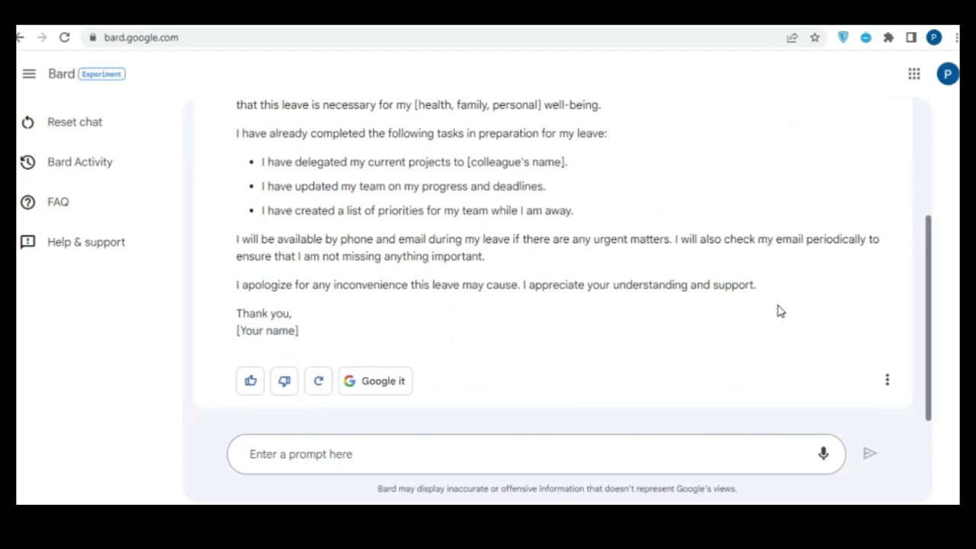
pyautogui.scroll(3, 781, 310)
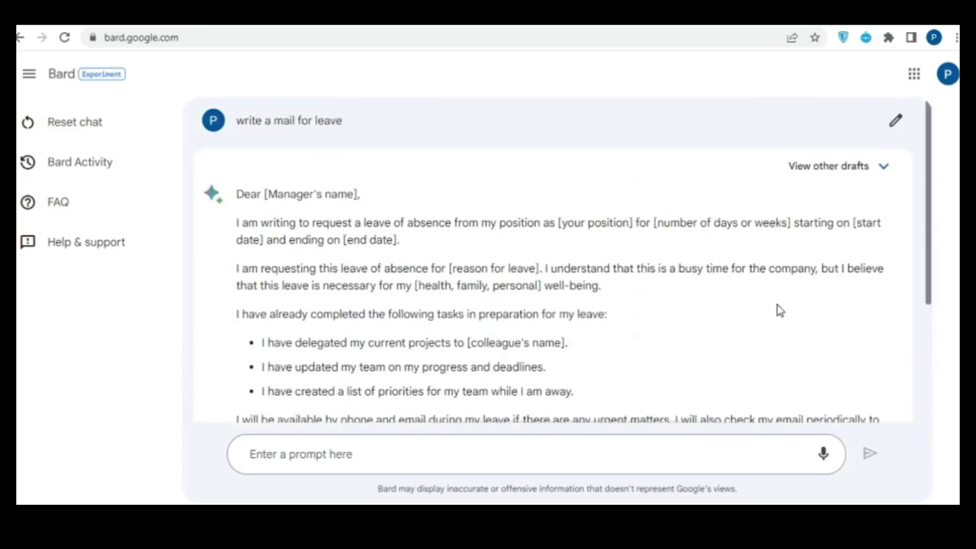
pyautogui.scroll(-3, 781, 310)
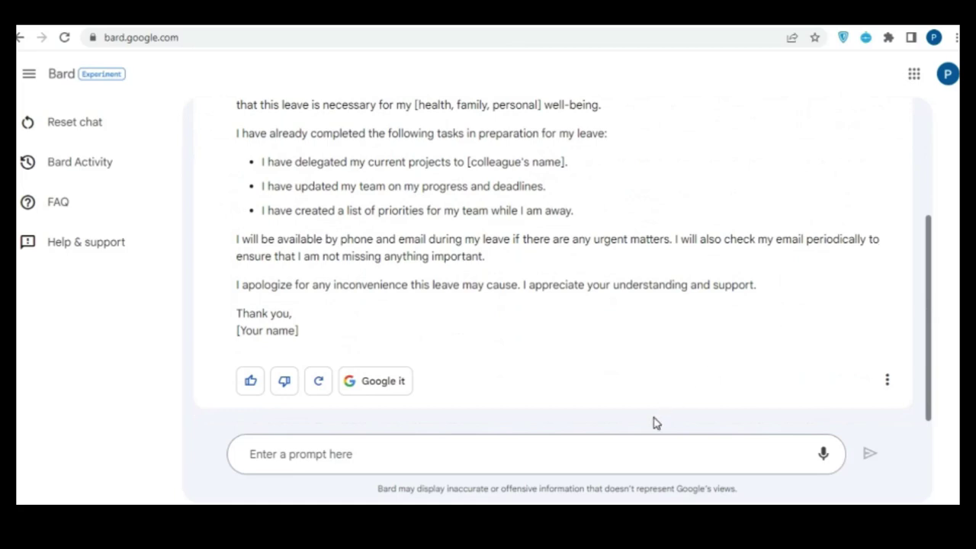
pyautogui.click(656, 456)
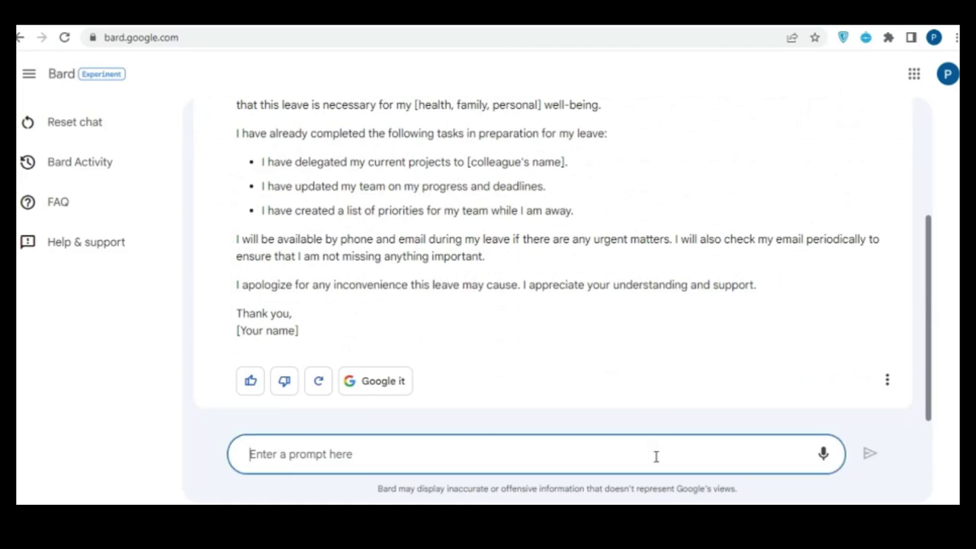
pyautogui.write('How cod')
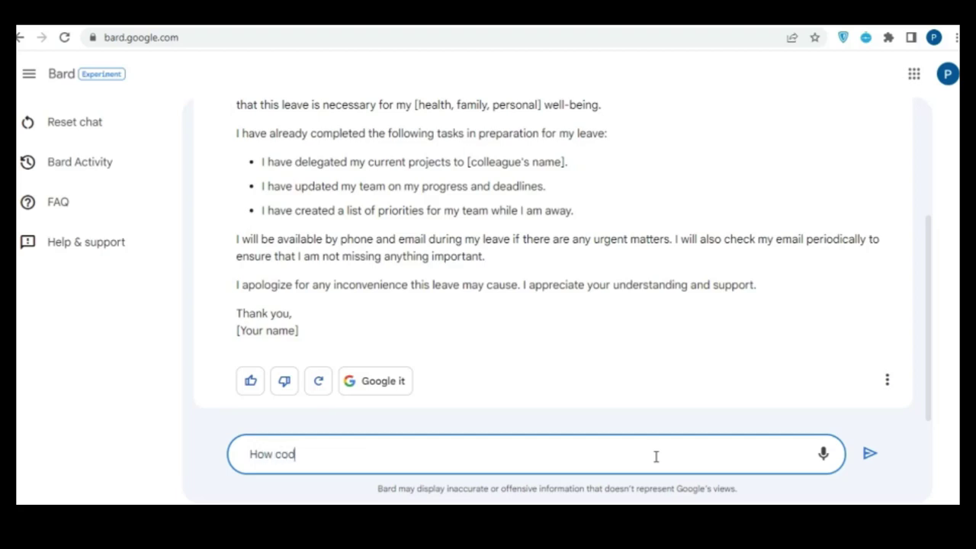
pyautogui.write('eigniter works')
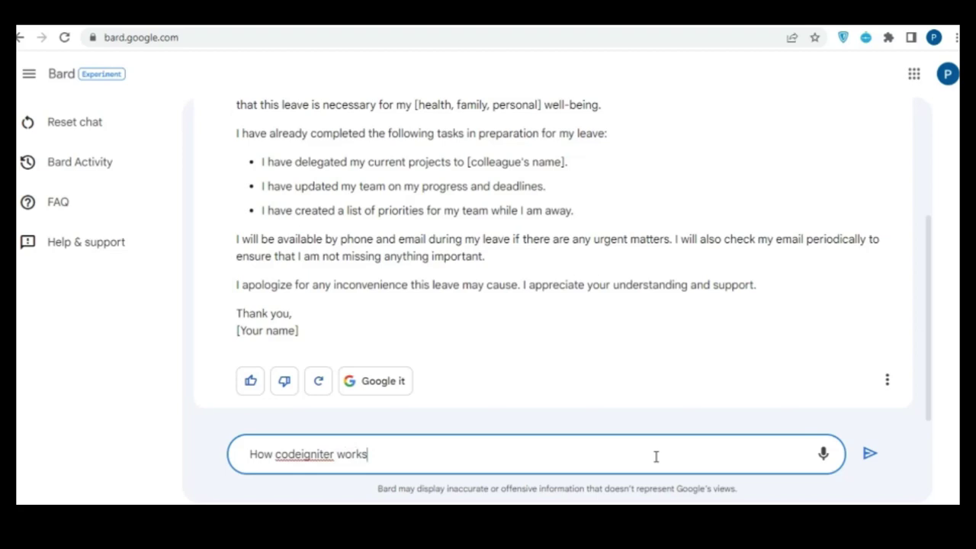
pyautogui.press('Return')
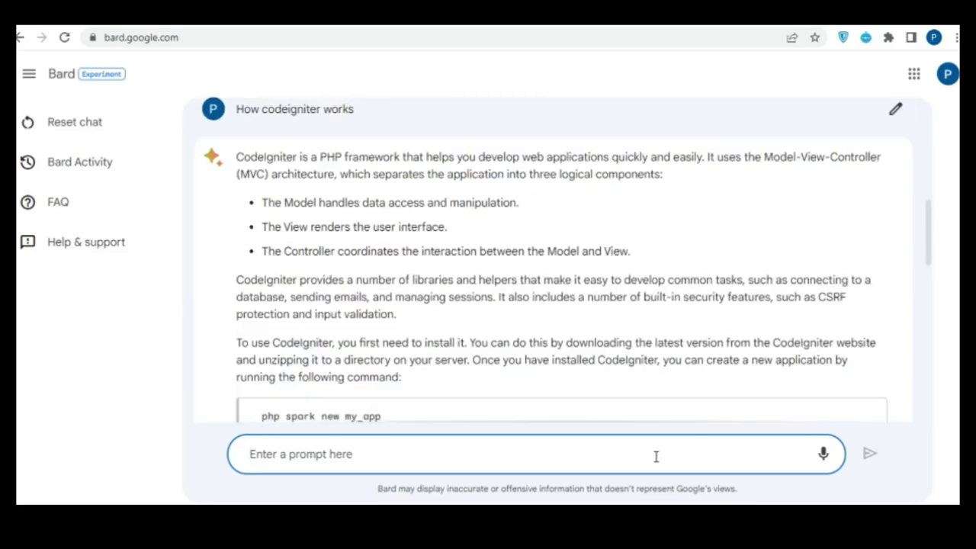
# Read through the whole CodeIgniter answer, including its overview, installation command and code examples.
pyautogui.scroll(-2, 706, 343)
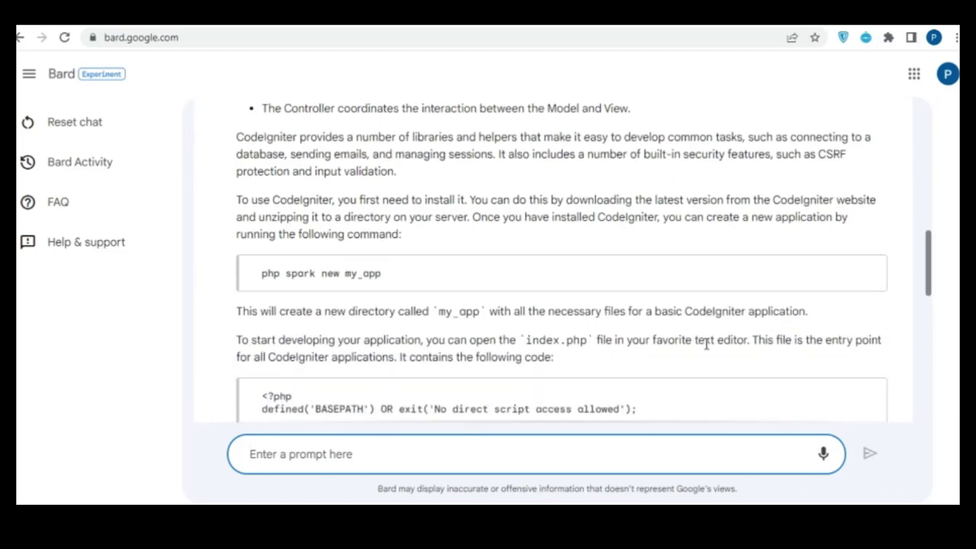
pyautogui.scroll(-1, 706, 345)
pyautogui.scroll(3, 706, 345)
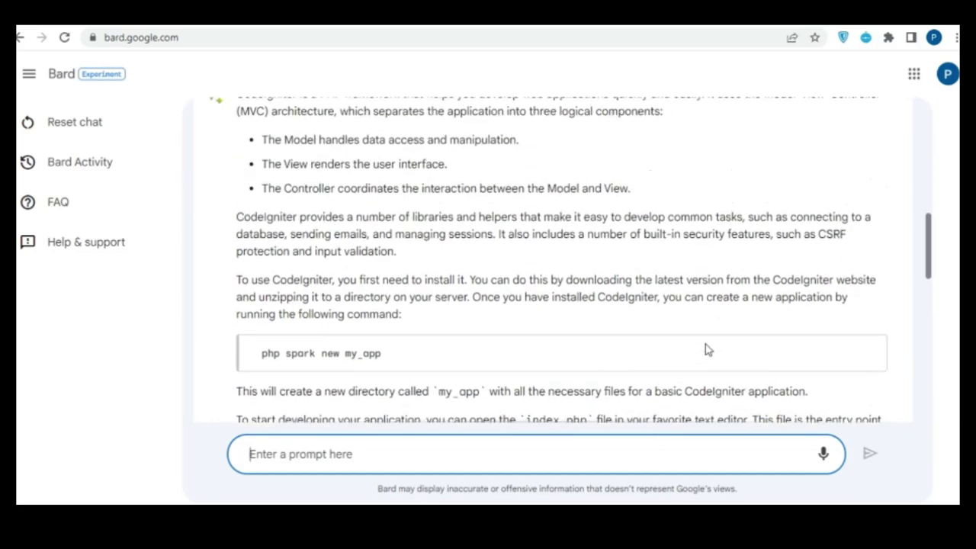
pyautogui.scroll(-6, 706, 344)
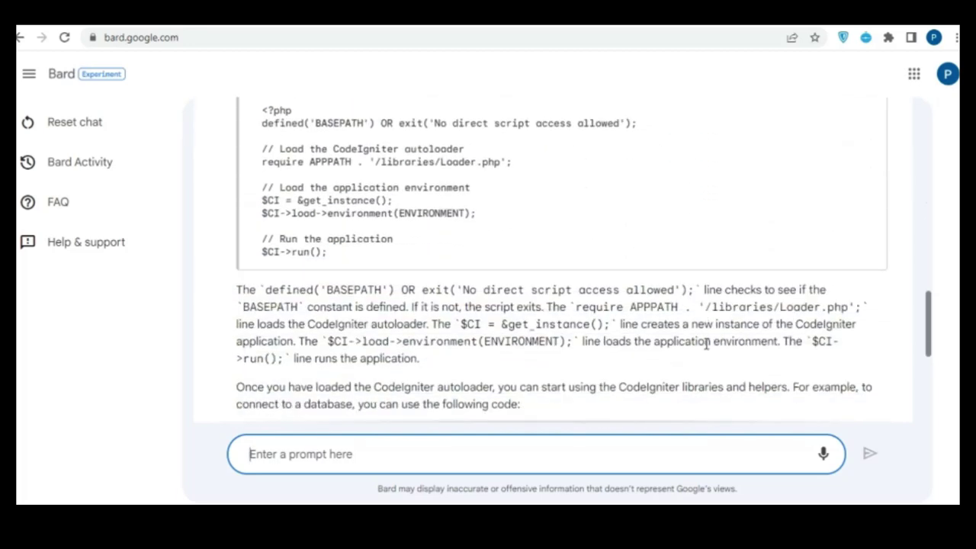
pyautogui.scroll(-3, 706, 344)
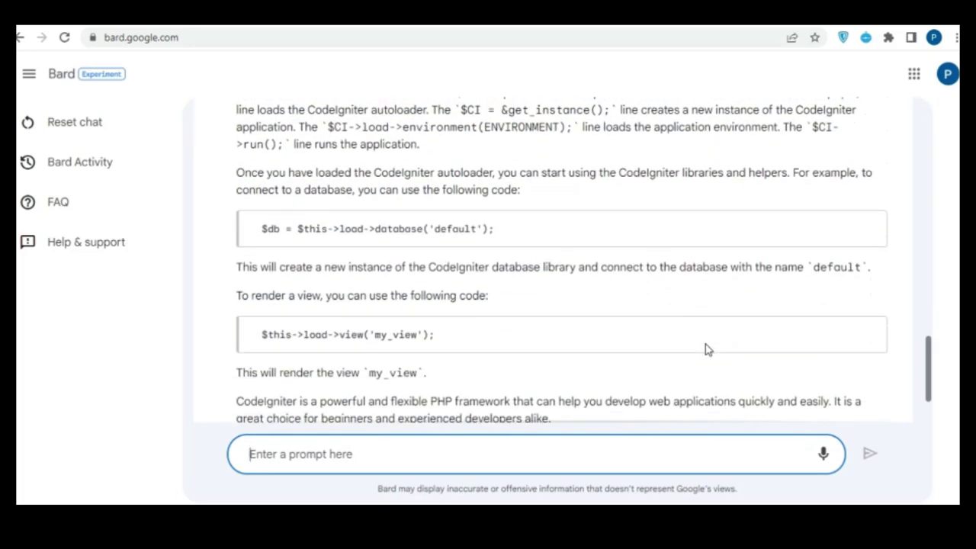
pyautogui.scroll(-1, 705, 349)
pyautogui.scroll(6, 706, 350)
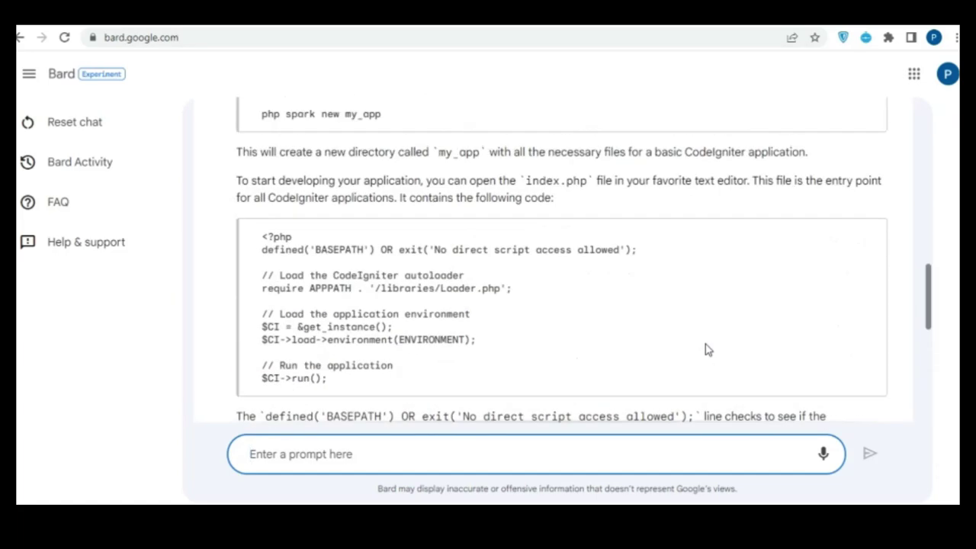
pyautogui.scroll(5, 706, 350)
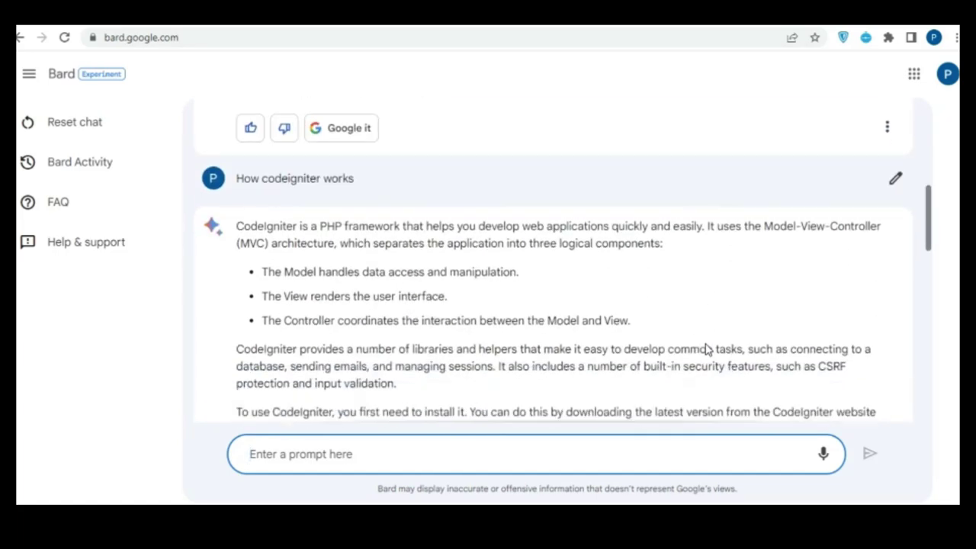
pyautogui.scroll(-15, 707, 349)
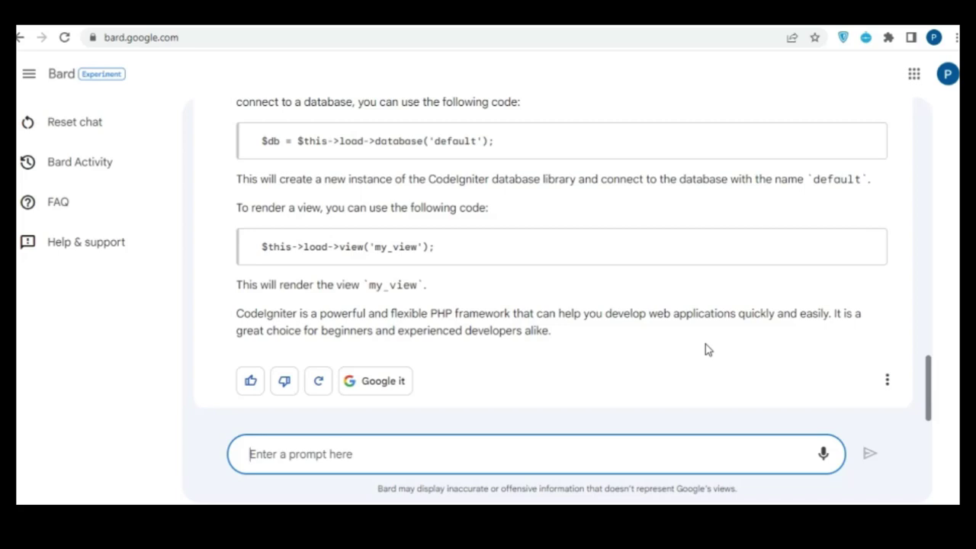
# Submit the prompt "today trending topic on google" in the same chat.
pyautogui.write('tod')
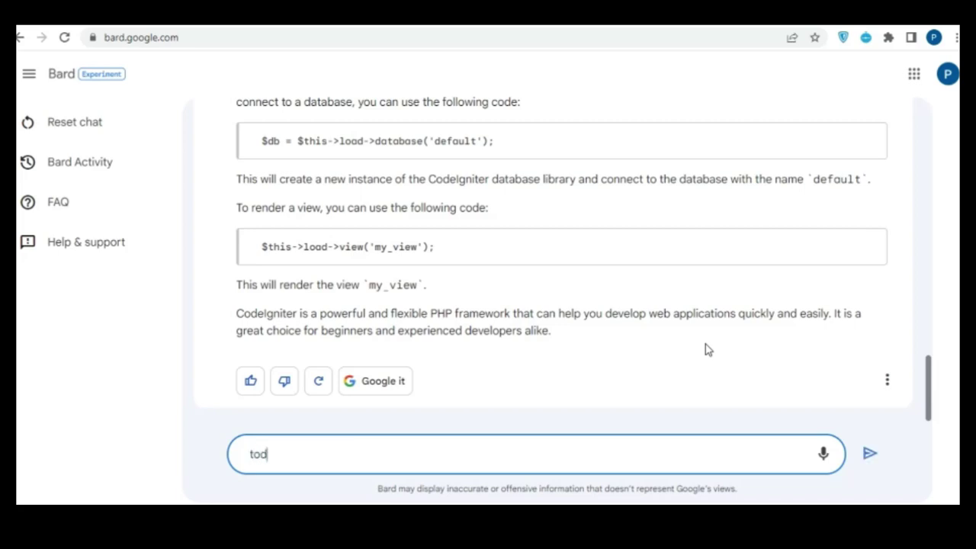
pyautogui.write('ay trending topin')
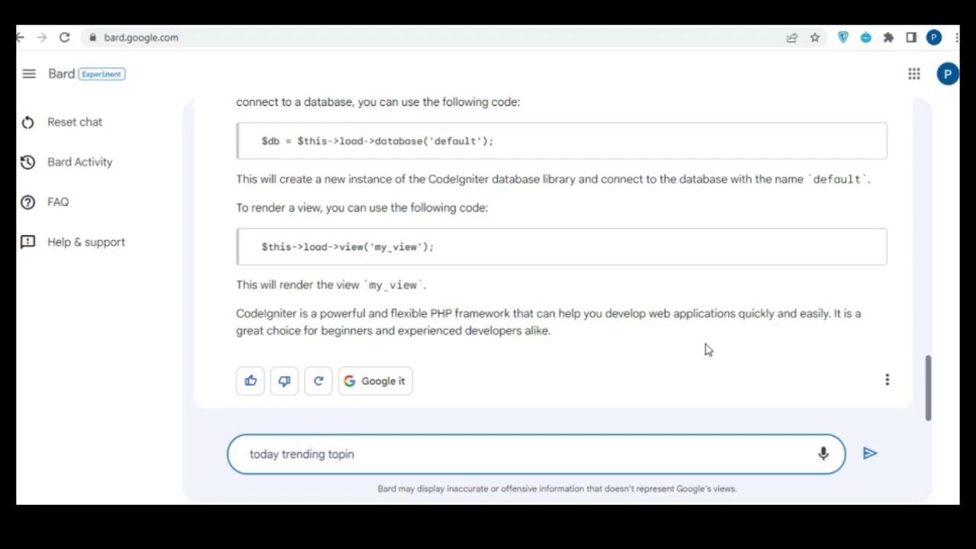
pyautogui.press('BackSpace')
pyautogui.write('c on google')
pyautogui.press('Return')
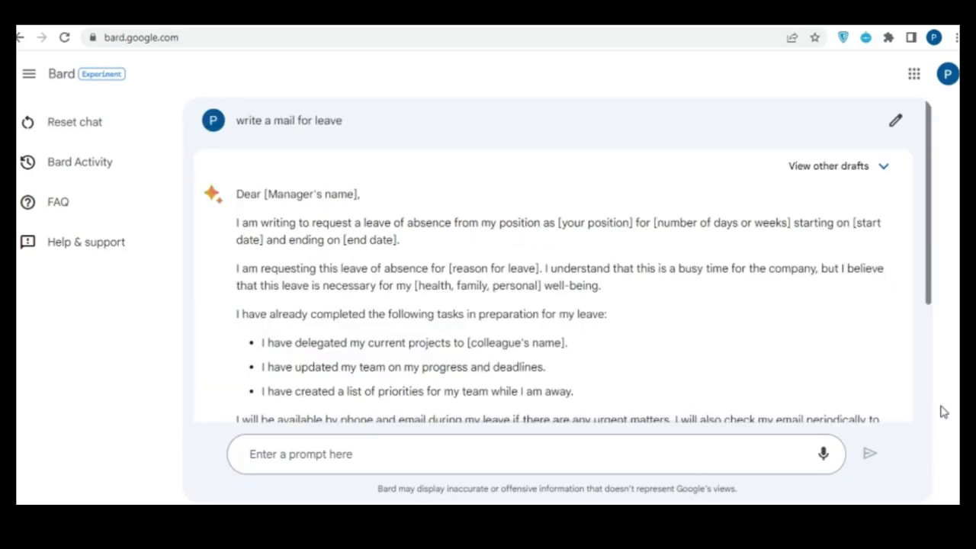
# Read the leave mail response through to its end and ask "How codeigniter works" below it.
pyautogui.scroll(-2, 779, 311)
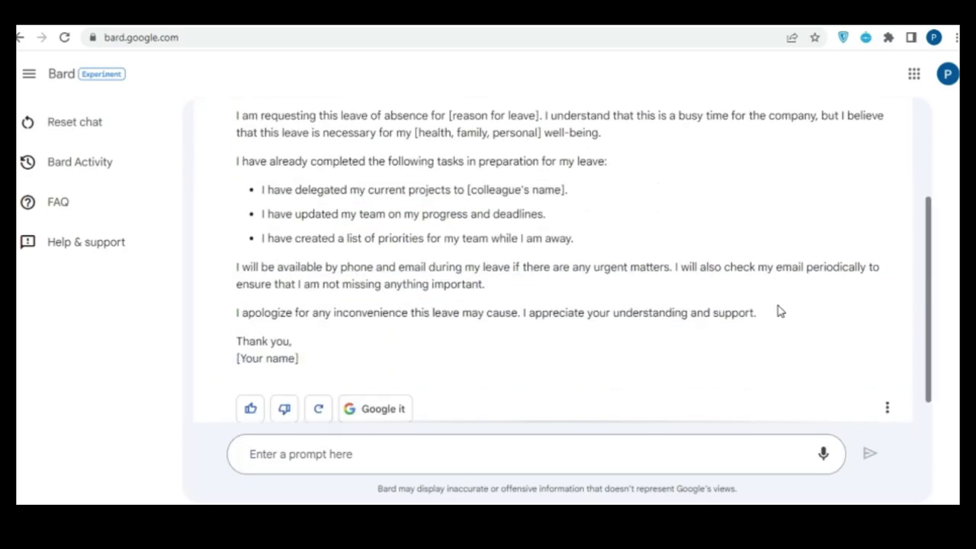
pyautogui.scroll(-1, 779, 311)
pyautogui.scroll(3, 779, 311)
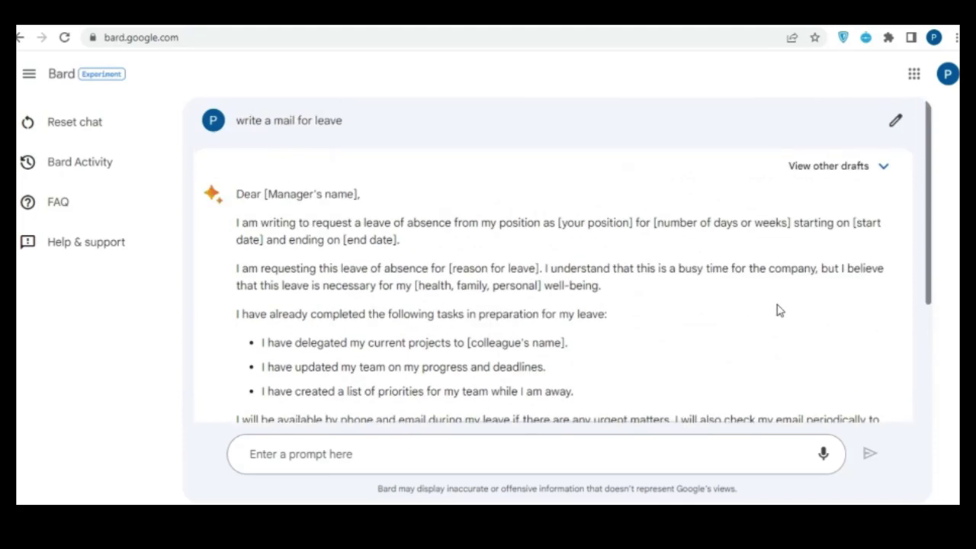
pyautogui.scroll(-3, 779, 311)
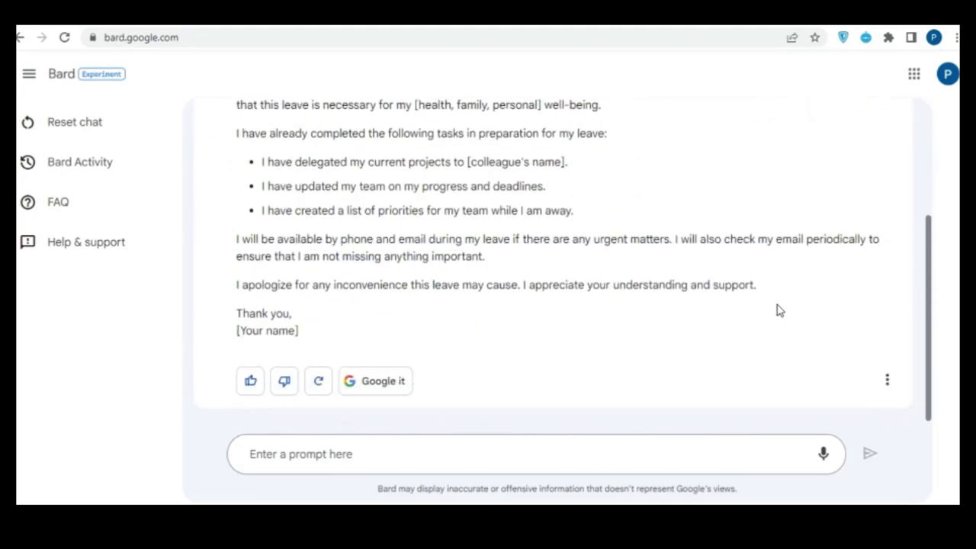
pyautogui.click(656, 455)
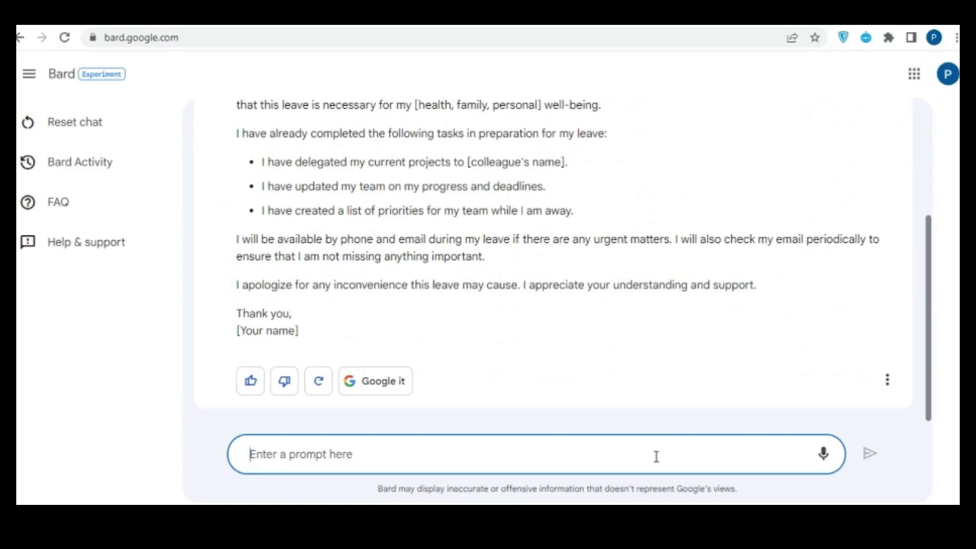
pyautogui.write('How ')
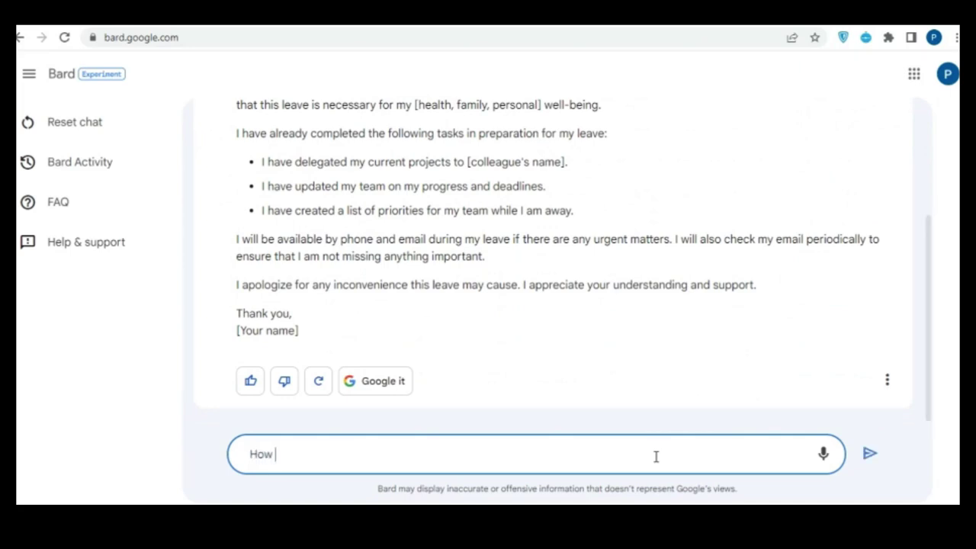
pyautogui.write('codeigniter works')
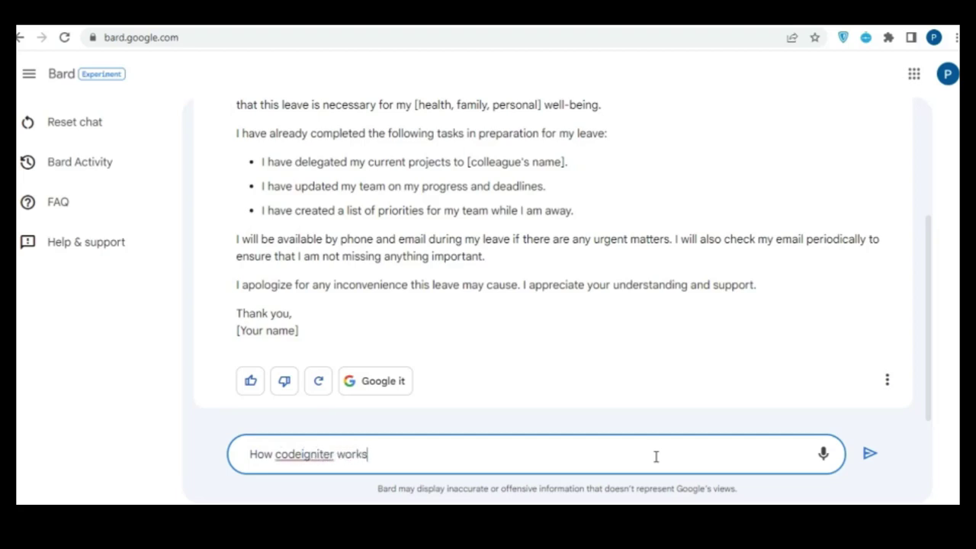
pyautogui.press('Return')
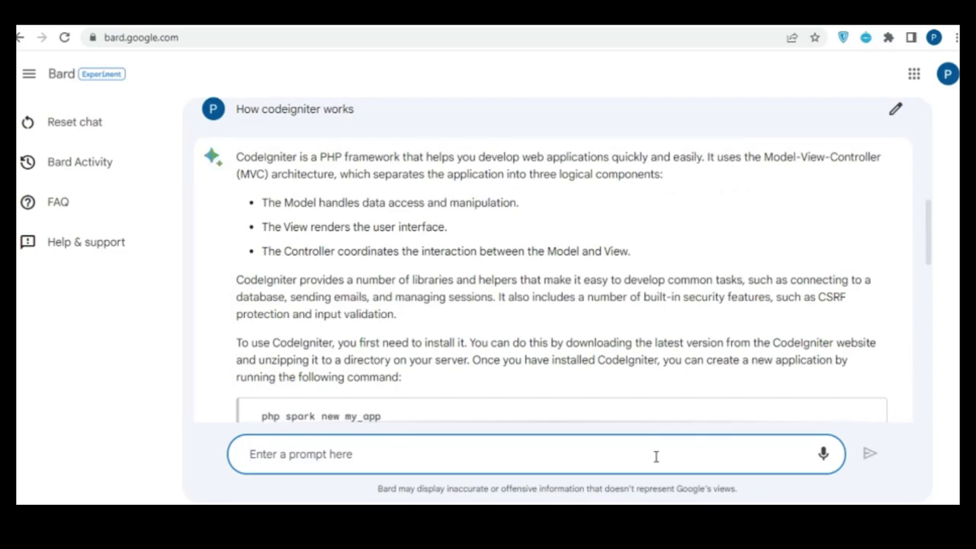
# Read the CodeIgniter answer from the MVC overview through the index.php code to the database and view examples at its end.
pyautogui.scroll(-3, 668, 368)
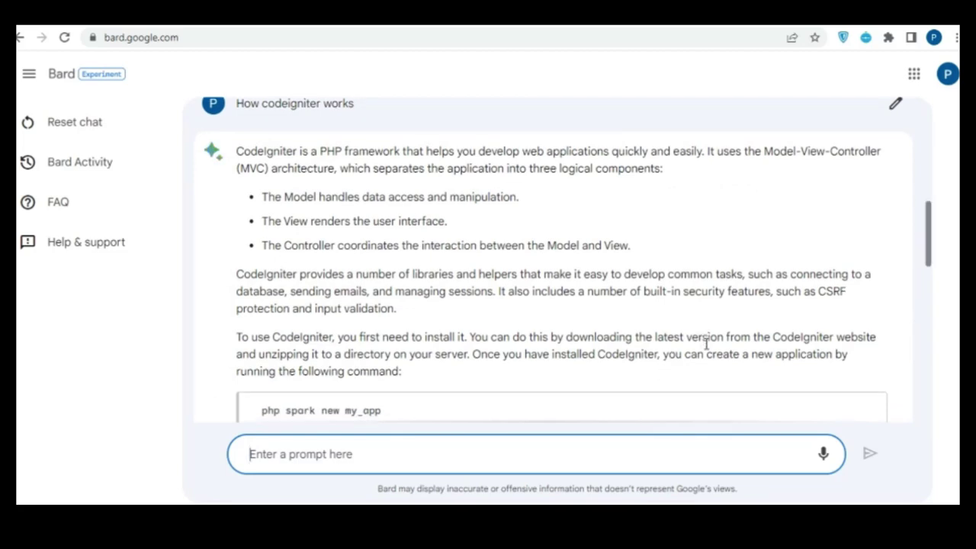
pyautogui.scroll(-1, 705, 344)
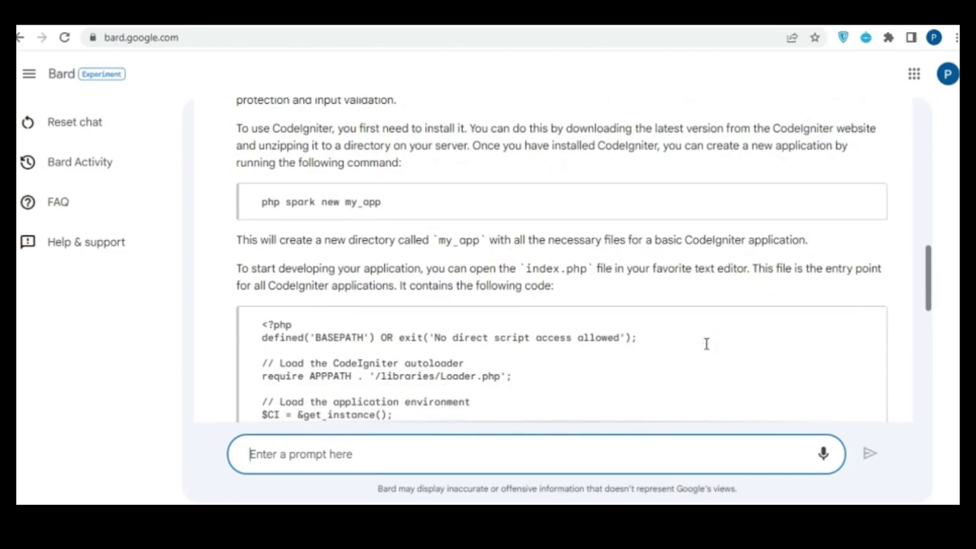
pyautogui.scroll(3, 706, 344)
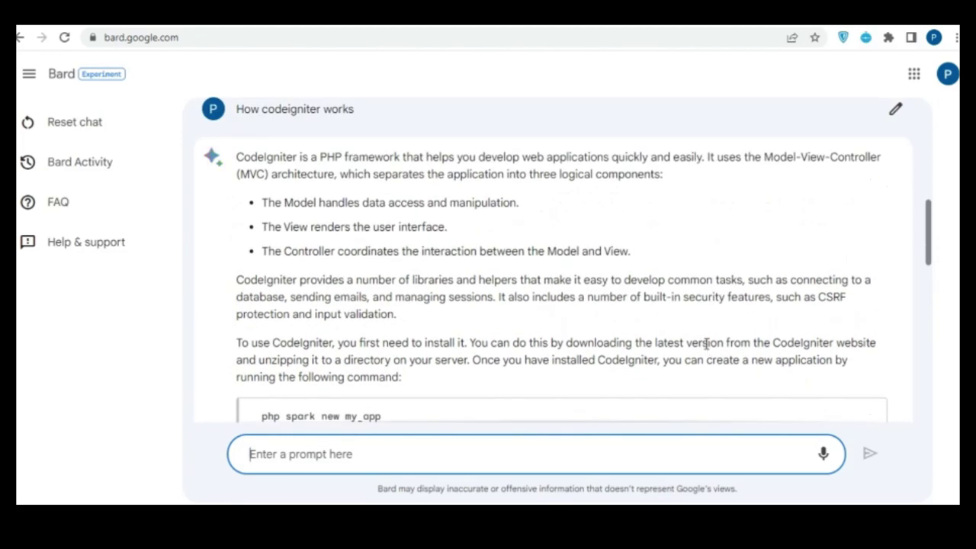
pyautogui.scroll(-4, 705, 344)
pyautogui.scroll(-2, 706, 344)
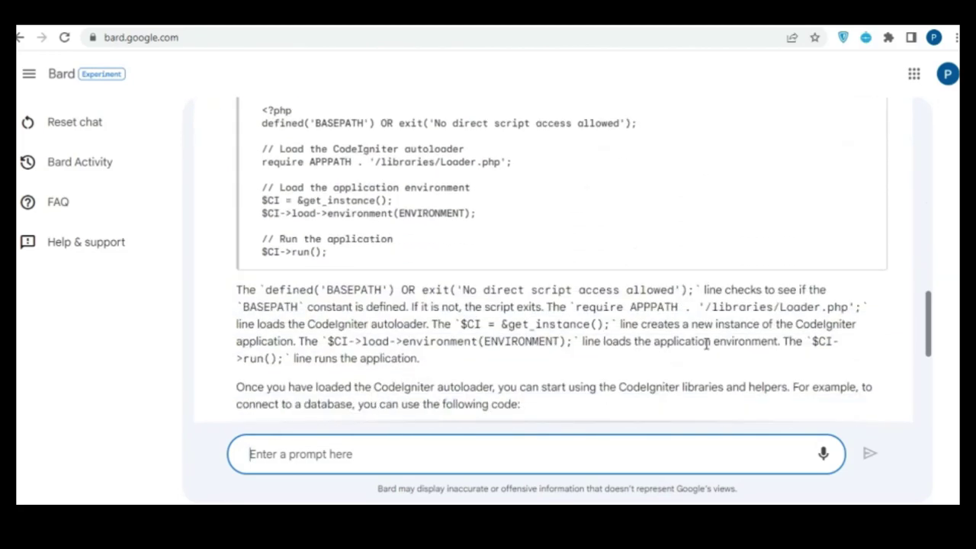
pyautogui.scroll(-3, 706, 344)
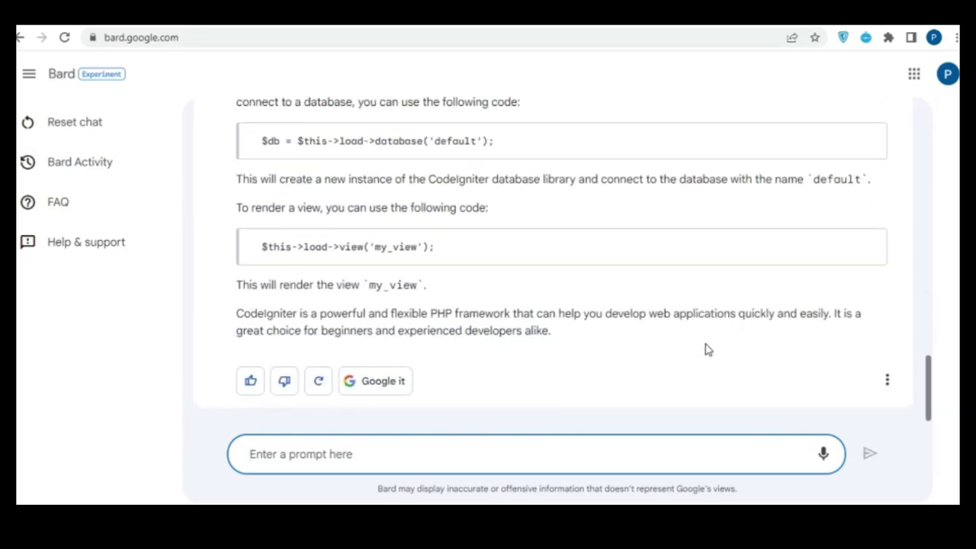
pyautogui.scroll(10, 706, 349)
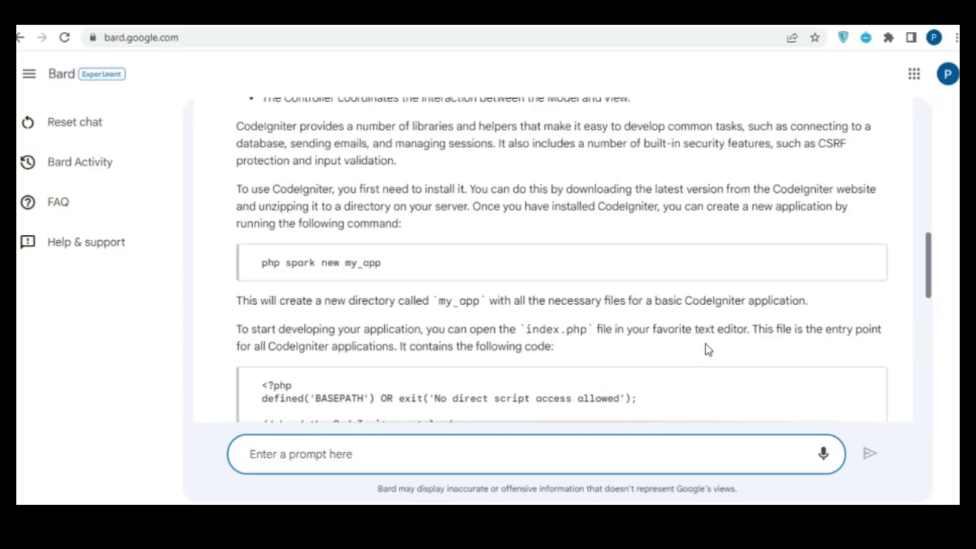
pyautogui.scroll(4, 706, 349)
pyautogui.scroll(-9, 707, 349)
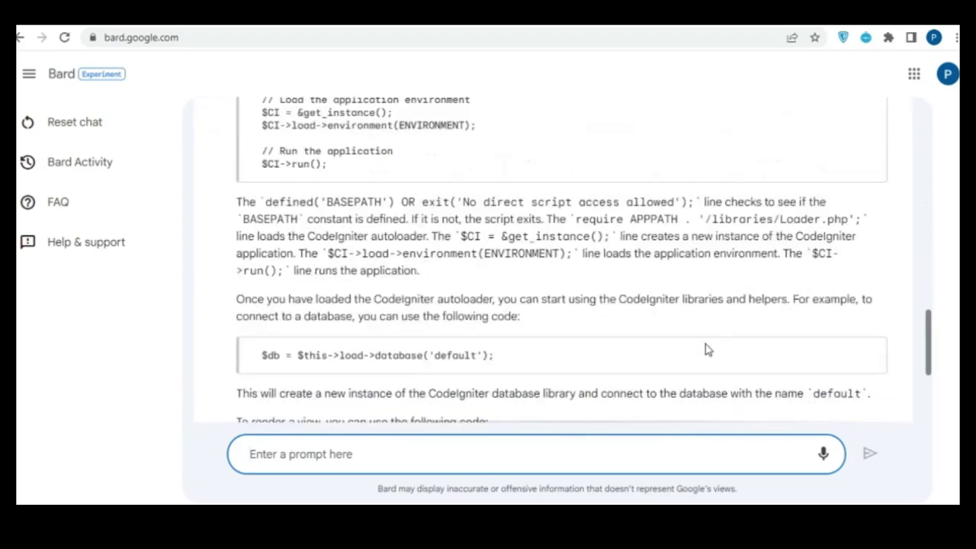
pyautogui.scroll(-3, 706, 350)
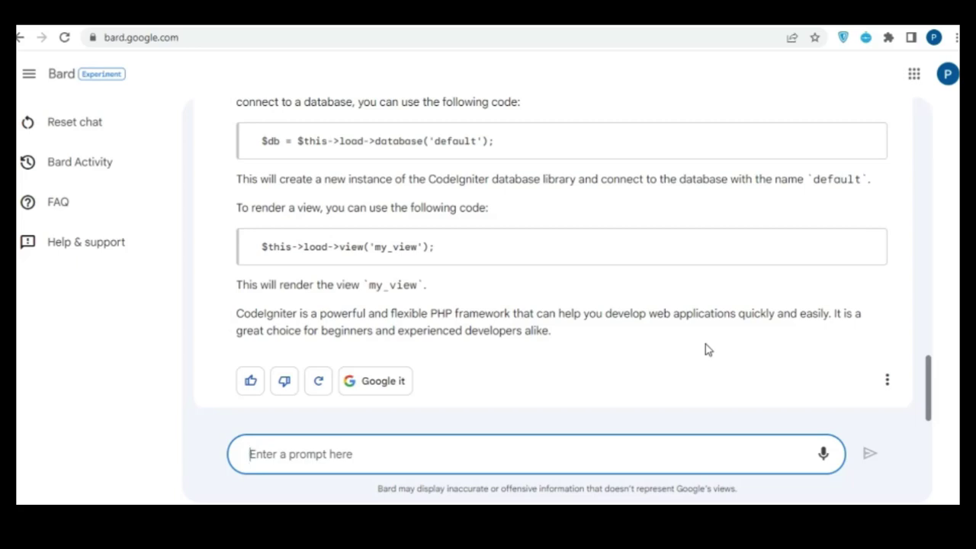
# Ask the chatbot "today trending topic on google" below the CodeIgniter answer.
pyautogui.write('today')
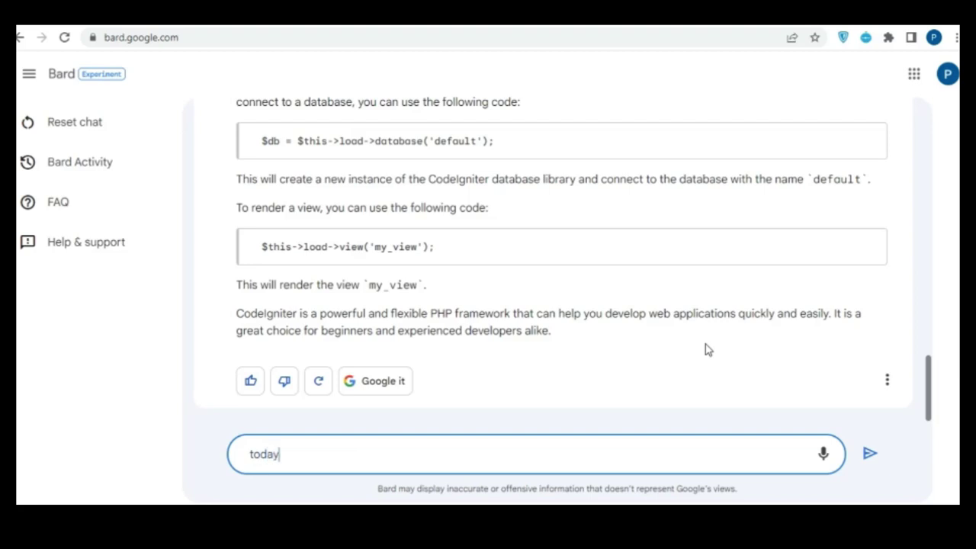
pyautogui.write(' trending topinc')
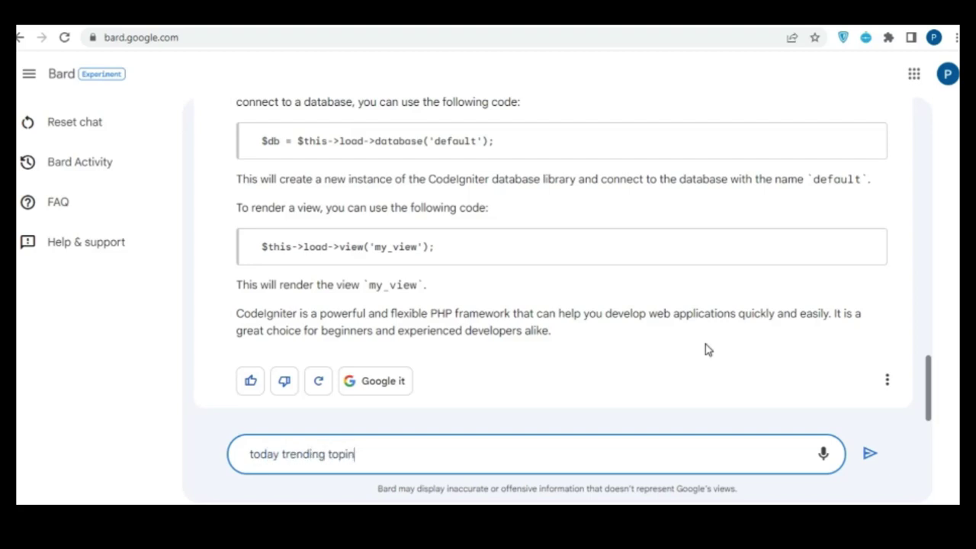
pyautogui.write('c on google')
pyautogui.press('Return')
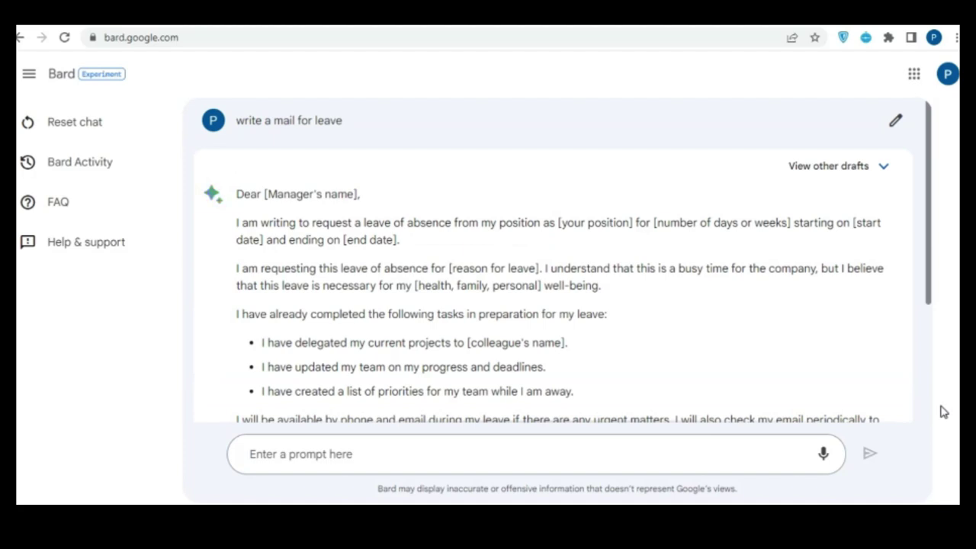
# Look over the drafted leave mail down to its closing and submit the follow-up prompt "How codeigniter works".
pyautogui.scroll(-3, 779, 312)
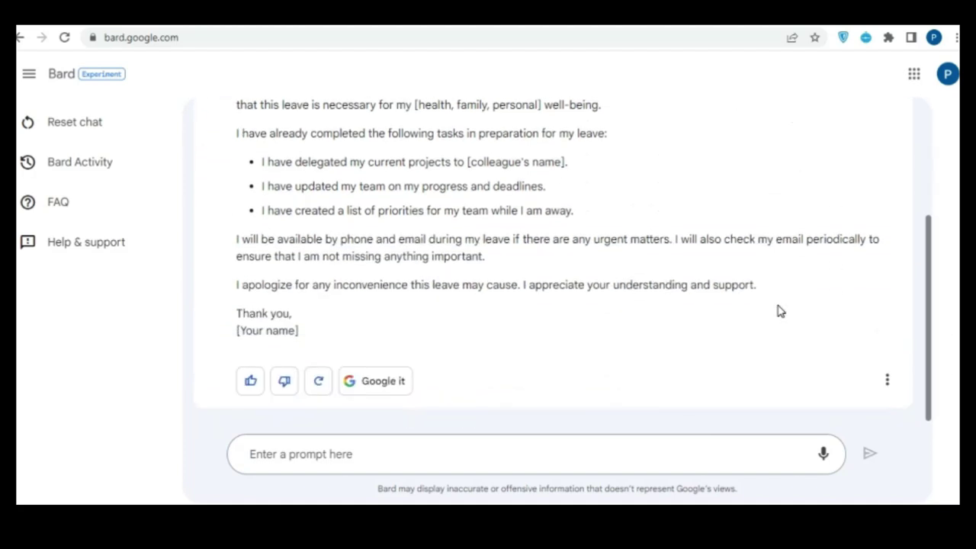
pyautogui.scroll(3, 779, 311)
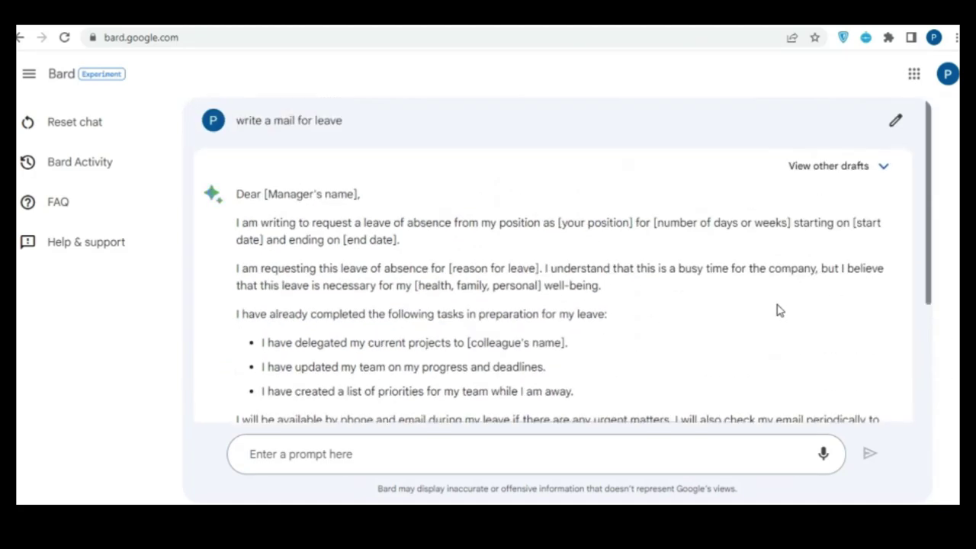
pyautogui.scroll(-3, 780, 311)
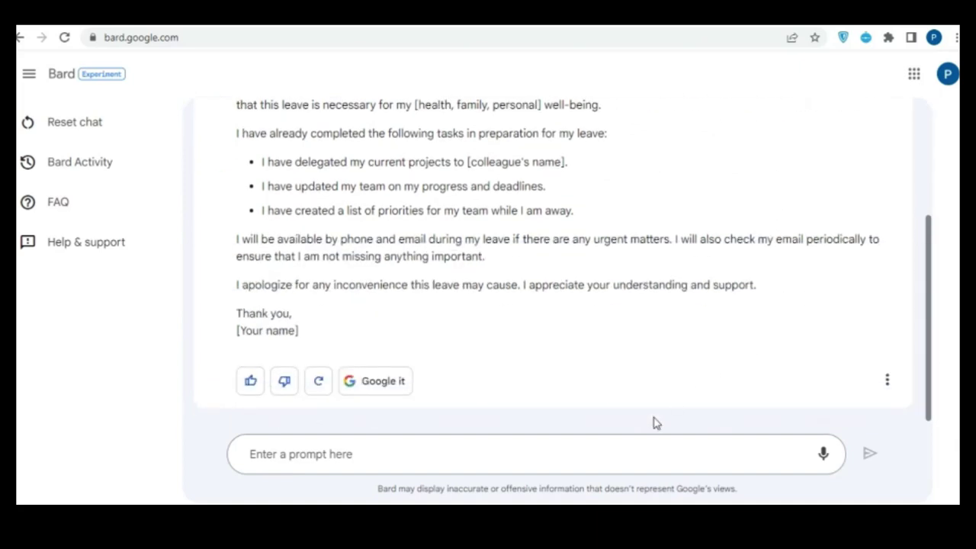
pyautogui.click(655, 449)
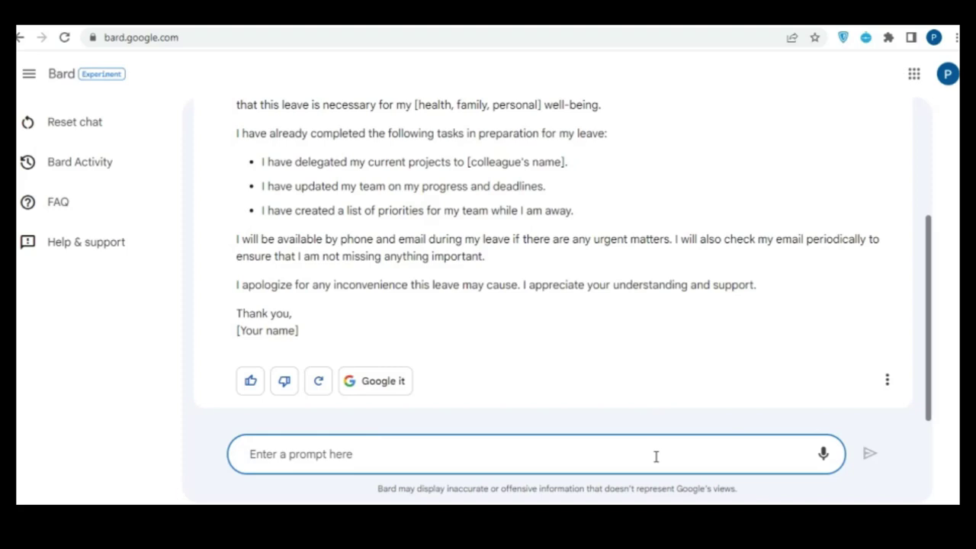
pyautogui.write('How co')
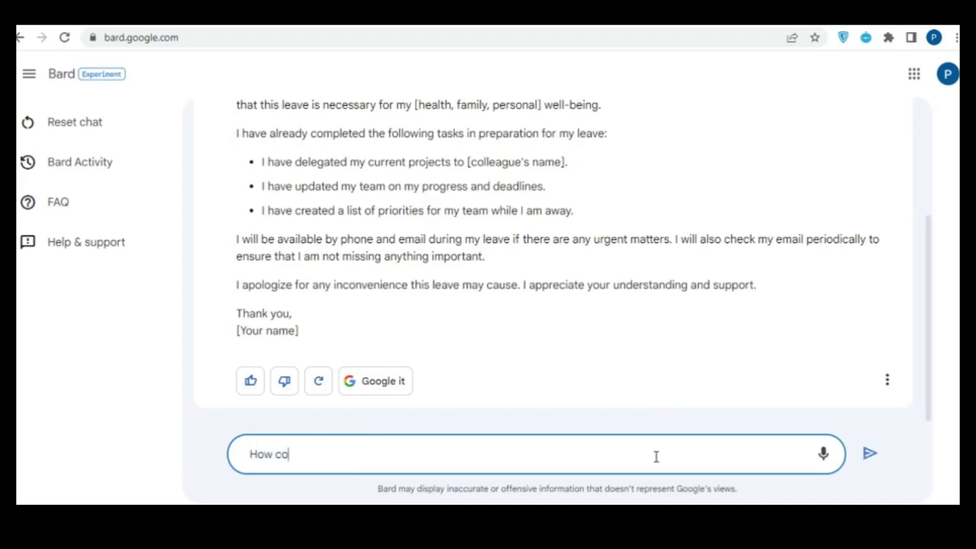
pyautogui.write('deigniter works')
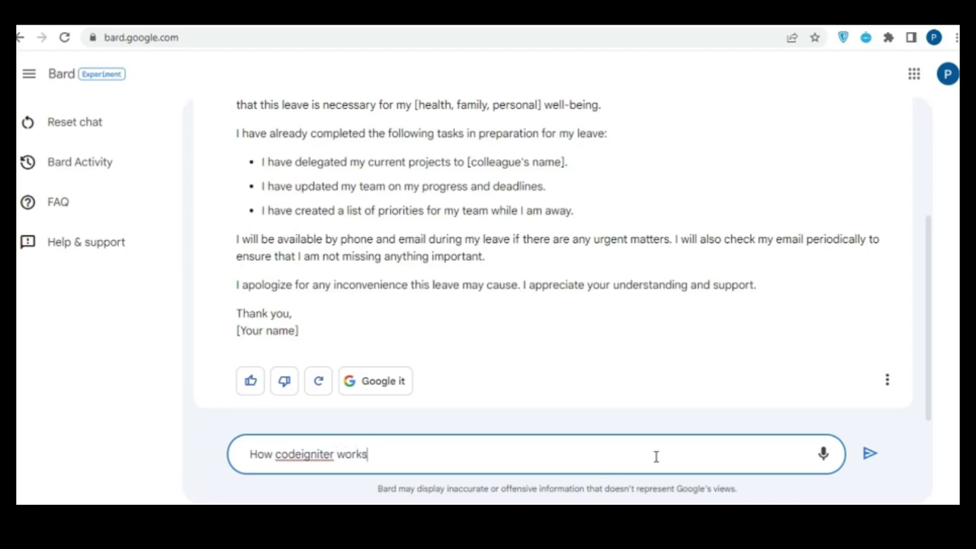
pyautogui.press('Return')
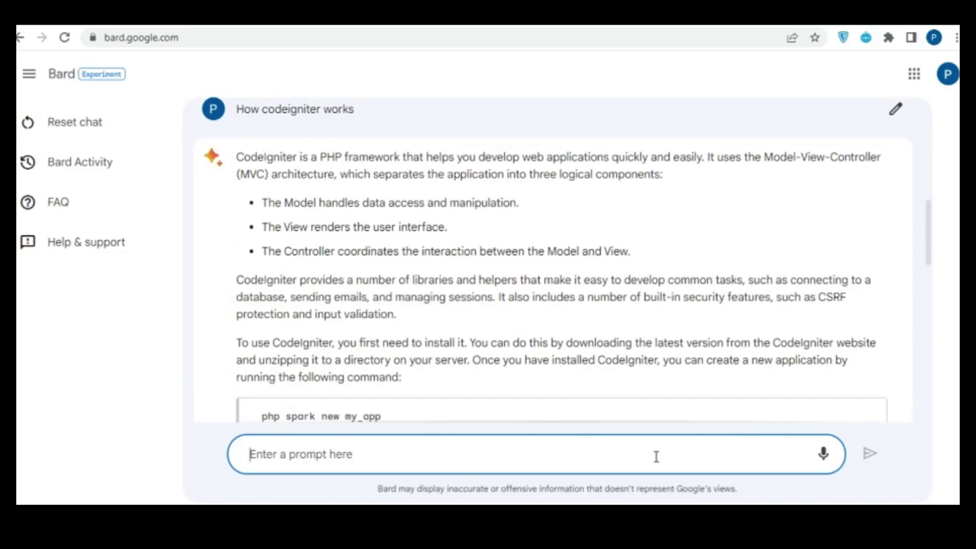
# Examine the full CodeIgniter response, covering the MVC components, the new-application command, the index.php code and the closing summary.
pyautogui.scroll(-2, 707, 343)
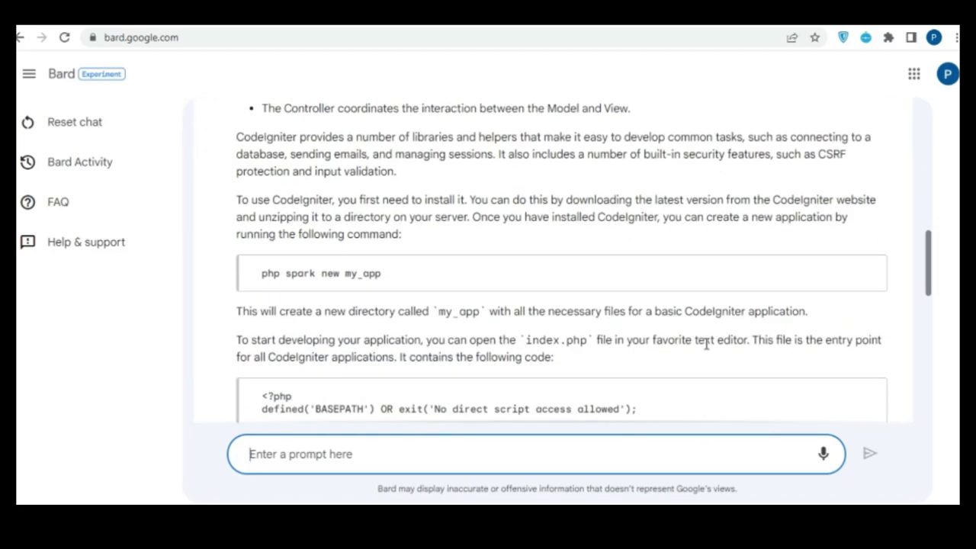
pyautogui.scroll(-1, 707, 344)
pyautogui.scroll(3, 706, 345)
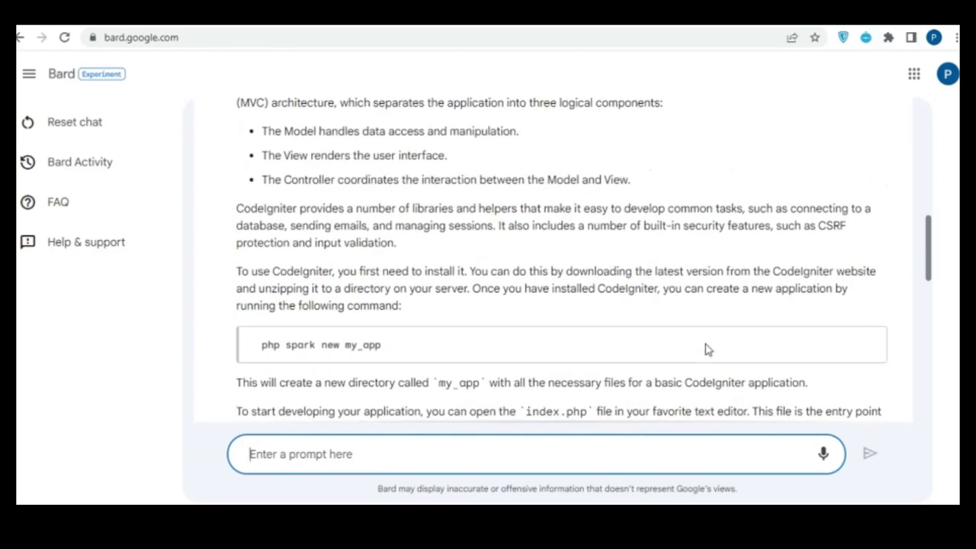
pyautogui.scroll(-6, 706, 343)
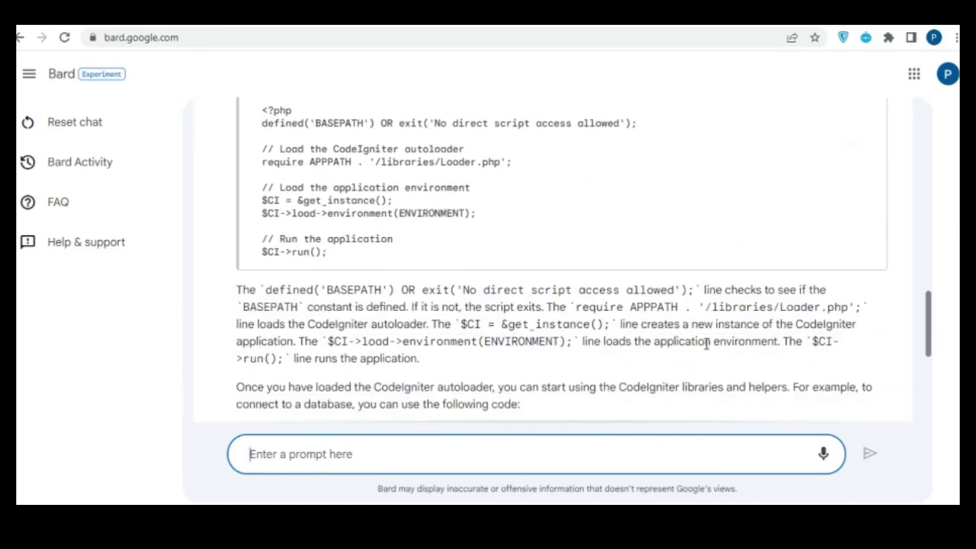
pyautogui.scroll(-3, 706, 343)
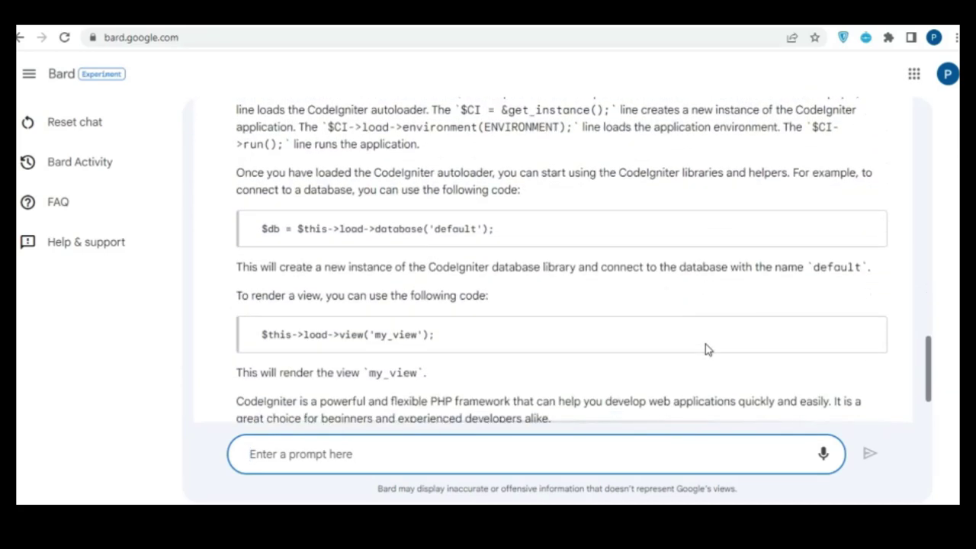
pyautogui.scroll(-2, 706, 348)
pyautogui.scroll(8, 706, 348)
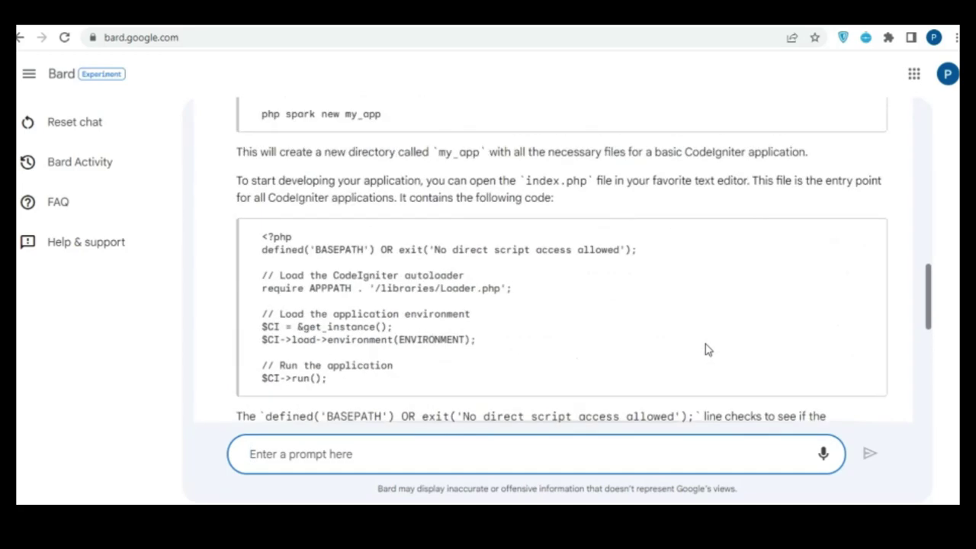
pyautogui.scroll(4, 707, 349)
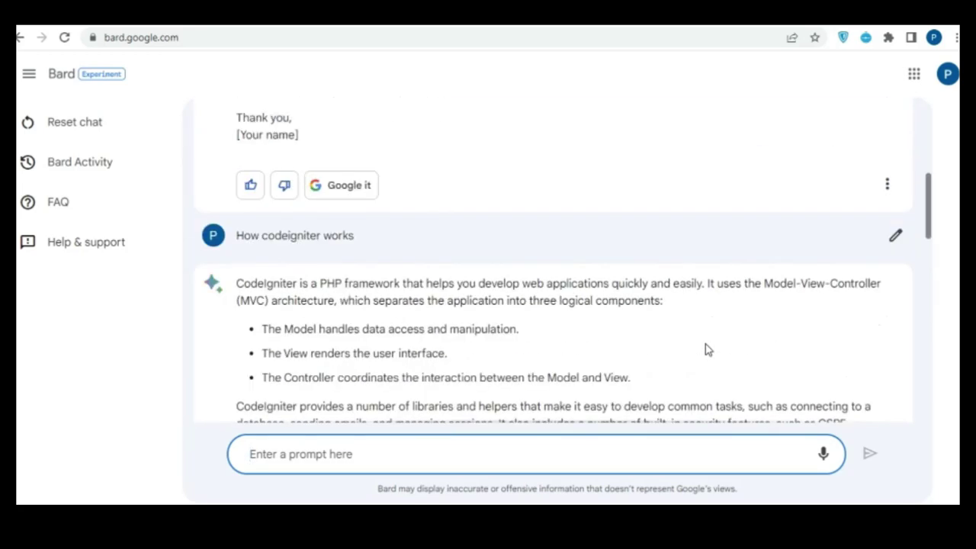
pyautogui.scroll(-12, 706, 348)
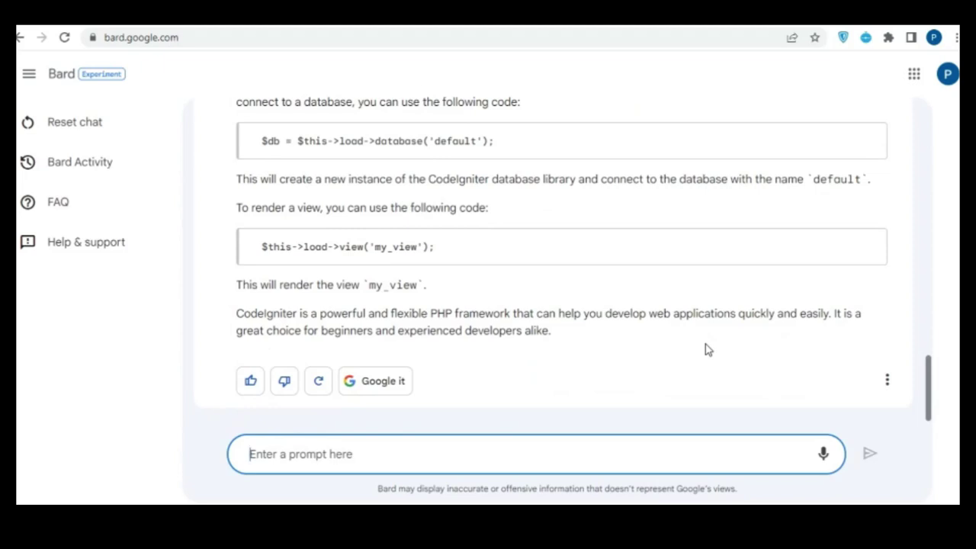
# Submit "today trending topic on google" as the next prompt in the chat.
pyautogui.write('to')
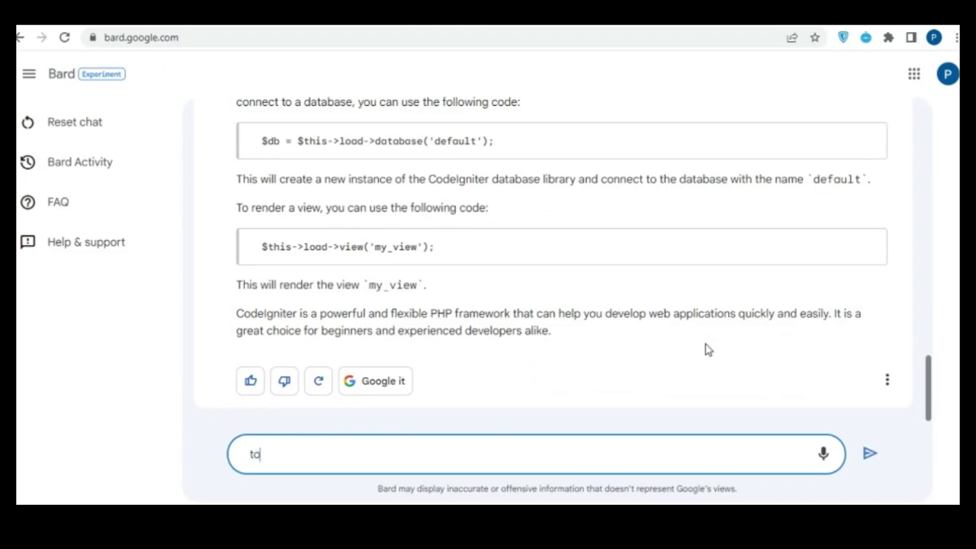
pyautogui.write('day trending to')
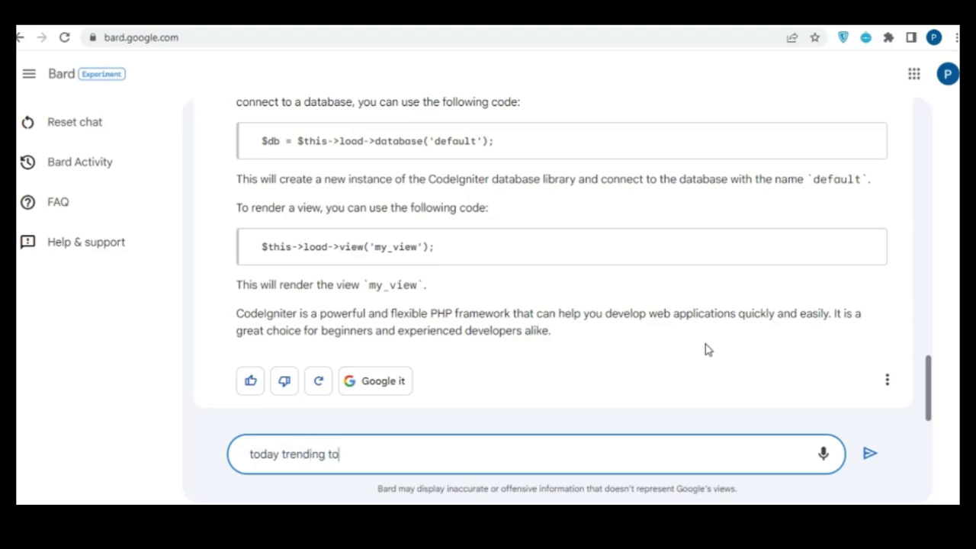
pyautogui.write('pinc')
pyautogui.write('on googl')
pyautogui.write('e')
pyautogui.press('Return')
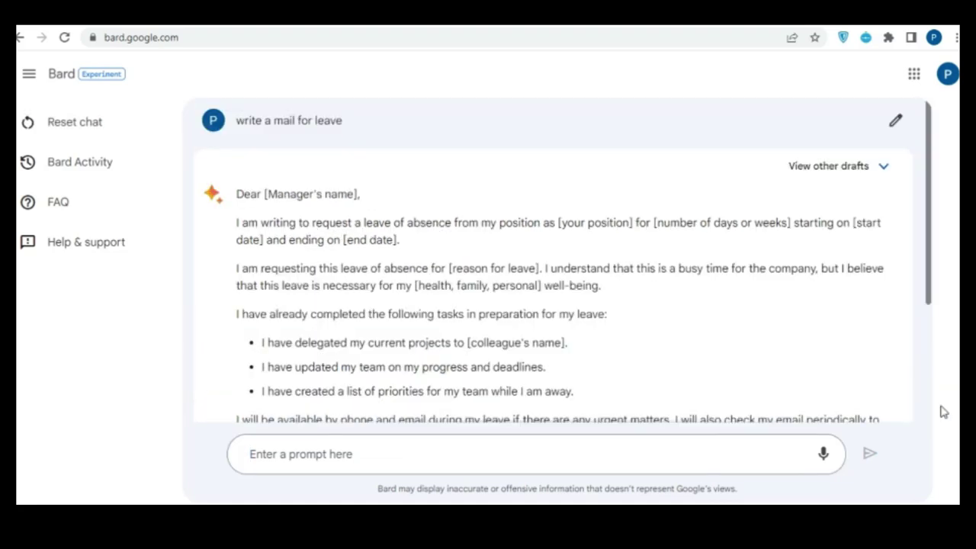
# Review the whole leave mail draft and send the prompt "How codeigniter works" in the same chat.
pyautogui.scroll(-3, 779, 311)
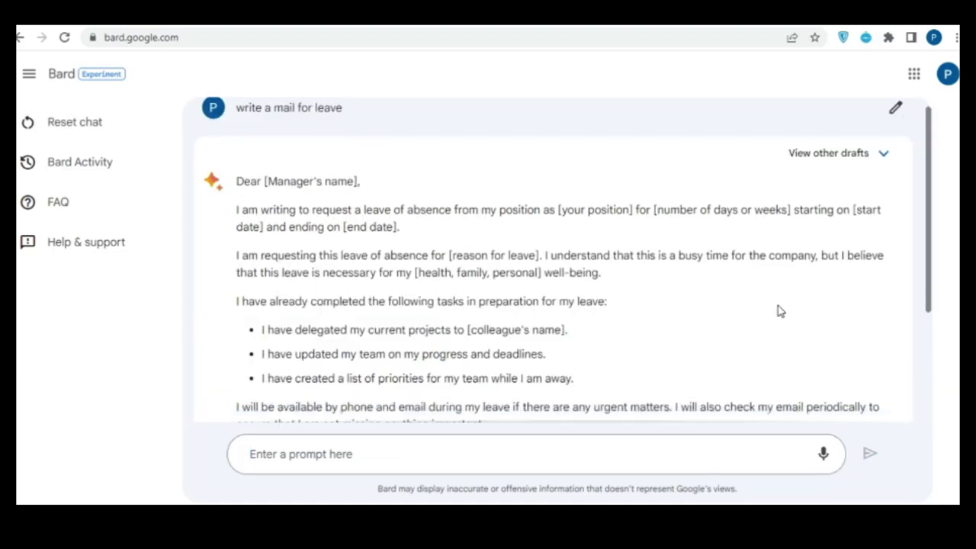
pyautogui.scroll(3, 780, 310)
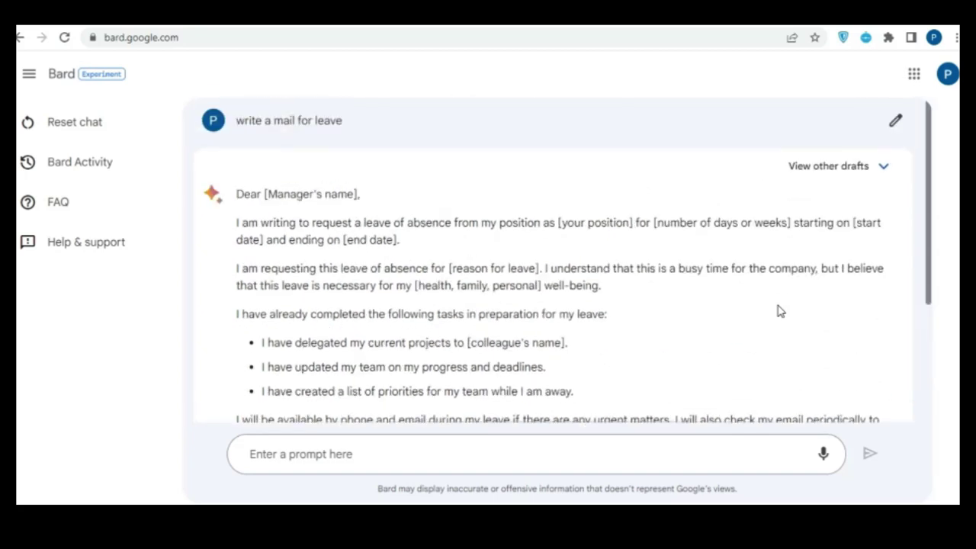
pyautogui.scroll(-3, 779, 310)
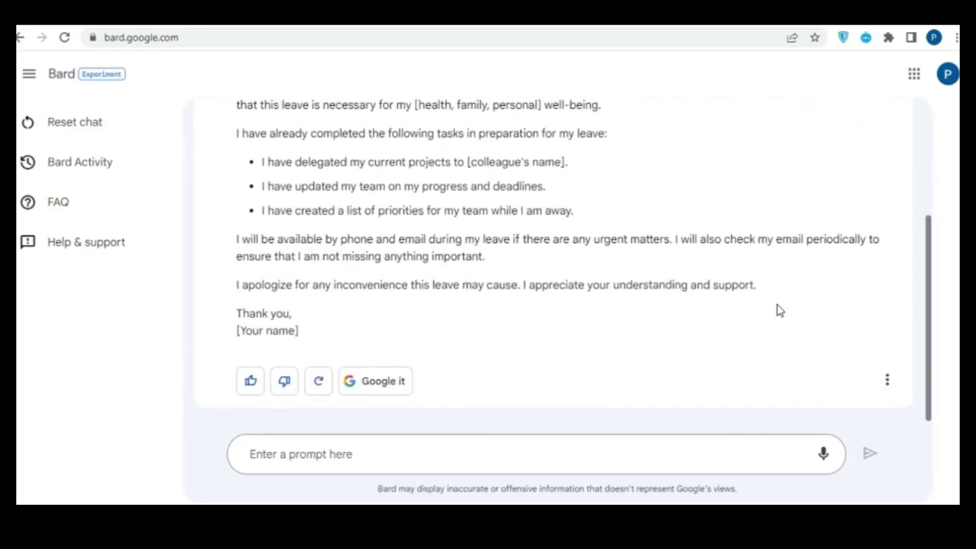
pyautogui.click(656, 456)
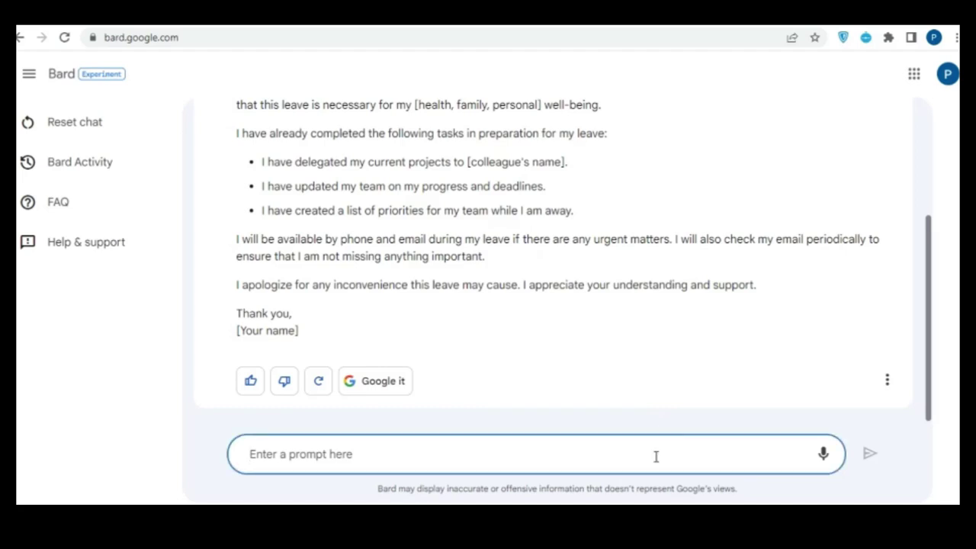
pyautogui.write('How')
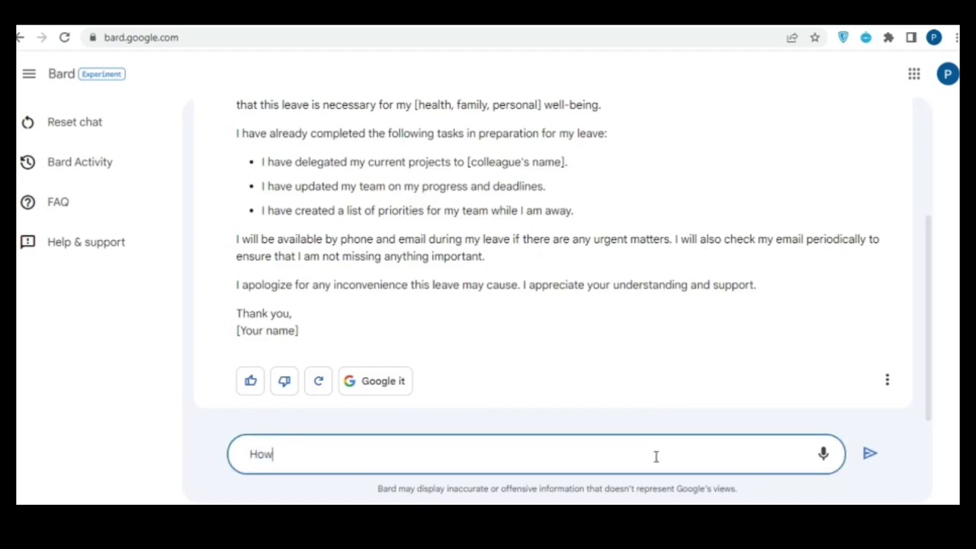
pyautogui.write(' codeigniter work')
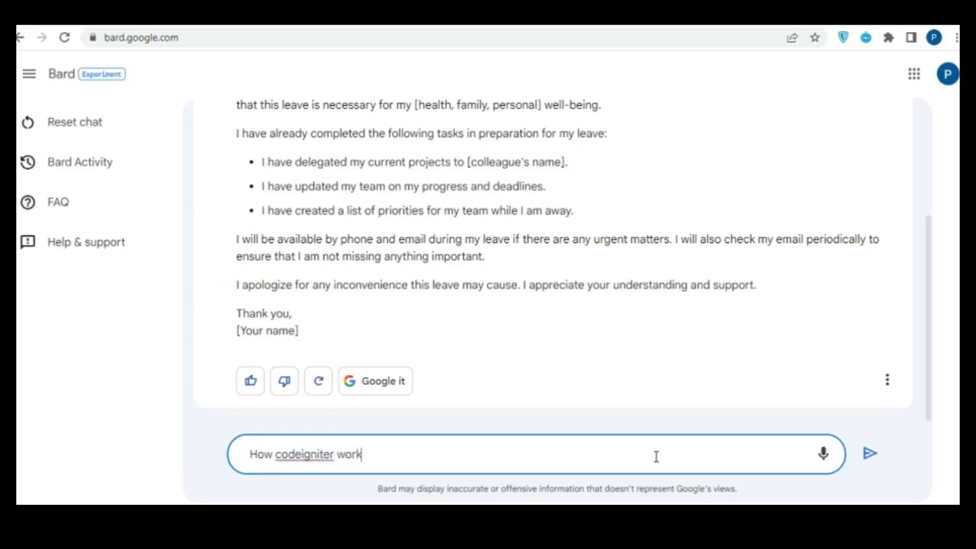
pyautogui.write('s')
pyautogui.press('Return')
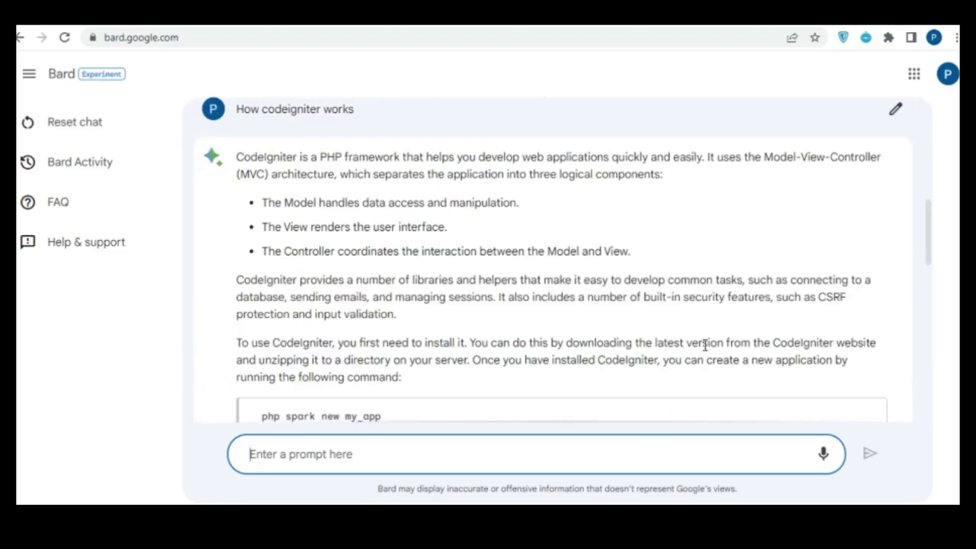
# Read through the full CodeIgniter response, from the MVC components and setup command to the database and view code and closing summary.
pyautogui.scroll(-2, 705, 345)
pyautogui.scroll(-1, 705, 344)
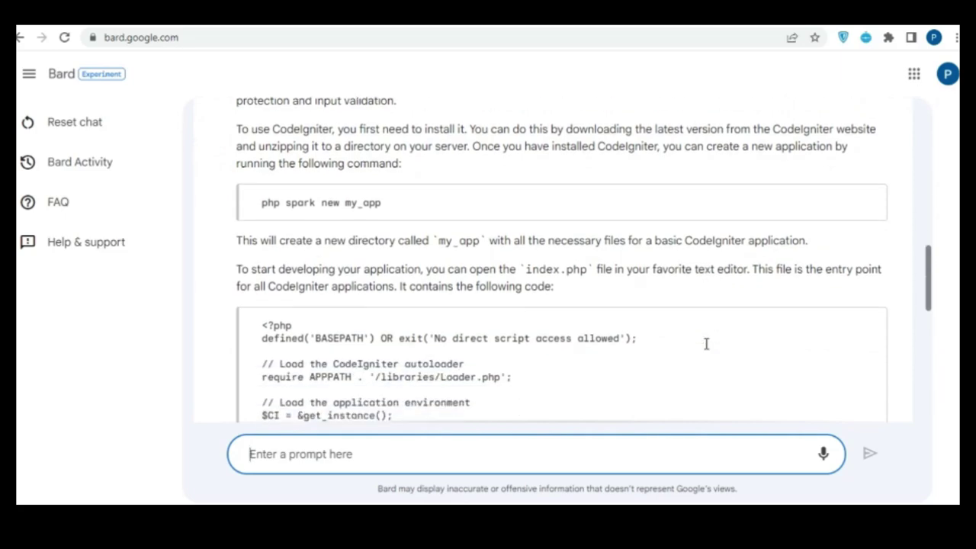
pyautogui.scroll(3, 706, 349)
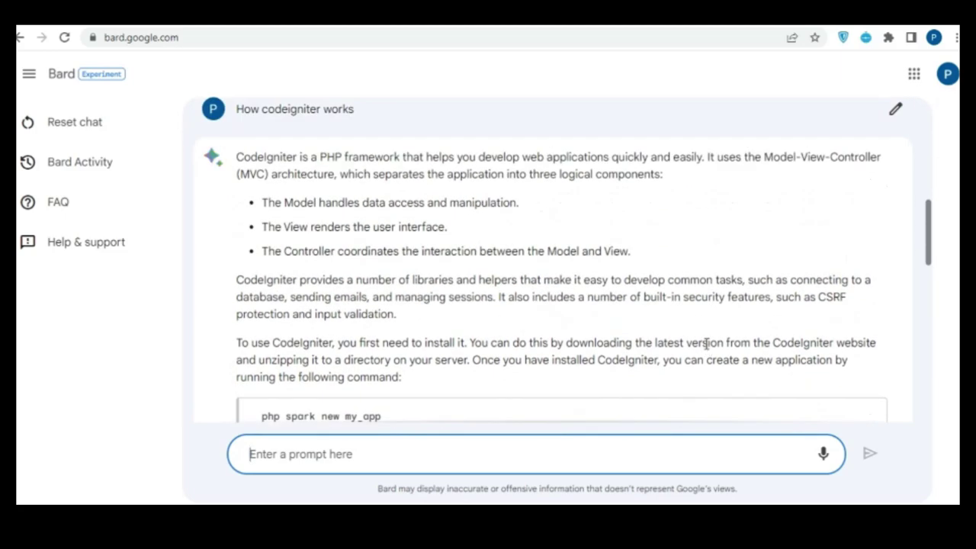
pyautogui.scroll(-5, 705, 344)
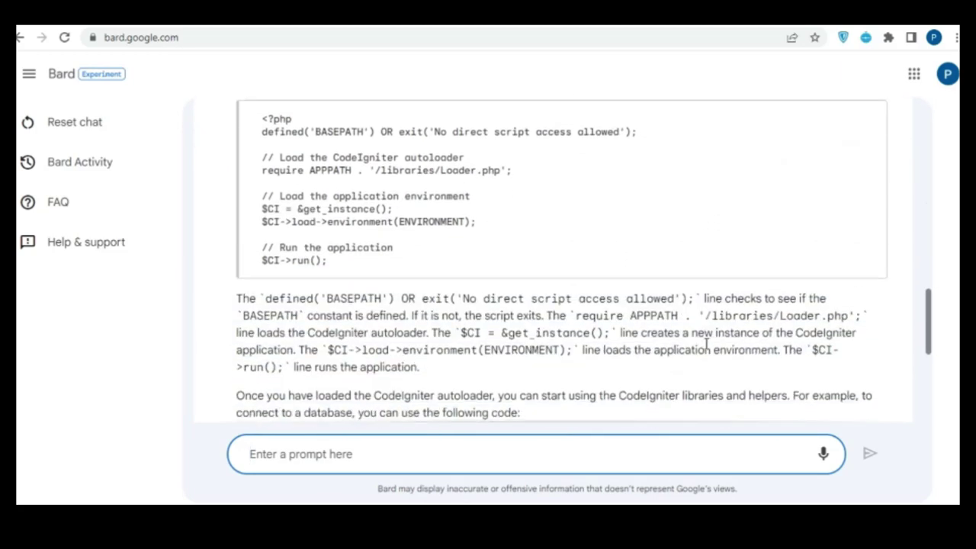
pyautogui.scroll(-3, 705, 344)
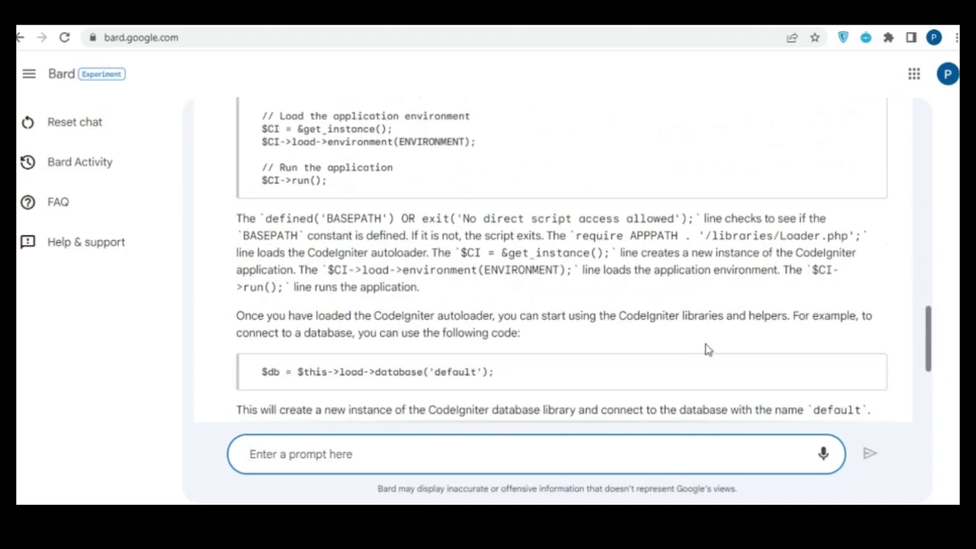
pyautogui.scroll(-2, 706, 349)
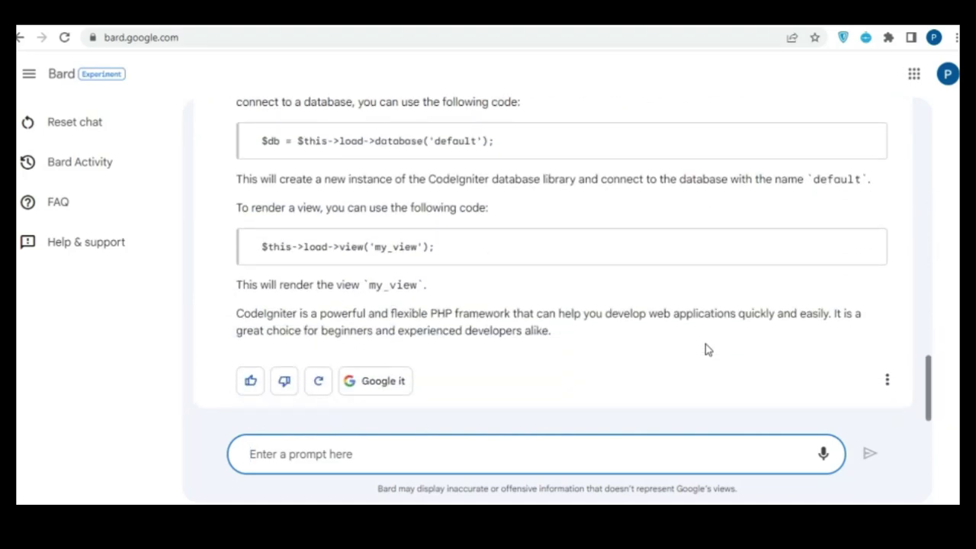
pyautogui.scroll(5, 705, 350)
pyautogui.scroll(6, 706, 349)
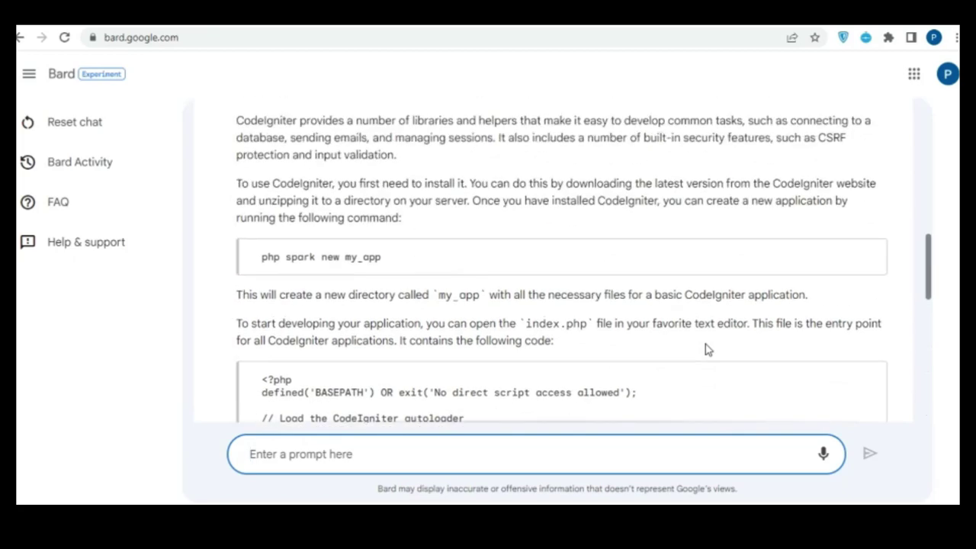
pyautogui.scroll(-12, 706, 350)
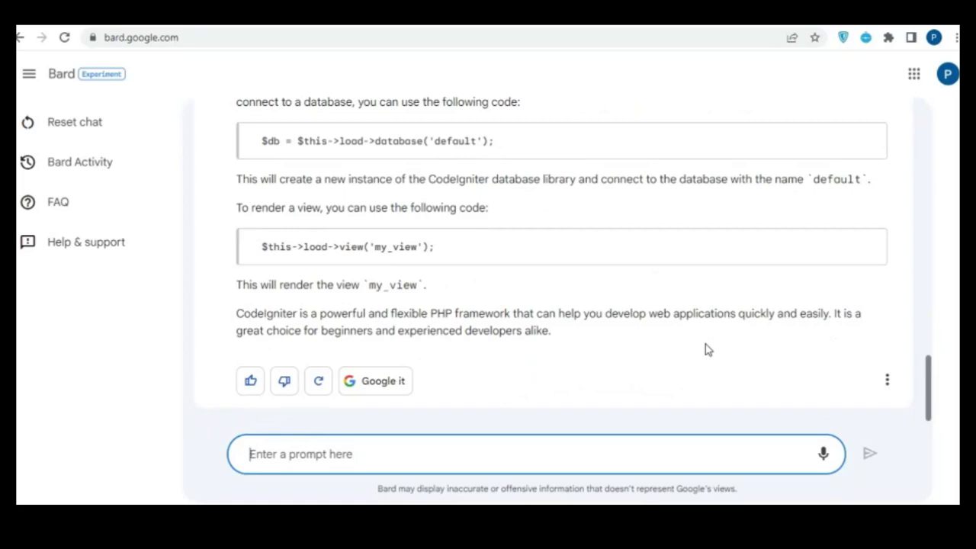
# Send the prompt "today trending topic on google" in the chat.
pyautogui.write('toda')
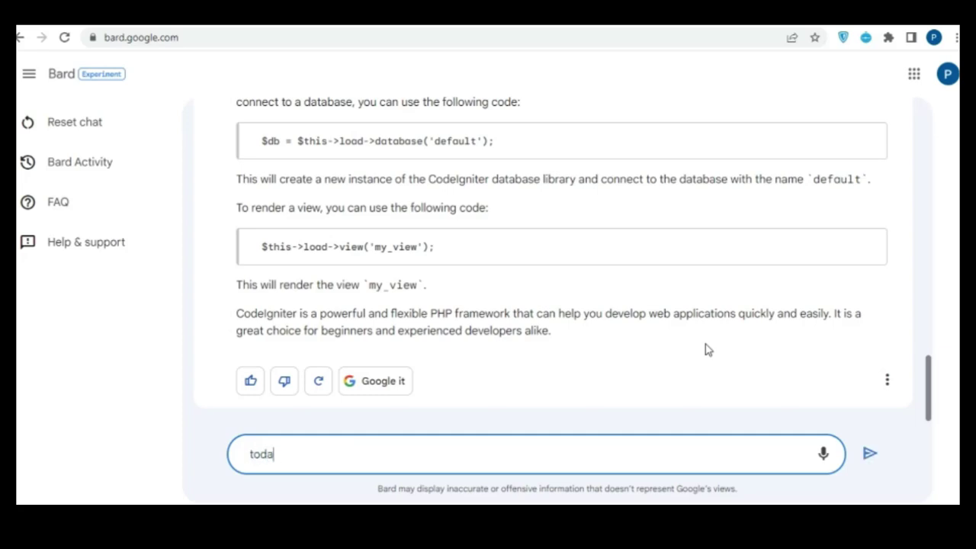
pyautogui.write('y trending topinc')
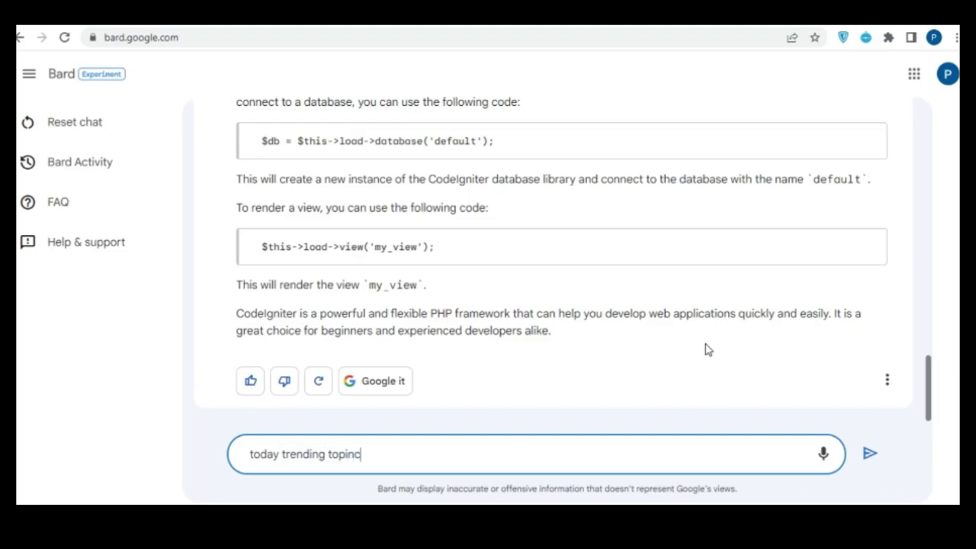
pyautogui.press('BackSpace')
pyautogui.write('c on google')
pyautogui.press('Return')
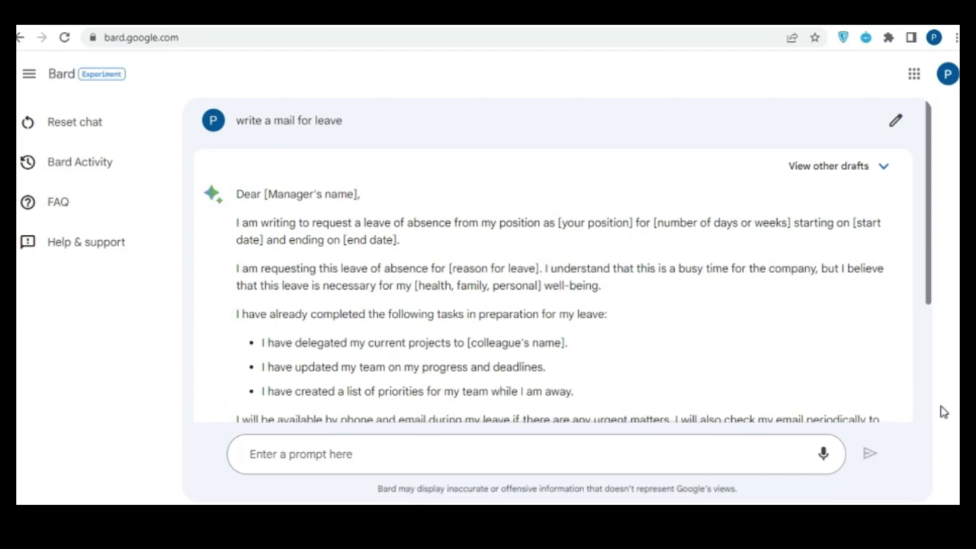
# Review the drafted leave mail through to its sign-off and submit "How codeigniter works" as the follow-up prompt.
pyautogui.scroll(-3, 780, 312)
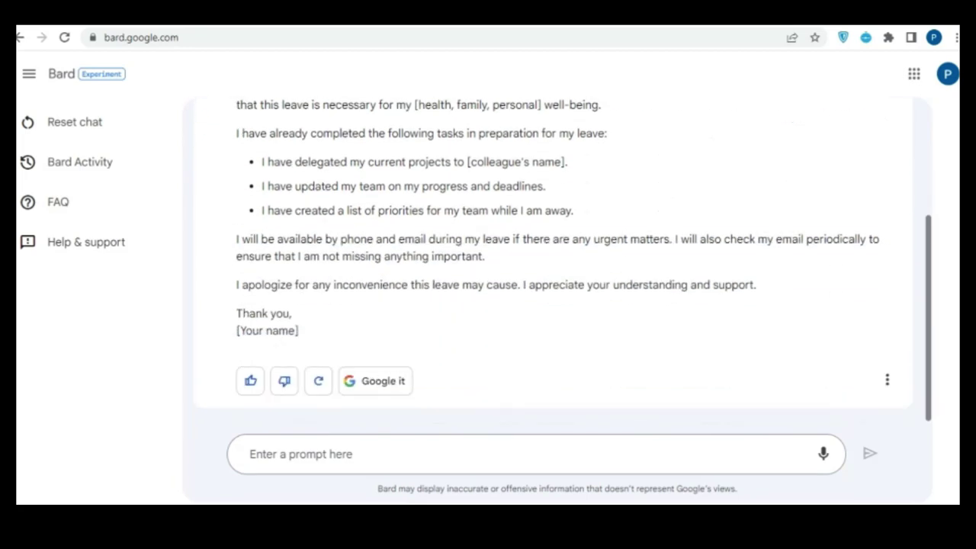
pyautogui.scroll(3, 780, 312)
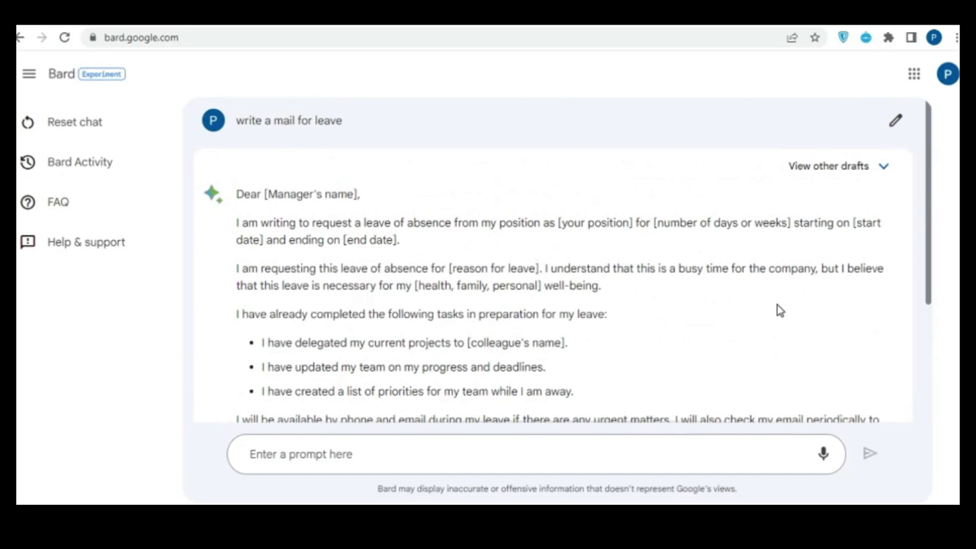
pyautogui.scroll(-3, 779, 310)
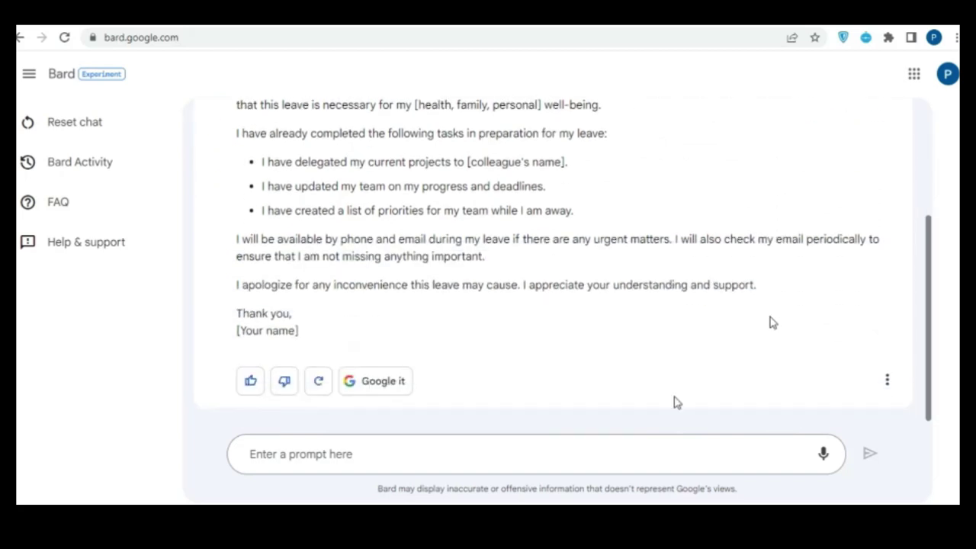
pyautogui.click(656, 456)
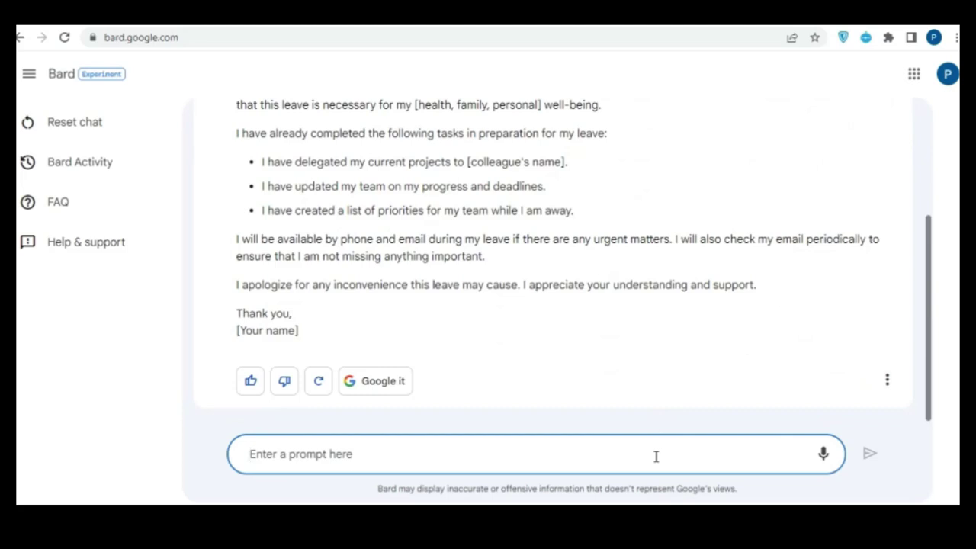
pyautogui.write('How c')
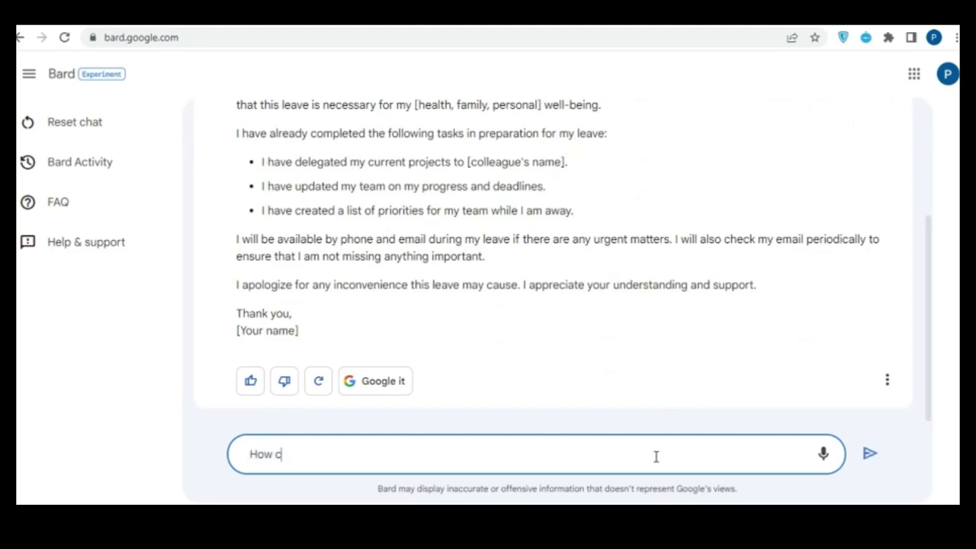
pyautogui.write('odeigniter works')
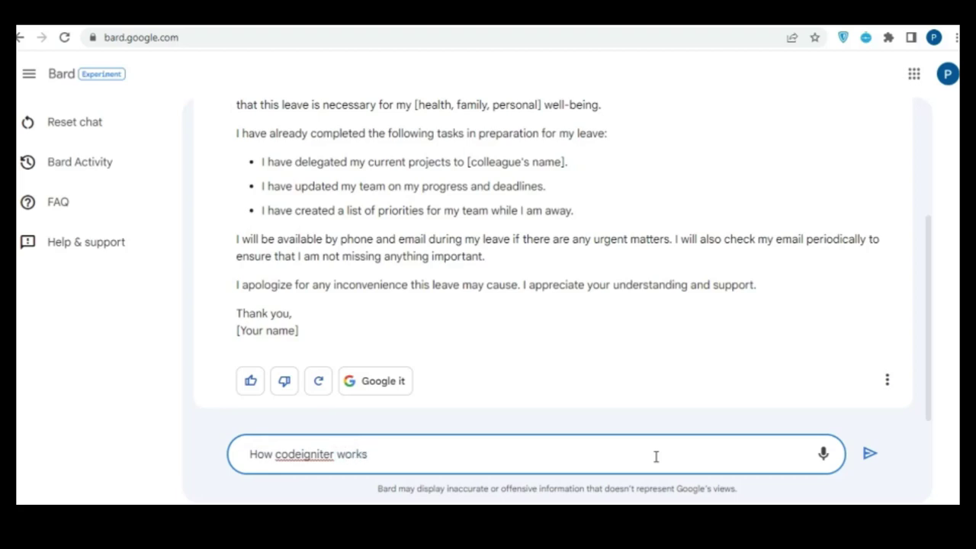
pyautogui.press('Return')
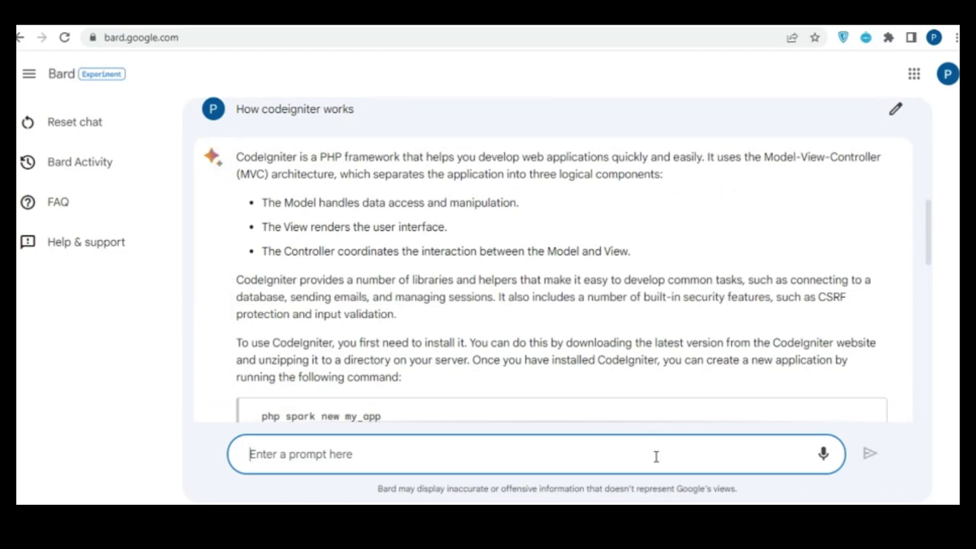
# Examine the CodeIgniter answer, including the installation instructions, the index.php code explanation and the database and view examples.
pyautogui.scroll(-2, 692, 356)
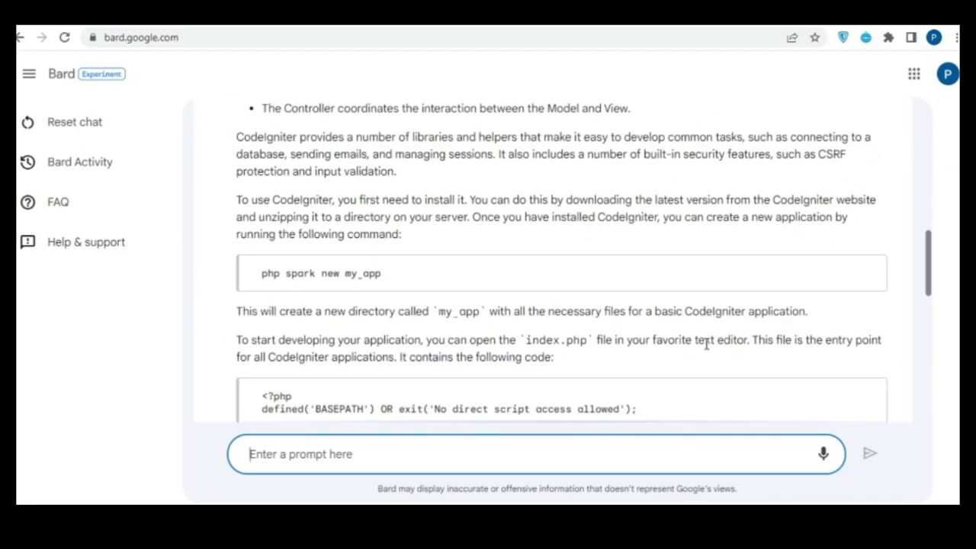
pyautogui.scroll(-1, 706, 344)
pyautogui.scroll(3, 706, 345)
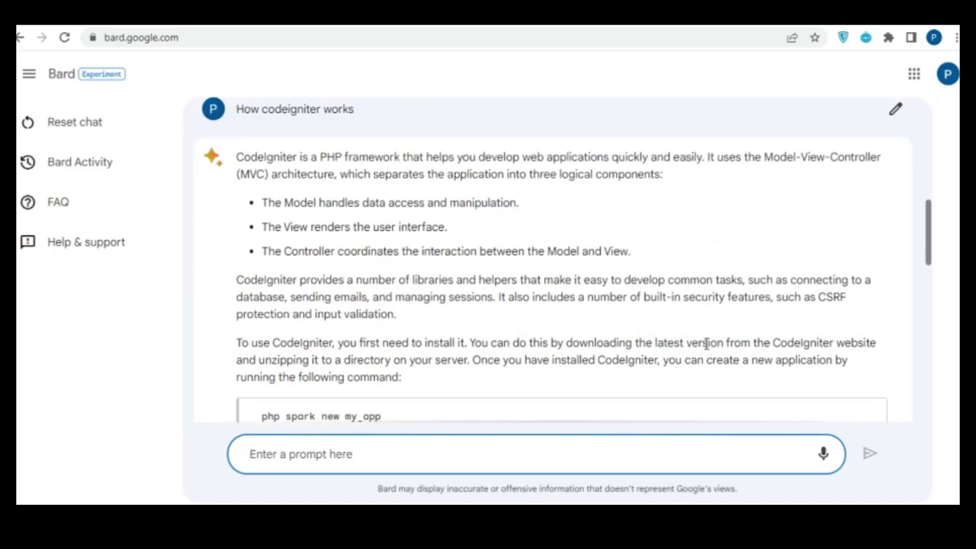
pyautogui.scroll(-6, 706, 345)
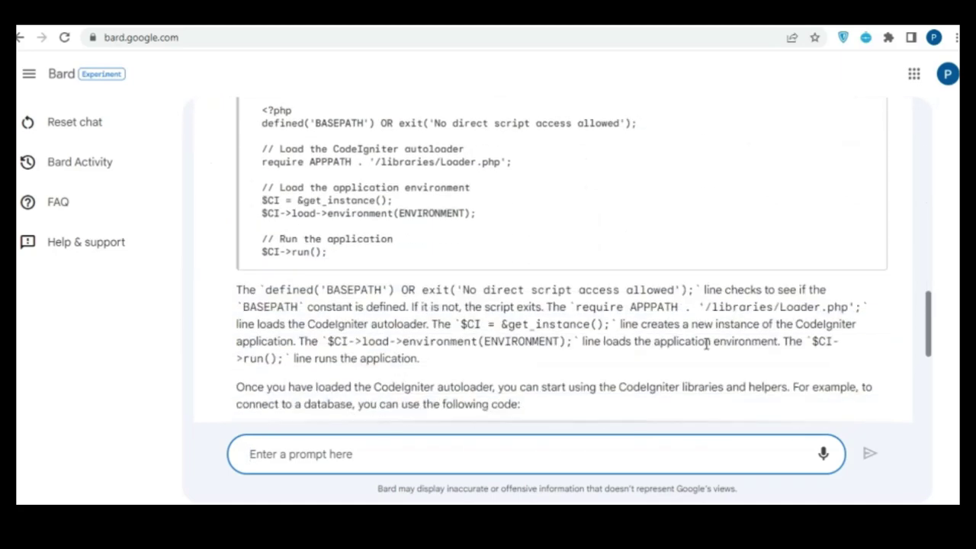
pyautogui.scroll(-1, 706, 345)
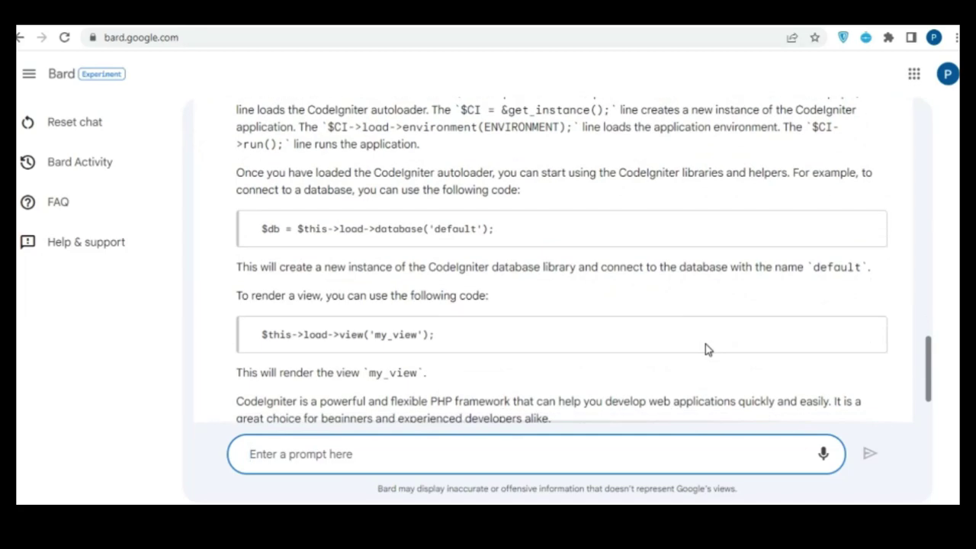
pyautogui.scroll(15, 708, 349)
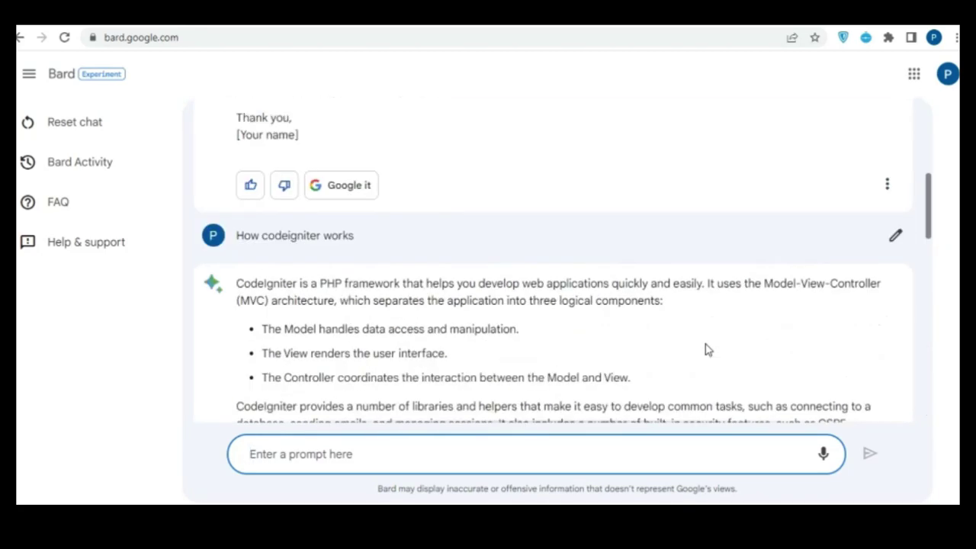
pyautogui.scroll(-15, 708, 350)
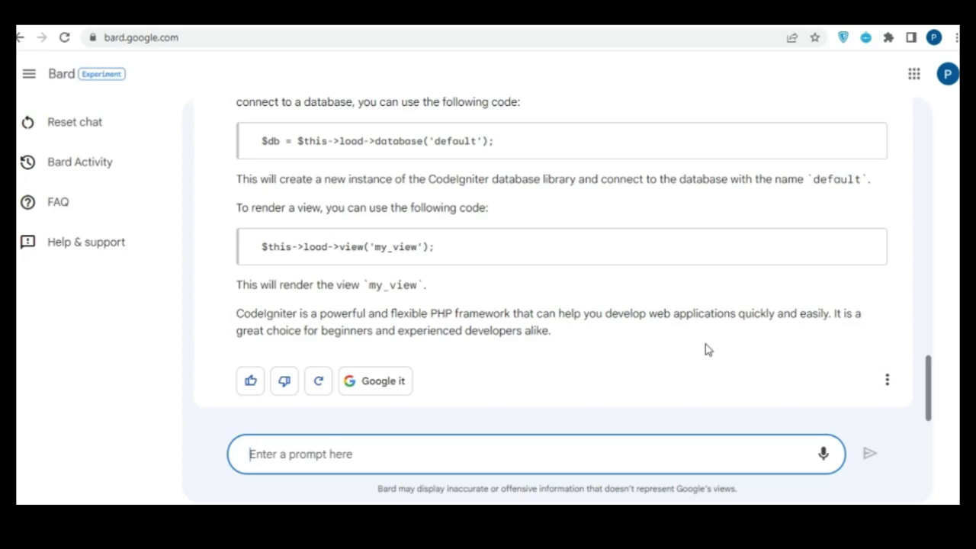
# Ask the chatbot "today trending topic on google" as the next prompt.
pyautogui.write('to')
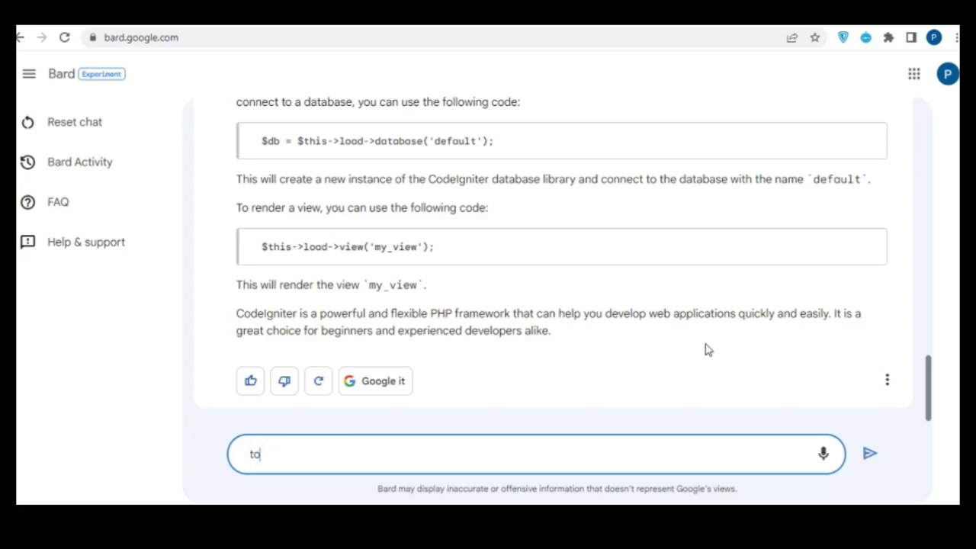
pyautogui.write('day trending t')
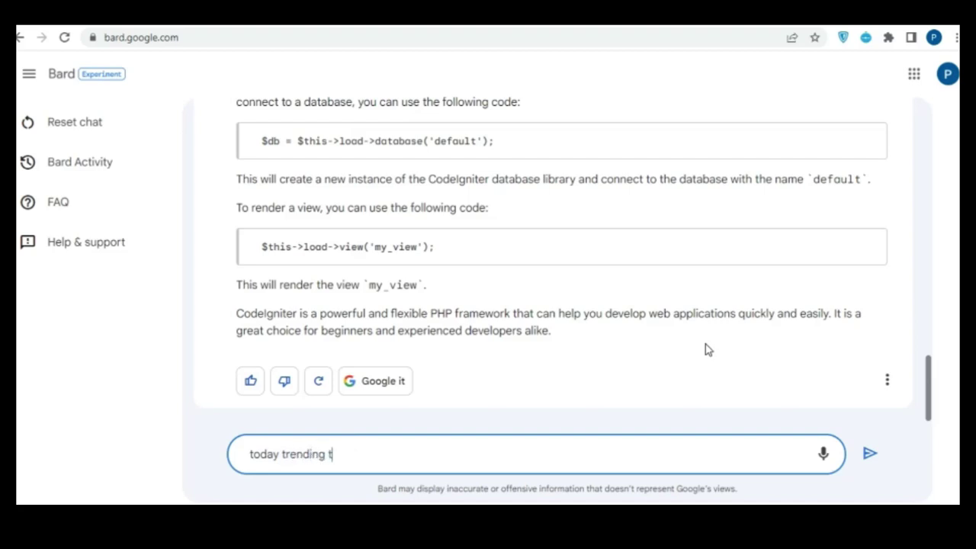
pyautogui.write('opic on google')
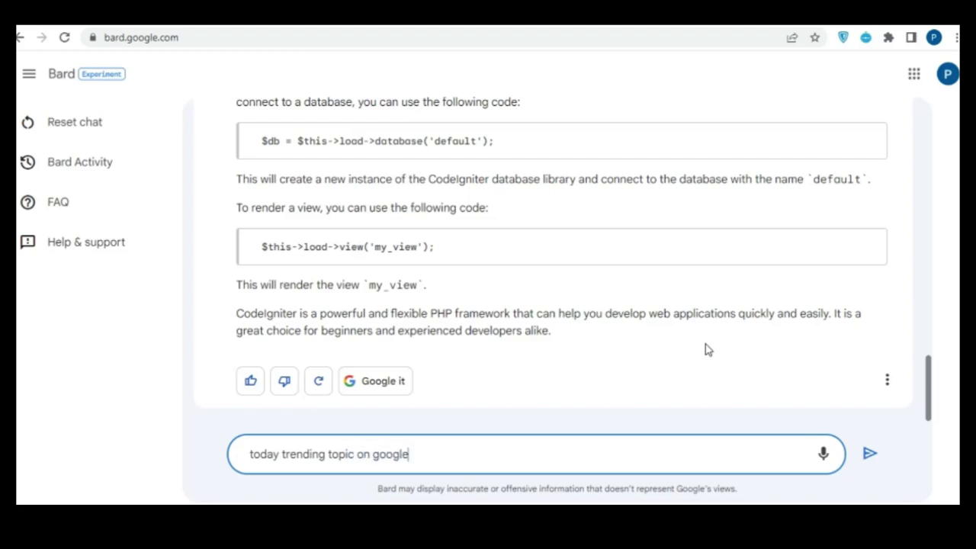
pyautogui.press('Return')
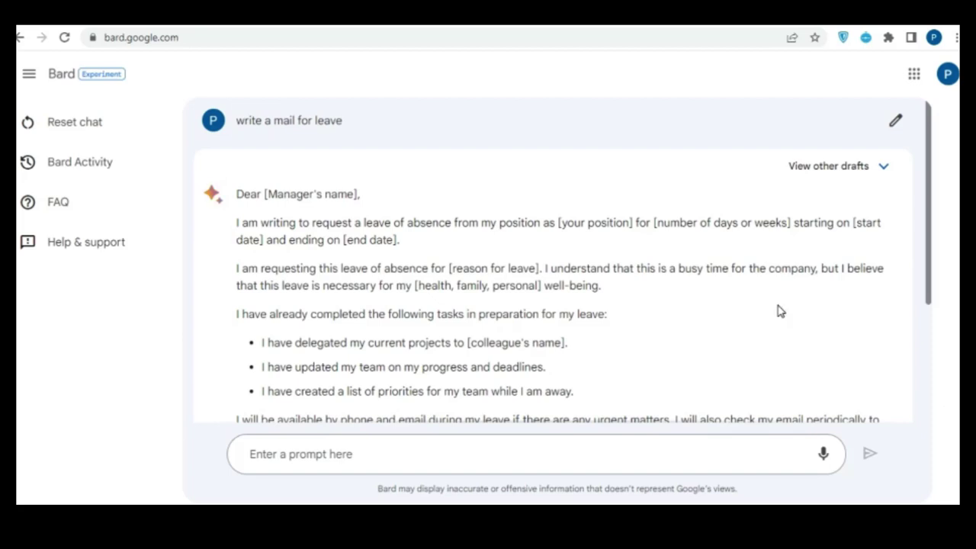
# Check the leave mail draft from greeting to closing and ask "How codeigniter works" in the same chat.
pyautogui.scroll(-3, 779, 312)
pyautogui.scroll(3, 780, 311)
pyautogui.scroll(-3, 780, 311)
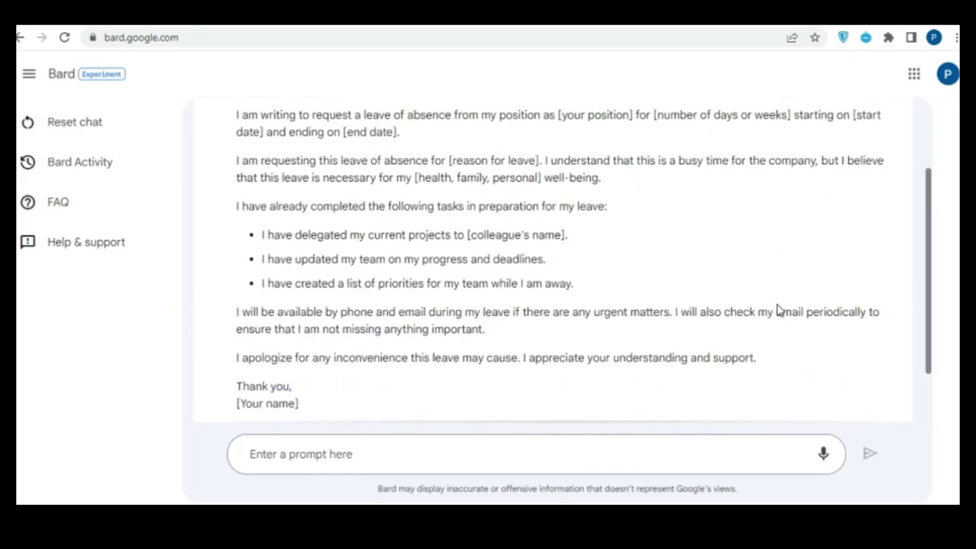
pyautogui.click(655, 455)
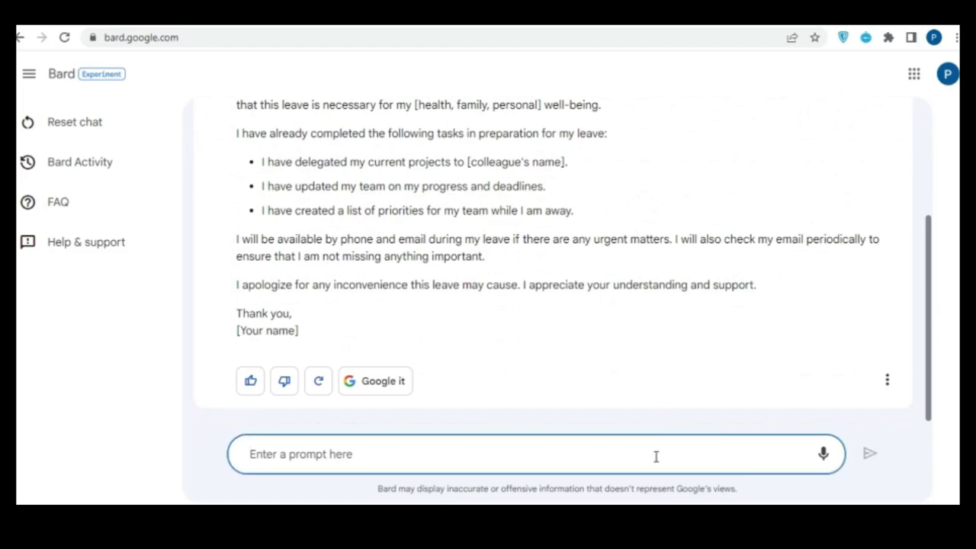
pyautogui.write('Ho')
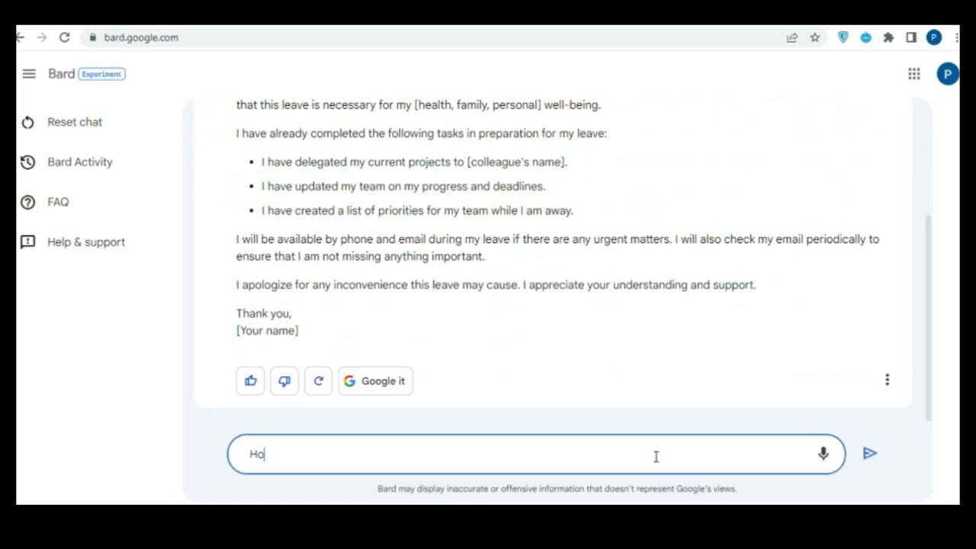
pyautogui.write('w codeigniter works')
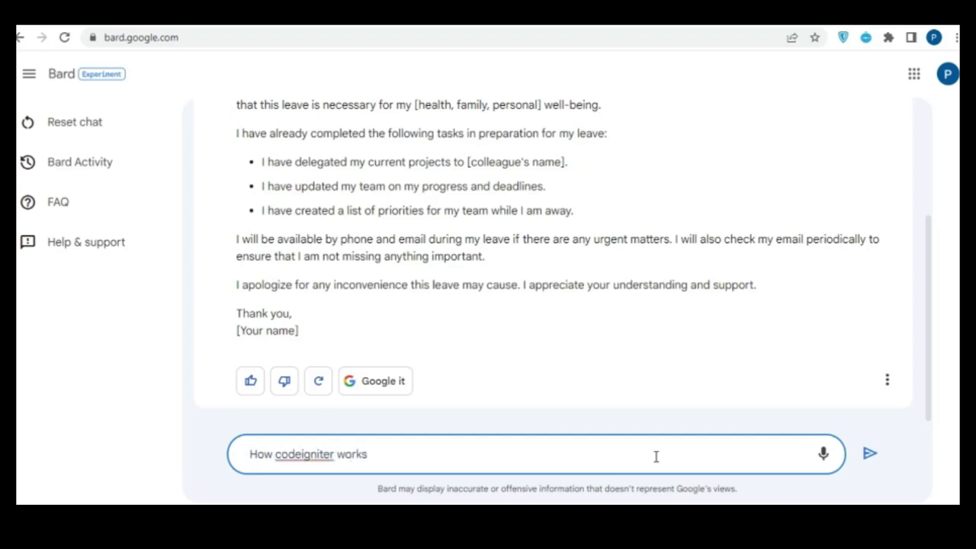
pyautogui.press('Return')
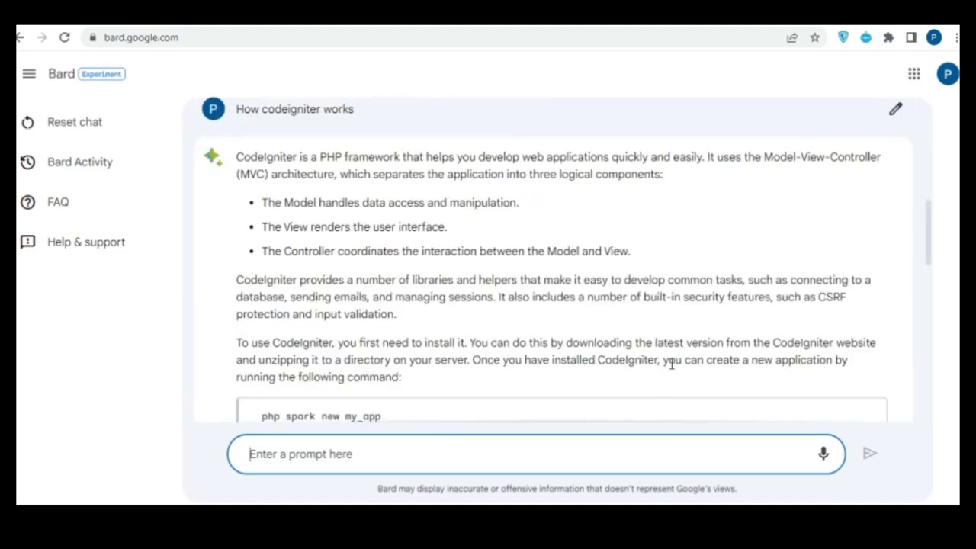
# Read the CodeIgniter answer from the MVC overview through the index.php code to the database and view examples.
pyautogui.scroll(-2, 704, 342)
pyautogui.scroll(-1, 706, 345)
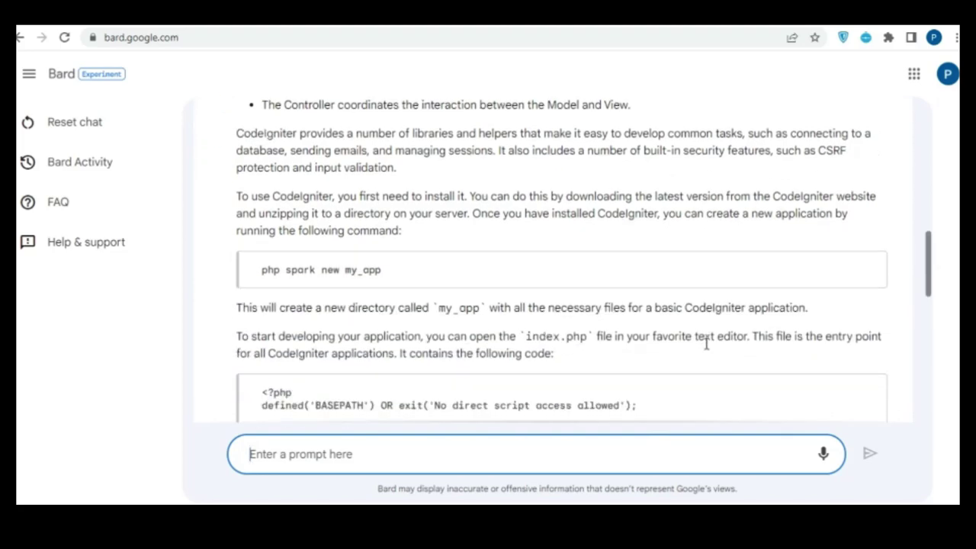
pyautogui.scroll(3, 705, 349)
pyautogui.scroll(1, 708, 348)
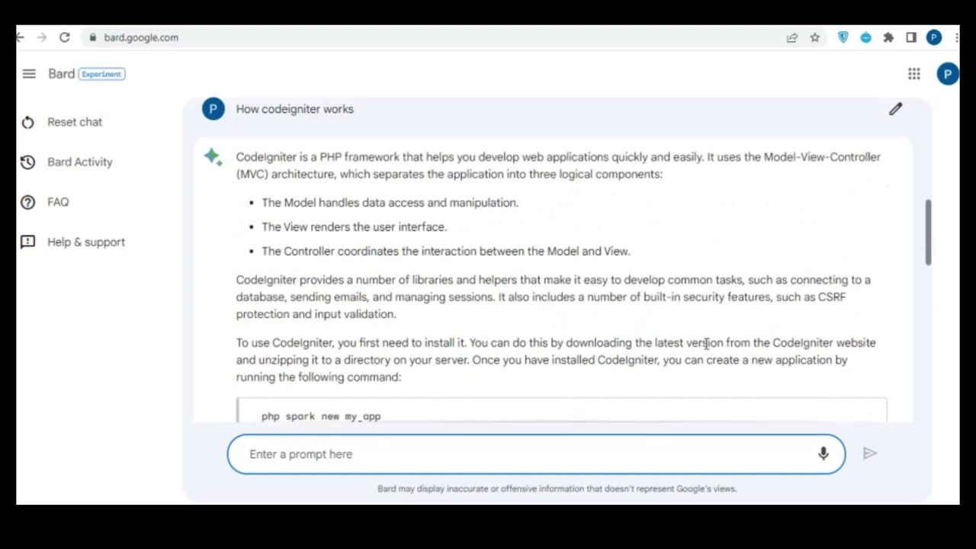
pyautogui.scroll(-5, 707, 342)
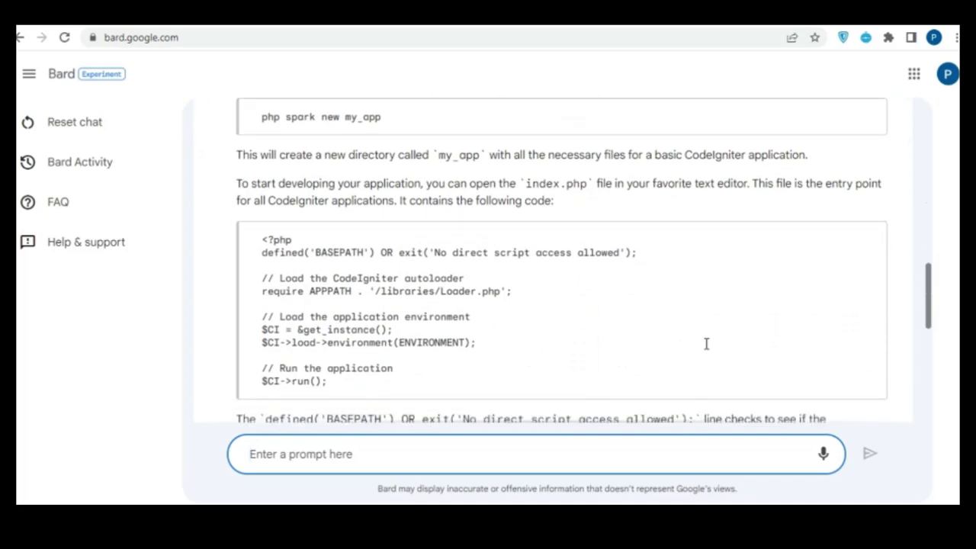
pyautogui.scroll(-3, 707, 345)
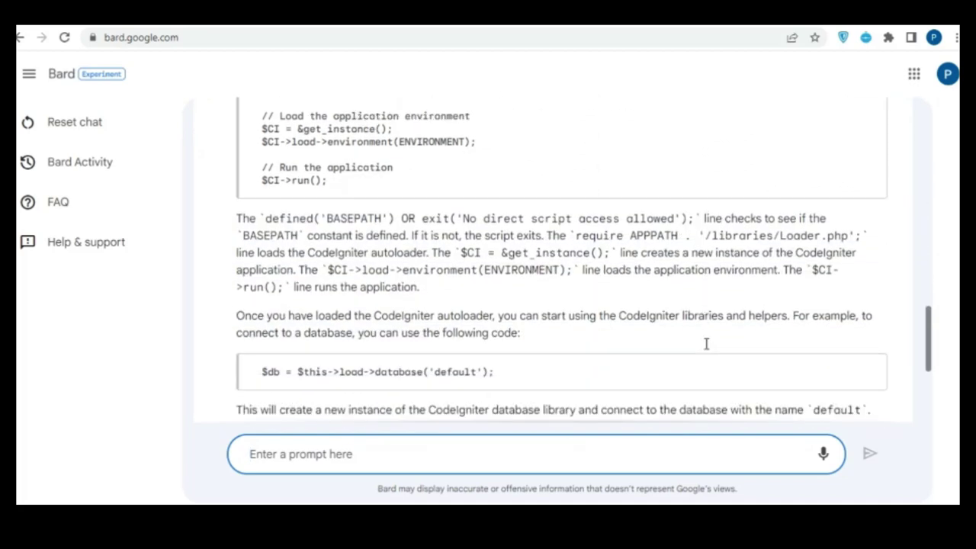
pyautogui.scroll(-1, 706, 349)
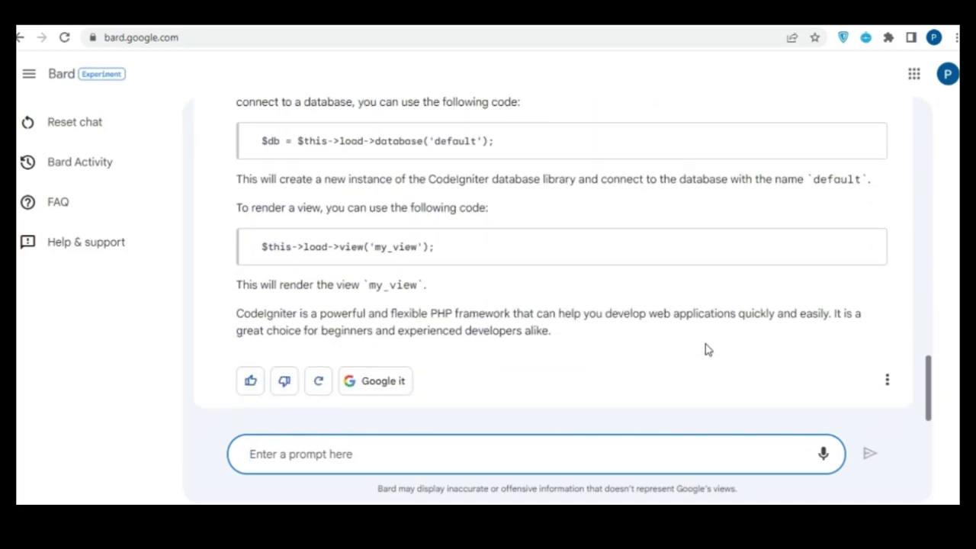
pyautogui.scroll(12, 707, 349)
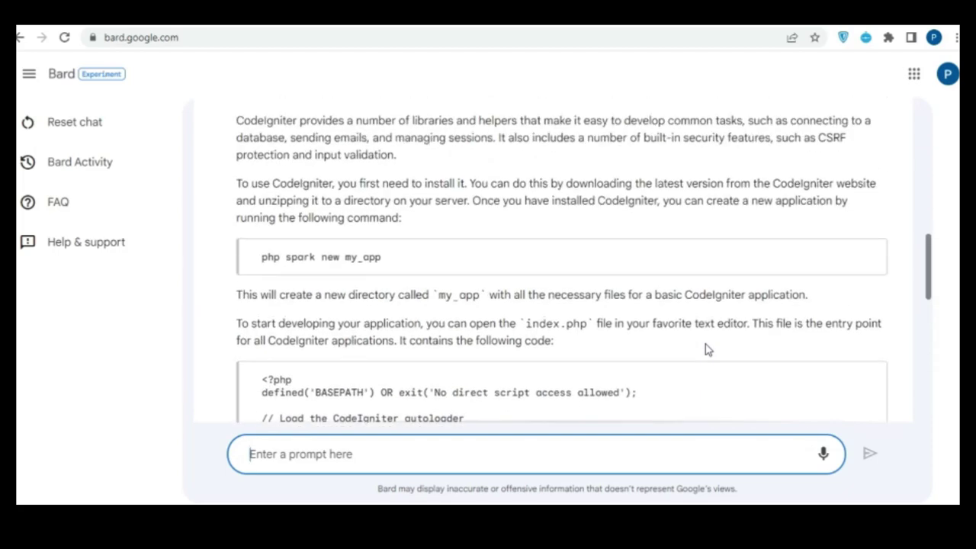
pyautogui.scroll(-10, 707, 349)
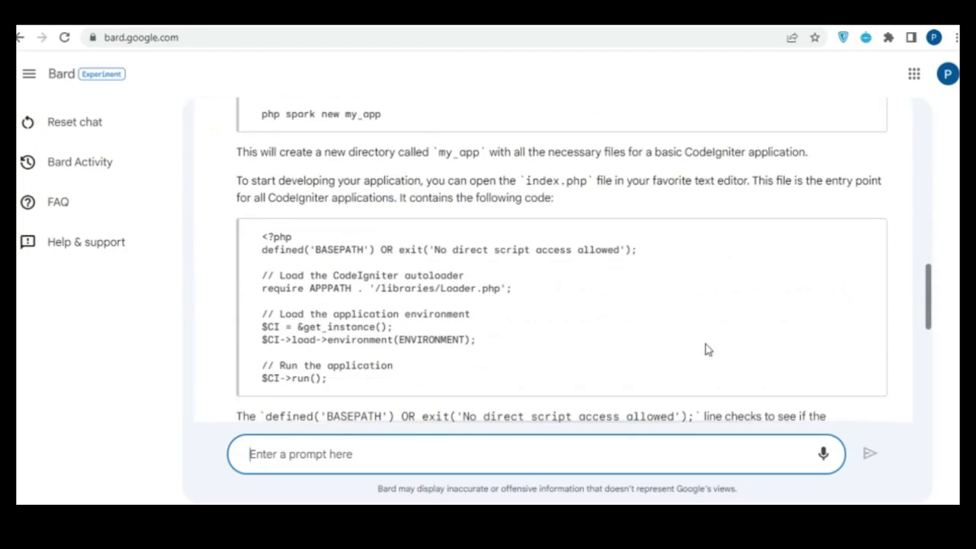
pyautogui.scroll(-3, 706, 350)
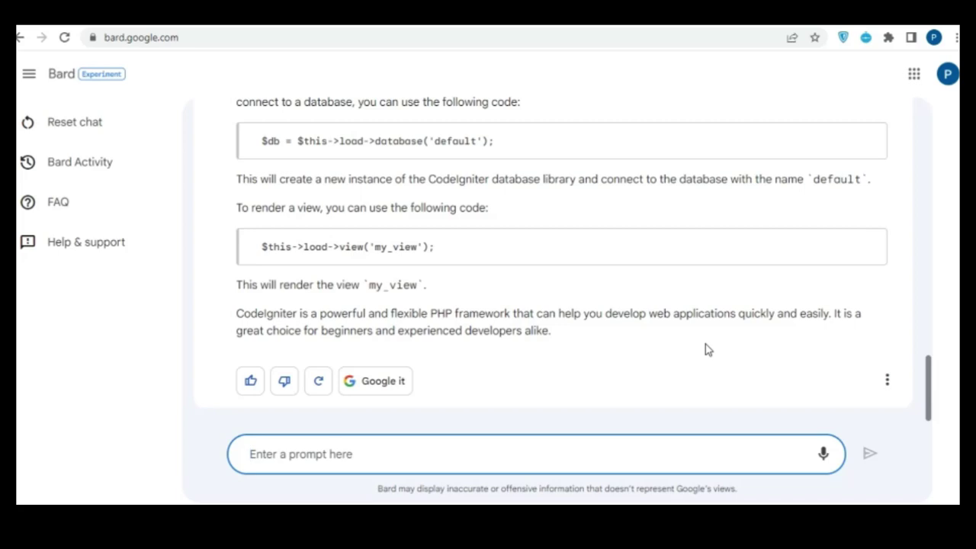
# Submit "today trending topic on google" as the next prompt in the chat.
pyautogui.write('toda')
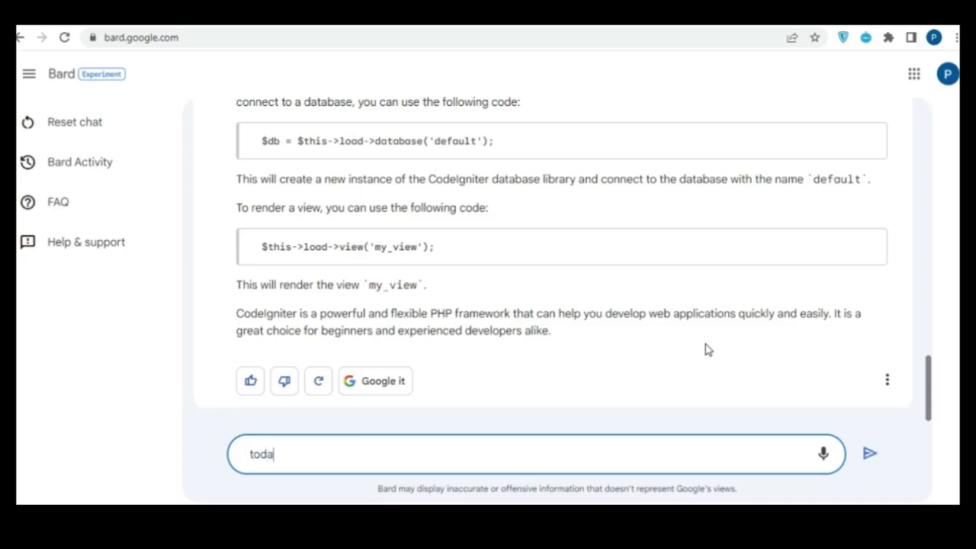
pyautogui.write('y trending topin')
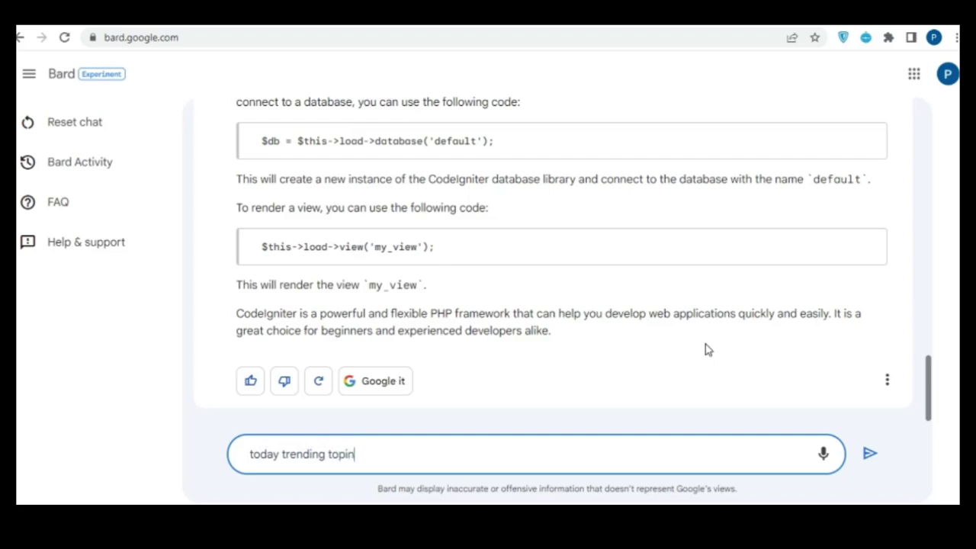
pyautogui.press('BackSpace')
pyautogui.write('c on google')
pyautogui.press('Return')
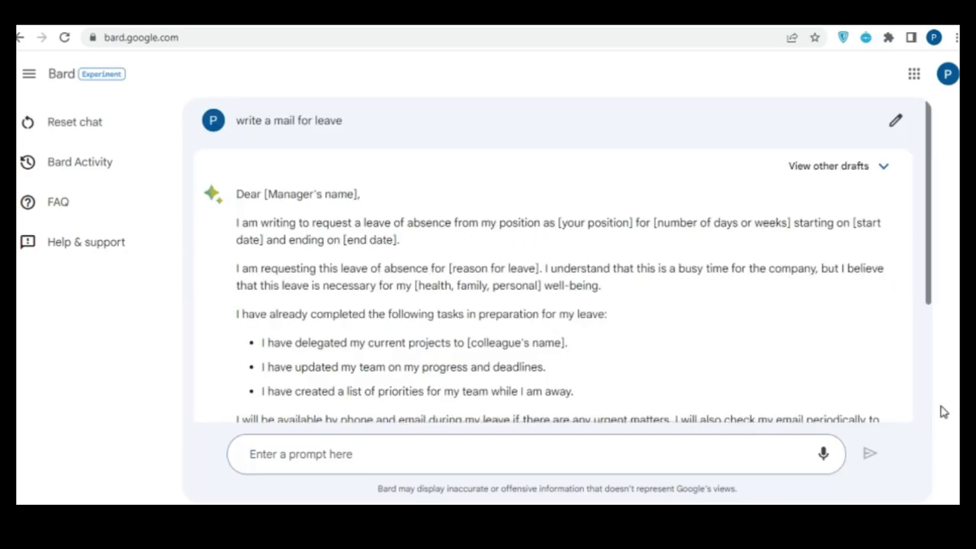
# Review the drafted leave mail down to its sign-off and submit the prompt "How codeigniter works".
pyautogui.scroll(-3, 780, 311)
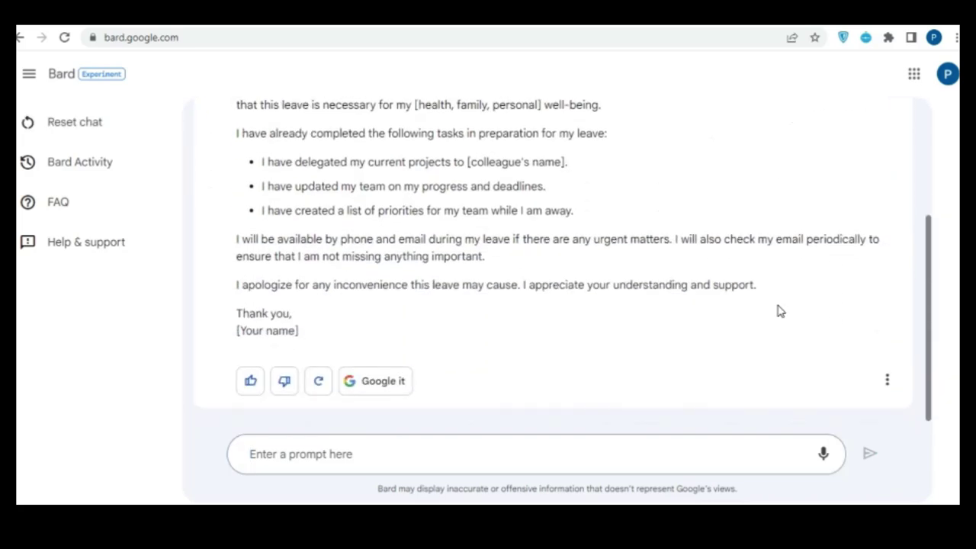
pyautogui.scroll(3, 780, 310)
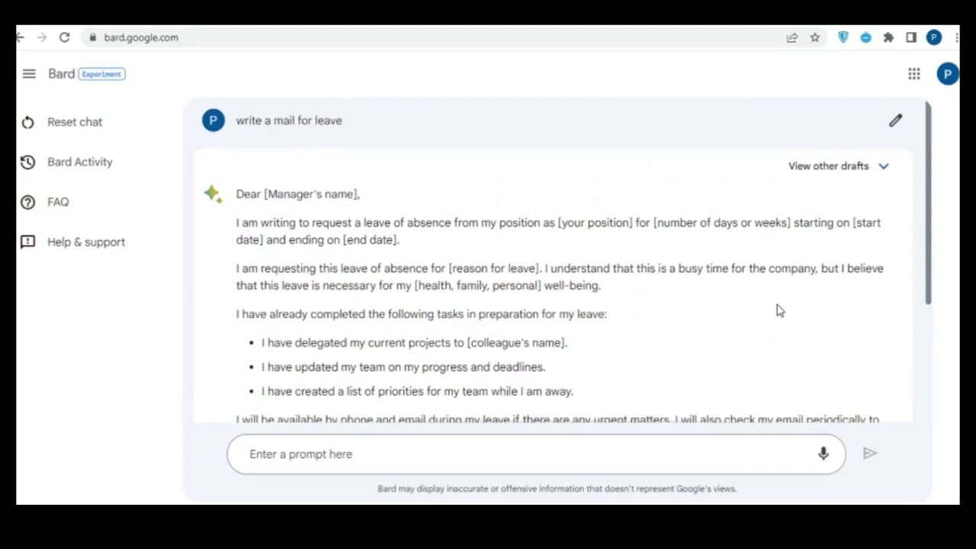
pyautogui.scroll(-3, 779, 311)
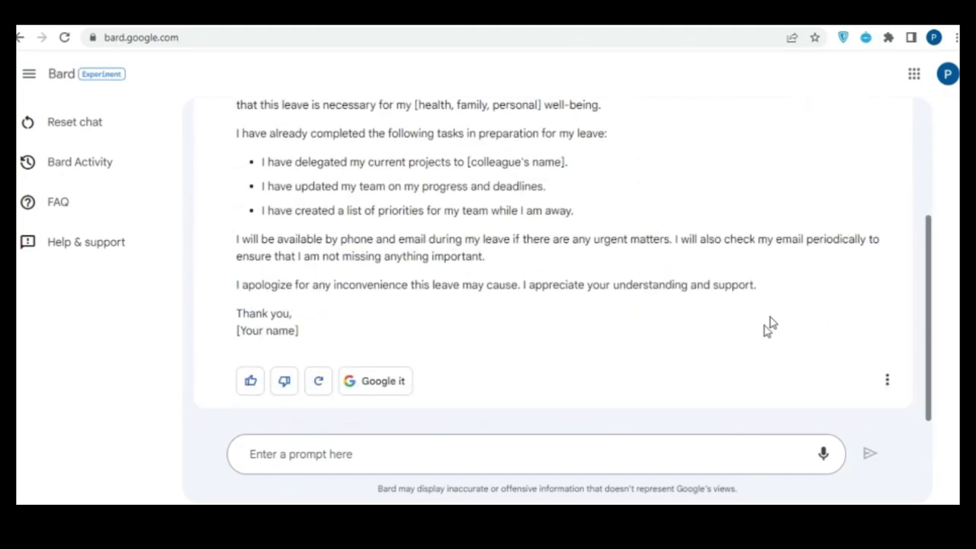
pyautogui.click(656, 453)
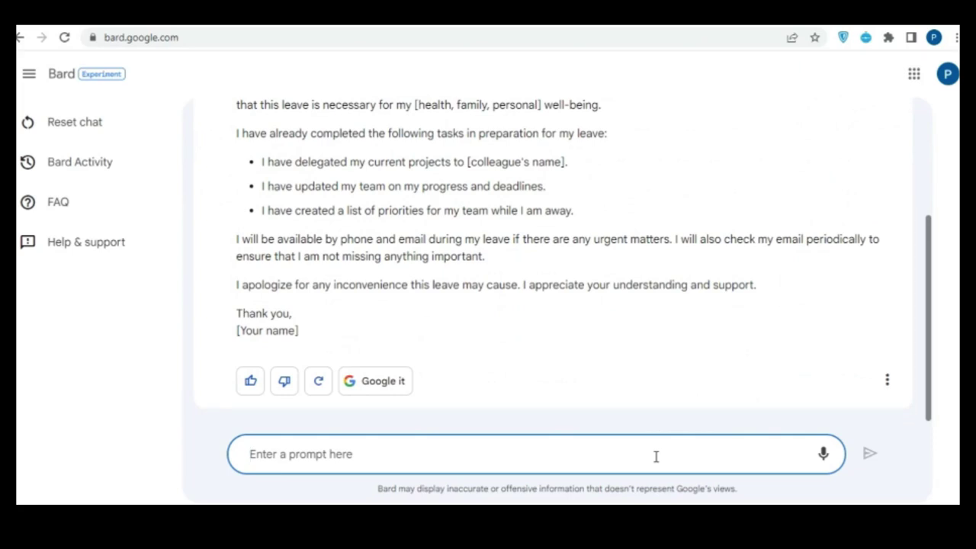
pyautogui.write('How ')
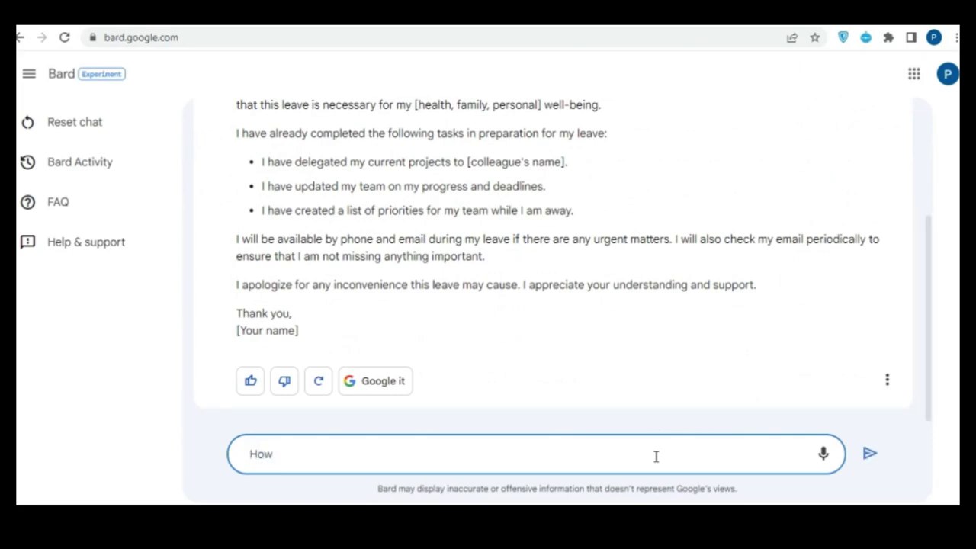
pyautogui.write('codeigniter works')
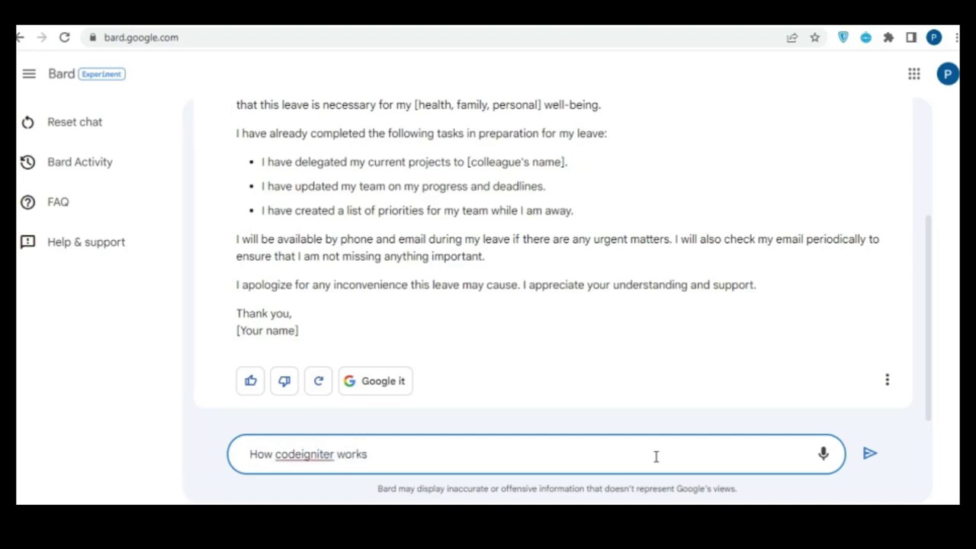
pyautogui.press('Return')
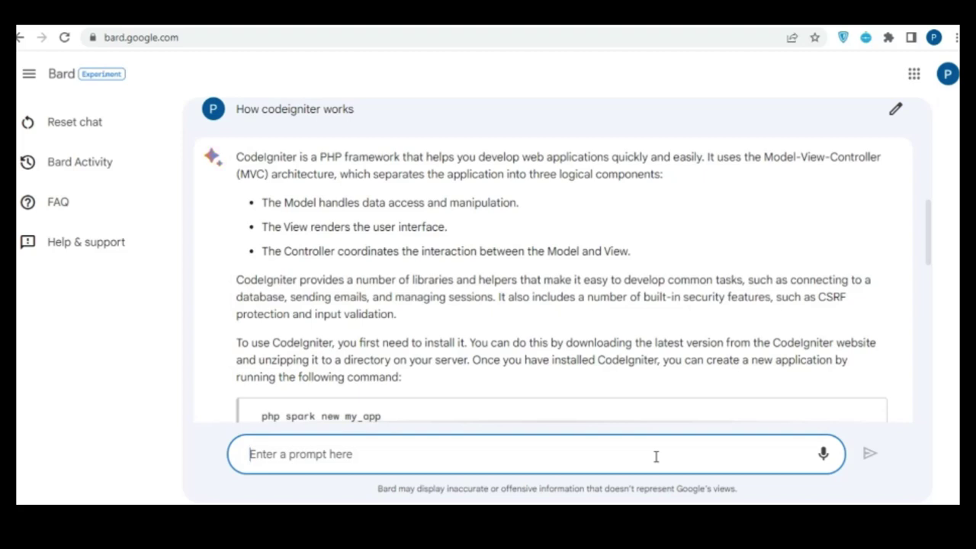
# Examine the CodeIgniter explanation, covering the MVC components, the my_app setup command, the index.php code and the closing summary.
pyautogui.scroll(-2, 706, 343)
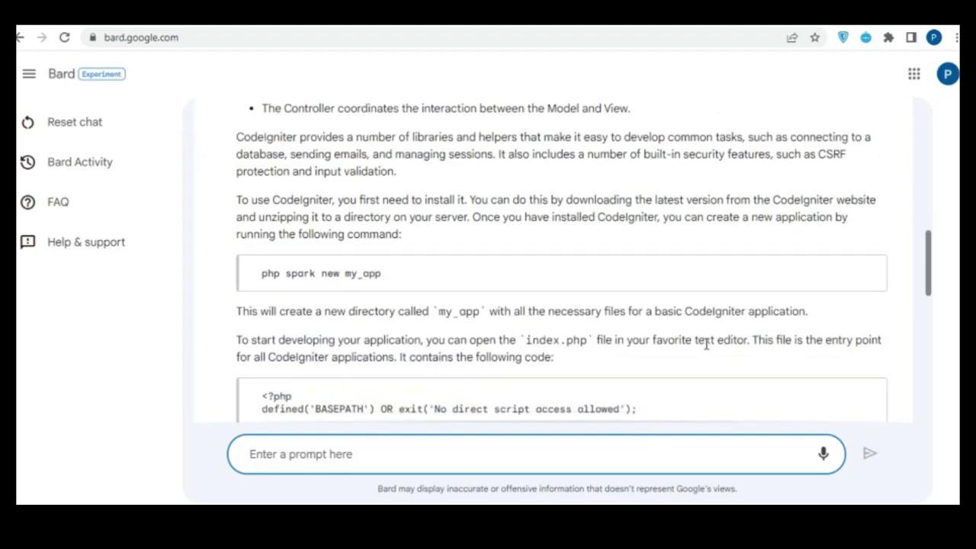
pyautogui.scroll(-1, 707, 343)
pyautogui.scroll(3, 706, 344)
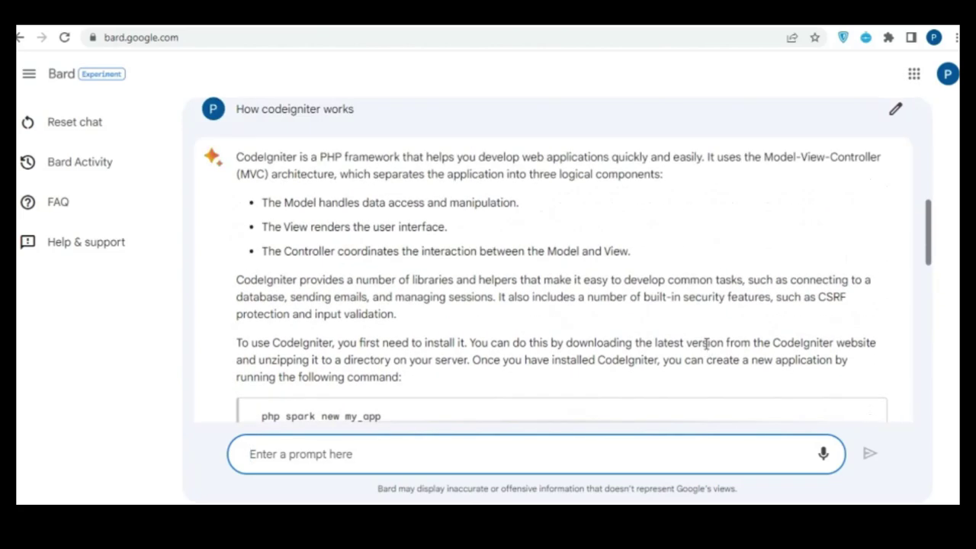
pyautogui.scroll(-6, 706, 343)
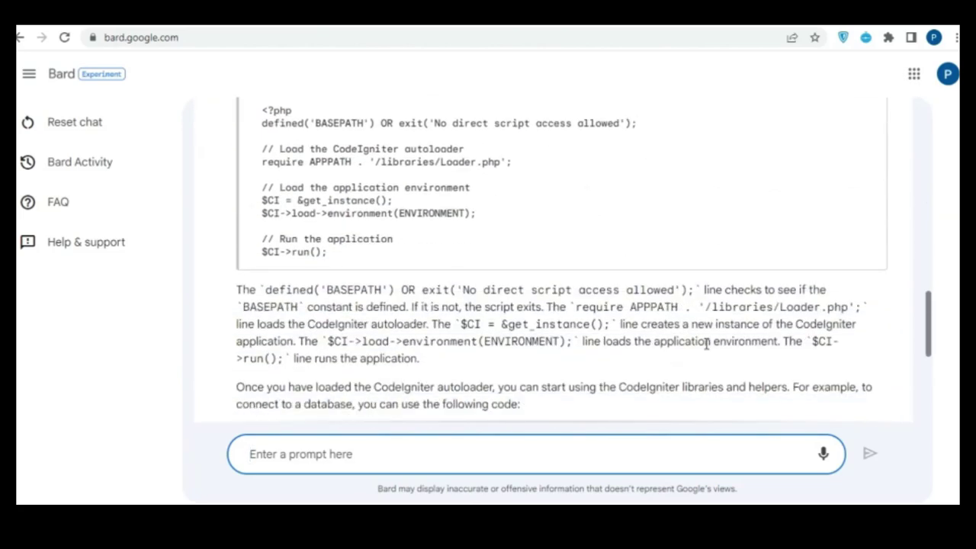
pyautogui.scroll(-3, 707, 343)
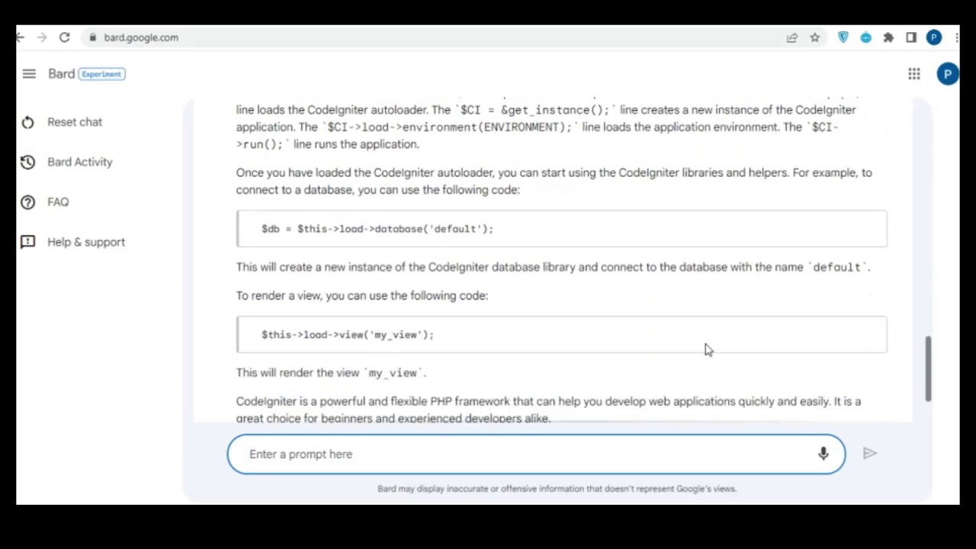
pyautogui.scroll(-1, 706, 349)
pyautogui.scroll(8, 707, 349)
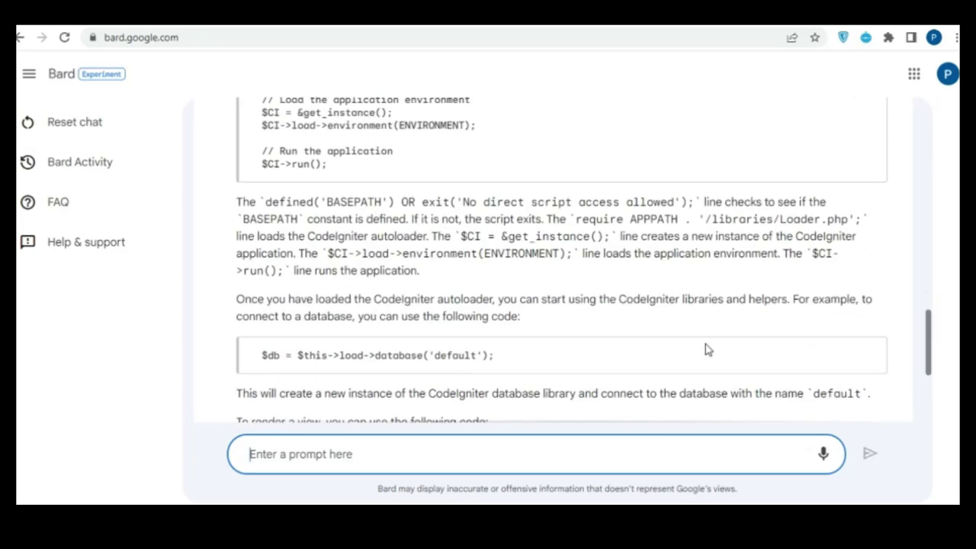
pyautogui.scroll(3, 707, 350)
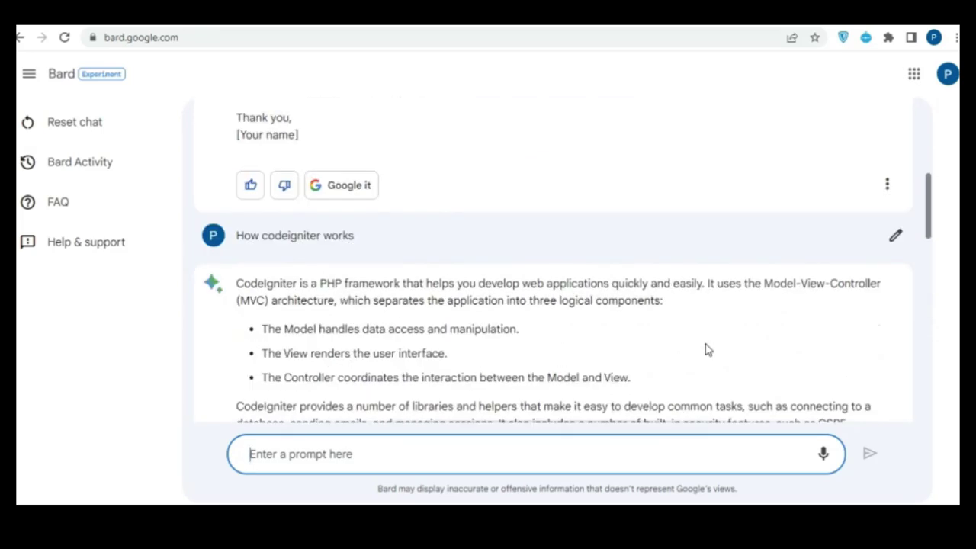
pyautogui.scroll(-8, 706, 349)
pyautogui.scroll(-3, 706, 349)
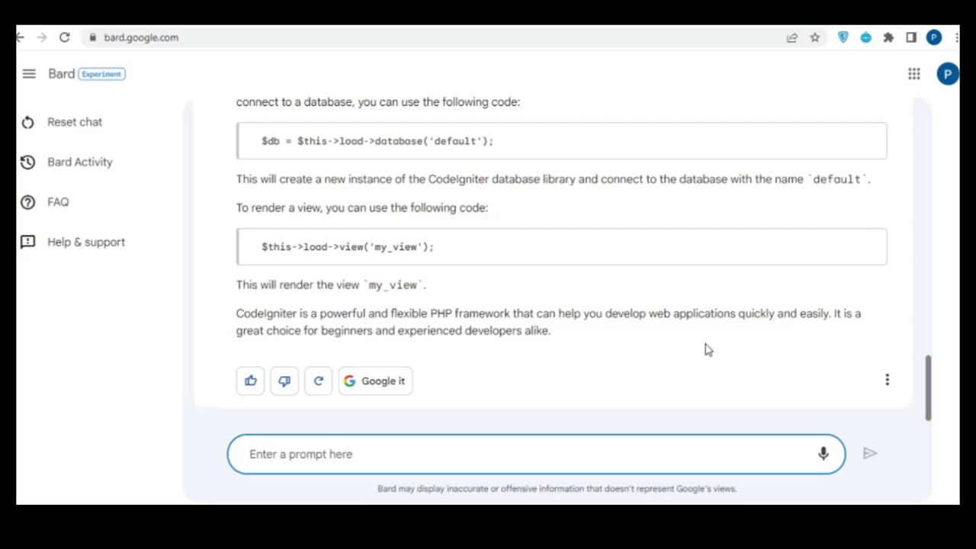
# Ask the chatbot "today trending topic on google" below the CodeIgniter answer.
pyautogui.write('t')
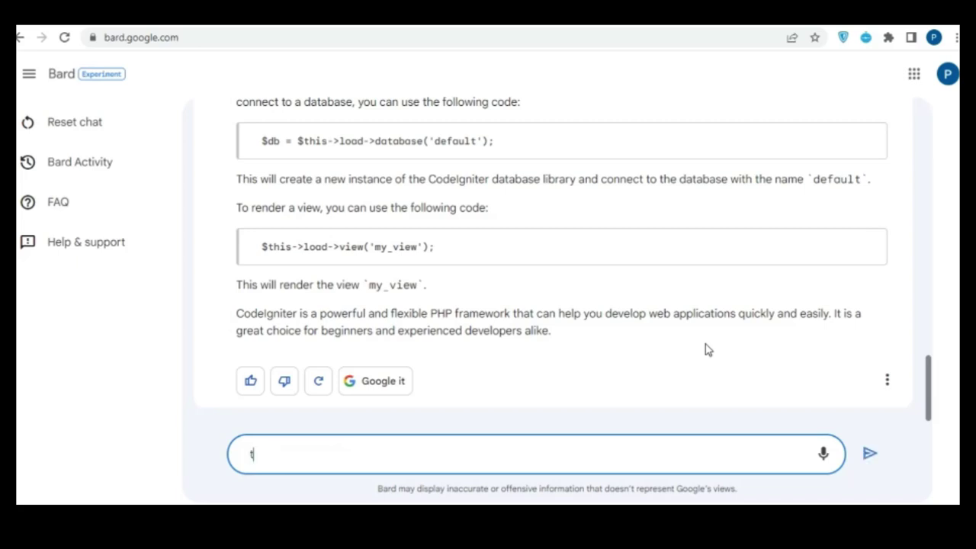
pyautogui.write('oday trending ')
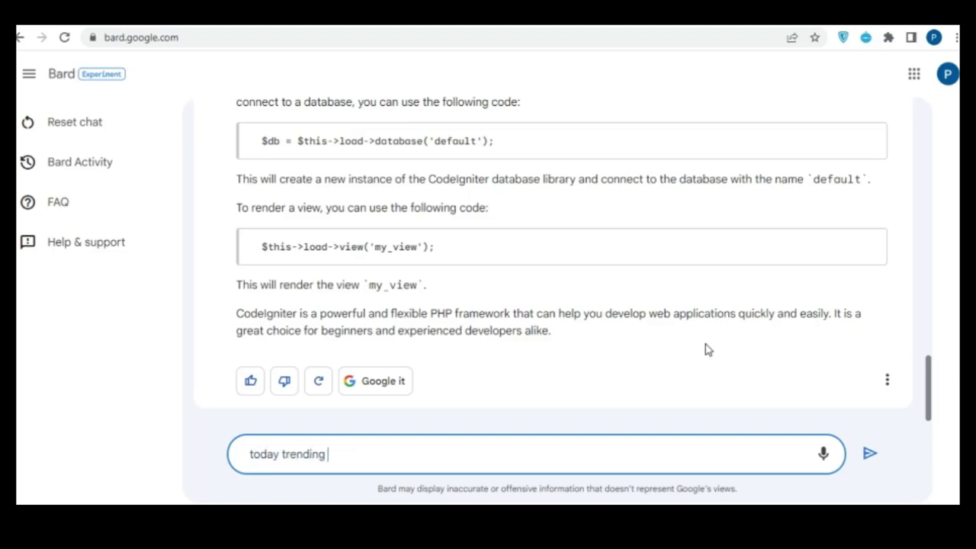
pyautogui.write('topic on google')
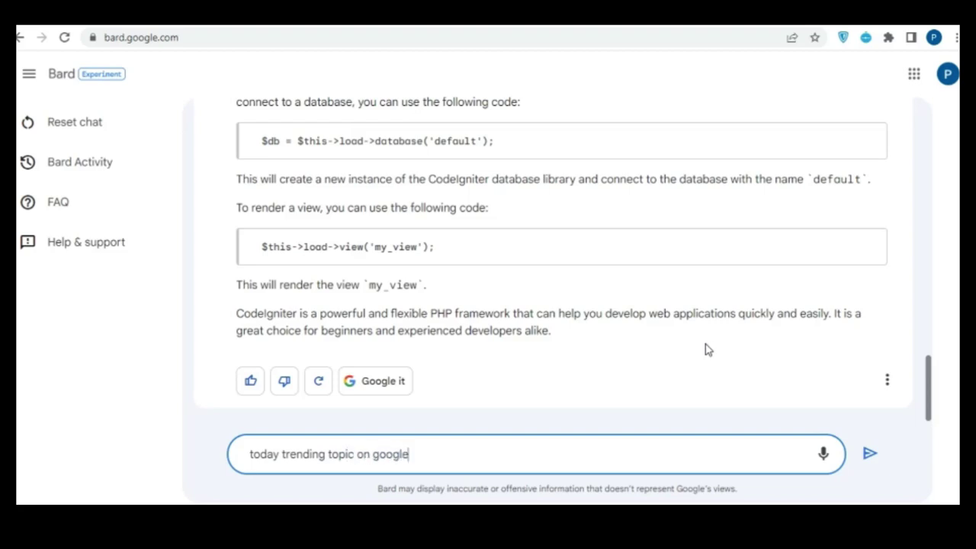
pyautogui.press('Return')
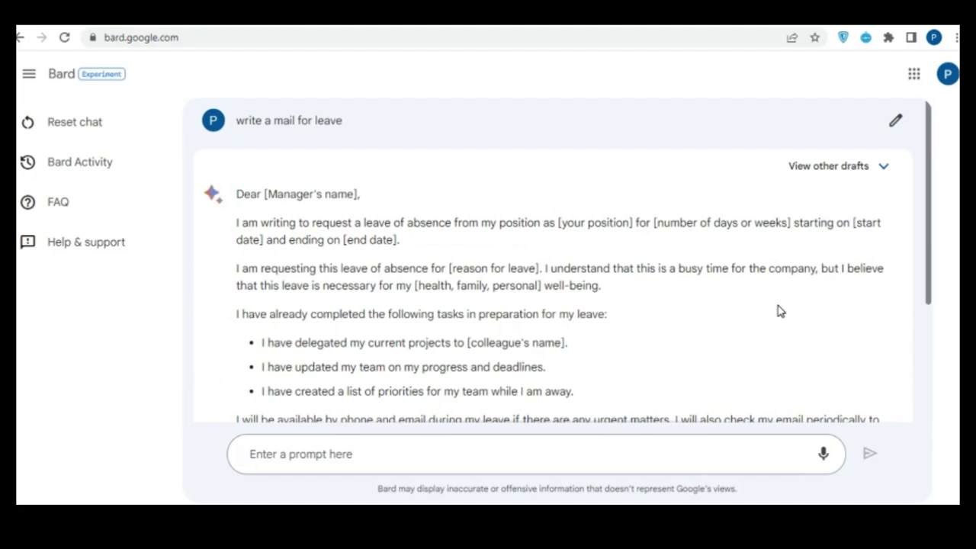
# Check the full leave mail draft and ask "How codeigniter works" as the follow-up prompt.
pyautogui.scroll(-2, 780, 311)
pyautogui.scroll(-1, 779, 311)
pyautogui.scroll(3, 780, 311)
pyautogui.scroll(-3, 779, 311)
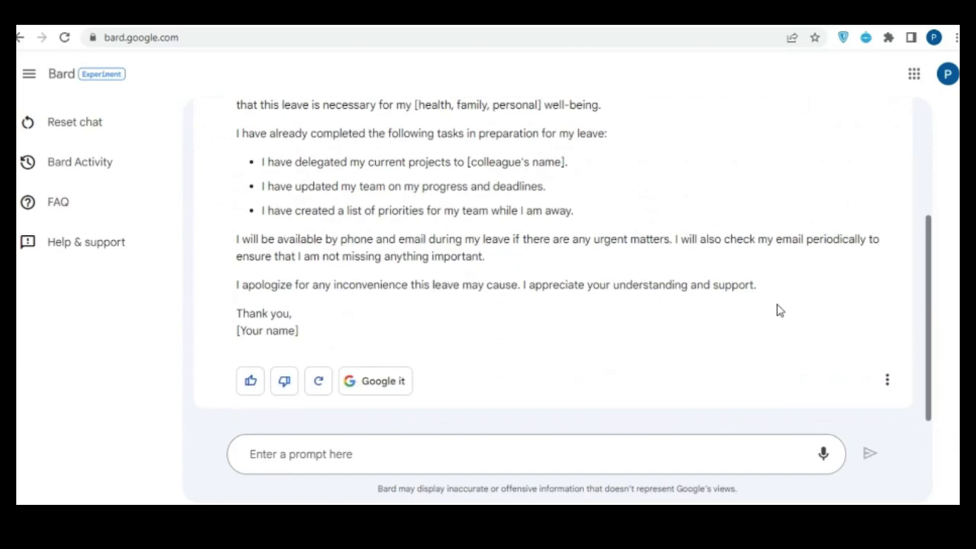
pyautogui.click(656, 455)
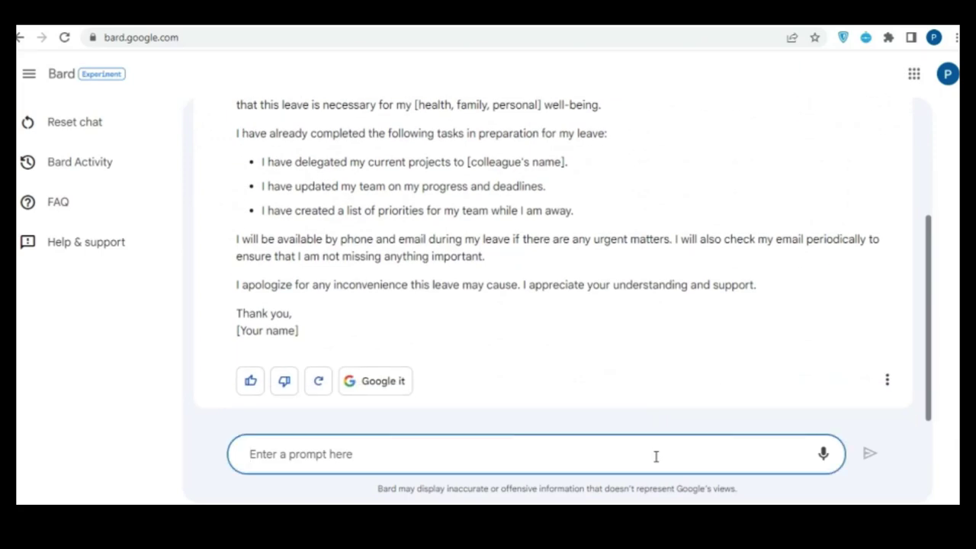
pyautogui.write('Ho')
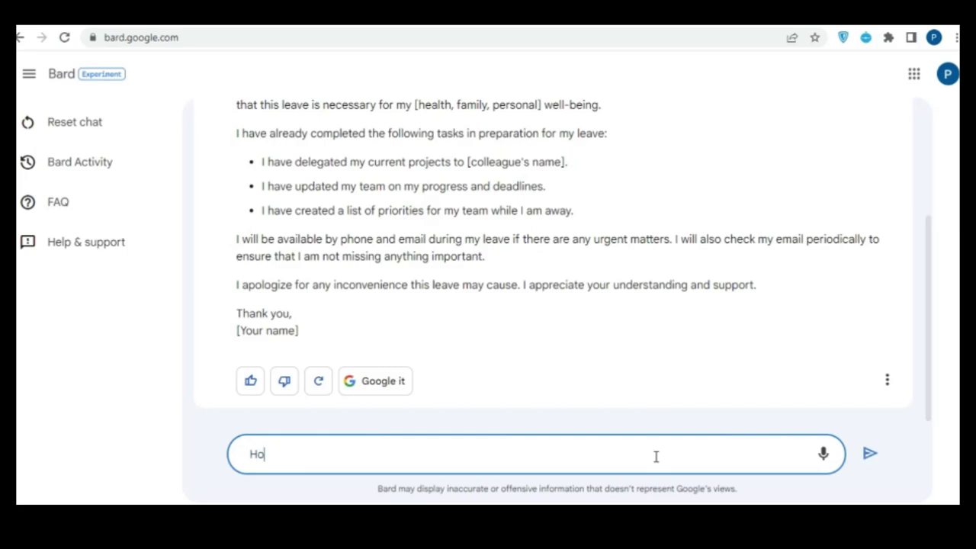
pyautogui.write('w codeigniter works')
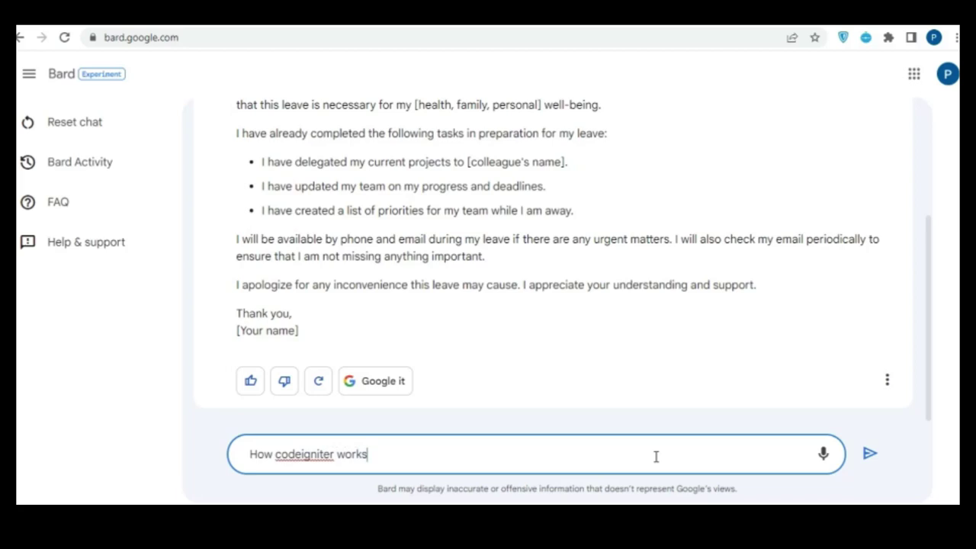
pyautogui.press('Return')
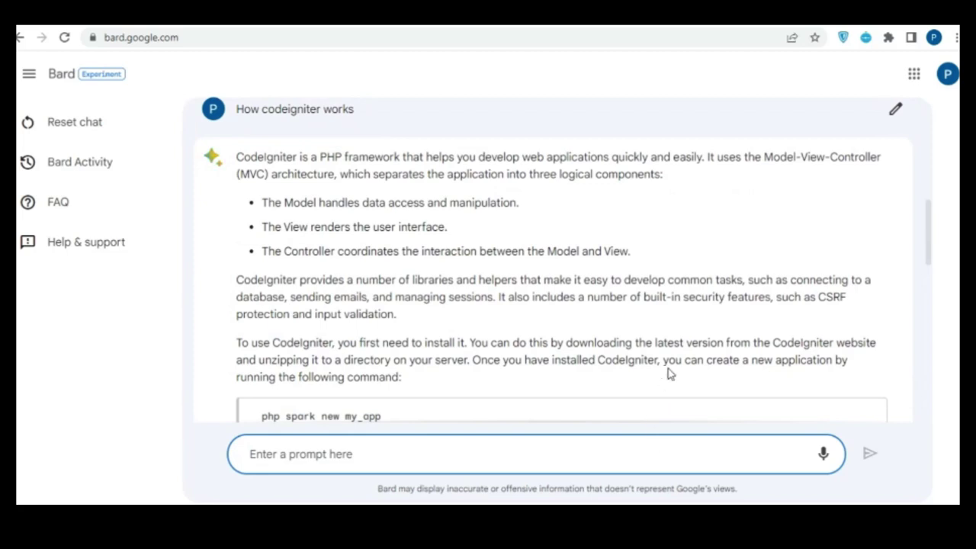
# Read through the CodeIgniter answer, from the MVC components and install command to the index.php code, database and view examples.
pyautogui.scroll(-2, 702, 360)
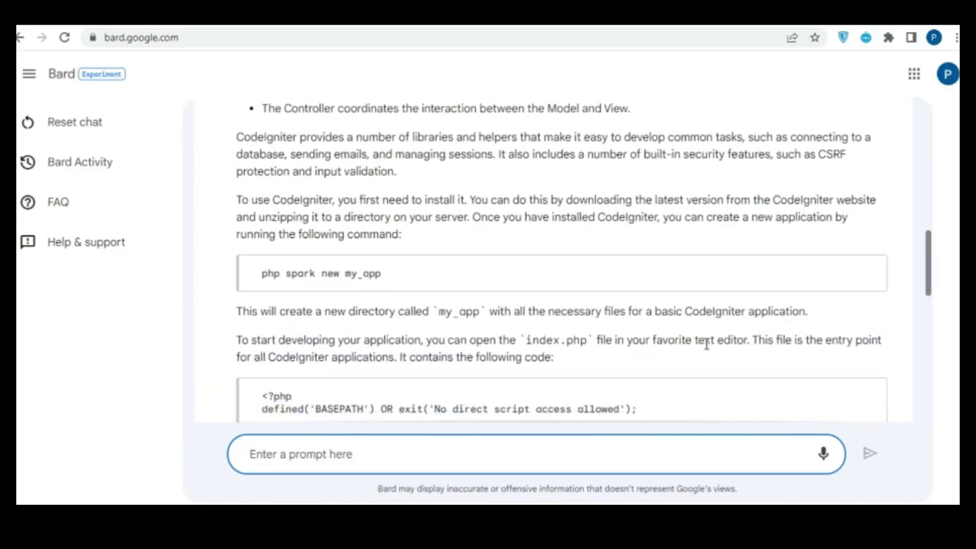
pyautogui.scroll(-1, 707, 345)
pyautogui.scroll(3, 704, 348)
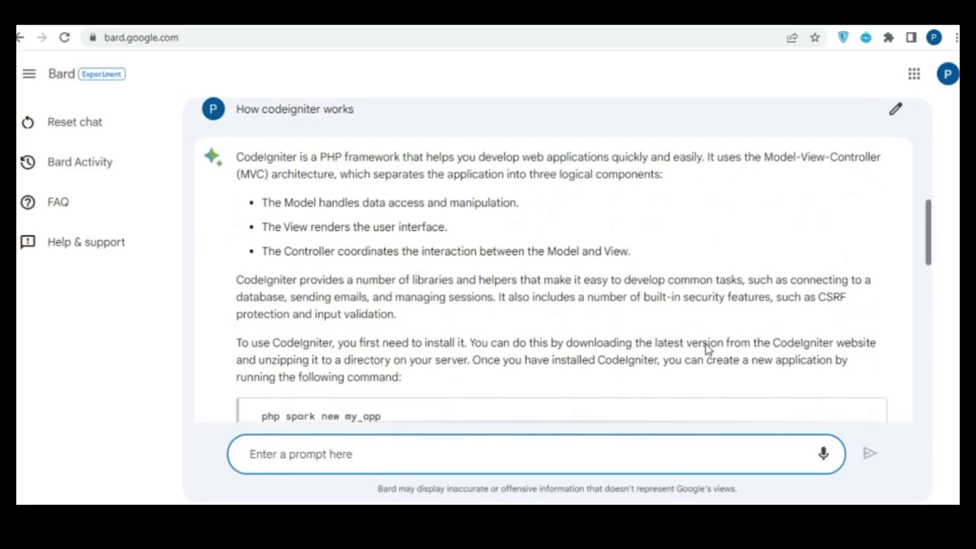
pyautogui.scroll(-6, 706, 345)
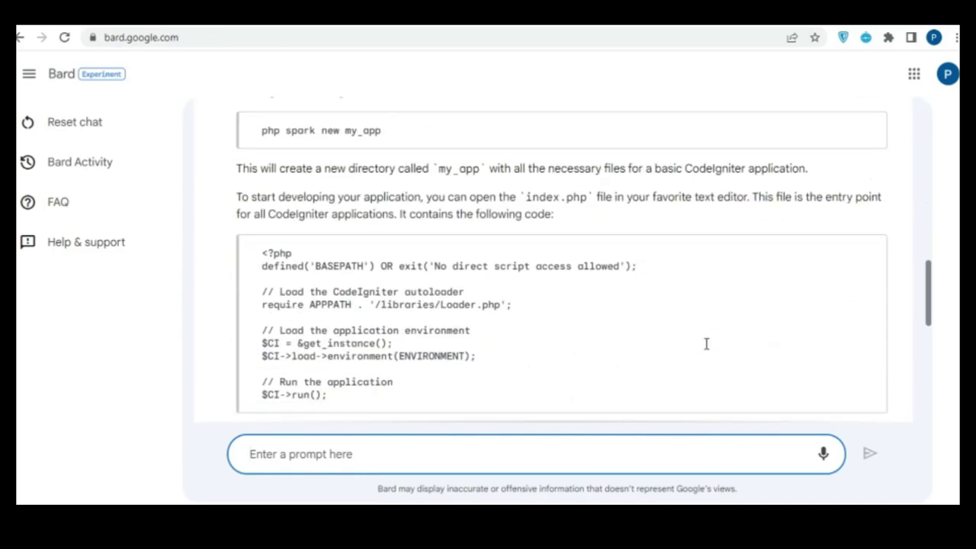
pyautogui.scroll(-3, 707, 345)
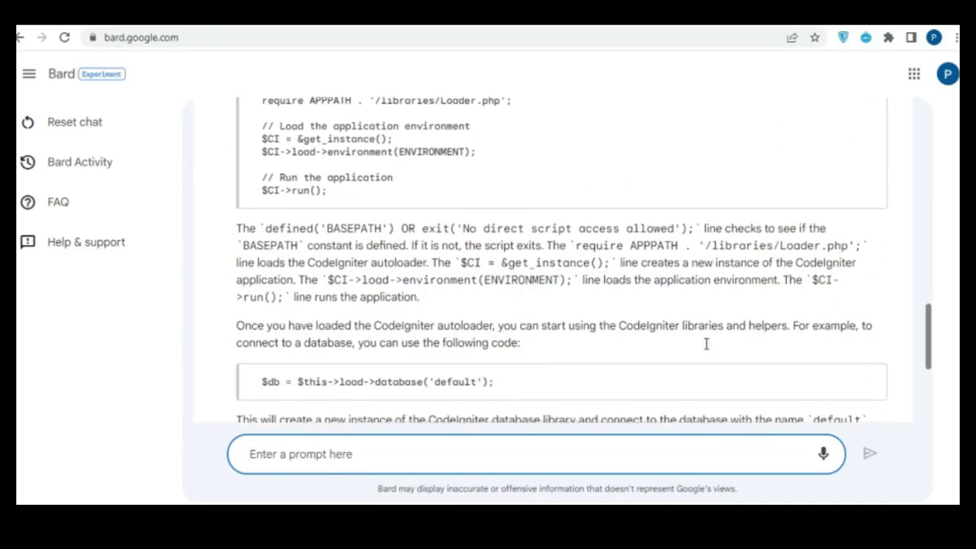
pyautogui.scroll(-2, 708, 350)
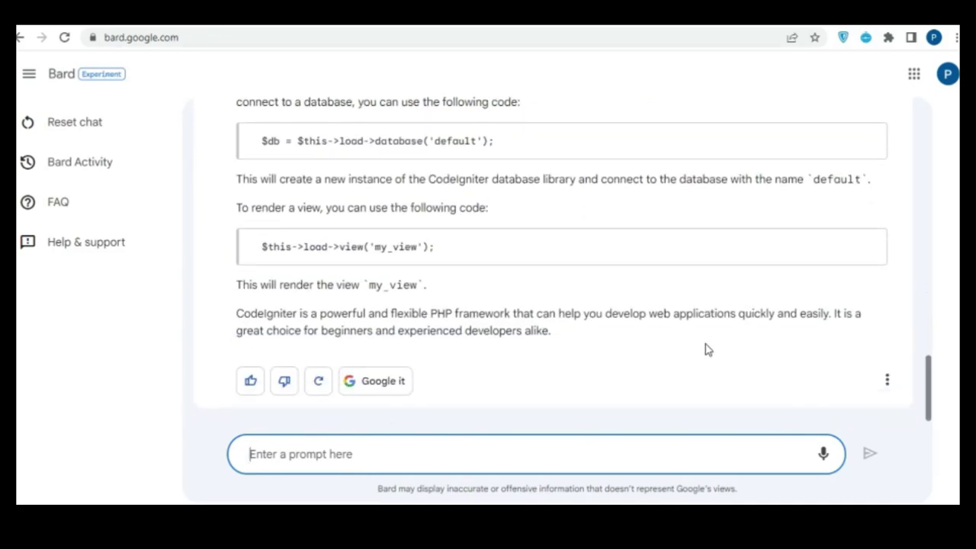
pyautogui.scroll(8, 708, 350)
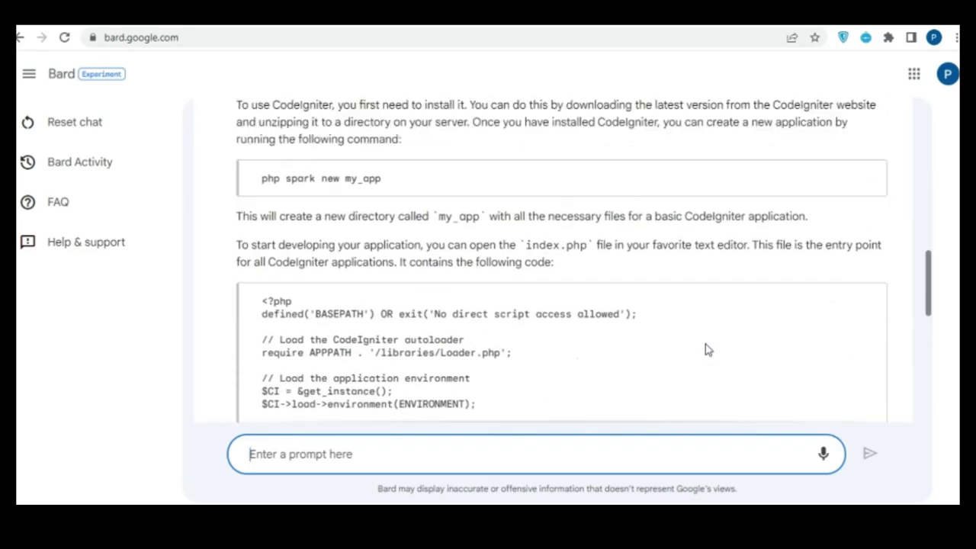
pyautogui.scroll(4, 707, 349)
pyautogui.scroll(-9, 708, 349)
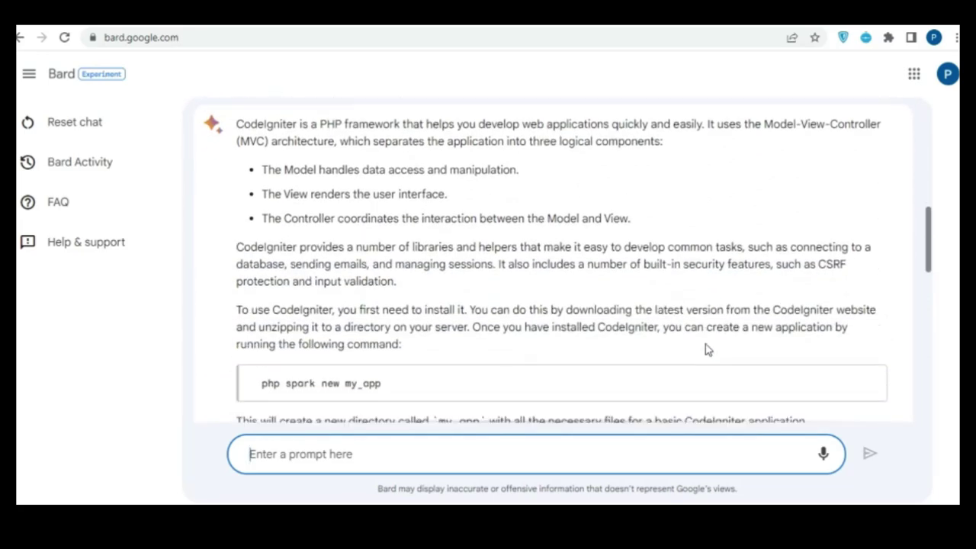
pyautogui.scroll(-3, 708, 349)
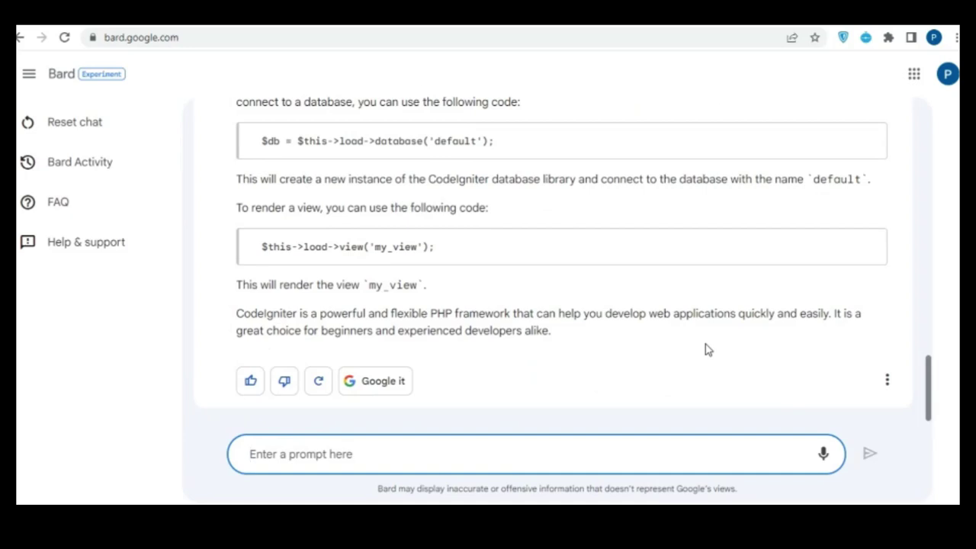
# Submit the prompt "today trending topic on google" as the follow-up to the CodeIgniter answer.
pyautogui.write('toda')
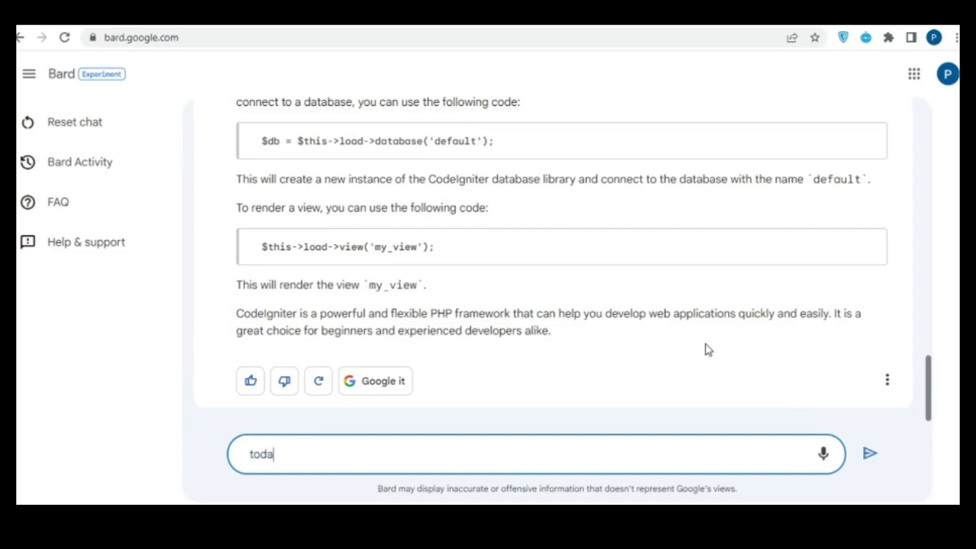
pyautogui.write('y trending topi')
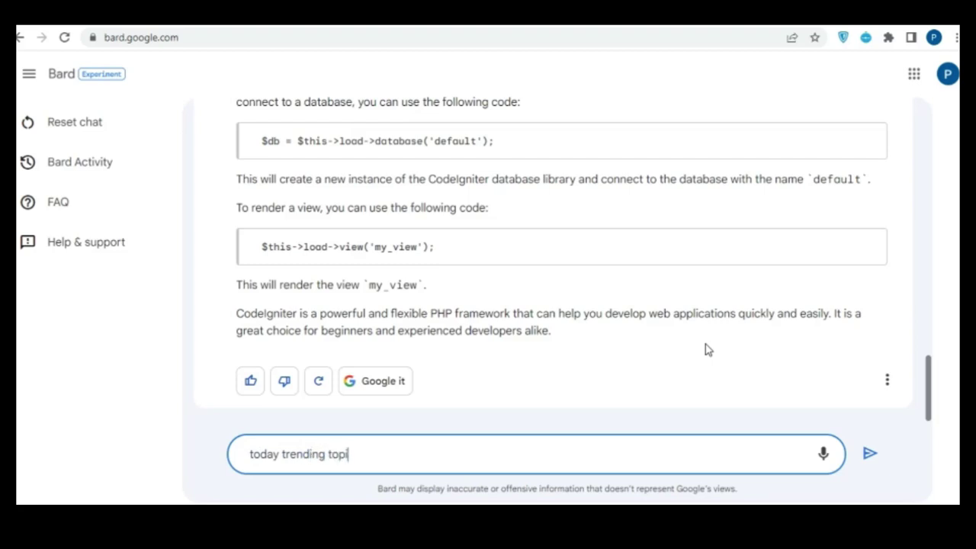
pyautogui.write('nc')
pyautogui.write('c ')
pyautogui.write('on google')
pyautogui.press('Return')
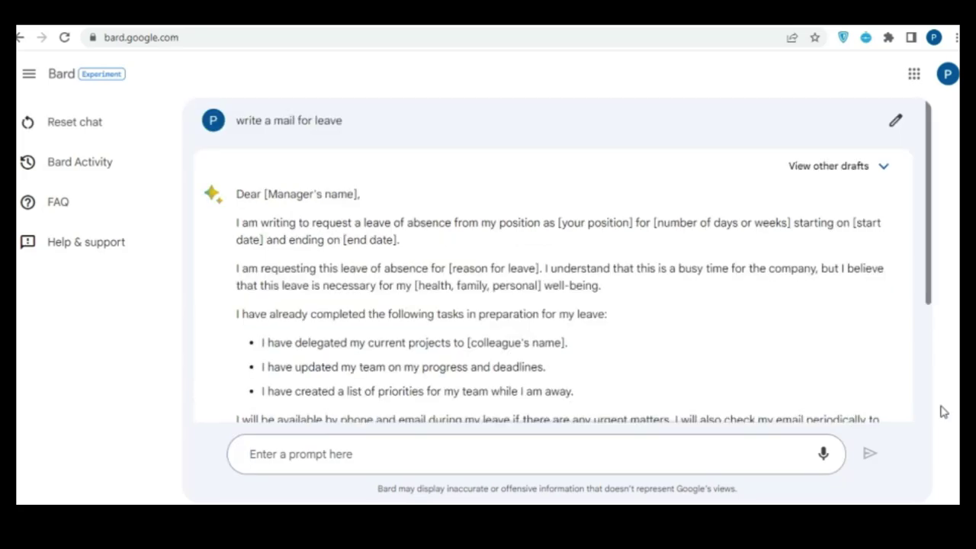
# Review the drafted leave mail from greeting to sign-off and submit the prompt "How codeigniter works".
pyautogui.scroll(-3, 778, 309)
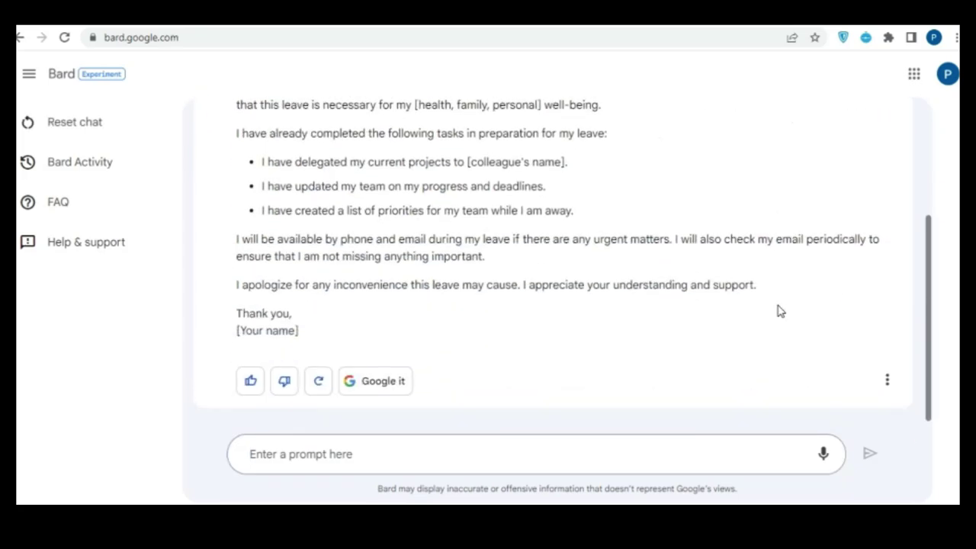
pyautogui.scroll(3, 780, 310)
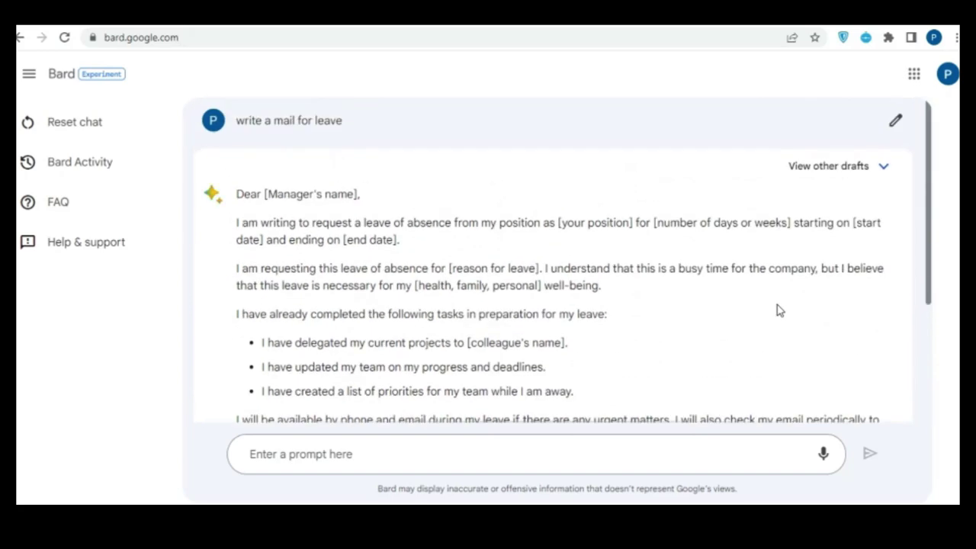
pyautogui.scroll(-3, 779, 311)
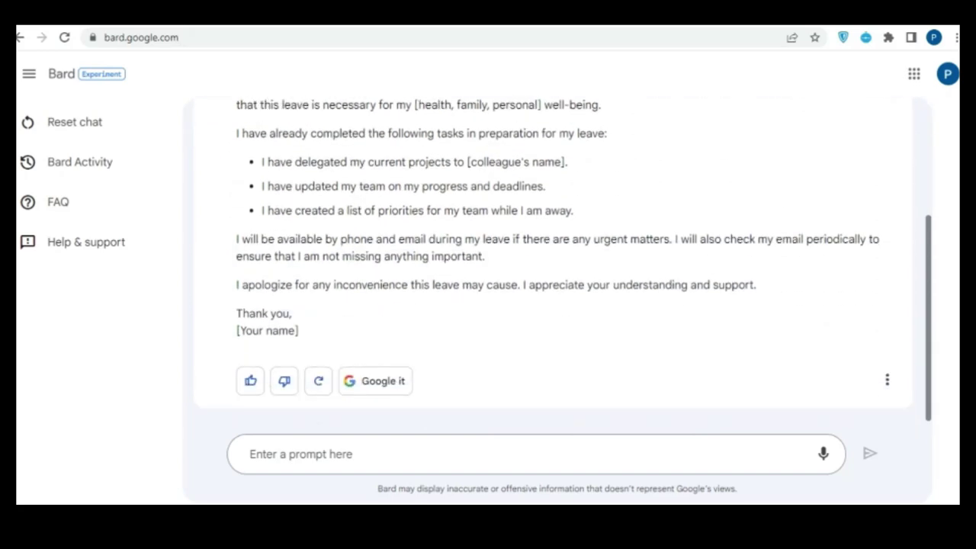
pyautogui.click(656, 454)
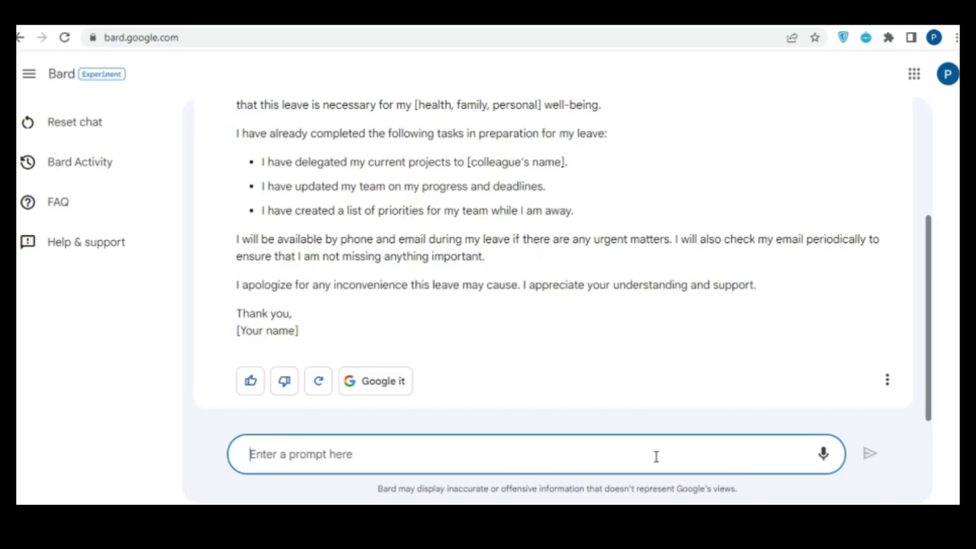
pyautogui.write('How')
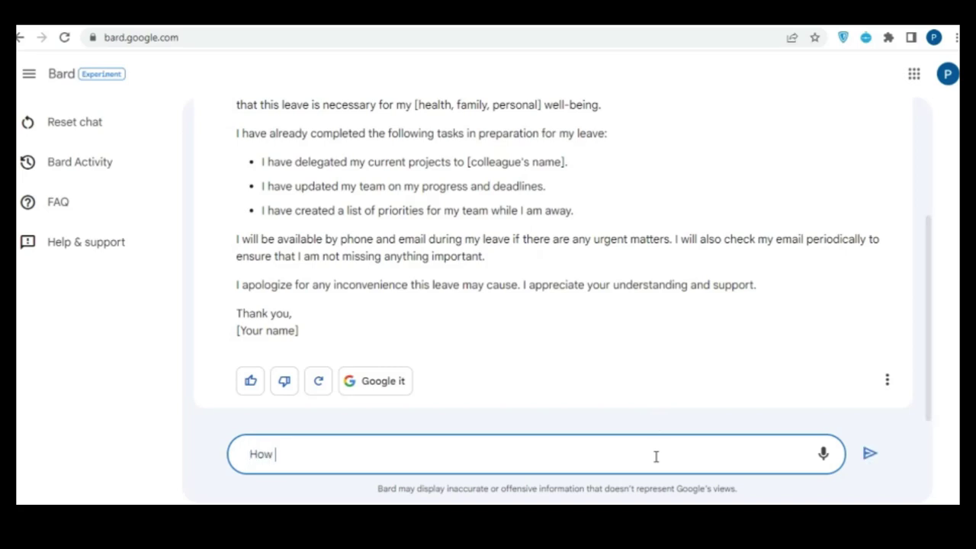
pyautogui.write(' codeigniter works')
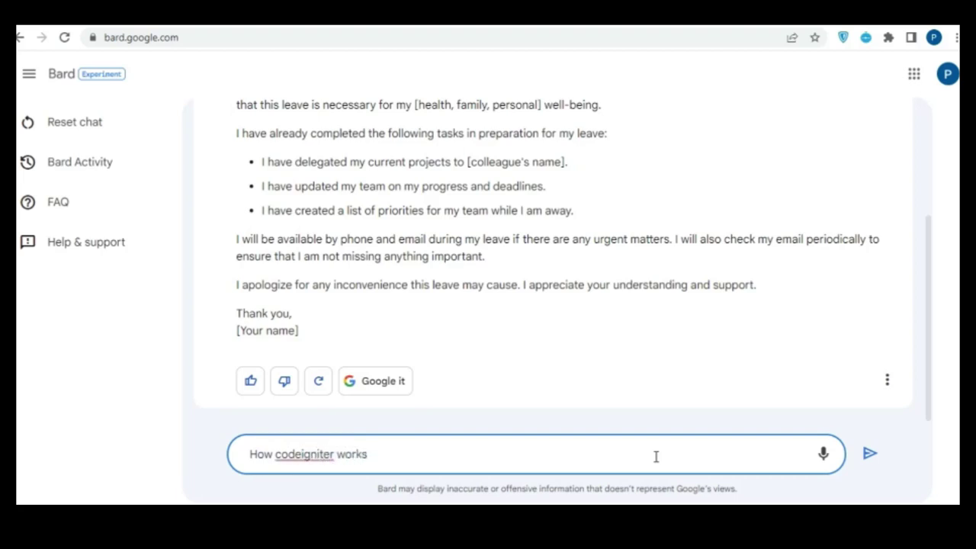
pyautogui.press('Return')
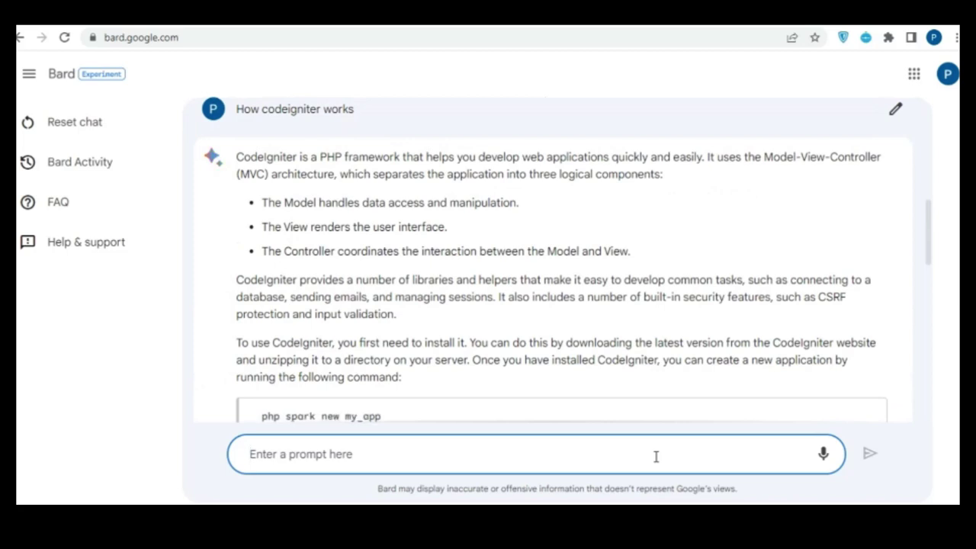
# Examine the CodeIgniter explanation, covering the MVC overview, my_app creation, index.php code, database connection, view rendering and closing summary.
pyautogui.scroll(-2, 707, 344)
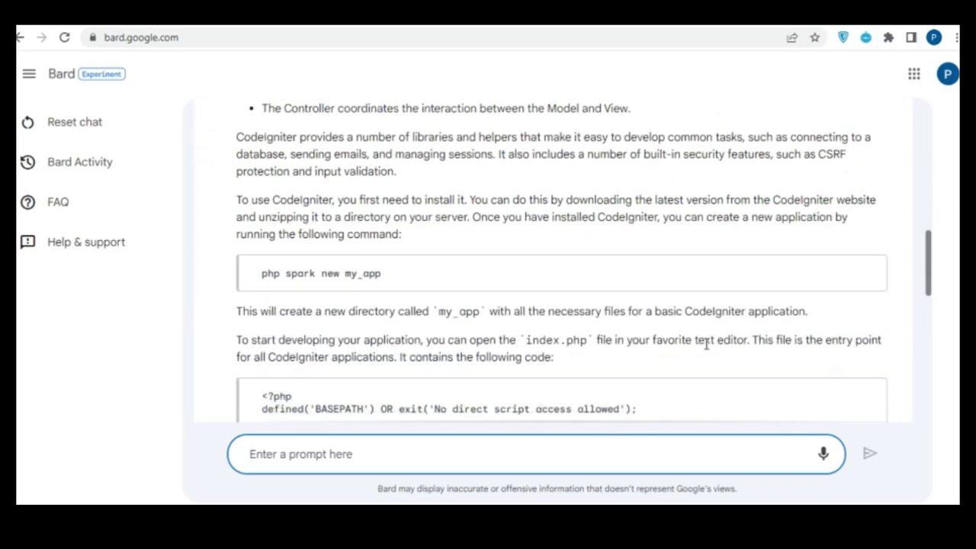
pyautogui.scroll(-1, 706, 342)
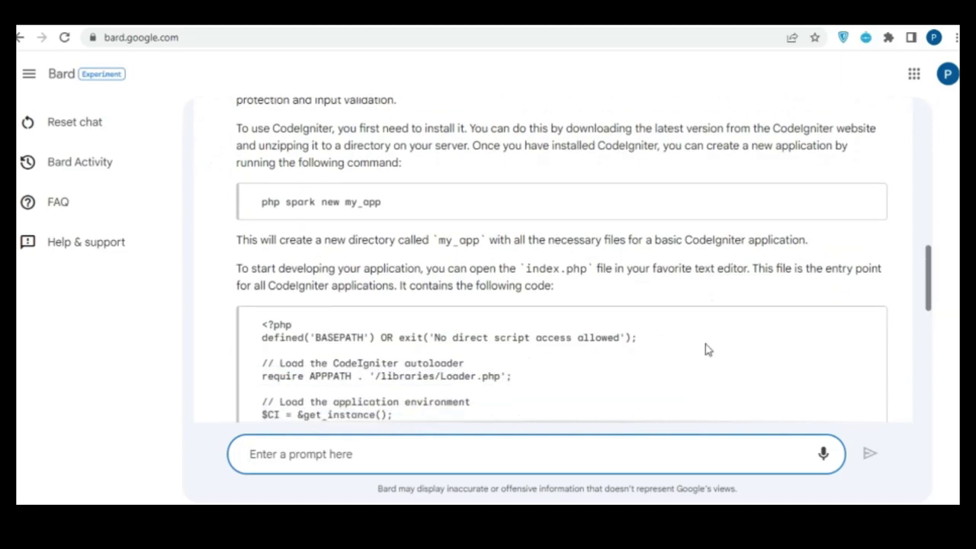
pyautogui.scroll(3, 704, 349)
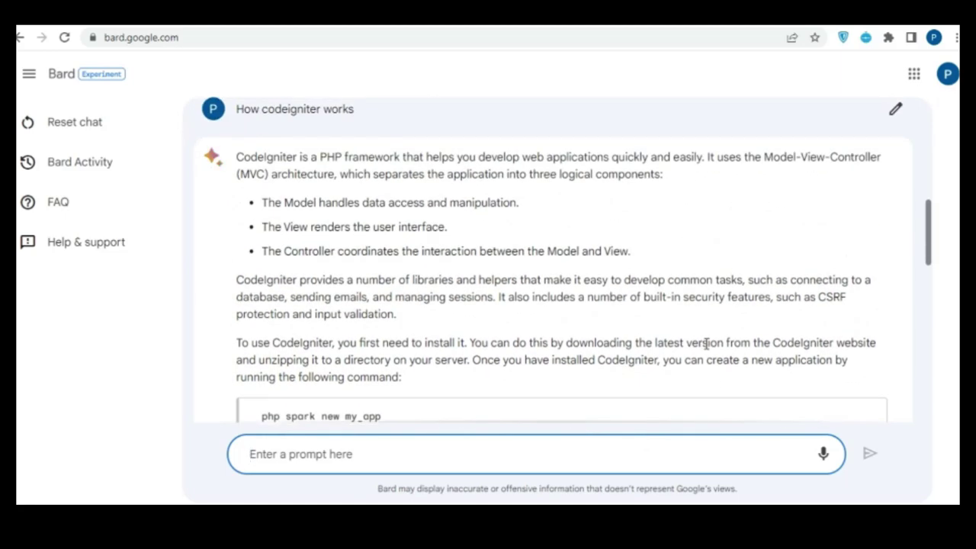
pyautogui.scroll(-6, 707, 344)
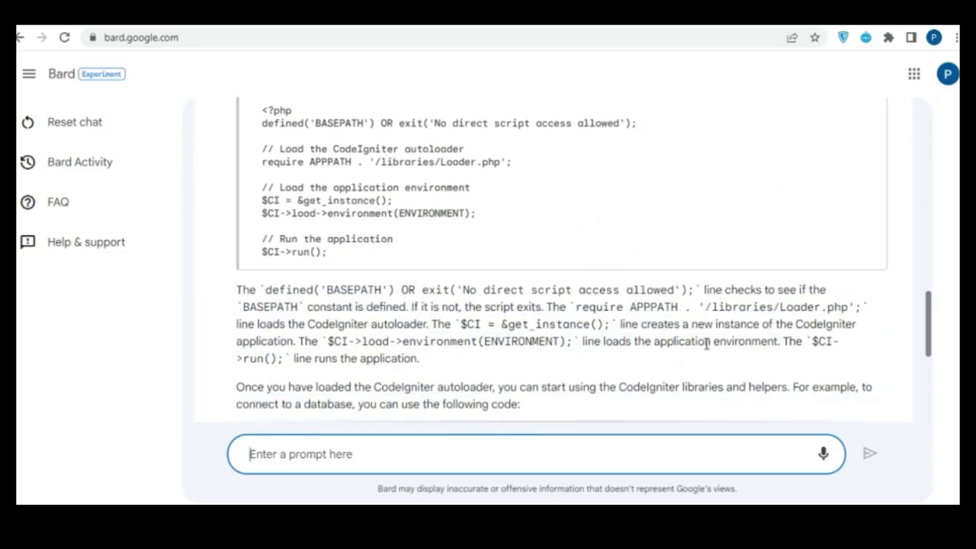
pyautogui.scroll(-3, 707, 345)
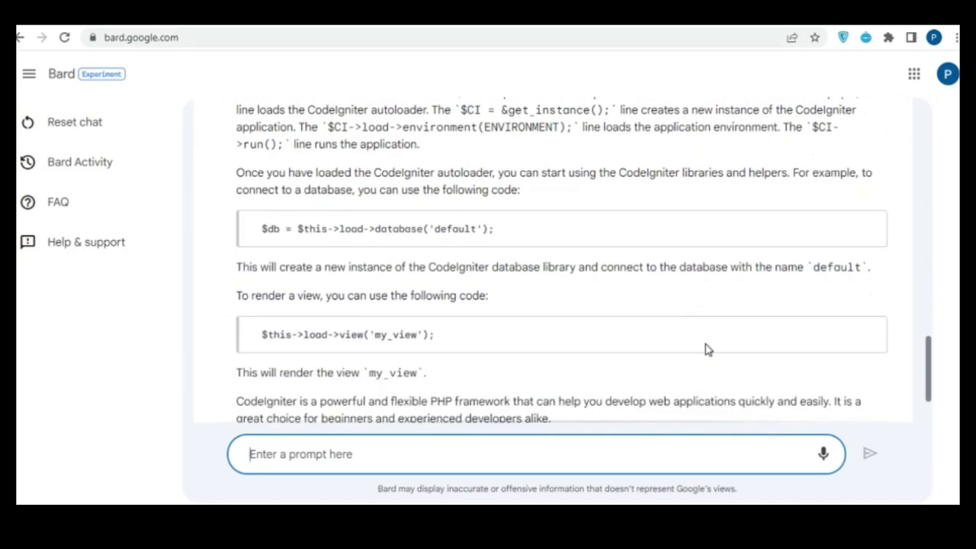
pyautogui.scroll(-1, 707, 349)
pyautogui.scroll(8, 707, 348)
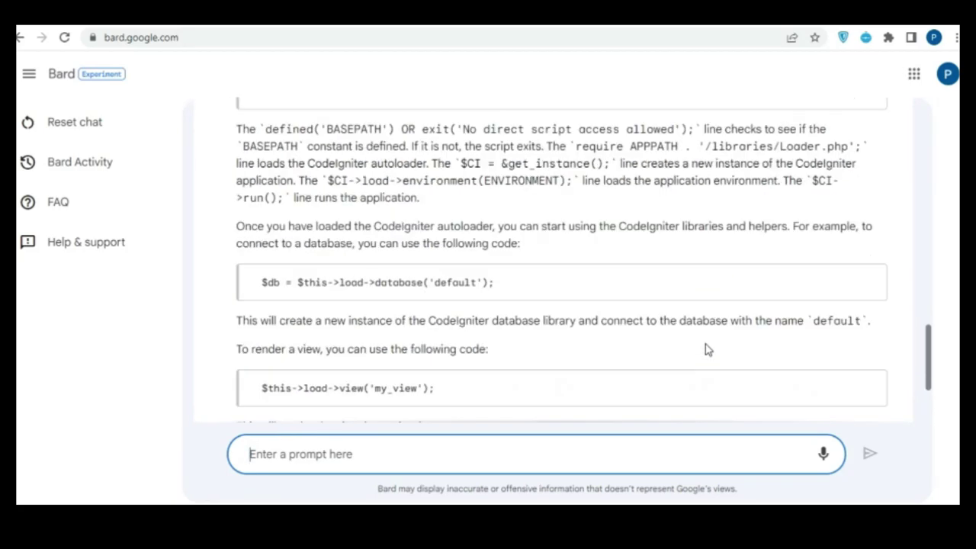
pyautogui.scroll(4, 707, 349)
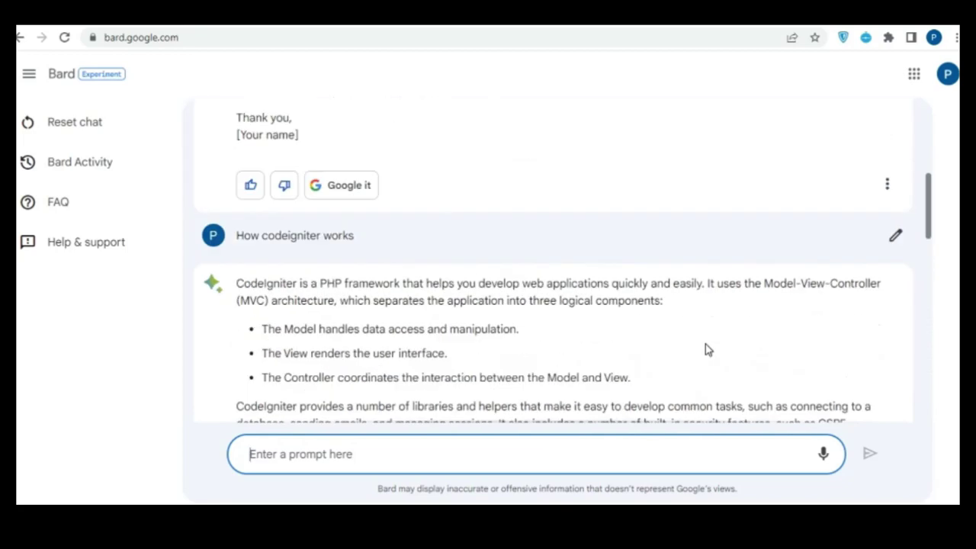
pyautogui.scroll(-12, 707, 348)
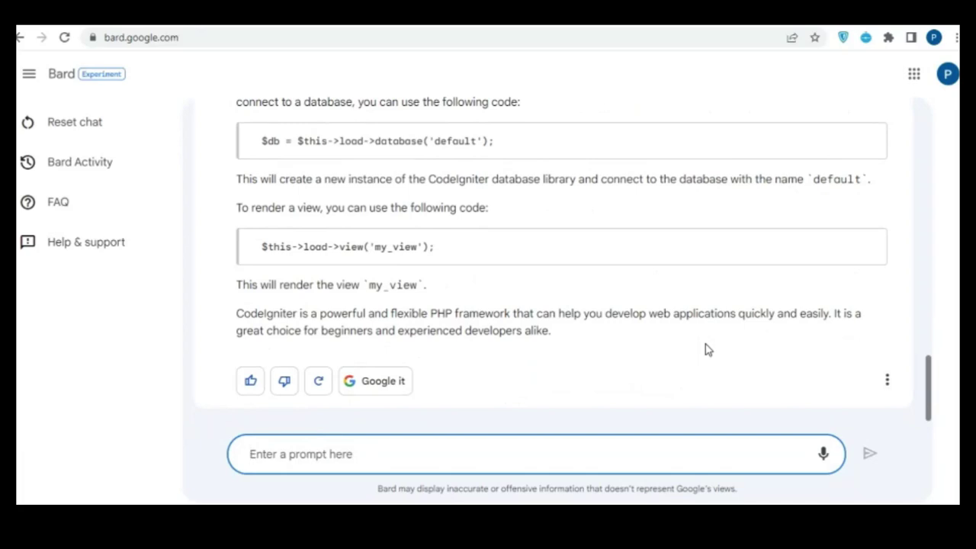
# Ask the chatbot "today trending topic on google" below the CodeIgniter explanation.
pyautogui.write('today ')
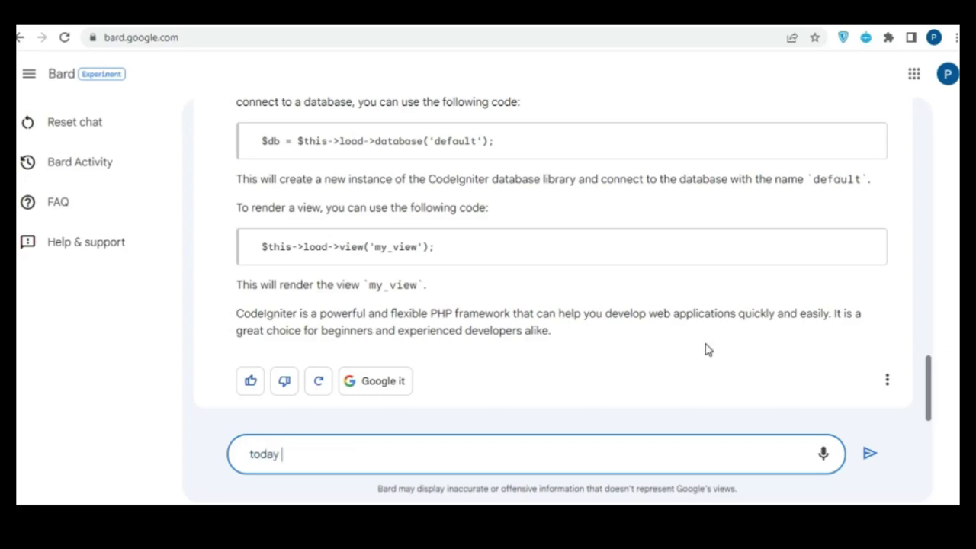
pyautogui.write('trending topinc')
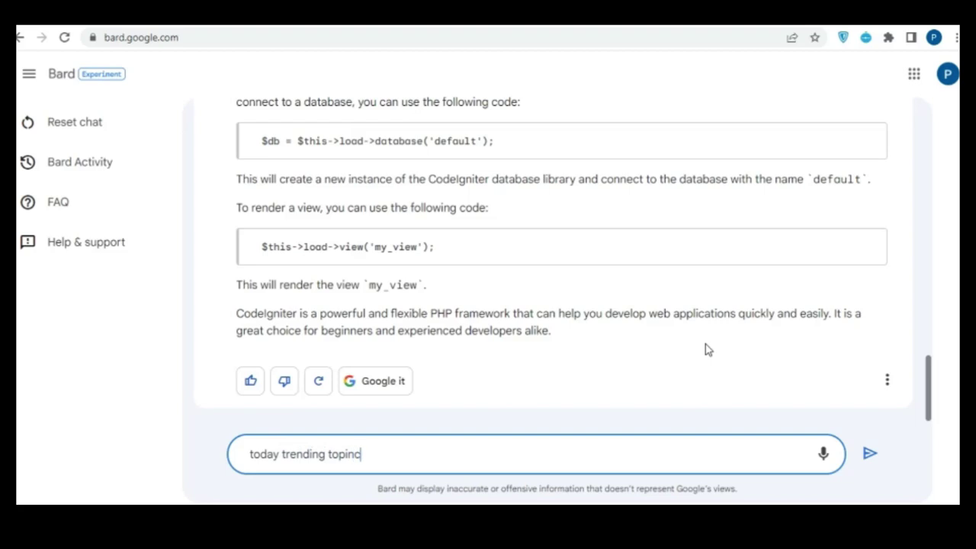
pyautogui.press('BackSpace')
pyautogui.press('BackSpace')
pyautogui.write('c on google')
pyautogui.press('Return')
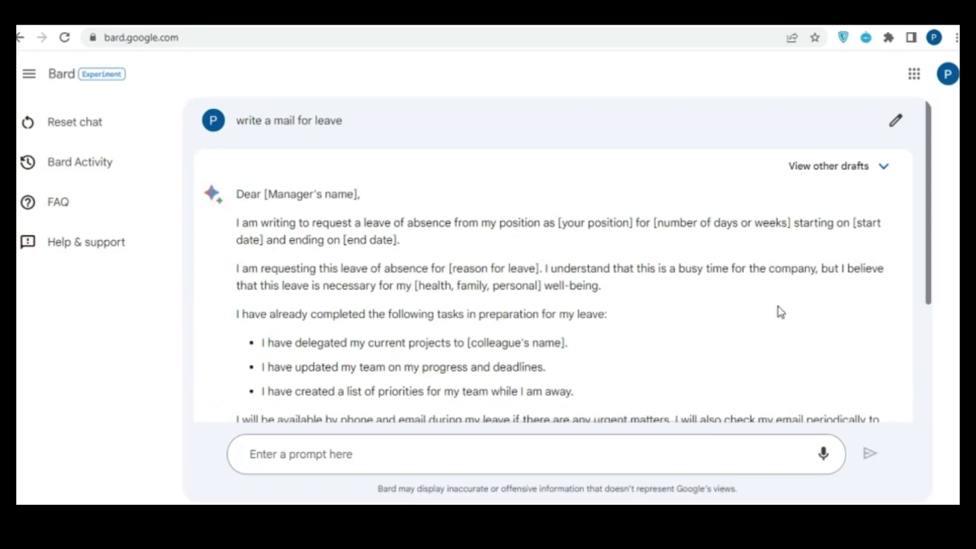
# Submit the prompt "How codeigniter works" as a follow-up to the drafted leave mail.
pyautogui.scroll(-3, 780, 311)
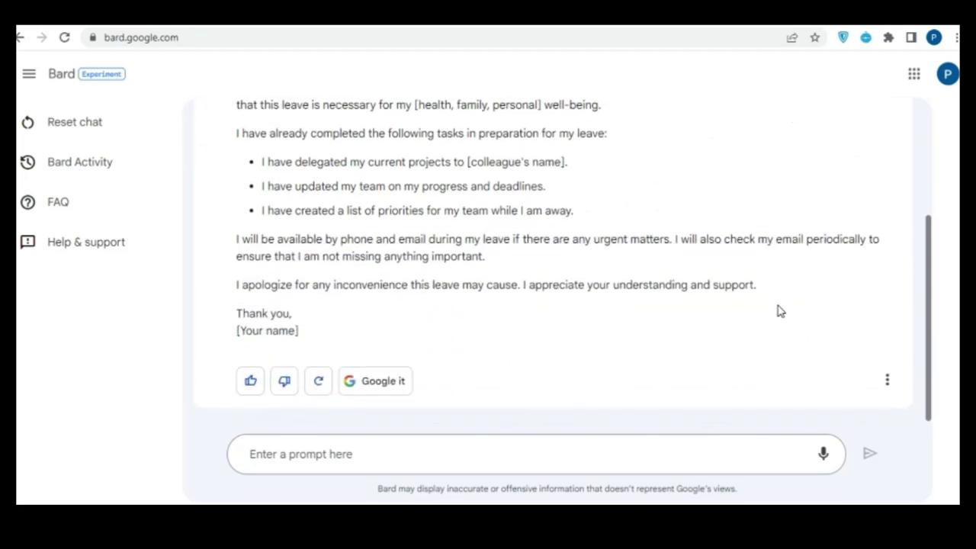
pyautogui.scroll(3, 779, 312)
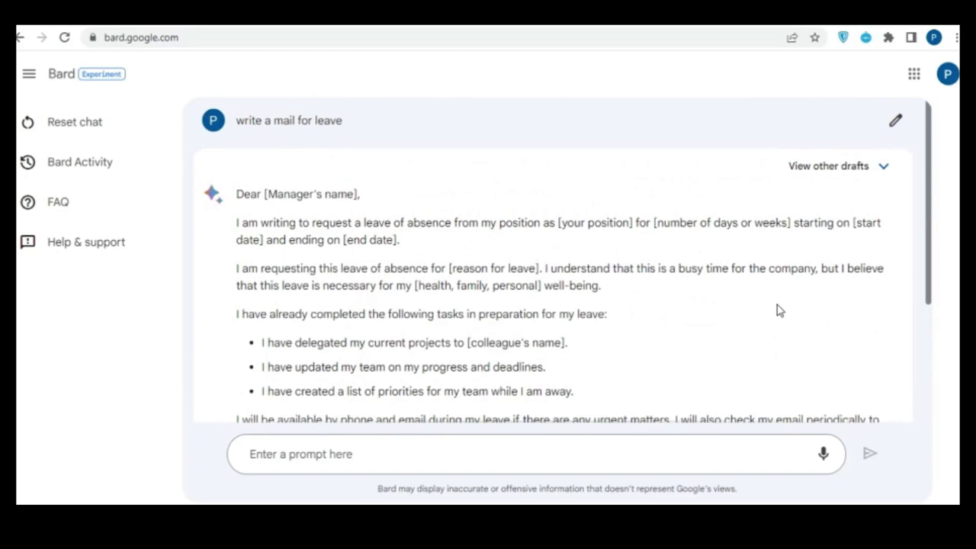
pyautogui.scroll(-3, 780, 311)
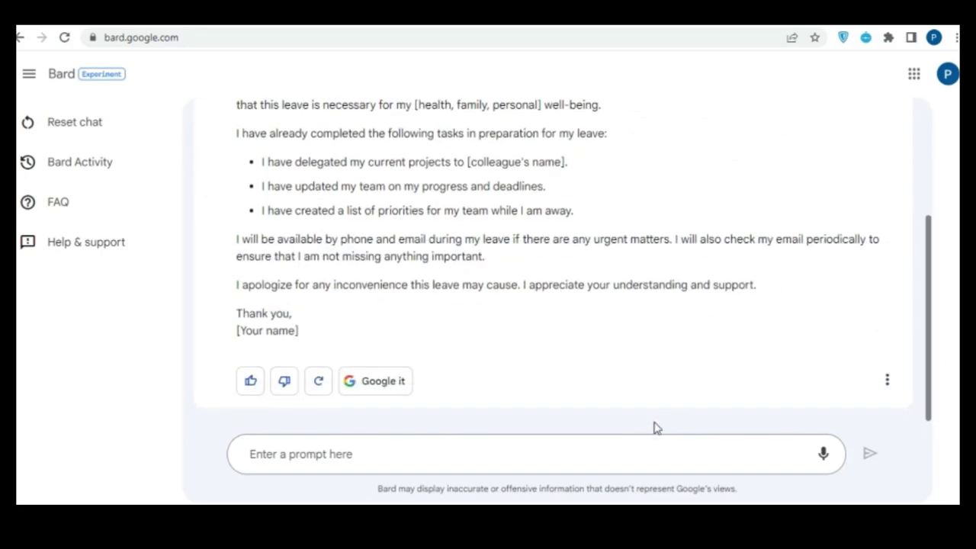
pyautogui.click(656, 456)
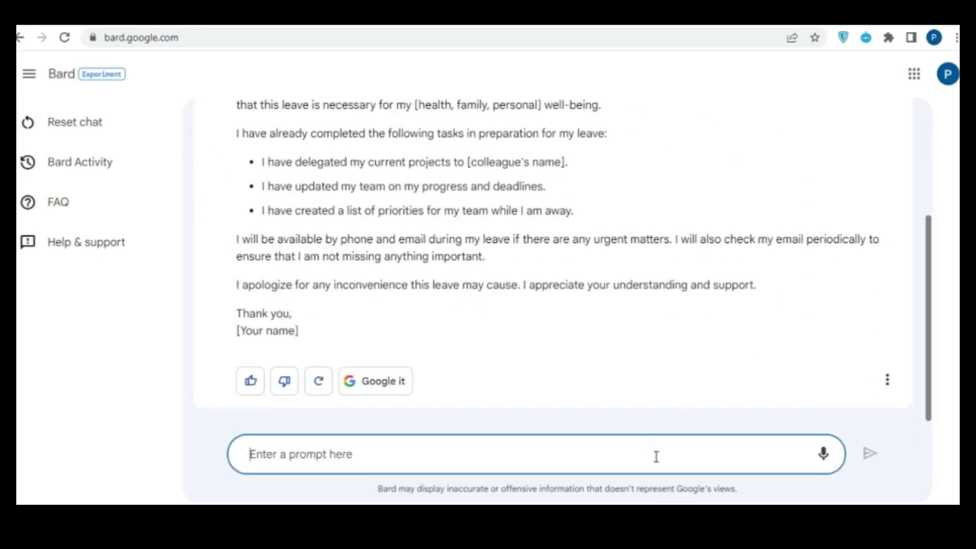
pyautogui.write('H')
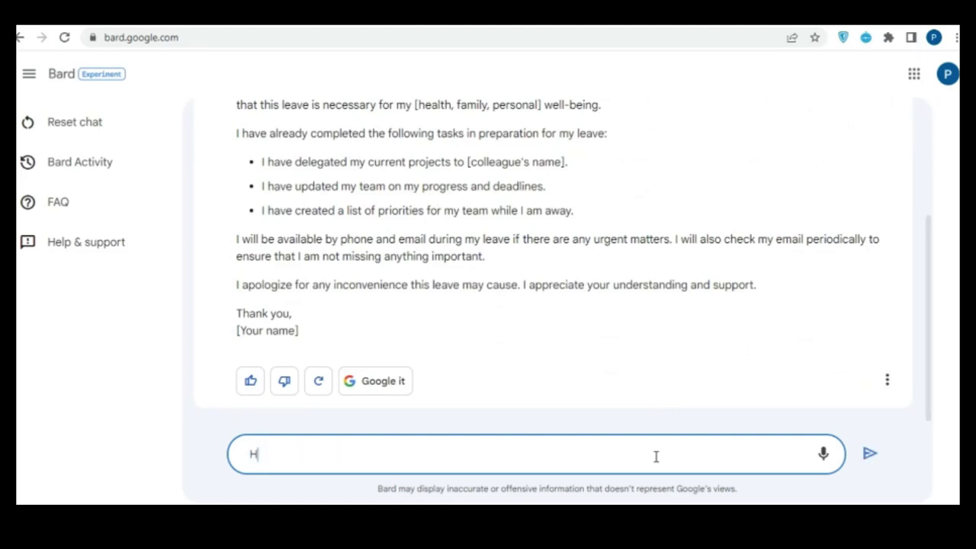
pyautogui.write('ow codeigniter wo')
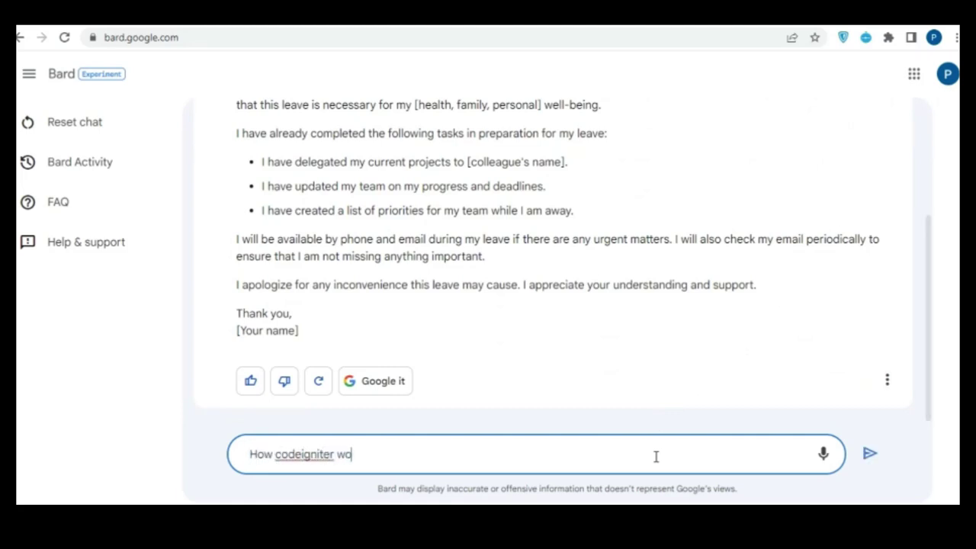
pyautogui.write('rks')
pyautogui.press('Return')
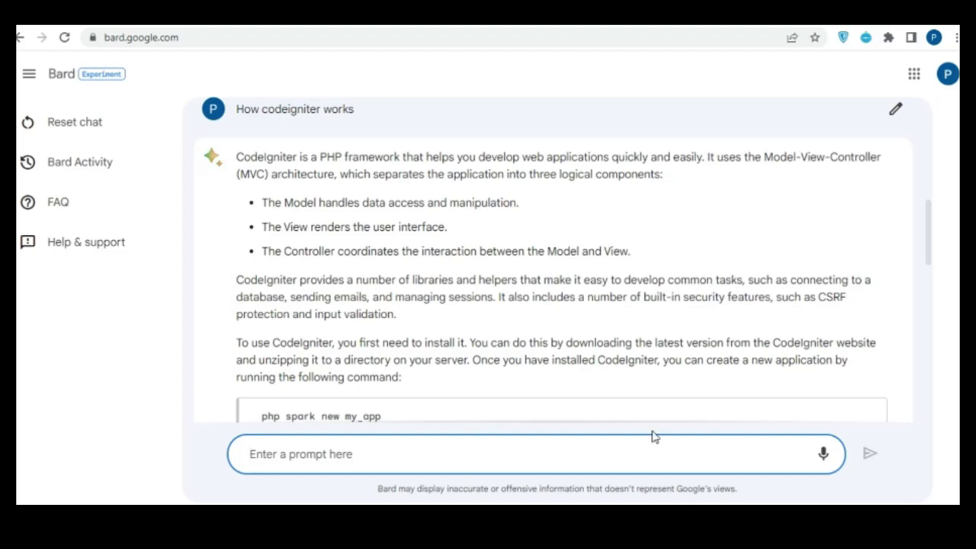
# Read through the CodeIgniter answer, from the MVC components and my_app setup to the index.php, database and view code.
pyautogui.scroll(-2, 706, 345)
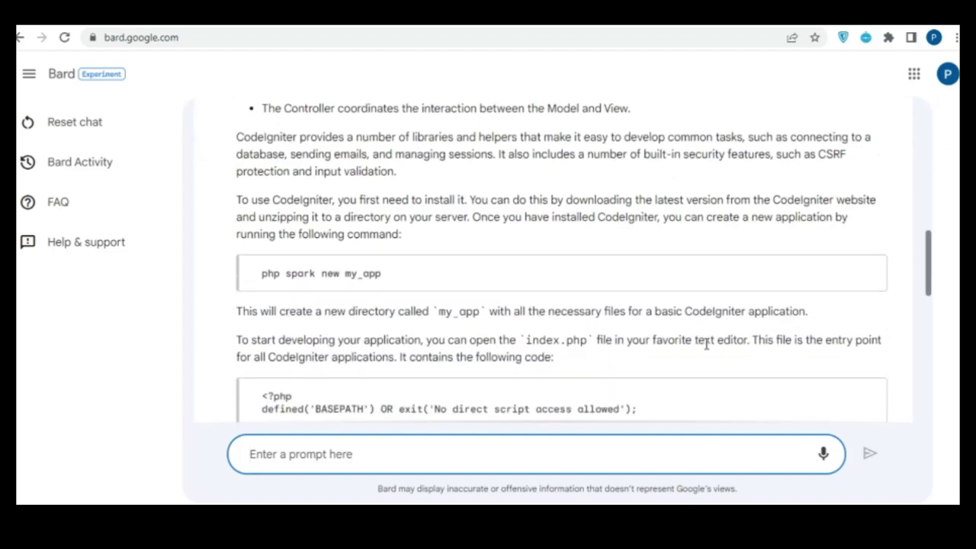
pyautogui.scroll(-1, 705, 344)
pyautogui.scroll(3, 706, 348)
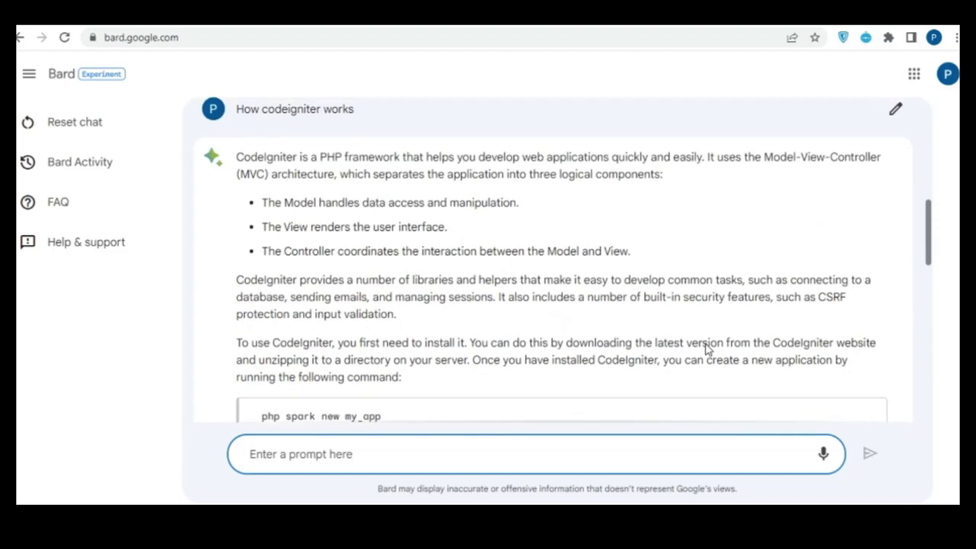
pyautogui.scroll(-6, 706, 345)
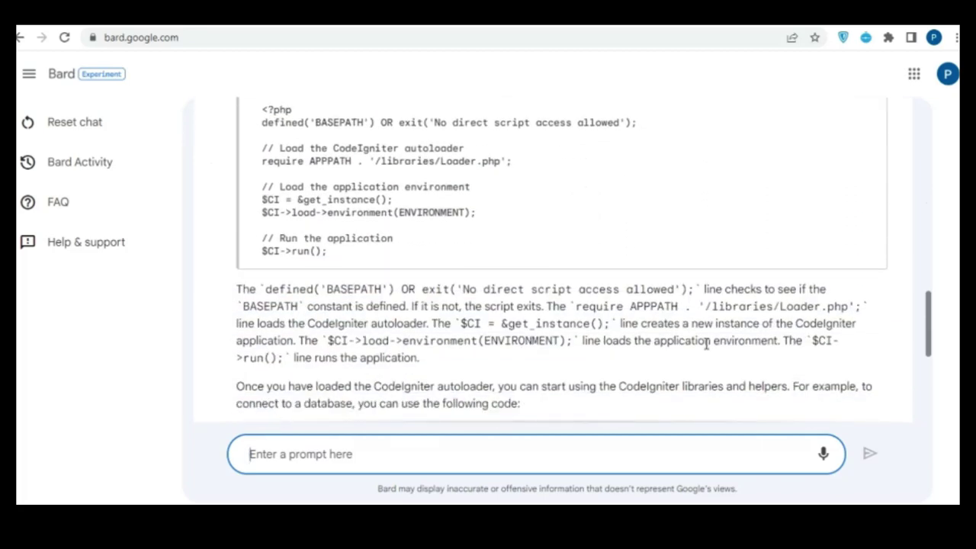
pyautogui.scroll(-3, 706, 344)
pyautogui.scroll(-1, 706, 349)
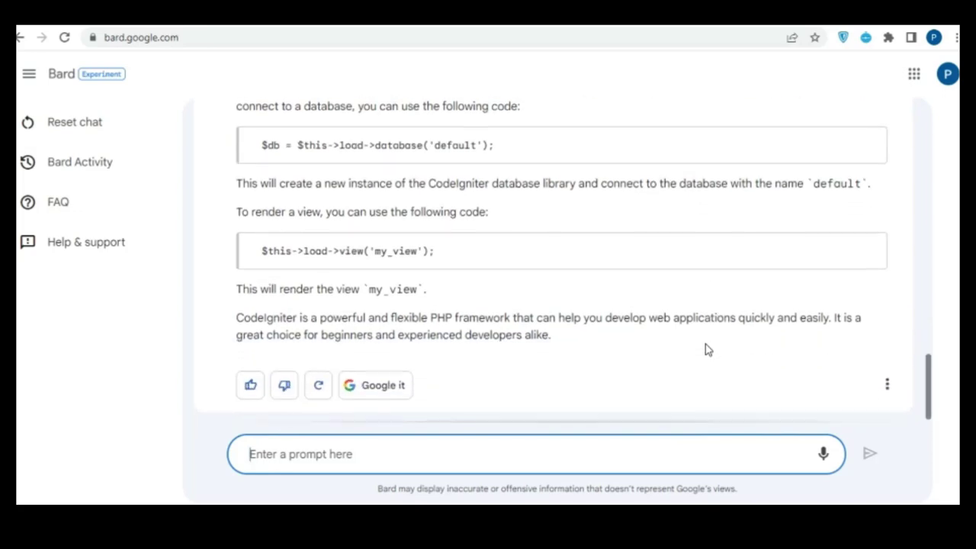
pyautogui.scroll(5, 706, 349)
pyautogui.scroll(8, 706, 349)
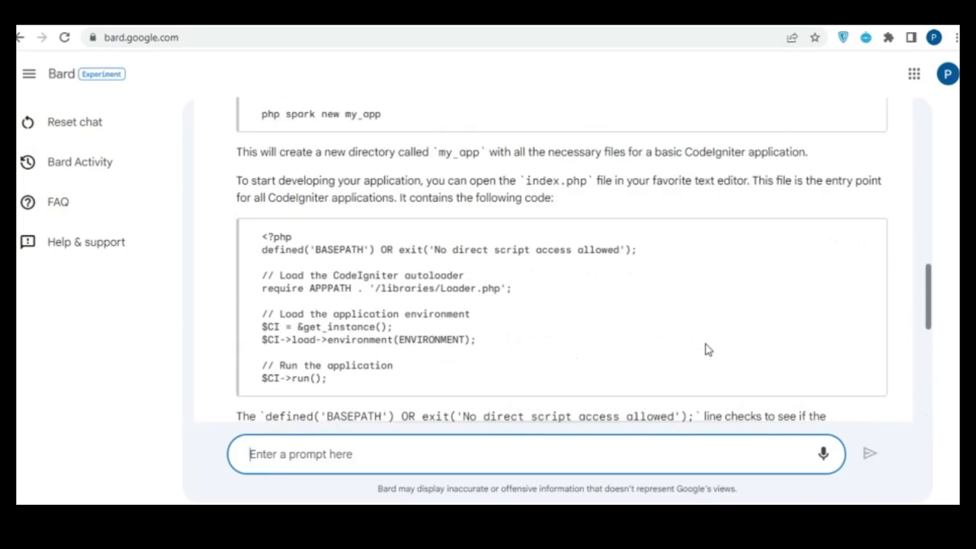
pyautogui.scroll(-14, 707, 349)
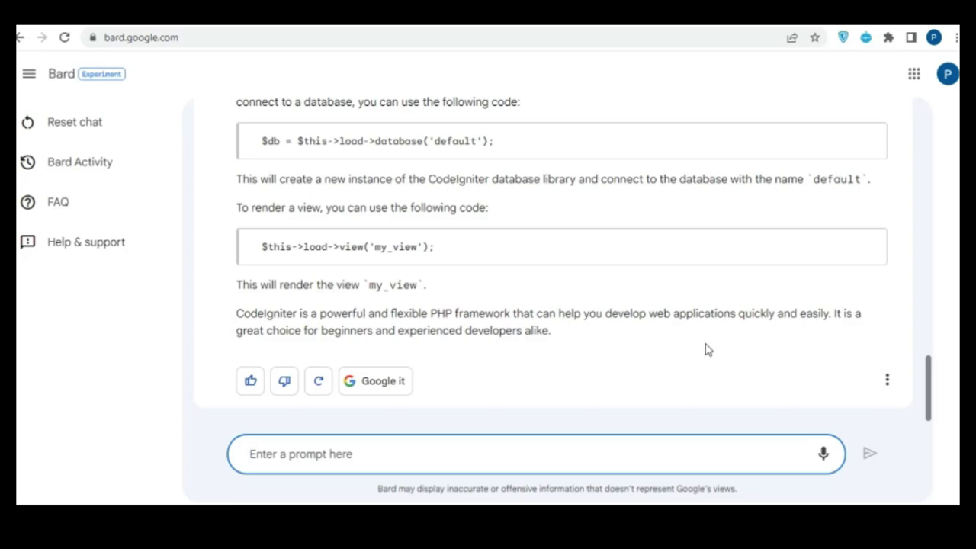
# Submit the prompt "today trending topic on google" following the CodeIgniter answer.
pyautogui.write('toda')
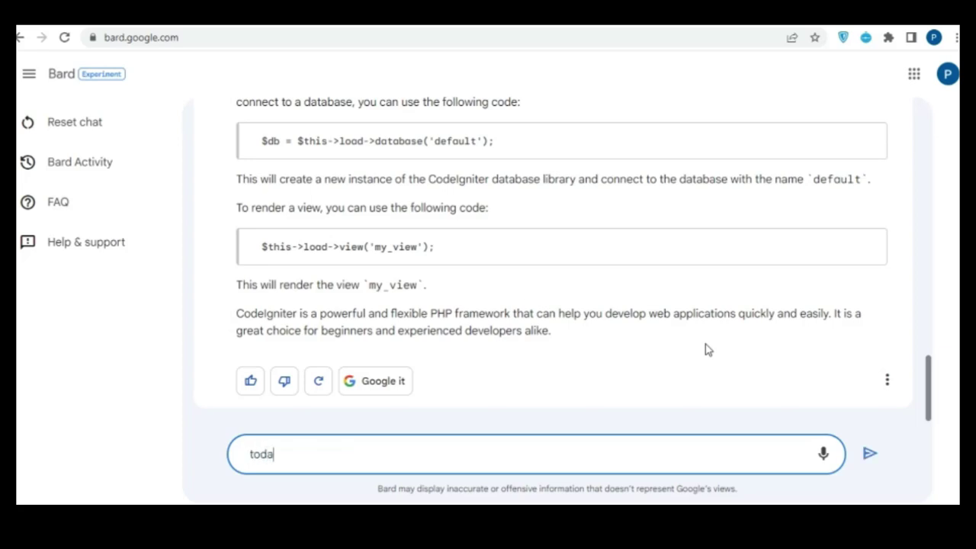
pyautogui.write('y trending topin')
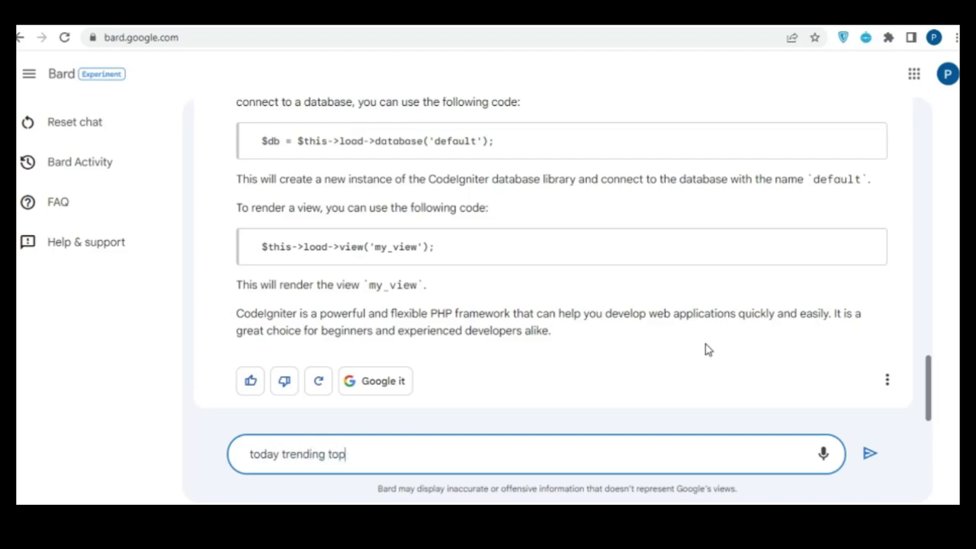
pyautogui.write('c')
pyautogui.press('BackSpace')
pyautogui.press('BackSpace')
pyautogui.write('c on google')
pyautogui.press('Return')
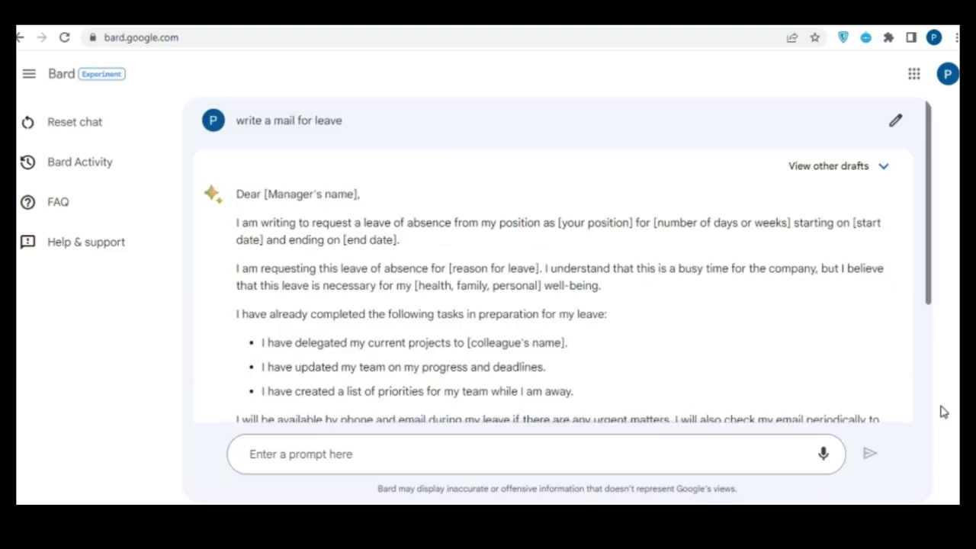
# Ask the chatbot "How codeigniter works" below the drafted leave mail.
pyautogui.scroll(-3, 779, 310)
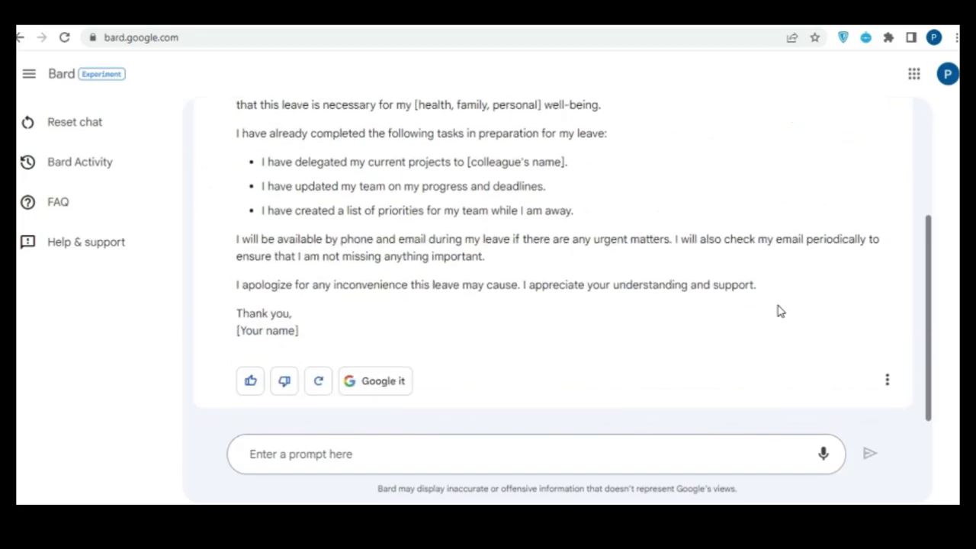
pyautogui.scroll(3, 779, 310)
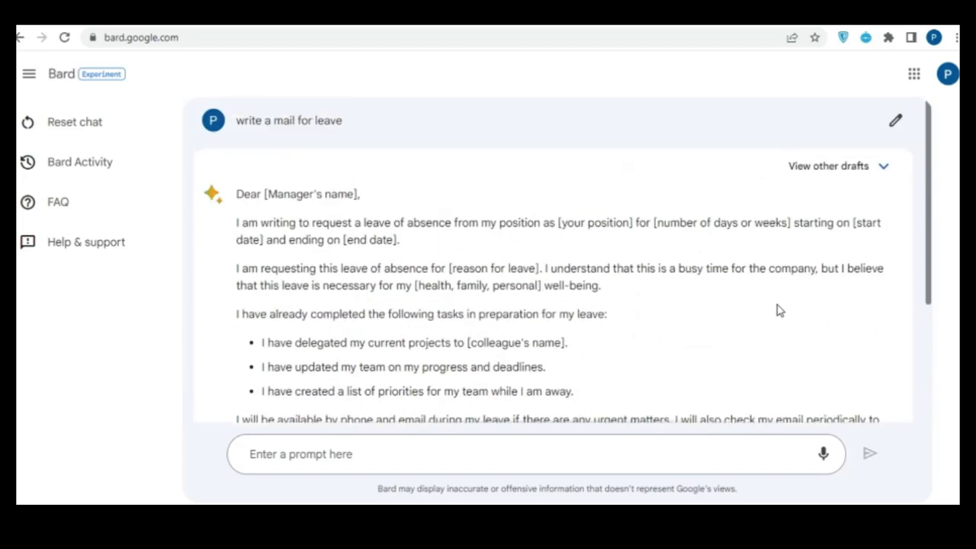
pyautogui.scroll(-3, 780, 311)
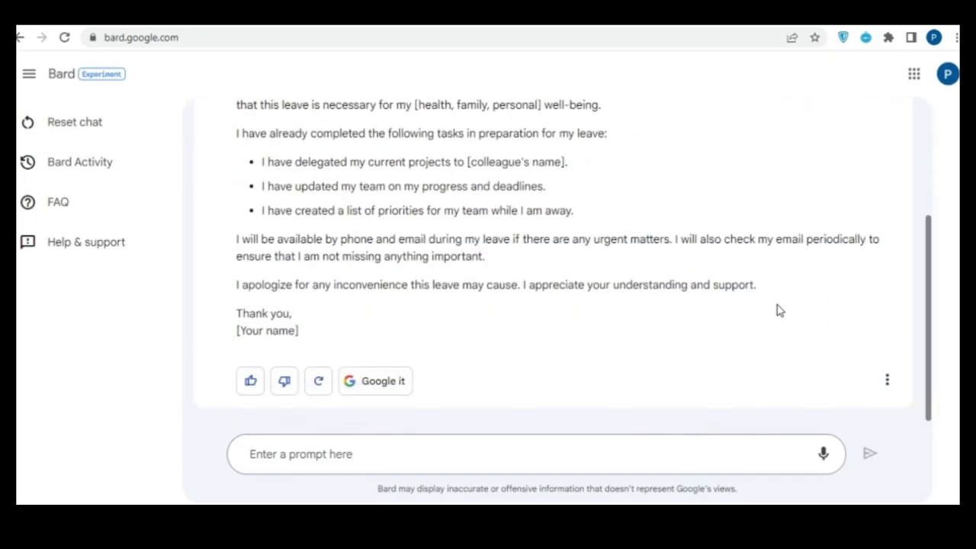
pyautogui.click(656, 456)
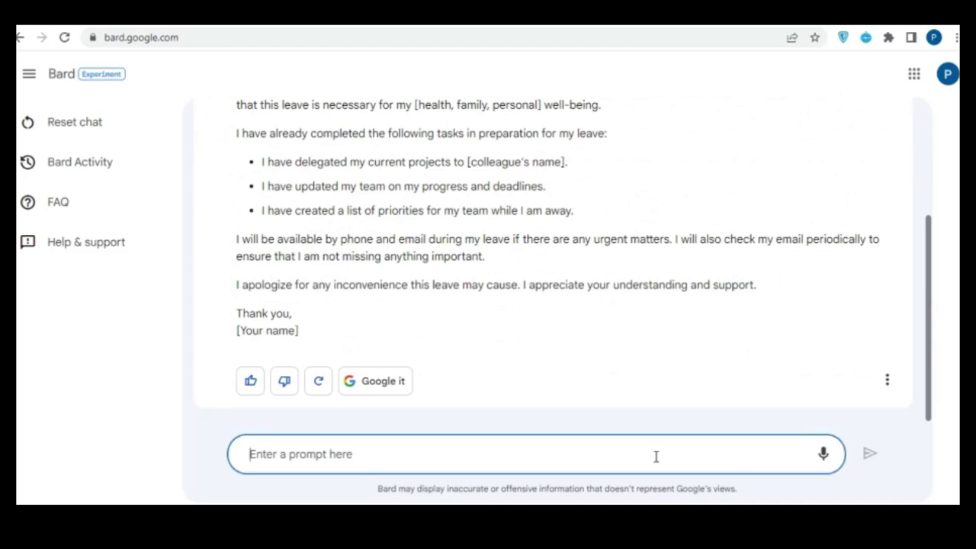
pyautogui.write('How ')
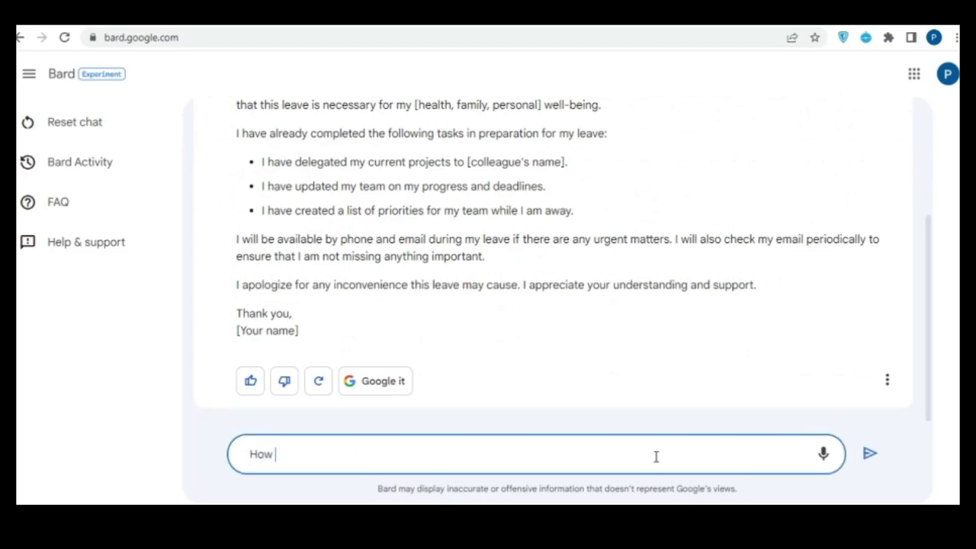
pyautogui.write('codeigniter works')
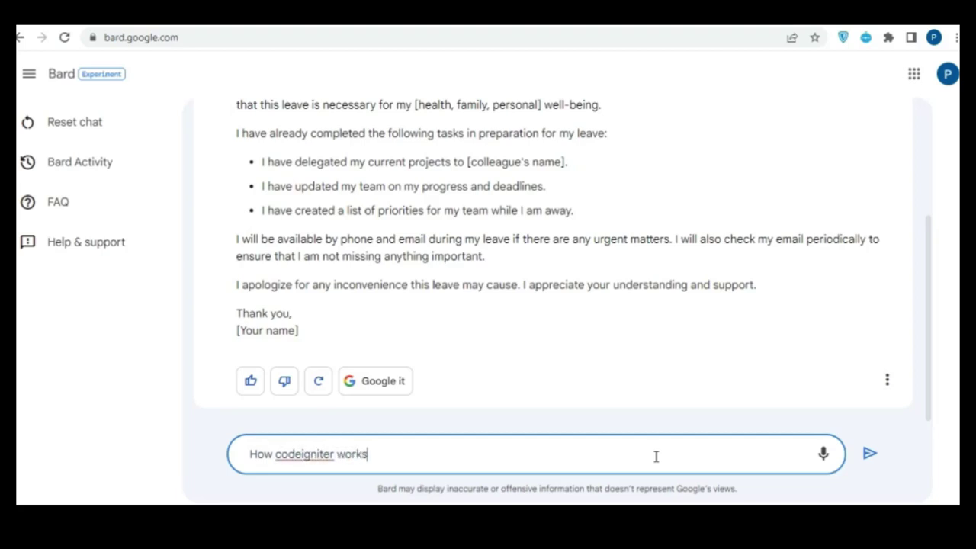
pyautogui.press('Return')
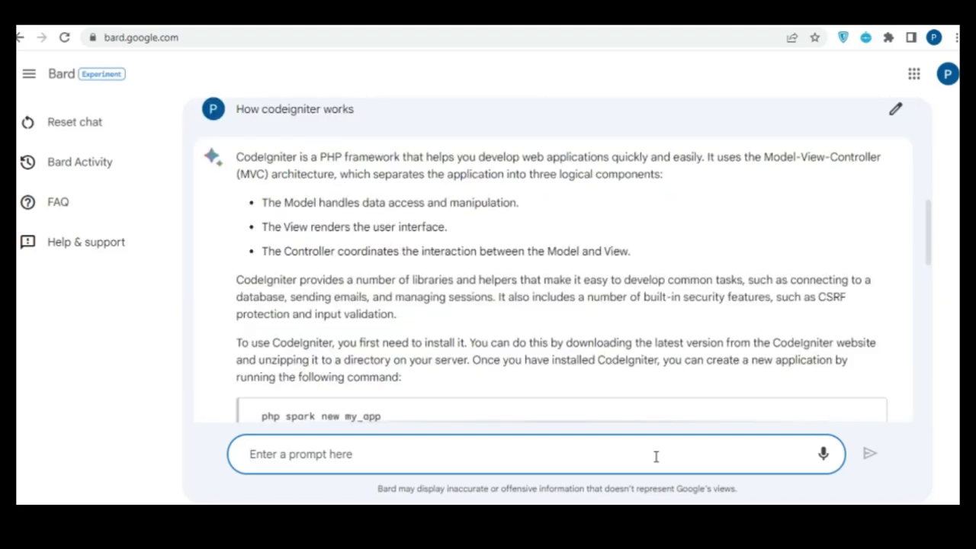
# Examine the CodeIgniter explanation, including the MVC overview, application creation command, index.php code, database connection and view rendering.
pyautogui.scroll(-2, 706, 345)
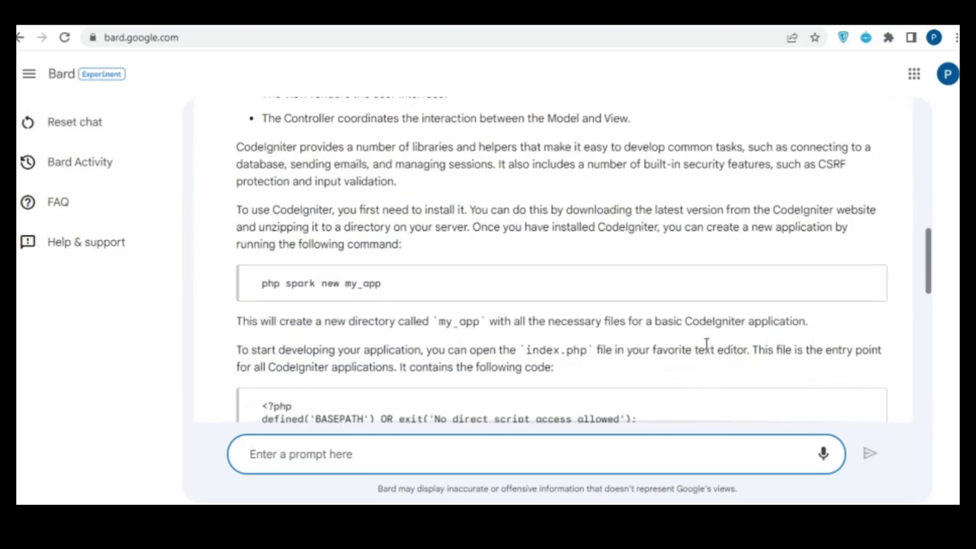
pyautogui.scroll(-1, 706, 345)
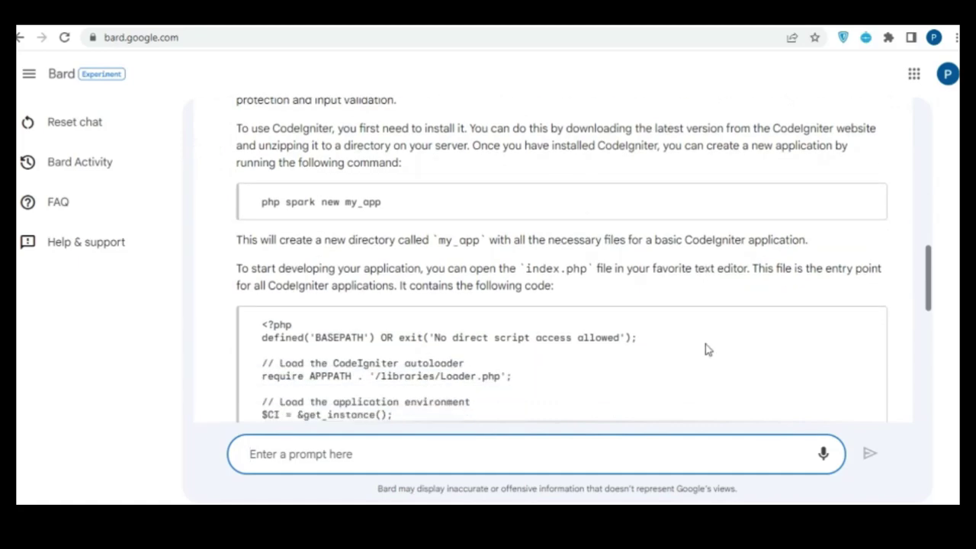
pyautogui.scroll(3, 706, 347)
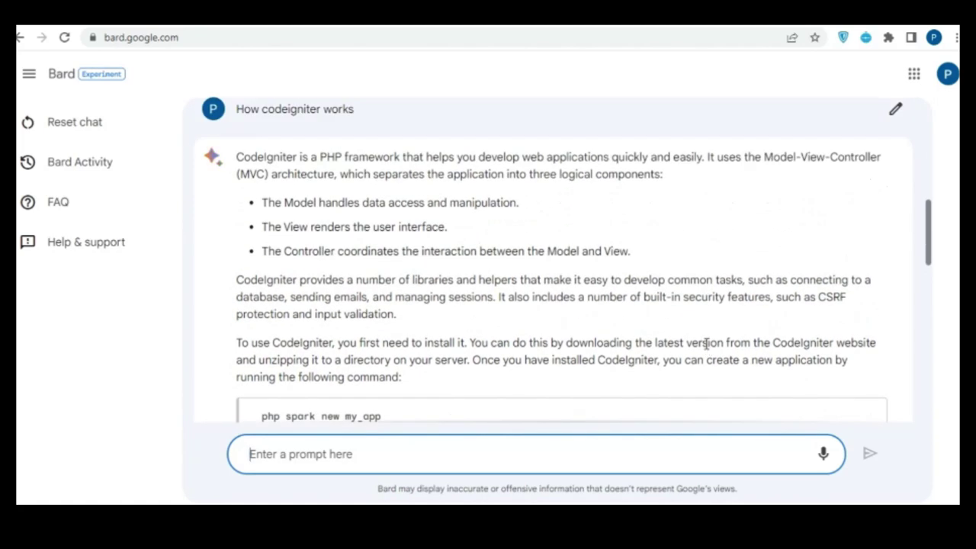
pyautogui.scroll(-4, 706, 345)
pyautogui.scroll(-1, 707, 344)
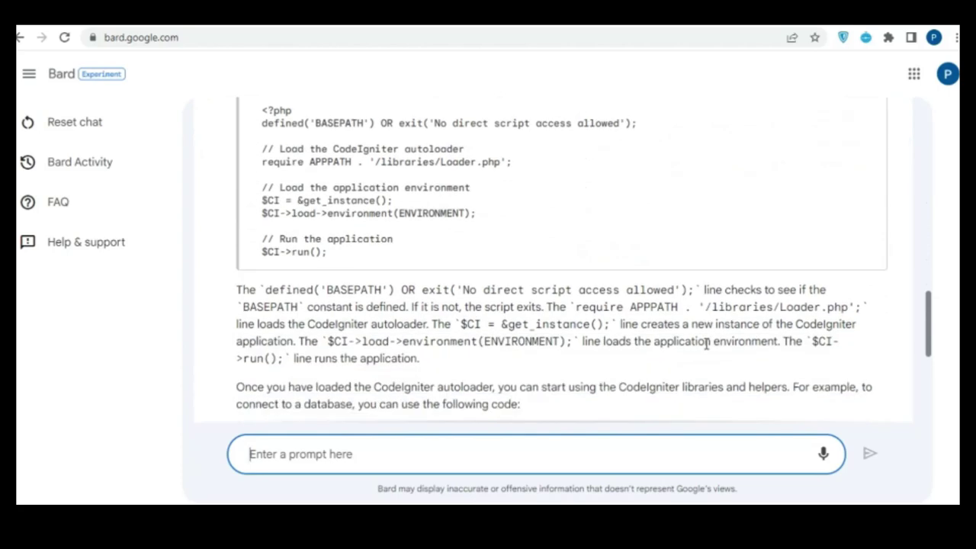
pyautogui.scroll(-3, 706, 344)
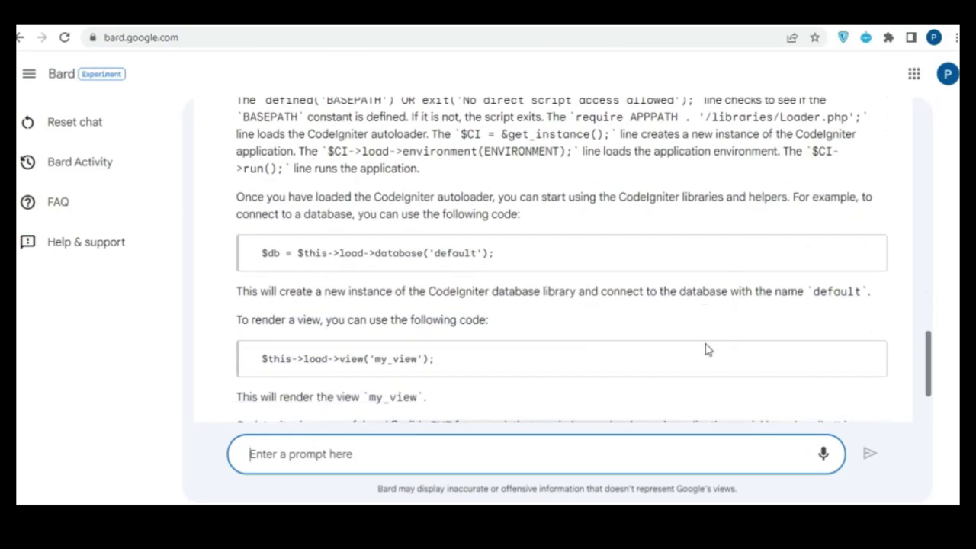
pyautogui.scroll(-1, 707, 347)
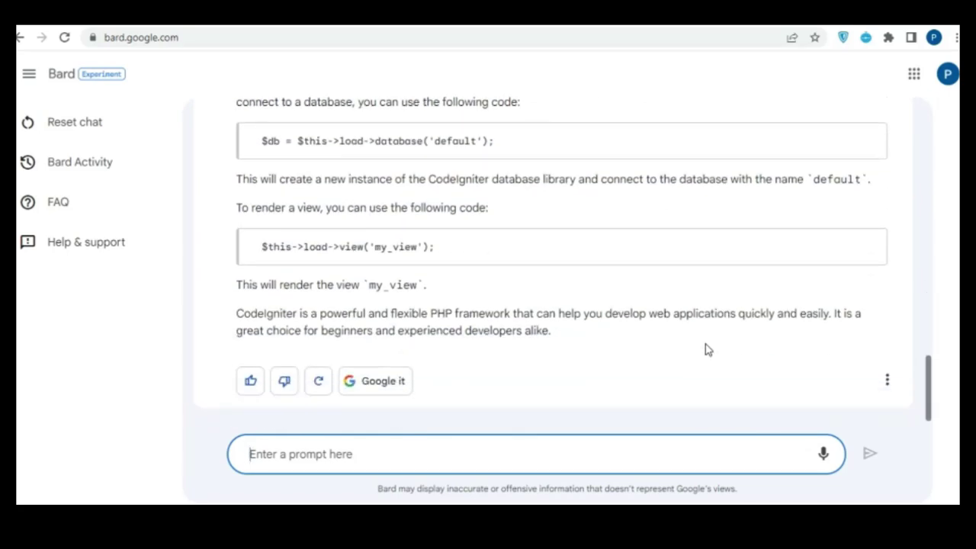
pyautogui.scroll(10, 707, 350)
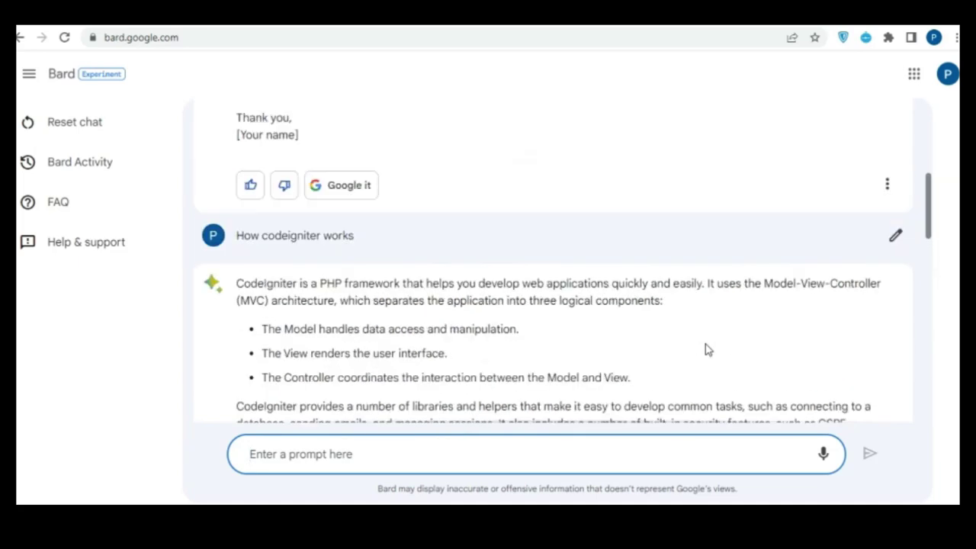
pyautogui.scroll(-7, 707, 349)
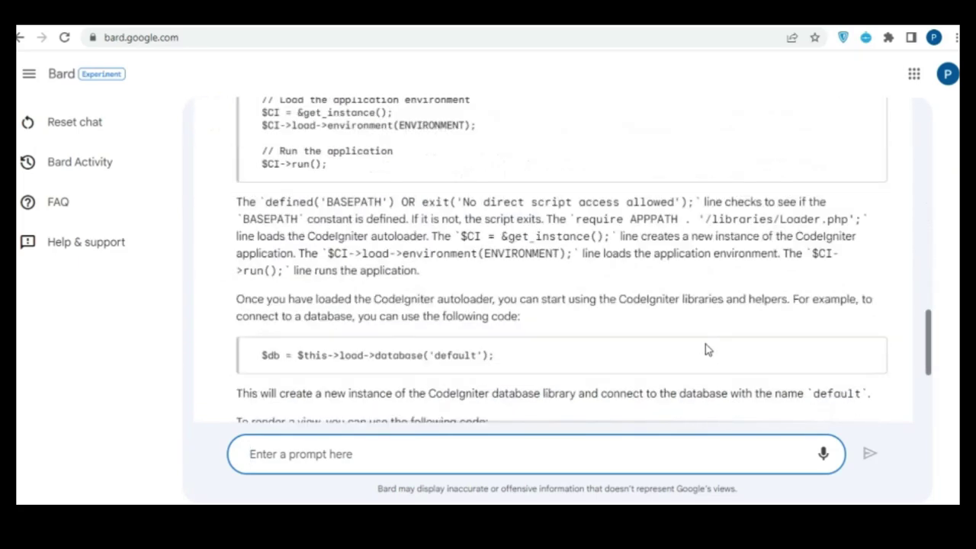
pyautogui.scroll(-3, 708, 349)
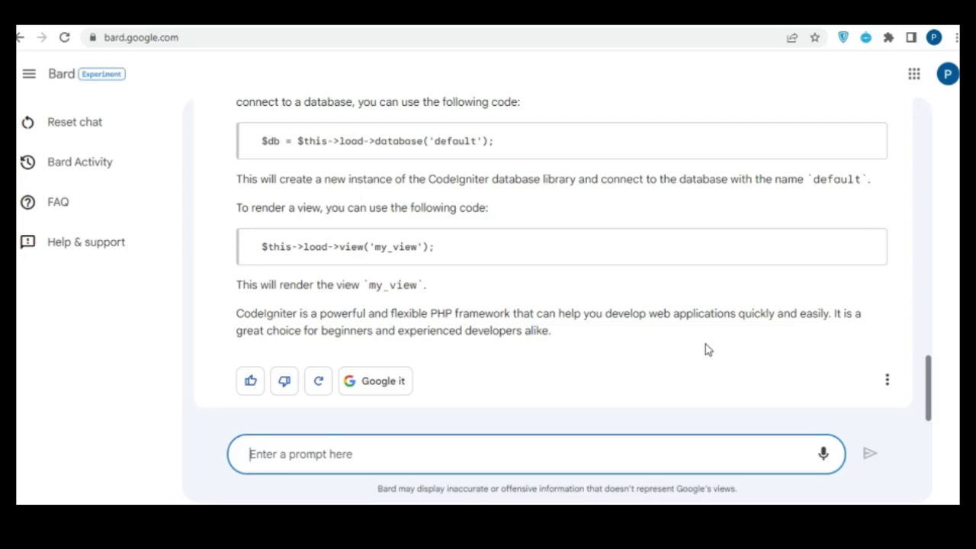
# Ask the chatbot "today trending topic on google" after the CodeIgniter explanation.
pyautogui.write('today')
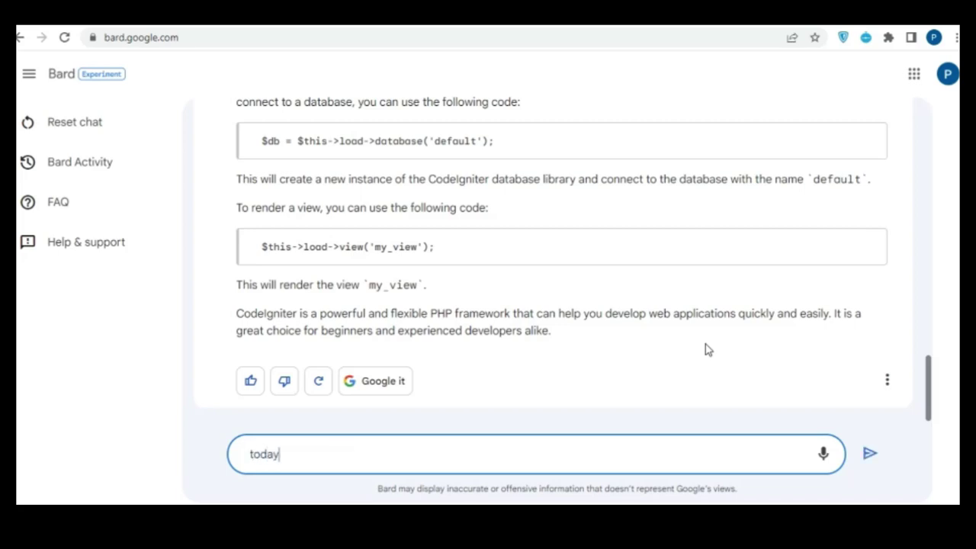
pyautogui.write(' trending topin')
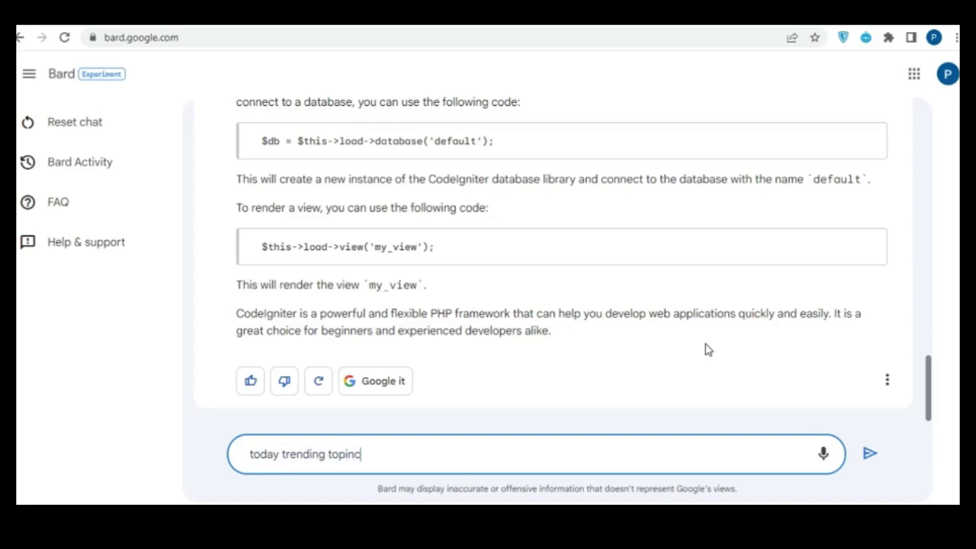
pyautogui.write('c')
pyautogui.press('BackSpace')
pyautogui.press('BackSpace')
pyautogui.write('c on google')
pyautogui.press('Return')
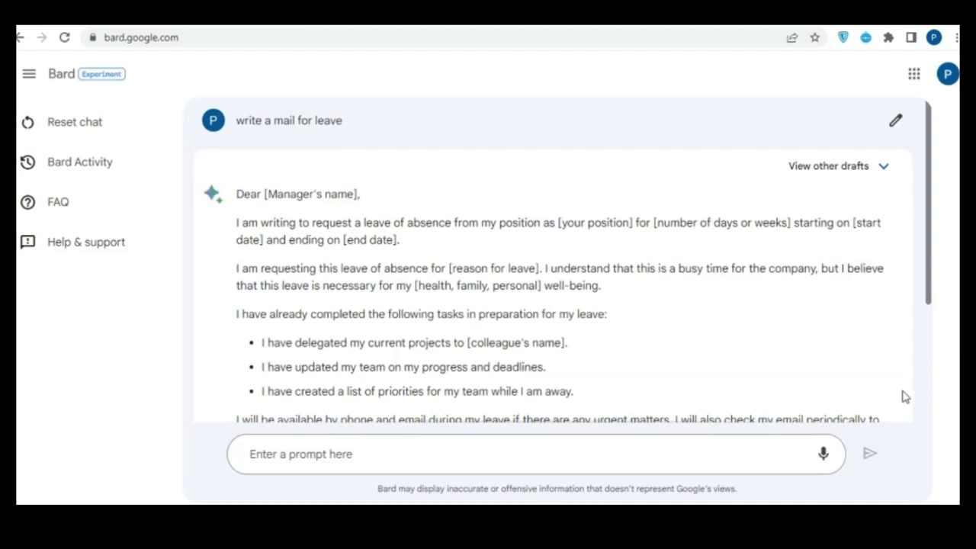
# Review the drafted leave mail and submit the follow-up prompt "How codeigniter works".
pyautogui.scroll(-3, 780, 312)
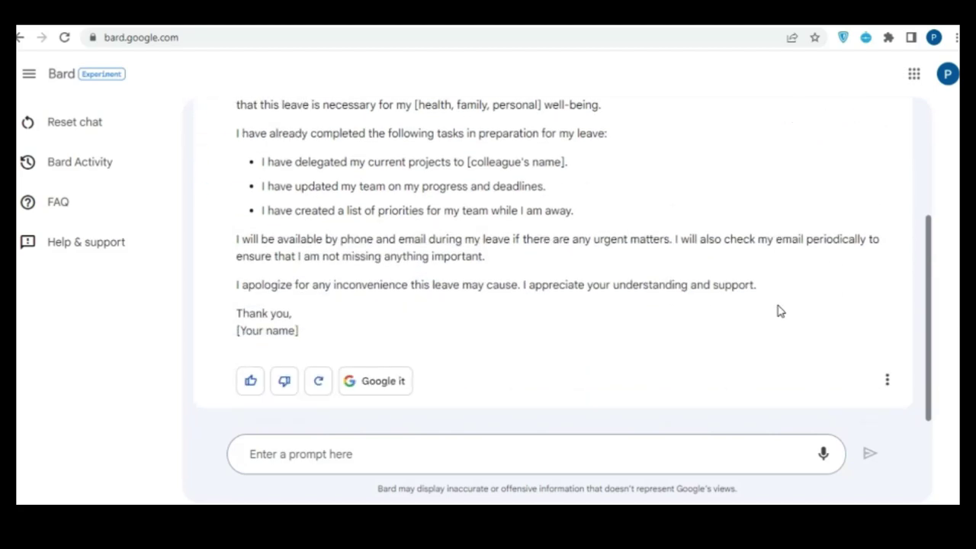
pyautogui.scroll(3, 779, 311)
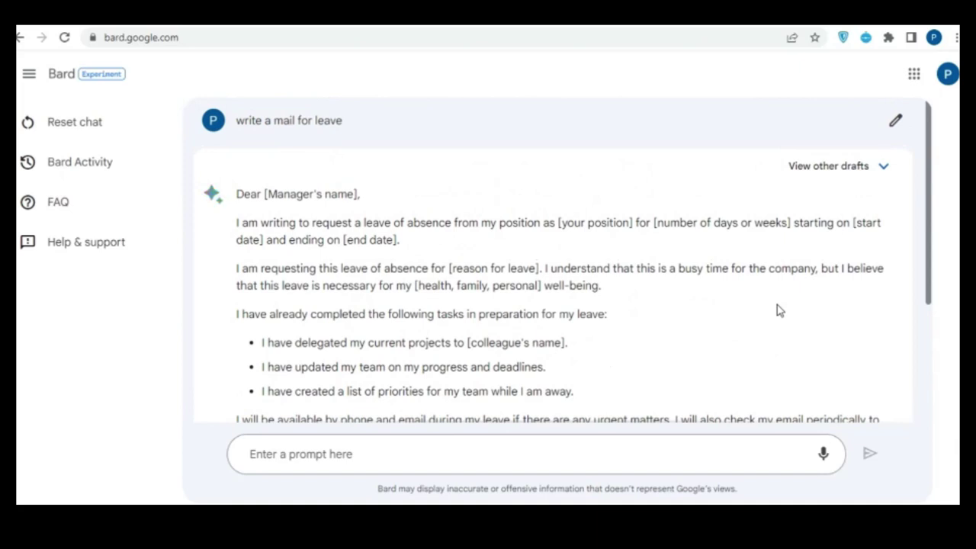
pyautogui.scroll(-3, 779, 312)
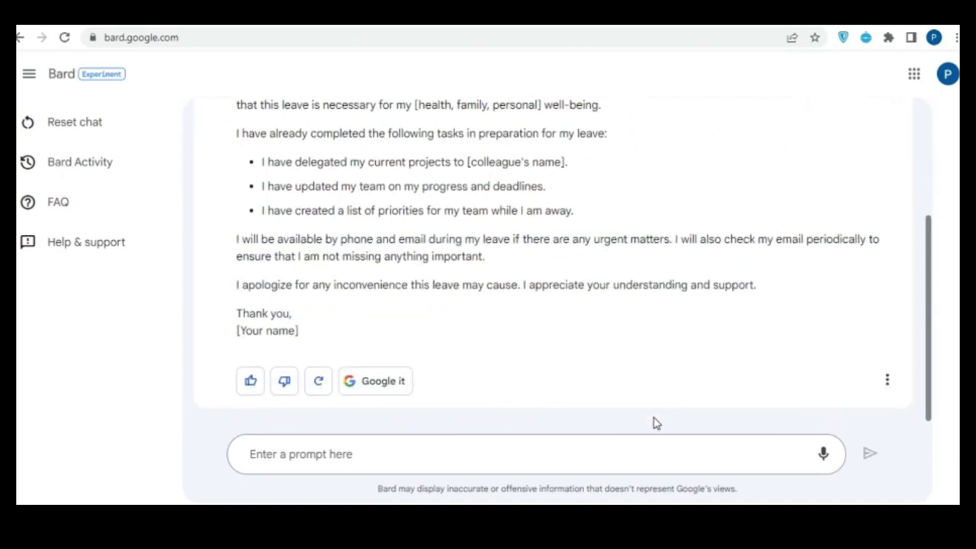
pyautogui.click(656, 456)
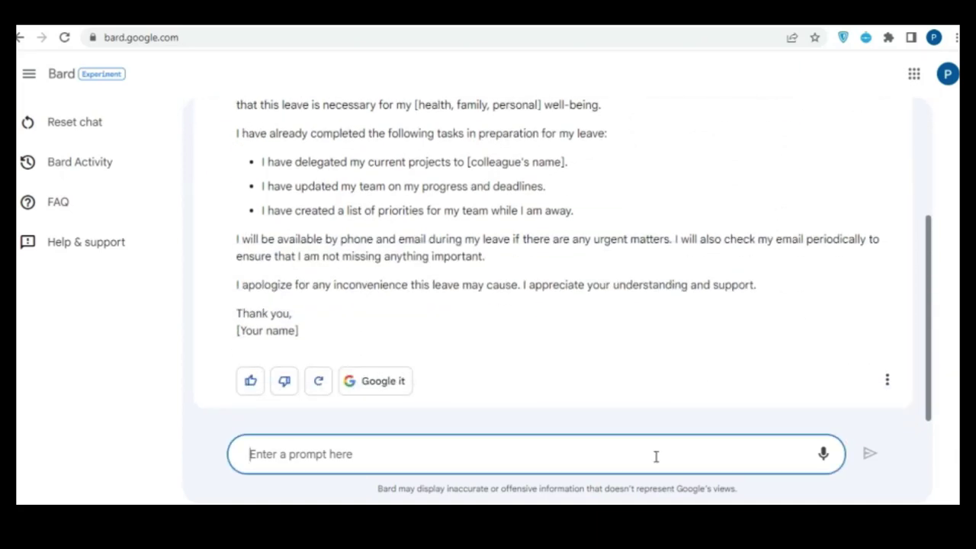
pyautogui.write('H')
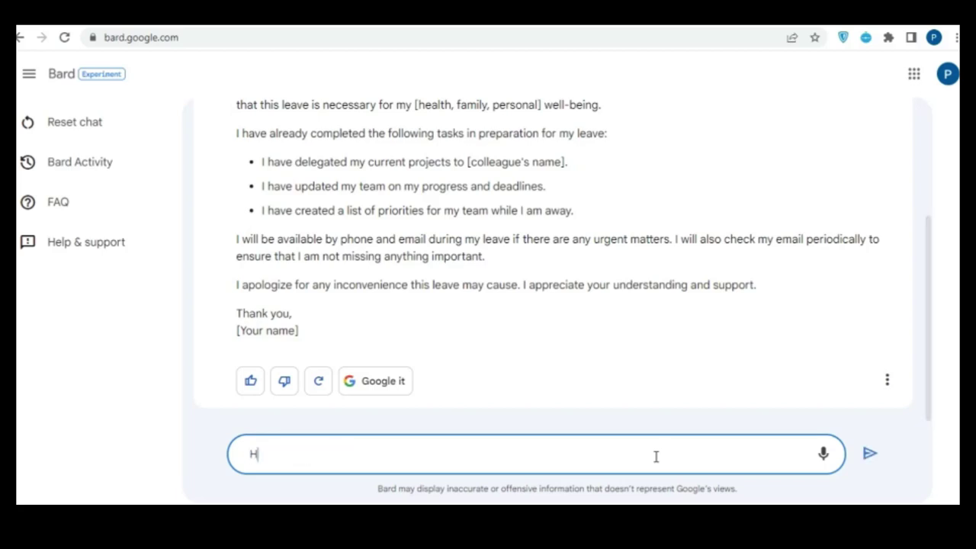
pyautogui.write('ow codeigniter works')
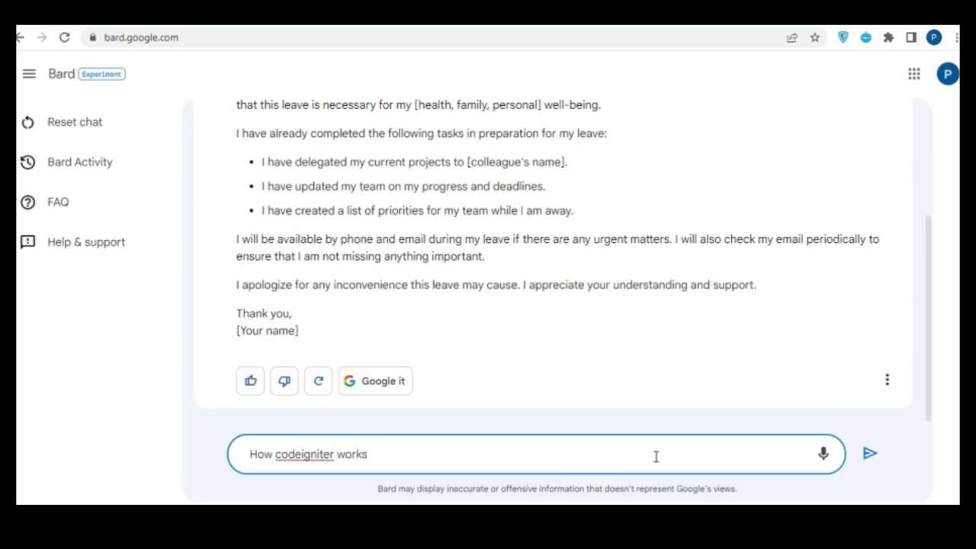
pyautogui.press('Return')
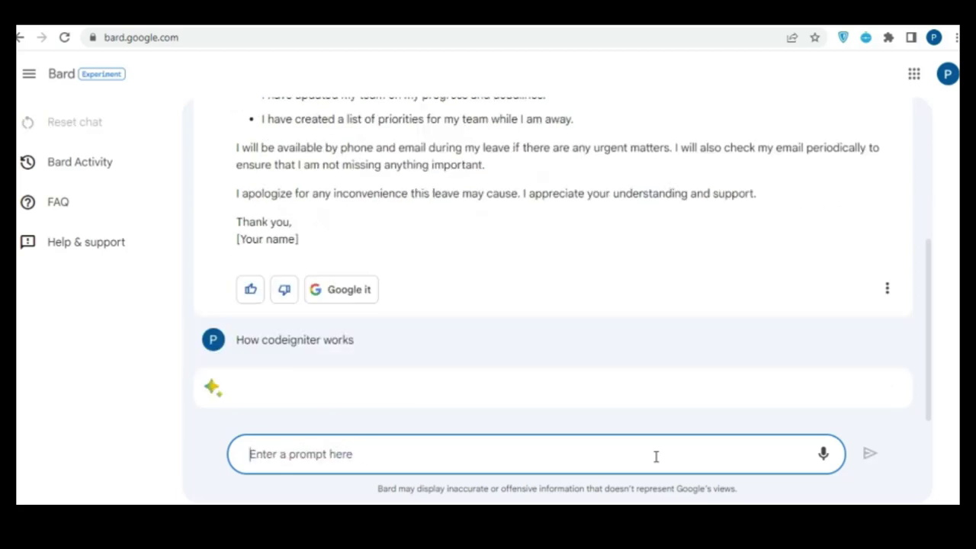
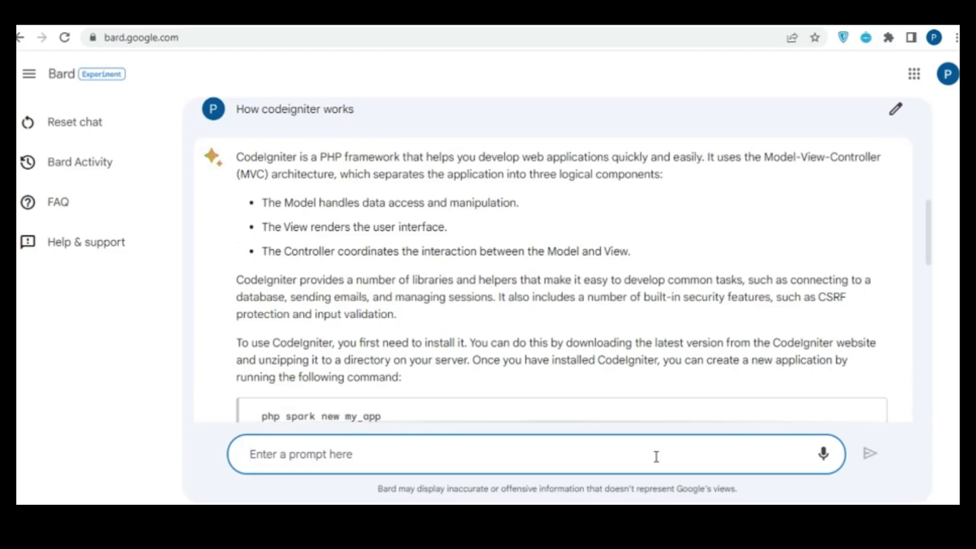
# Read through the CodeIgniter answer, from the MVC components and installation command to the index.php, database and view code.
pyautogui.scroll(-2, 706, 344)
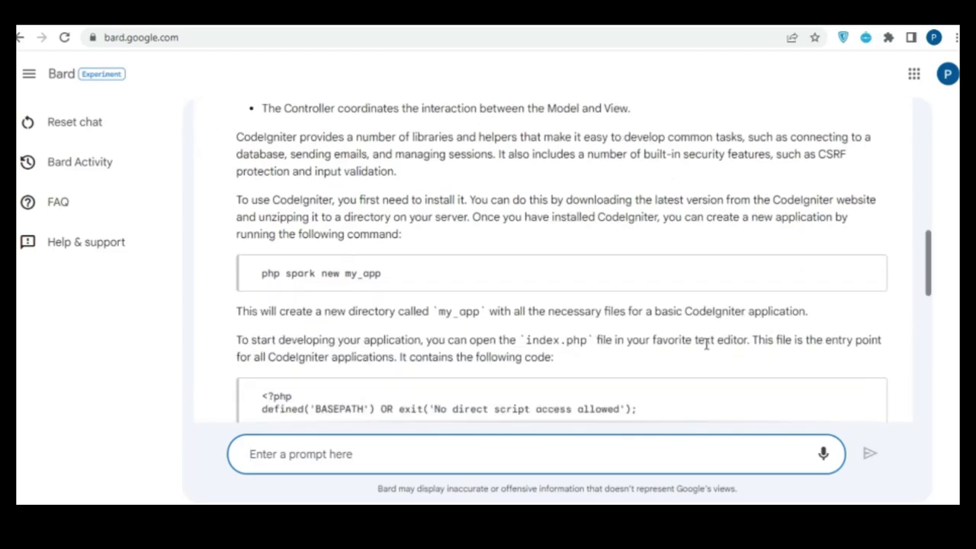
pyautogui.scroll(-1, 707, 344)
pyautogui.scroll(2, 707, 347)
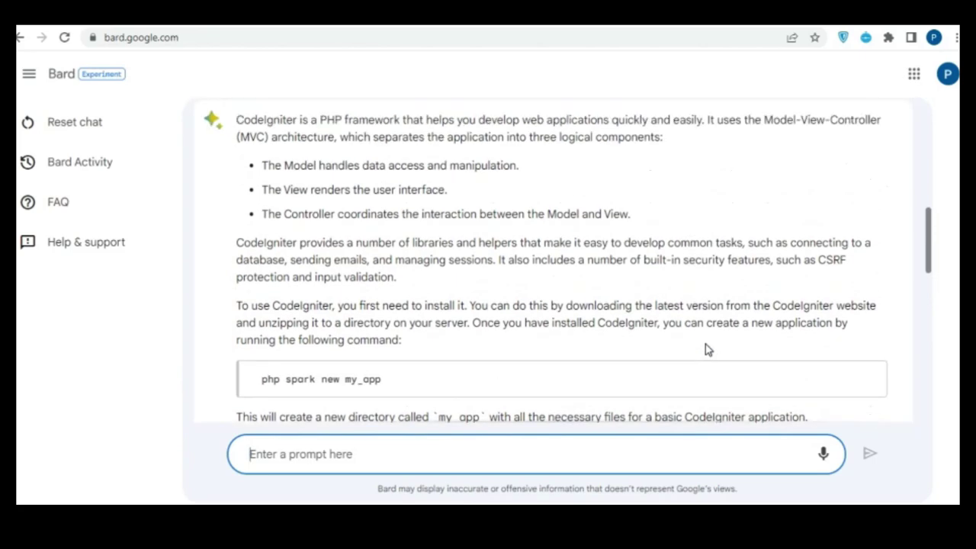
pyautogui.scroll(1, 707, 347)
pyautogui.scroll(-5, 707, 344)
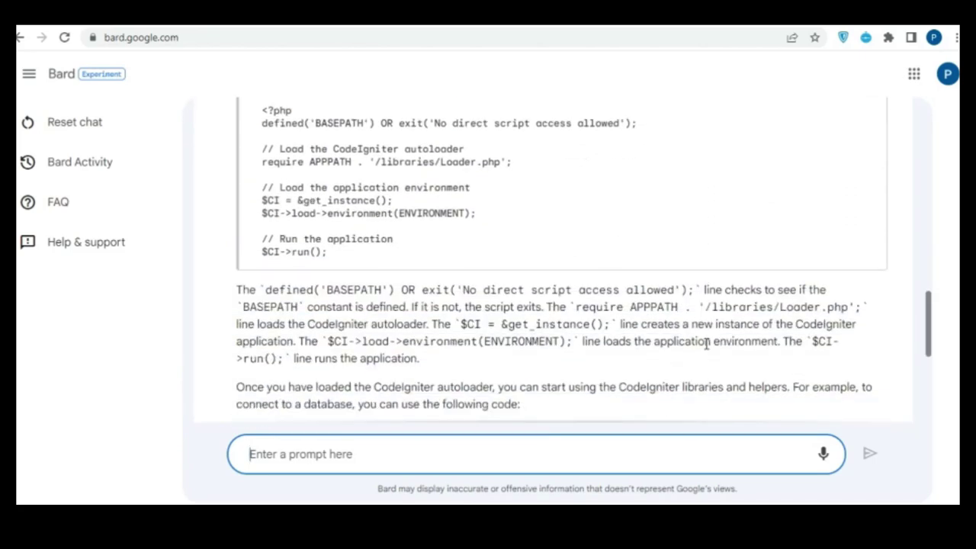
pyautogui.scroll(-3, 706, 344)
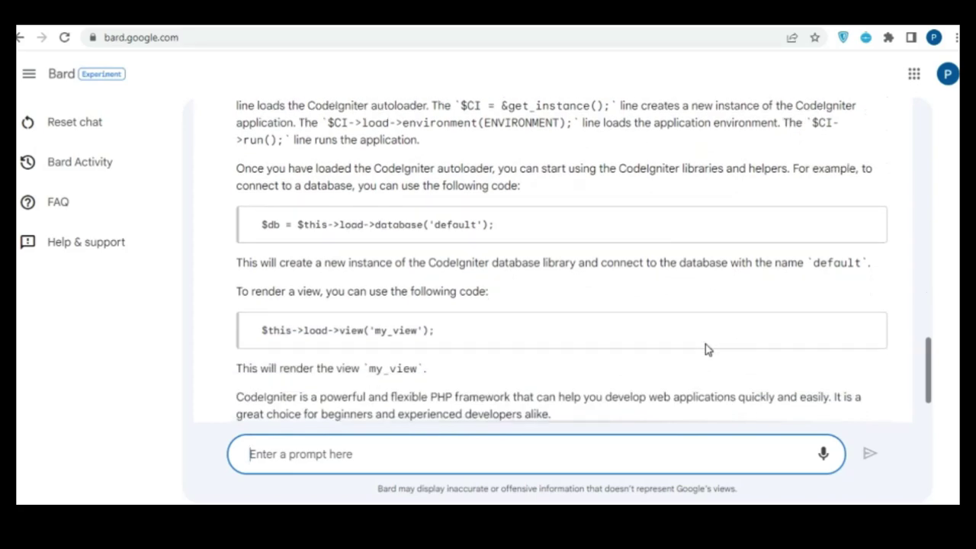
pyautogui.scroll(-1, 707, 349)
pyautogui.scroll(15, 706, 349)
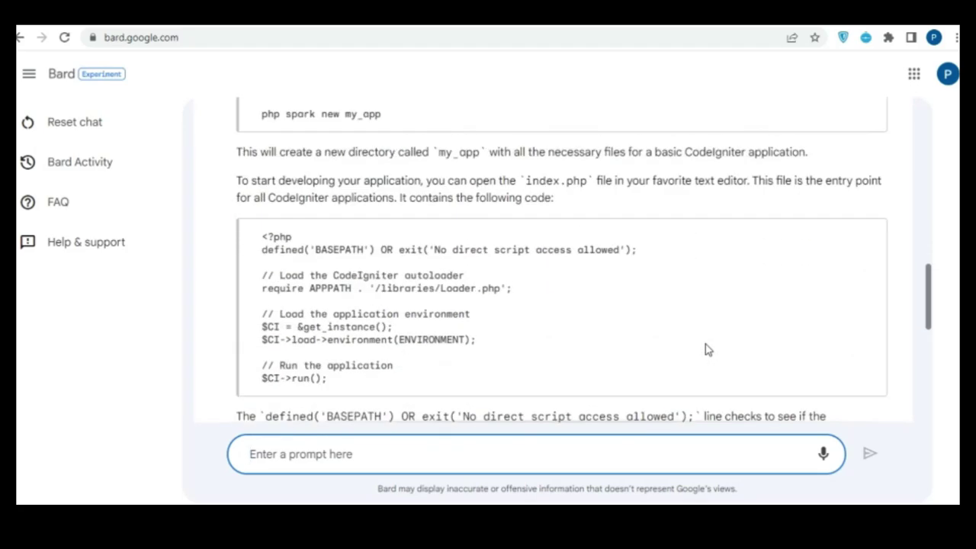
pyautogui.scroll(-12, 706, 350)
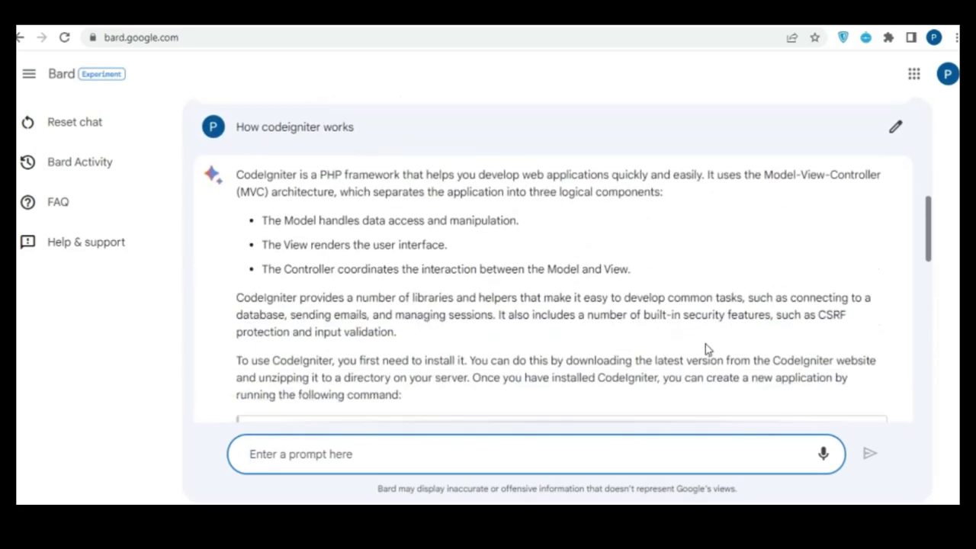
pyautogui.scroll(-3, 706, 350)
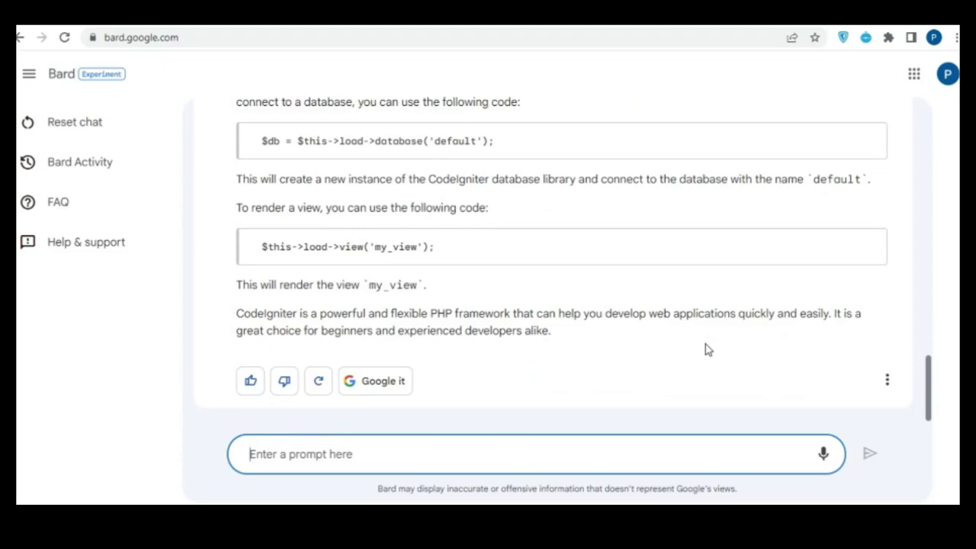
# Submit the prompt "today trending topic on google" below the CodeIgniter answer.
pyautogui.write('tod')
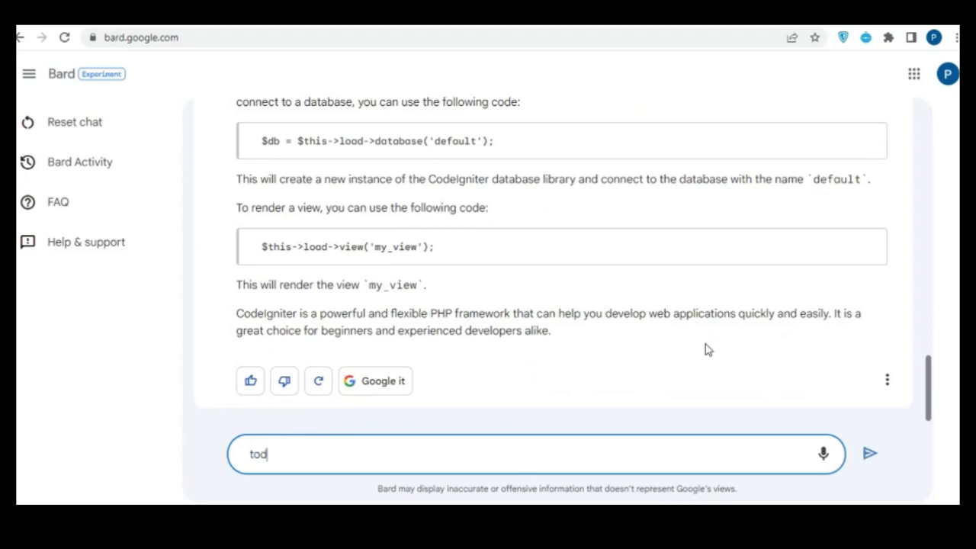
pyautogui.write('ay trending topin')
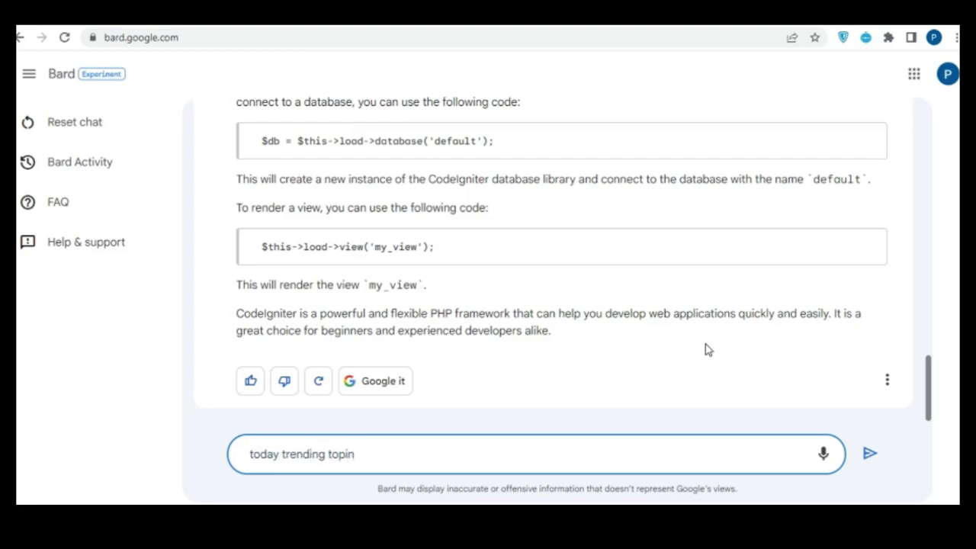
pyautogui.press('BackSpace')
pyautogui.write('c on google')
pyautogui.press('Return')
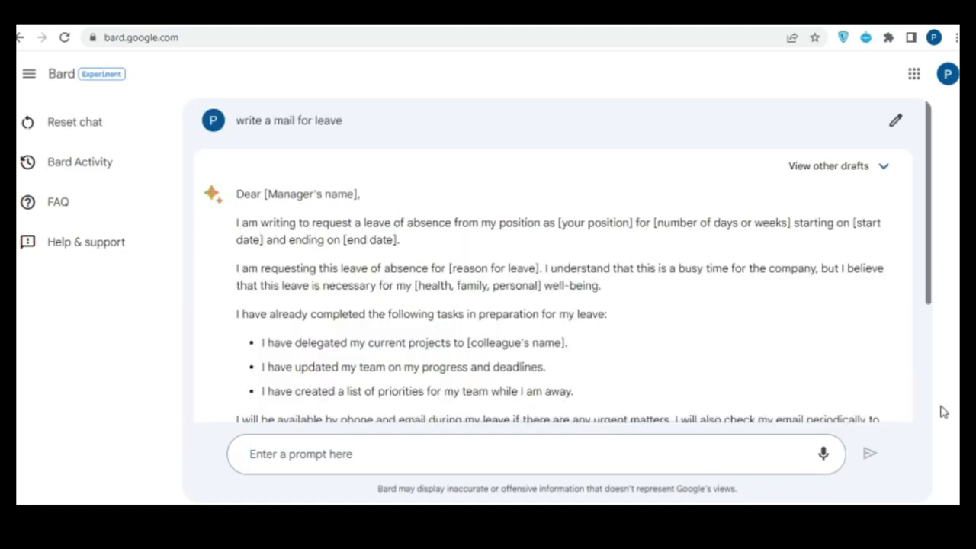
# Look over the leave mail draft and ask the chatbot "How codeigniter works" beneath it.
pyautogui.scroll(-3, 778, 312)
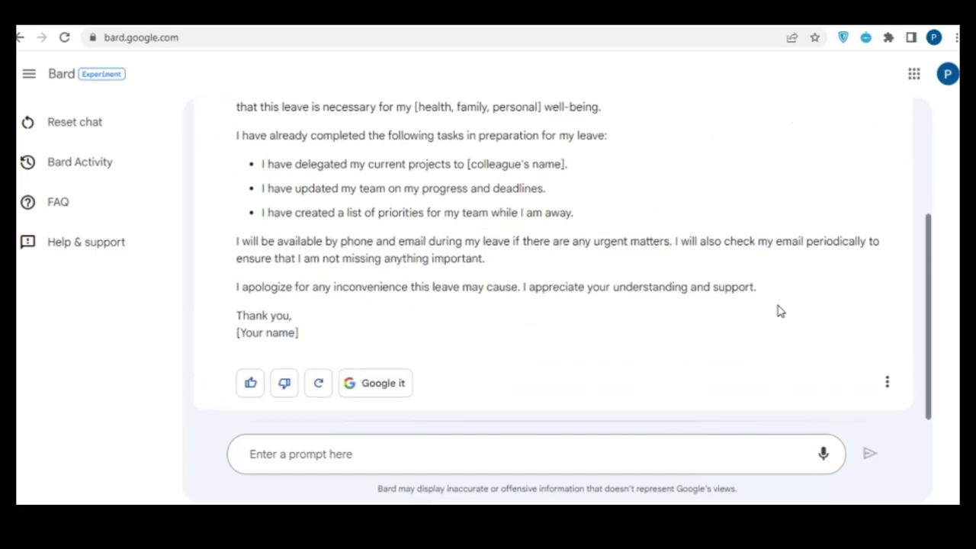
pyautogui.scroll(3, 779, 311)
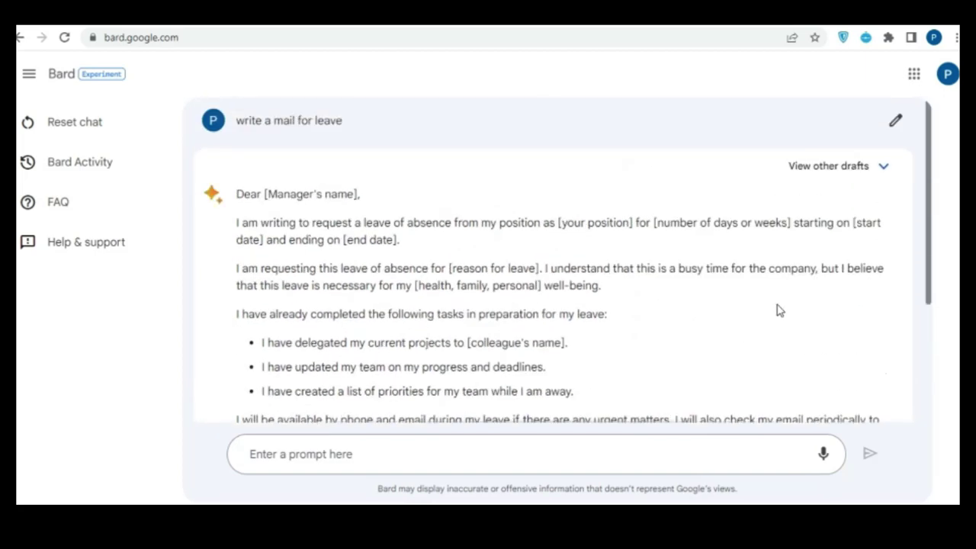
pyautogui.scroll(-3, 778, 311)
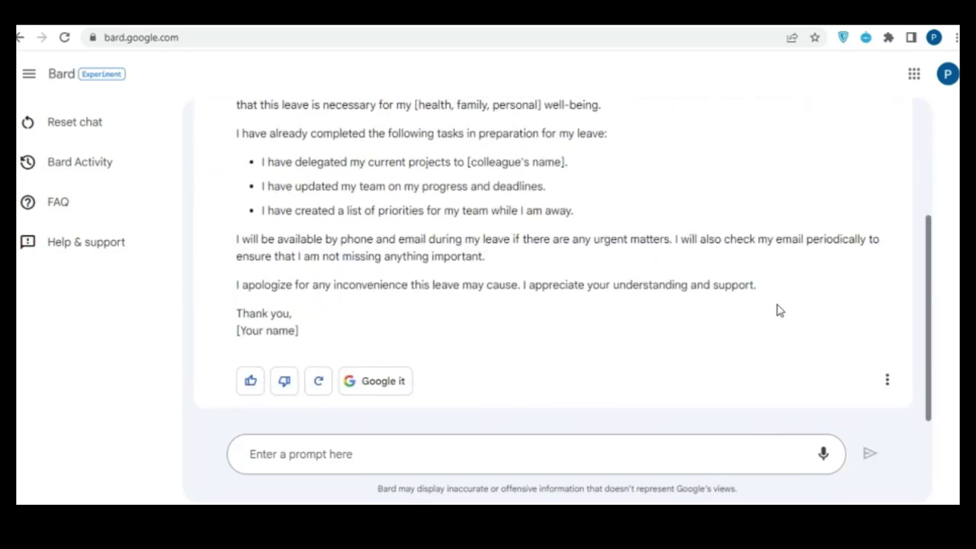
pyautogui.click(656, 450)
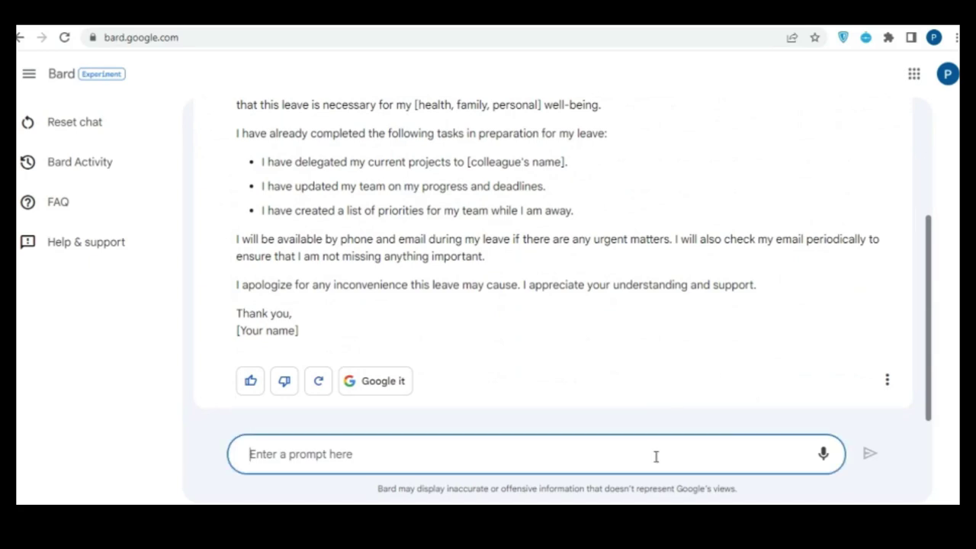
pyautogui.write('How ')
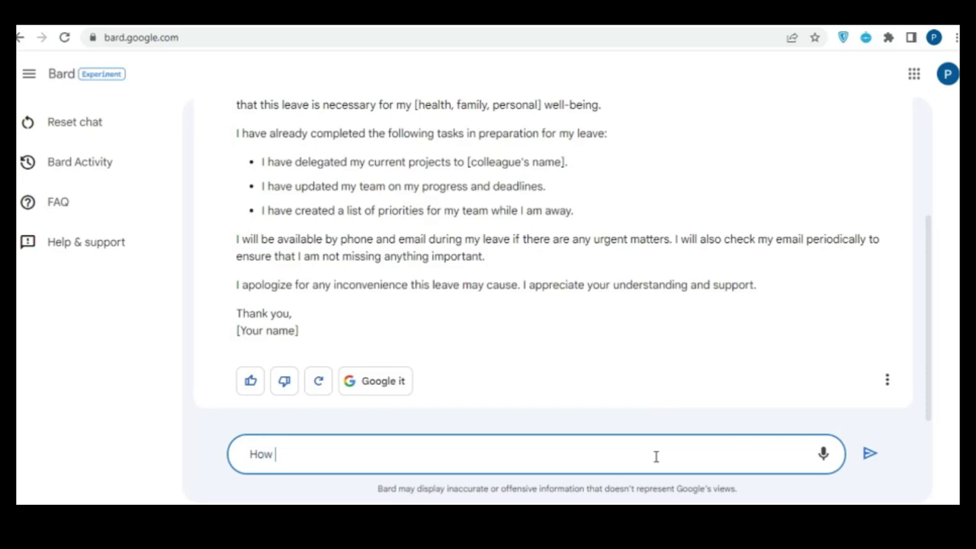
pyautogui.write('codeigniter works')
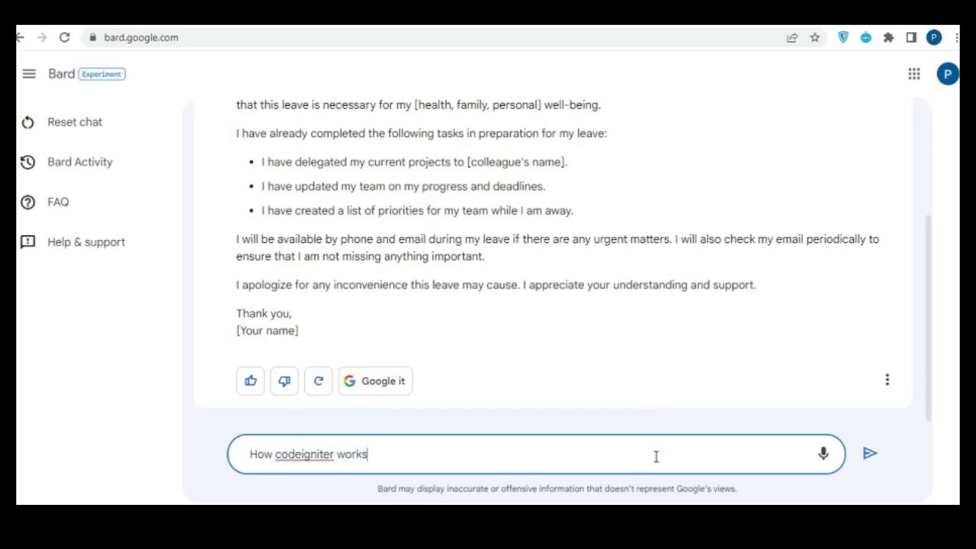
pyautogui.press('Return')
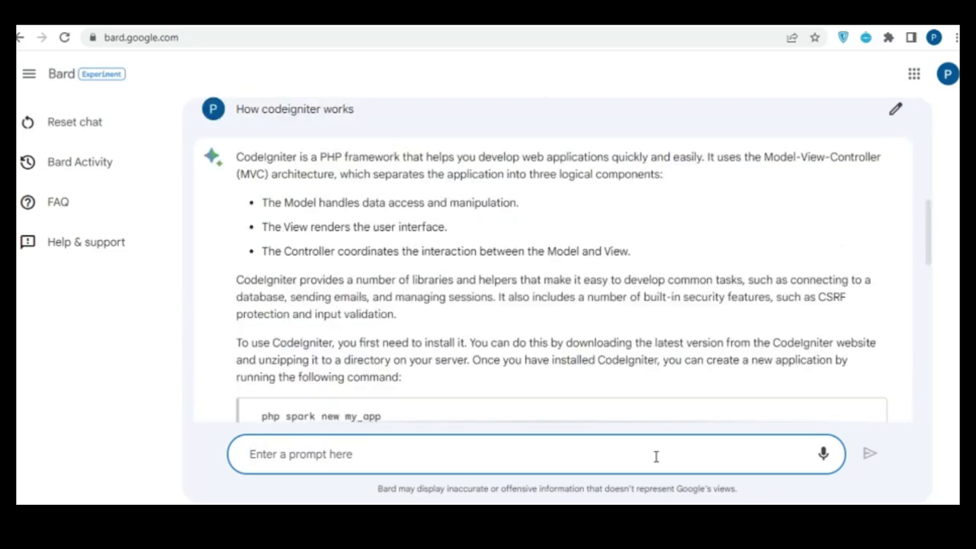
# Examine the full CodeIgniter explanation, covering its MVC architecture, application setup, index.php code, database connection and view rendering.
pyautogui.scroll(-3, 687, 351)
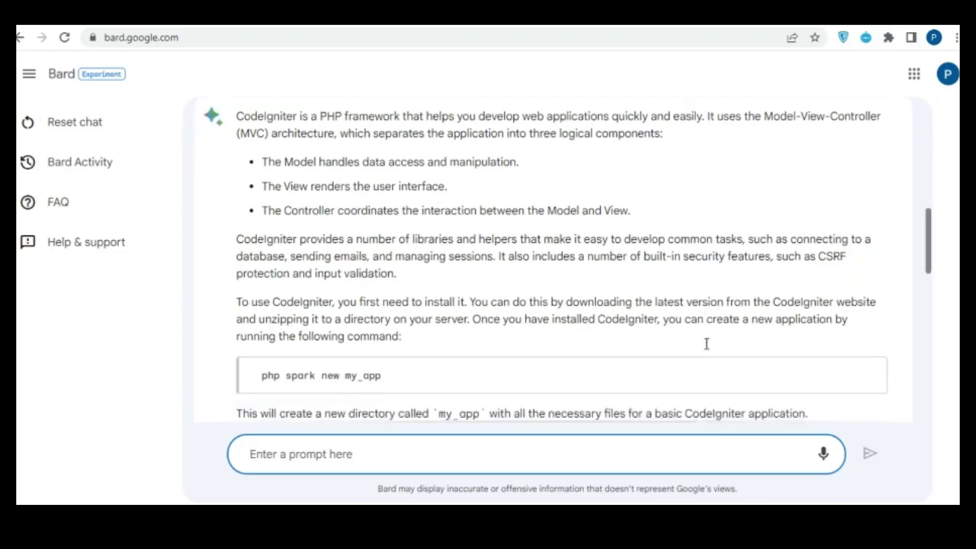
pyautogui.scroll(-2, 707, 345)
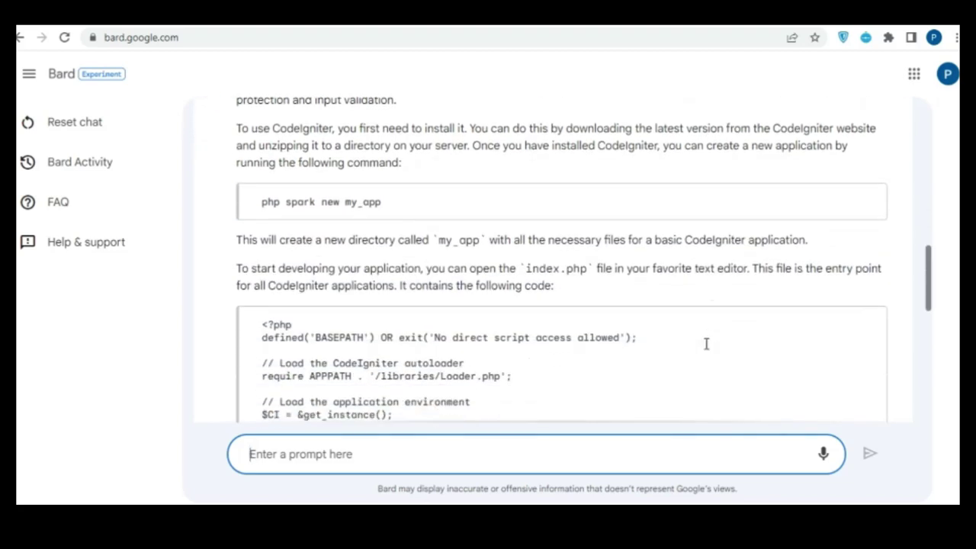
pyautogui.scroll(5, 706, 345)
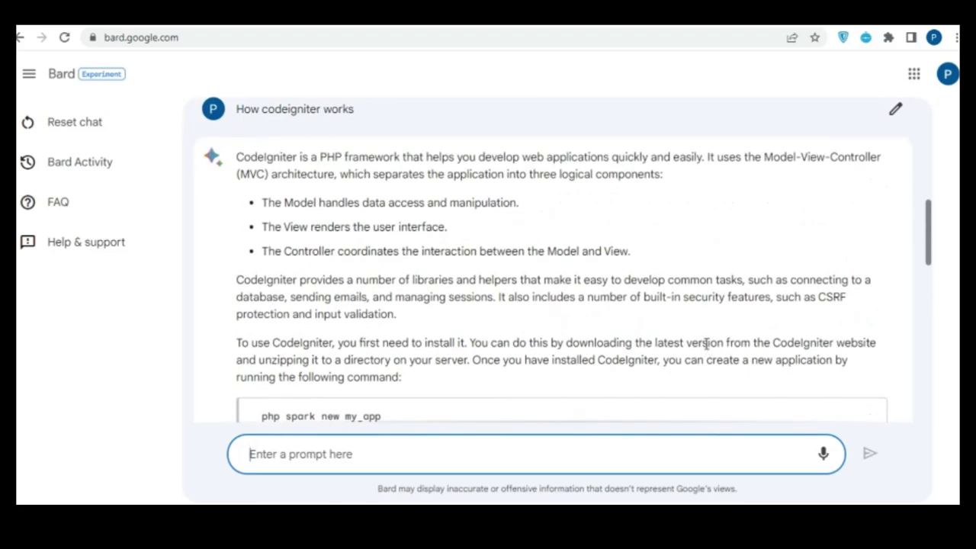
pyautogui.scroll(-8, 706, 345)
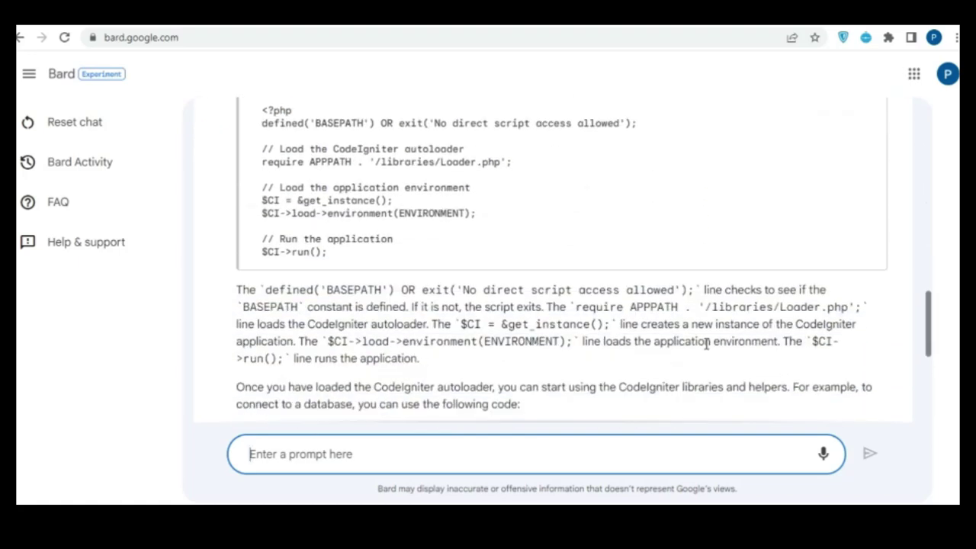
pyautogui.scroll(-4, 706, 344)
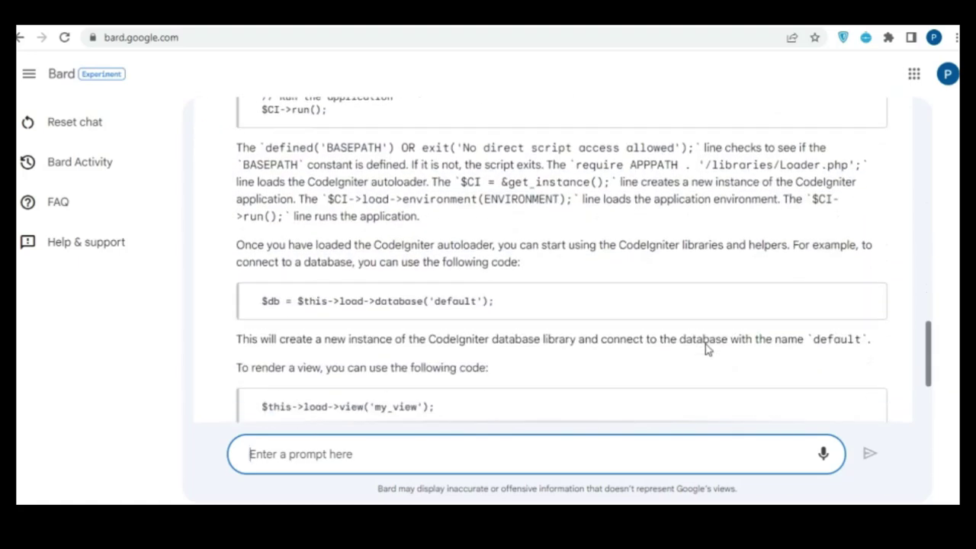
pyautogui.scroll(-2, 707, 350)
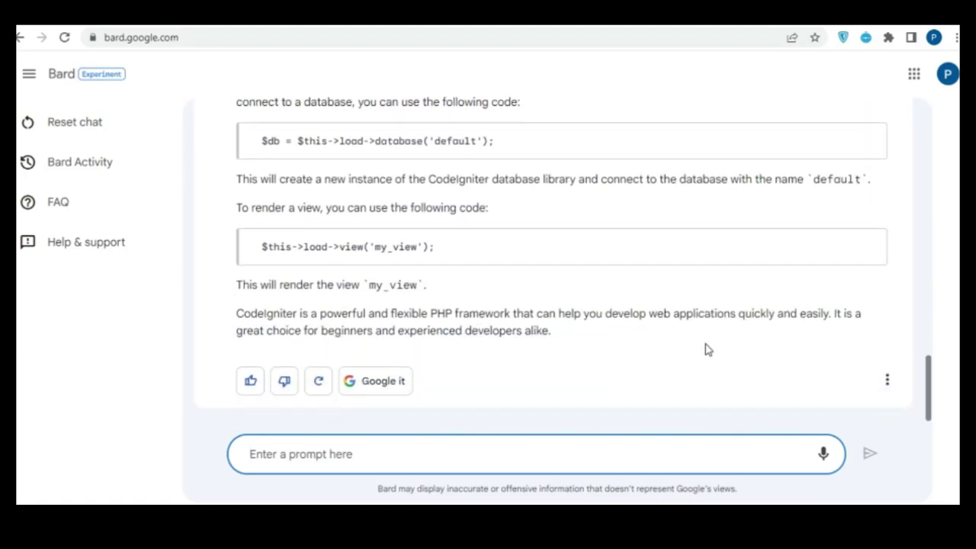
pyautogui.scroll(11, 707, 349)
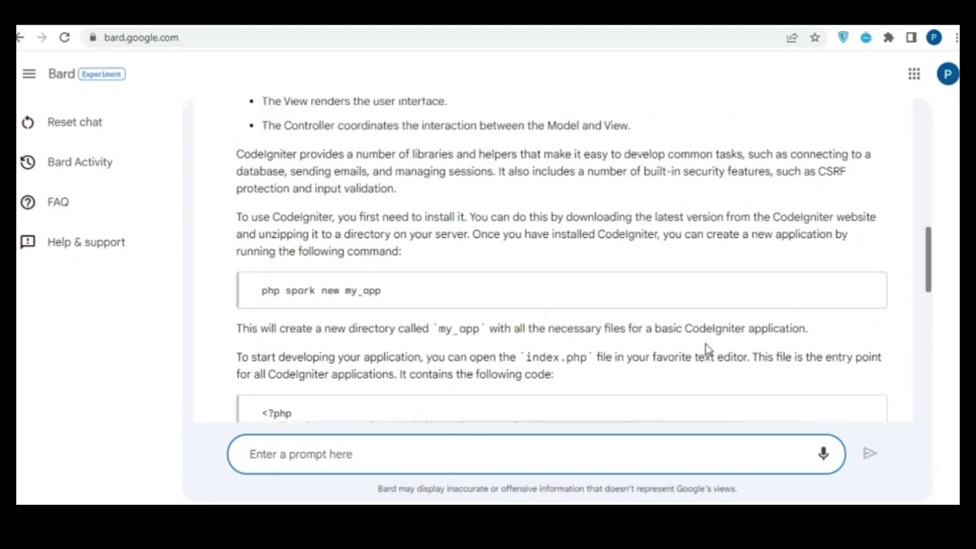
pyautogui.scroll(4, 707, 349)
pyautogui.scroll(-10, 706, 349)
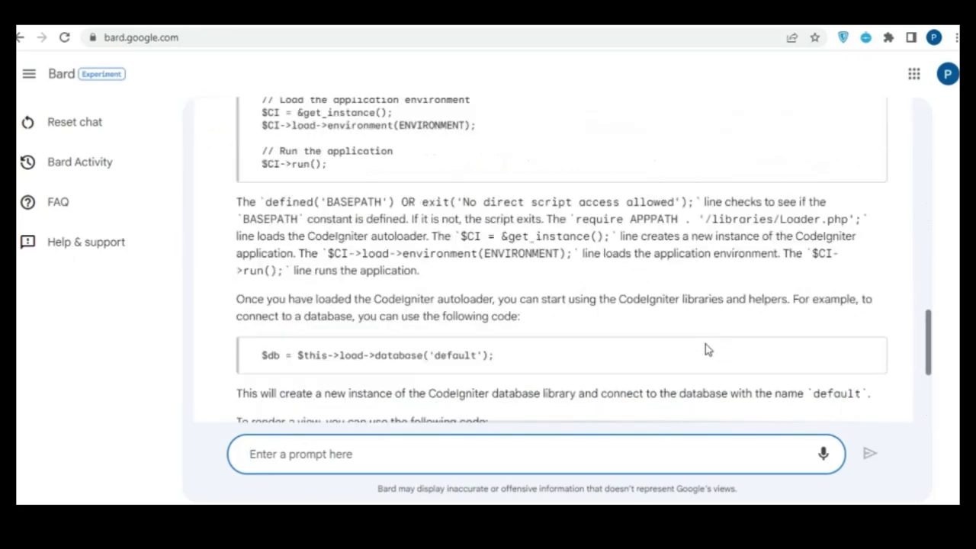
pyautogui.scroll(-4, 706, 349)
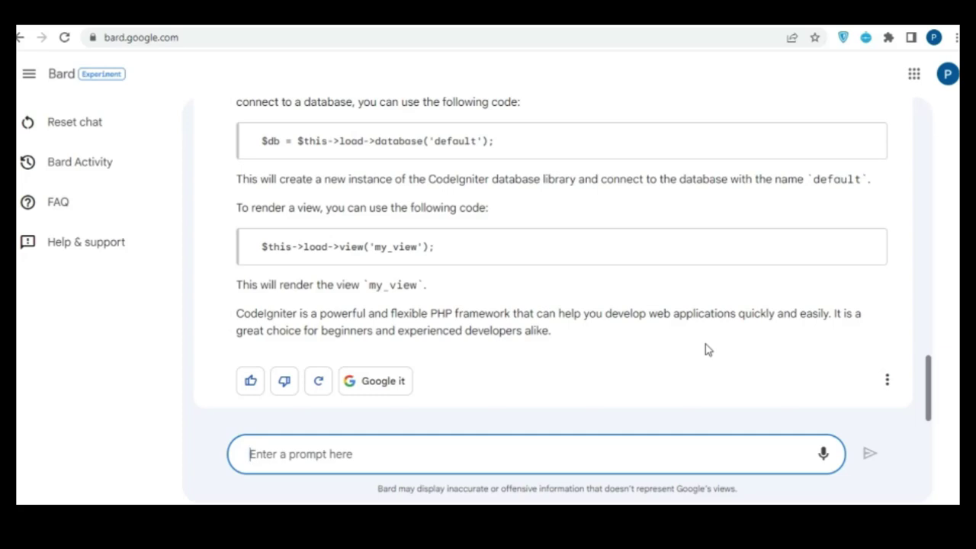
# Ask the chatbot for "today trending topic on google" in a new prompt after the CodeIgniter answer.
pyautogui.write('today')
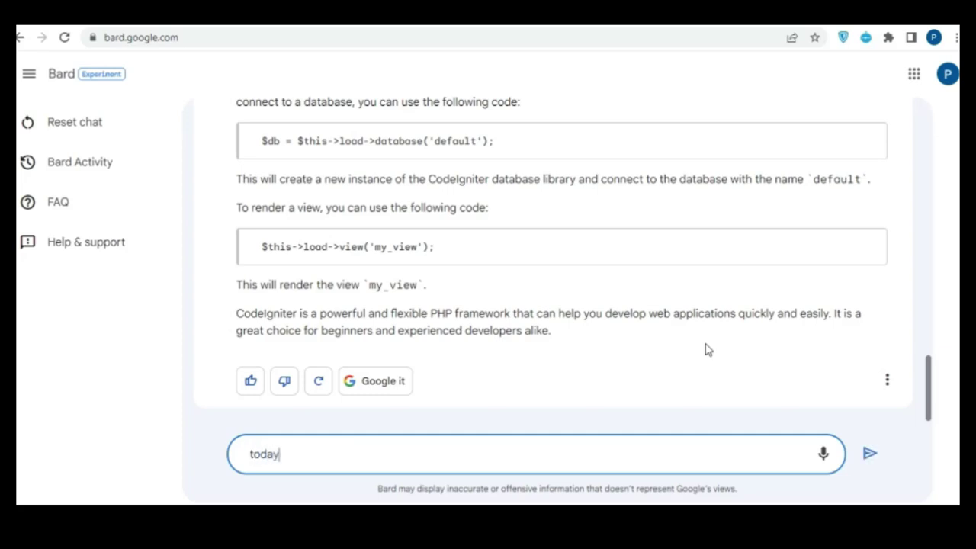
pyautogui.write(' trending topin')
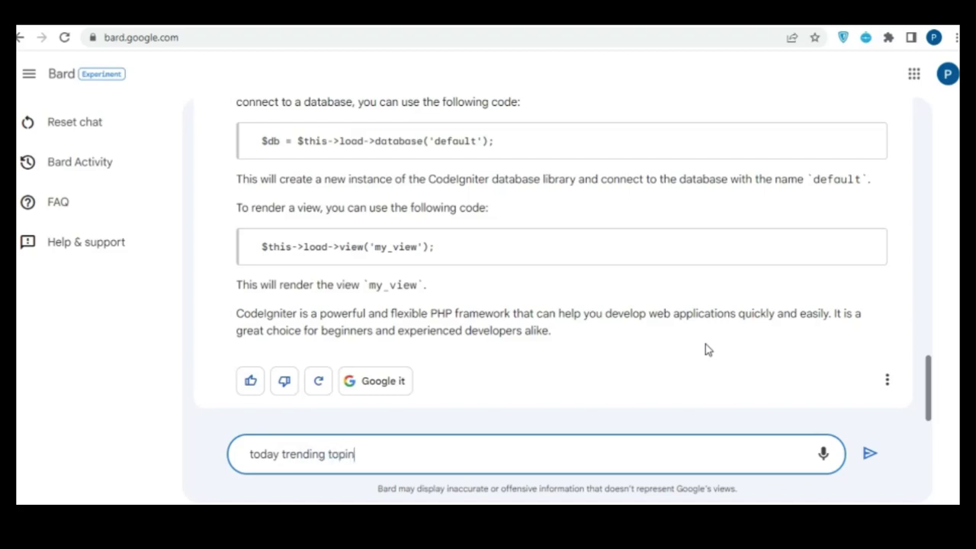
pyautogui.write('c')
pyautogui.press('BackSpace')
pyautogui.write('c on google')
pyautogui.press('Return')
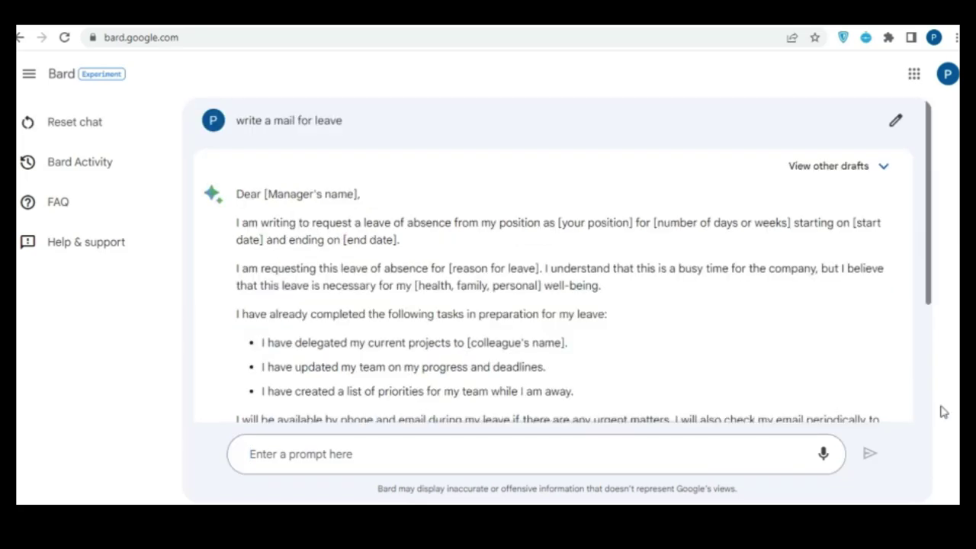
# Review the drafted leave mail through its closing lines and submit the prompt "How codeigniter works".
pyautogui.scroll(-3, 780, 312)
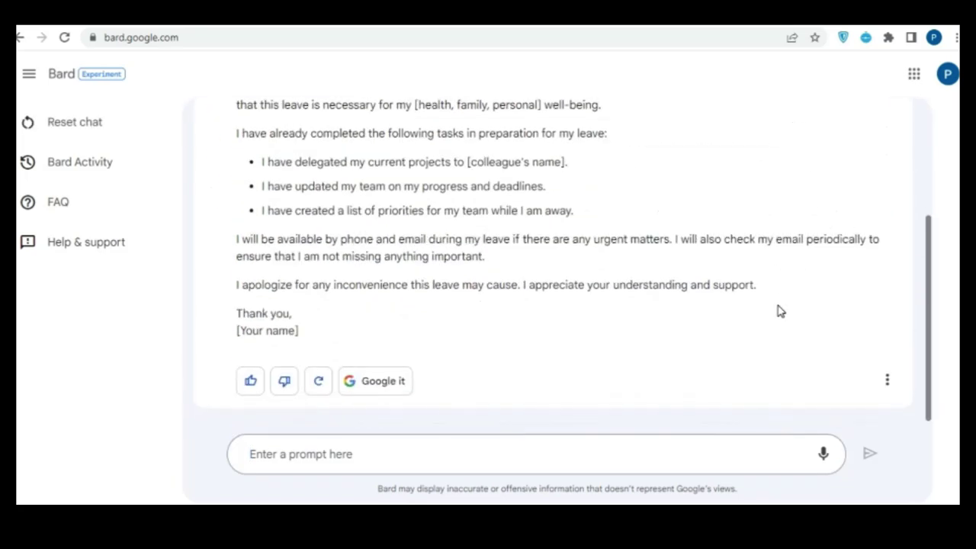
pyautogui.scroll(3, 780, 311)
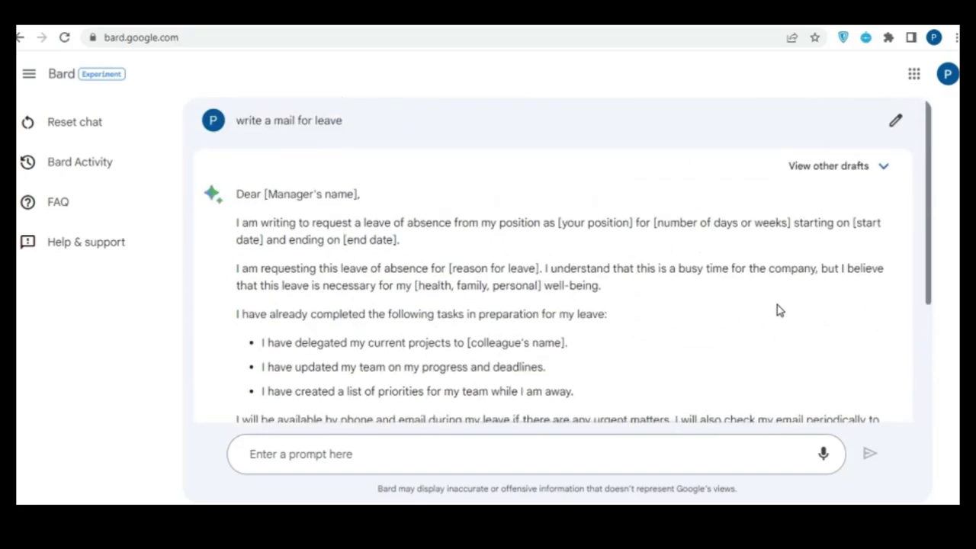
pyautogui.scroll(-3, 779, 311)
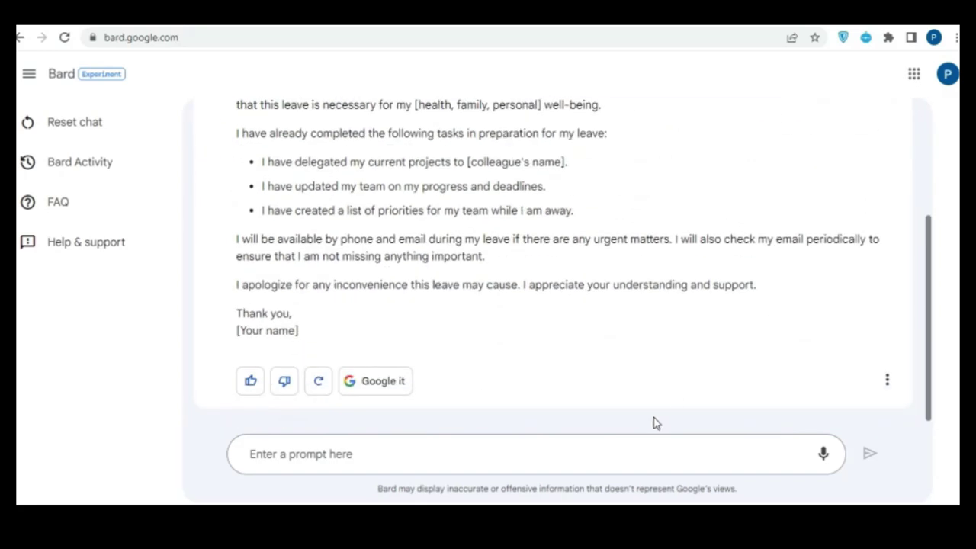
pyautogui.click(656, 452)
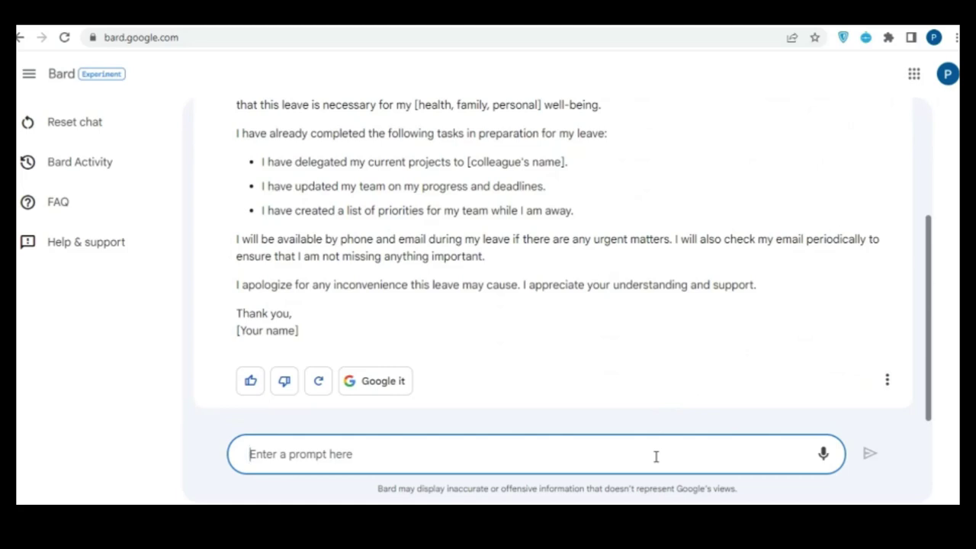
pyautogui.write('How co')
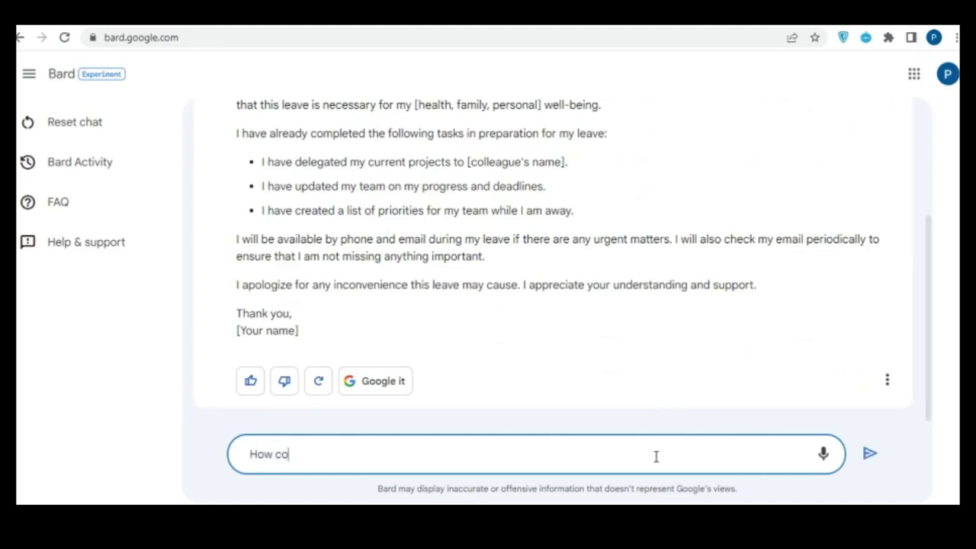
pyautogui.write('deigniter works')
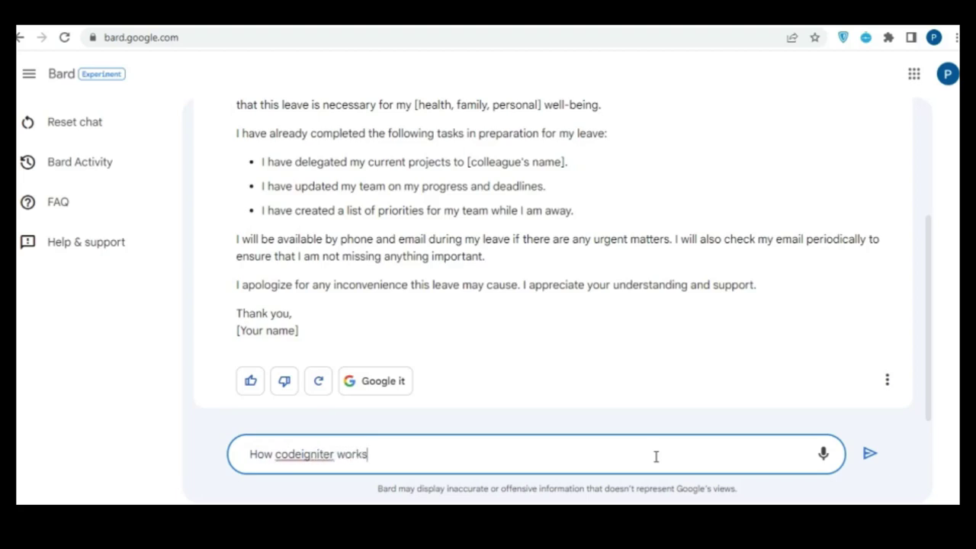
pyautogui.press('Return')
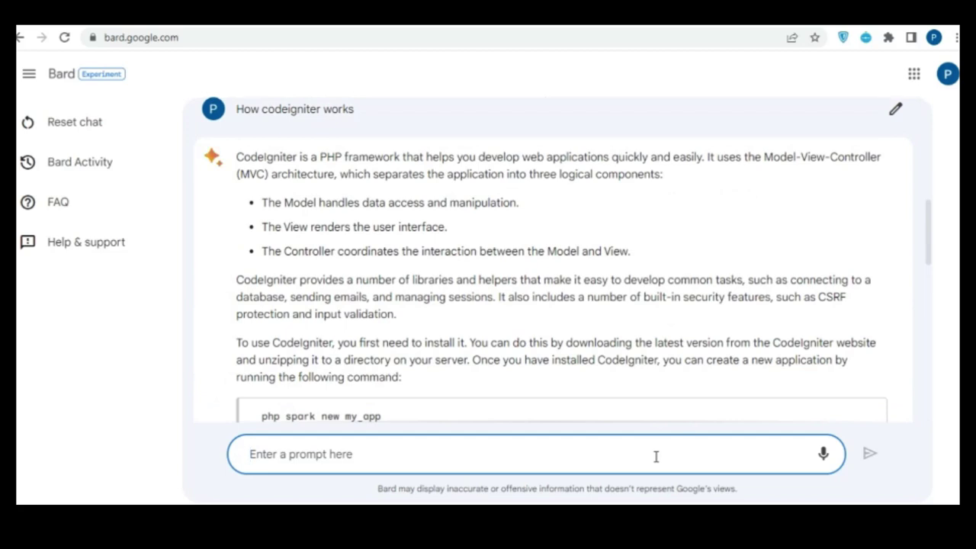
# Read the CodeIgniter answer from the MVC overview and php spark command through the index.php, database and view code.
pyautogui.scroll(-2, 704, 343)
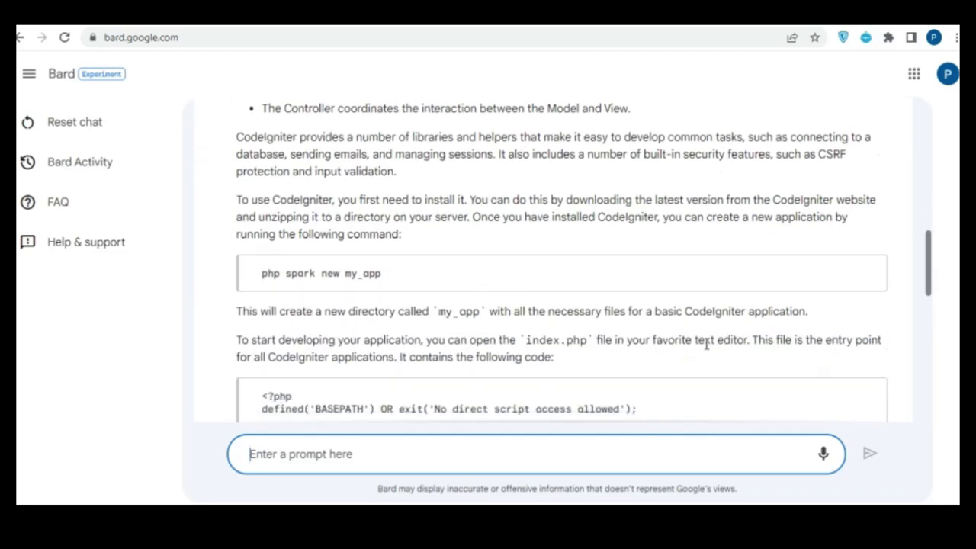
pyautogui.scroll(-1, 706, 343)
pyautogui.scroll(3, 706, 346)
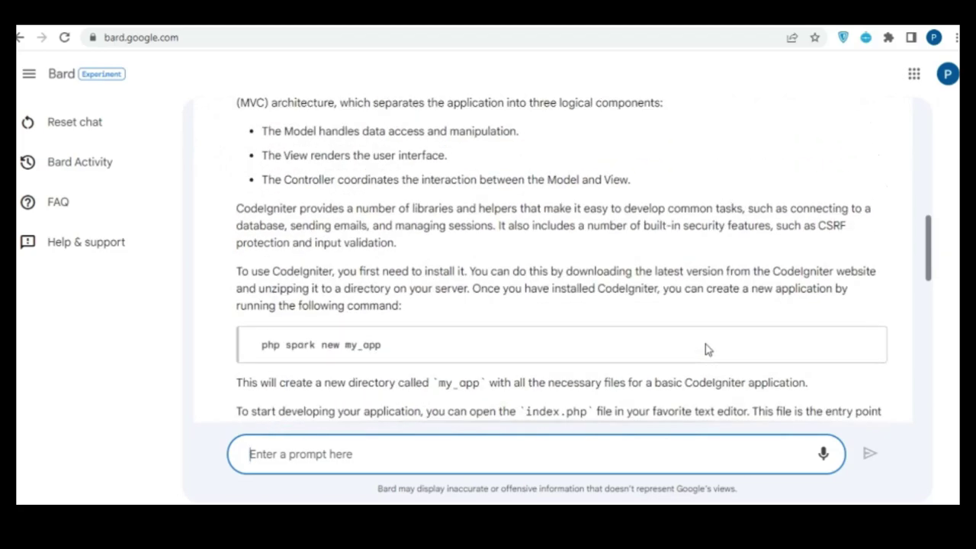
pyautogui.scroll(-6, 707, 344)
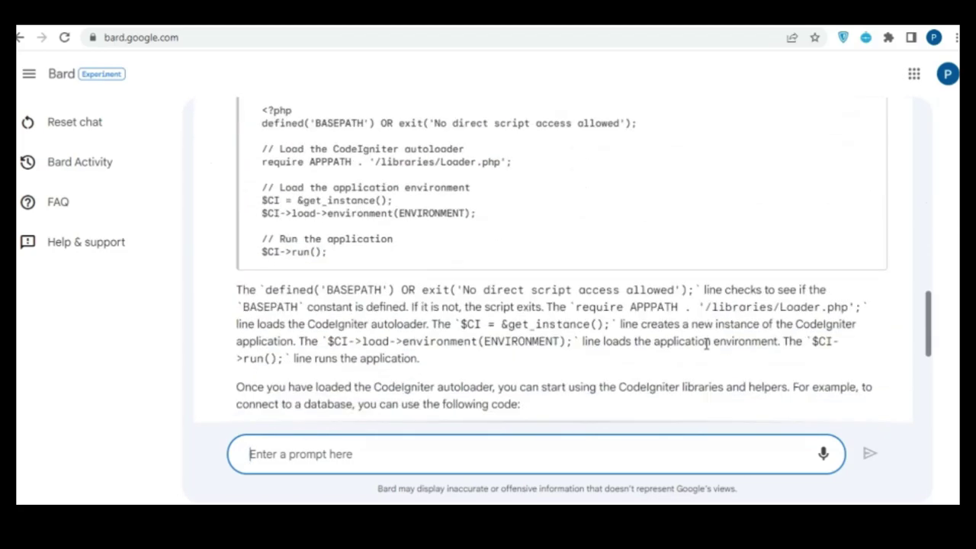
pyautogui.scroll(-3, 707, 344)
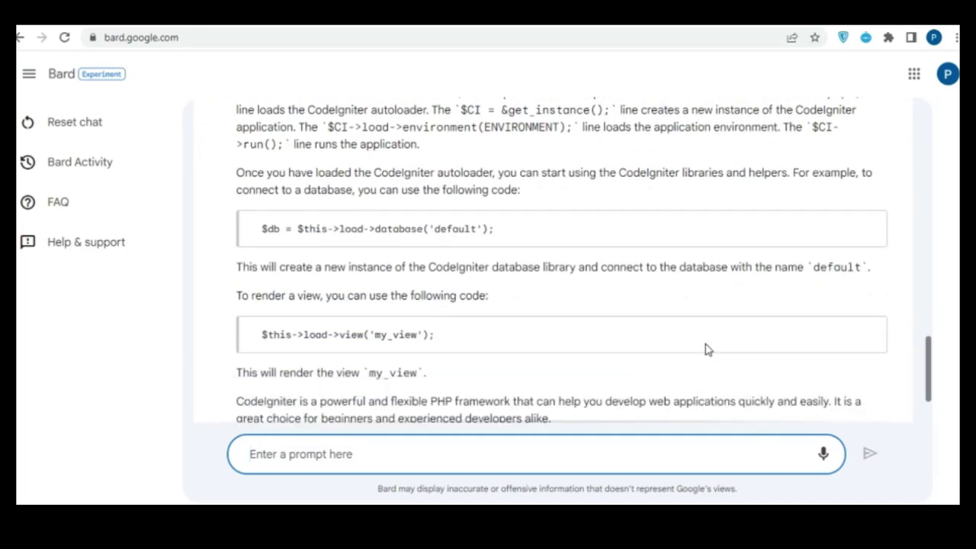
pyautogui.scroll(-2, 707, 350)
pyautogui.scroll(8, 707, 349)
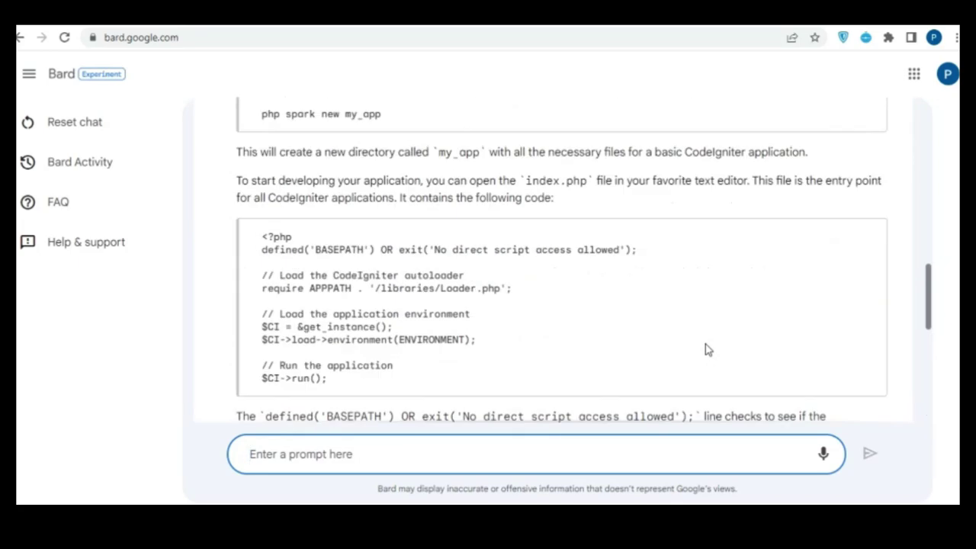
pyautogui.scroll(4, 707, 349)
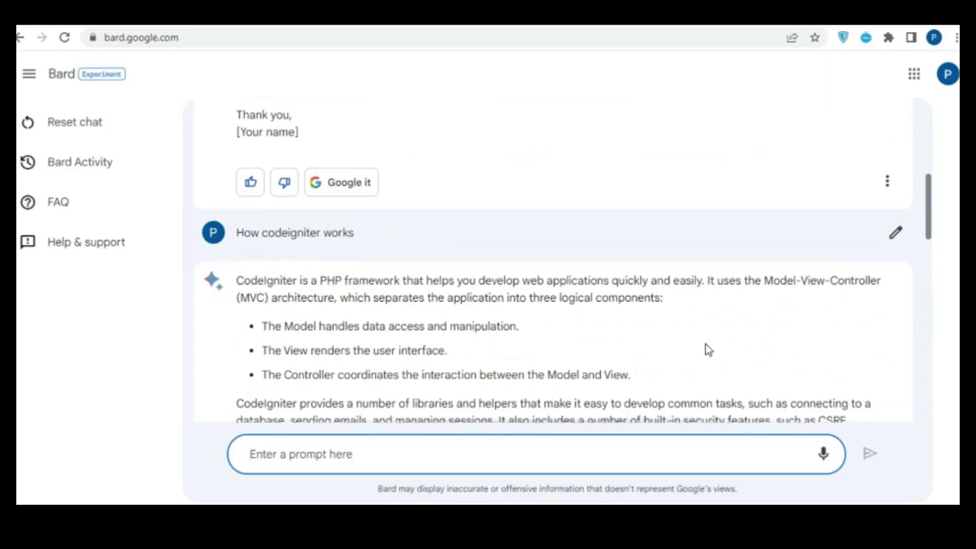
pyautogui.scroll(-8, 707, 349)
pyautogui.scroll(-3, 707, 350)
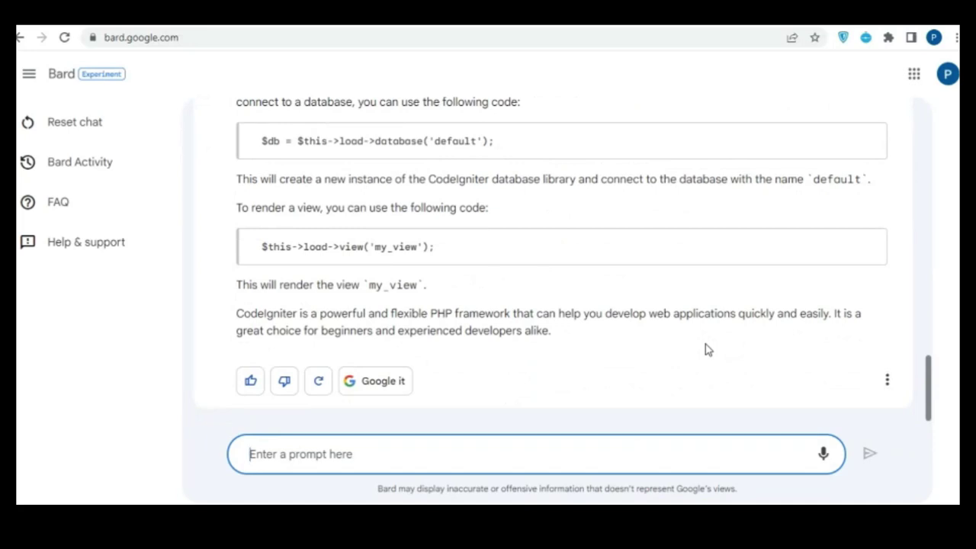
# Submit the follow-up prompt "today trending topic on google" beneath the CodeIgniter explanation.
pyautogui.write('to')
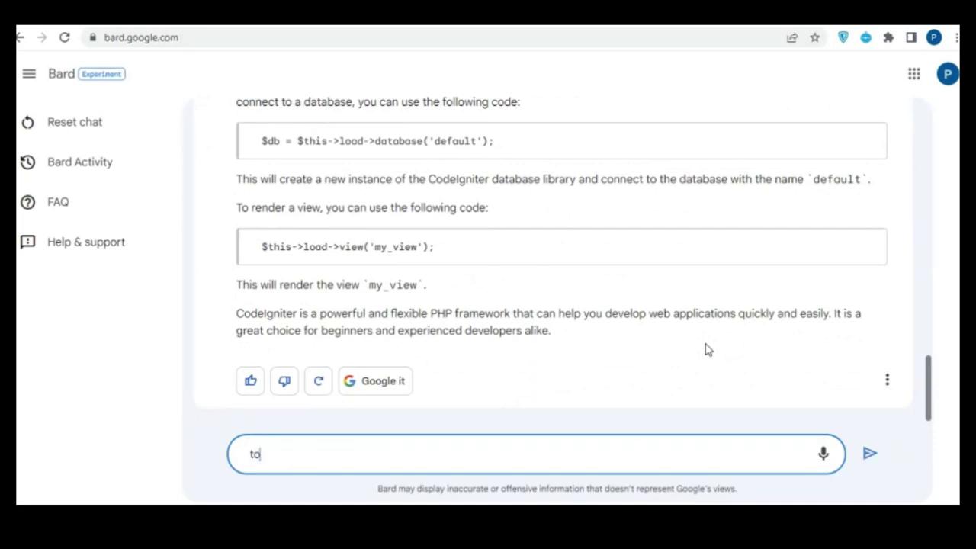
pyautogui.write('day trending topi')
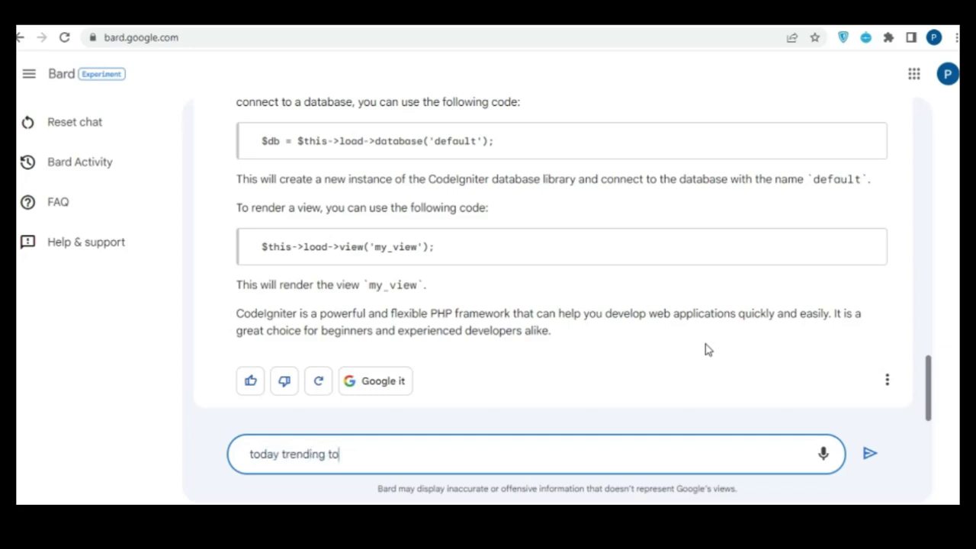
pyautogui.write('cs')
pyautogui.press('BackSpace')
pyautogui.press('BackSpace')
pyautogui.write('c on google')
pyautogui.press('Return')
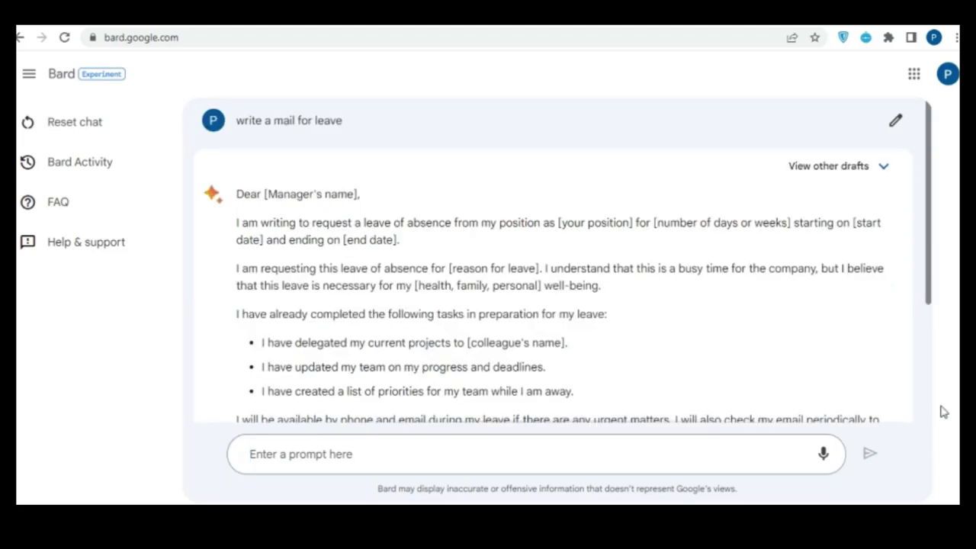
# Check the leave mail draft from greeting to sign-off and ask the chatbot "How codeigniter works".
pyautogui.scroll(-3, 779, 311)
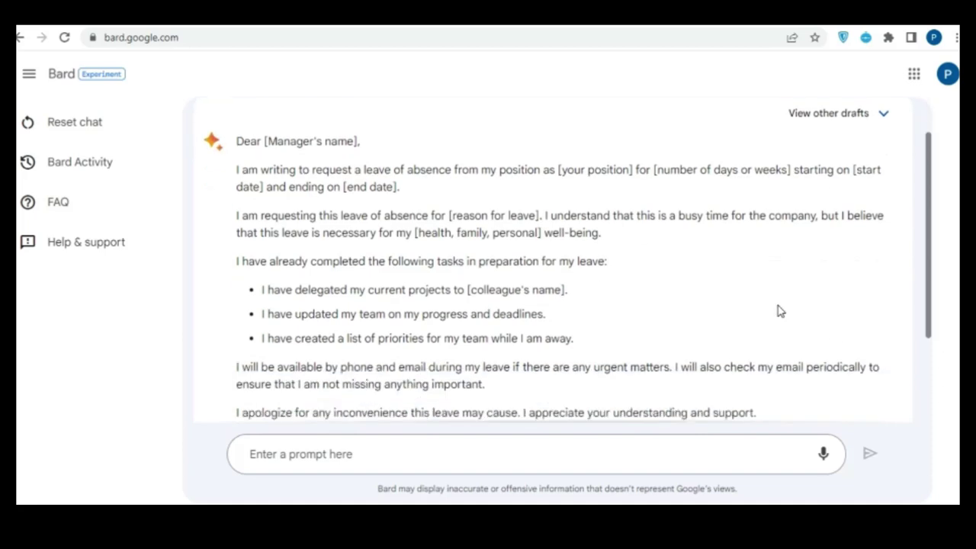
pyautogui.scroll(3, 779, 311)
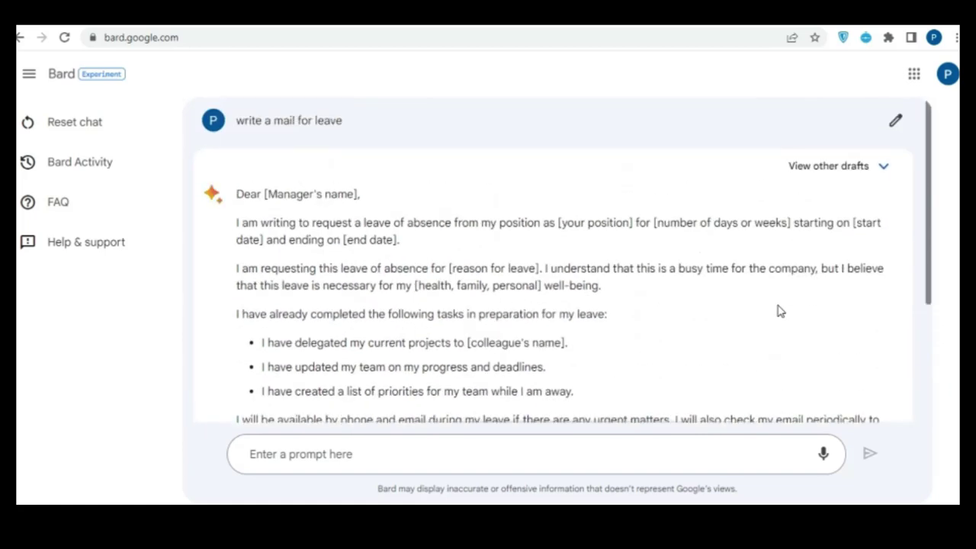
pyautogui.scroll(-3, 780, 311)
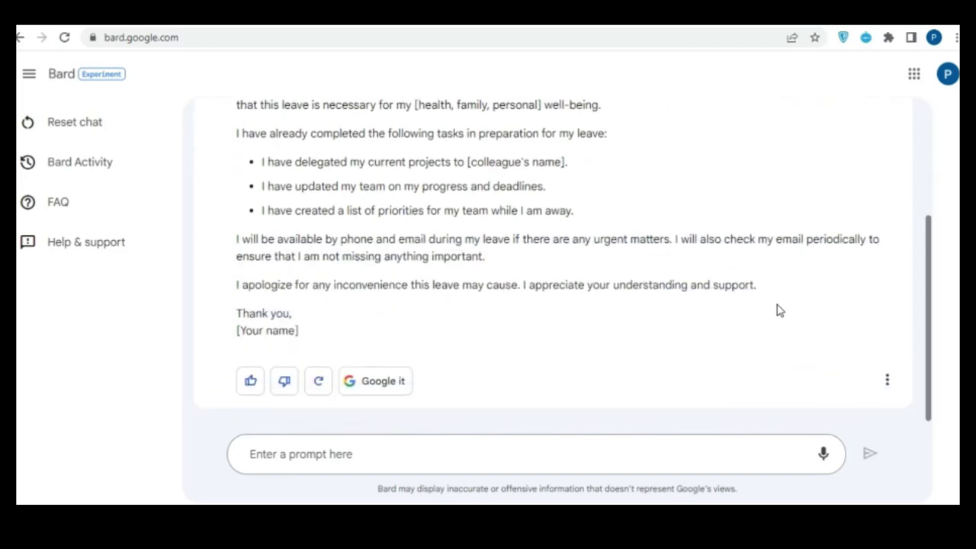
pyautogui.click(655, 456)
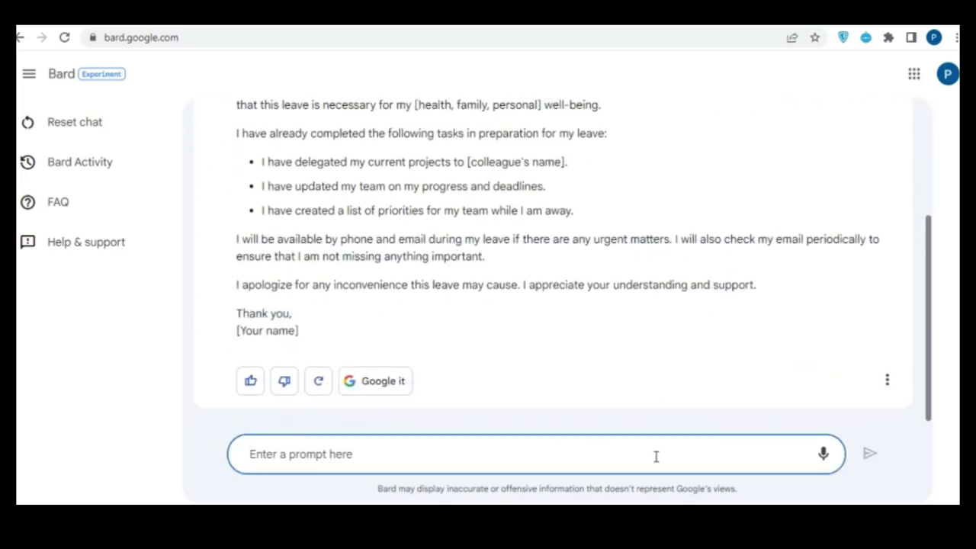
pyautogui.write('How')
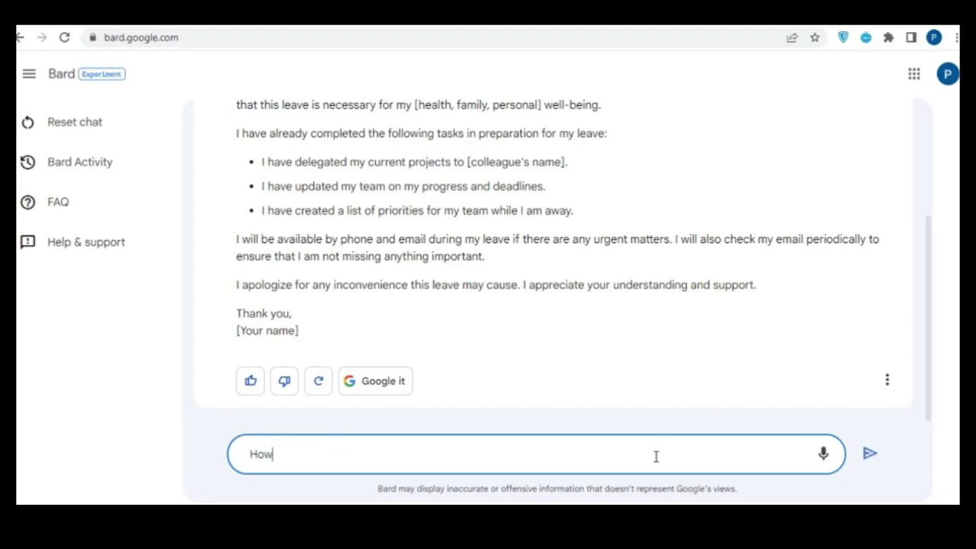
pyautogui.write(' codeigniter works')
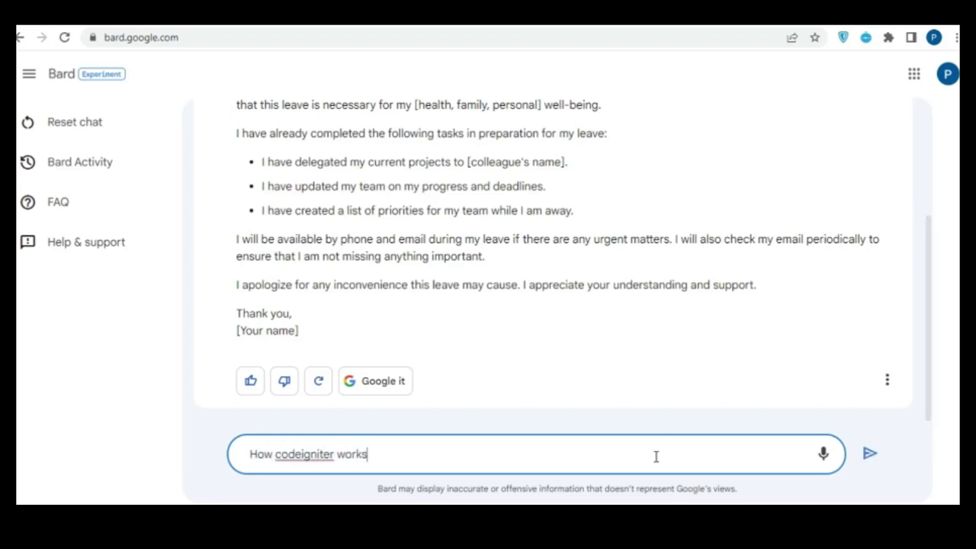
pyautogui.press('Return')
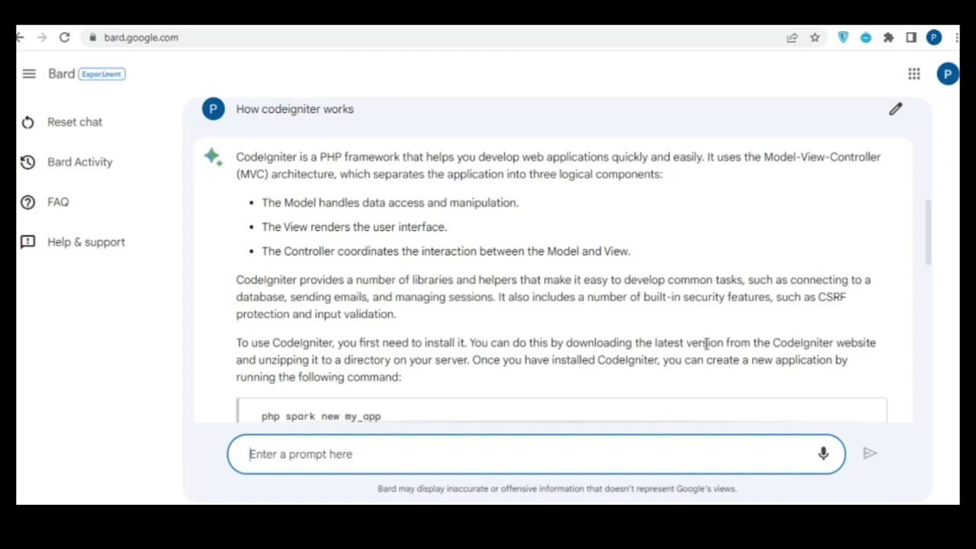
# Examine the CodeIgniter explanation, including its MVC components, installation steps, index.php code, database connection and view rendering.
pyautogui.scroll(-2, 706, 345)
pyautogui.scroll(-1, 706, 345)
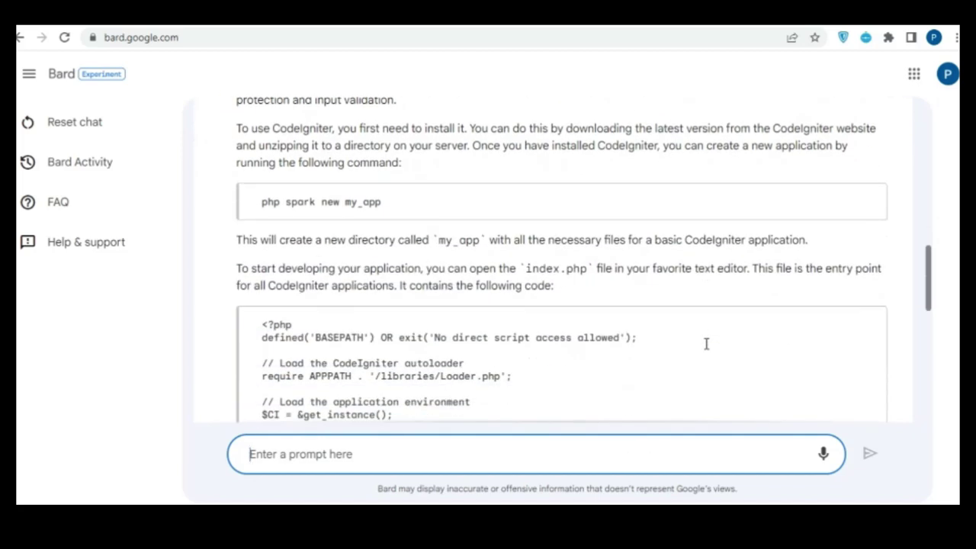
pyautogui.scroll(3, 704, 343)
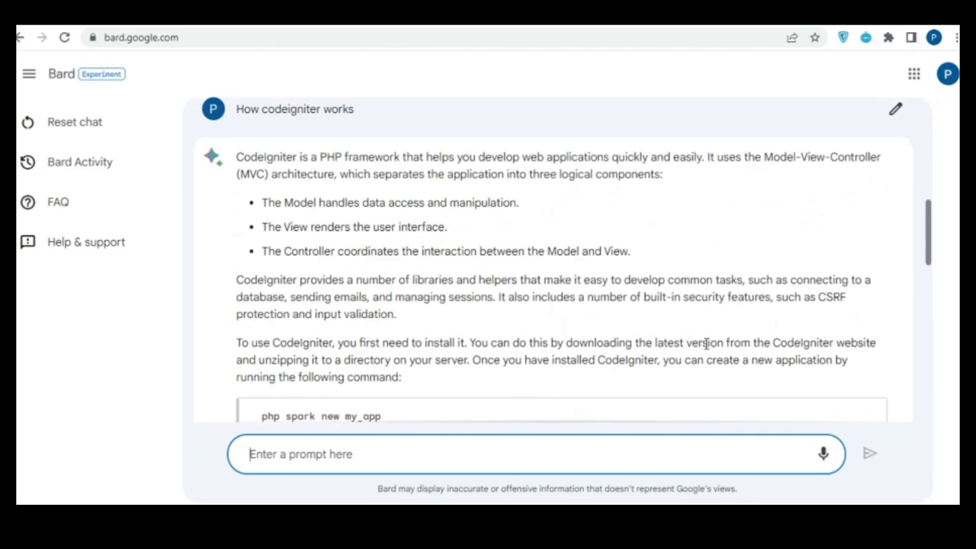
pyautogui.scroll(-6, 706, 344)
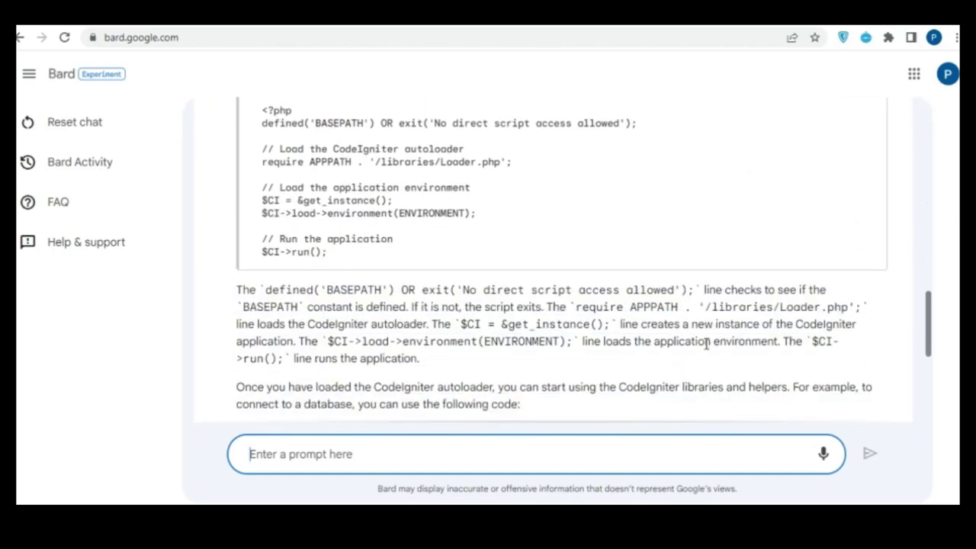
pyautogui.scroll(-3, 706, 345)
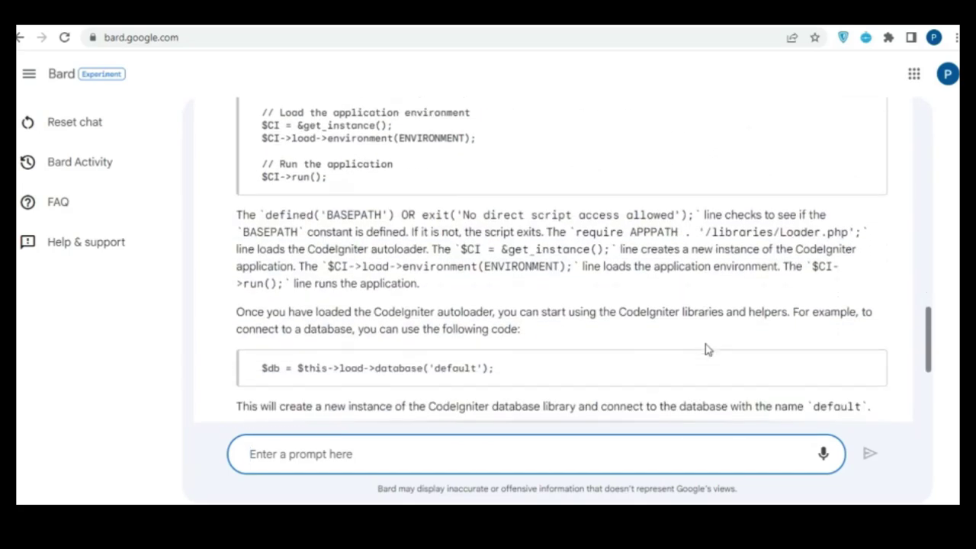
pyautogui.scroll(-1, 706, 349)
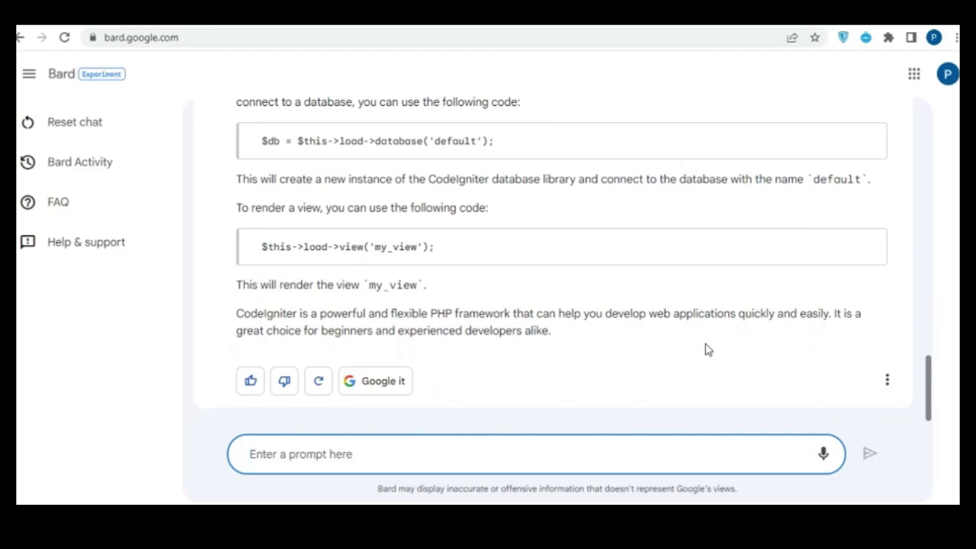
pyautogui.scroll(8, 707, 349)
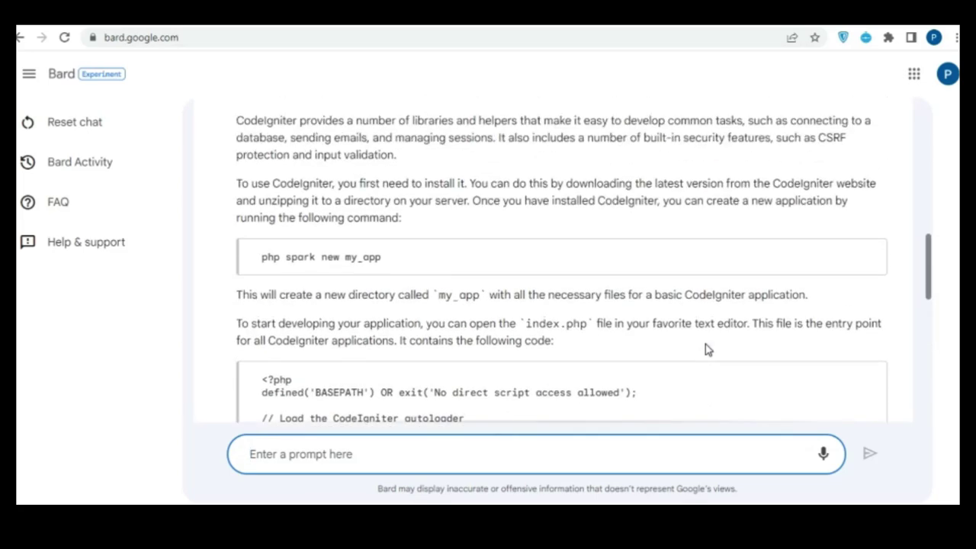
pyautogui.scroll(4, 707, 348)
pyautogui.scroll(-7, 706, 349)
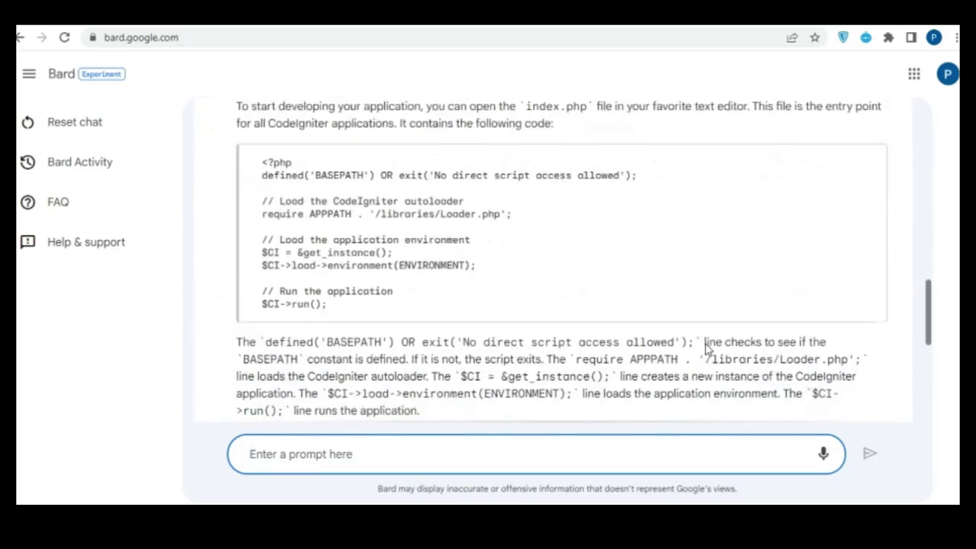
pyautogui.scroll(-5, 707, 349)
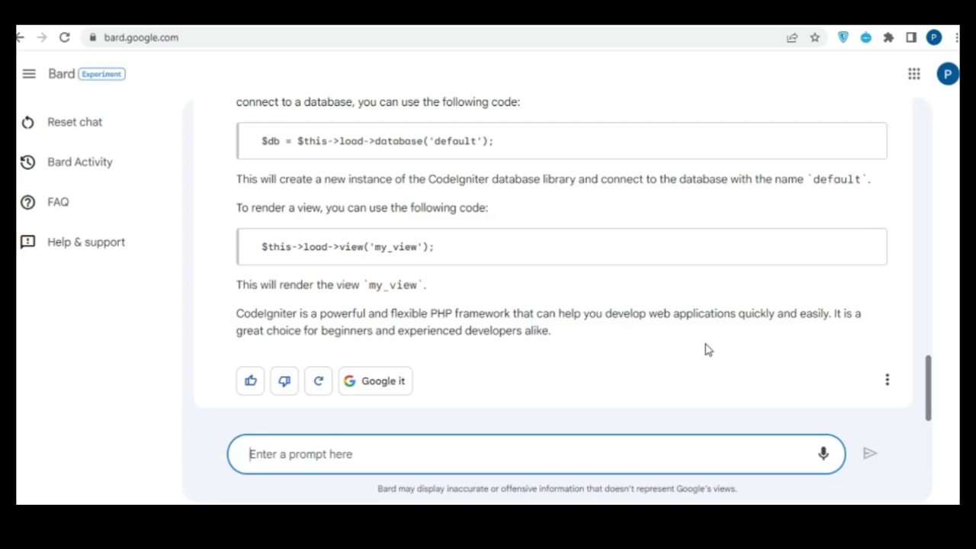
# Ask the chatbot "today trending topic on google" after the CodeIgniter explanation.
pyautogui.write('today ')
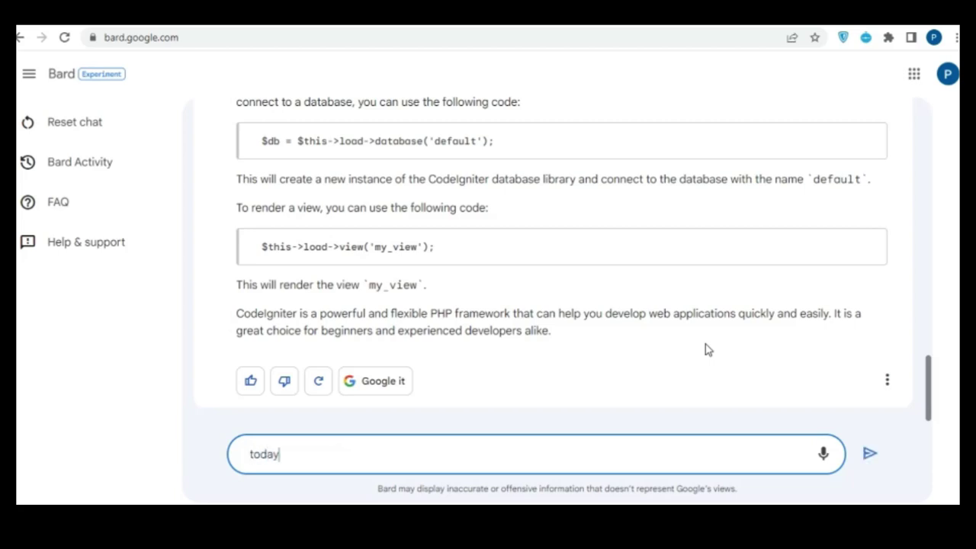
pyautogui.write('trending topin')
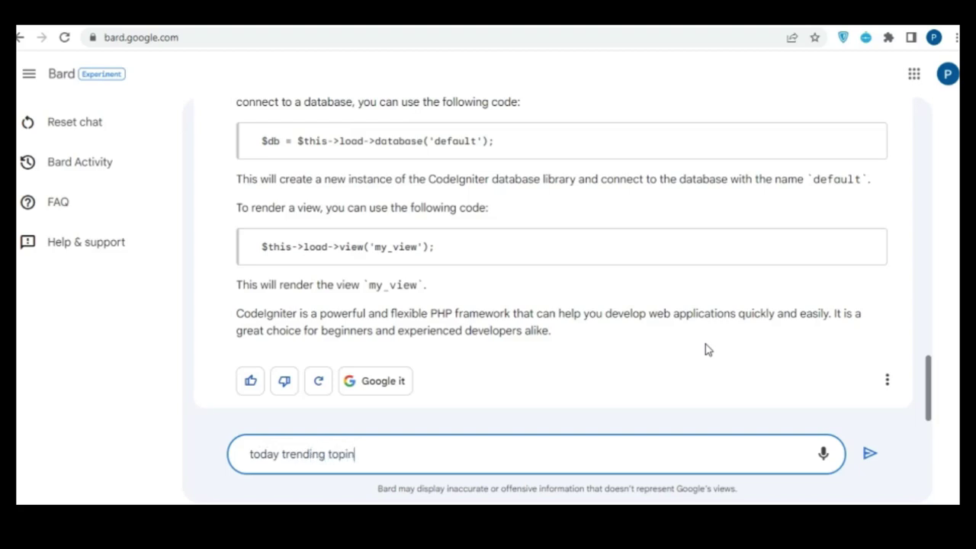
pyautogui.write('c')
pyautogui.press('BackSpace')
pyautogui.press('BackSpace')
pyautogui.write('c on google')
pyautogui.press('Return')
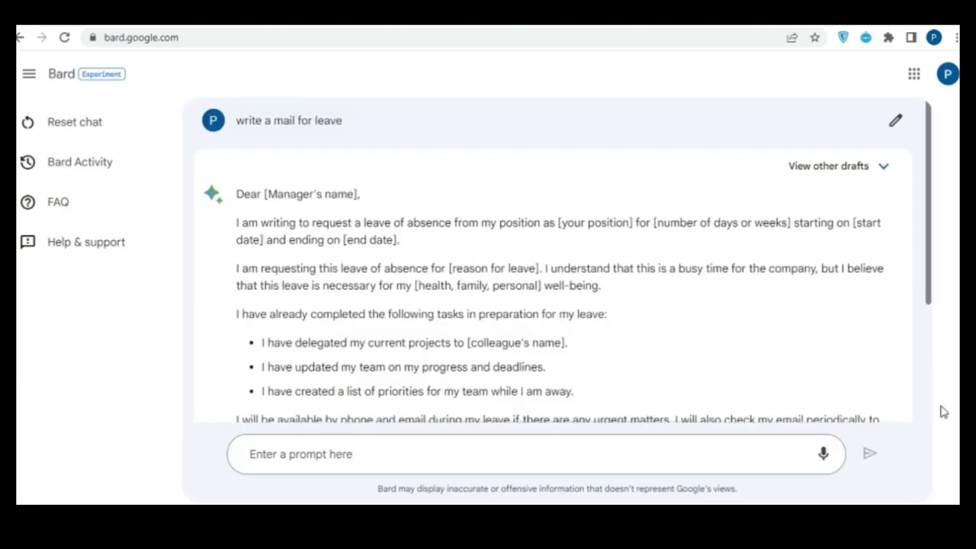
# Review the leave mail draft through its closing and submit the prompt "How codeigniter works".
pyautogui.scroll(-3, 781, 310)
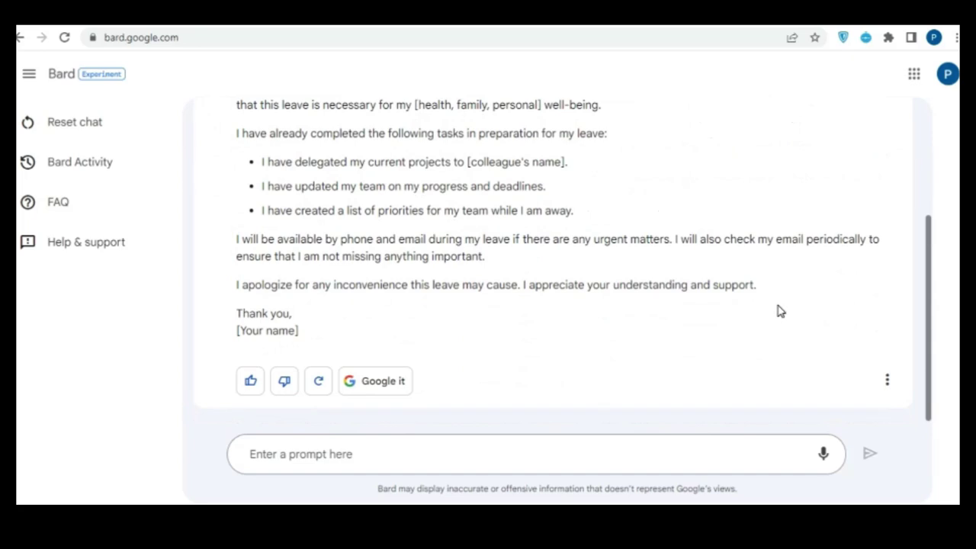
pyautogui.scroll(3, 780, 310)
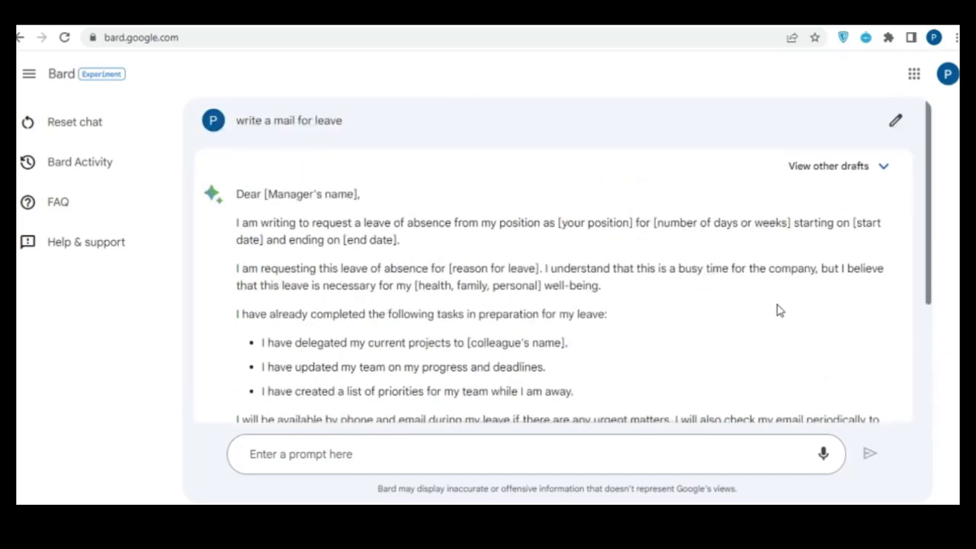
pyautogui.scroll(-3, 781, 310)
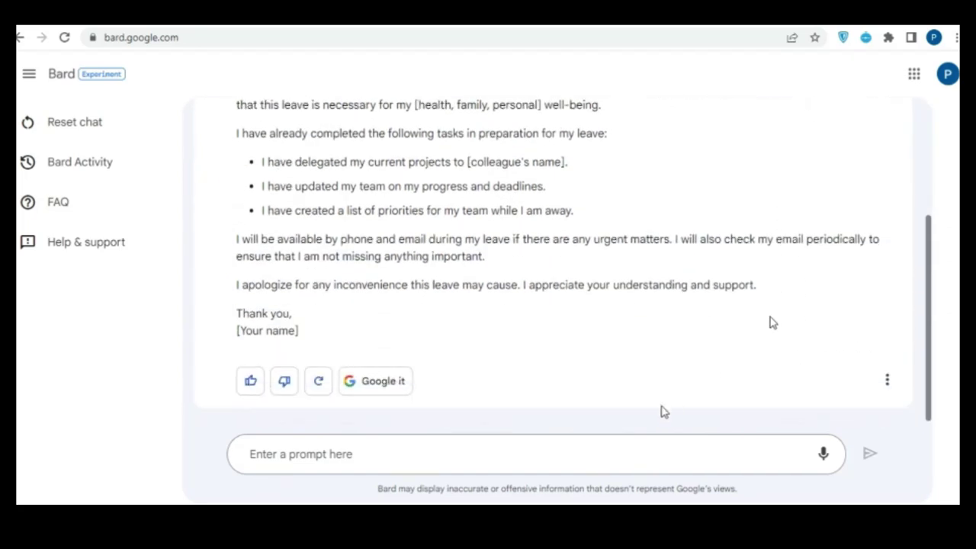
pyautogui.click(656, 455)
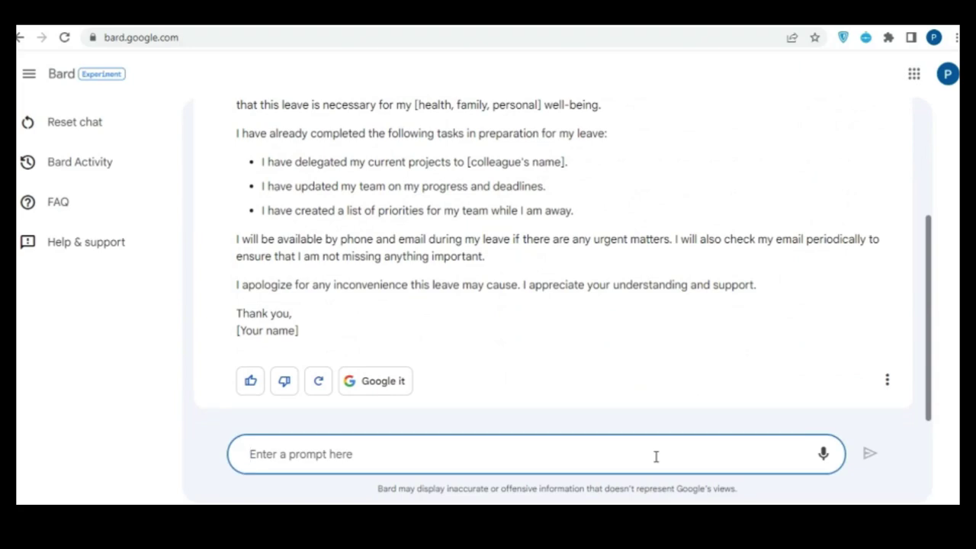
pyautogui.write('How c')
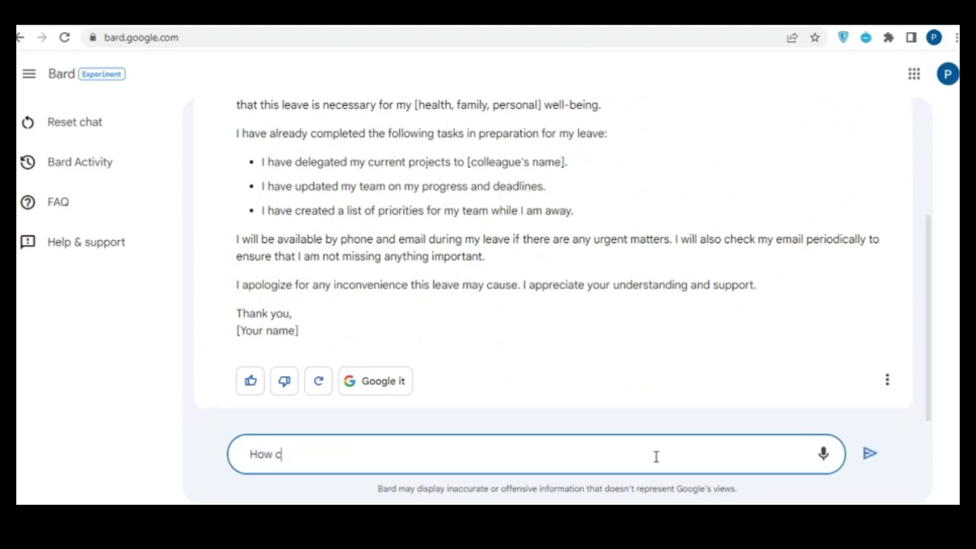
pyautogui.write('odeigniter works')
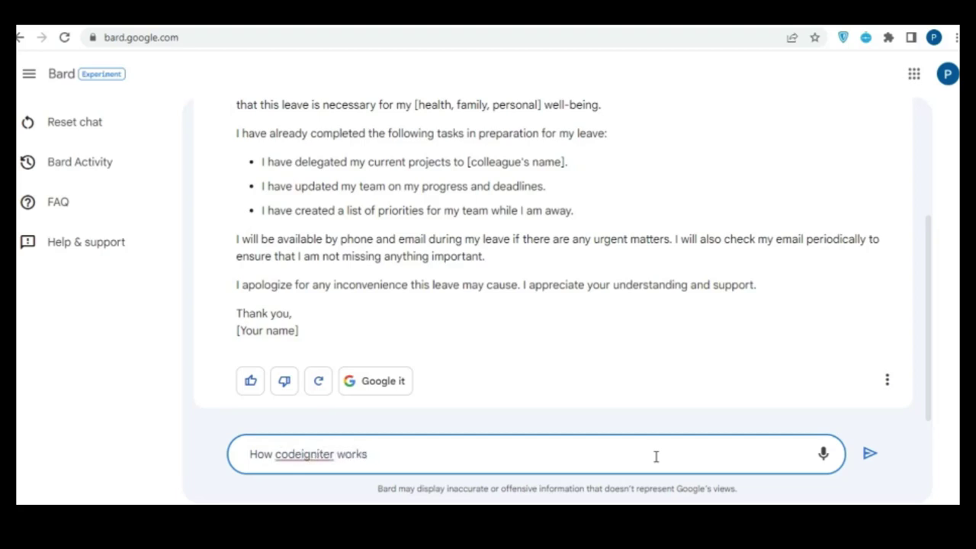
pyautogui.press('Return')
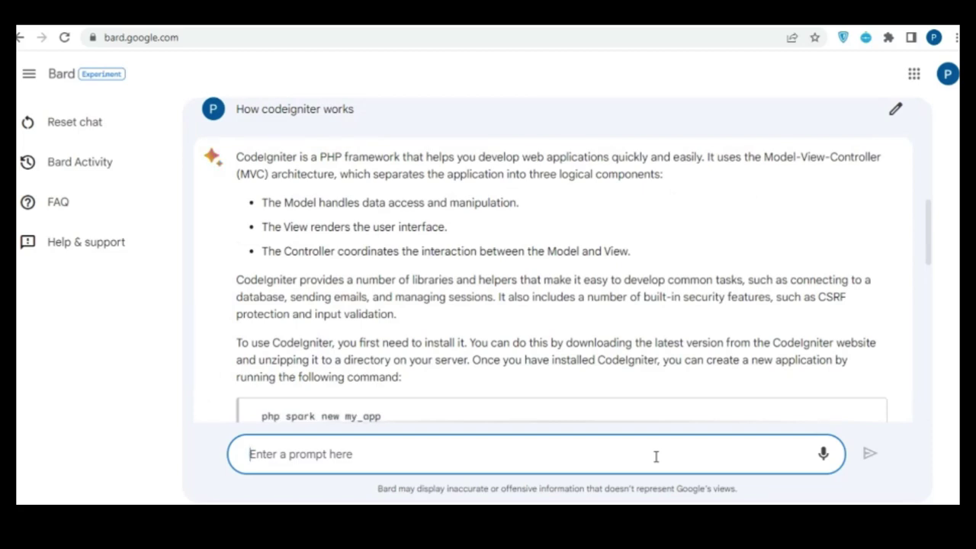
# Read through the CodeIgniter answer, covering the MVC components, php spark command, index.php code, database connection and view rendering.
pyautogui.scroll(-2, 707, 345)
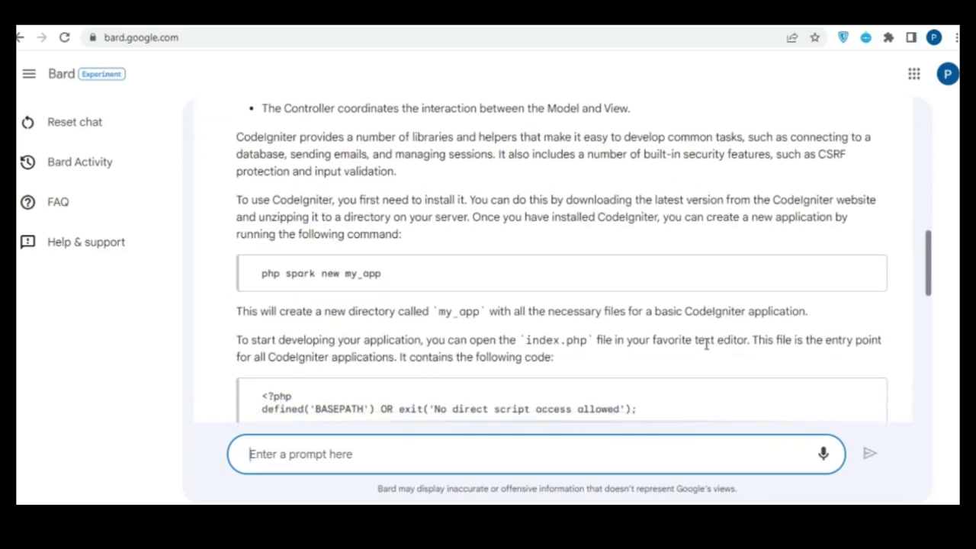
pyautogui.scroll(-1, 704, 343)
pyautogui.scroll(3, 706, 347)
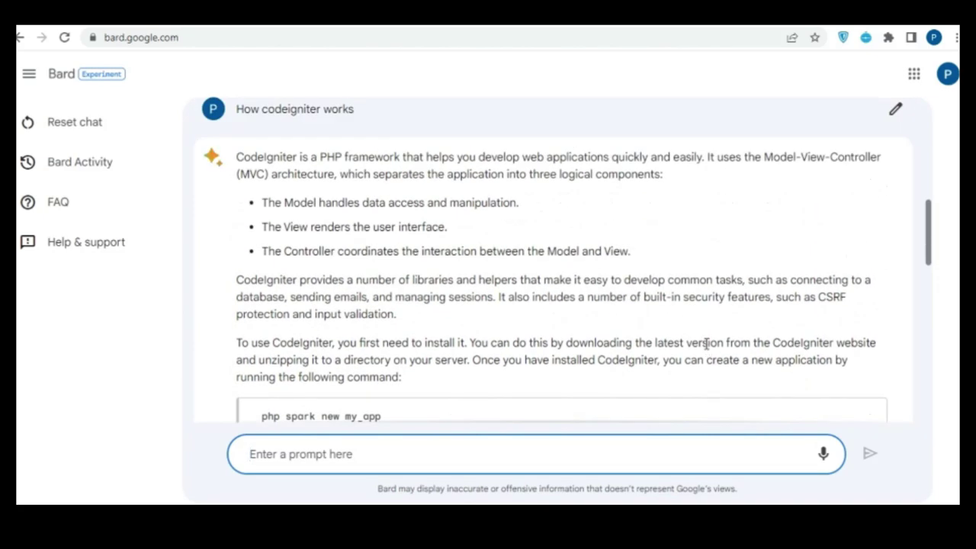
pyautogui.scroll(-5, 706, 345)
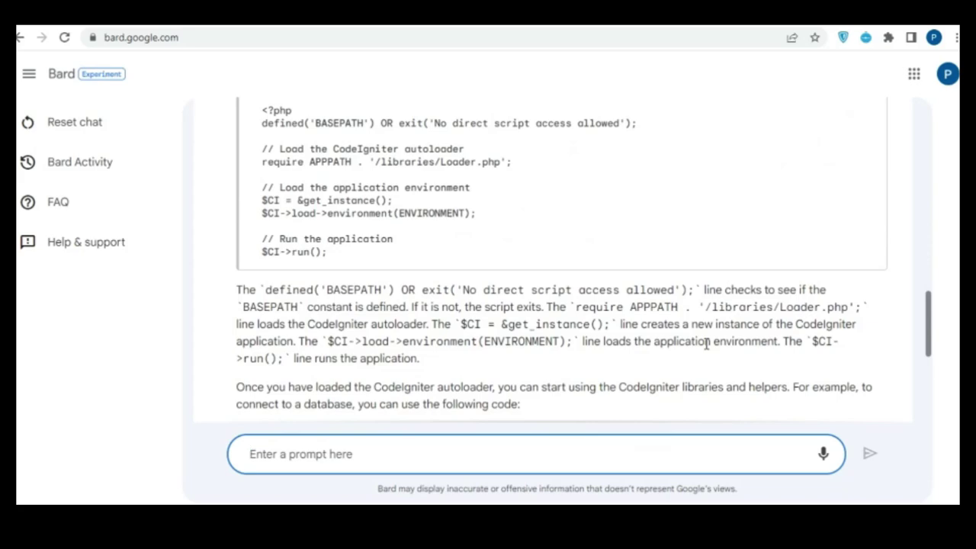
pyautogui.scroll(-3, 706, 345)
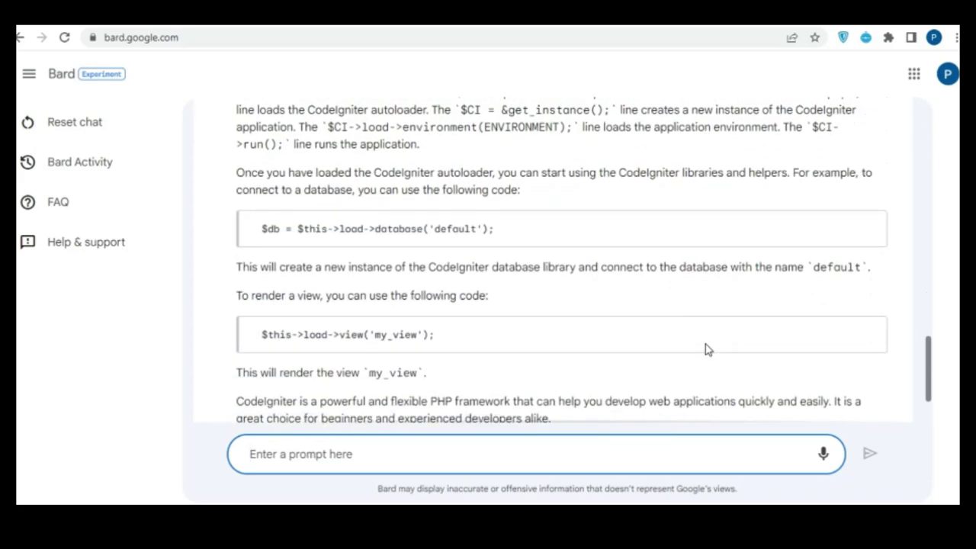
pyautogui.scroll(-1, 707, 349)
pyautogui.scroll(6, 706, 349)
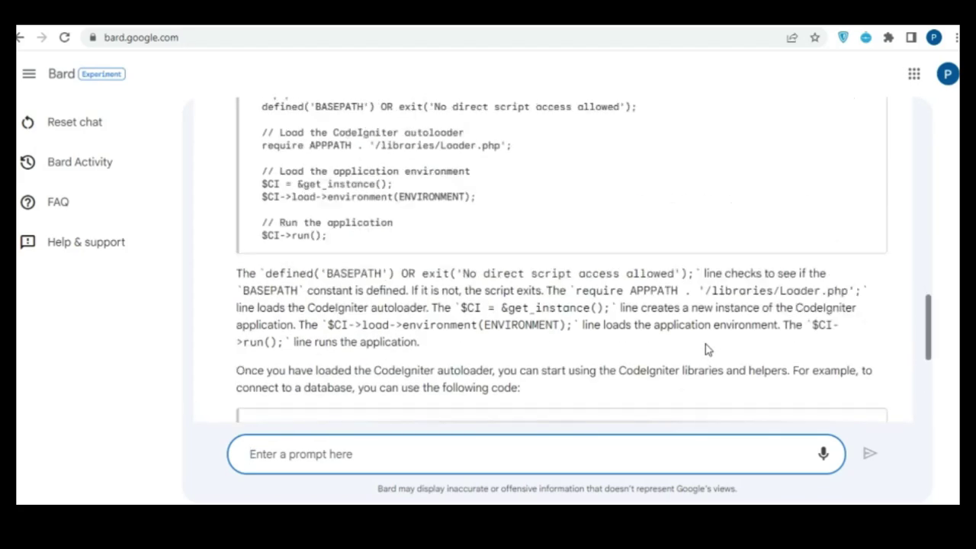
pyautogui.scroll(5, 706, 349)
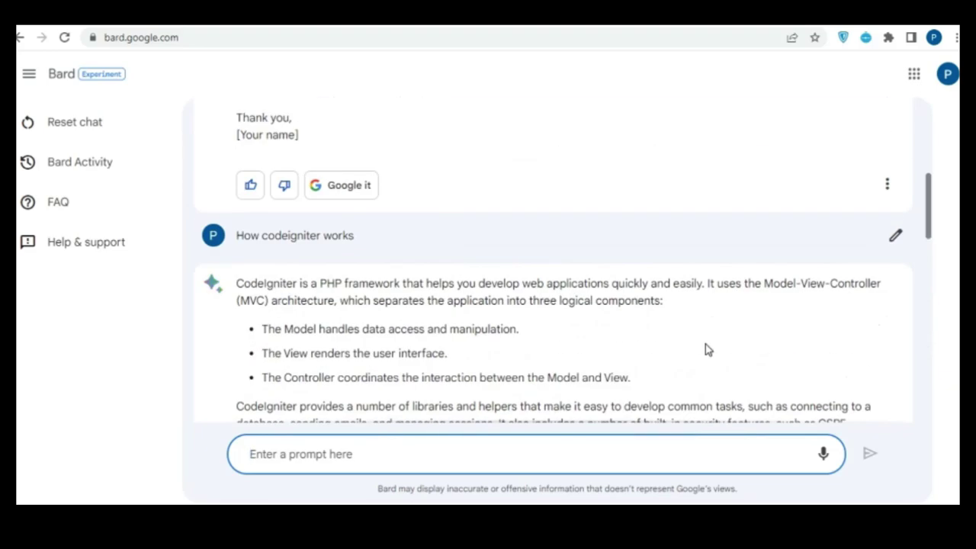
pyautogui.scroll(-2, 706, 349)
pyautogui.scroll(-7, 706, 349)
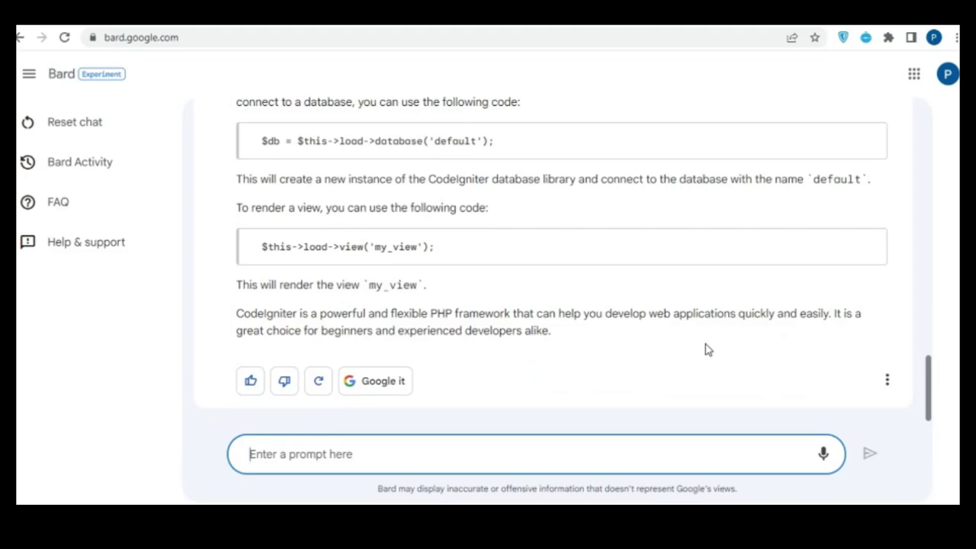
# Submit "today trending topic on google" as the next prompt following the CodeIgniter answer.
pyautogui.write('to')
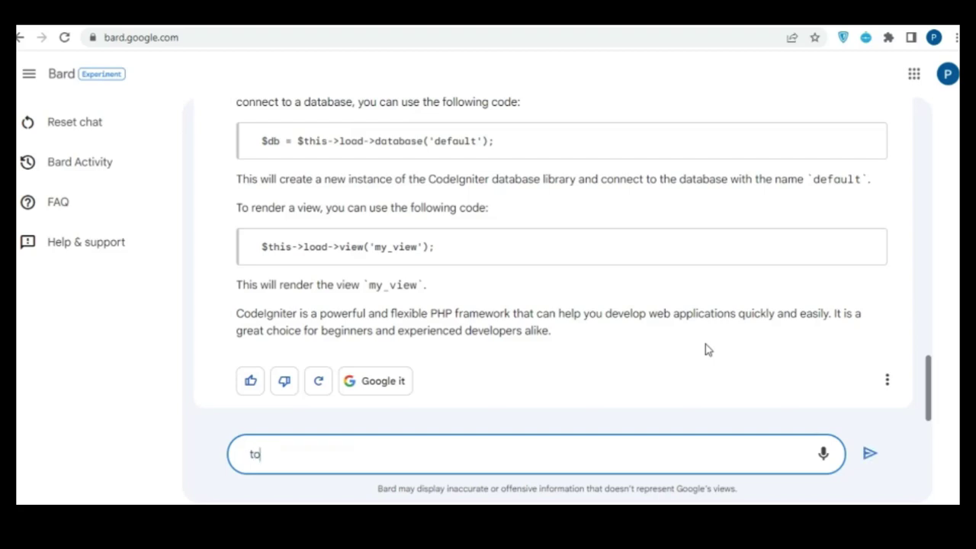
pyautogui.write('day trending topinc')
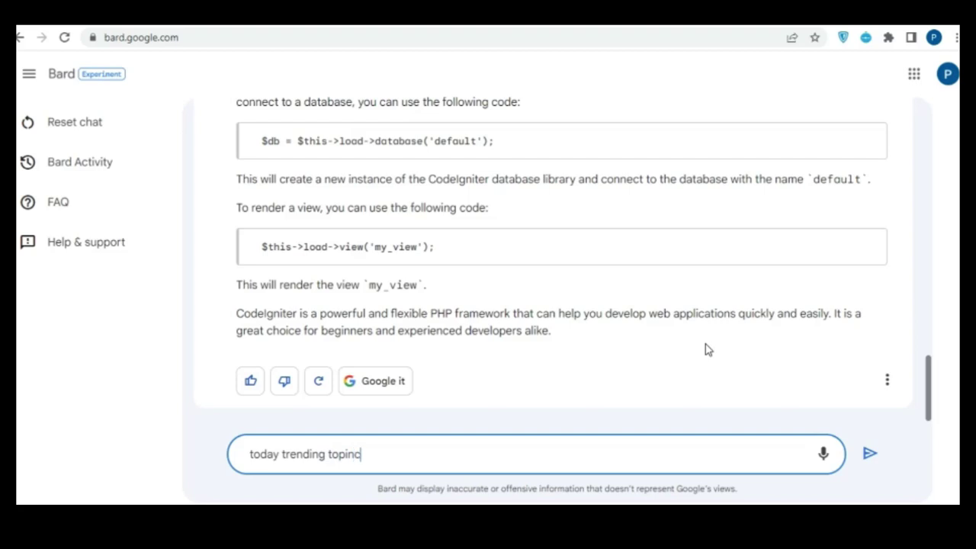
pyautogui.press('BackSpace')
pyautogui.press('BackSpace')
pyautogui.write('c on google')
pyautogui.press('Return')
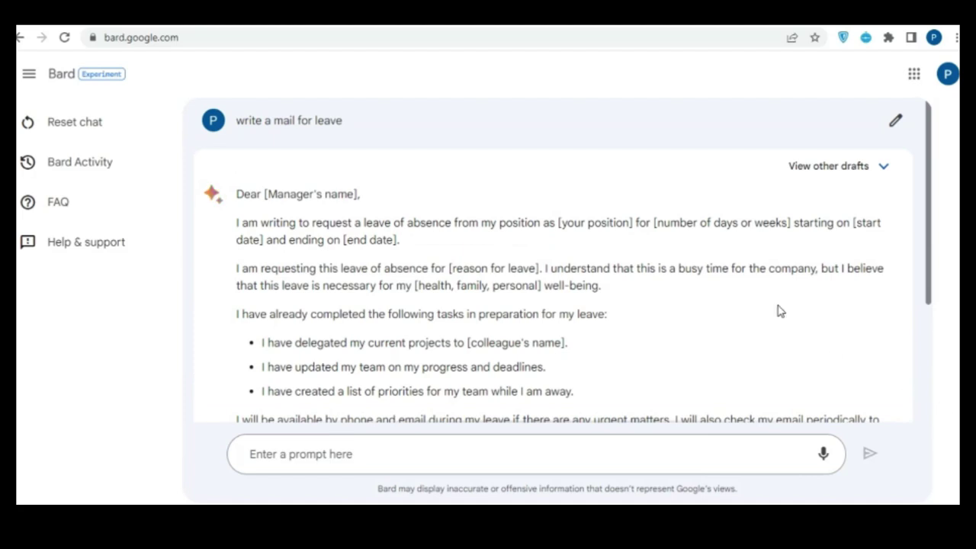
# Look over the whole leave mail draft and ask the chatbot "How codeigniter works".
pyautogui.scroll(-3, 780, 311)
pyautogui.scroll(3, 780, 310)
pyautogui.scroll(-3, 780, 311)
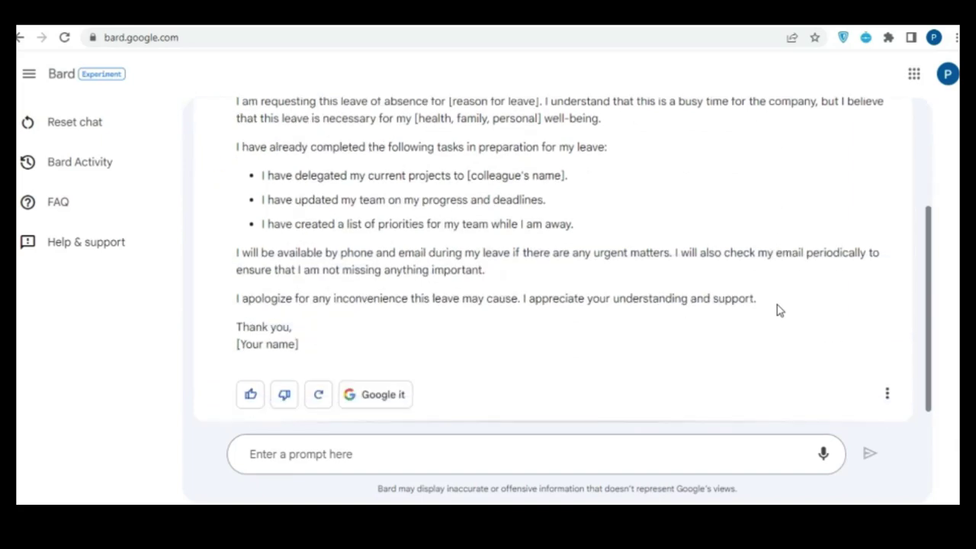
pyautogui.click(656, 456)
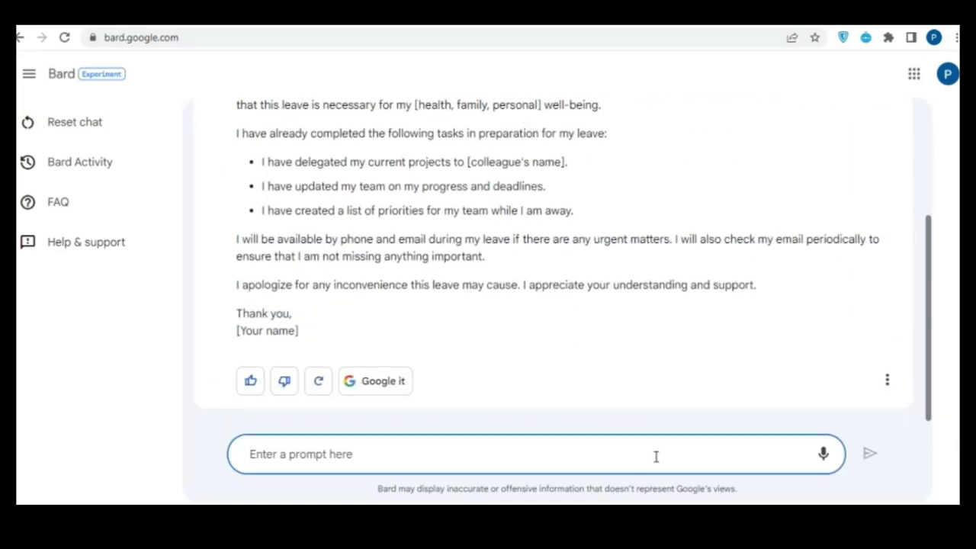
pyautogui.write('Ho')
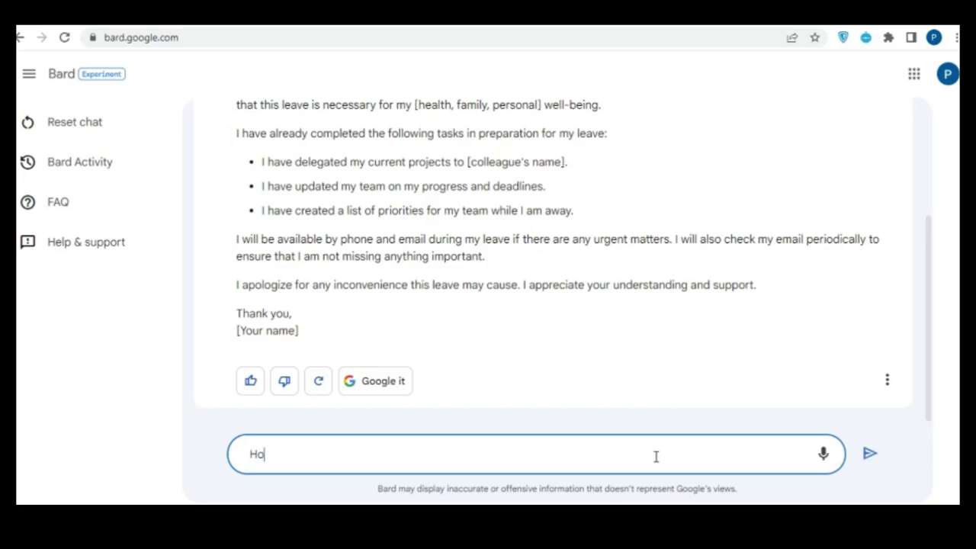
pyautogui.write('w codeigniter work')
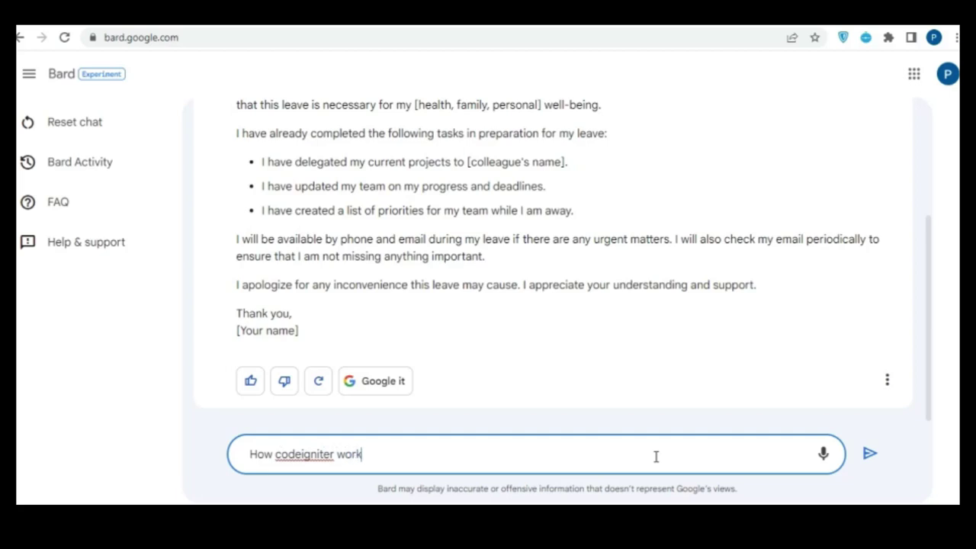
pyautogui.write('s')
pyautogui.press('Return')
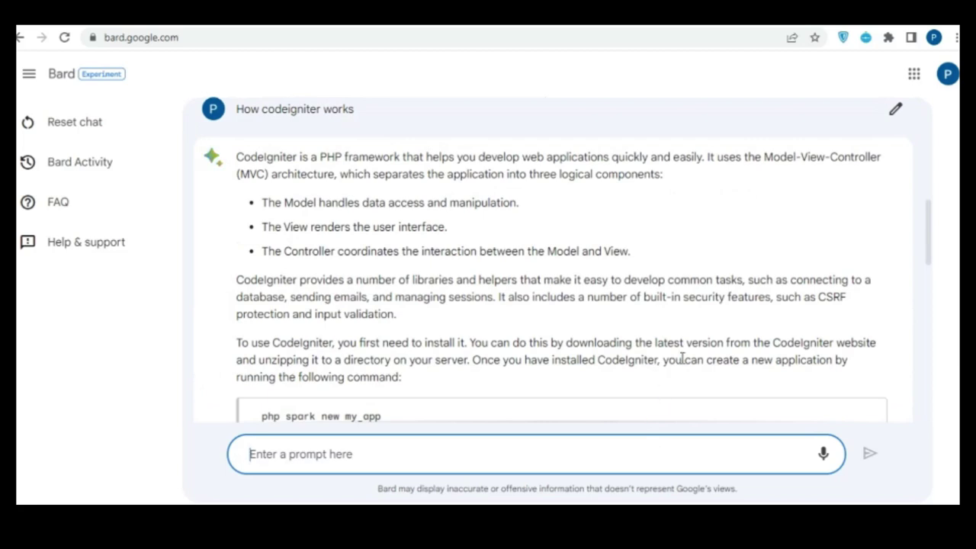
# Examine the CodeIgniter explanation from the MVC overview and installation through the index.php, database and view code.
pyautogui.scroll(-2, 706, 344)
pyautogui.scroll(-1, 707, 344)
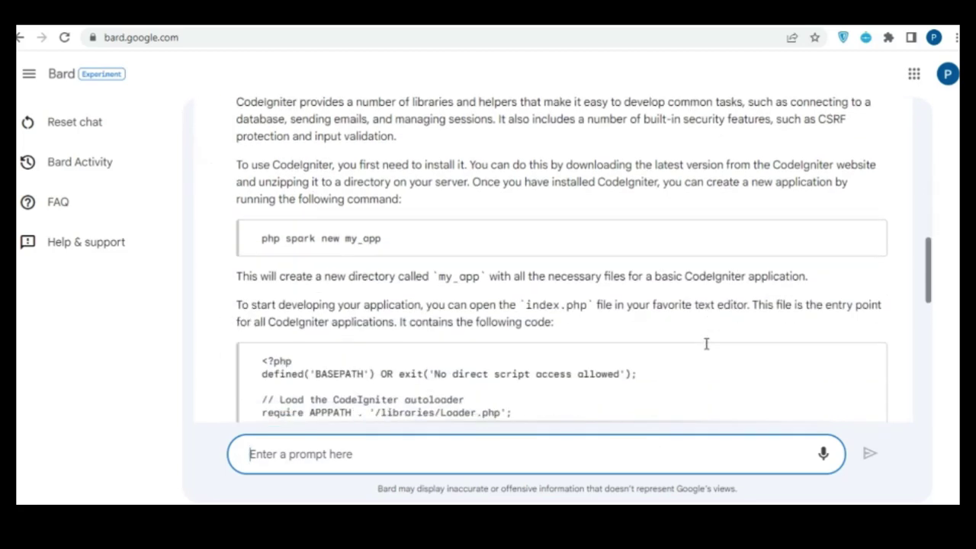
pyautogui.scroll(2, 706, 349)
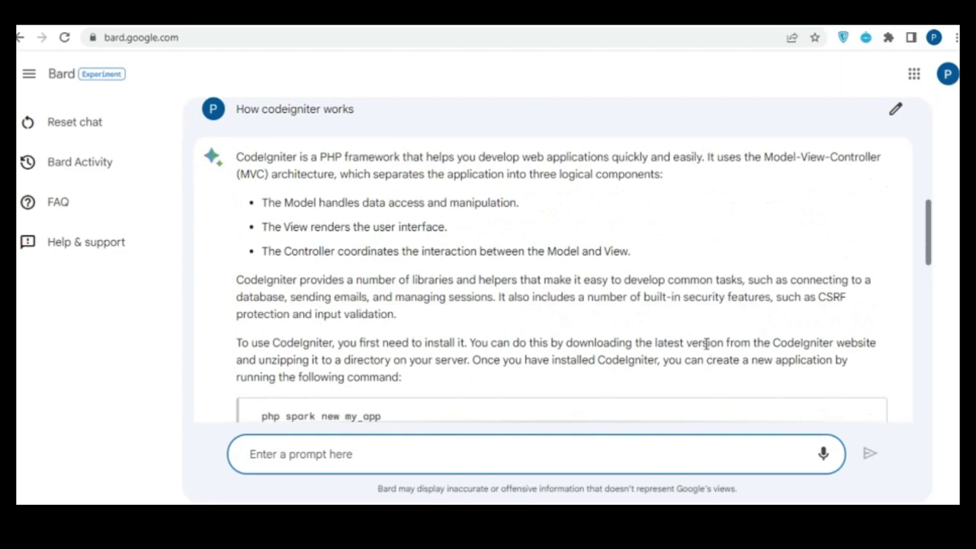
pyautogui.scroll(-5, 707, 344)
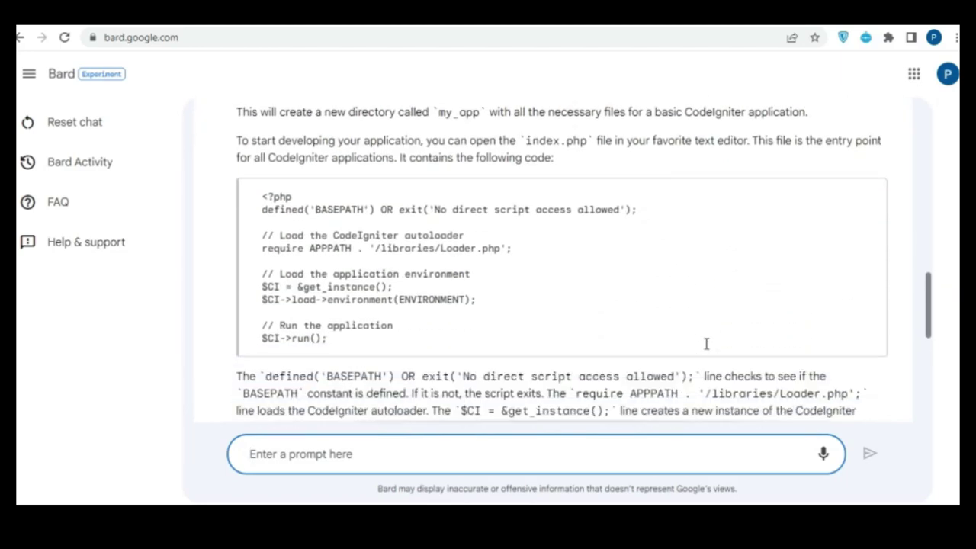
pyautogui.scroll(-3, 707, 344)
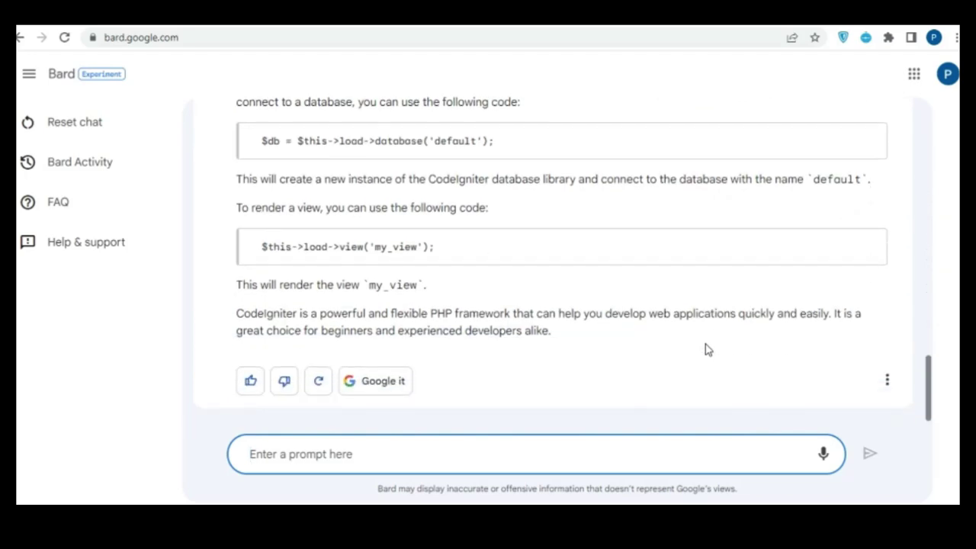
pyautogui.scroll(10, 707, 349)
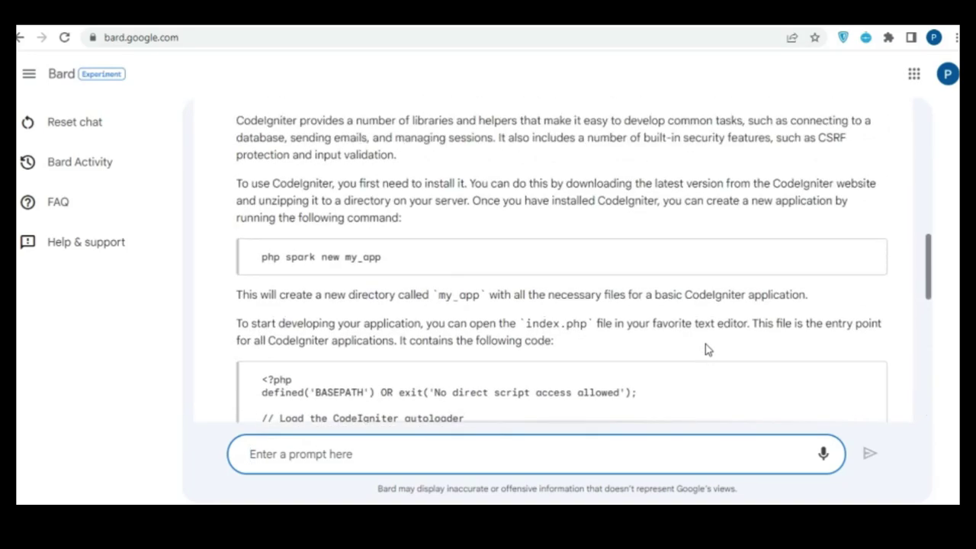
pyautogui.scroll(-6, 707, 349)
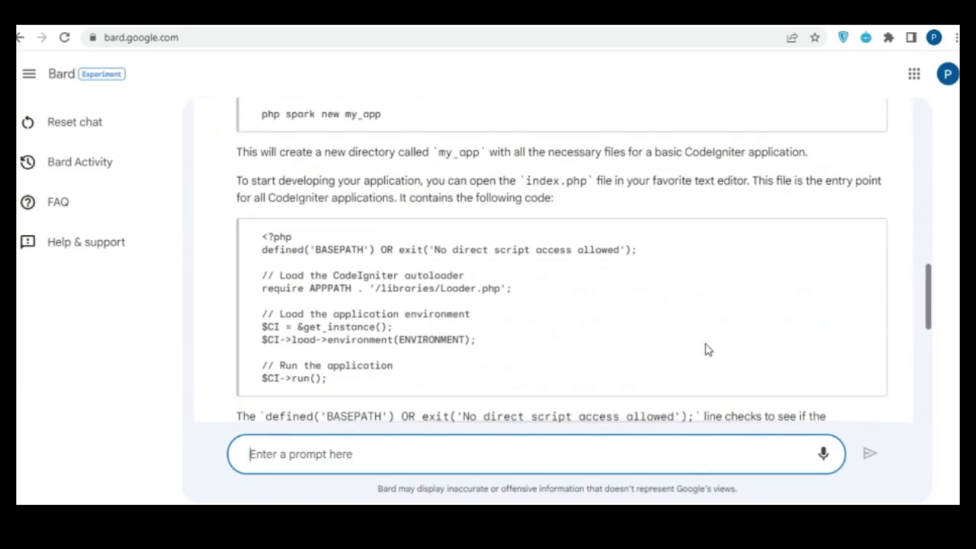
pyautogui.scroll(-3, 707, 349)
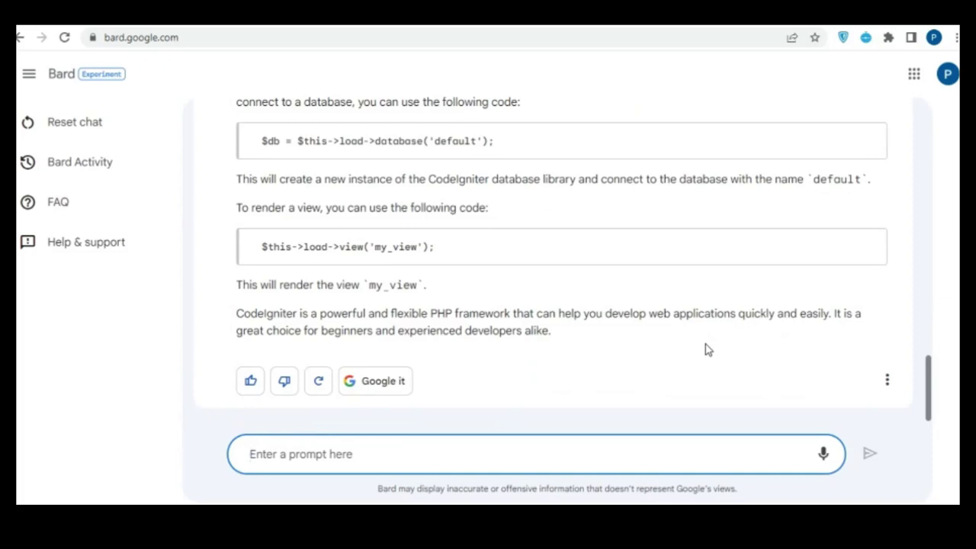
# Send the chatbot the prompt "today trending topic on google" below the CodeIgniter answer.
pyautogui.write('toda')
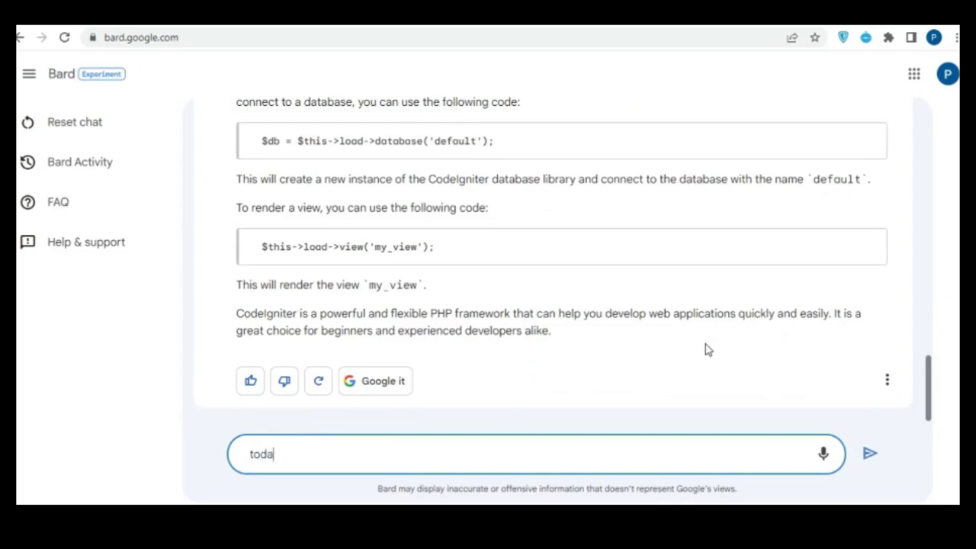
pyautogui.write('y trending topin')
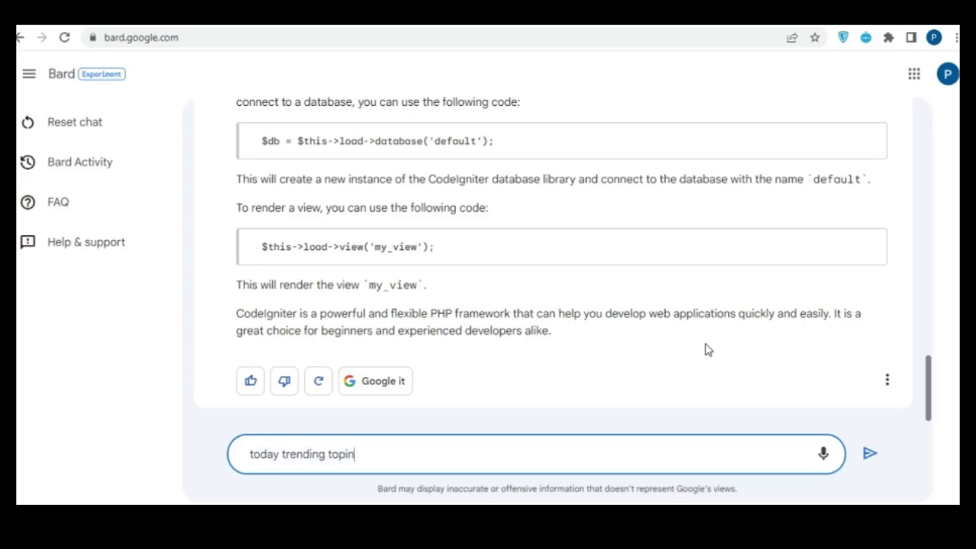
pyautogui.write('c')
pyautogui.press('BackSpace')
pyautogui.press('BackSpace')
pyautogui.write('c on google')
pyautogui.press('Return')
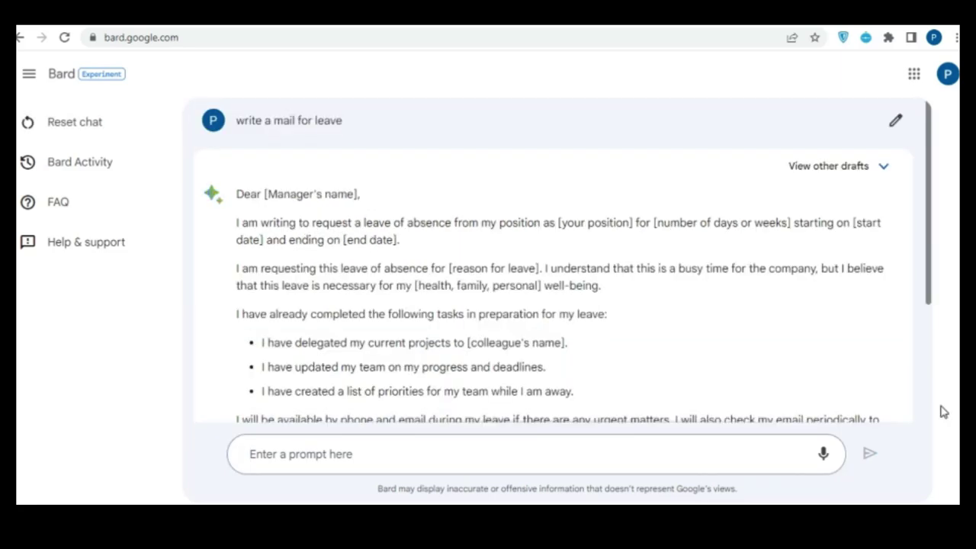
# Read through the leave mail draft to its sign-off and ask the chatbot "How codeigniter works".
pyautogui.scroll(-3, 780, 310)
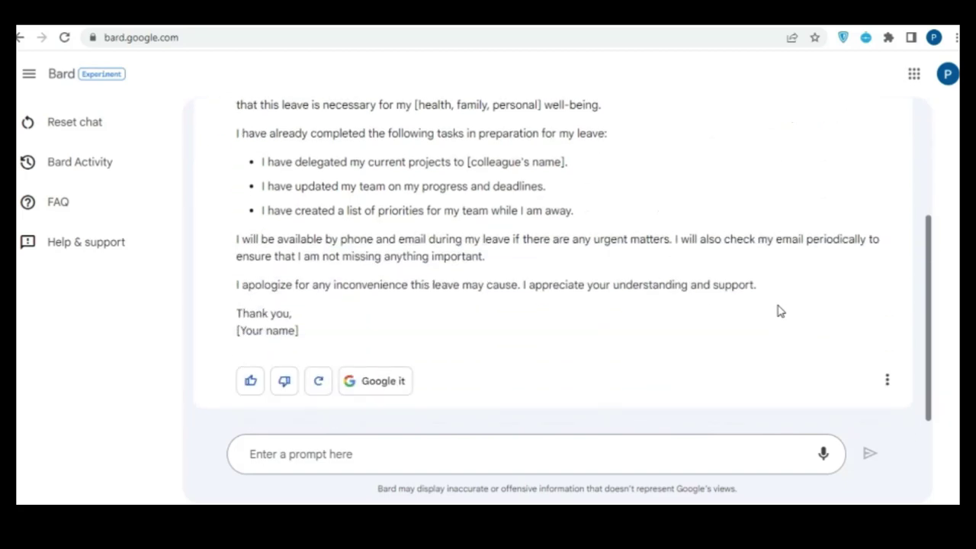
pyautogui.scroll(3, 779, 310)
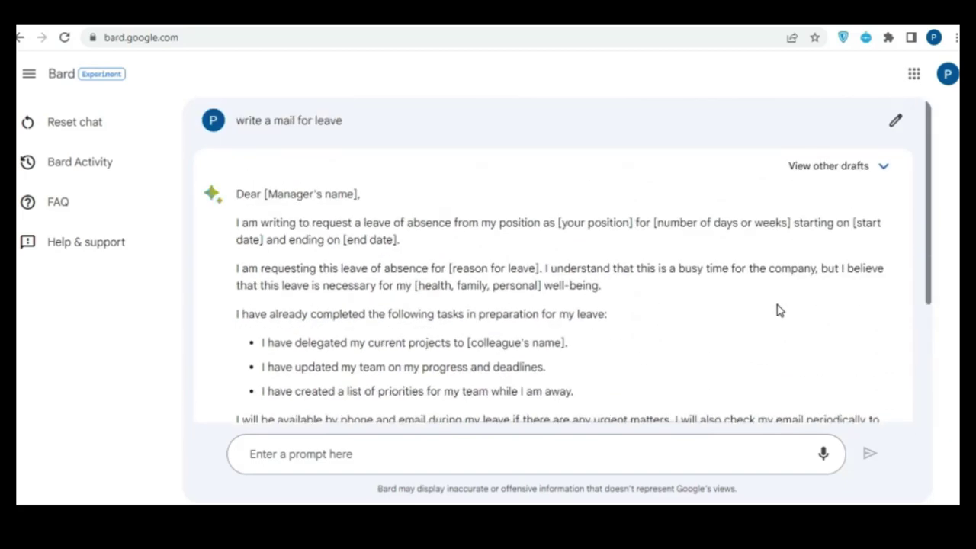
pyautogui.scroll(-3, 780, 311)
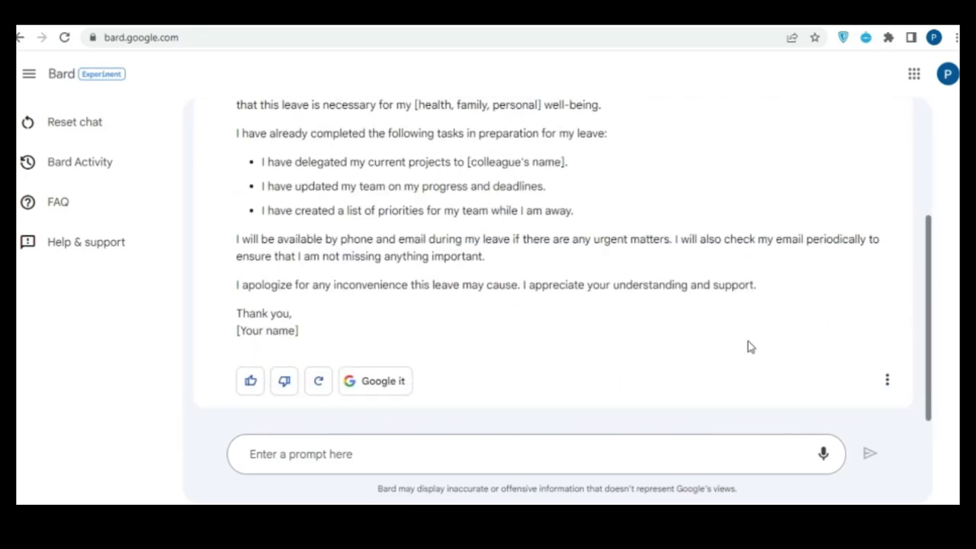
pyautogui.click(655, 455)
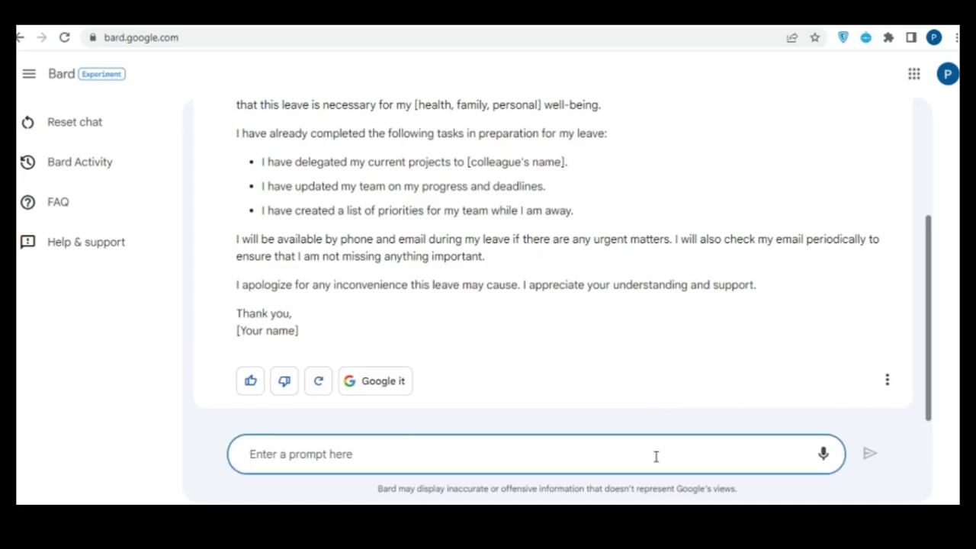
pyautogui.write('How c')
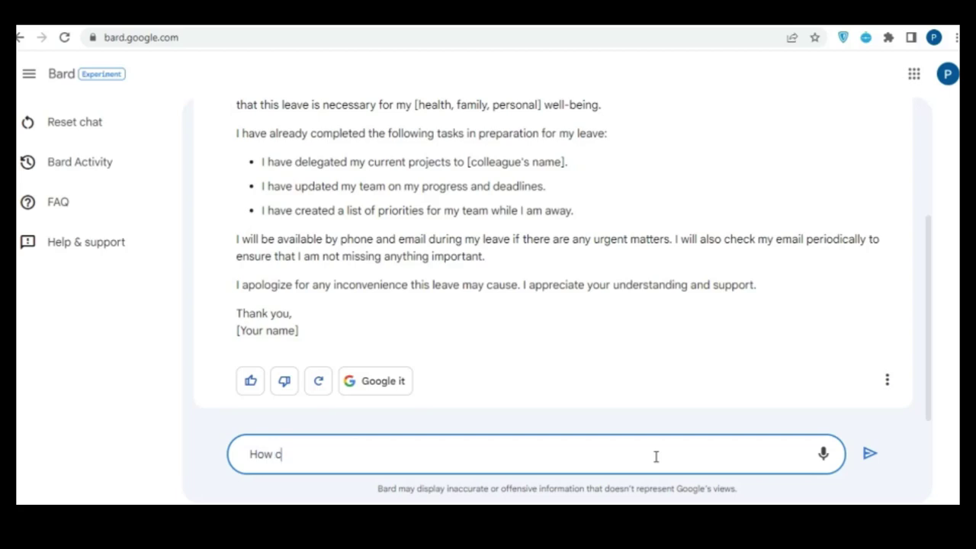
pyautogui.write('odeigniter works')
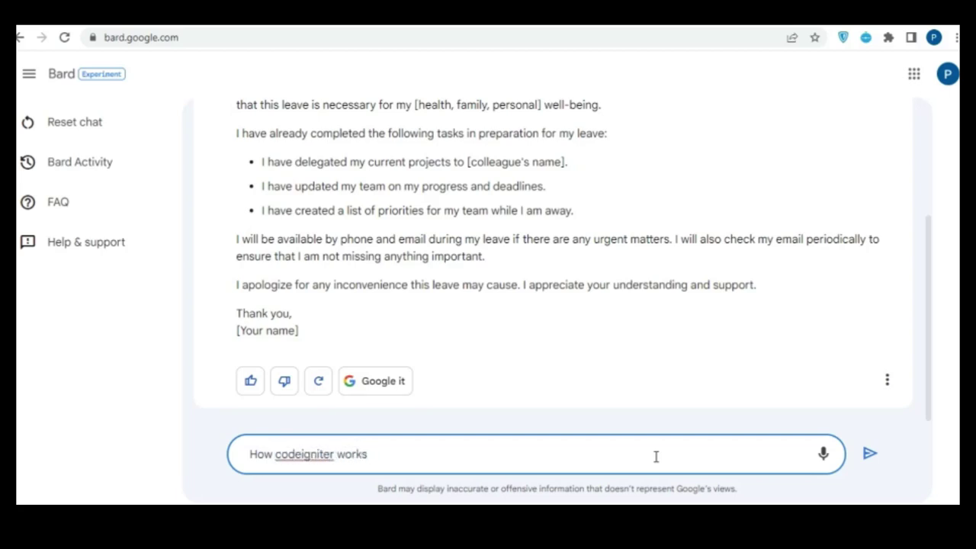
pyautogui.press('Return')
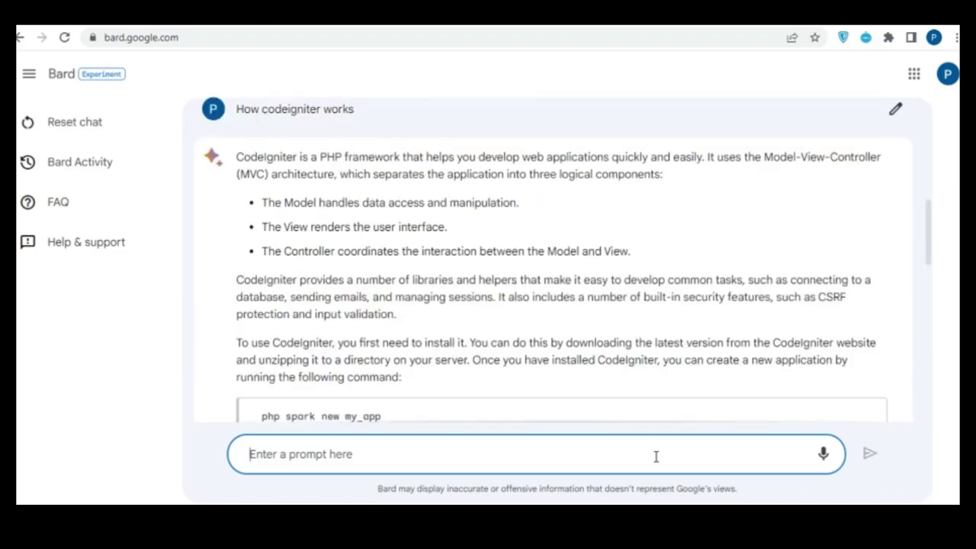
# Examine the CodeIgniter answer from the MVC components and installation command to the index.php, database and view code.
pyautogui.scroll(-2, 706, 344)
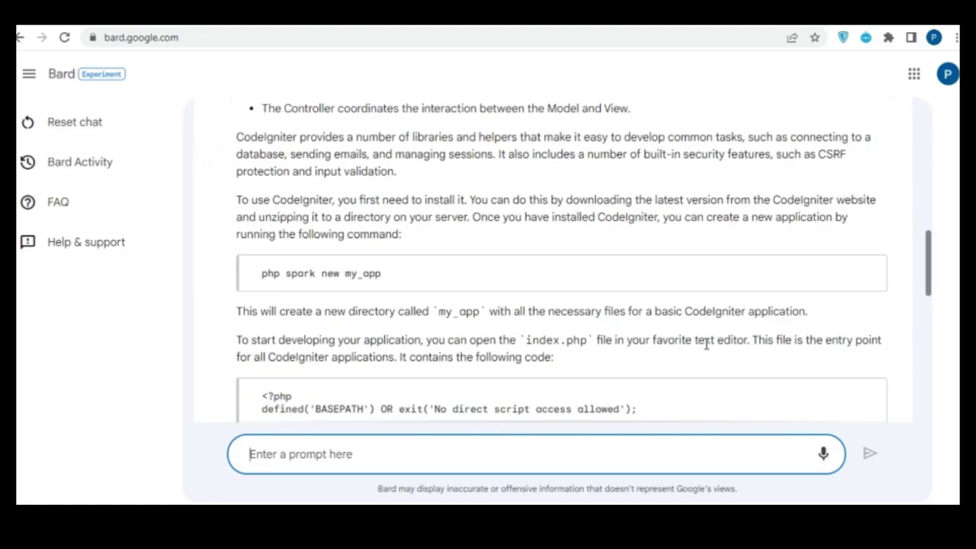
pyautogui.scroll(-1, 706, 344)
pyautogui.scroll(3, 705, 347)
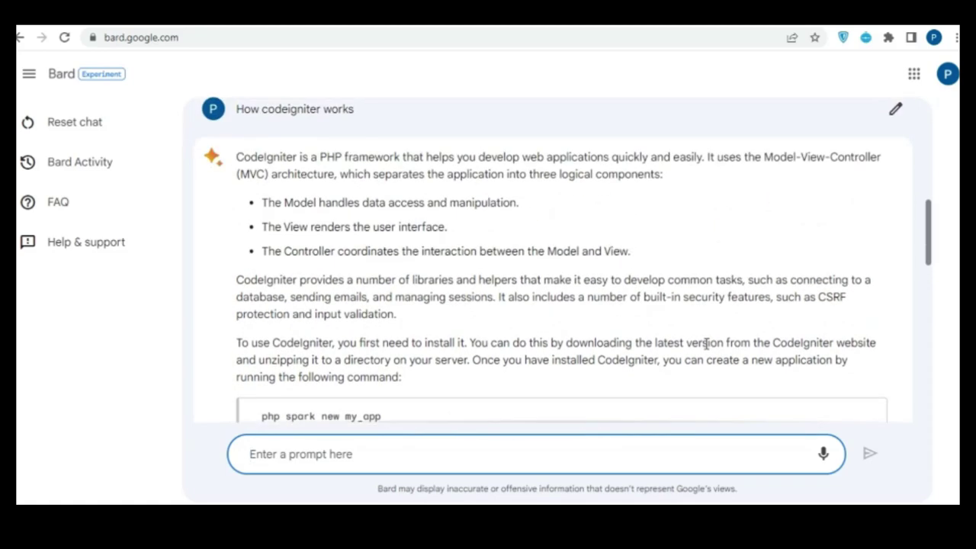
pyautogui.scroll(-6, 707, 344)
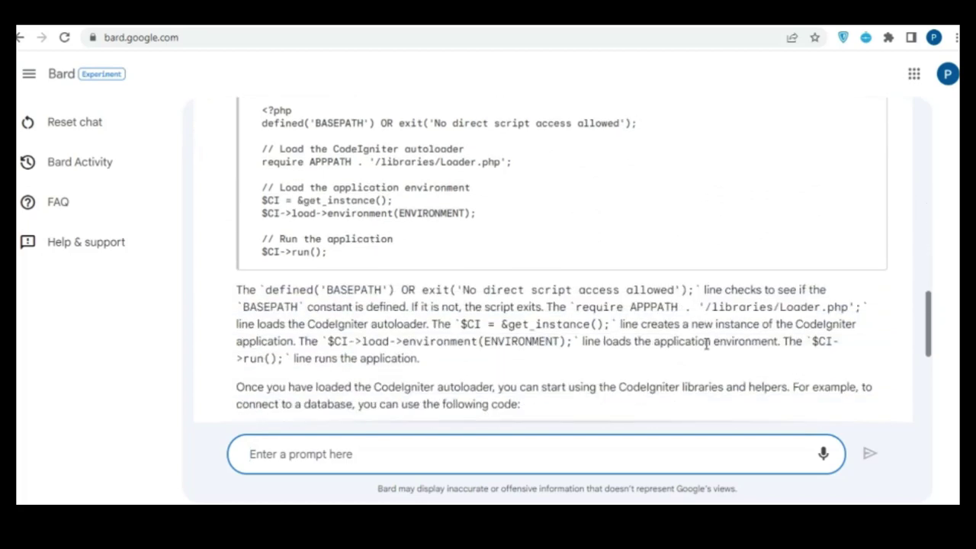
pyautogui.scroll(-3, 707, 344)
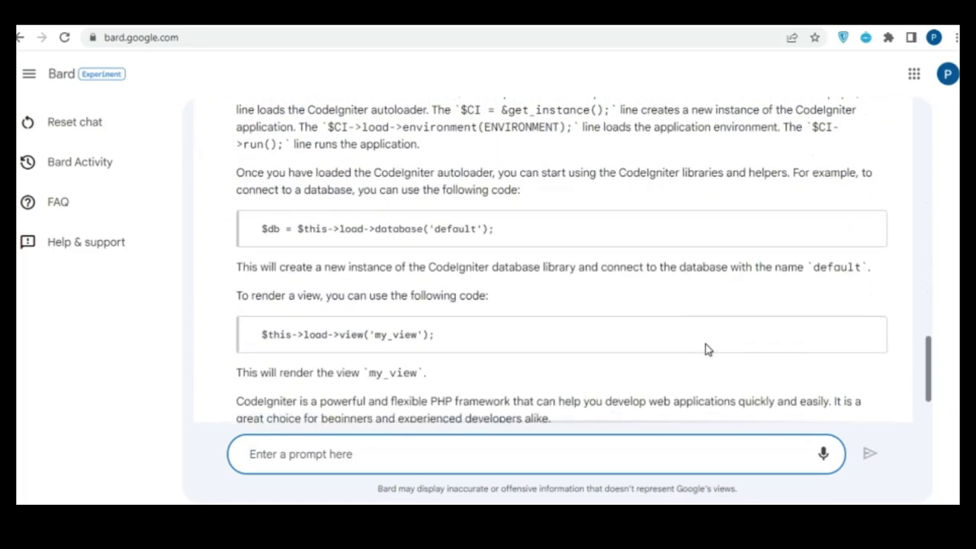
pyautogui.scroll(-1, 706, 348)
pyautogui.scroll(10, 705, 348)
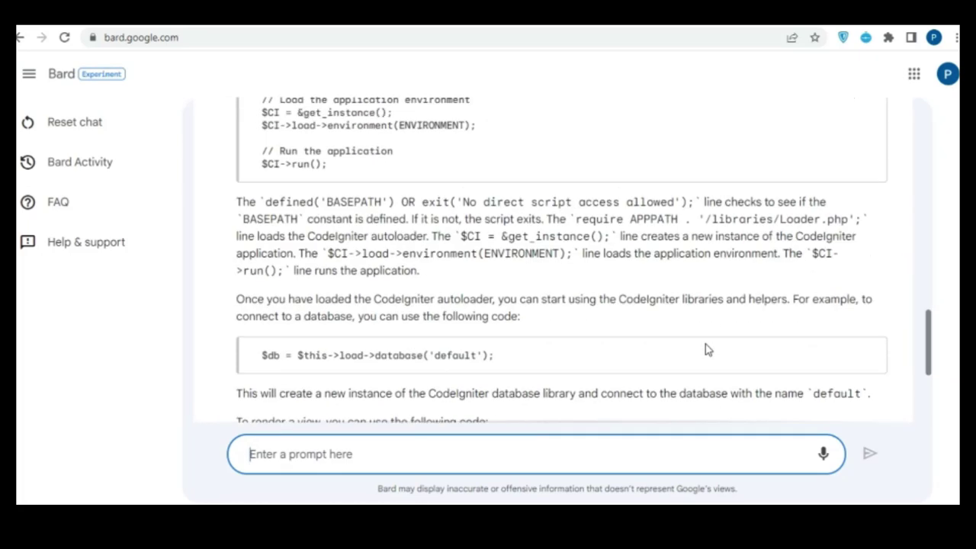
pyautogui.scroll(1, 705, 348)
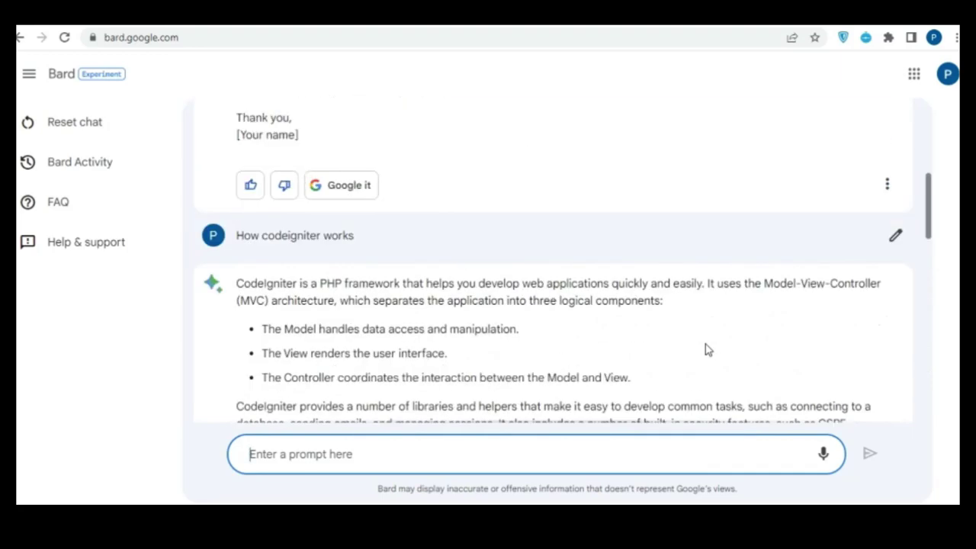
pyautogui.scroll(-9, 705, 349)
pyautogui.scroll(-3, 705, 349)
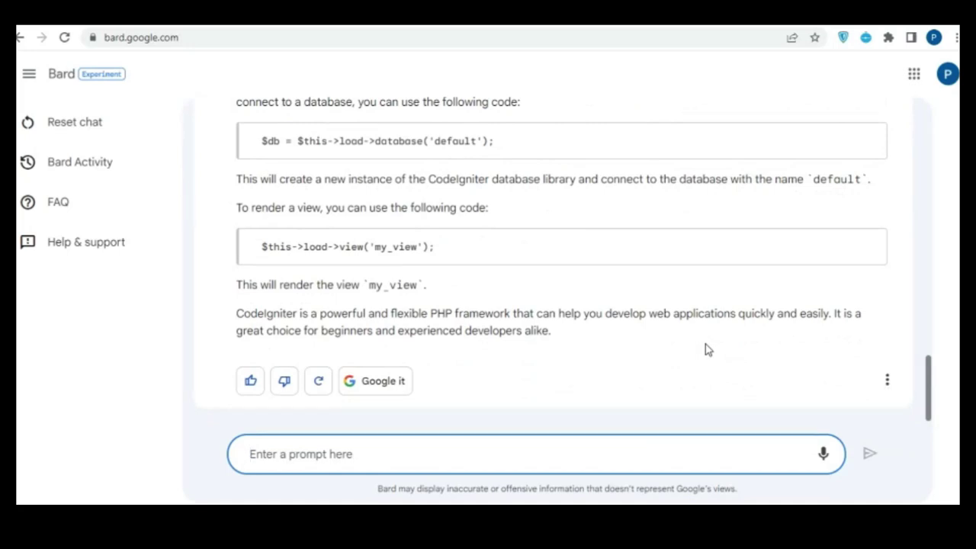
# Send the prompt "today trending topic on google" following the CodeIgniter explanation.
pyautogui.write('t')
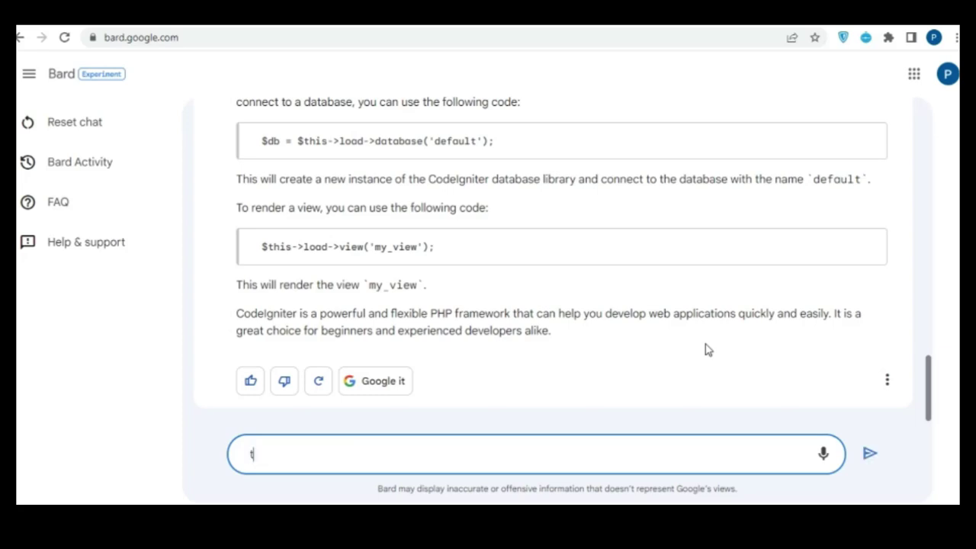
pyautogui.write('oday trending')
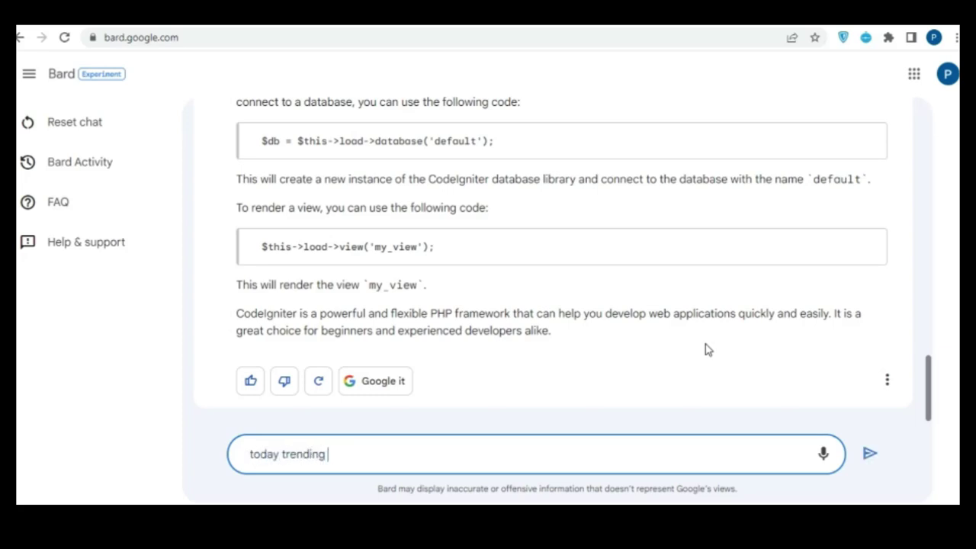
pyautogui.write(' topinc')
pyautogui.press('BackSpace')
pyautogui.write('on google')
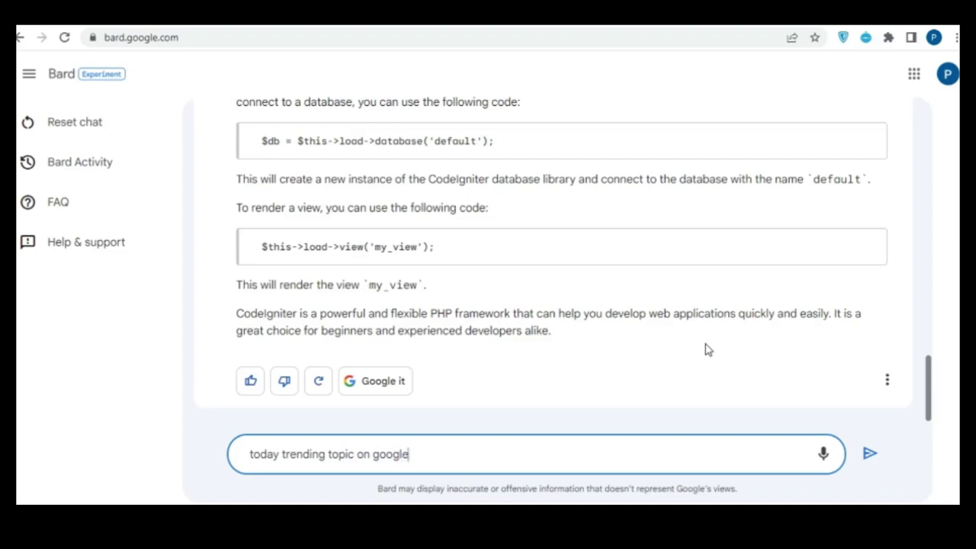
pyautogui.press('Return')
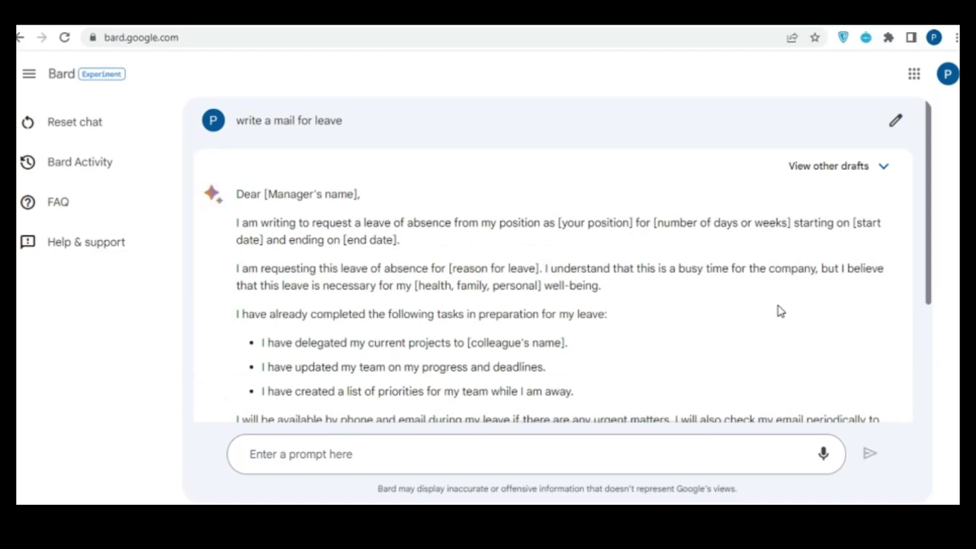
# Review the generated leave mail in full and submit "How codeigniter works" as the next prompt.
pyautogui.scroll(-3, 778, 312)
pyautogui.scroll(3, 780, 310)
pyautogui.scroll(-3, 778, 310)
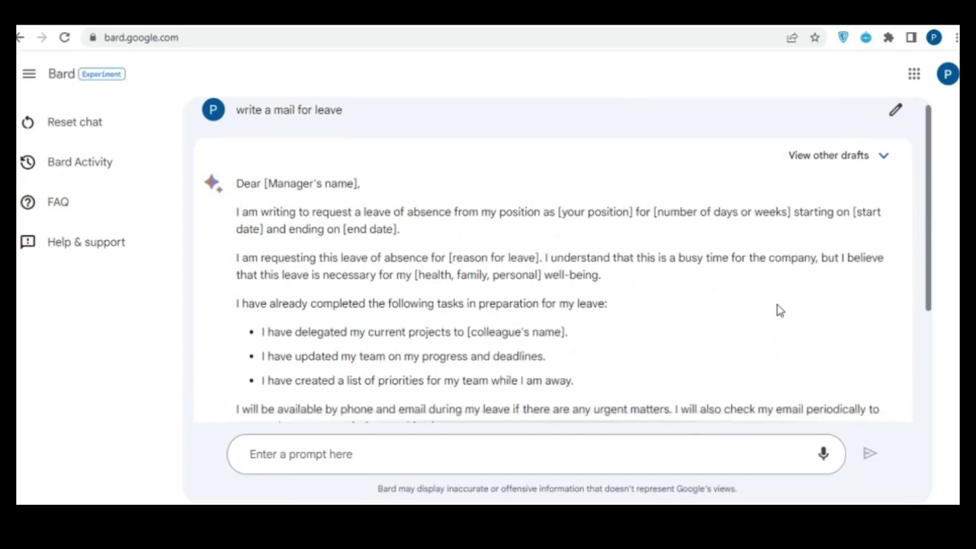
pyautogui.click(656, 453)
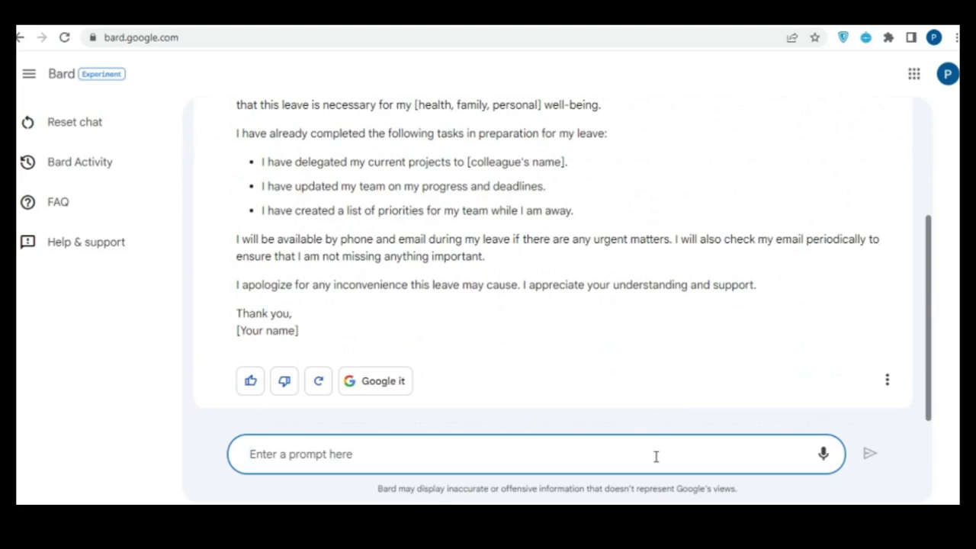
pyautogui.write('Ho')
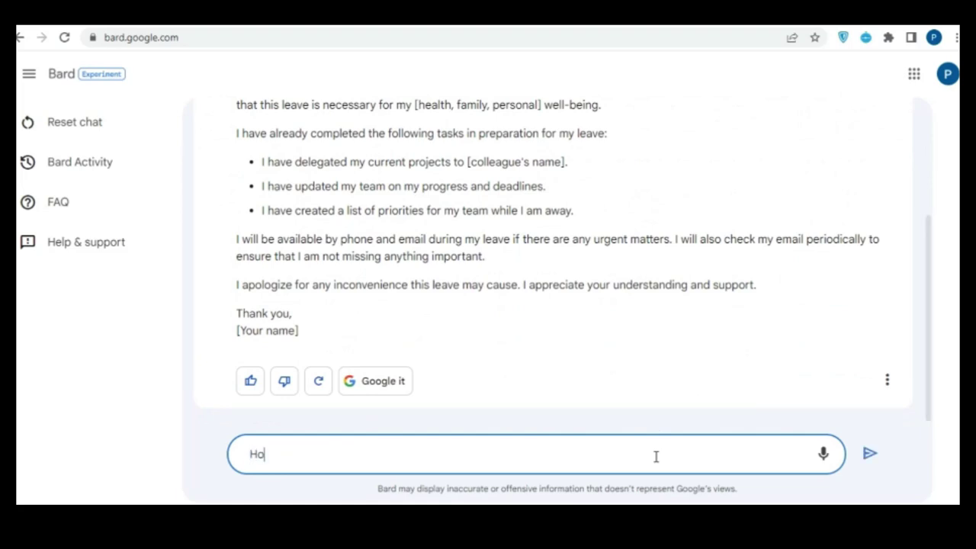
pyautogui.write('w cooeigniter wor')
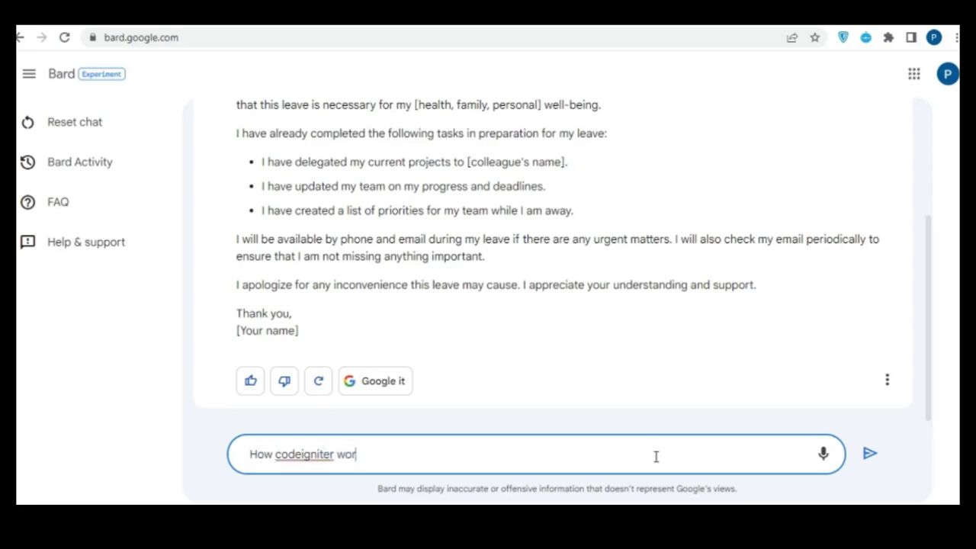
pyautogui.write('ks')
pyautogui.press('Return')
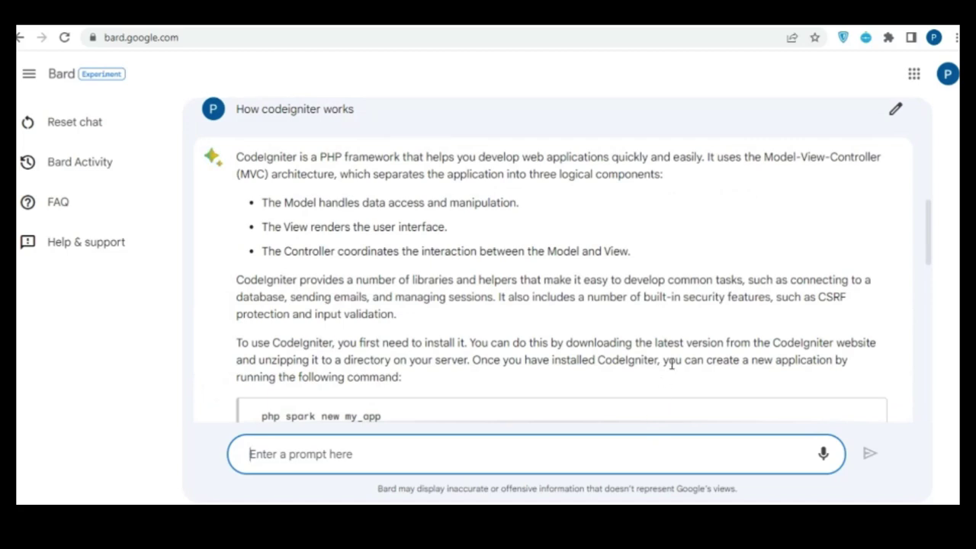
# Look through the whole CodeIgniter explanation, including the setup command, the index.php code and the database and view examples.
pyautogui.scroll(-2, 706, 343)
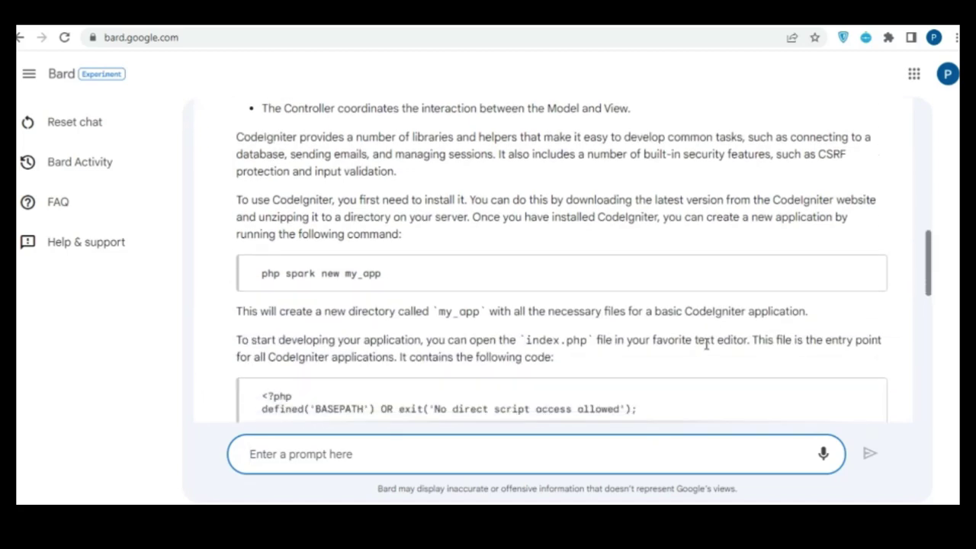
pyautogui.scroll(-1, 707, 344)
pyautogui.scroll(3, 707, 343)
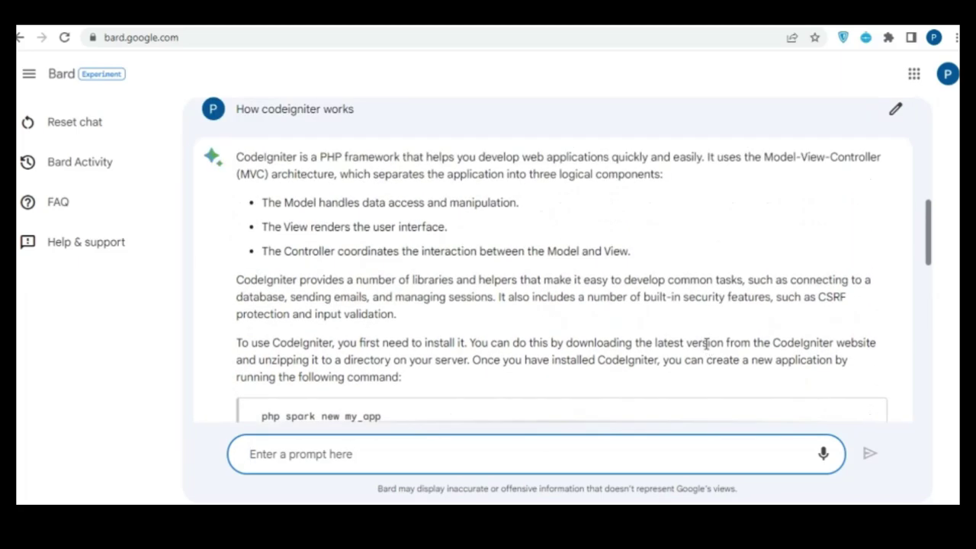
pyautogui.scroll(-6, 707, 343)
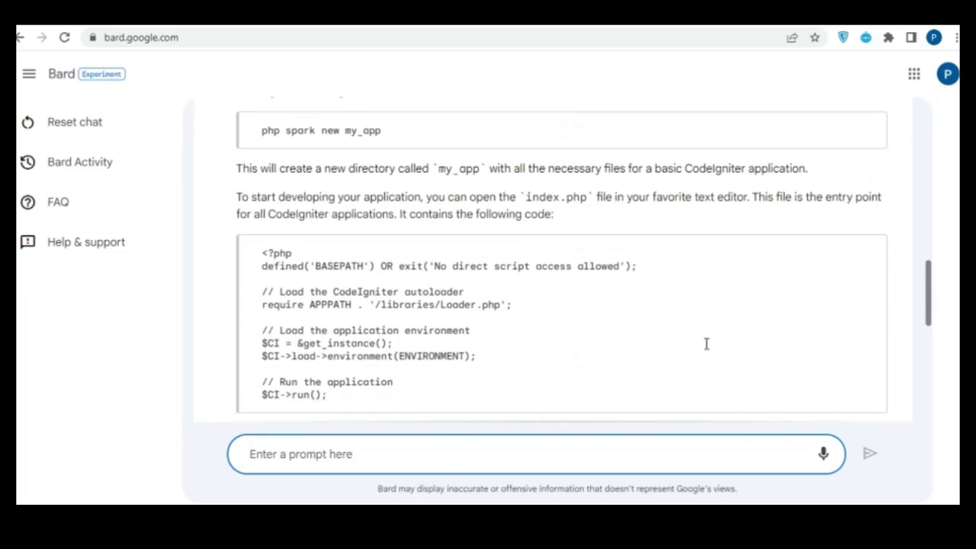
pyautogui.scroll(-3, 706, 343)
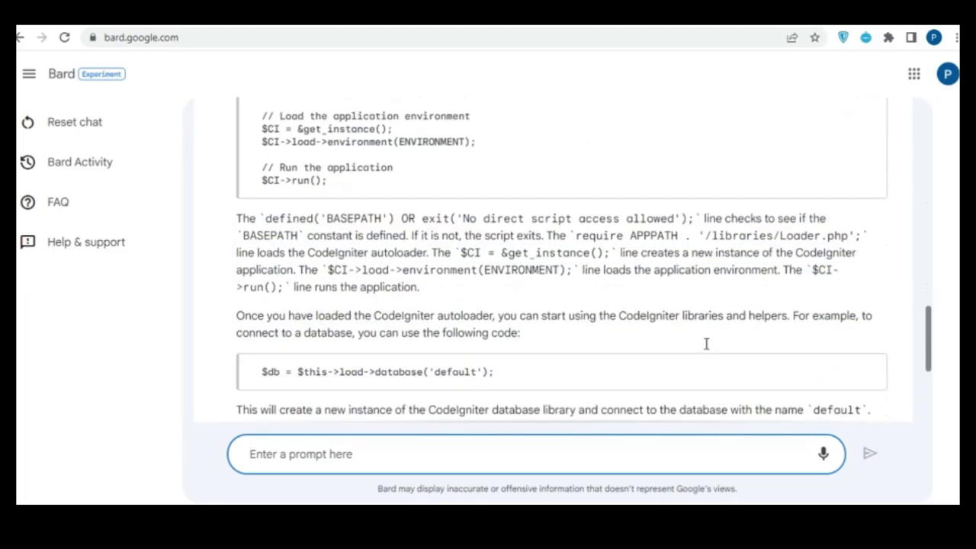
pyautogui.scroll(-1, 706, 349)
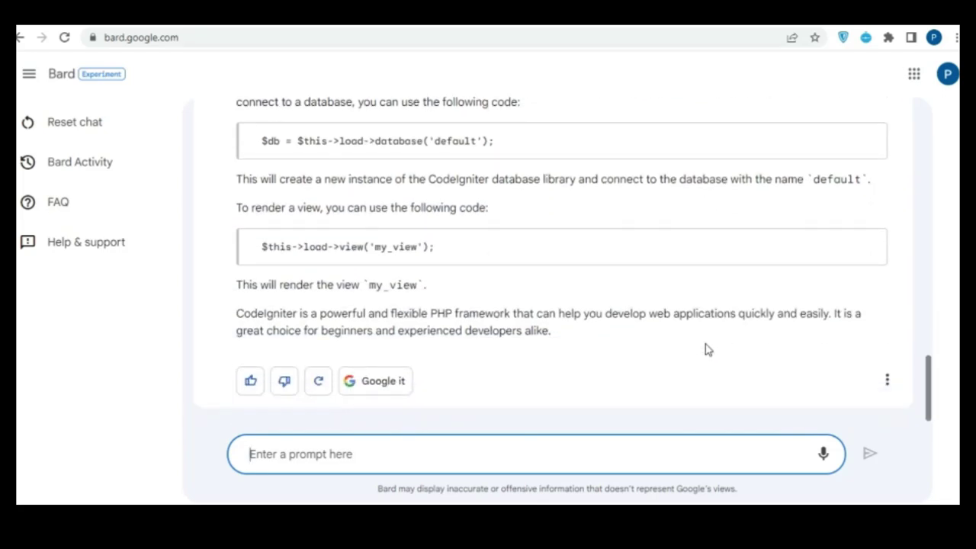
pyautogui.scroll(8, 706, 349)
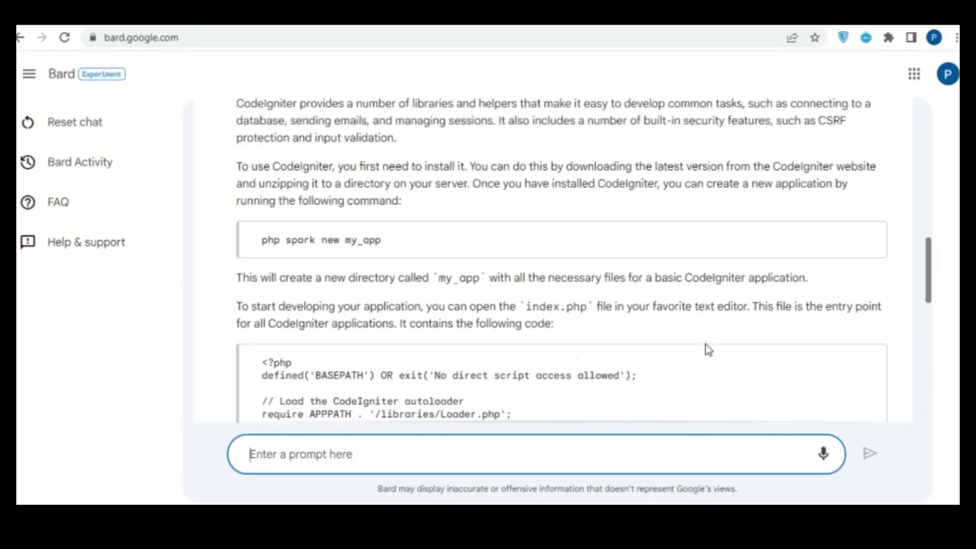
pyautogui.scroll(3, 707, 350)
pyautogui.scroll(-8, 706, 349)
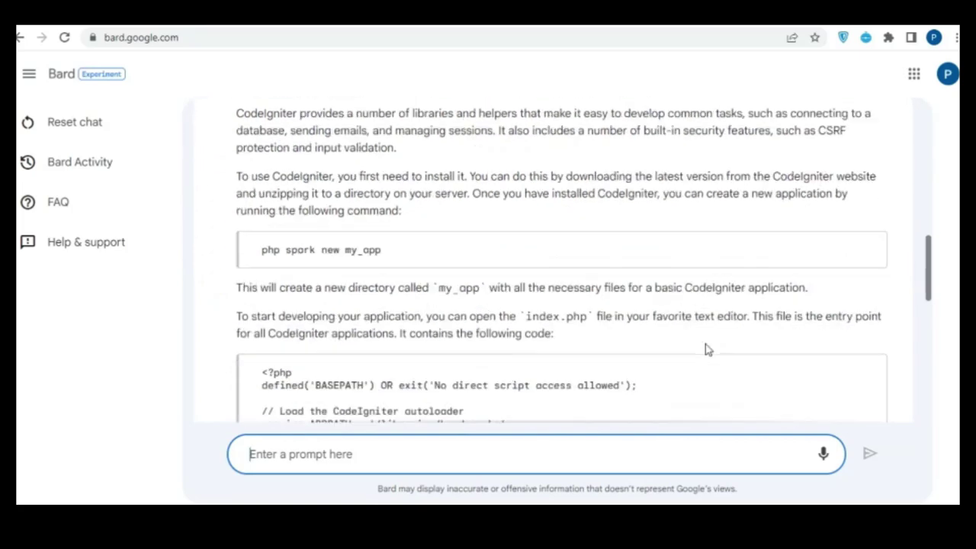
pyautogui.scroll(-3, 706, 349)
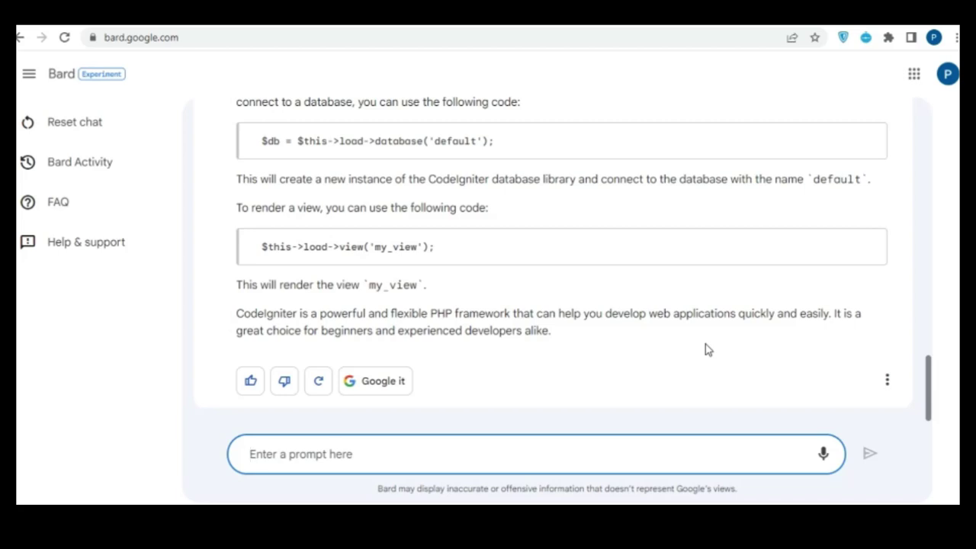
# Ask the chatbot "today trending topic on google" in the same conversation.
pyautogui.write('toda')
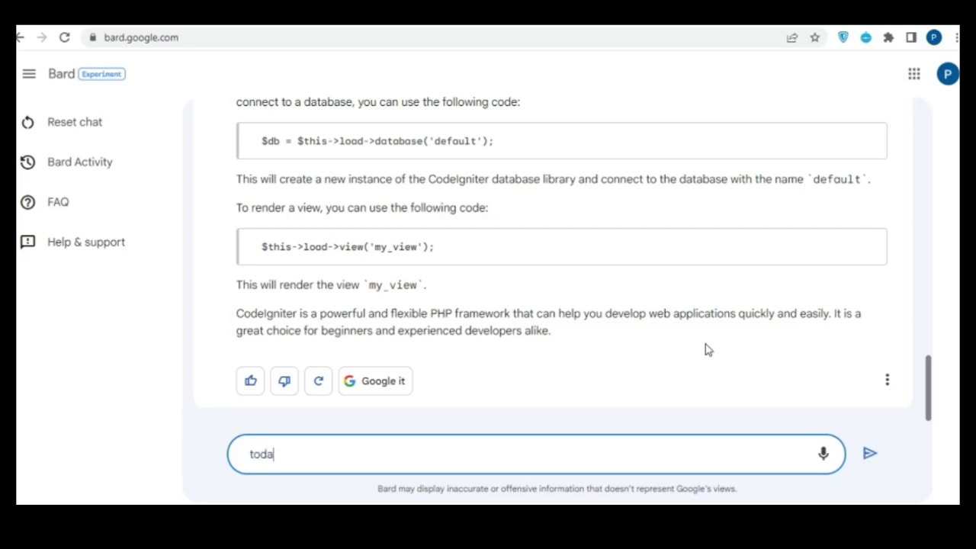
pyautogui.write('y trending topi')
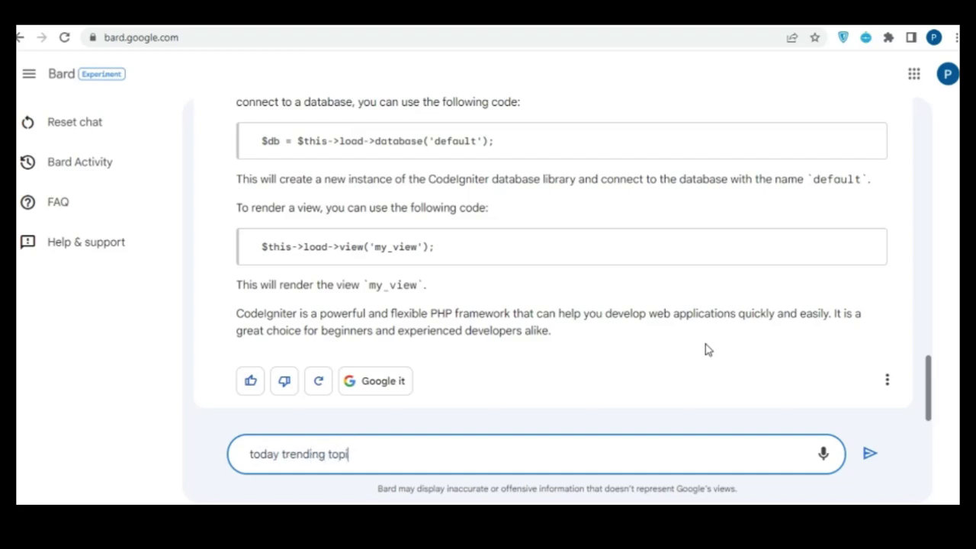
pyautogui.write('nc')
pyautogui.press('BackSpace')
pyautogui.write('c on google')
pyautogui.press('Return')
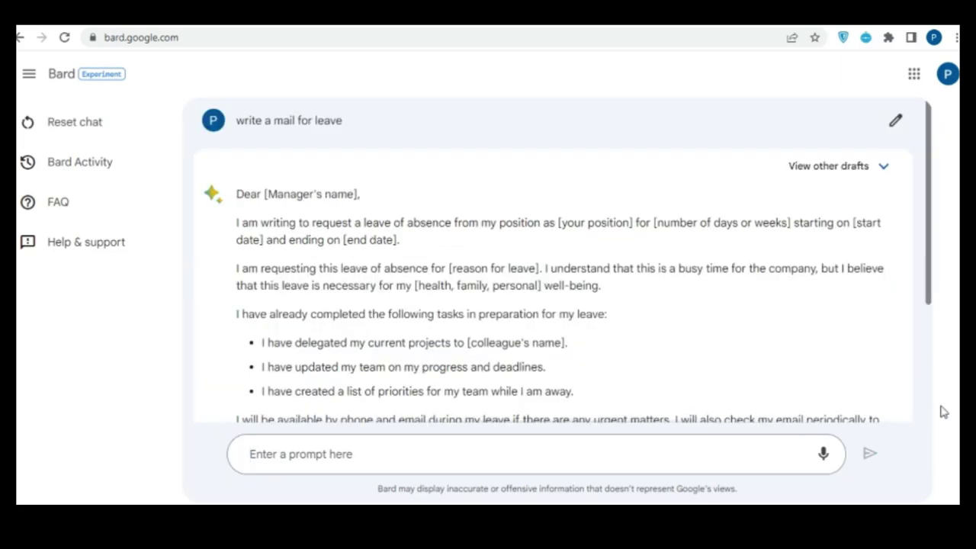
# Read through the generated leave mail and send "How codeigniter works" as the follow-up prompt.
pyautogui.scroll(-3, 778, 310)
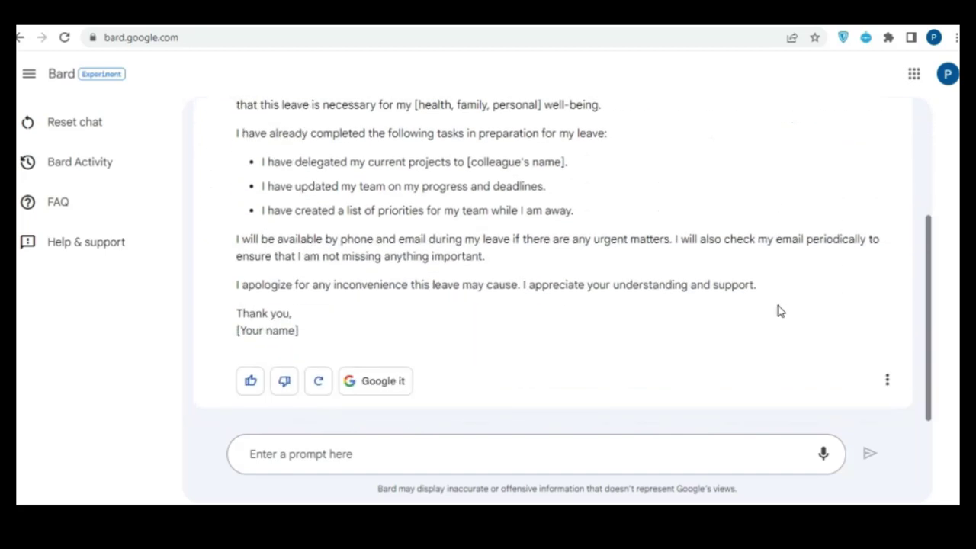
pyautogui.scroll(3, 778, 310)
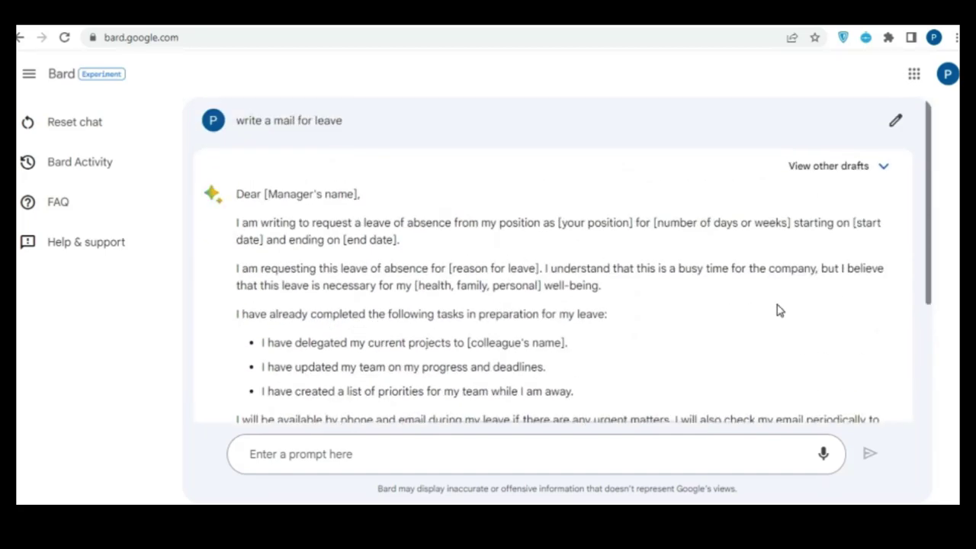
pyautogui.scroll(-3, 778, 309)
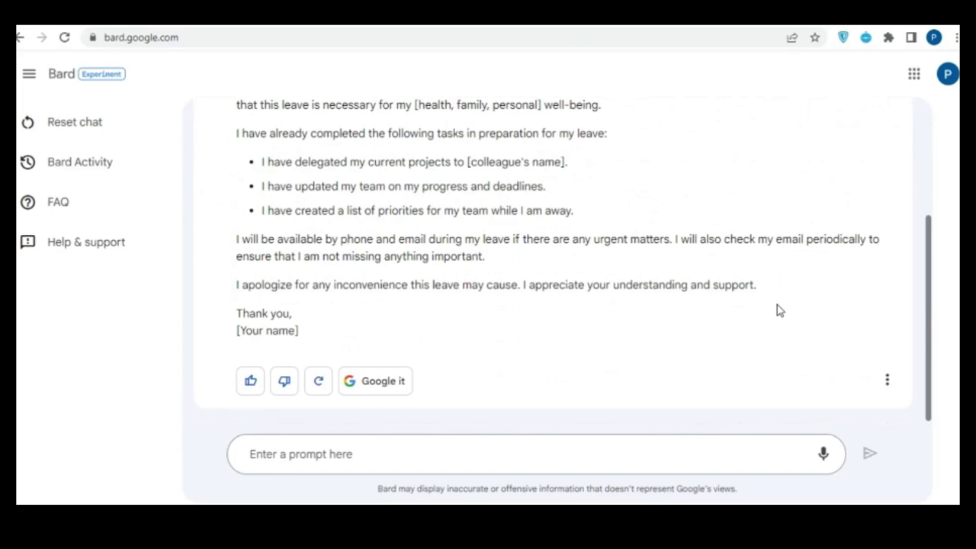
pyautogui.click(656, 456)
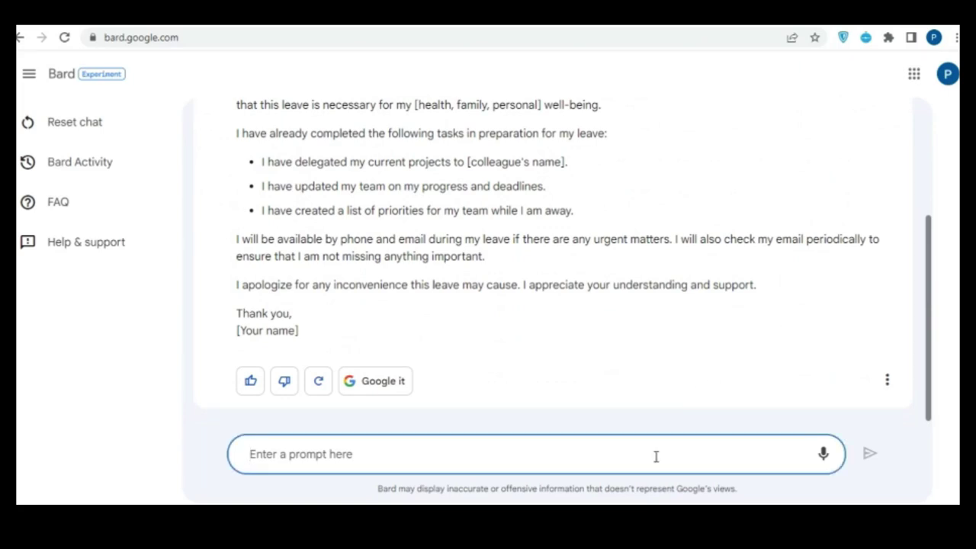
pyautogui.write('How')
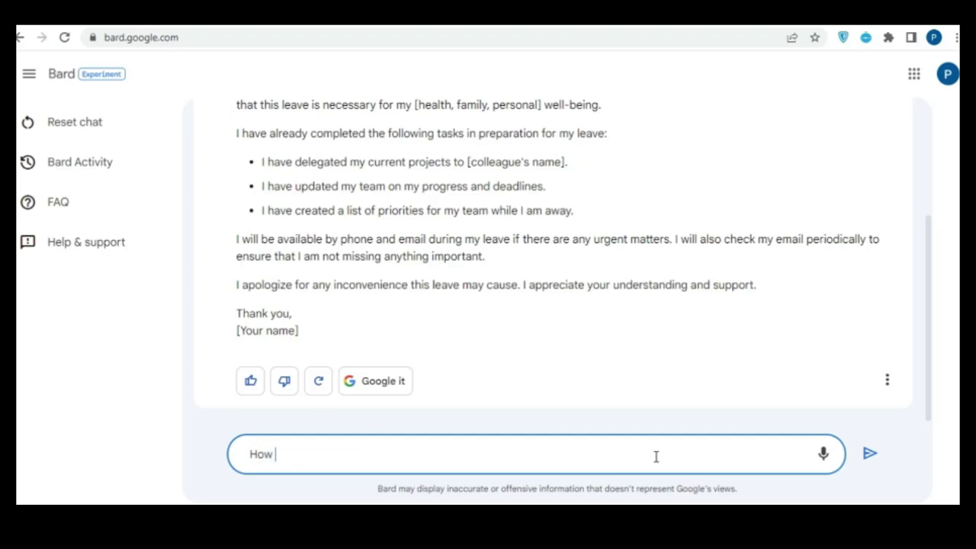
pyautogui.write(' codeigniter works')
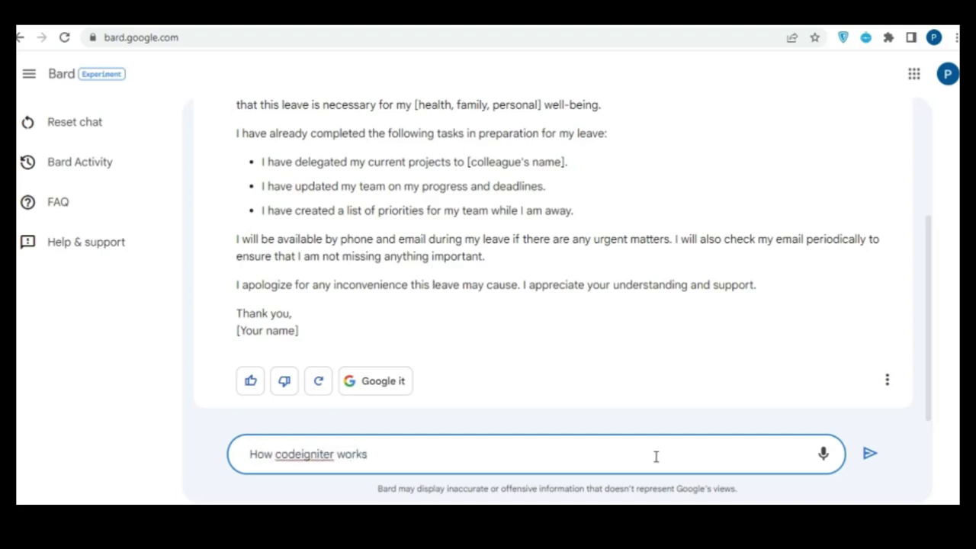
pyautogui.press('Return')
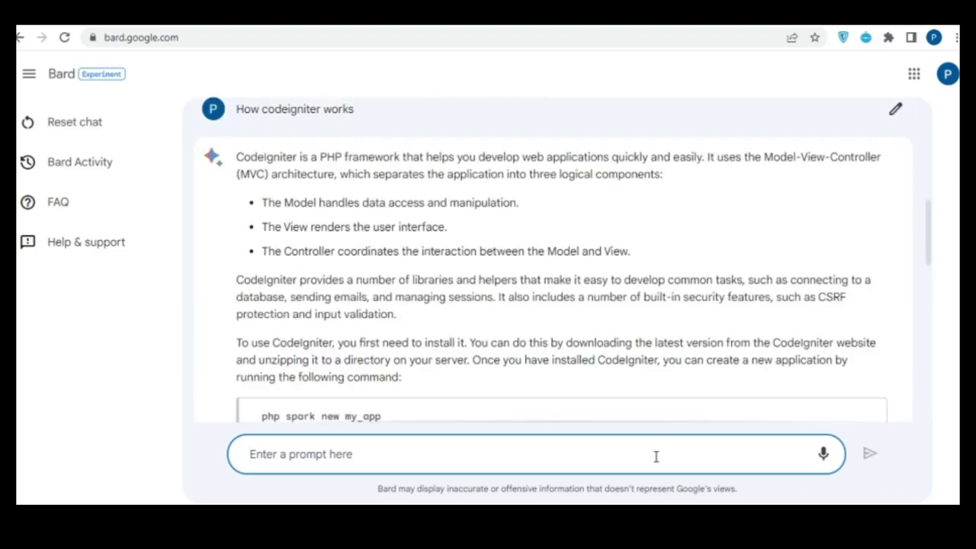
# Examine the full CodeIgniter answer, from the MVC overview and setup command to the index.php, database and view code.
pyautogui.scroll(-2, 664, 383)
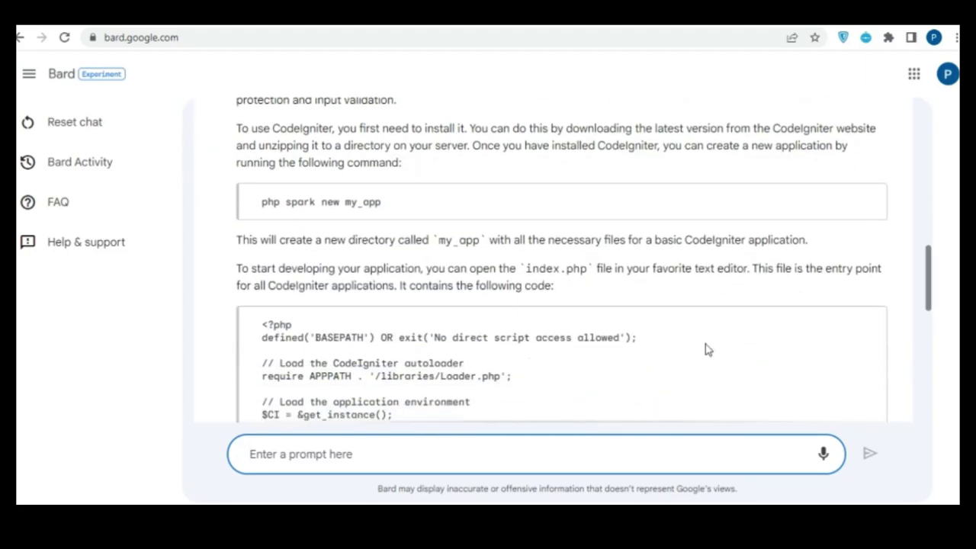
pyautogui.scroll(3, 706, 344)
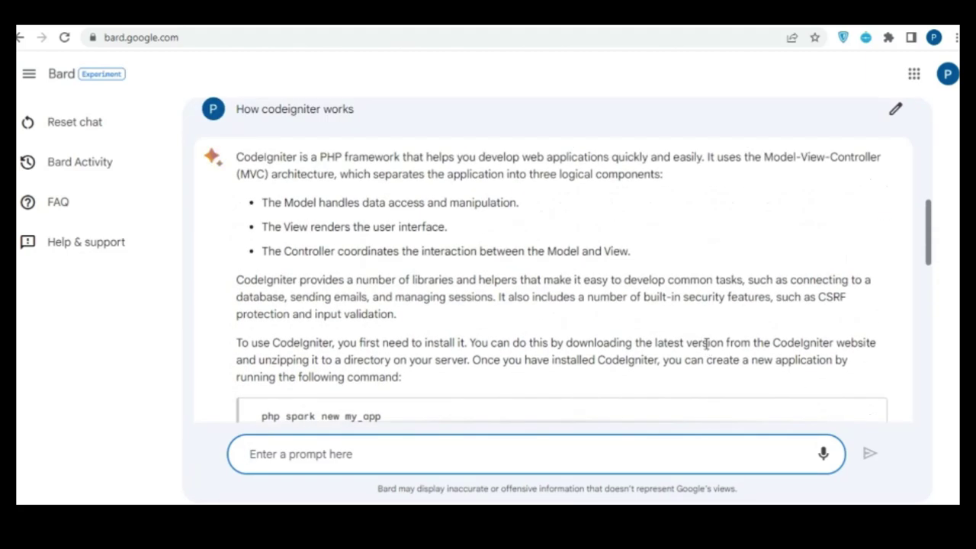
pyautogui.scroll(-6, 708, 344)
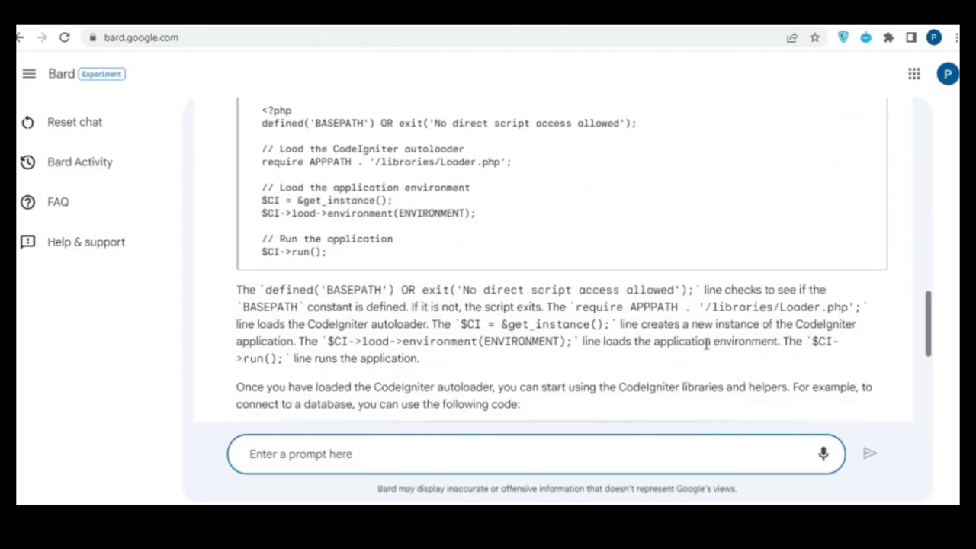
pyautogui.scroll(-3, 707, 344)
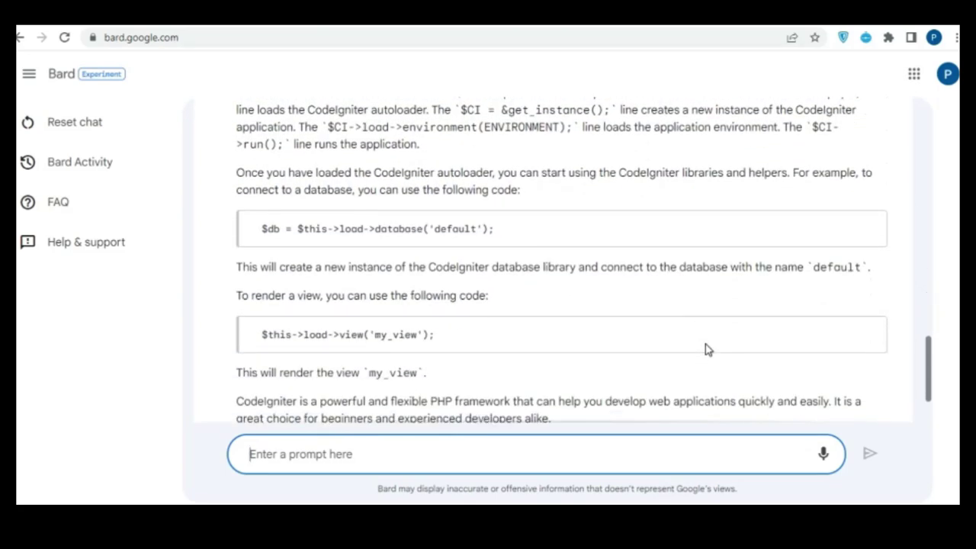
pyautogui.scroll(-2, 706, 349)
pyautogui.scroll(6, 706, 350)
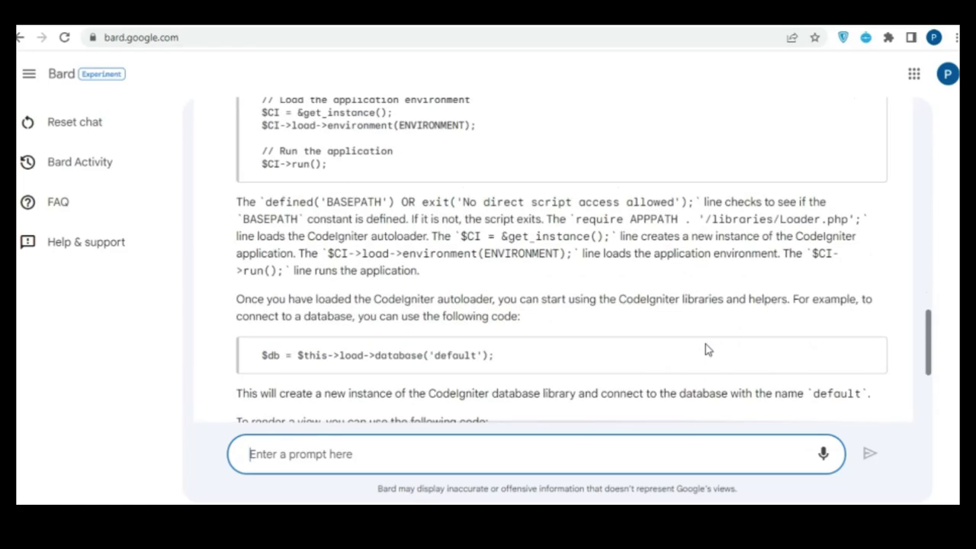
pyautogui.scroll(4, 706, 349)
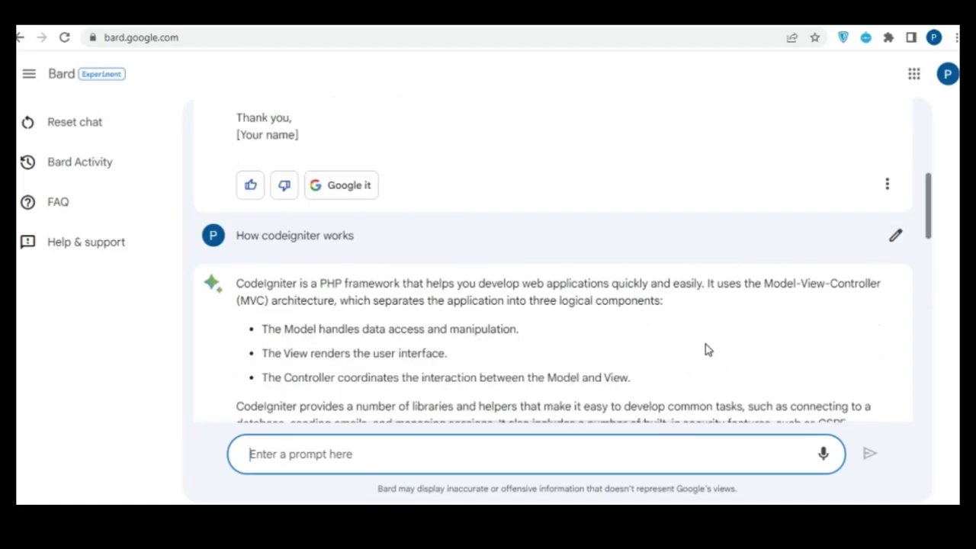
pyautogui.scroll(-8, 705, 349)
pyautogui.scroll(-3, 706, 350)
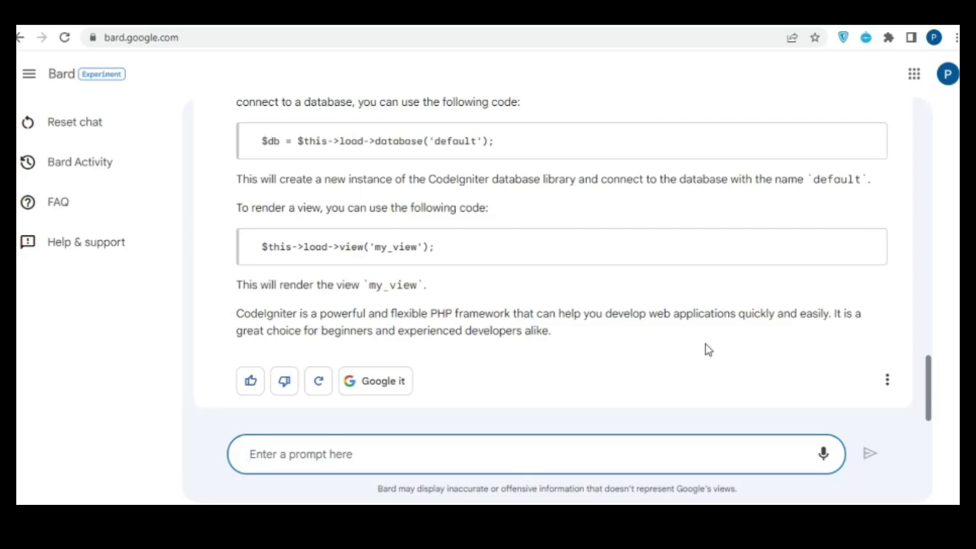
# Submit the prompt "today trending topic on google" below the CodeIgniter answer.
pyautogui.write('today')
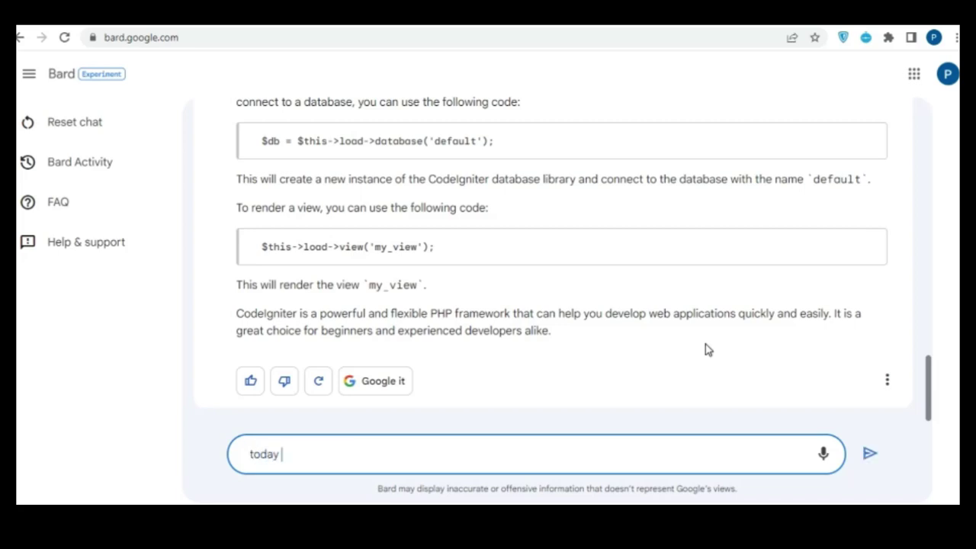
pyautogui.write(' trending topin')
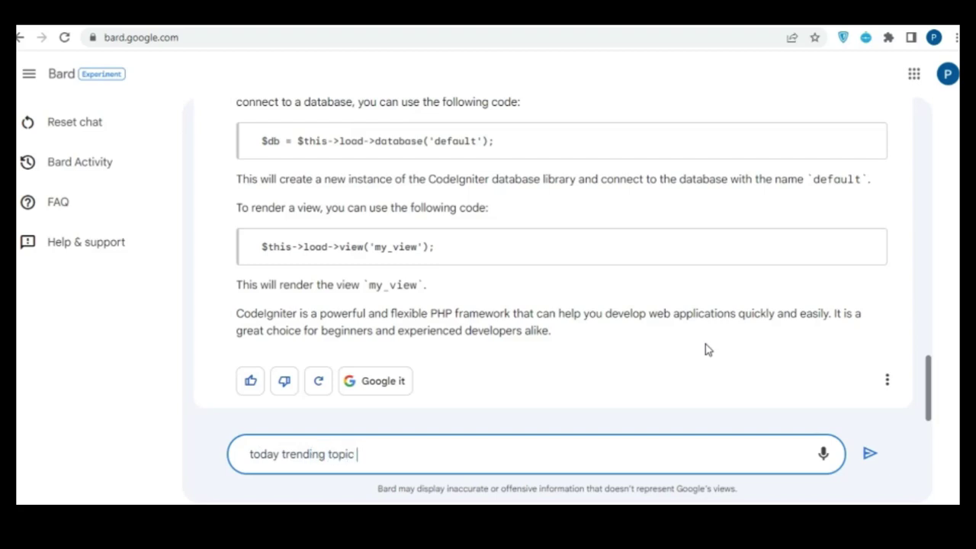
pyautogui.write(' on google')
pyautogui.press('Return')
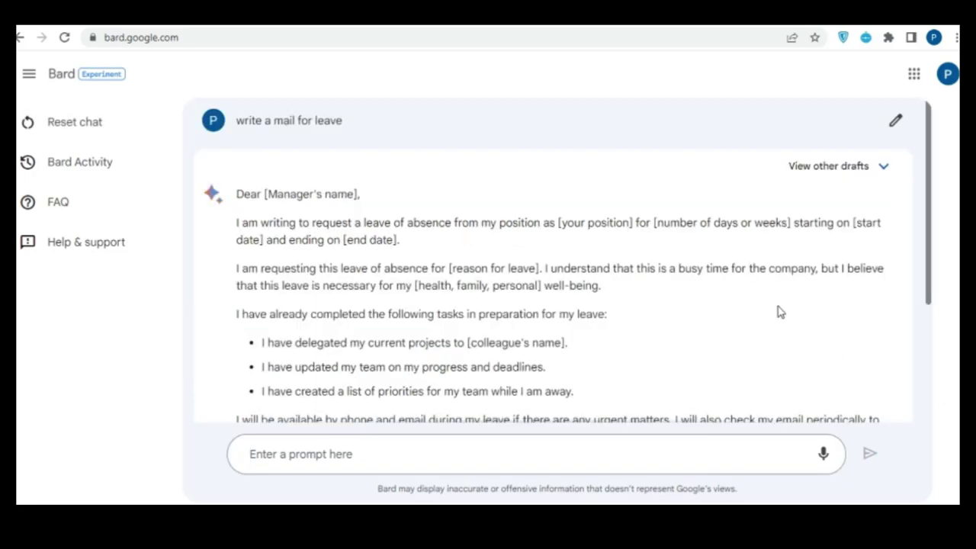
# Check the leave mail down to its closing lines and ask the chatbot "How codeigniter works".
pyautogui.scroll(-3, 779, 310)
pyautogui.scroll(3, 780, 310)
pyautogui.scroll(-3, 779, 311)
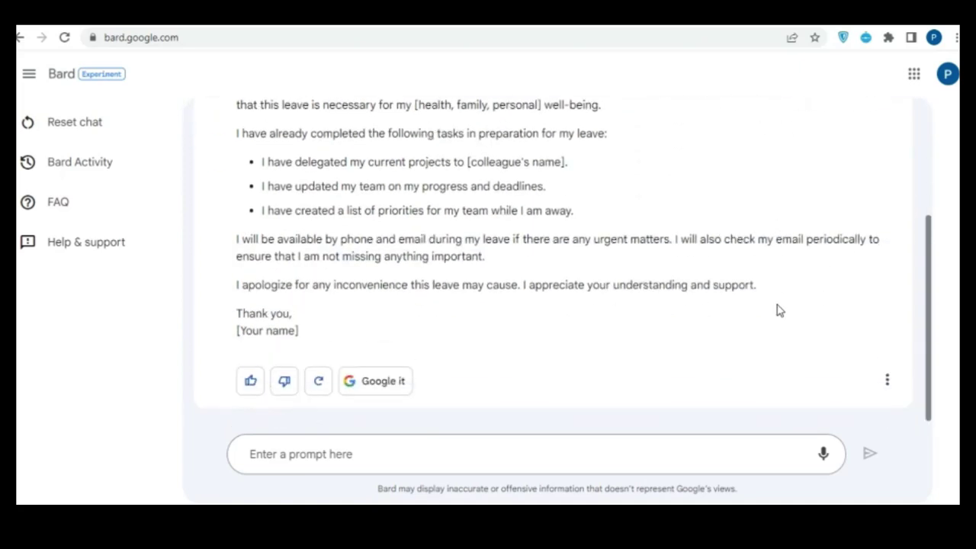
pyautogui.click(656, 455)
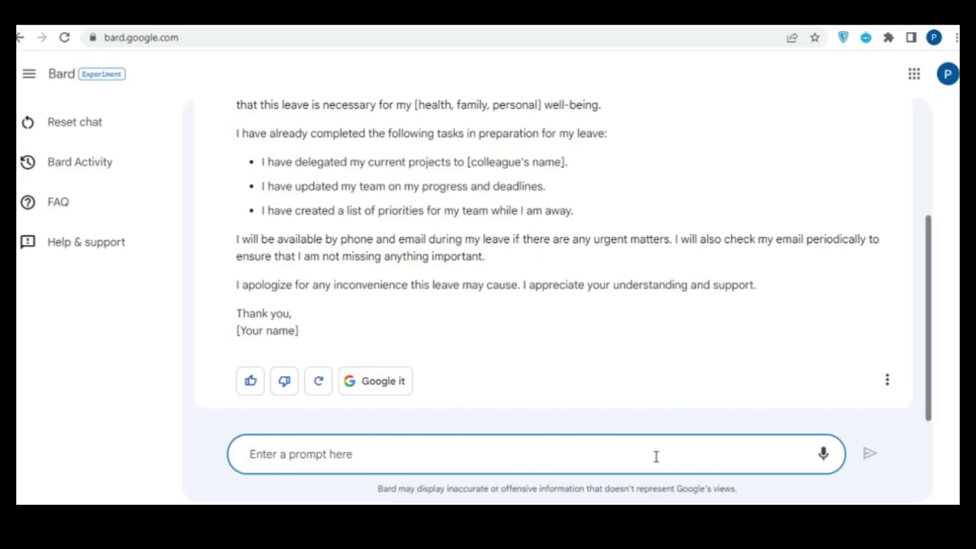
pyautogui.write('H')
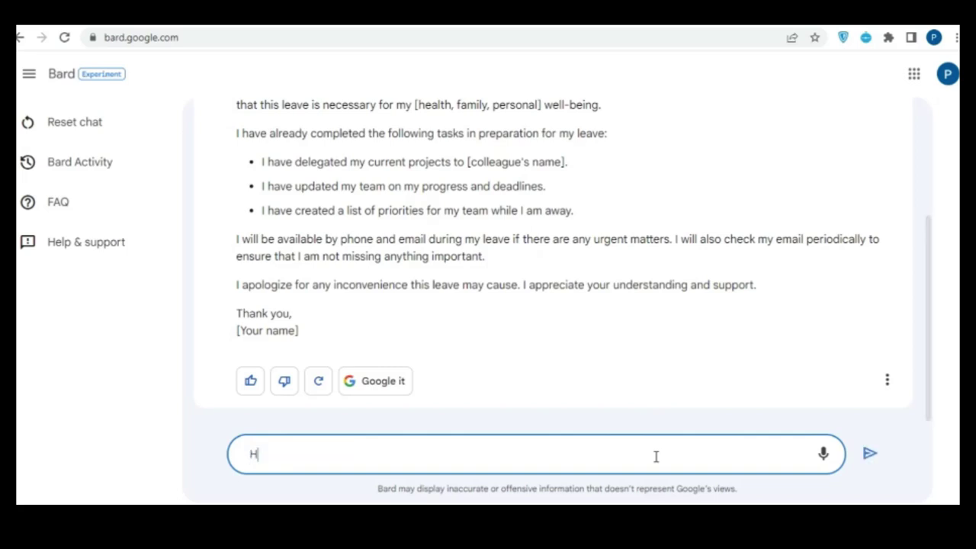
pyautogui.write('ow codeigniter works')
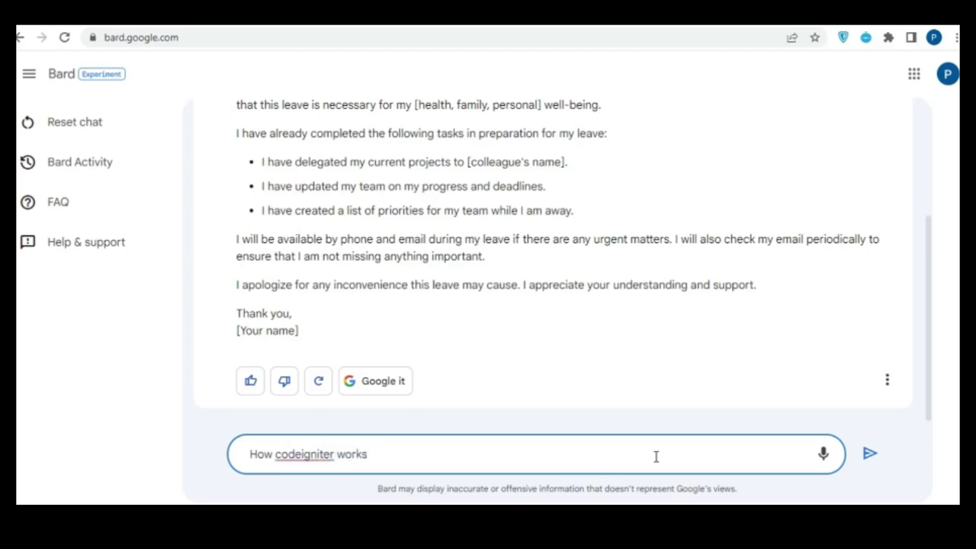
pyautogui.press('Return')
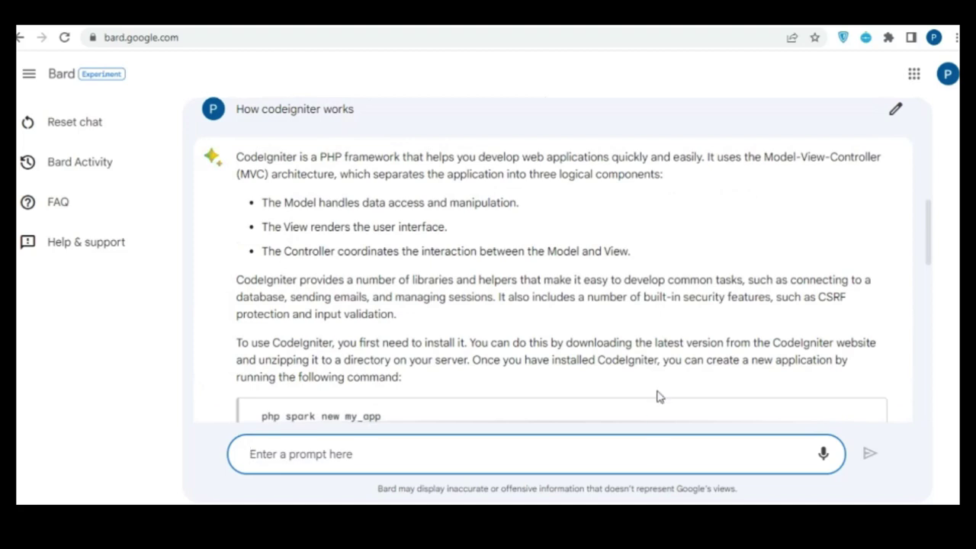
# Review the chatbot's explanation of CodeIgniter from start to end, including its installation notes and all code examples.
pyautogui.scroll(-2, 706, 345)
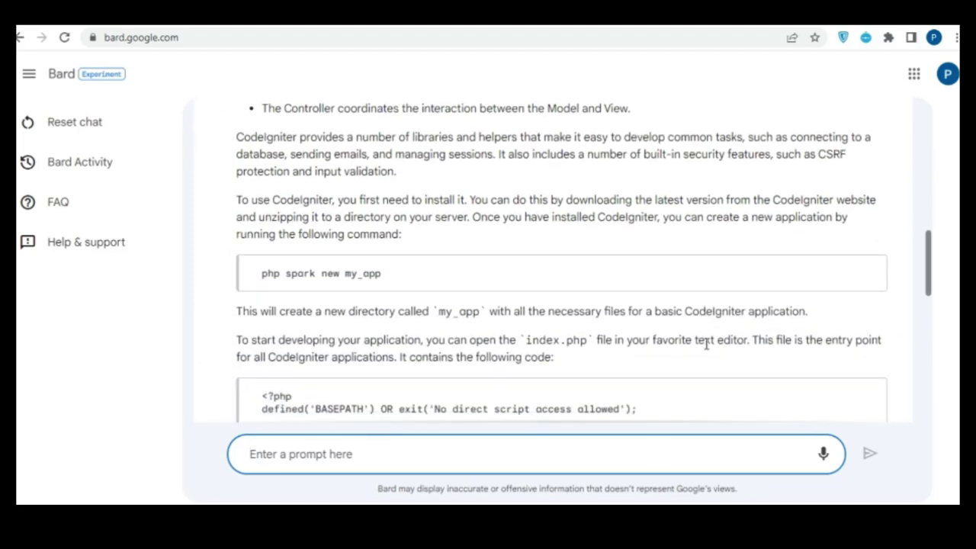
pyautogui.scroll(-1, 706, 345)
pyautogui.scroll(3, 706, 344)
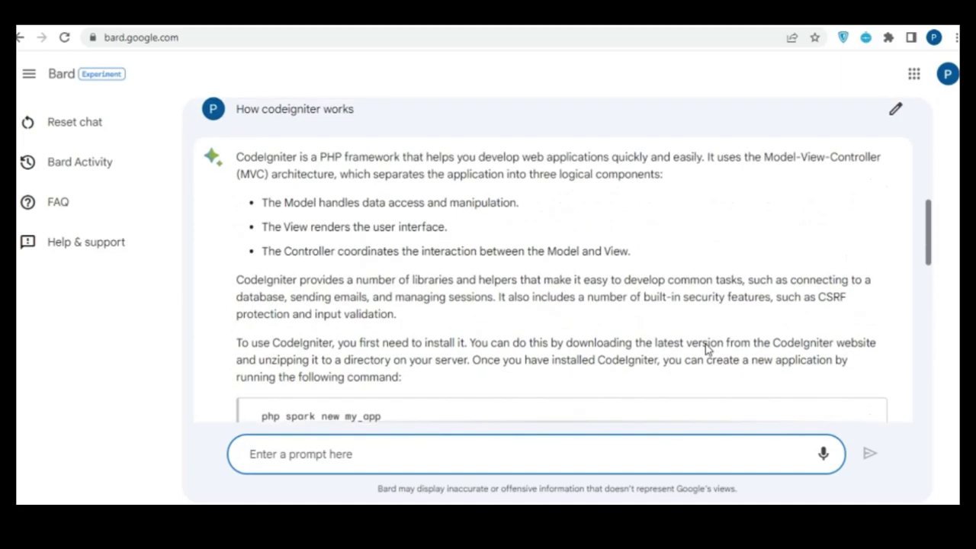
pyautogui.scroll(-6, 706, 345)
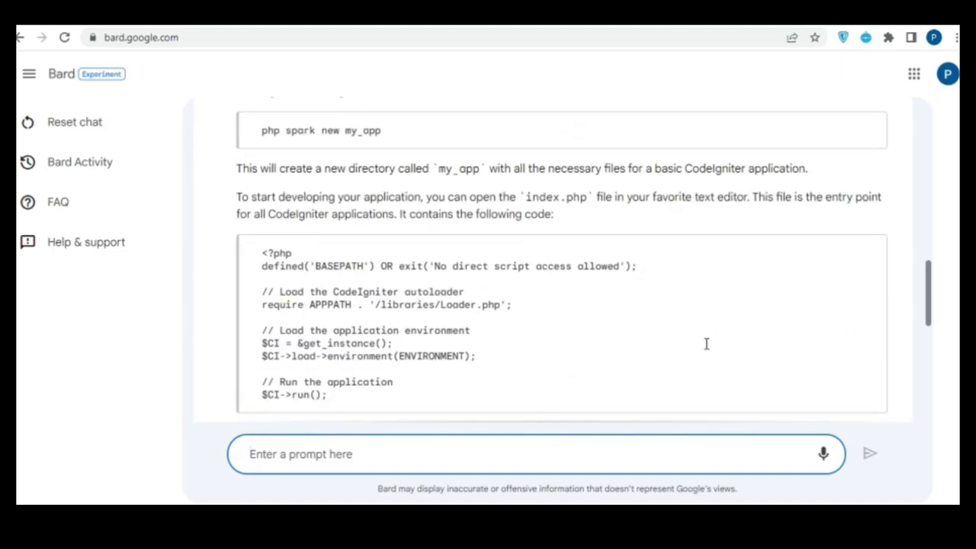
pyautogui.scroll(-3, 706, 345)
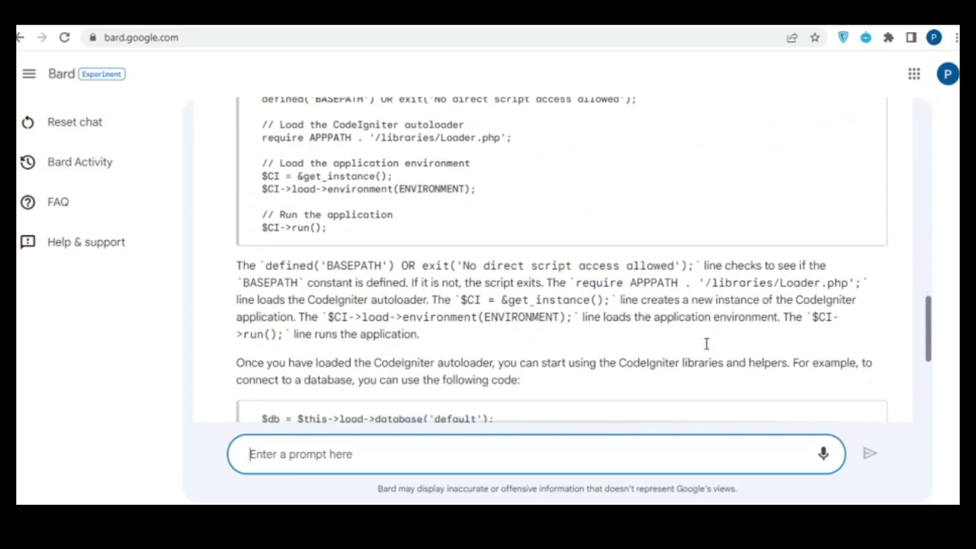
pyautogui.scroll(-2, 707, 348)
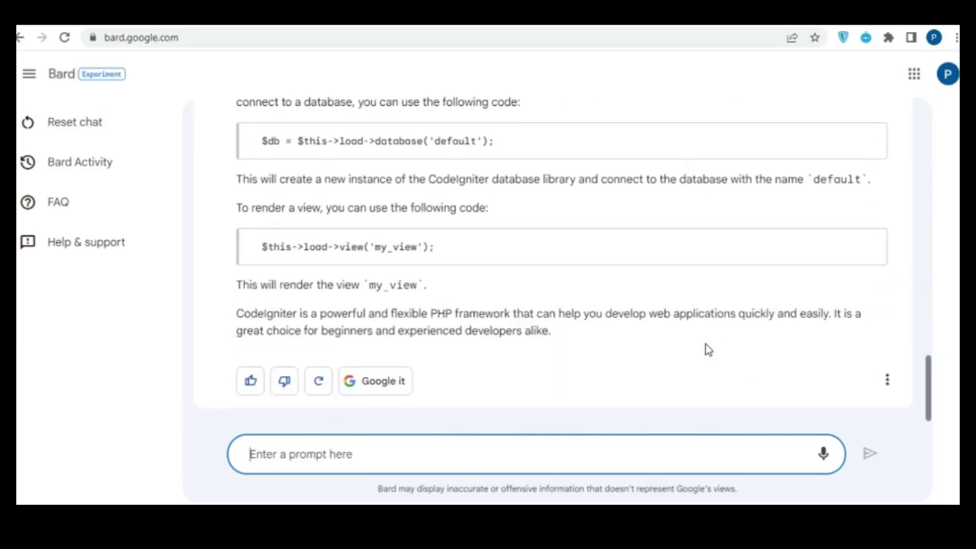
pyautogui.scroll(7, 705, 350)
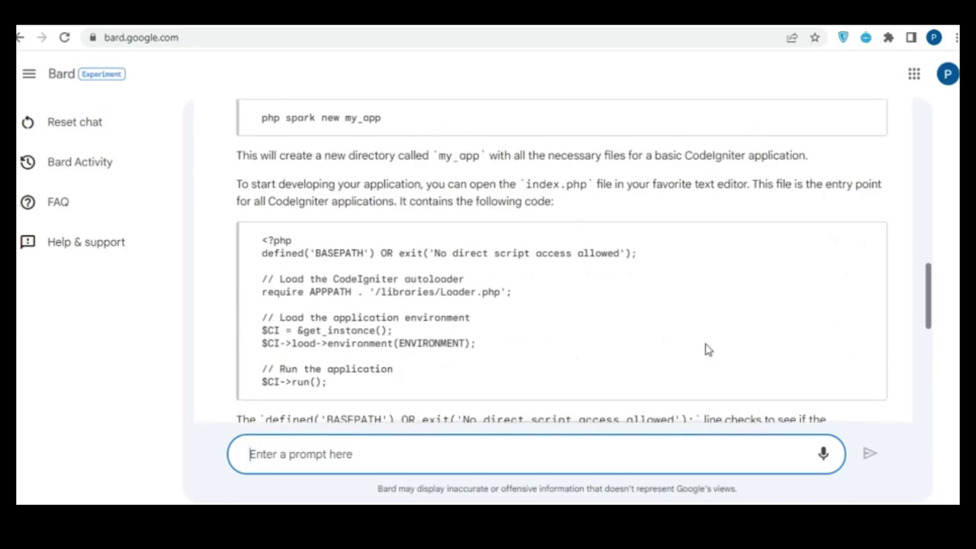
pyautogui.scroll(4, 706, 350)
pyautogui.scroll(-7, 706, 350)
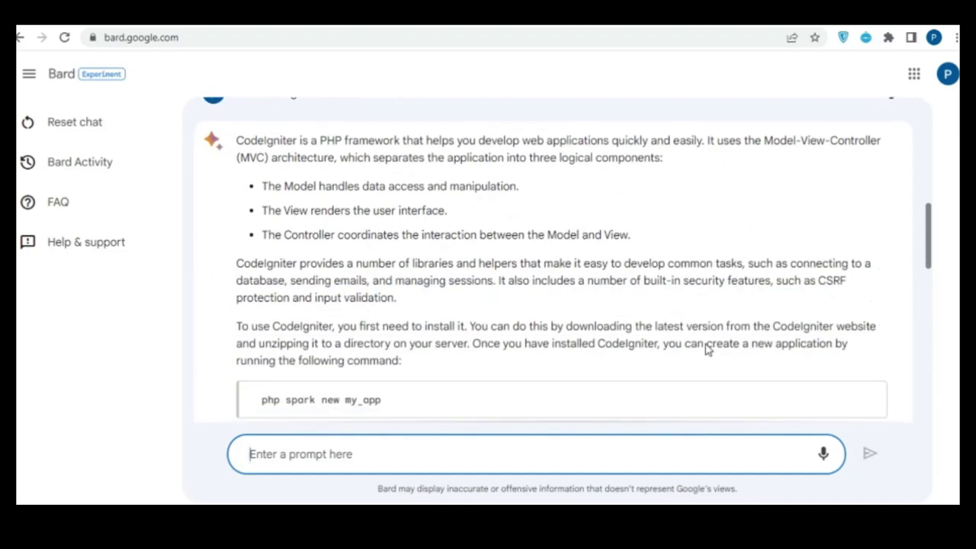
pyautogui.scroll(-5, 705, 347)
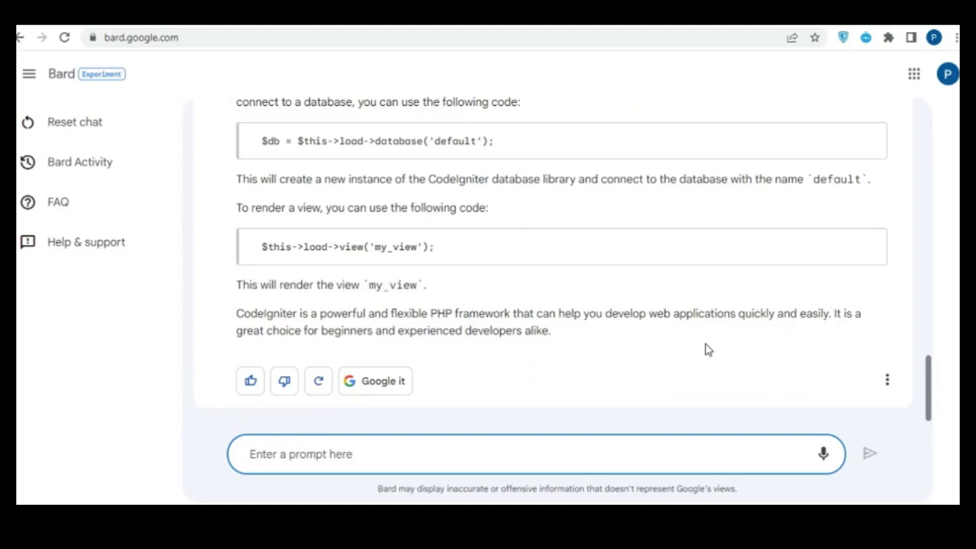
# Ask the chatbot "today trending topic on google" as the next prompt in the conversation.
pyautogui.write('toda')
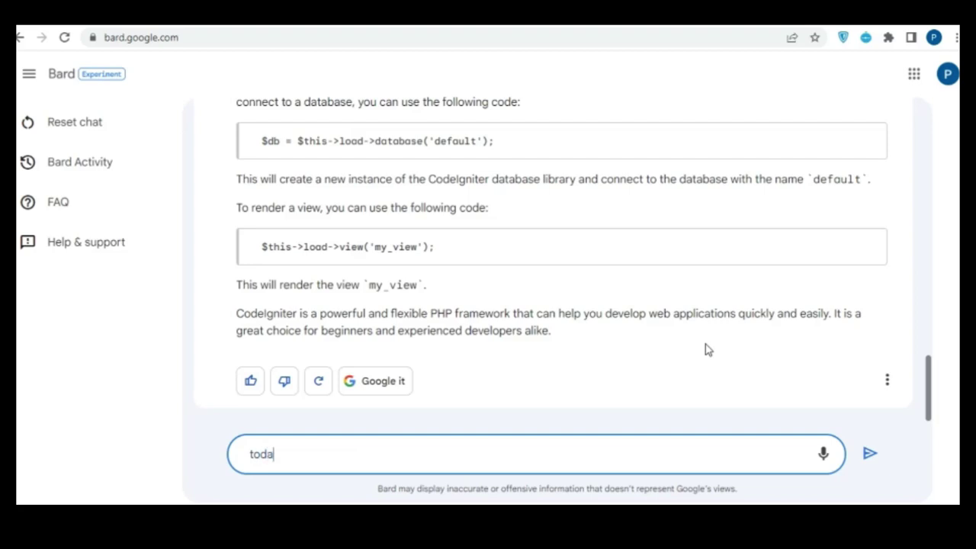
pyautogui.write('y trending topinc')
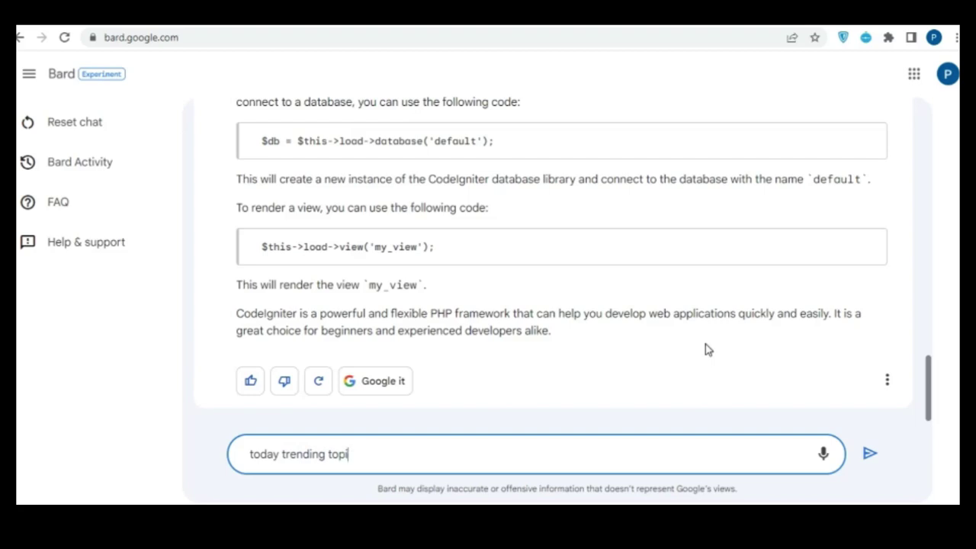
pyautogui.write('on google')
pyautogui.press('Return')
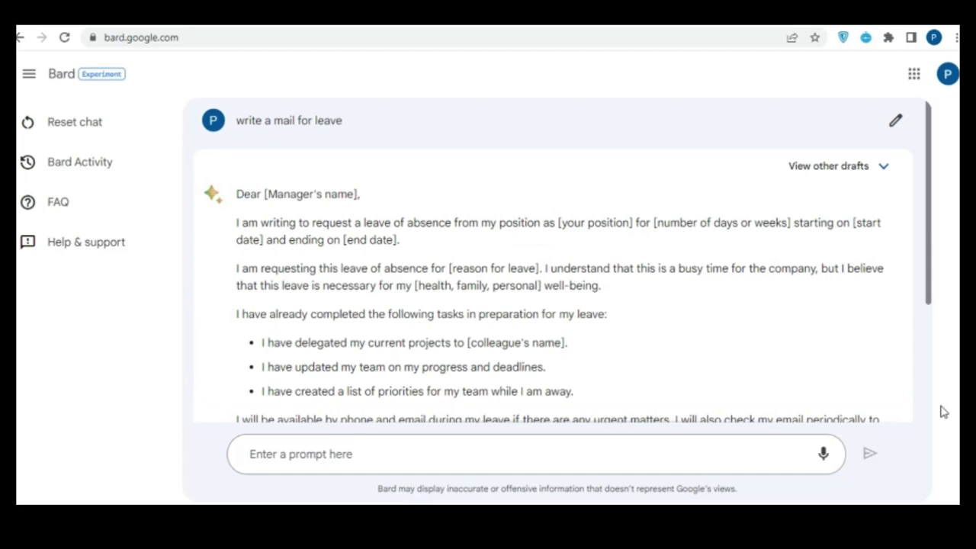
# Read the leave mail through to its sign-off and submit the prompt "How codeigniter works".
pyautogui.scroll(-3, 779, 312)
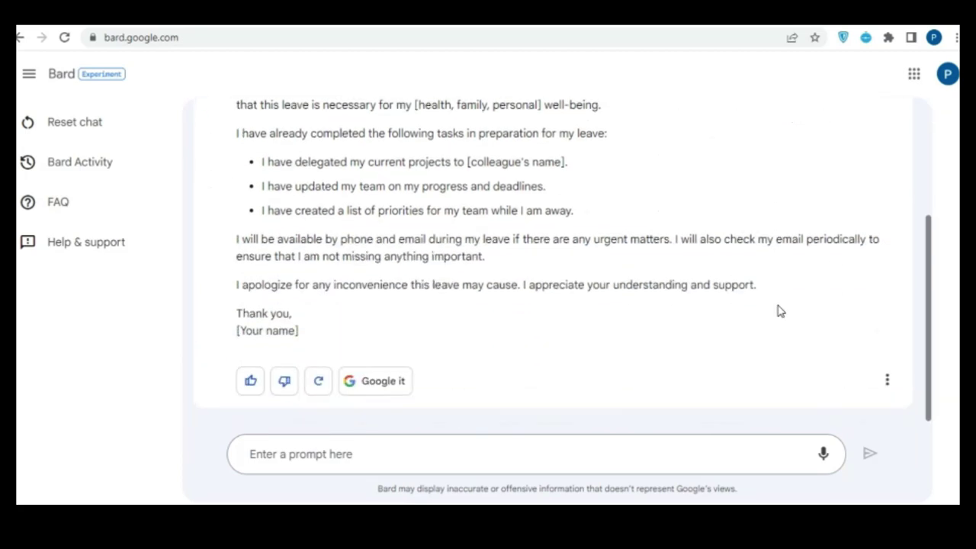
pyautogui.scroll(3, 780, 311)
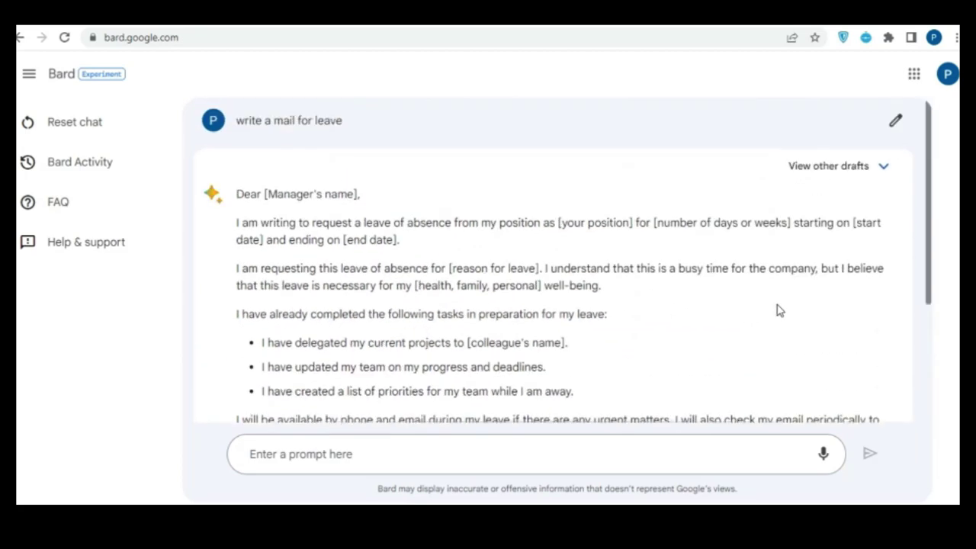
pyautogui.scroll(-3, 780, 311)
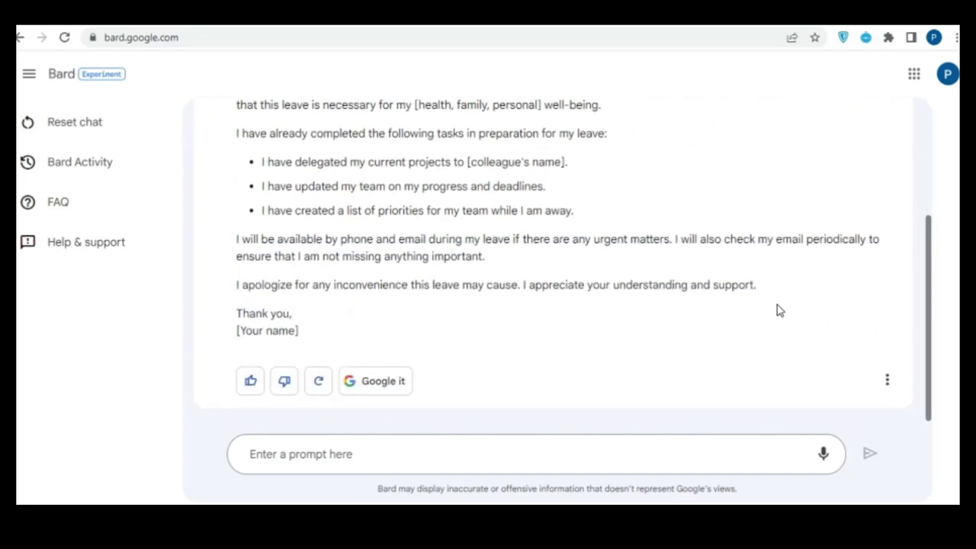
pyautogui.click(656, 456)
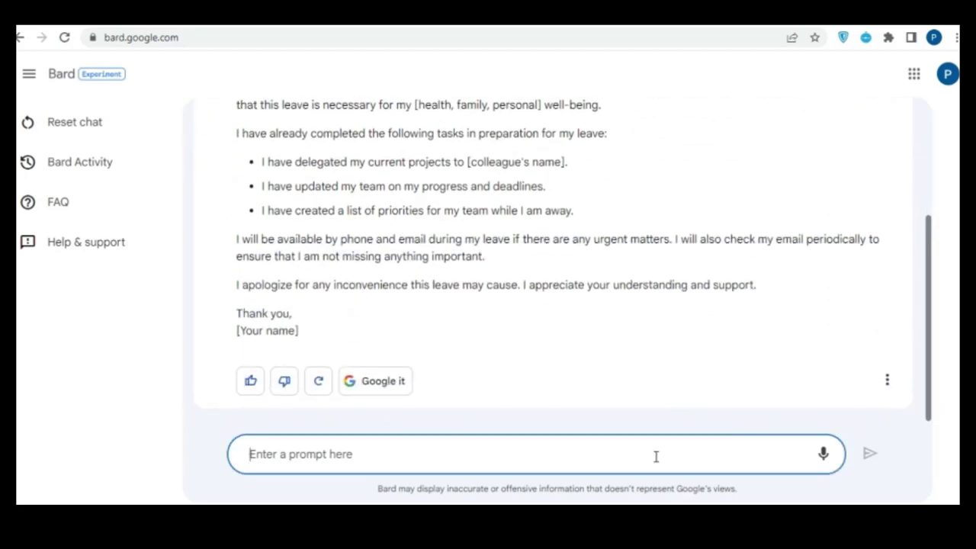
pyautogui.write('How')
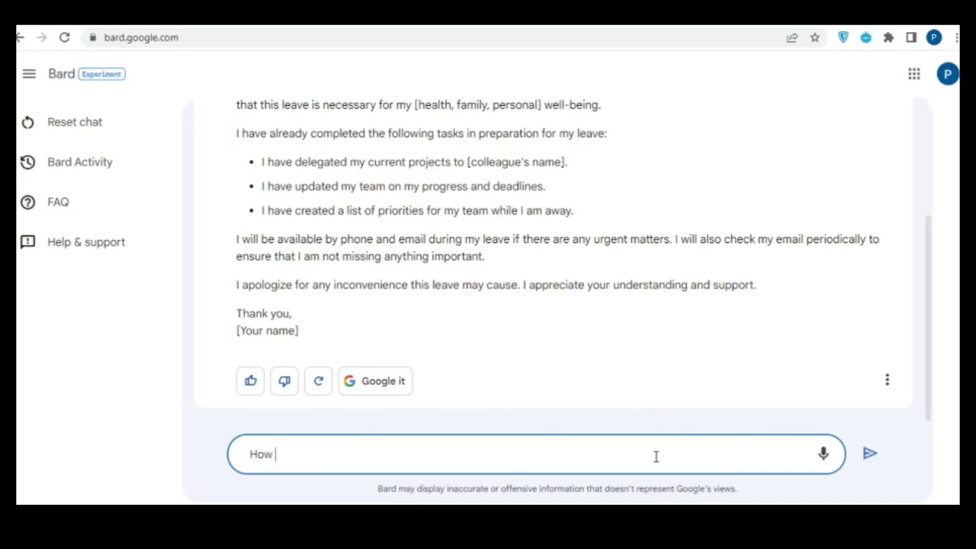
pyautogui.write(' codeigniter works')
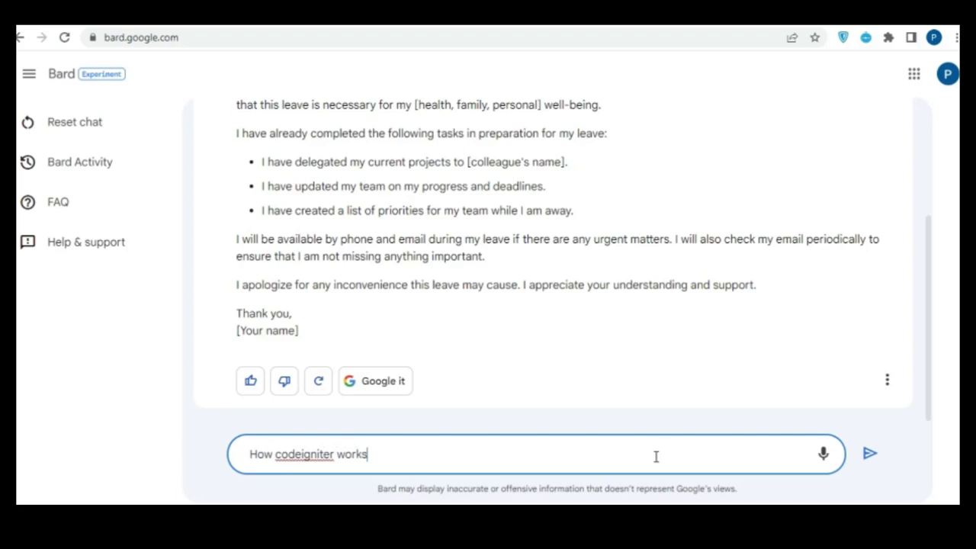
pyautogui.press('Return')
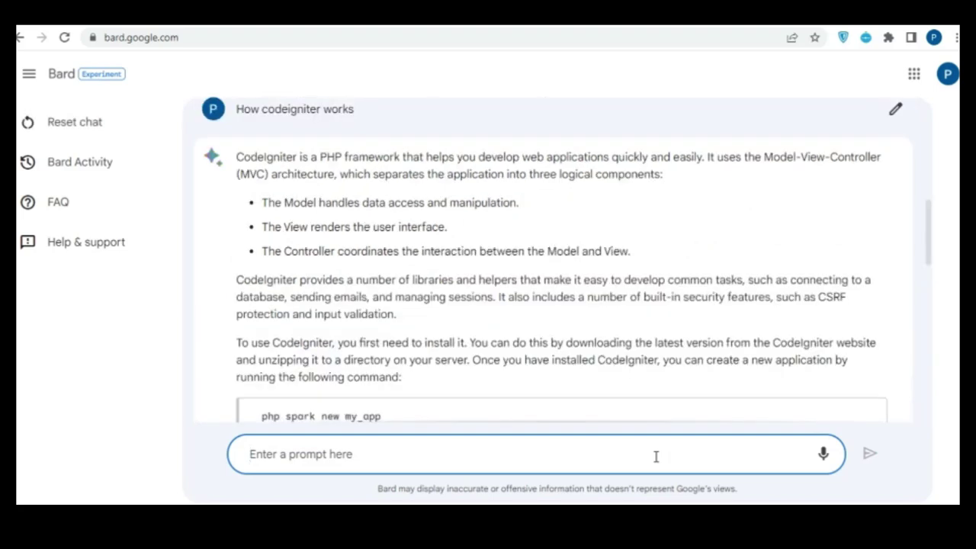
# Examine the CodeIgniter answer in full, covering the MVC components, installation command, index.php code, and database and view examples.
pyautogui.scroll(-2, 706, 344)
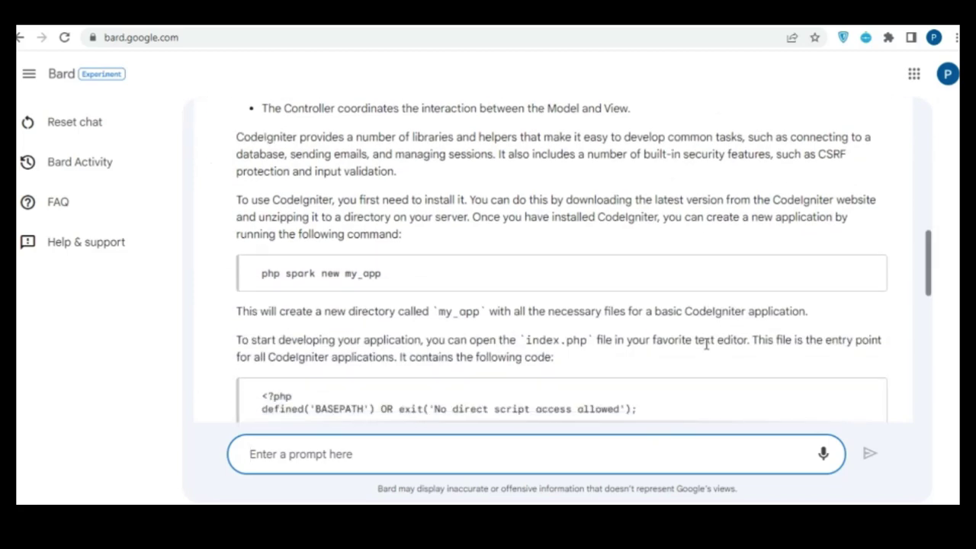
pyautogui.scroll(-1, 707, 345)
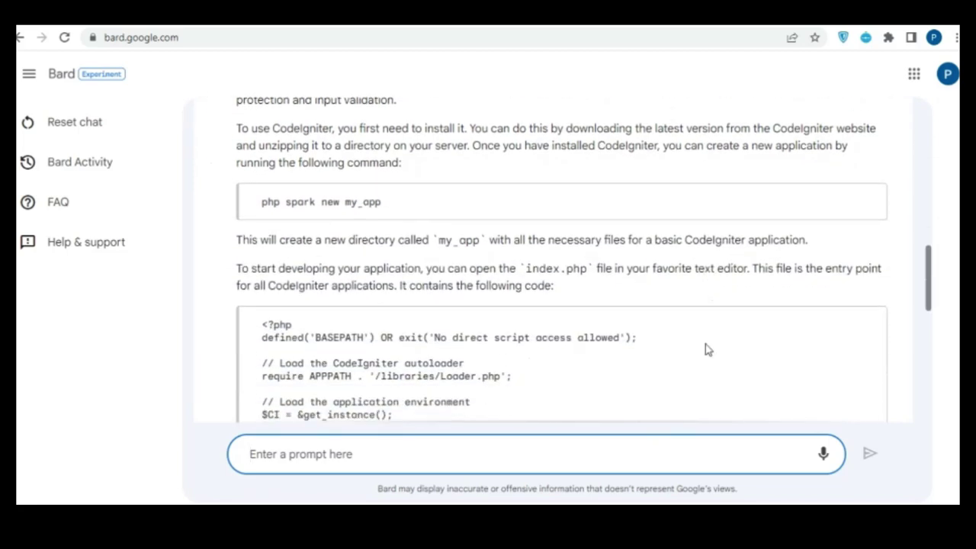
pyautogui.scroll(3, 707, 345)
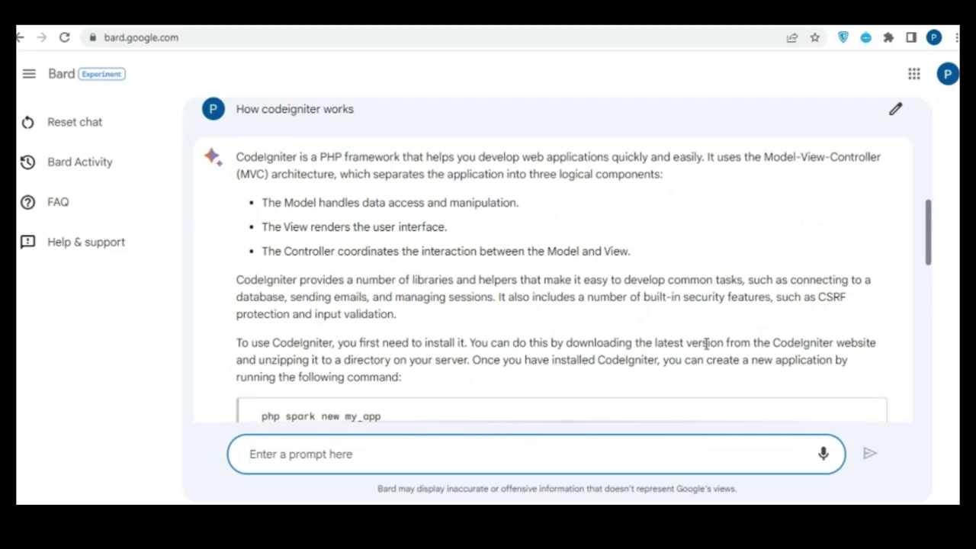
pyautogui.scroll(-5, 707, 345)
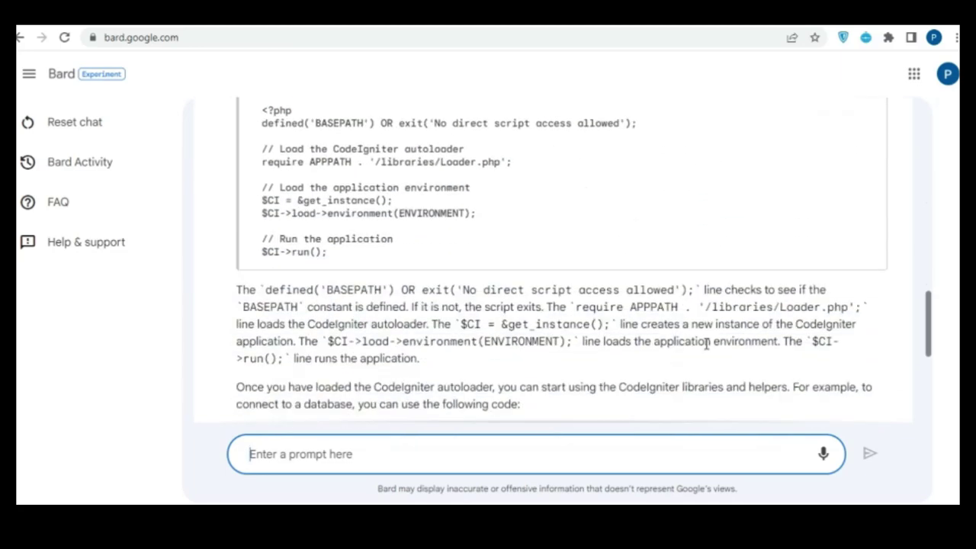
pyautogui.scroll(-3, 706, 344)
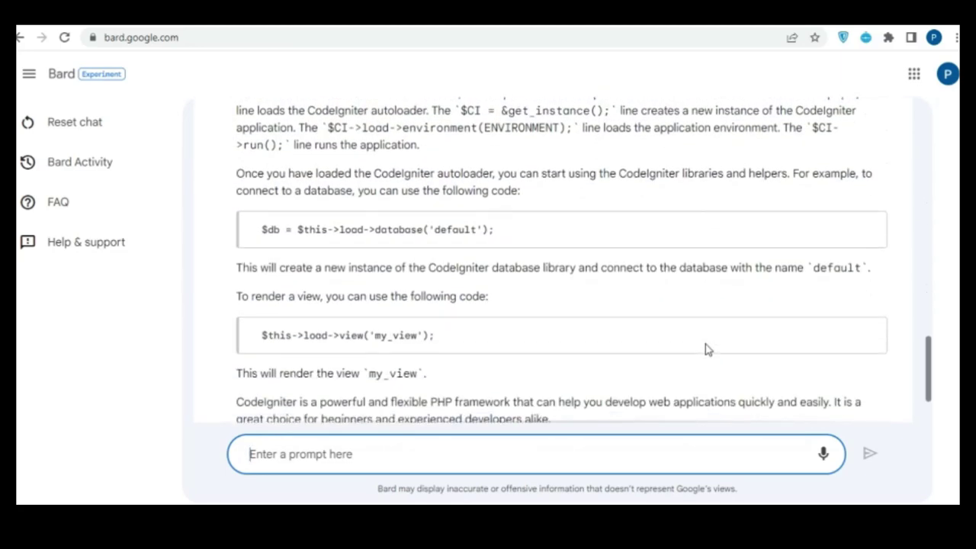
pyautogui.scroll(-1, 707, 344)
pyautogui.scroll(5, 706, 349)
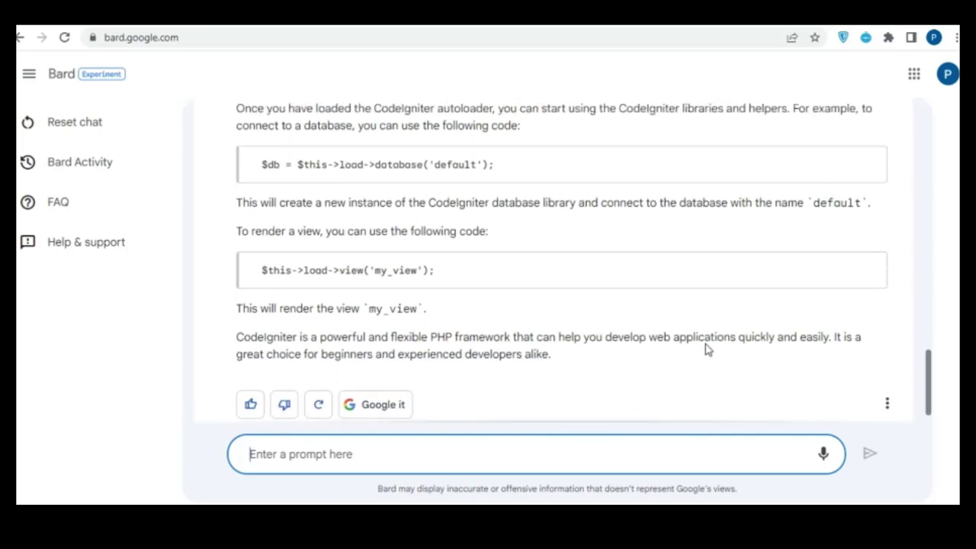
pyautogui.scroll(5, 706, 349)
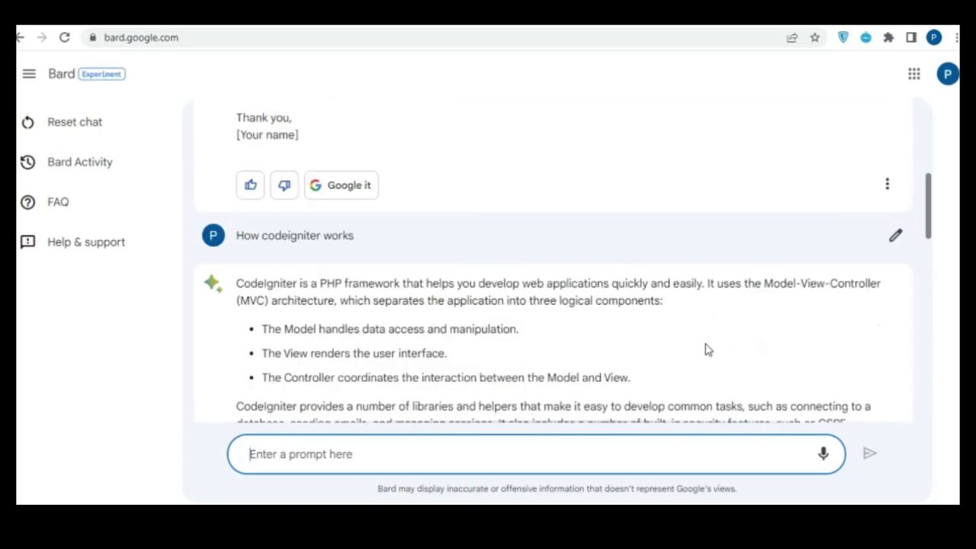
pyautogui.scroll(-2, 705, 349)
pyautogui.scroll(-8, 708, 349)
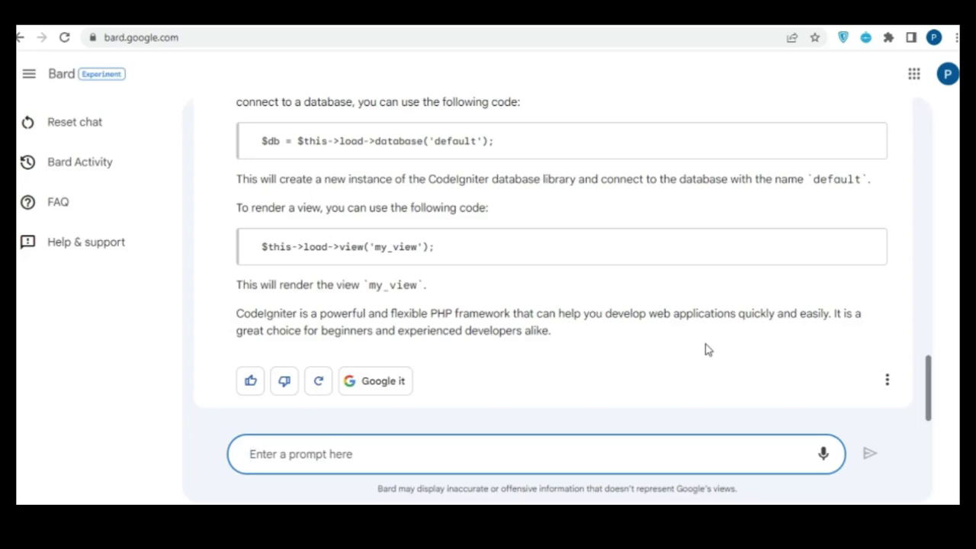
# Submit the prompt "today trending topic on google" as a follow-up to the CodeIgniter answer.
pyautogui.write('today')
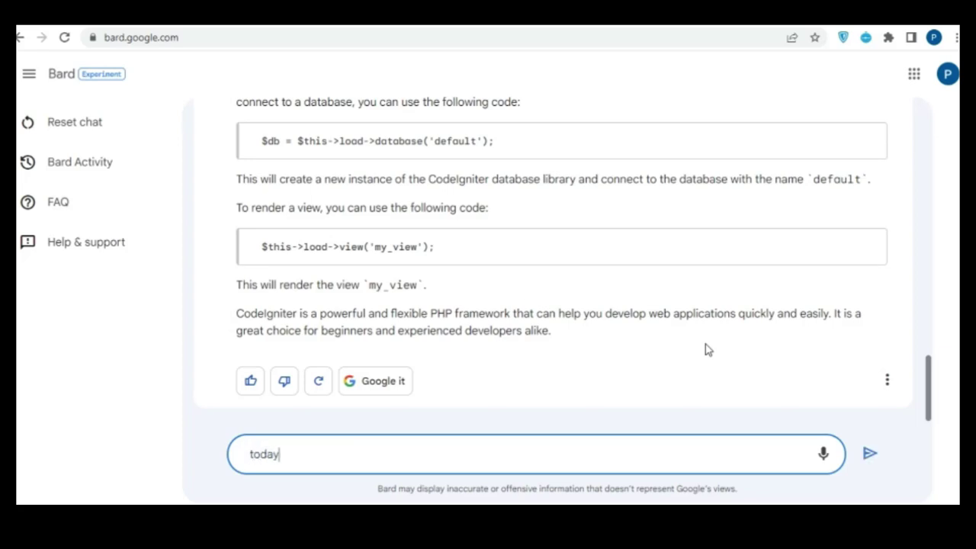
pyautogui.write(' trending topinc')
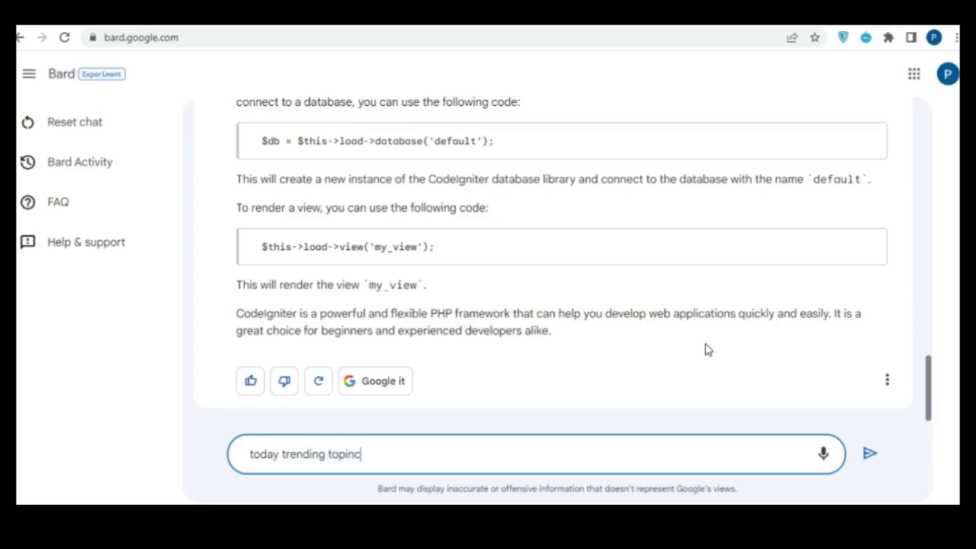
pyautogui.press('BackSpace')
pyautogui.write('c on google')
pyautogui.press('Return')
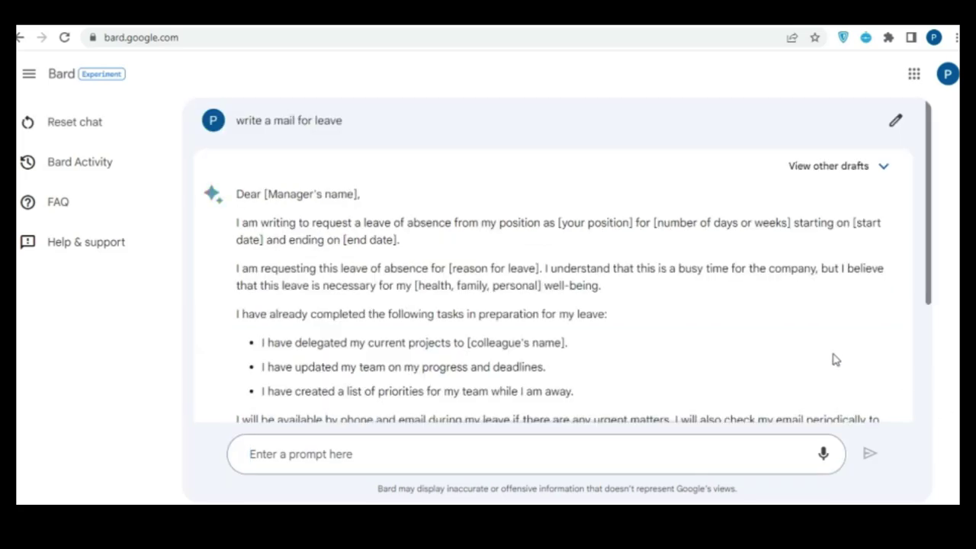
# Look over the whole leave mail and ask the chatbot "How codeigniter works" beneath it.
pyautogui.scroll(-3, 779, 311)
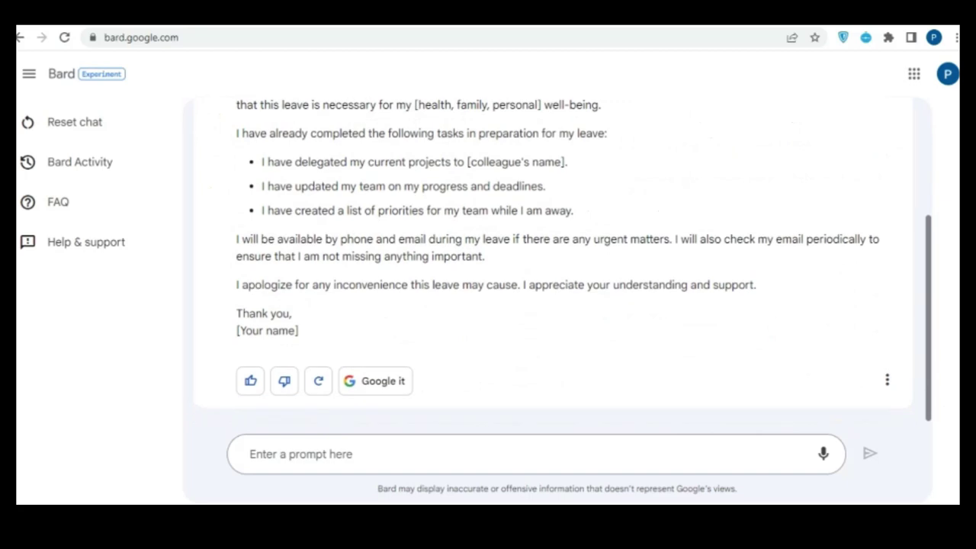
pyautogui.scroll(3, 780, 311)
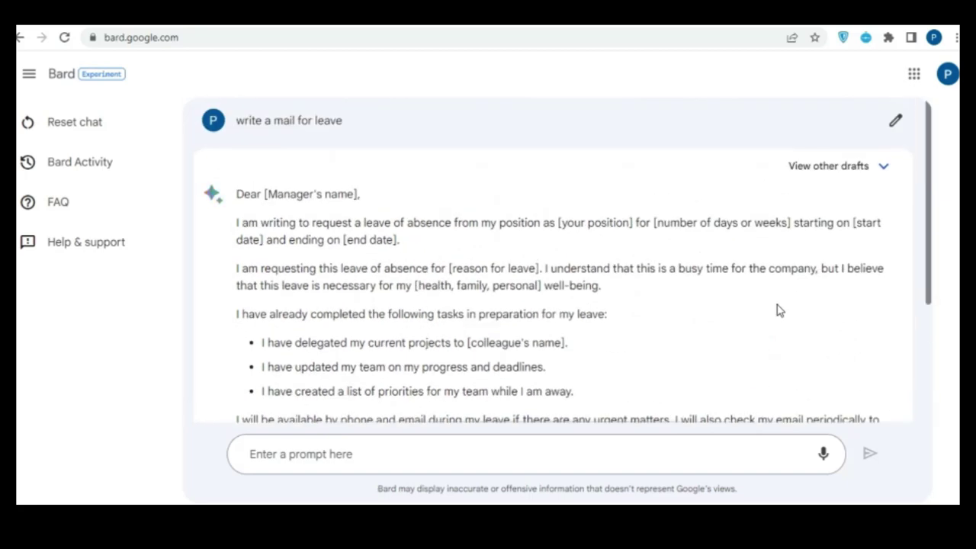
pyautogui.scroll(-3, 779, 311)
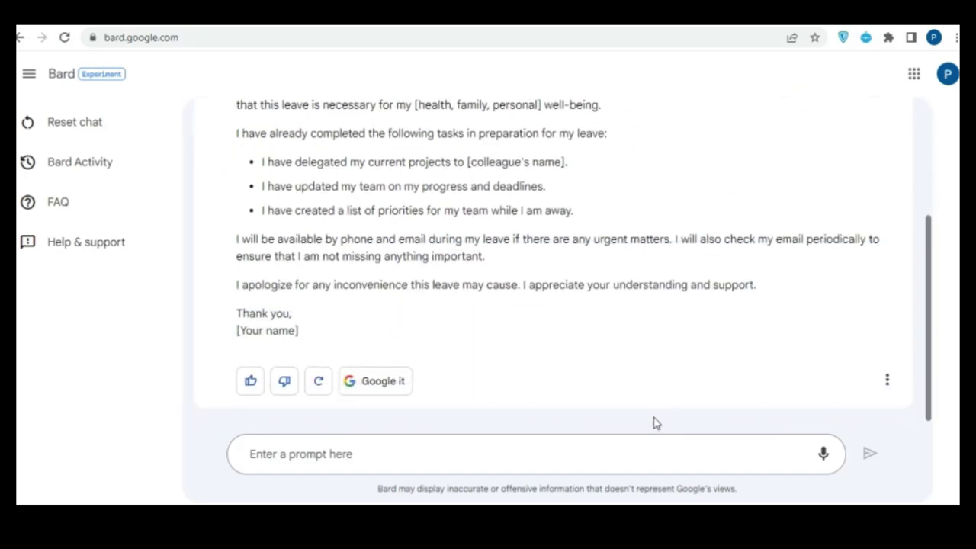
pyautogui.click(656, 456)
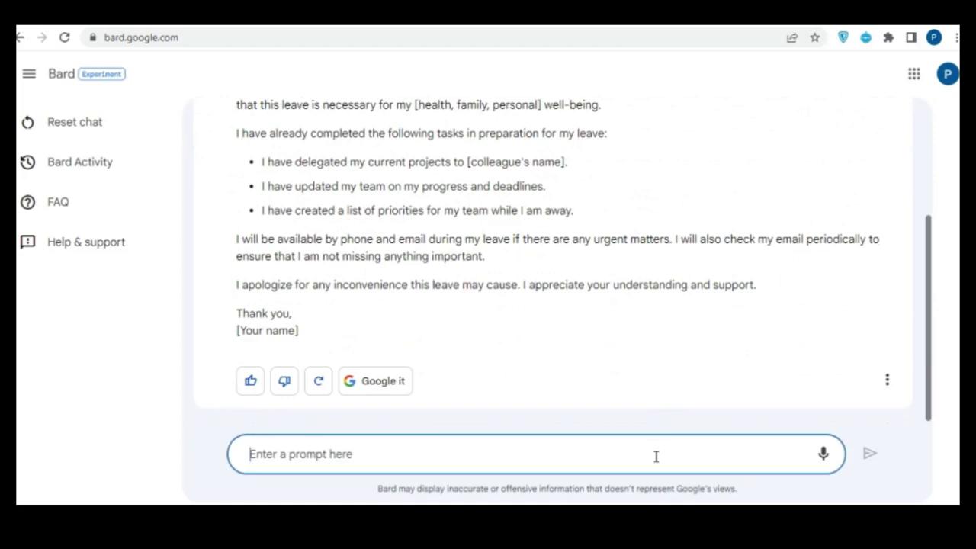
pyautogui.write('H')
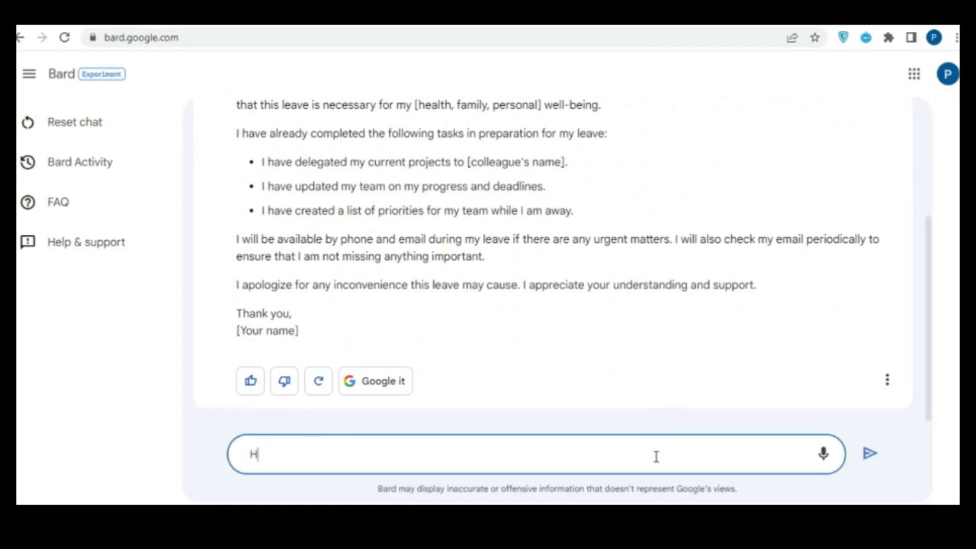
pyautogui.write('ow codeigniter works')
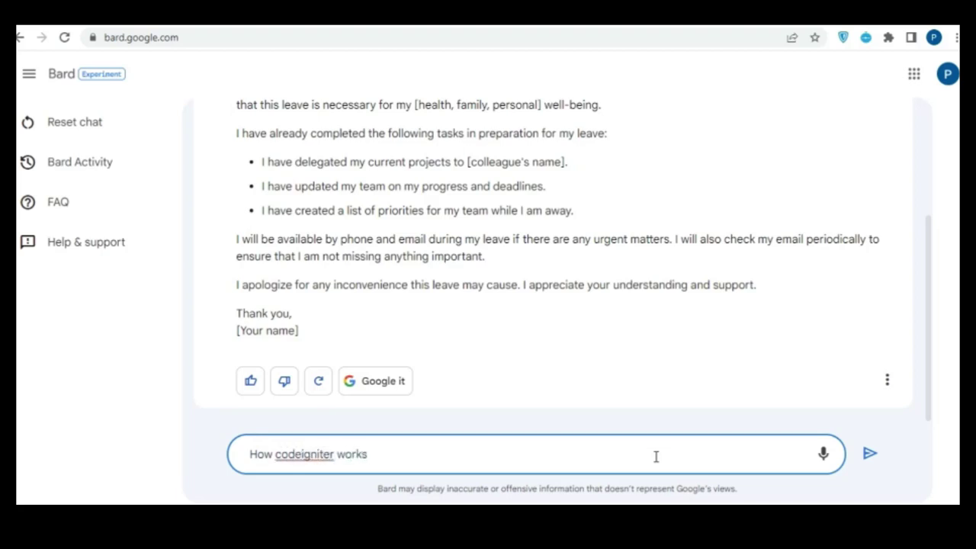
pyautogui.press('Return')
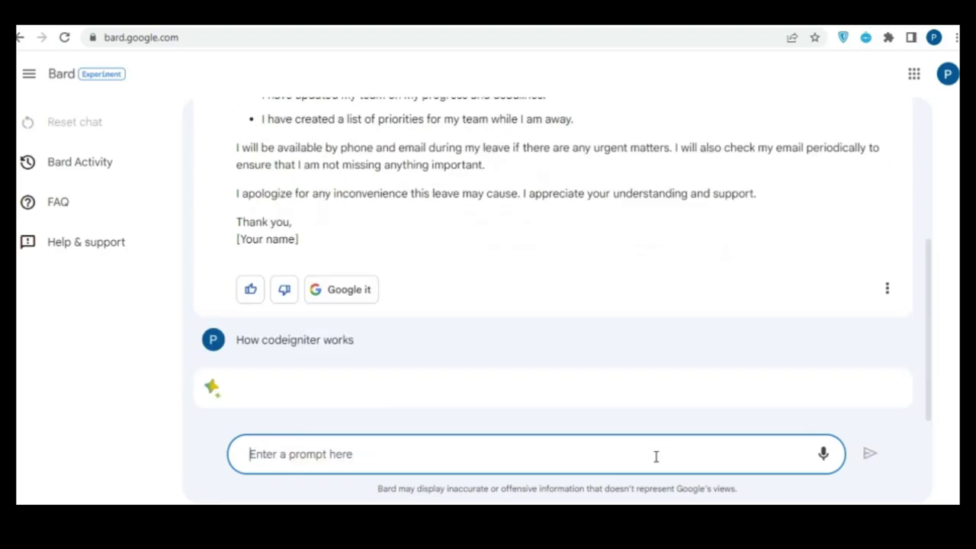
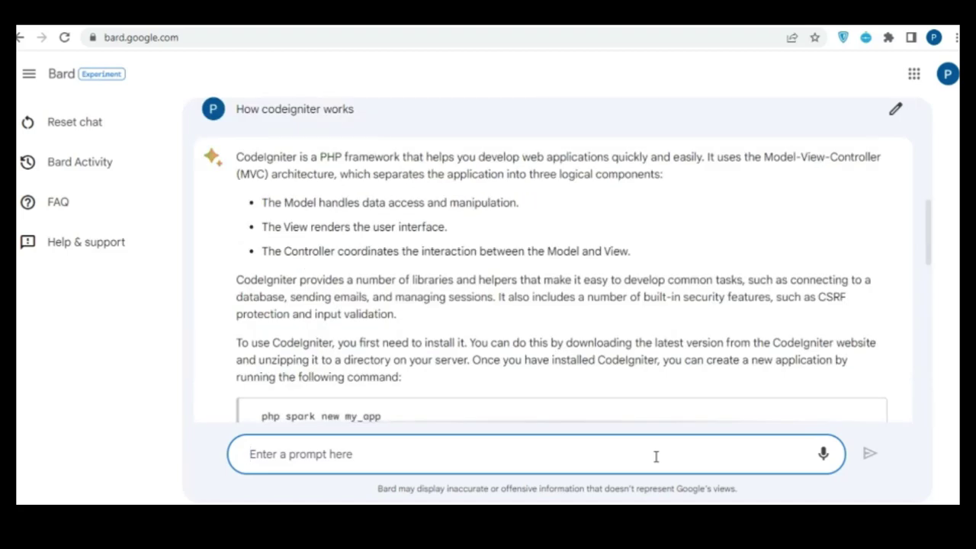
# Read through the full answer on how CodeIgniter works, including its MVC components, code examples and closing summary.
pyautogui.scroll(-3, 707, 344)
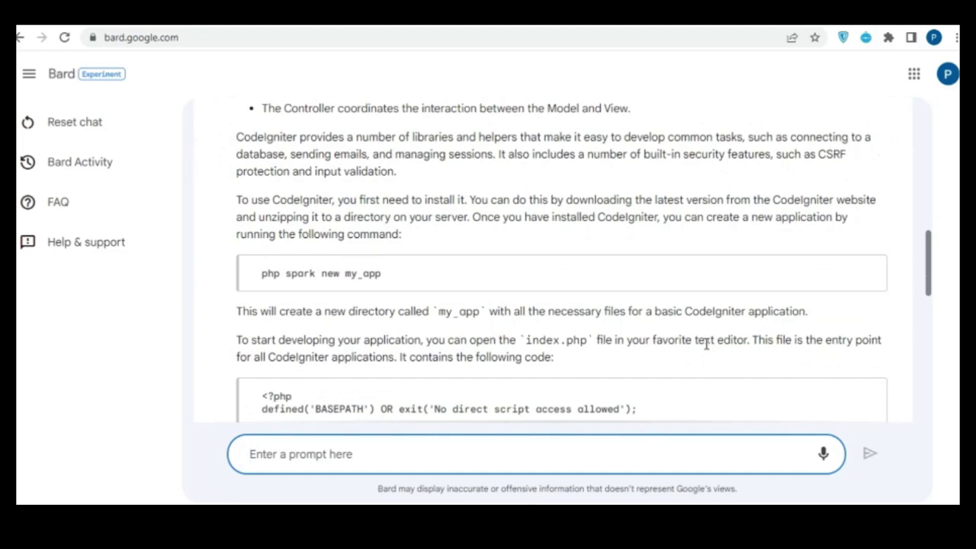
pyautogui.scroll(-1, 705, 344)
pyautogui.scroll(3, 705, 344)
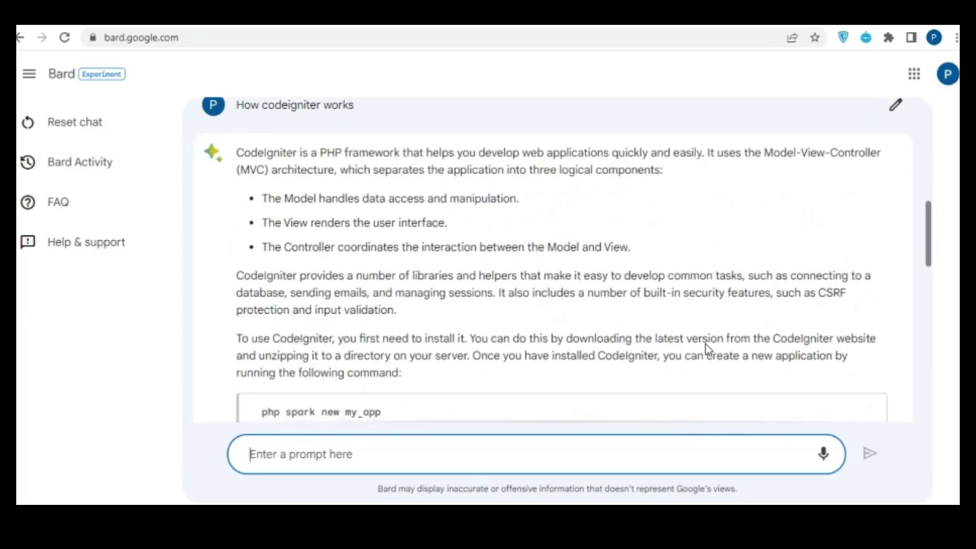
pyautogui.scroll(-5, 708, 344)
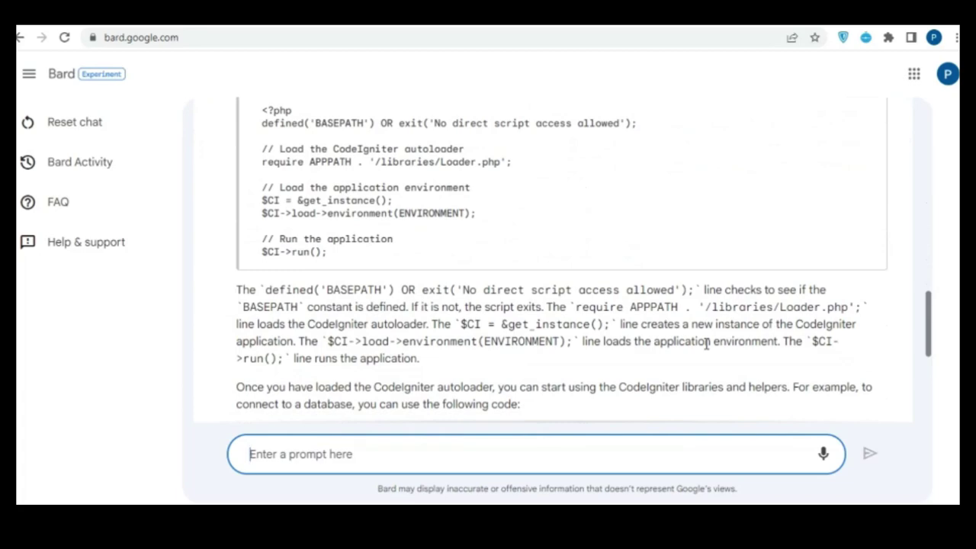
pyautogui.scroll(-3, 706, 344)
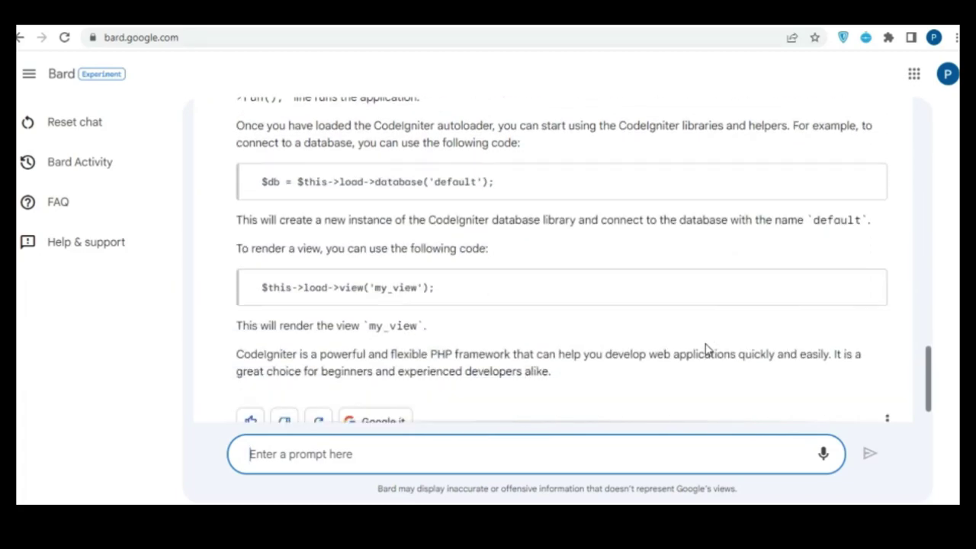
pyautogui.scroll(5, 705, 349)
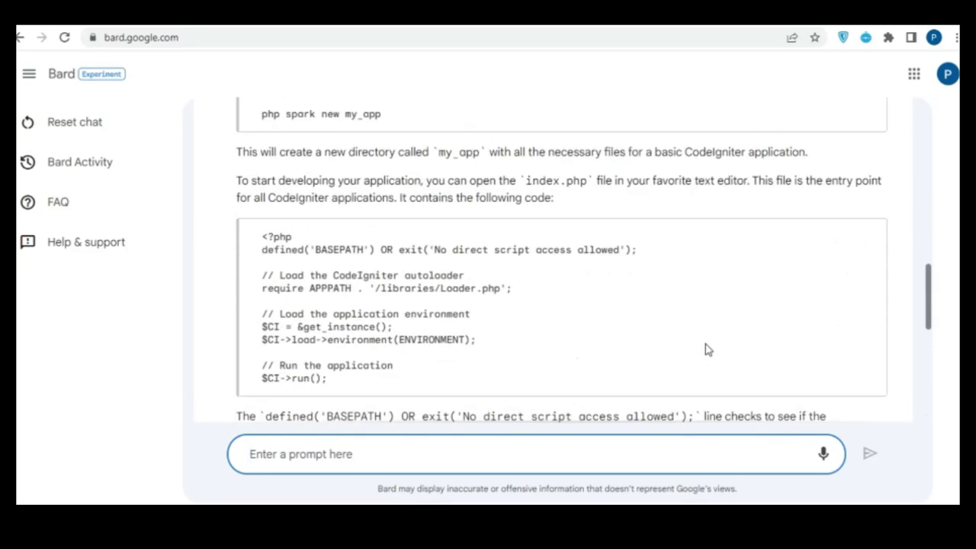
pyautogui.scroll(5, 706, 349)
pyautogui.scroll(-2, 706, 348)
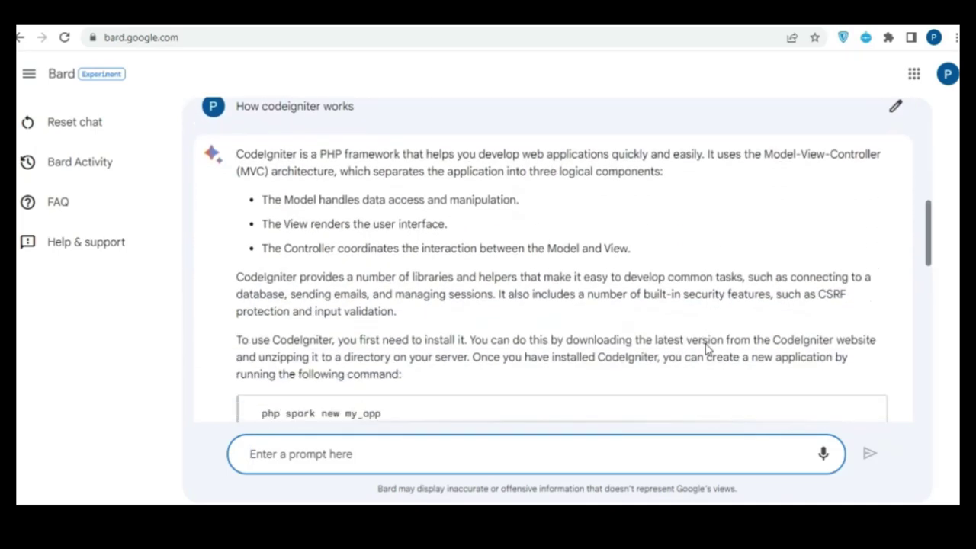
pyautogui.scroll(-10, 706, 347)
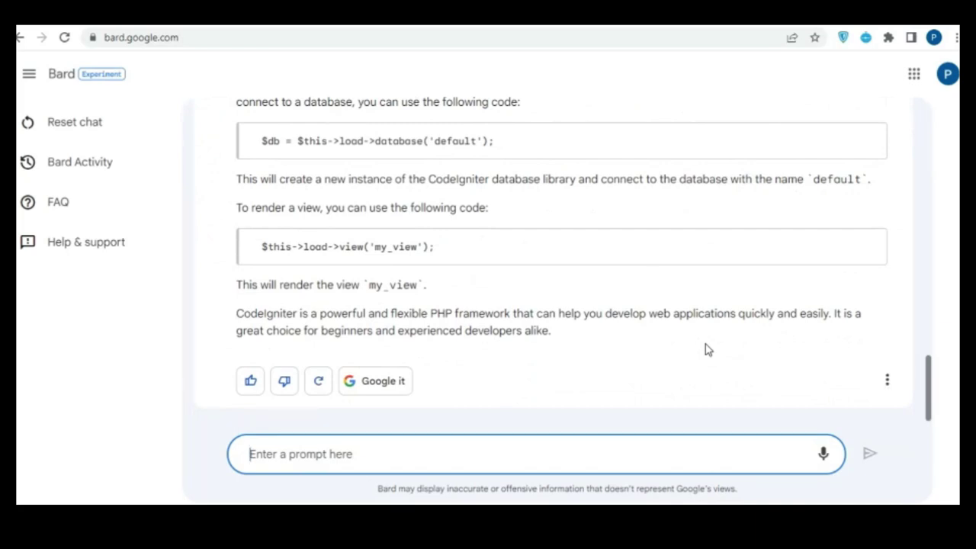
# Submit the prompt "today trending topic on google" in the same chat.
pyautogui.write('tod')
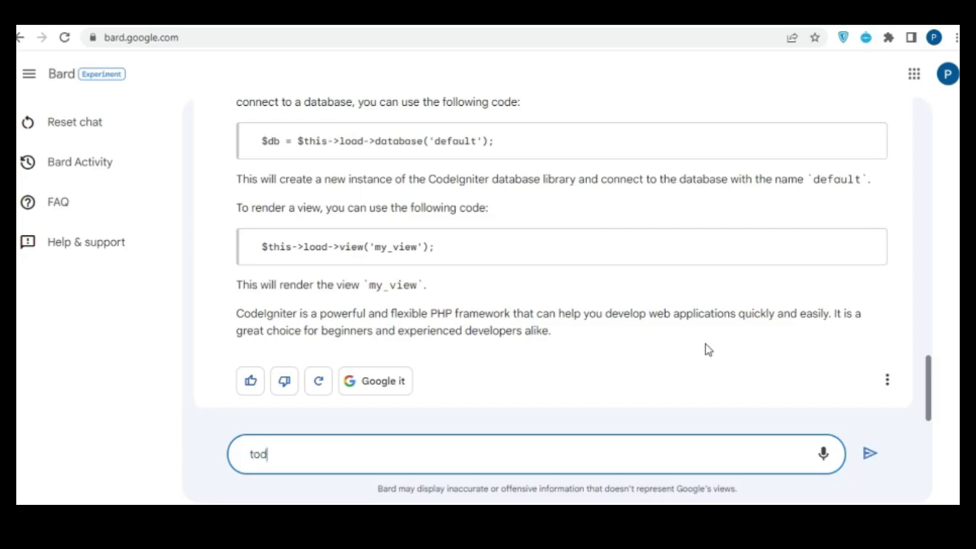
pyautogui.write('ay trending topin')
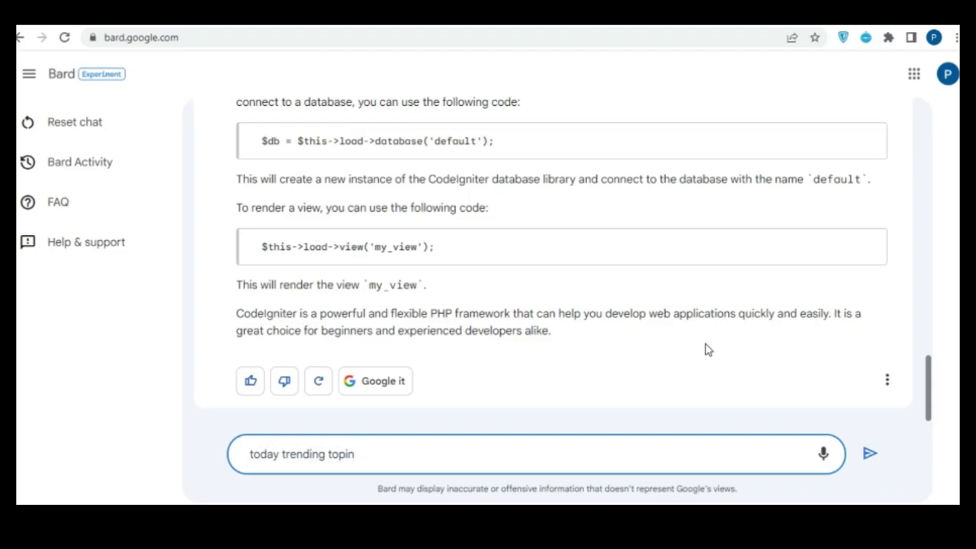
pyautogui.write(' on google')
pyautogui.press('Return')
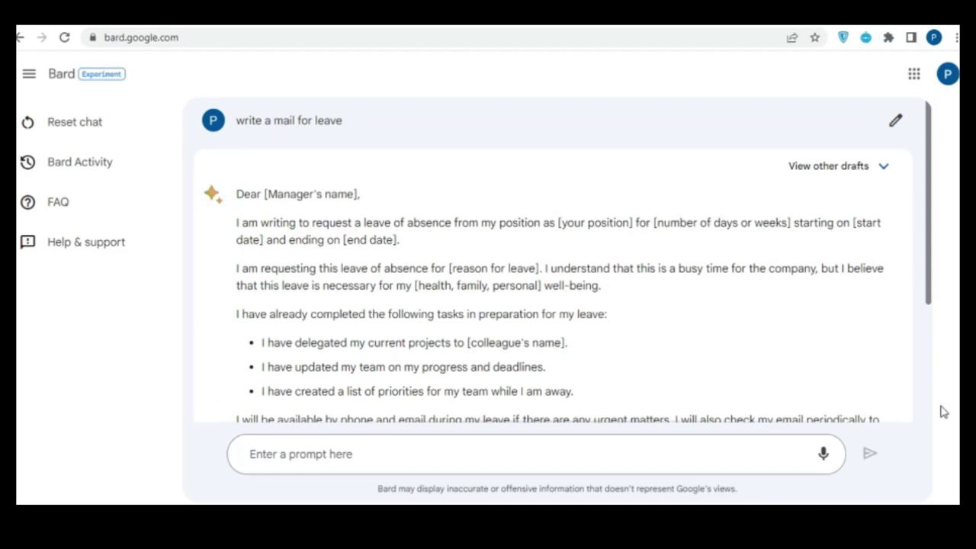
# Review the generated leave mail and submit the follow-up prompt "How codeigniter works".
pyautogui.scroll(-3, 779, 311)
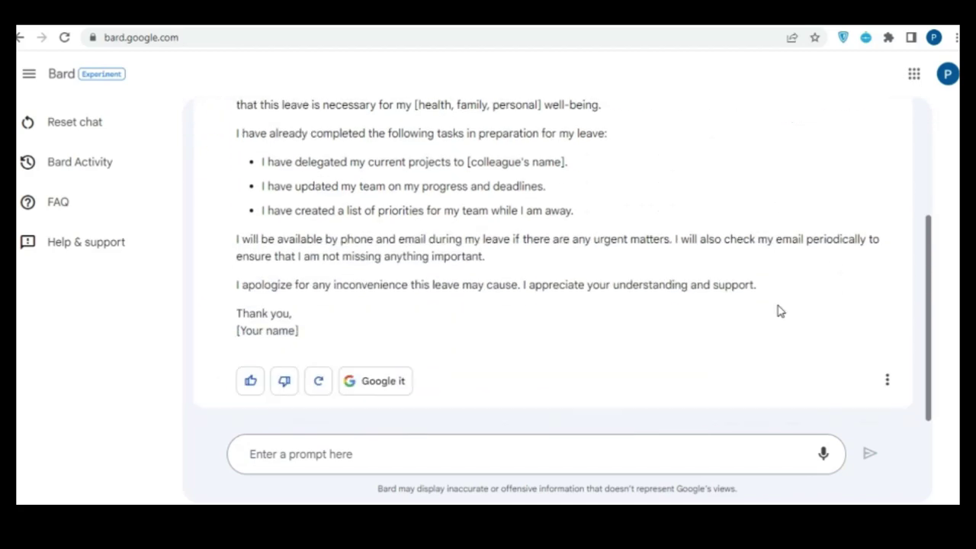
pyautogui.scroll(3, 779, 311)
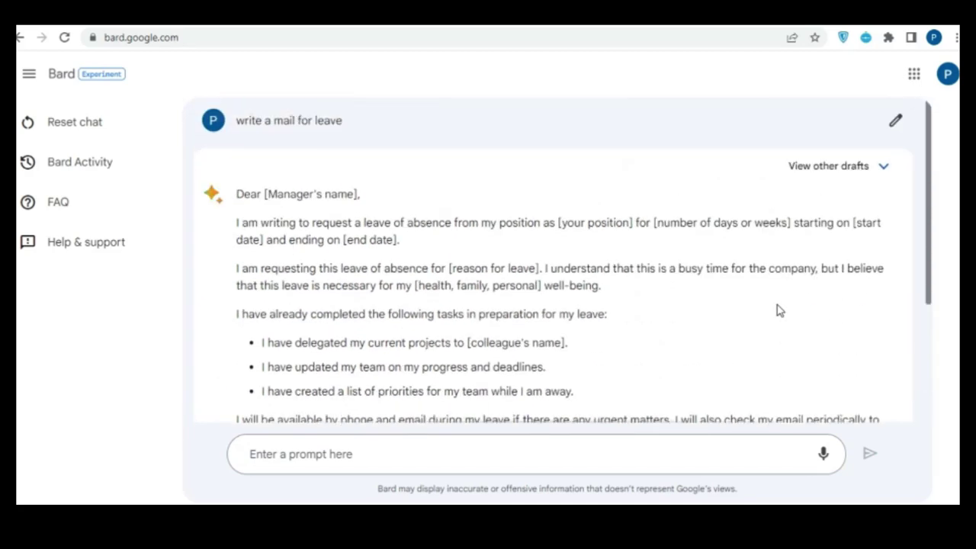
pyautogui.scroll(-3, 779, 312)
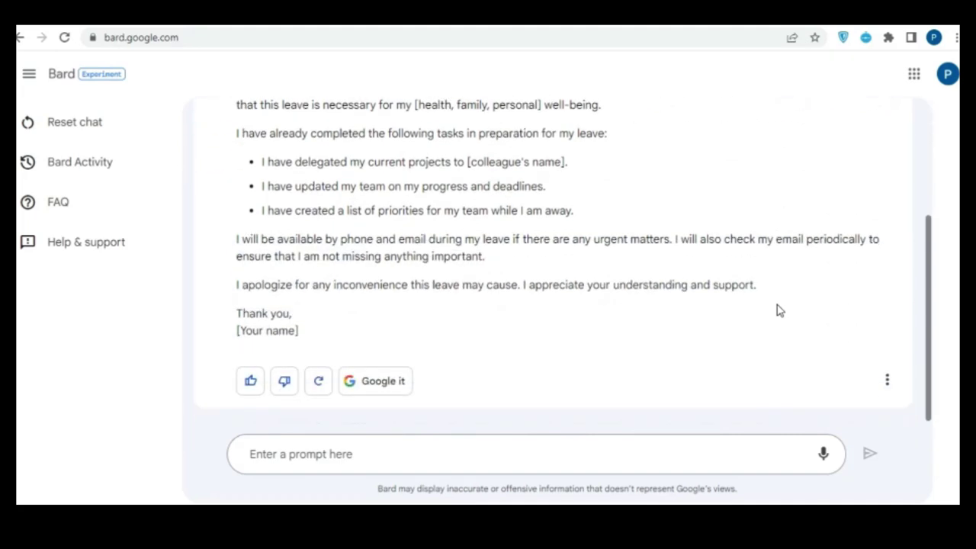
pyautogui.click(656, 454)
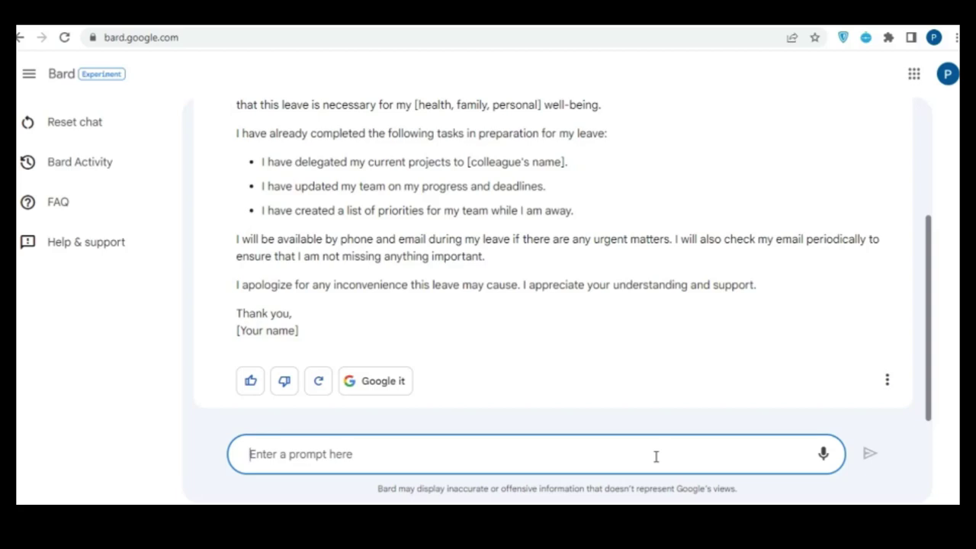
pyautogui.write('How ')
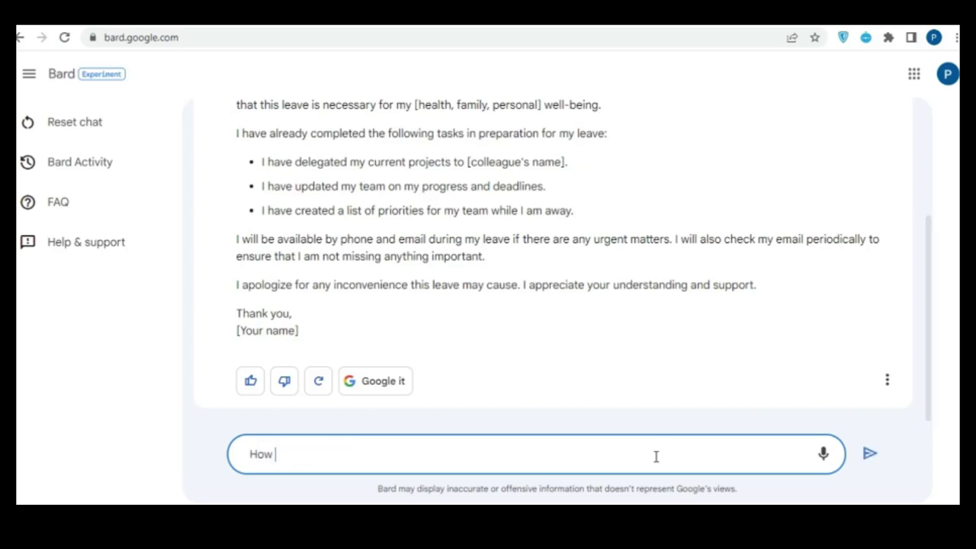
pyautogui.write('codeigniter works')
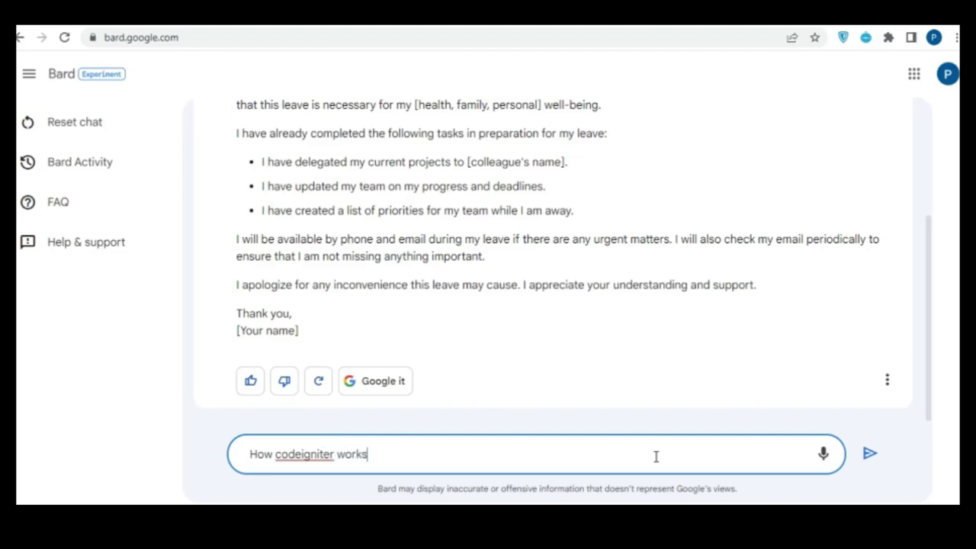
pyautogui.press('Return')
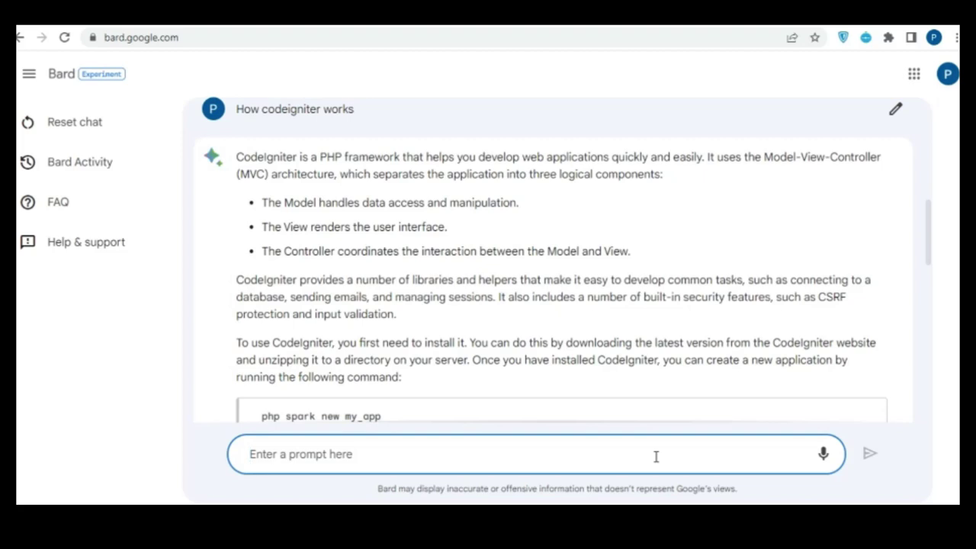
# Examine the CodeIgniter answer from its introduction through the installation, index.php, database and view code examples.
pyautogui.scroll(-2, 706, 343)
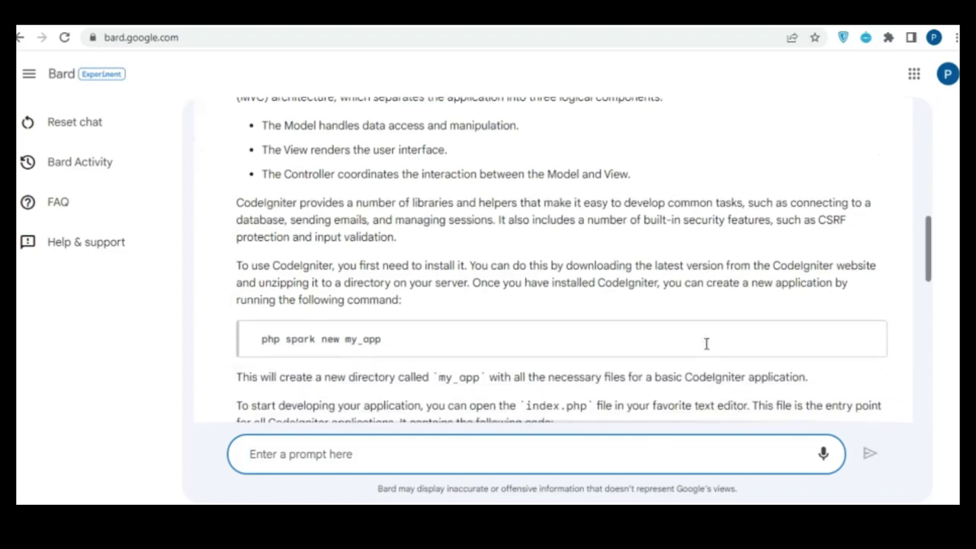
pyautogui.scroll(-1, 706, 344)
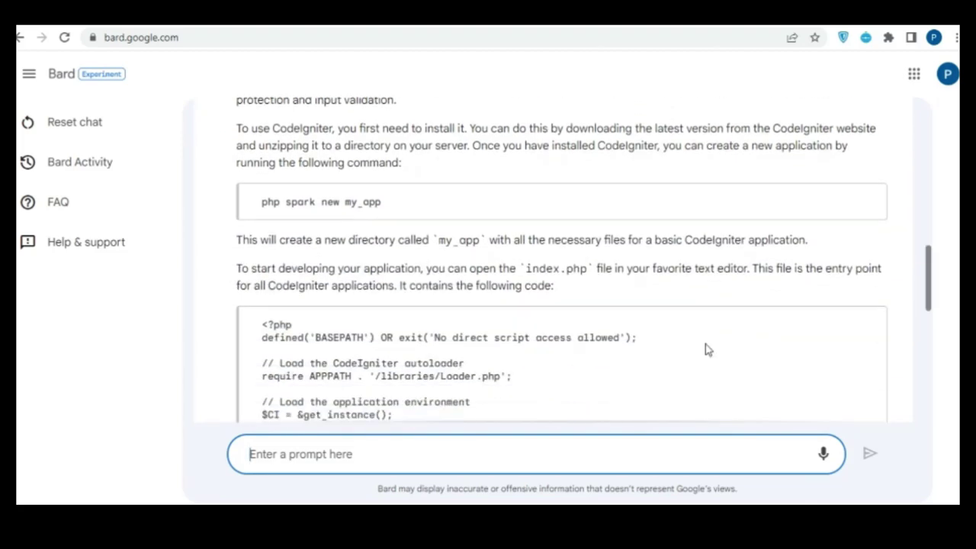
pyautogui.scroll(3, 707, 344)
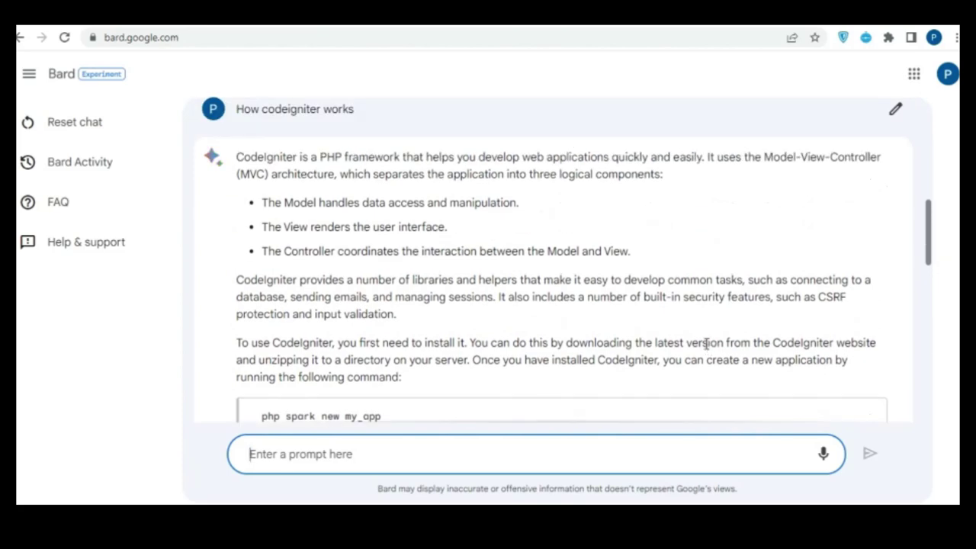
pyautogui.scroll(-5, 707, 344)
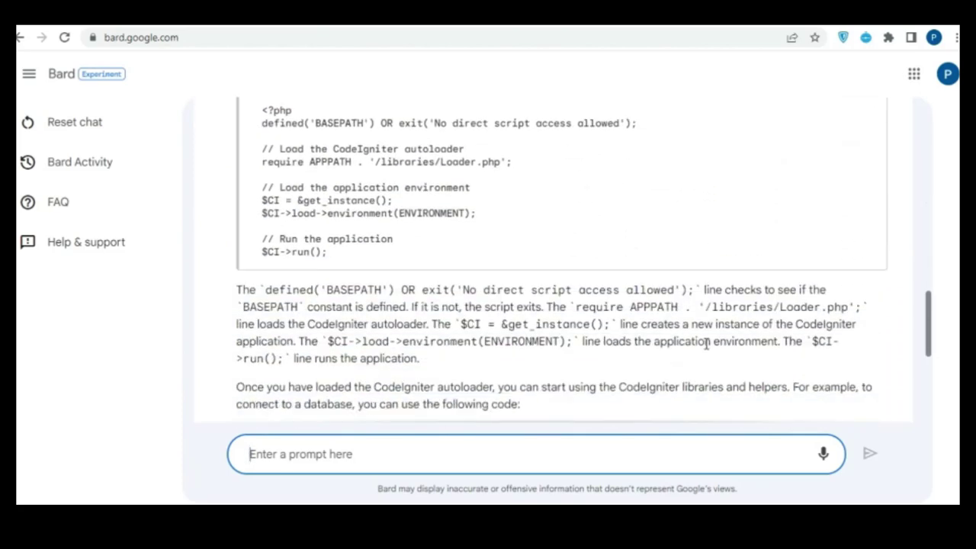
pyautogui.scroll(-3, 707, 344)
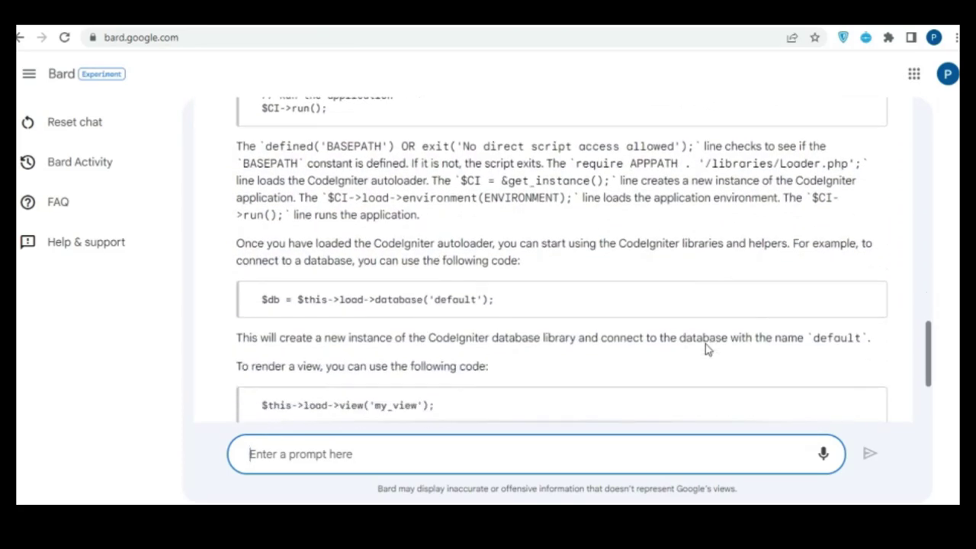
pyautogui.scroll(-1, 706, 344)
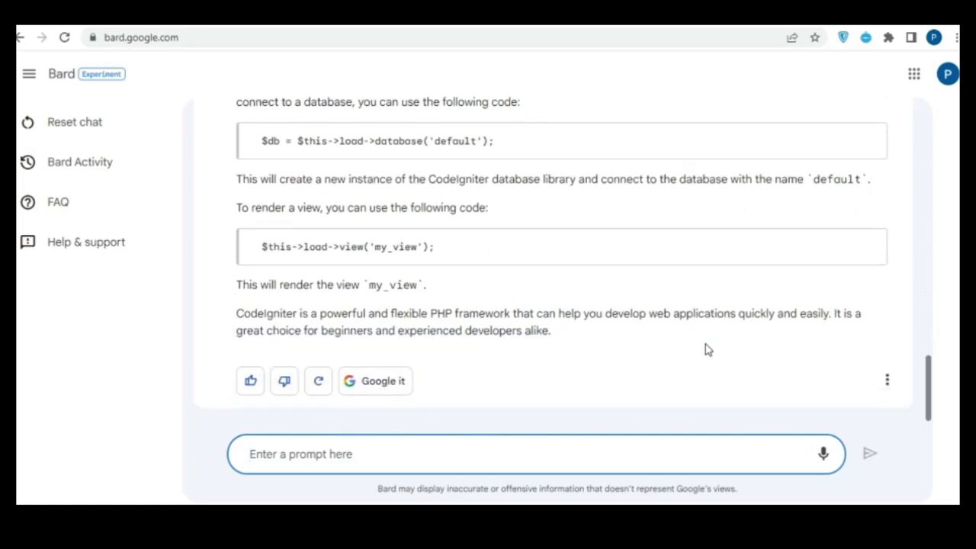
pyautogui.scroll(5, 705, 344)
pyautogui.scroll(5, 705, 349)
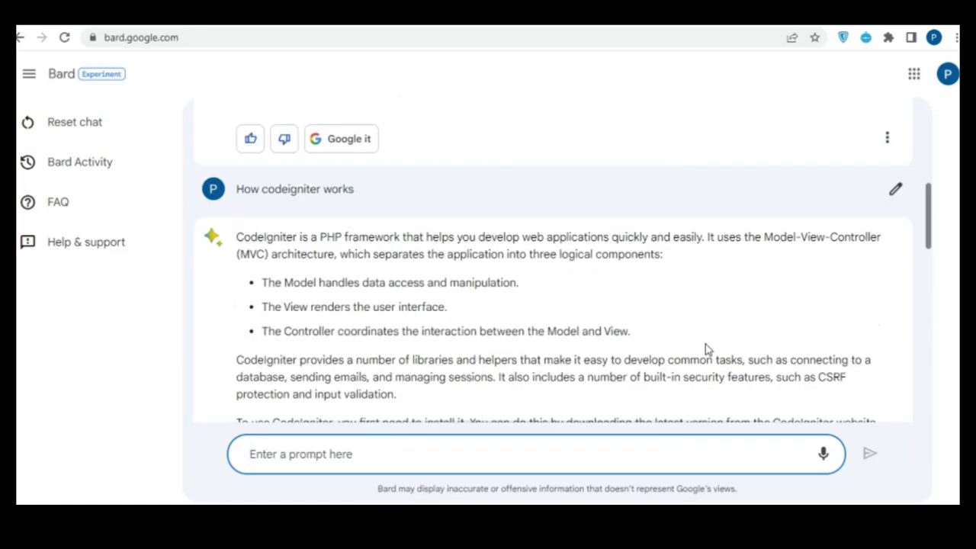
pyautogui.scroll(-1, 705, 349)
pyautogui.scroll(-10, 706, 349)
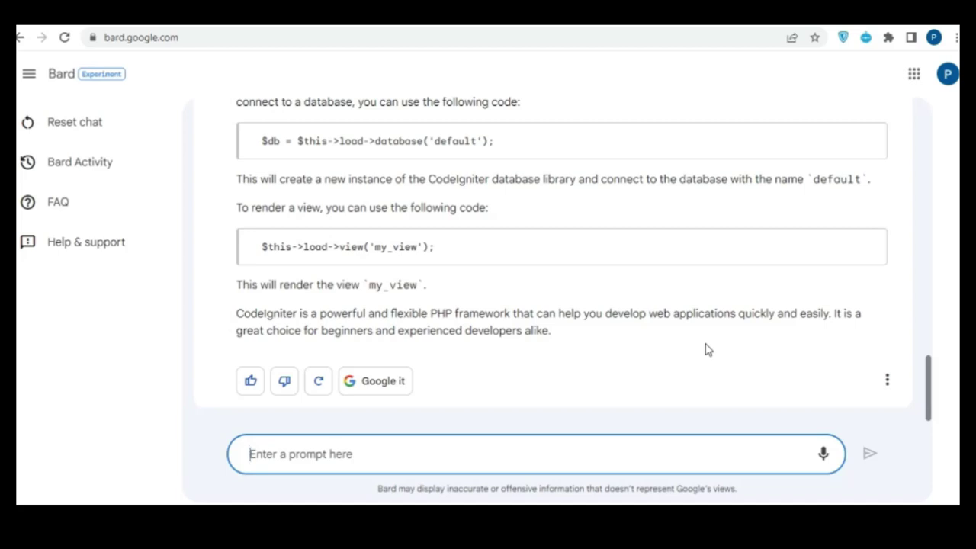
# Ask the chatbot for "today trending topic on google" as a new prompt.
pyautogui.write('today')
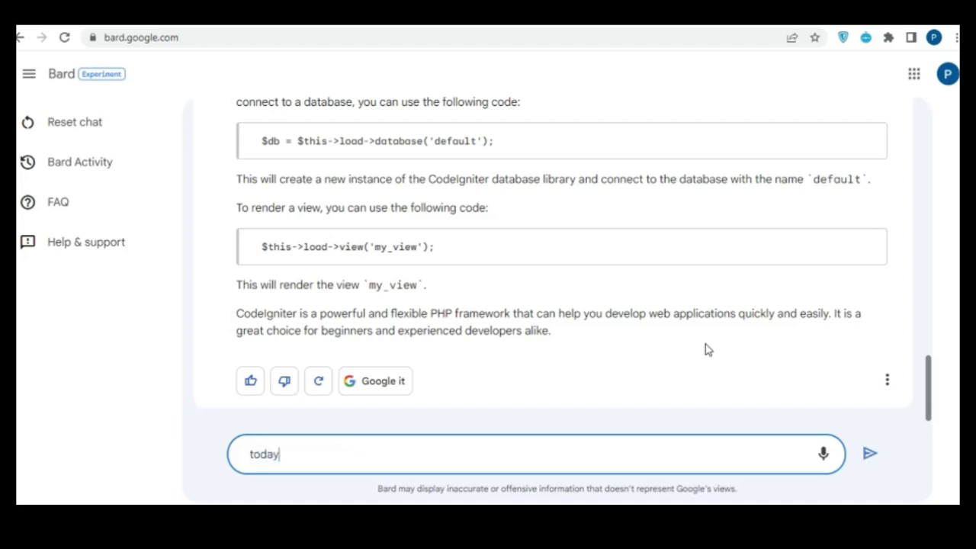
pyautogui.write(' trending topin')
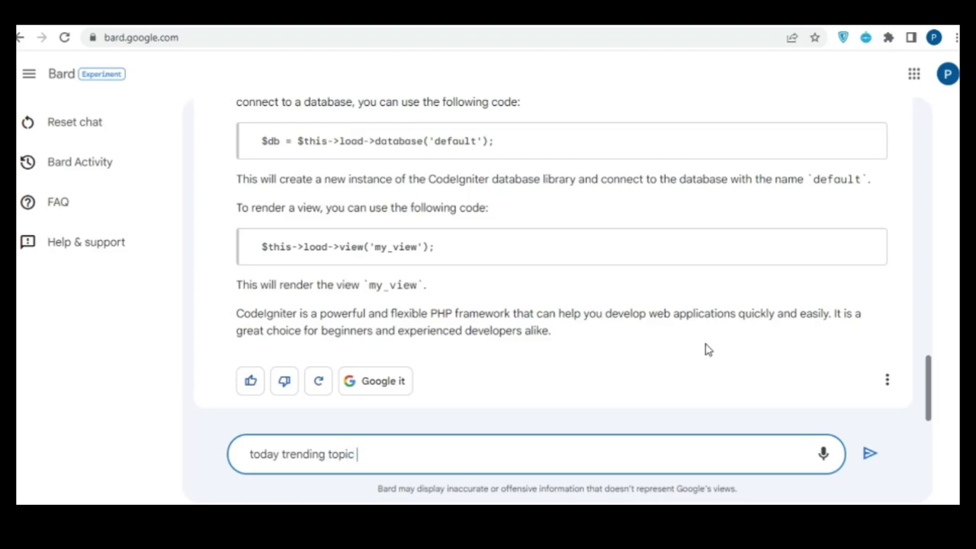
pyautogui.write(' on google')
pyautogui.press('Return')
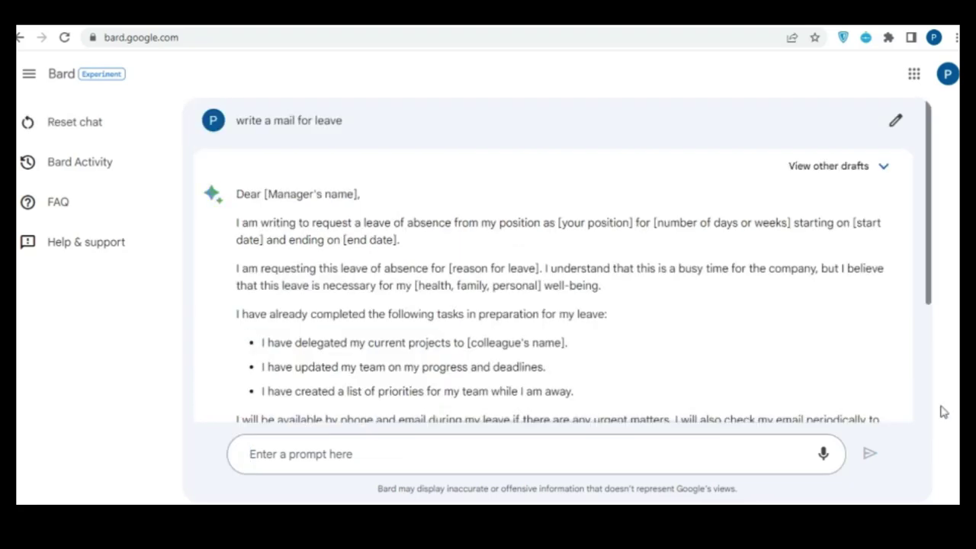
# Read through the generated leave mail, and submit the follow-up prompt "How codeigniter works".
pyautogui.scroll(-3, 778, 310)
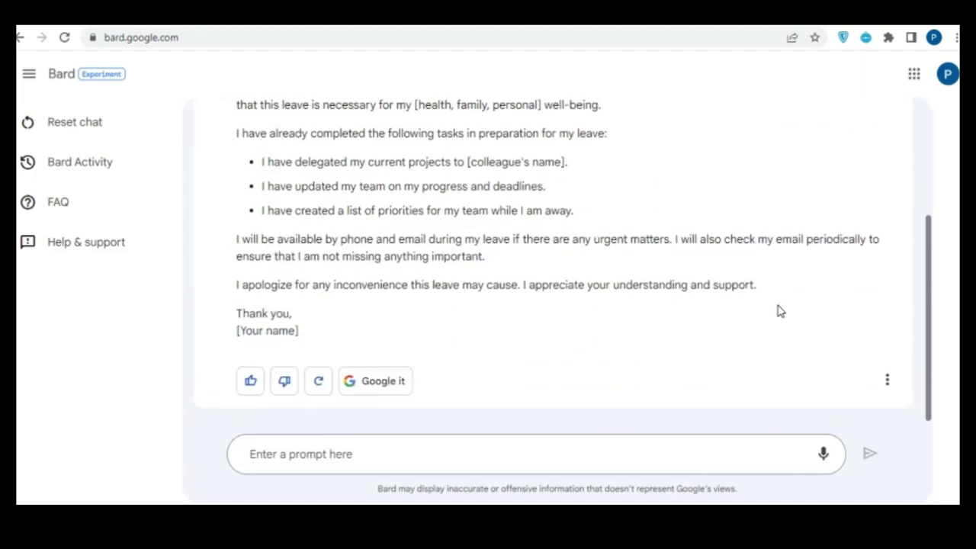
pyautogui.scroll(3, 778, 310)
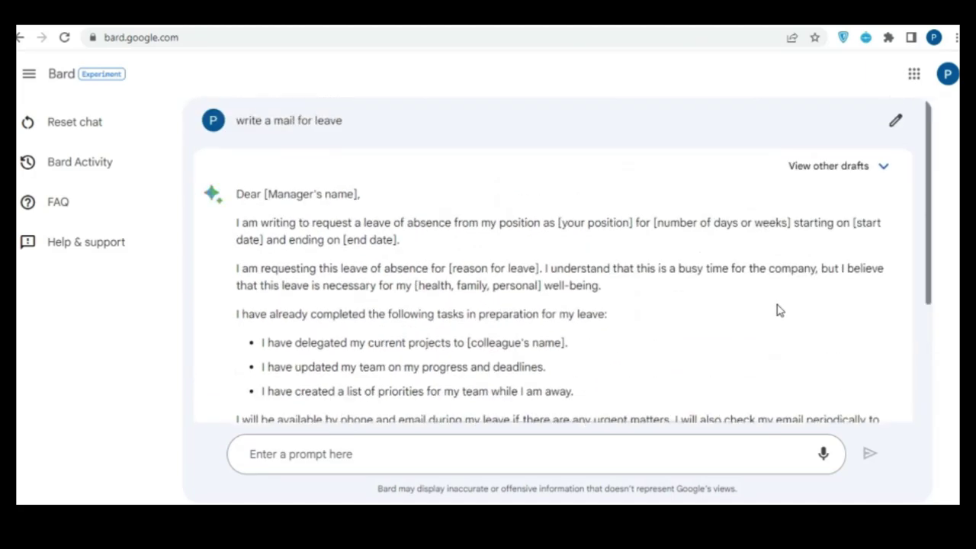
pyautogui.scroll(-3, 778, 309)
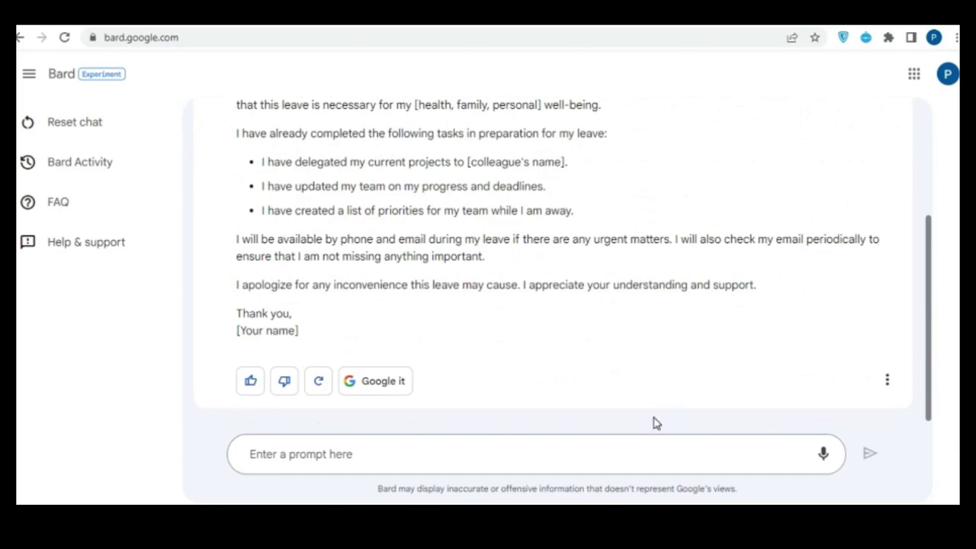
pyautogui.click(656, 456)
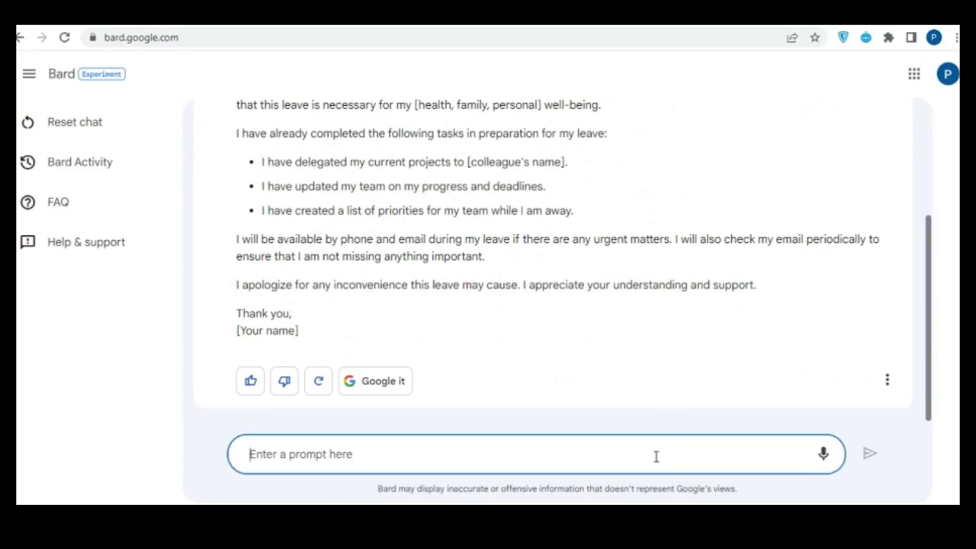
pyautogui.write('How cod')
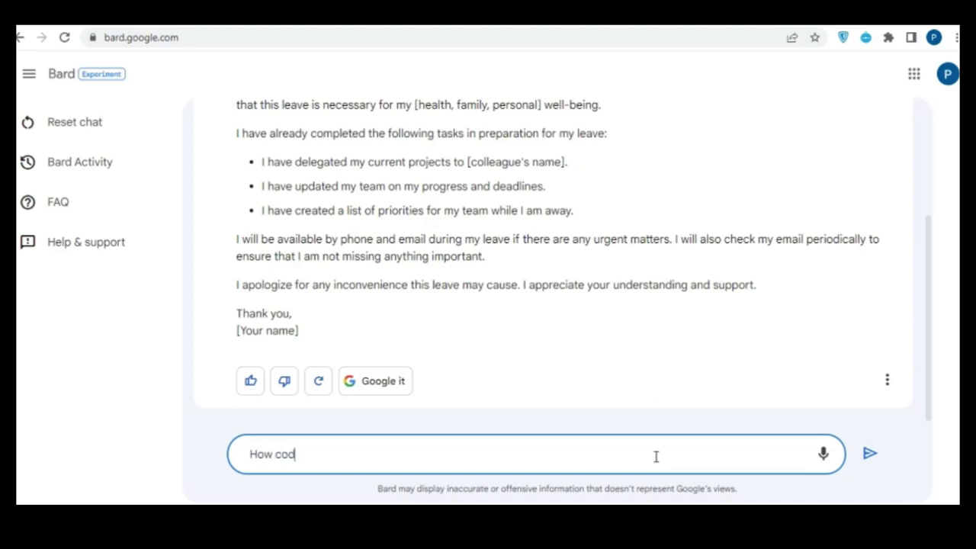
pyautogui.write('eigniter works')
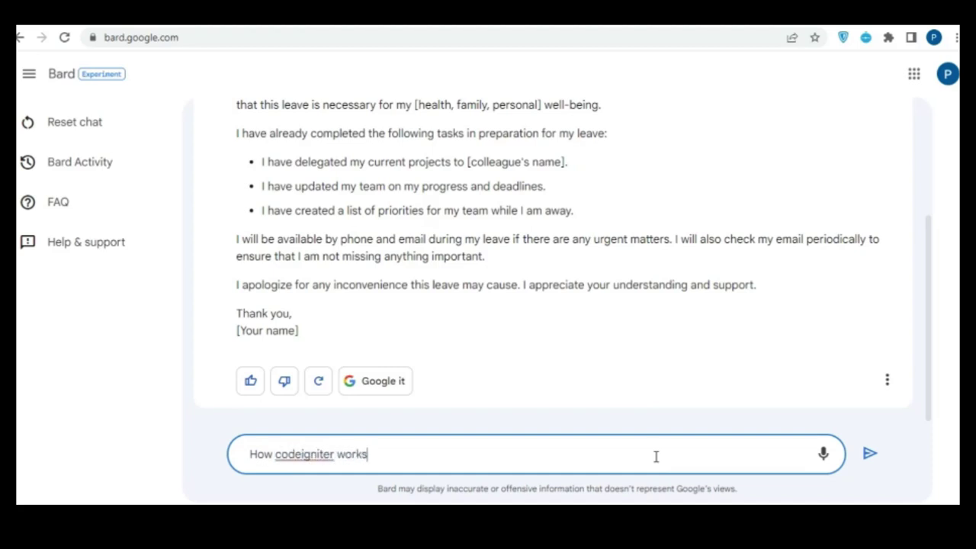
pyautogui.press('Return')
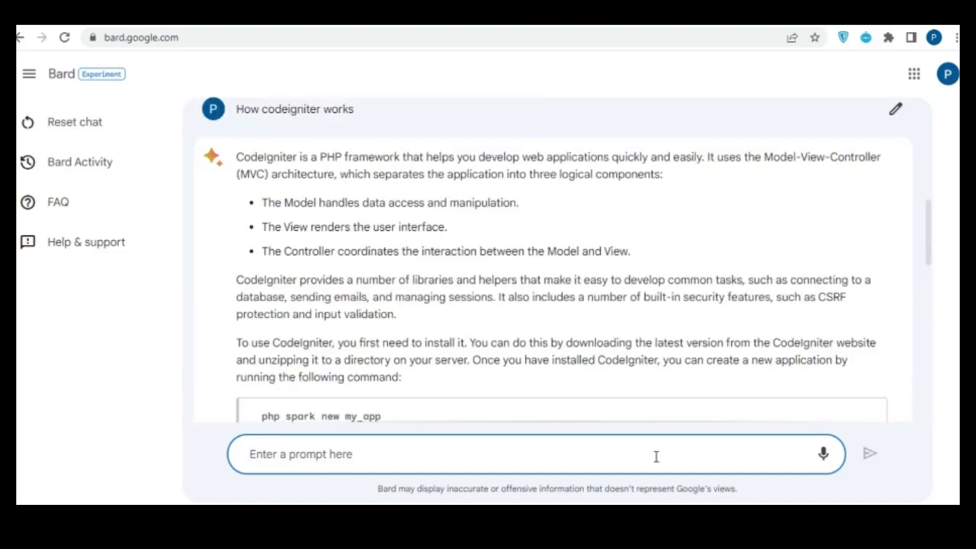
# Examine the CodeIgniter answer, from the MVC introduction through the installation command, index.php code, and database and view examples.
pyautogui.scroll(-2, 702, 347)
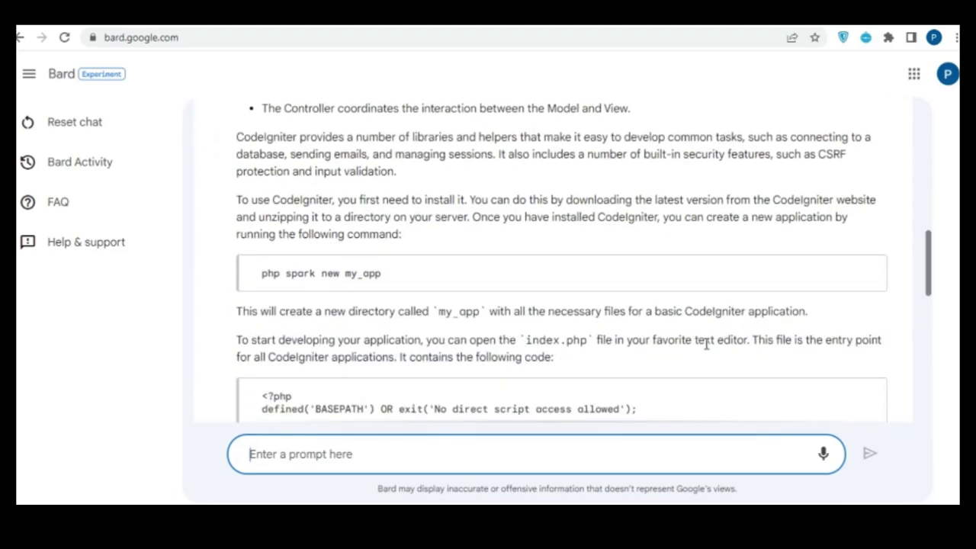
pyautogui.scroll(-1, 706, 345)
pyautogui.scroll(3, 707, 347)
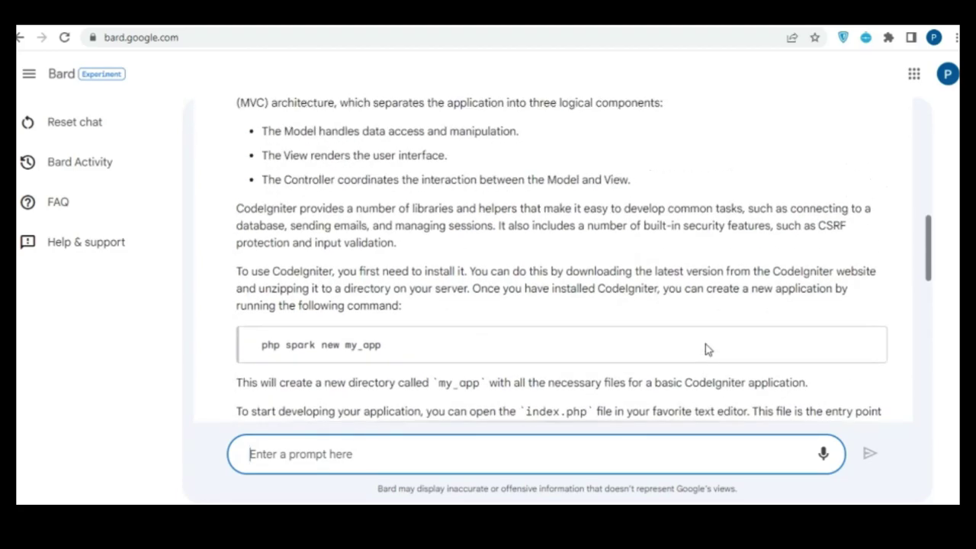
pyautogui.scroll(-6, 707, 345)
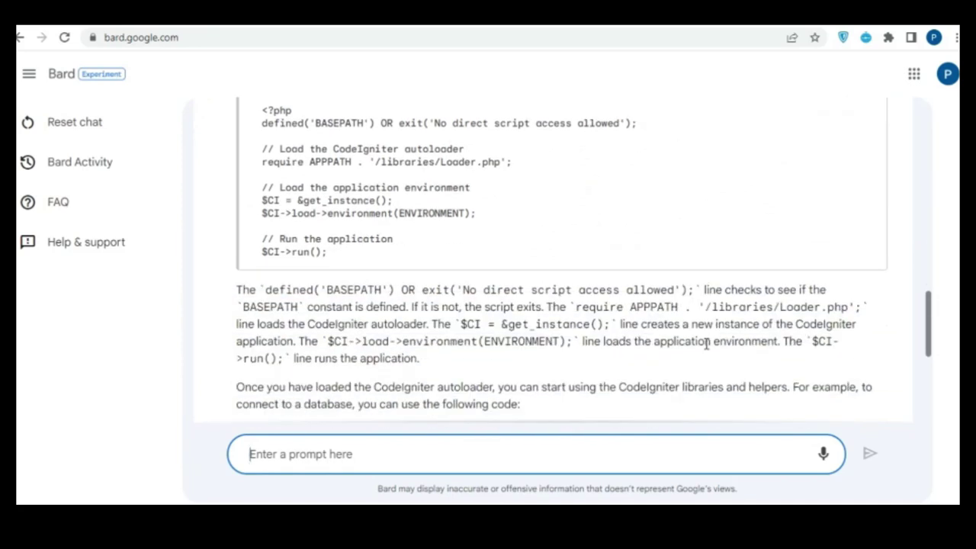
pyautogui.scroll(-3, 707, 344)
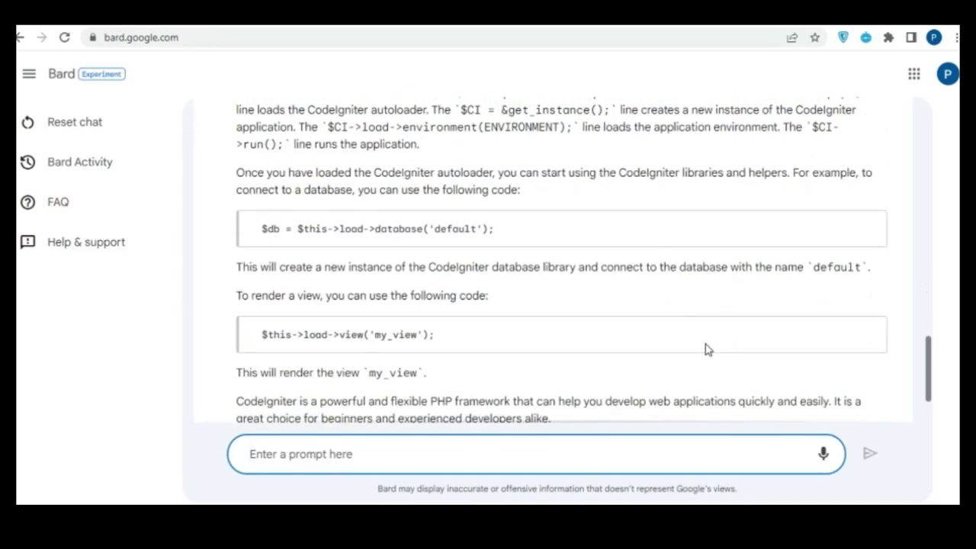
pyautogui.scroll(-1, 706, 349)
pyautogui.scroll(5, 706, 349)
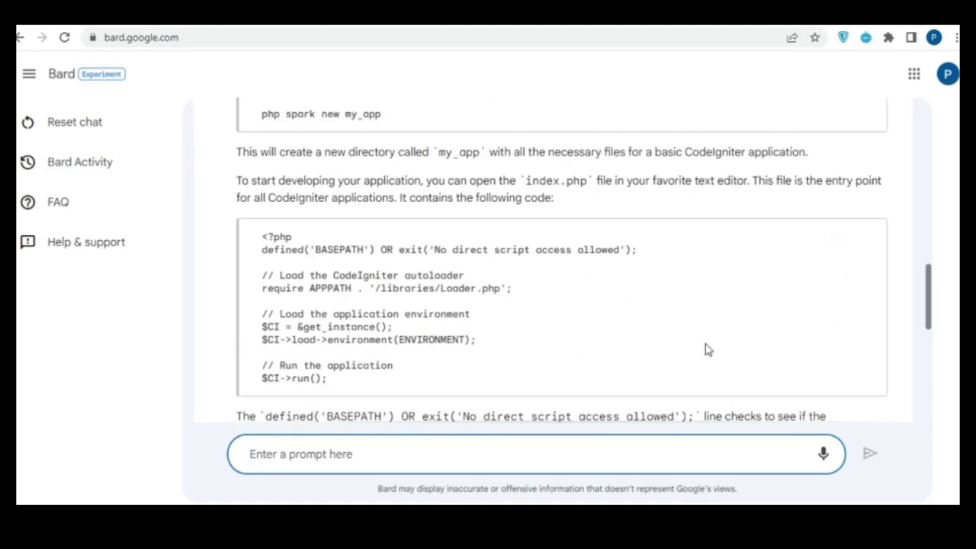
pyautogui.scroll(5, 706, 349)
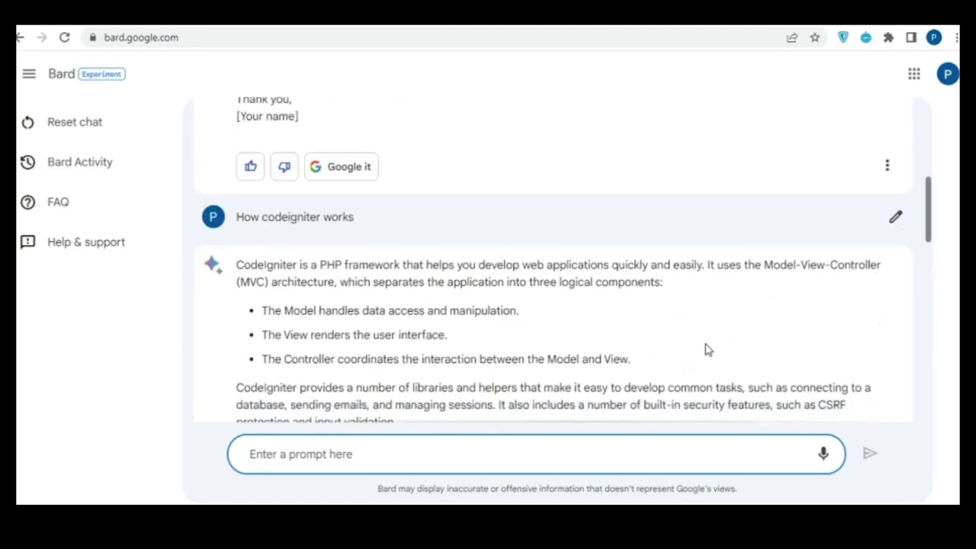
pyautogui.scroll(-10, 706, 350)
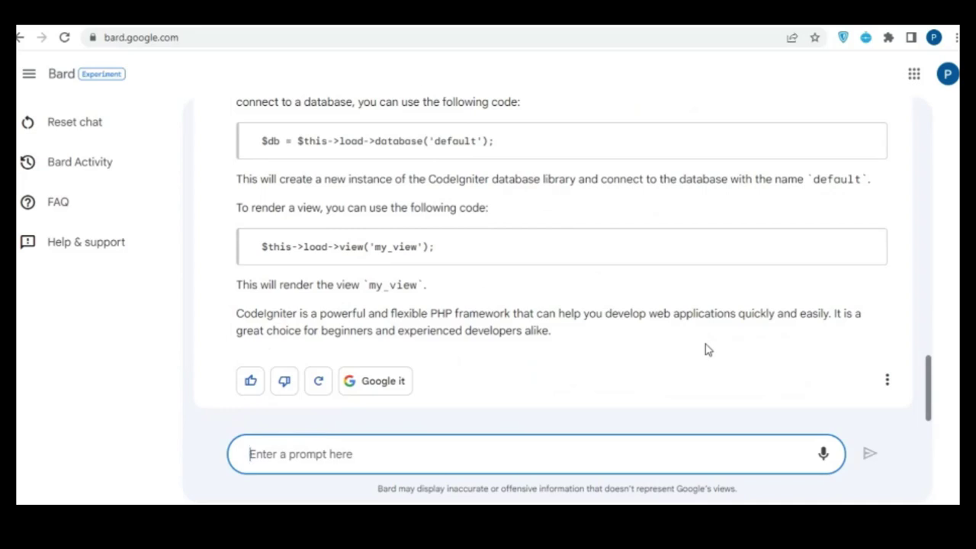
# Submit the prompt "today trending topic on google" in the same chat.
pyautogui.write('to')
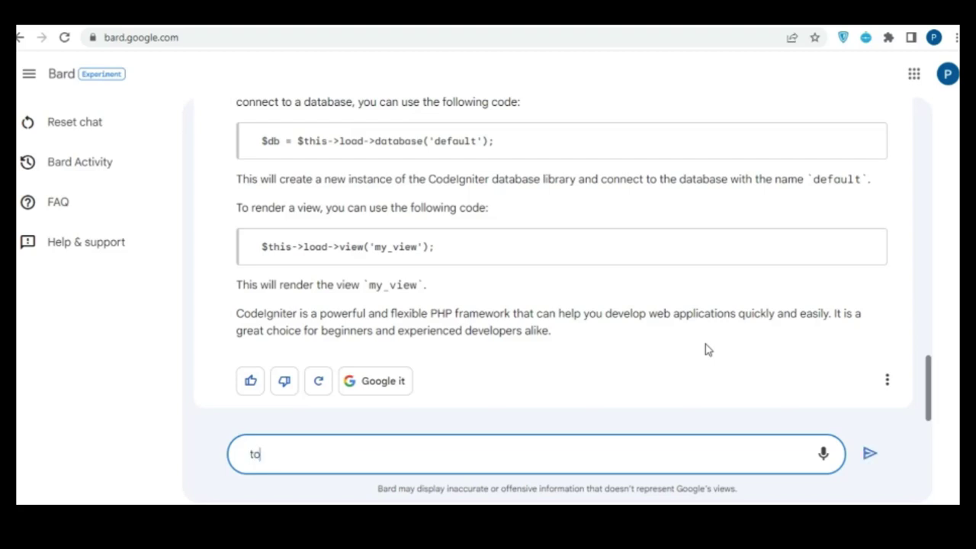
pyautogui.write('day trending topi')
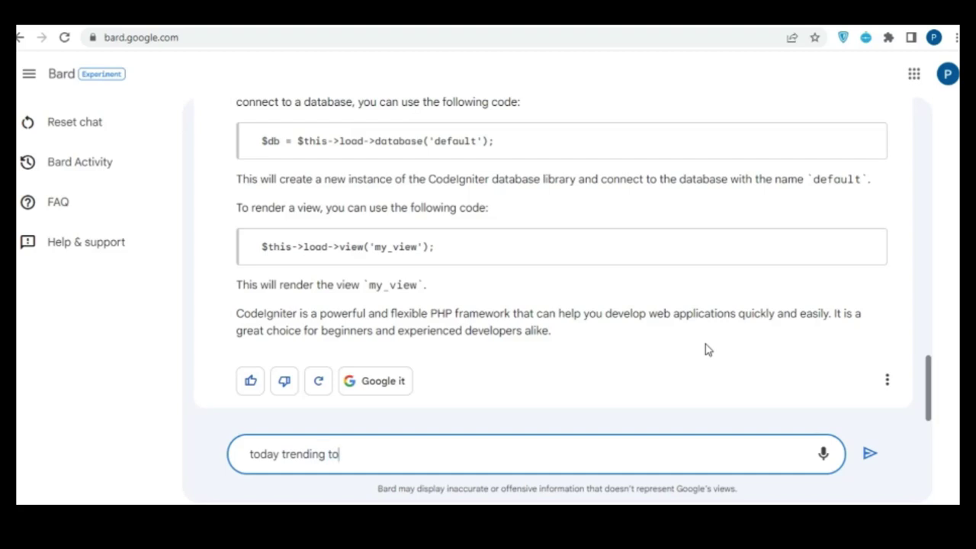
pyautogui.write('n')
pyautogui.press('BackSpace')
pyautogui.press('BackSpace')
pyautogui.write('ic on google')
pyautogui.press('Return')
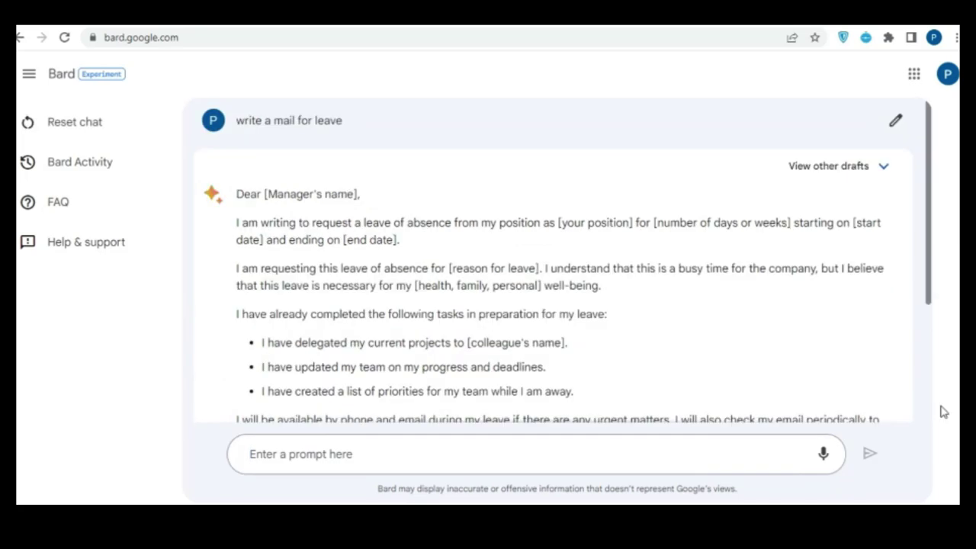
# Review the leave mail down to its closing, and ask "How codeigniter works" as the follow-up prompt.
pyautogui.scroll(-3, 778, 310)
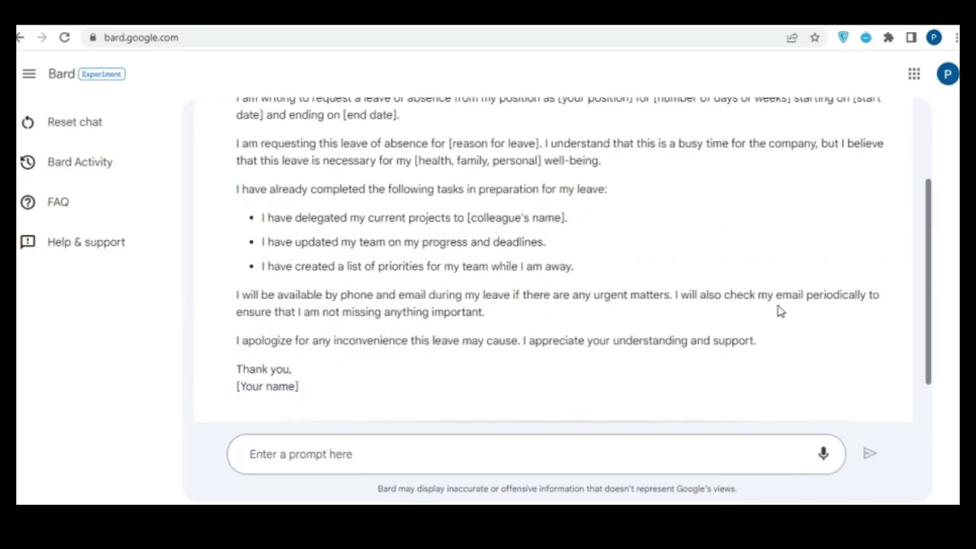
pyautogui.scroll(3, 778, 310)
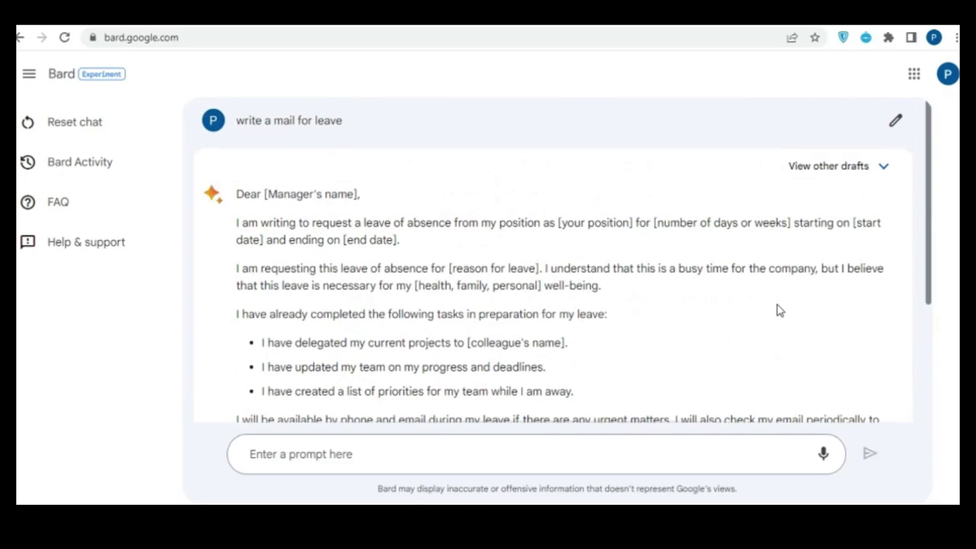
pyautogui.scroll(-3, 778, 309)
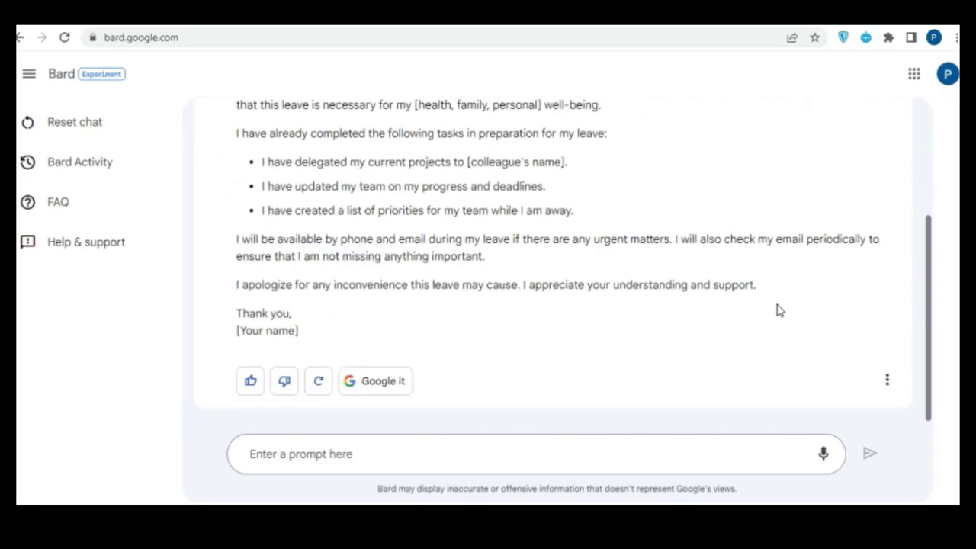
pyautogui.click(655, 456)
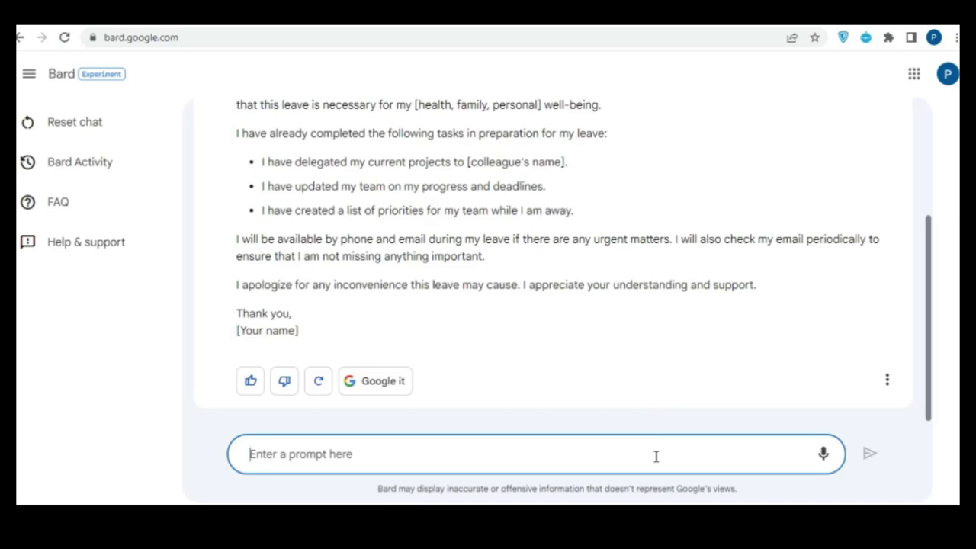
pyautogui.write('How')
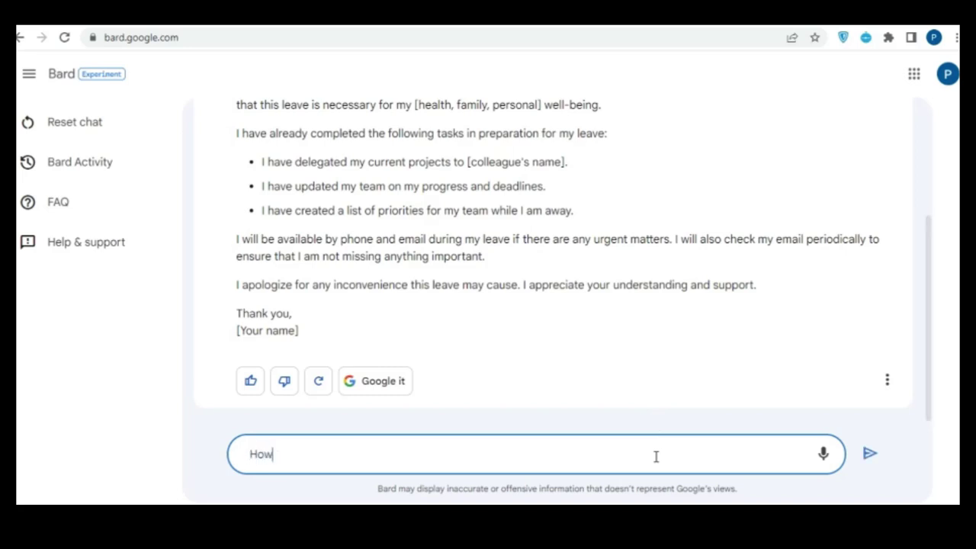
pyautogui.write(' codeigniter works')
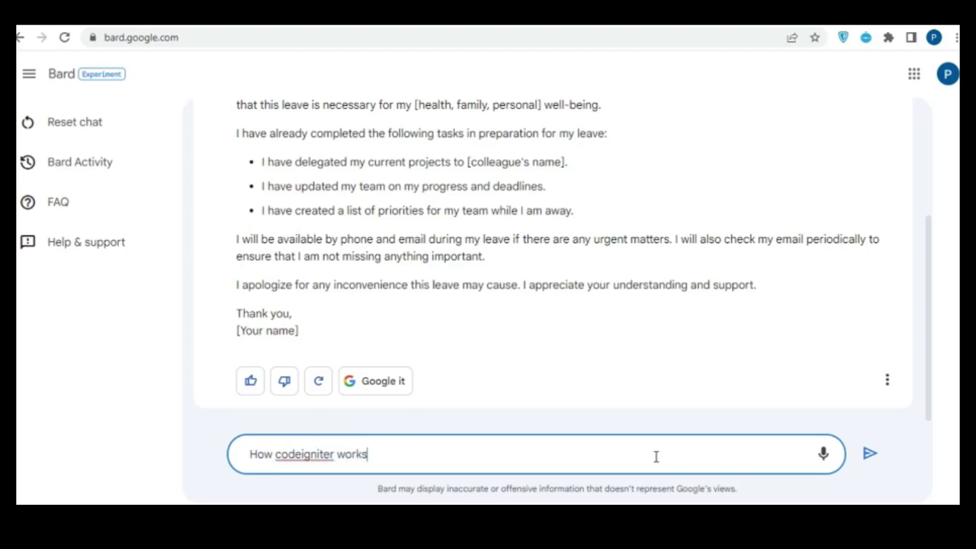
pyautogui.press('Return')
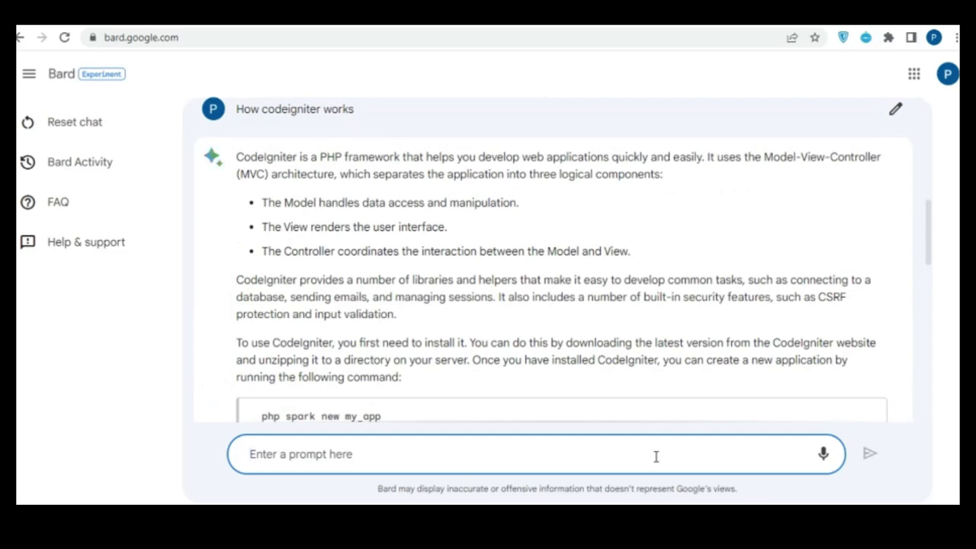
# Examine the explanation of CodeIgniter, including its MVC components, setup command, index.php code, and database and view snippets.
pyautogui.scroll(-4, 686, 367)
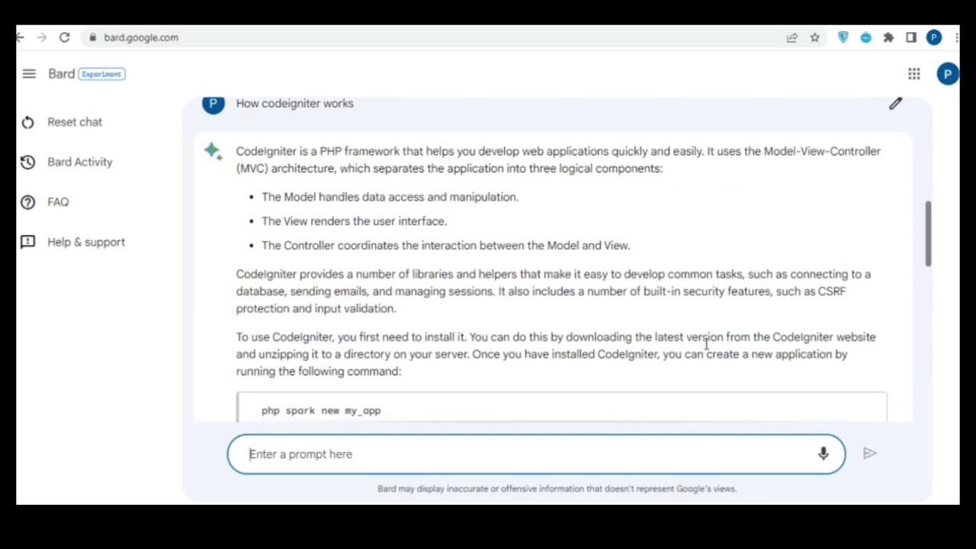
pyautogui.scroll(-1, 706, 344)
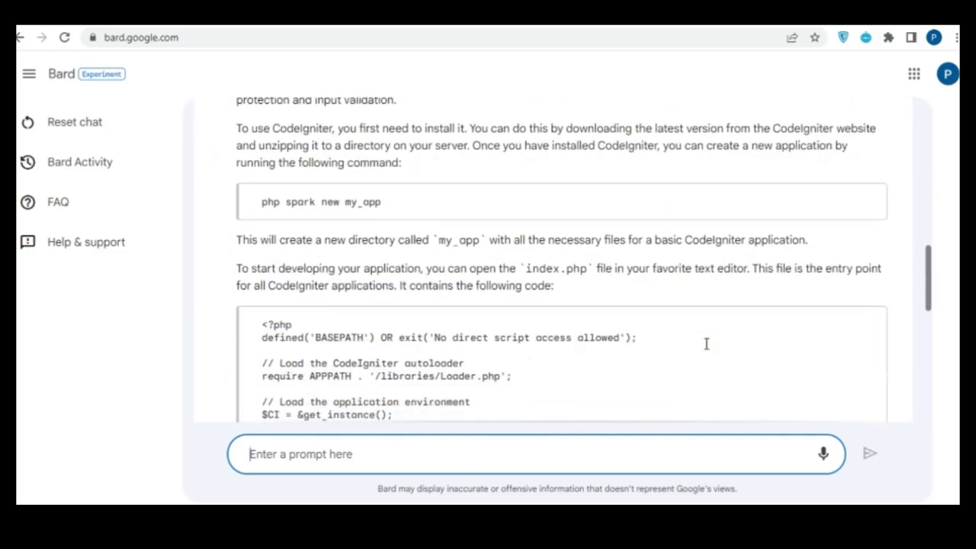
pyautogui.scroll(3, 707, 344)
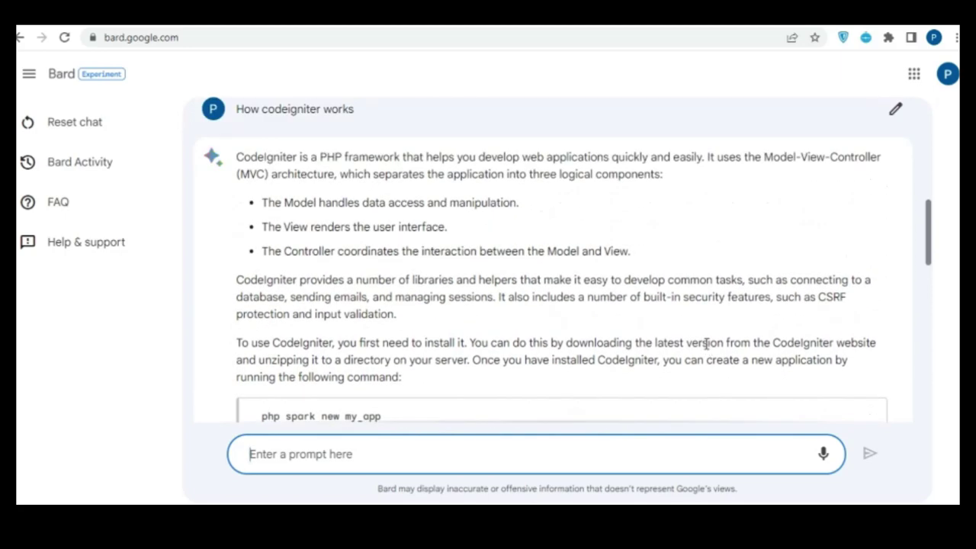
pyautogui.scroll(-5, 706, 344)
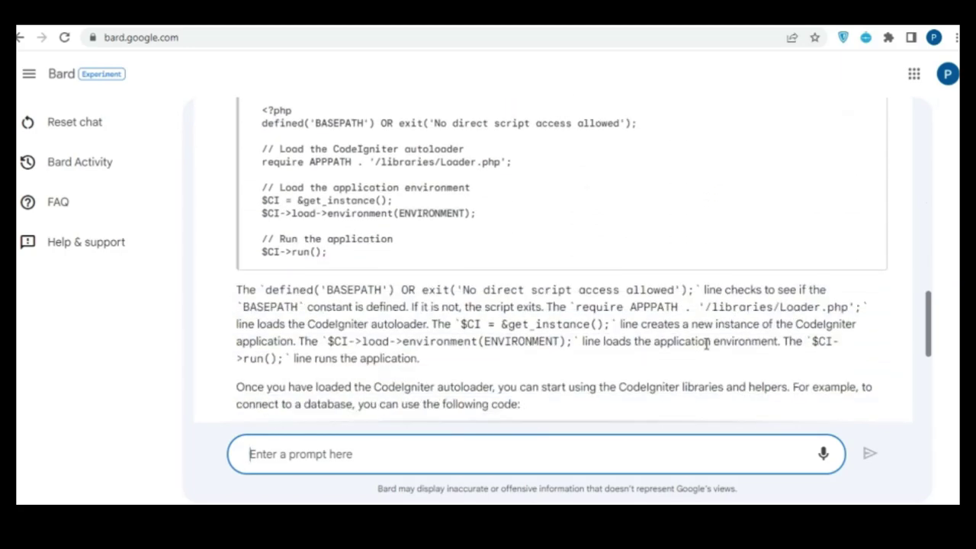
pyautogui.scroll(-3, 707, 344)
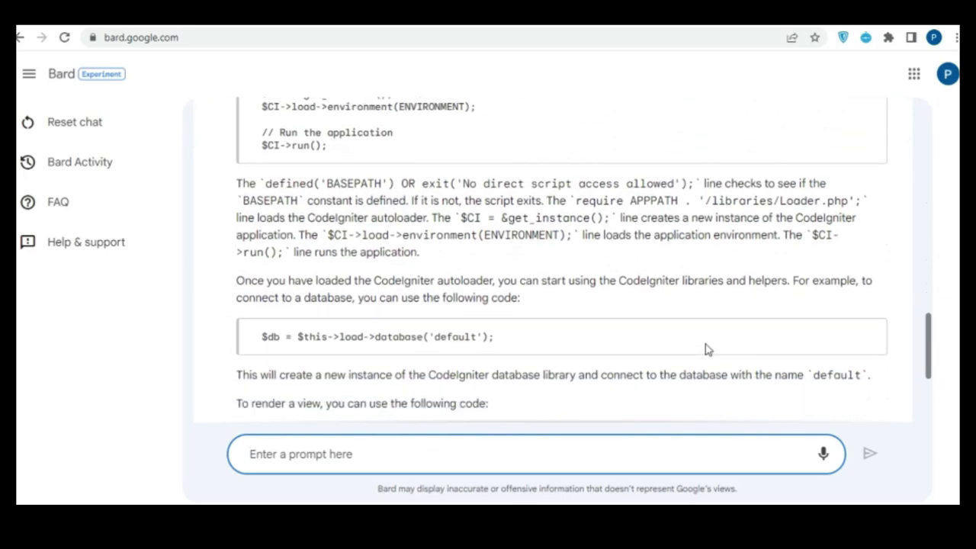
pyautogui.scroll(-1, 705, 349)
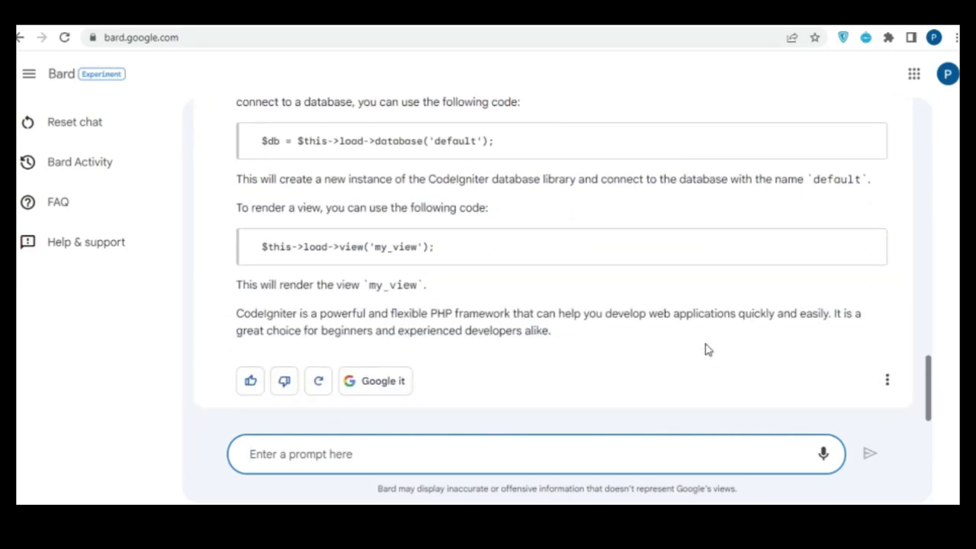
pyautogui.scroll(7, 706, 347)
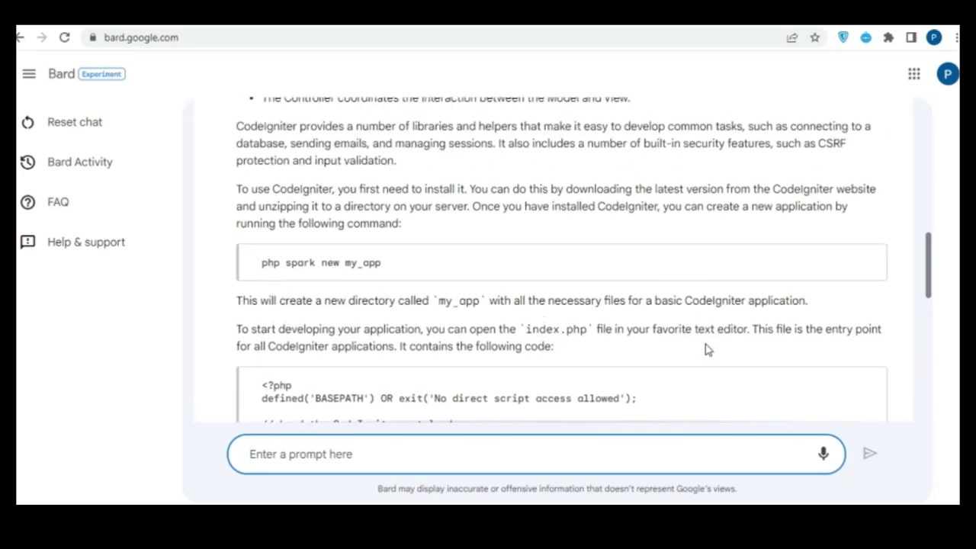
pyautogui.scroll(3, 706, 349)
pyautogui.scroll(-7, 705, 349)
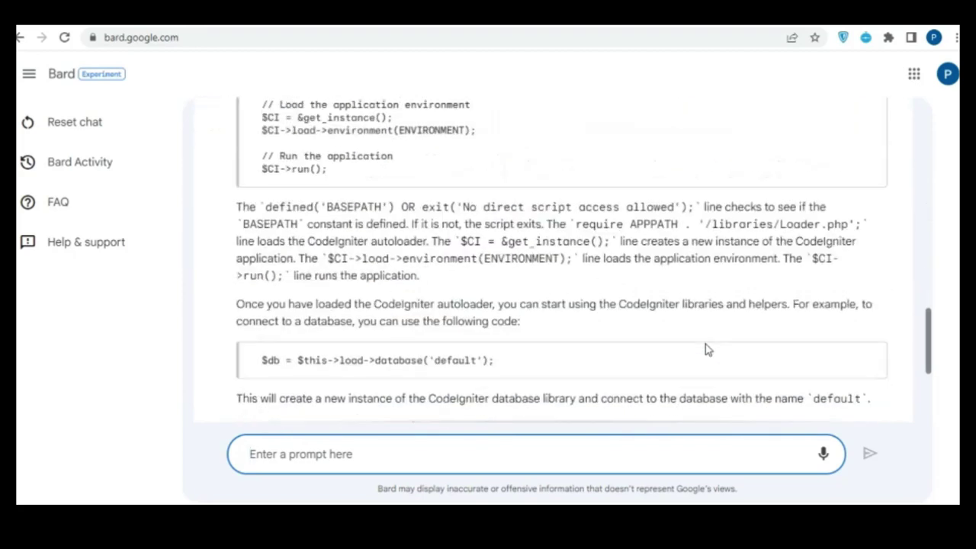
pyautogui.scroll(-3, 706, 350)
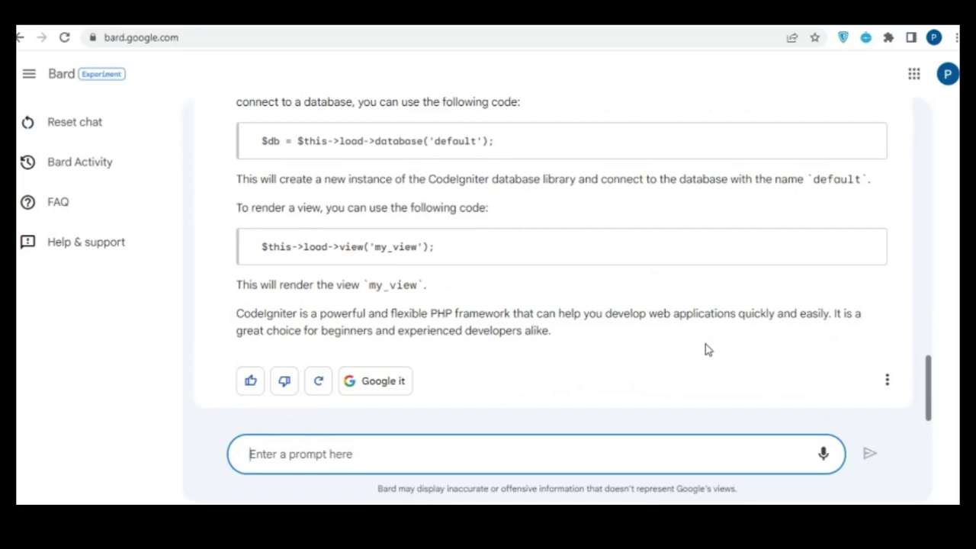
# Ask "today trending topic on google" as the next prompt below the CodeIgniter answer.
pyautogui.write('today')
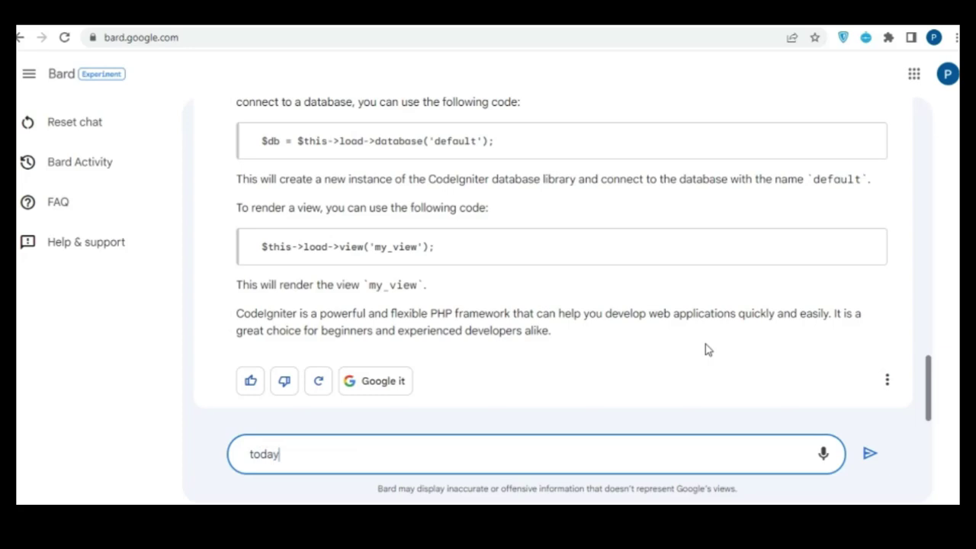
pyautogui.write(' trending topi')
pyautogui.write('n')
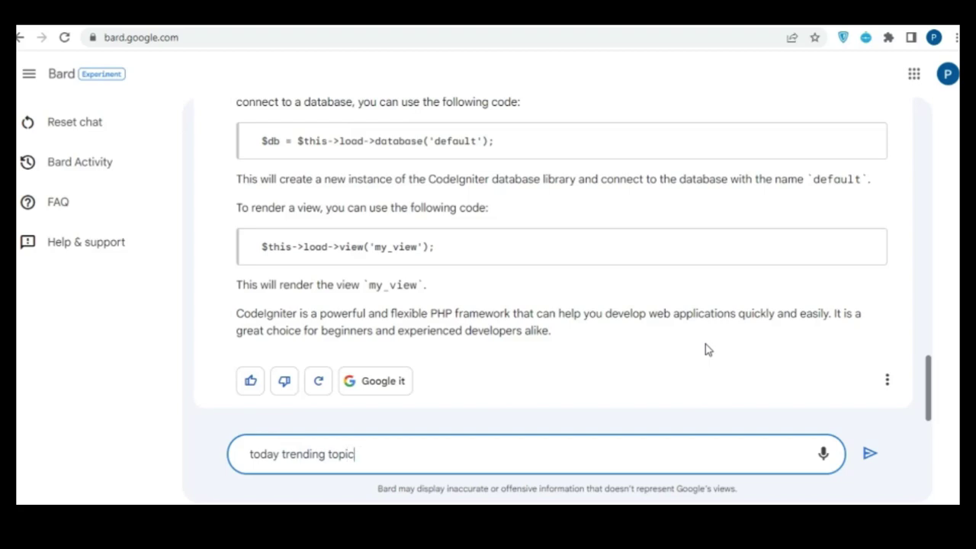
pyautogui.write(' on google')
pyautogui.press('Return')
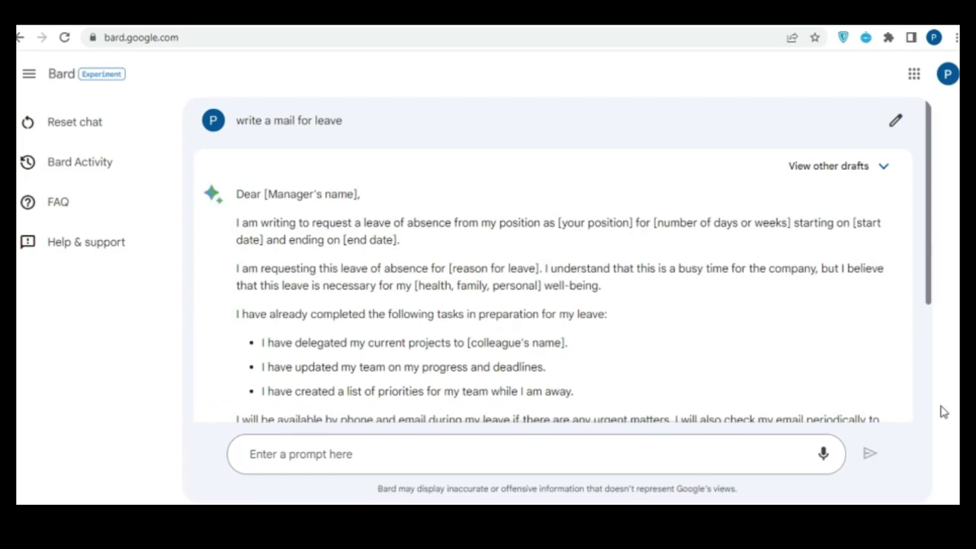
# Review the leave mail through to its closing, and submit the follow-up prompt "How codeigniter works".
pyautogui.scroll(-3, 780, 311)
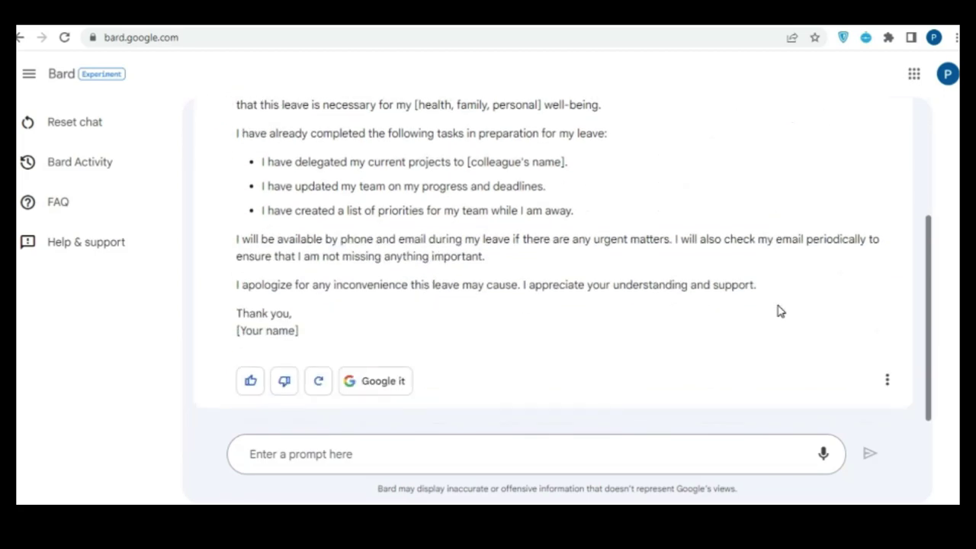
pyautogui.scroll(3, 780, 311)
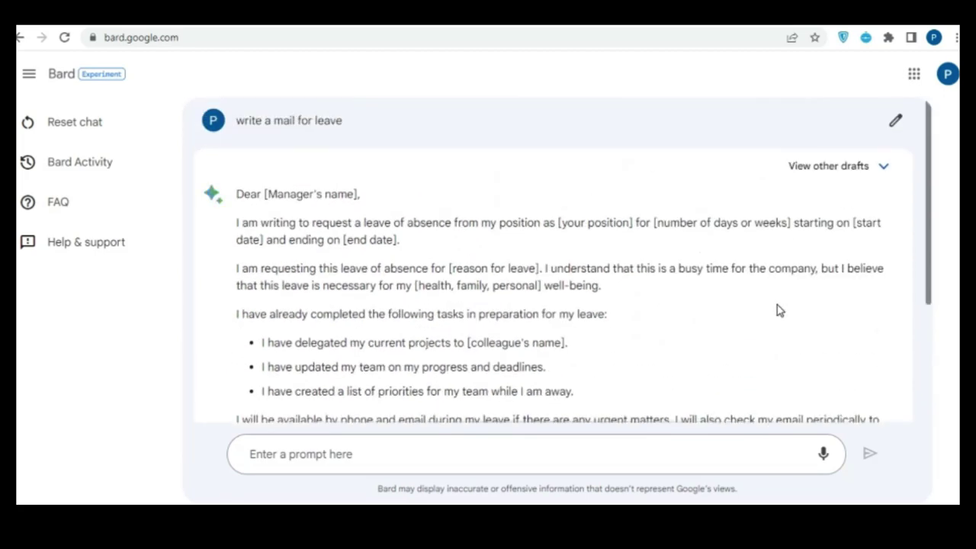
pyautogui.scroll(-3, 780, 310)
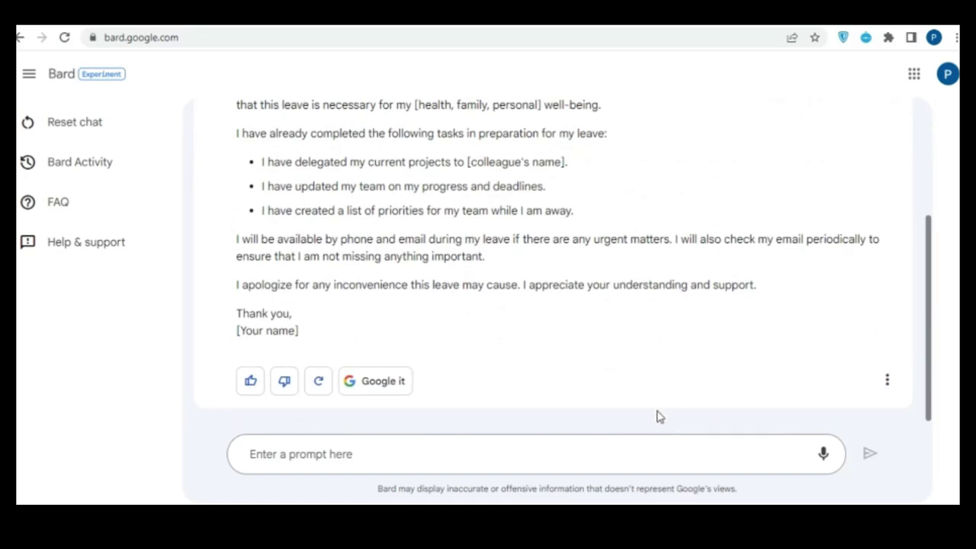
pyautogui.click(656, 456)
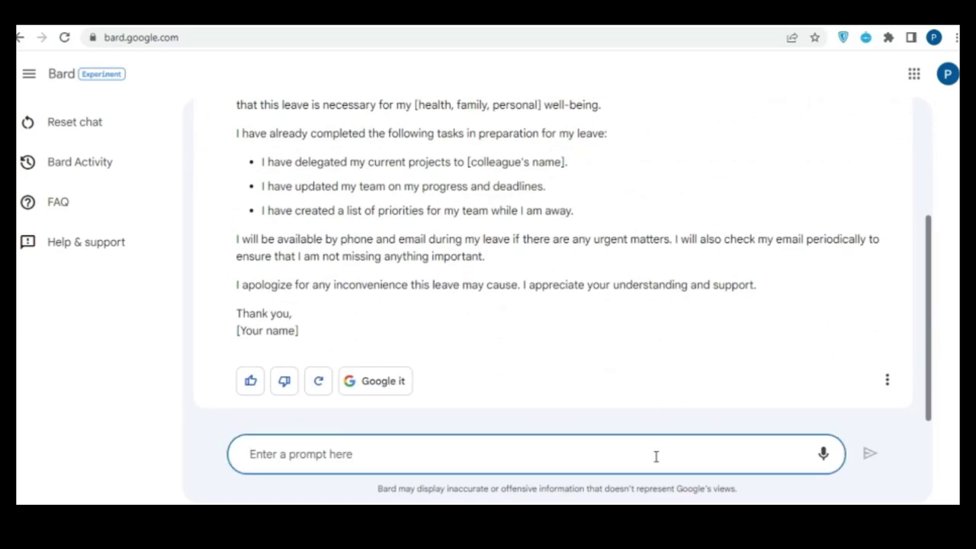
pyautogui.write('How co')
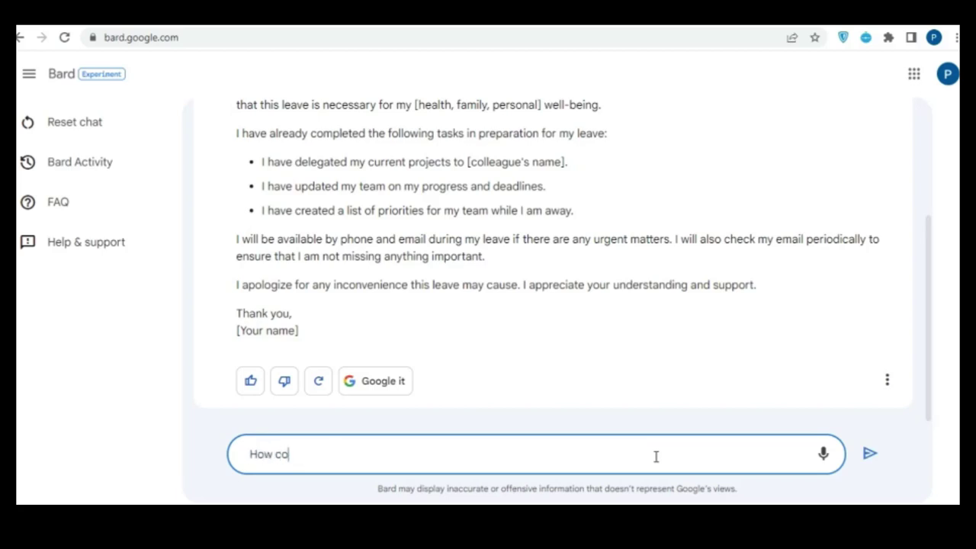
pyautogui.write('deigniter works')
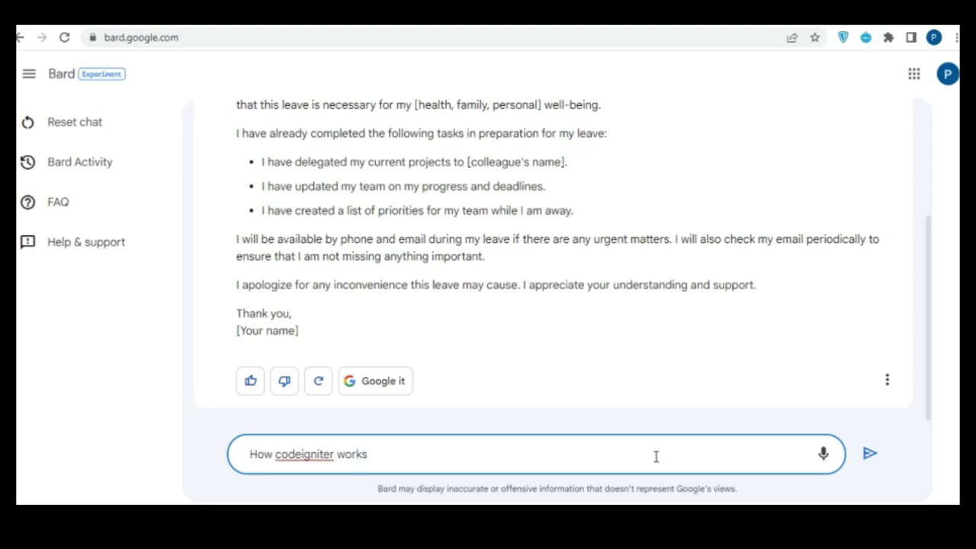
pyautogui.press('Return')
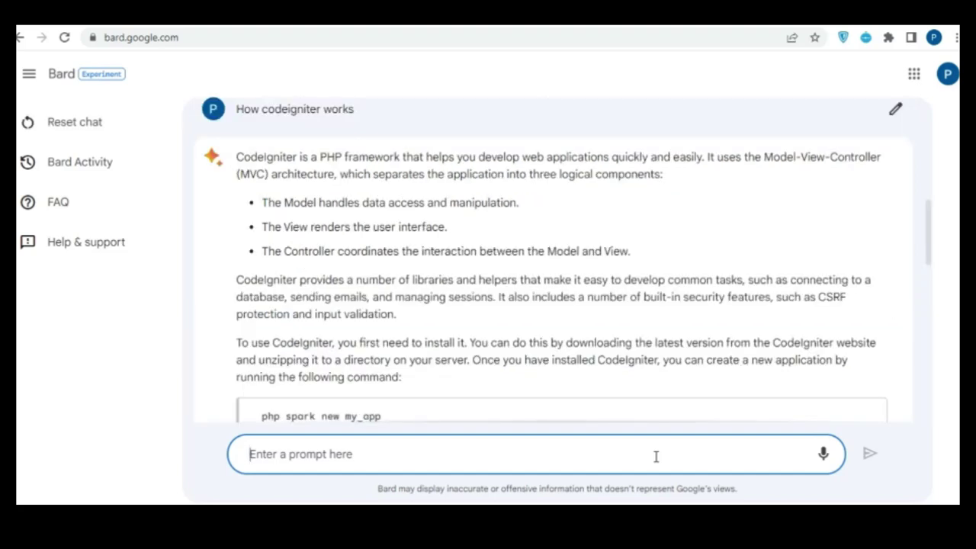
# Examine the CodeIgniter answer, covering the MVC components, installation, index.php code, and the database and view examples.
pyautogui.scroll(-2, 708, 343)
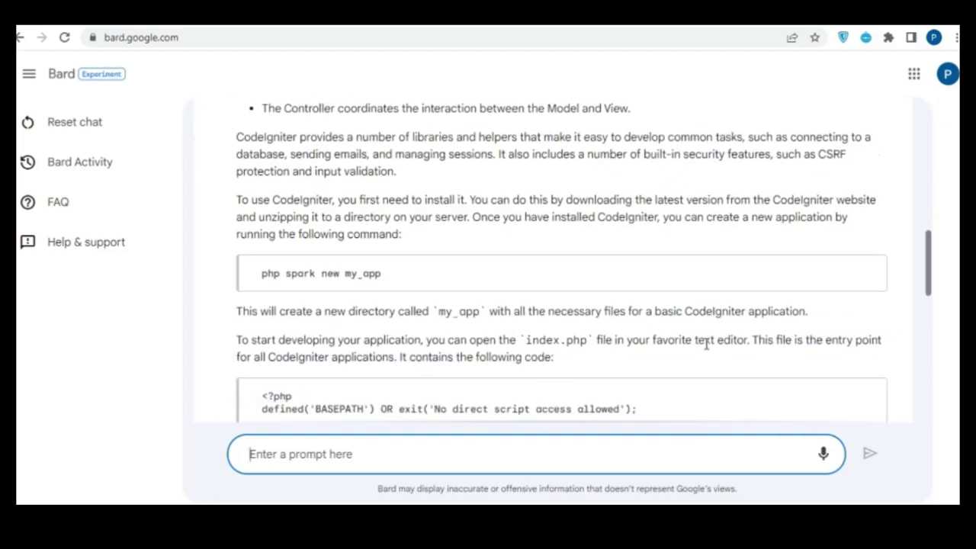
pyautogui.scroll(-1, 708, 345)
pyautogui.scroll(3, 706, 348)
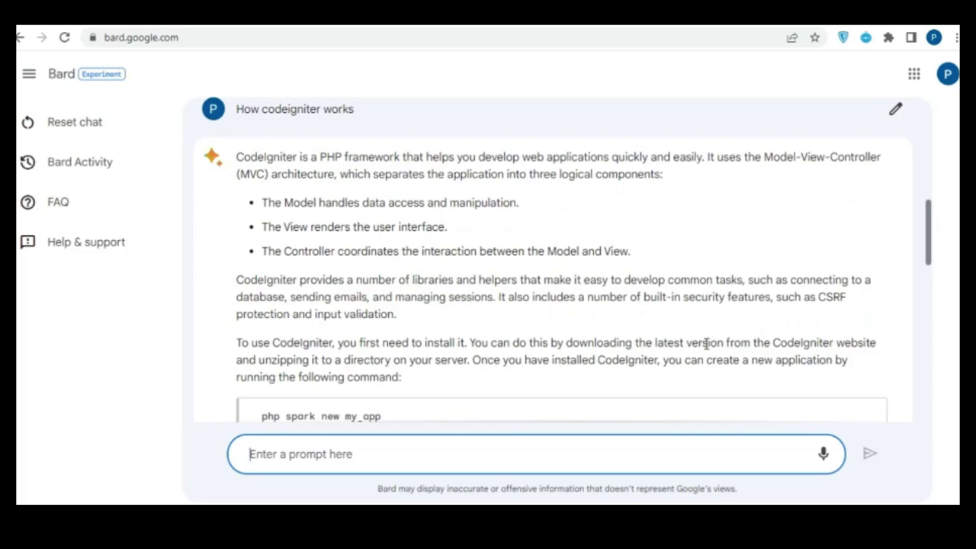
pyautogui.scroll(-6, 707, 344)
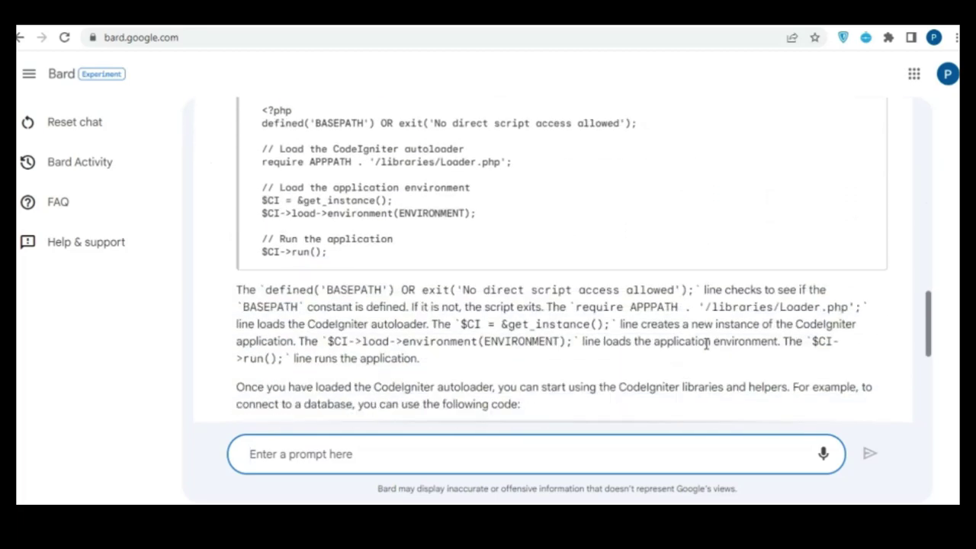
pyautogui.scroll(-3, 708, 345)
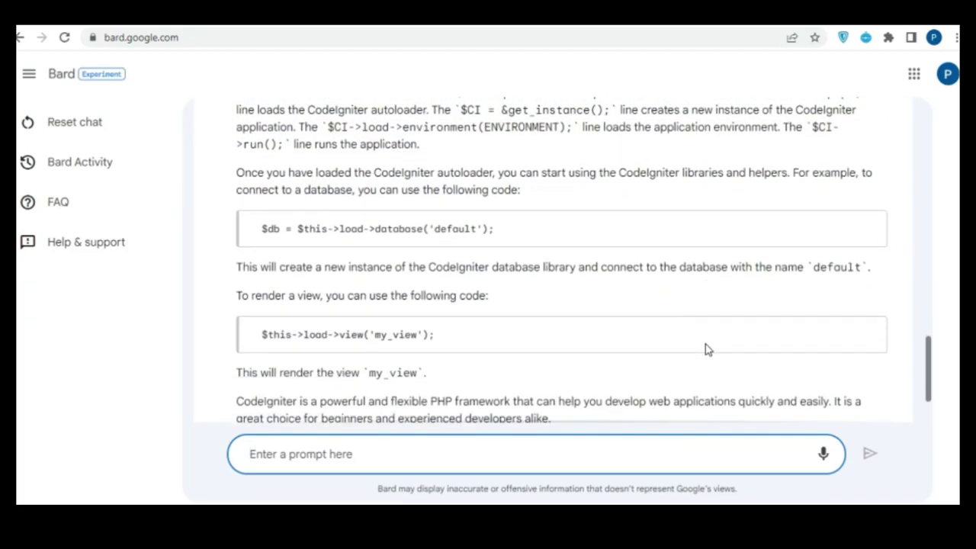
pyautogui.scroll(-1, 705, 349)
pyautogui.scroll(6, 706, 349)
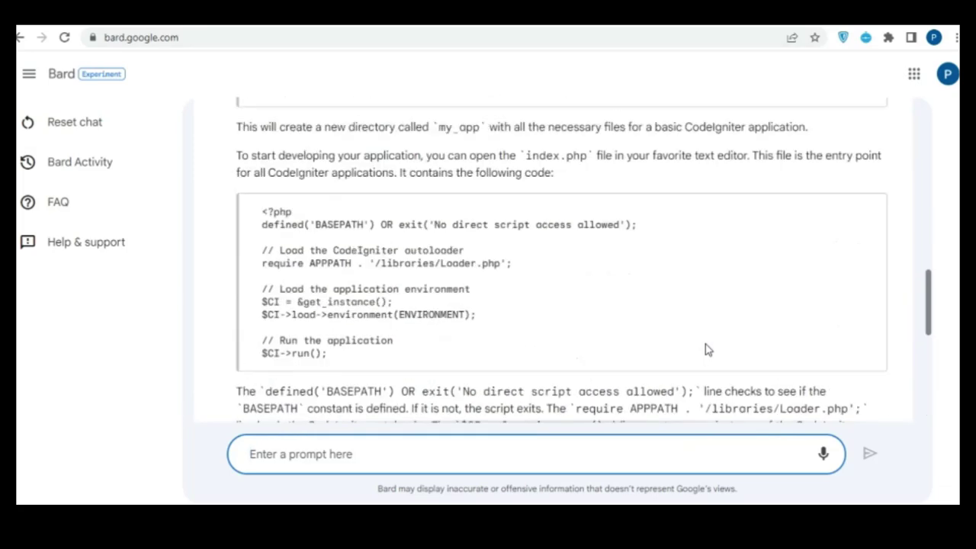
pyautogui.scroll(8, 706, 350)
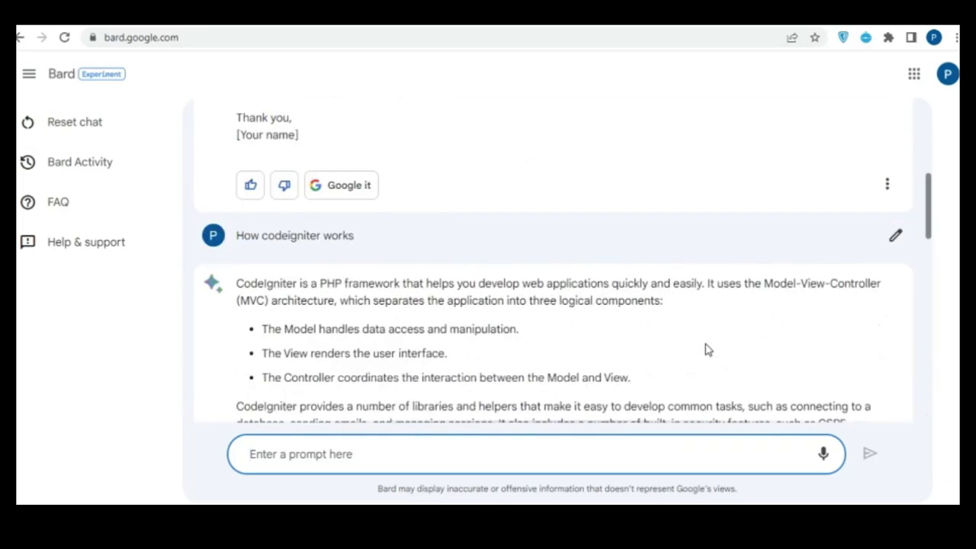
pyautogui.scroll(-10, 705, 349)
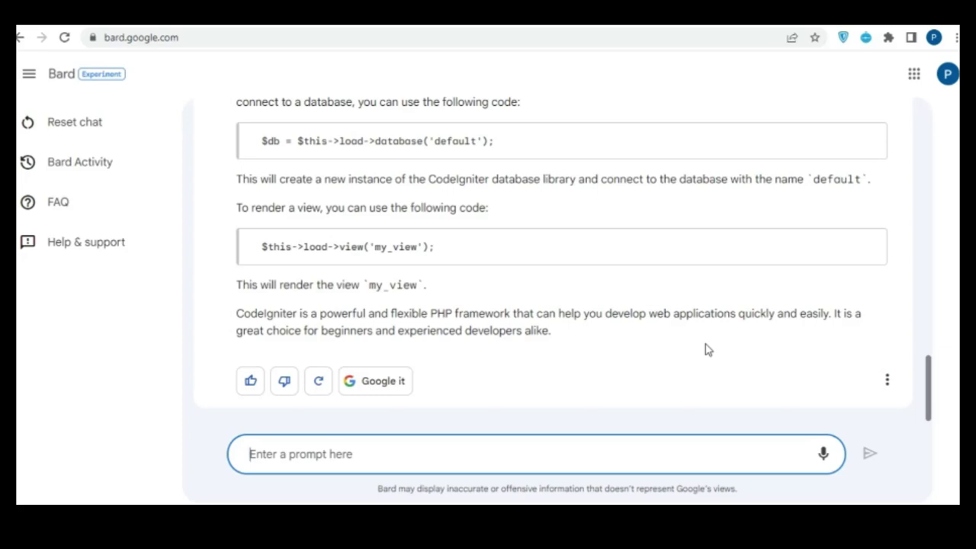
# Submit the prompt "today trending topic on google" in the same chat.
pyautogui.write('to')
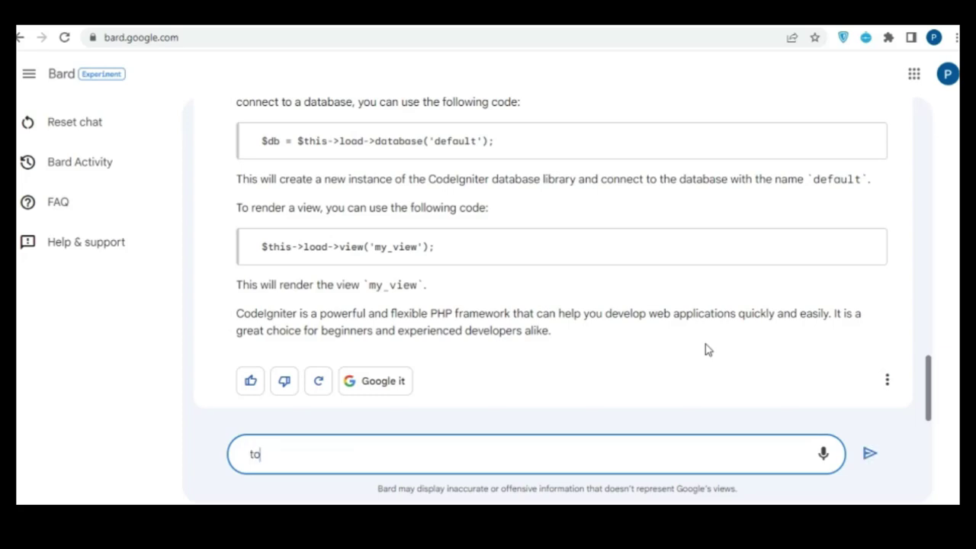
pyautogui.write('day trending topinc')
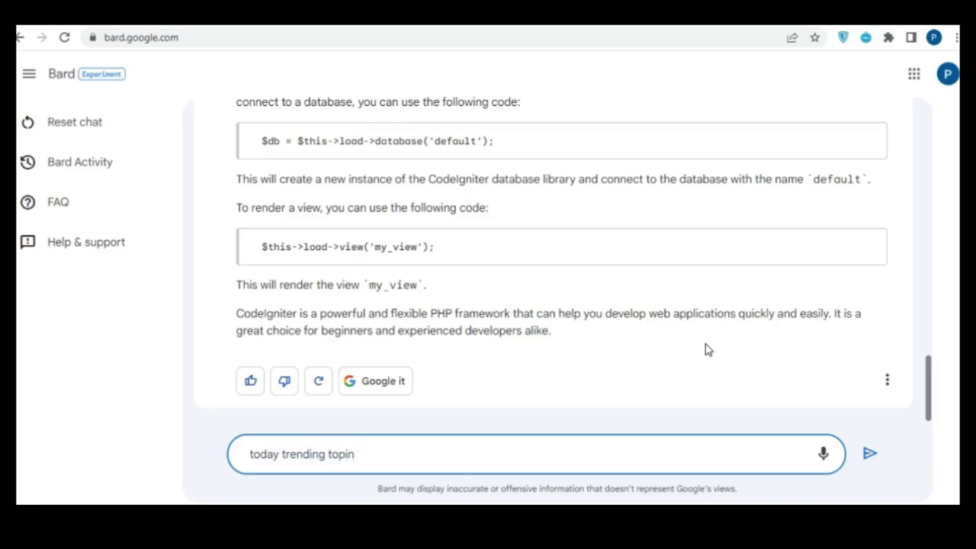
pyautogui.write('c on google')
pyautogui.press('Return')
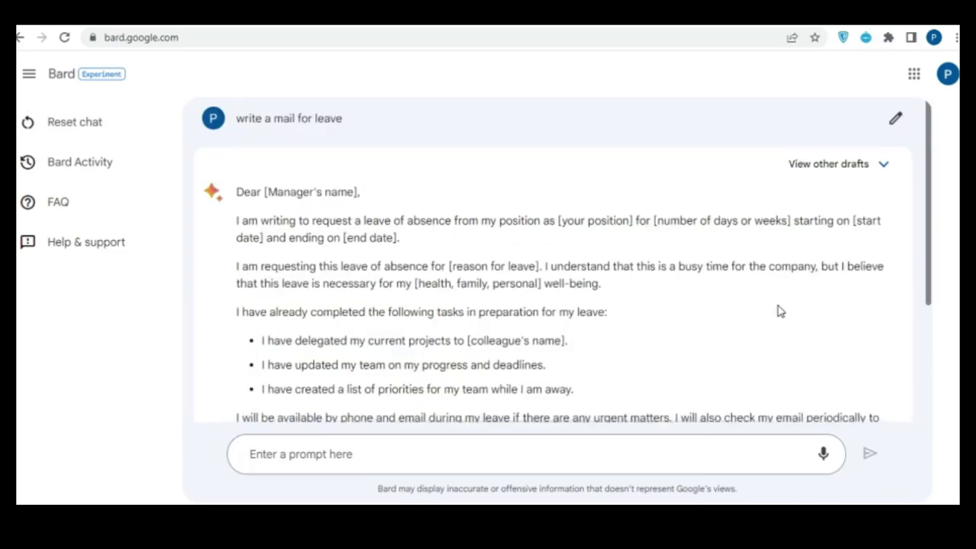
# Read over the drafted leave mail, and ask "How codeigniter works" as the follow-up prompt.
pyautogui.scroll(-3, 779, 311)
pyautogui.scroll(3, 779, 311)
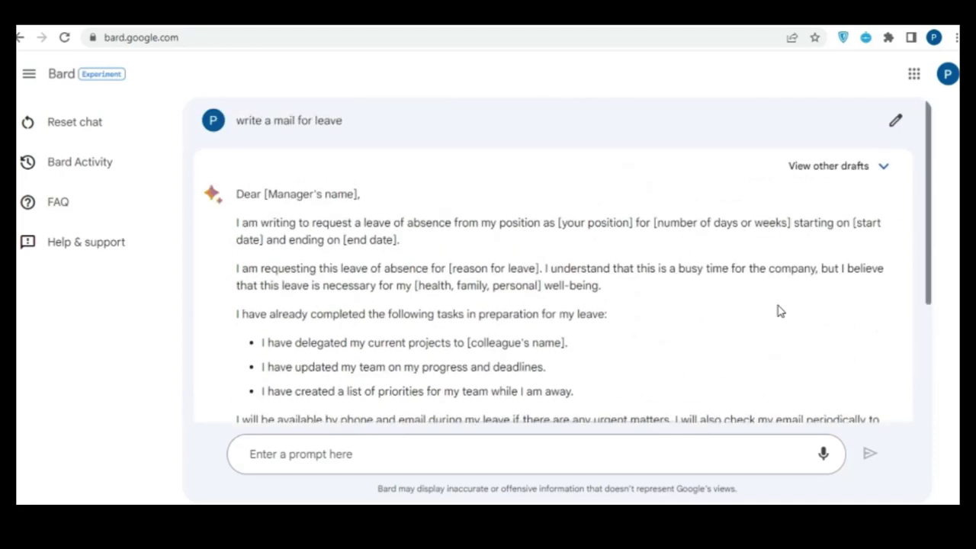
pyautogui.scroll(-3, 779, 311)
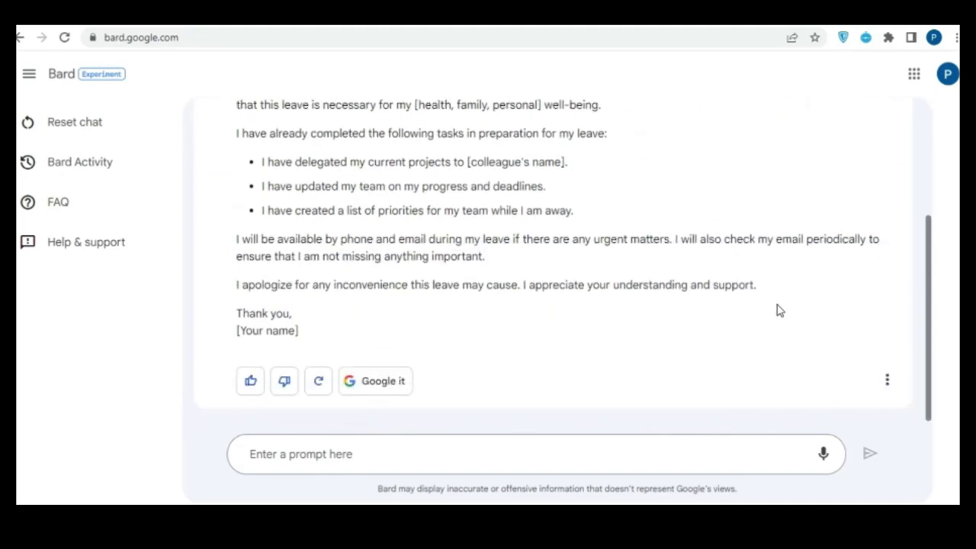
pyautogui.click(656, 457)
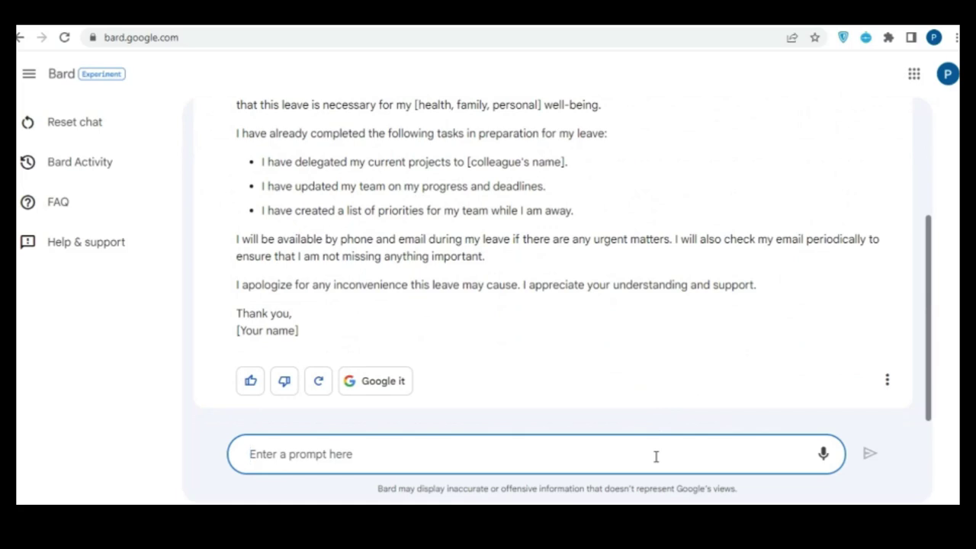
pyautogui.write('How')
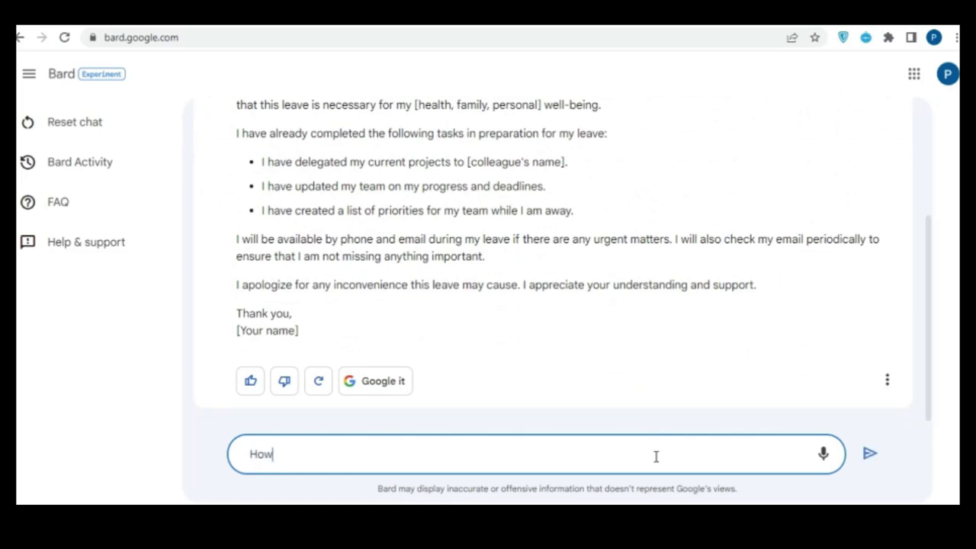
pyautogui.write(' codeigniter work')
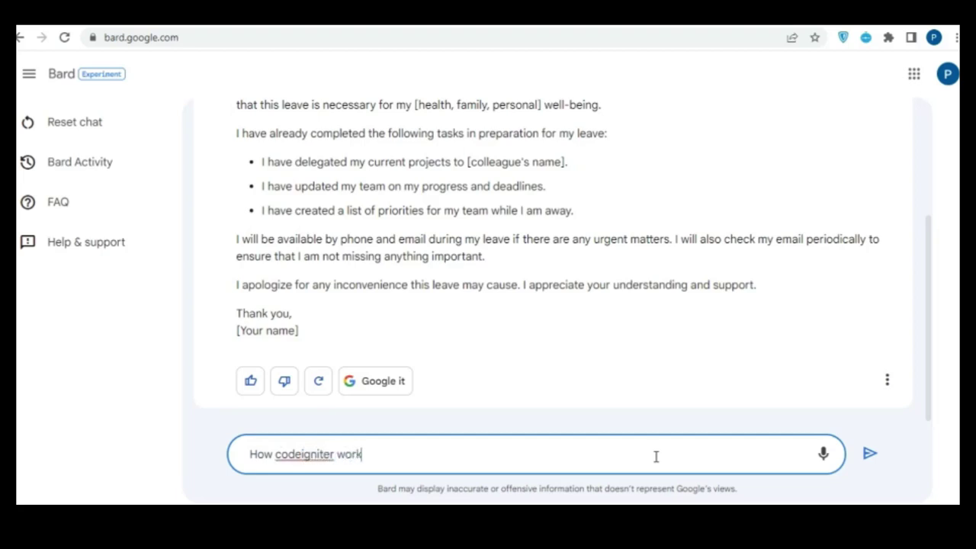
pyautogui.write('s')
pyautogui.press('Return')
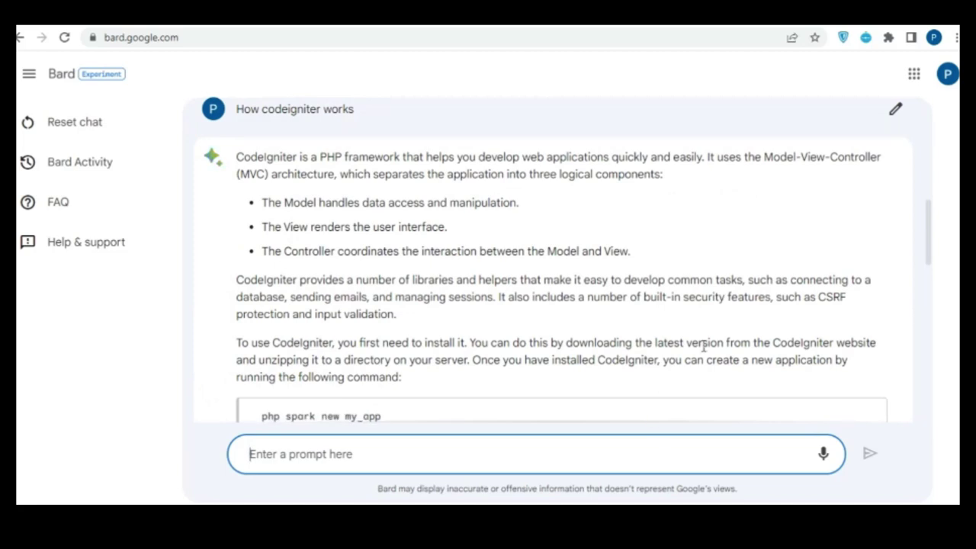
# Examine the explanation of CodeIgniter, from its MVC introduction and setup command to the index.php, database and view code.
pyautogui.scroll(-3, 706, 344)
pyautogui.scroll(-2, 706, 344)
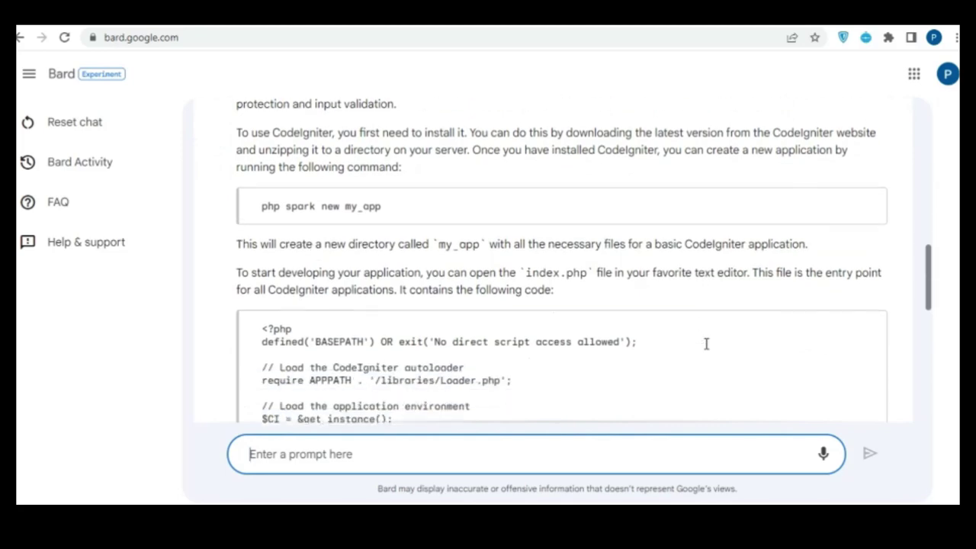
pyautogui.scroll(4, 705, 344)
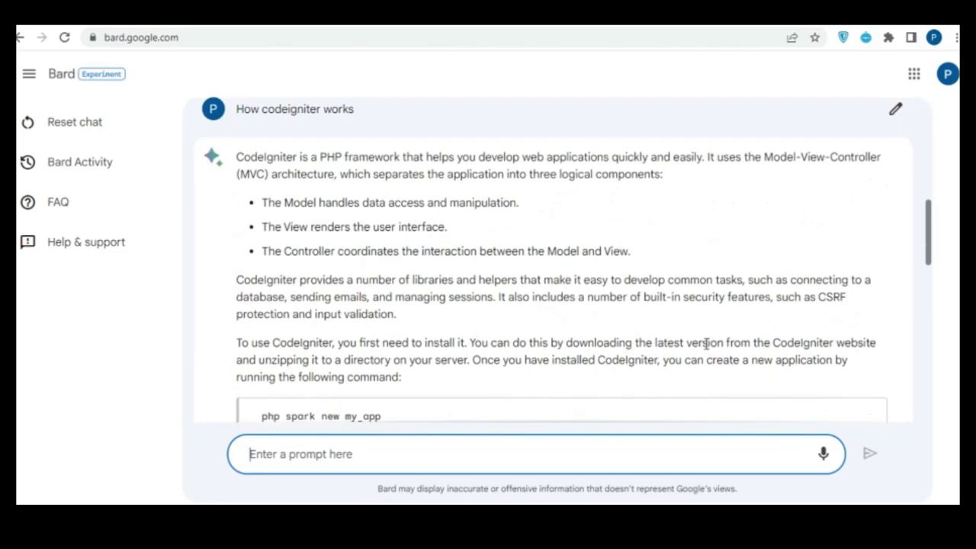
pyautogui.scroll(-5, 707, 344)
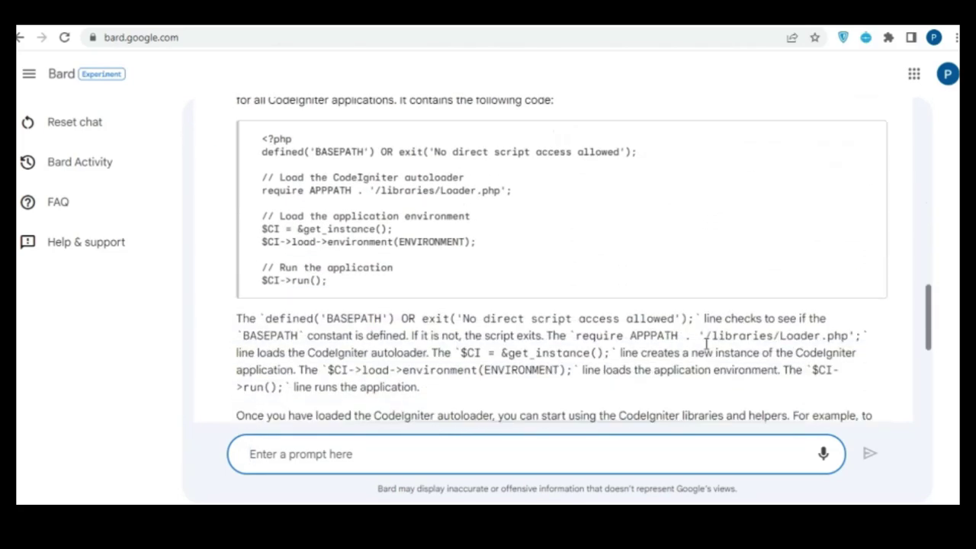
pyautogui.scroll(-4, 707, 344)
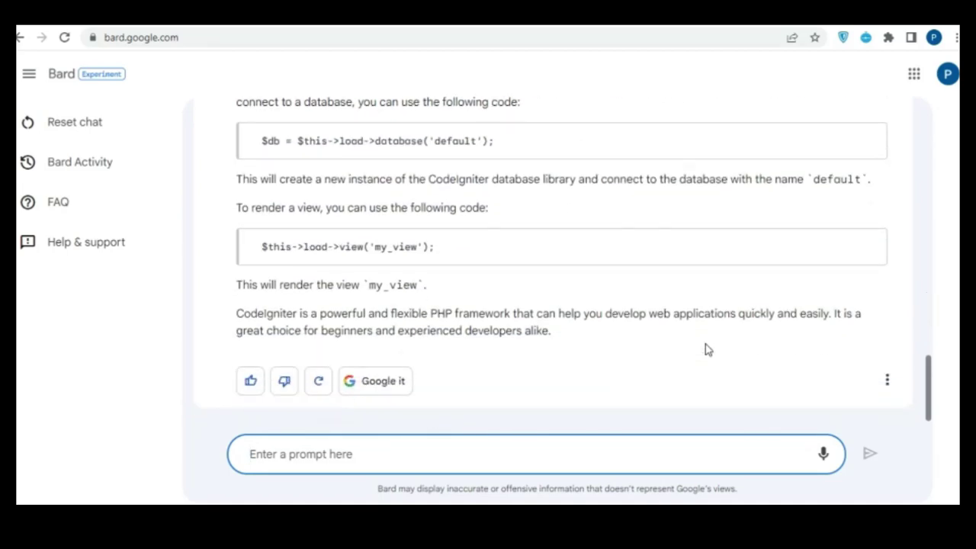
pyautogui.scroll(5, 706, 349)
pyautogui.scroll(6, 706, 349)
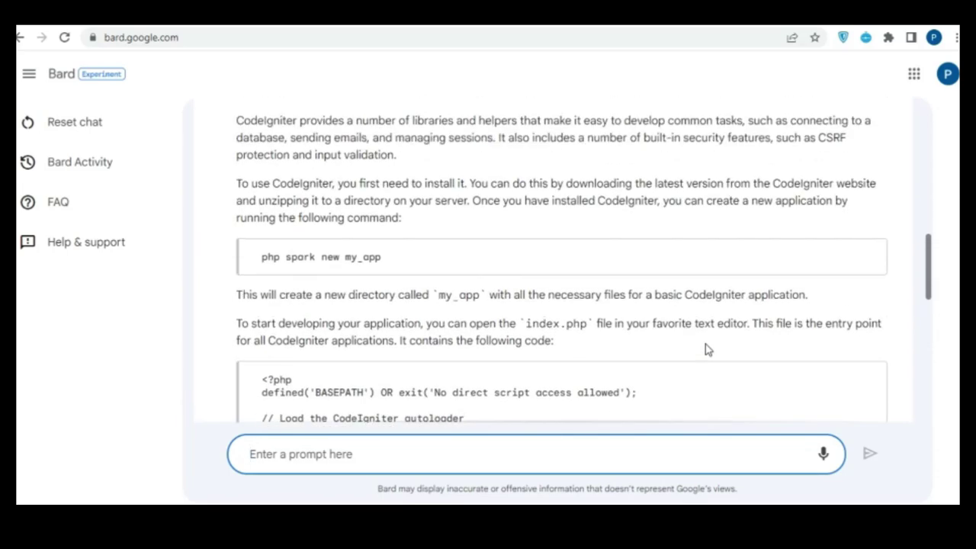
pyautogui.scroll(-2, 706, 350)
pyautogui.scroll(-10, 708, 349)
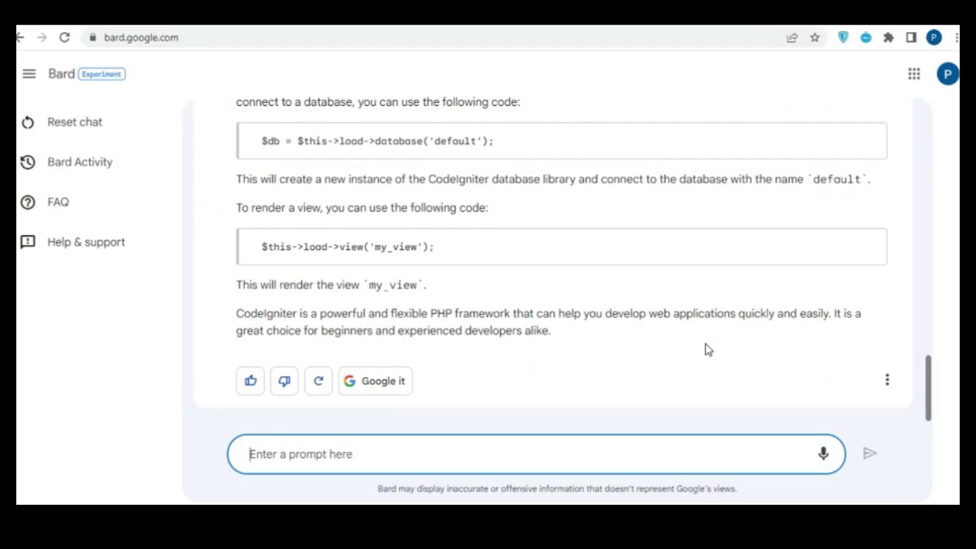
# Submit "today trending topic on google" as a further prompt after the CodeIgniter explanation.
pyautogui.write('toda')
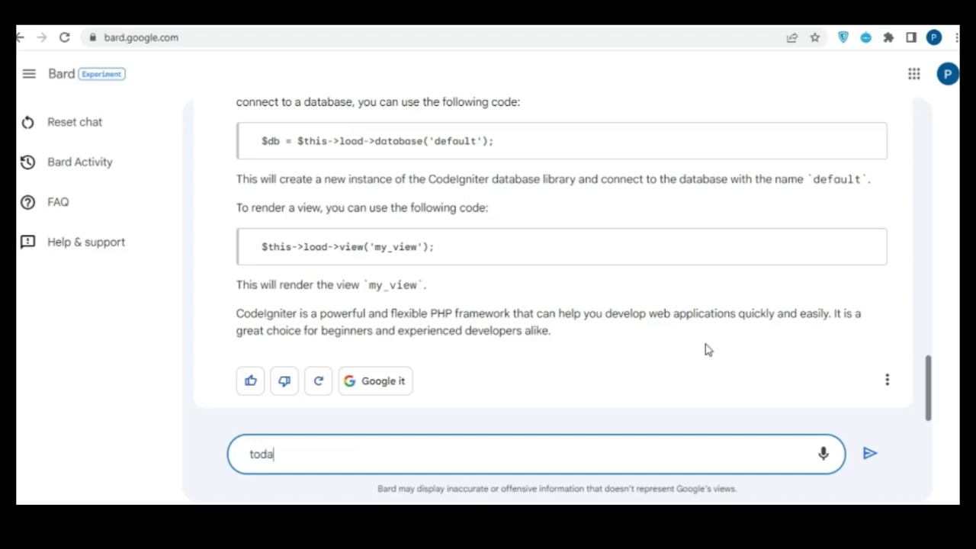
pyautogui.write('y trending topinc')
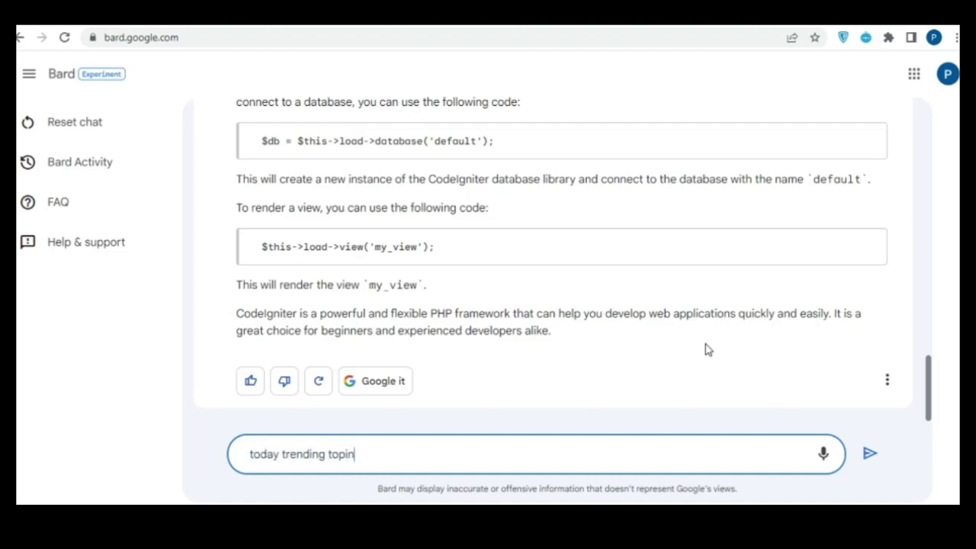
pyautogui.press('BackSpace')
pyautogui.write('c on google')
pyautogui.press('Return')
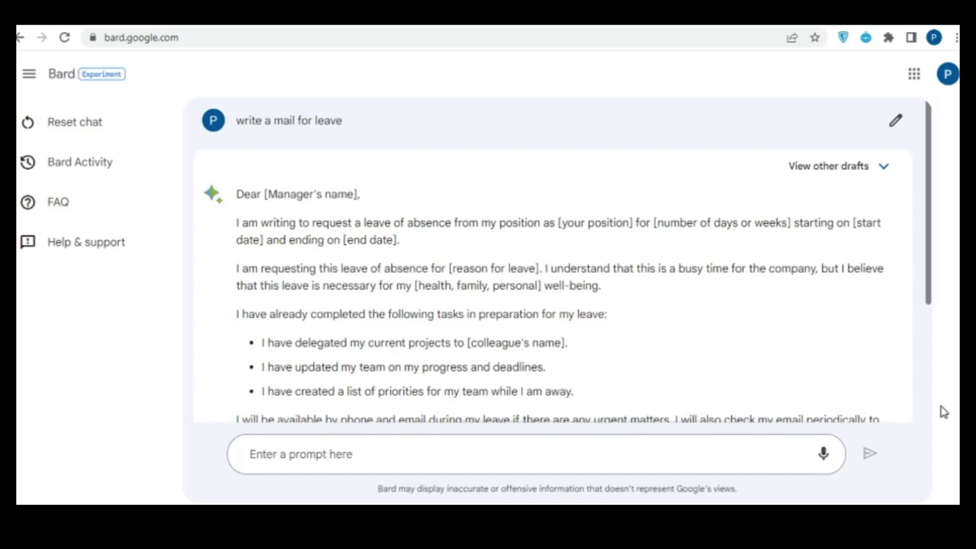
# Review the drafted leave mail through to its closing, and submit "How codeigniter works" as the follow-up prompt.
pyautogui.scroll(-2, 780, 311)
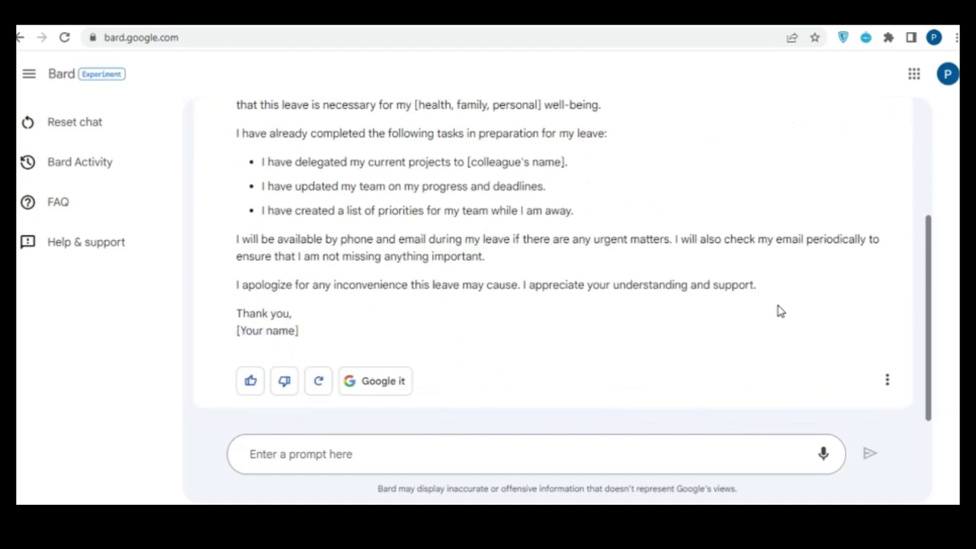
pyautogui.scroll(2, 780, 311)
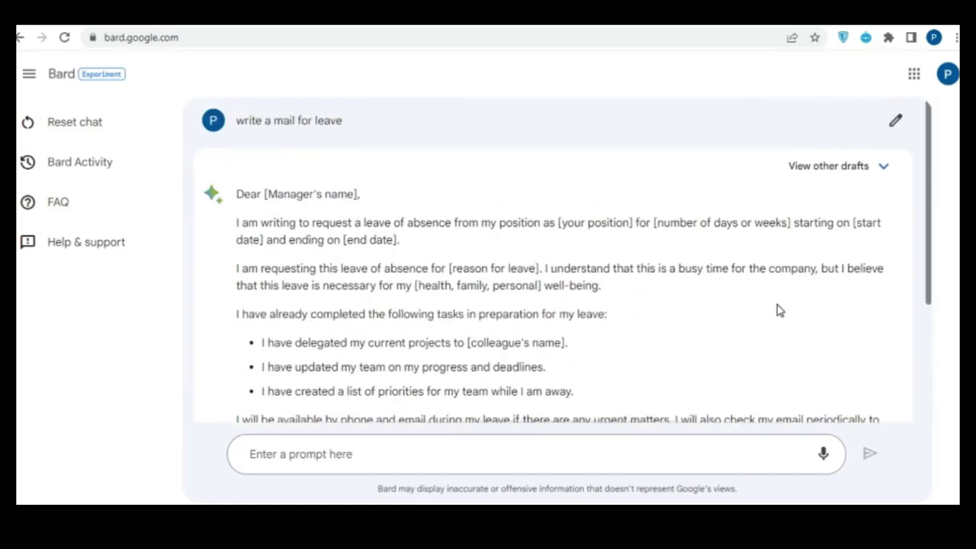
pyautogui.scroll(-2, 779, 311)
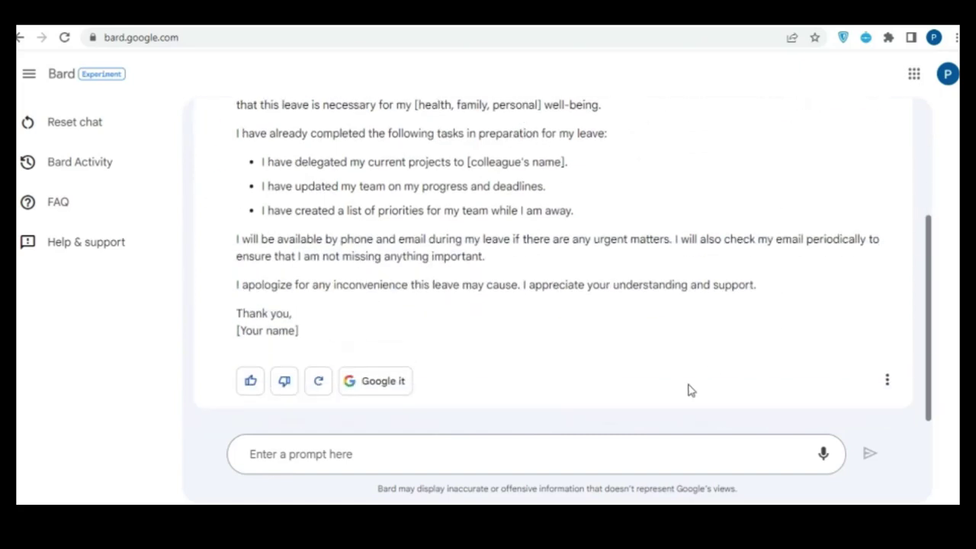
pyautogui.click(656, 455)
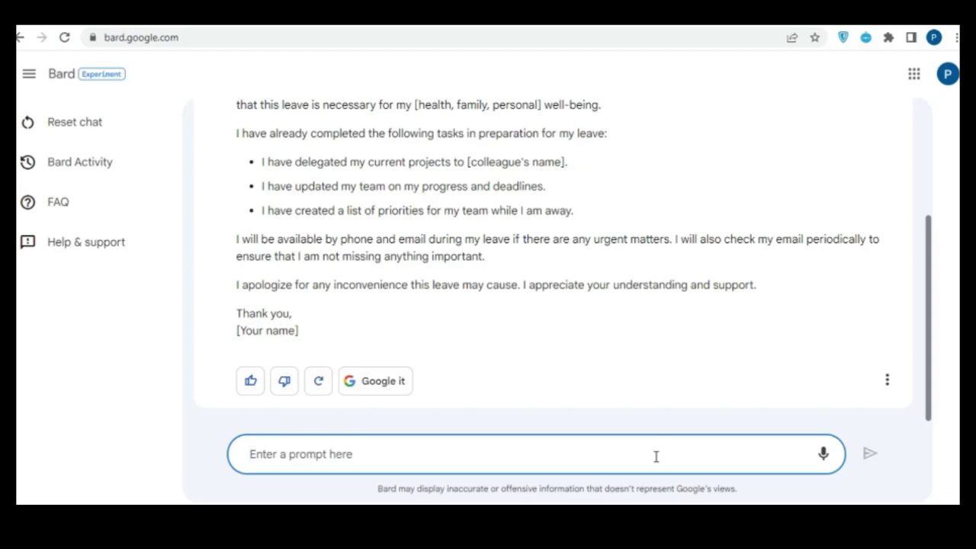
pyautogui.write('How c')
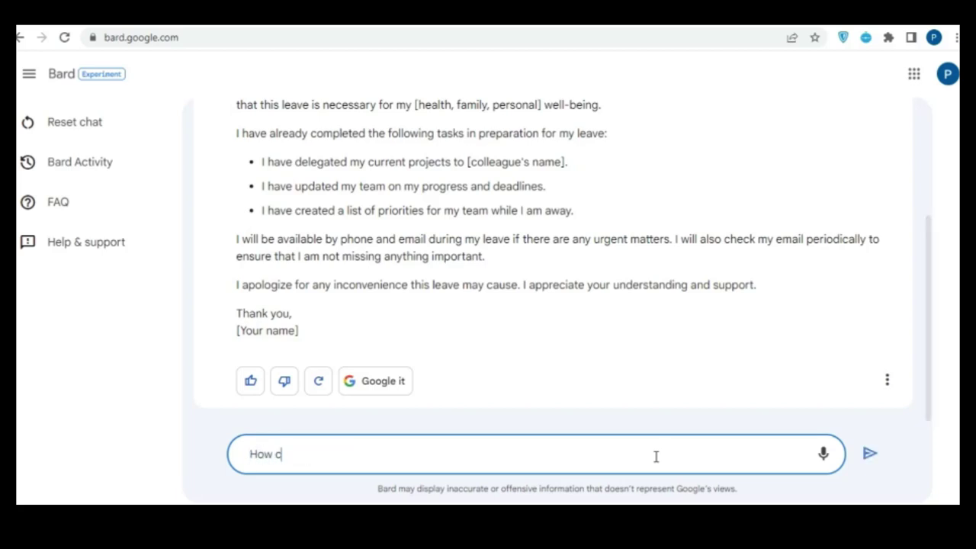
pyautogui.write('odeigniter works')
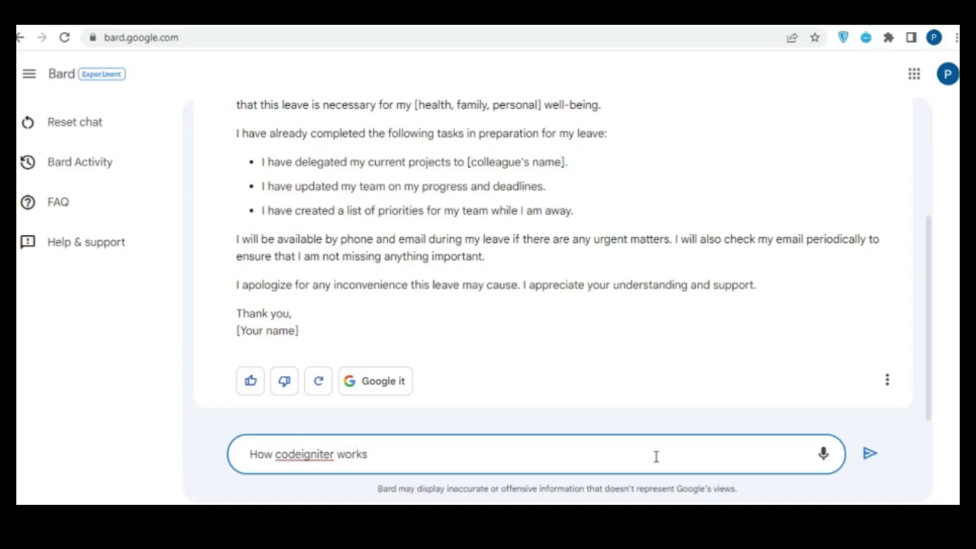
pyautogui.press('Return')
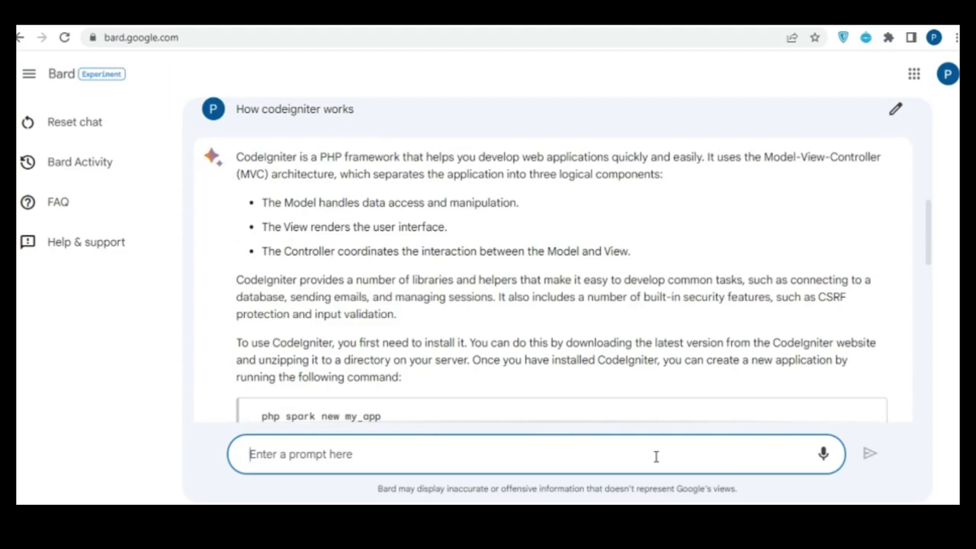
# Examine the CodeIgniter answer, covering the MVC components, the app creation command, and the index.php, database and view code.
pyautogui.scroll(-2, 687, 351)
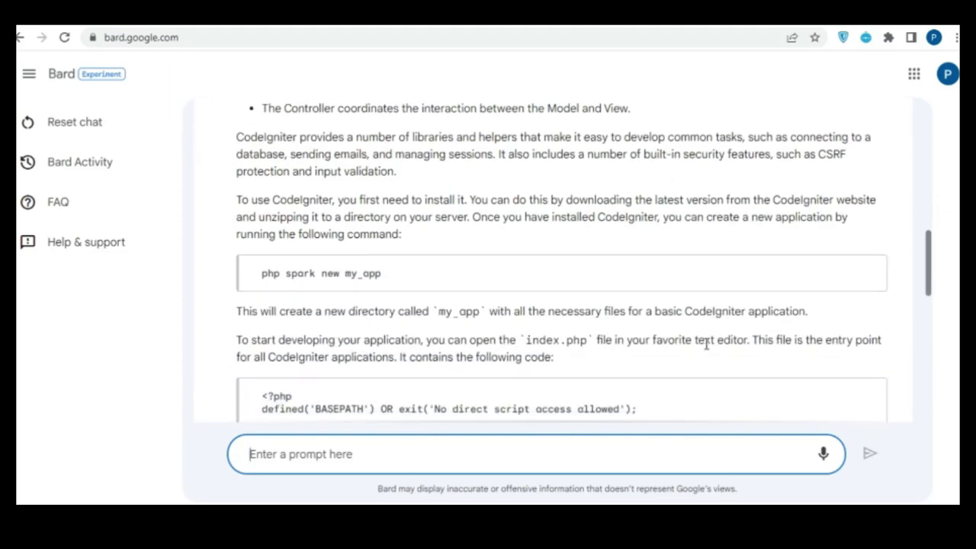
pyautogui.scroll(-1, 706, 344)
pyautogui.scroll(2, 706, 344)
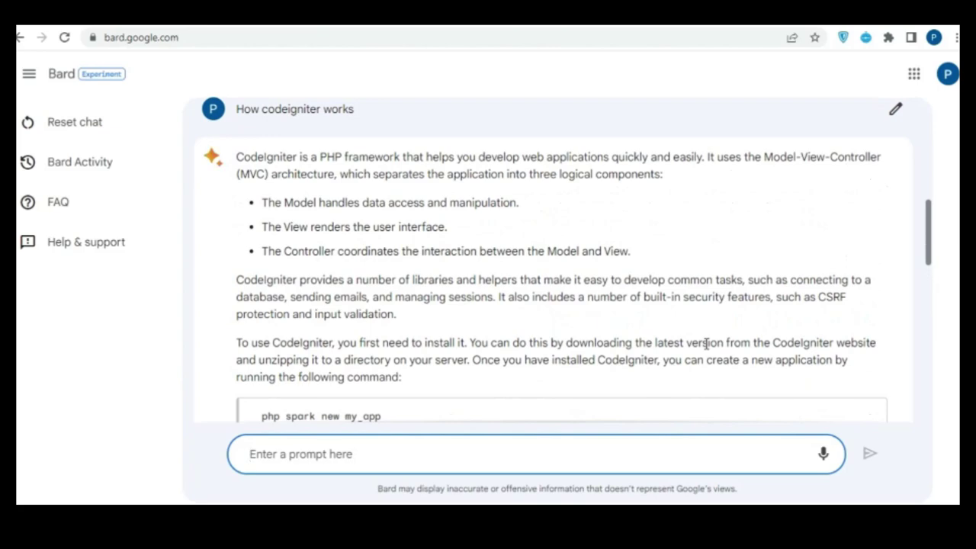
pyautogui.scroll(-5, 707, 344)
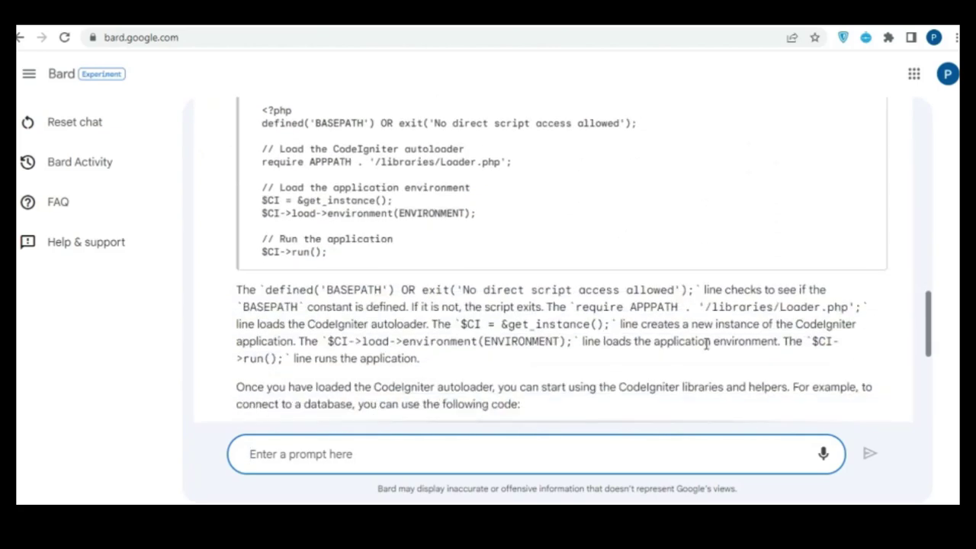
pyautogui.scroll(-3, 707, 344)
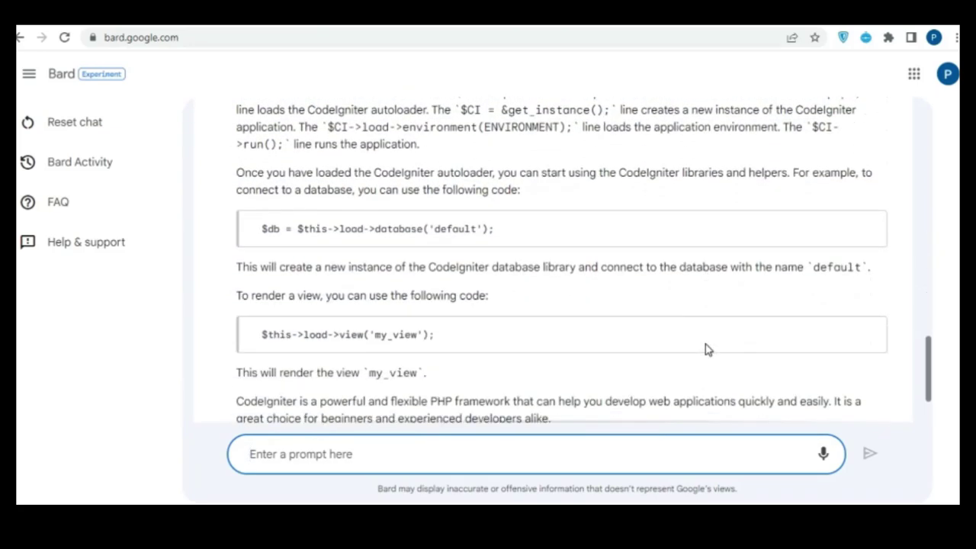
pyautogui.scroll(5, 705, 348)
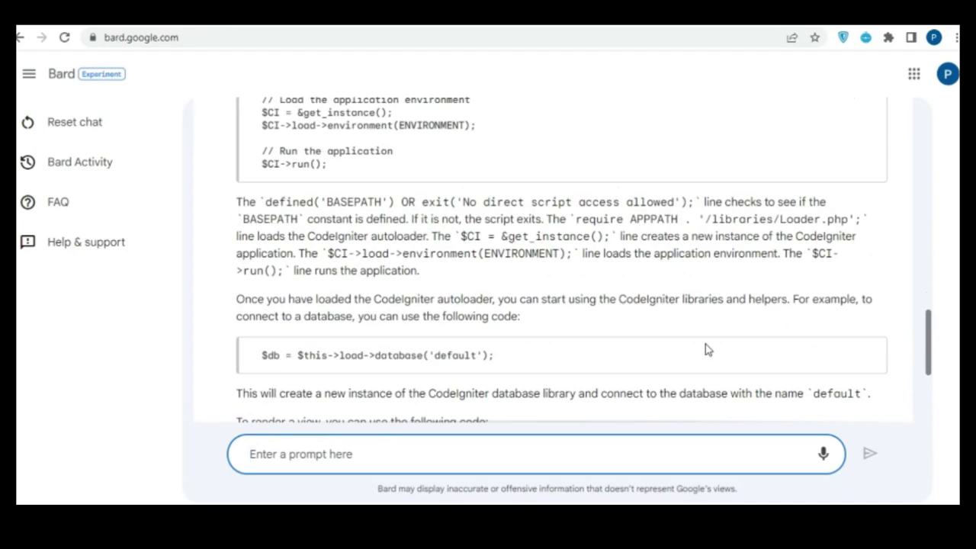
pyautogui.scroll(5, 705, 344)
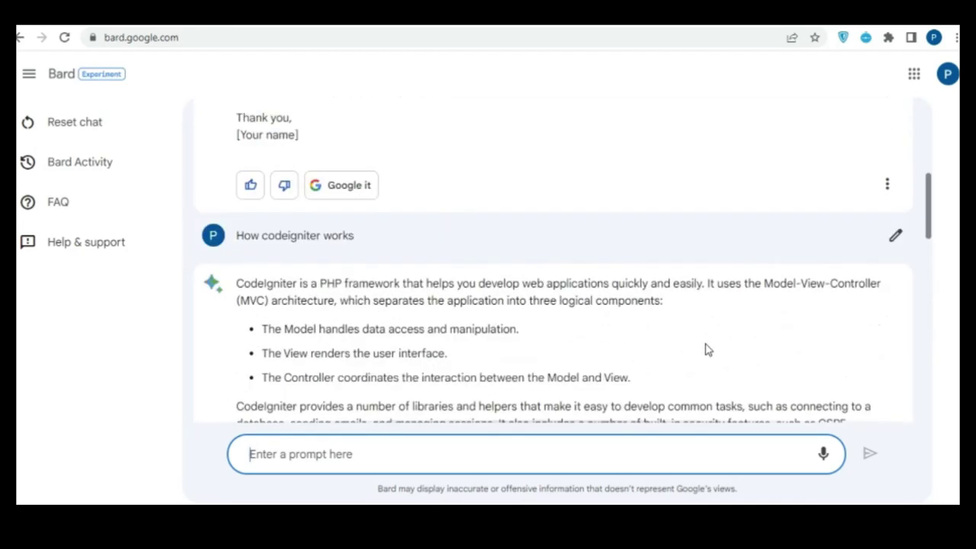
pyautogui.scroll(-2, 705, 344)
pyautogui.scroll(-10, 705, 347)
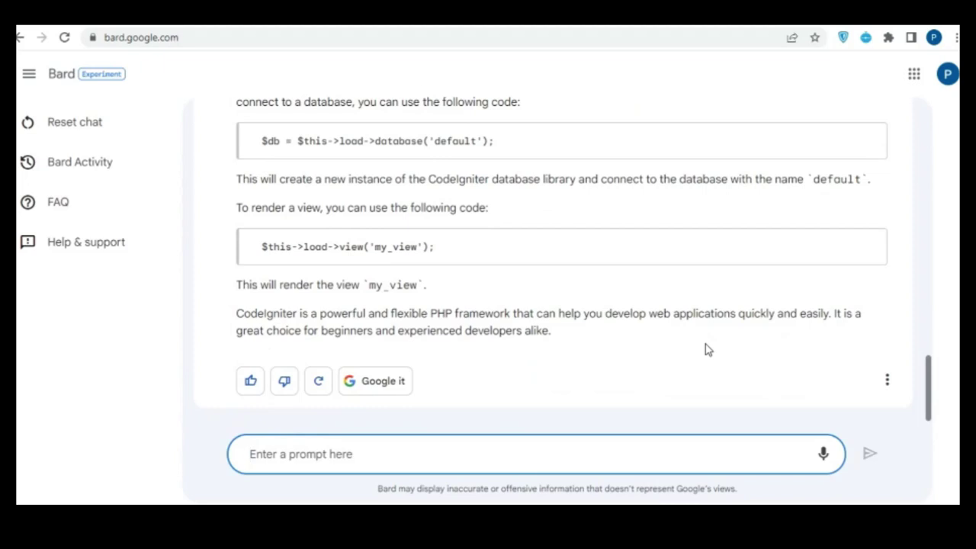
# Ask for "today trending topic on google" in the same chat, below the CodeIgniter answer.
pyautogui.write('today')
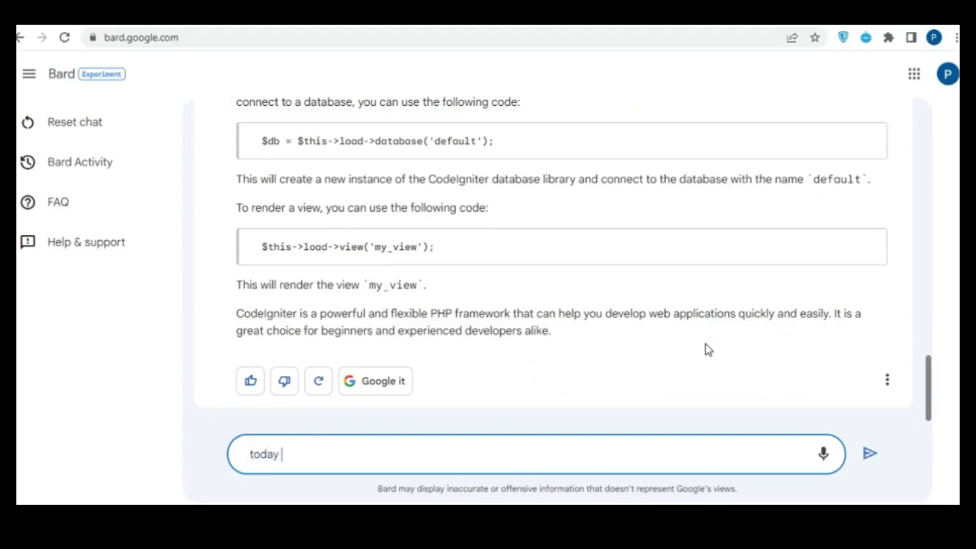
pyautogui.write(' trending topinc')
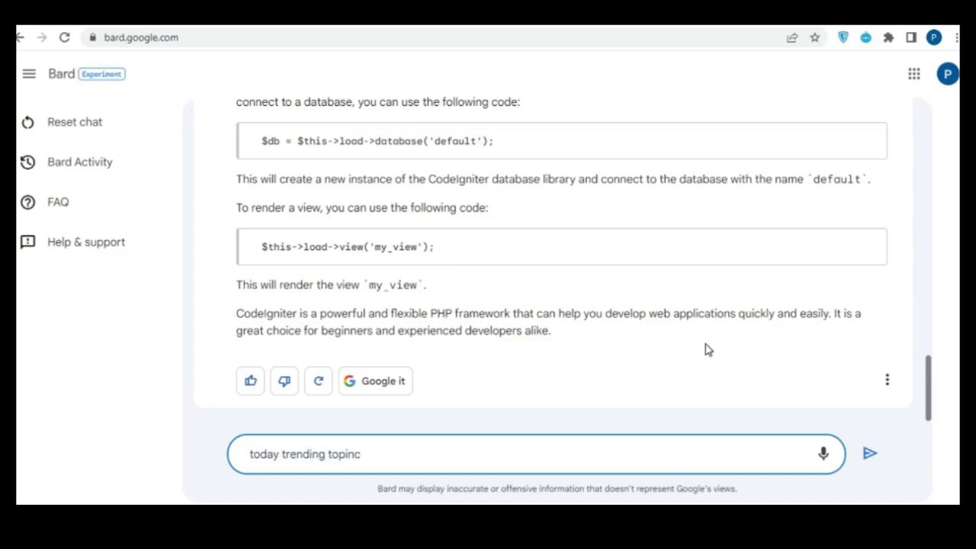
pyautogui.write(' on google')
pyautogui.press('Return')
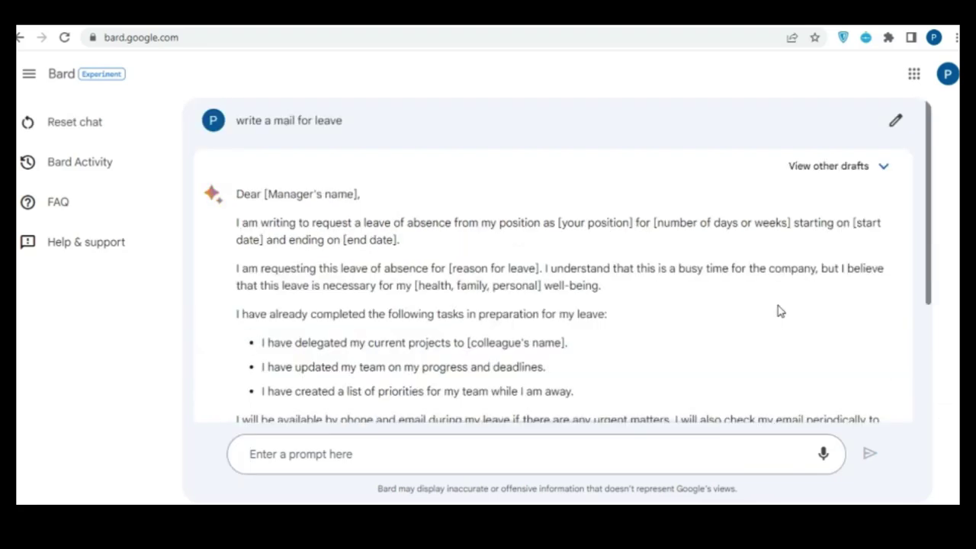
# Read through the leave mail draft, and send the prompt "How codeigniter works" in the same chat.
pyautogui.scroll(-3, 781, 312)
pyautogui.scroll(3, 781, 311)
pyautogui.scroll(-3, 778, 311)
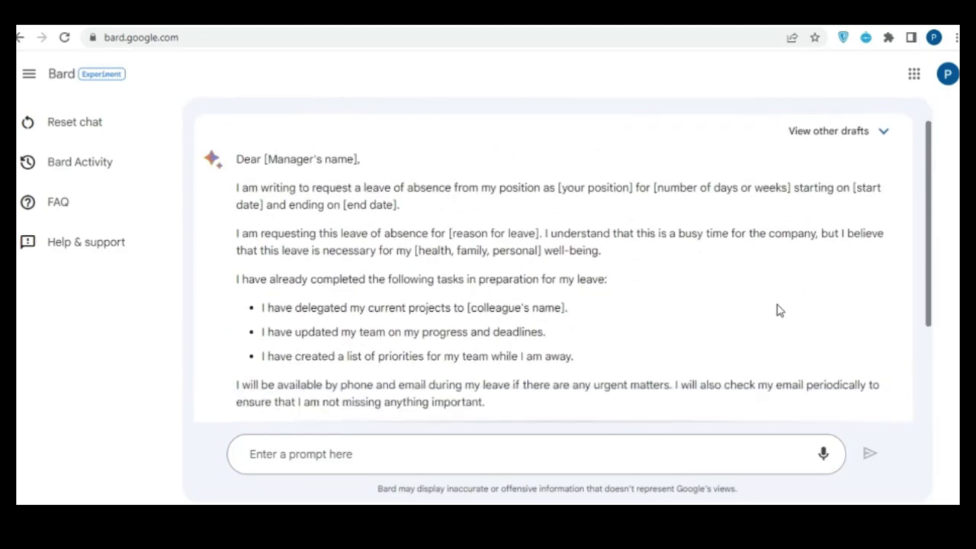
pyautogui.click(656, 456)
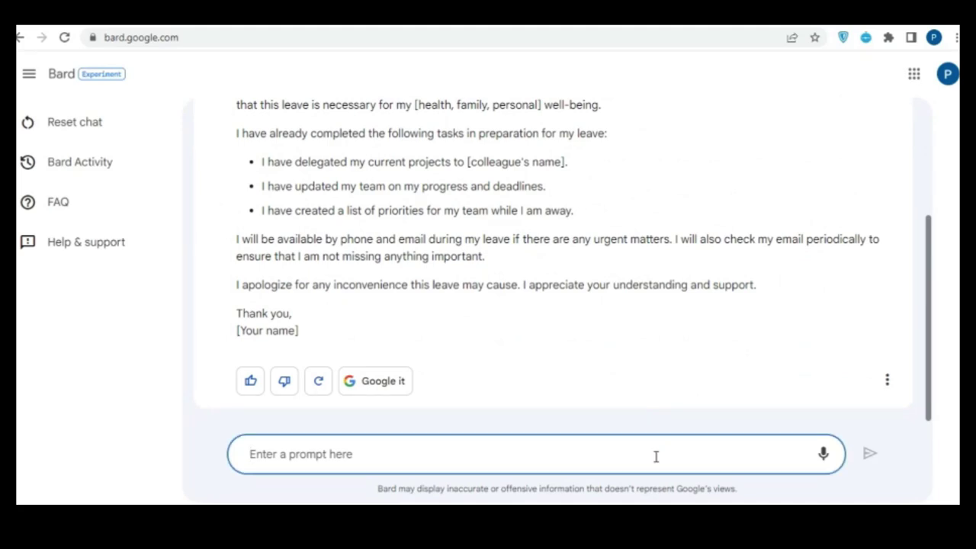
pyautogui.write('Ho')
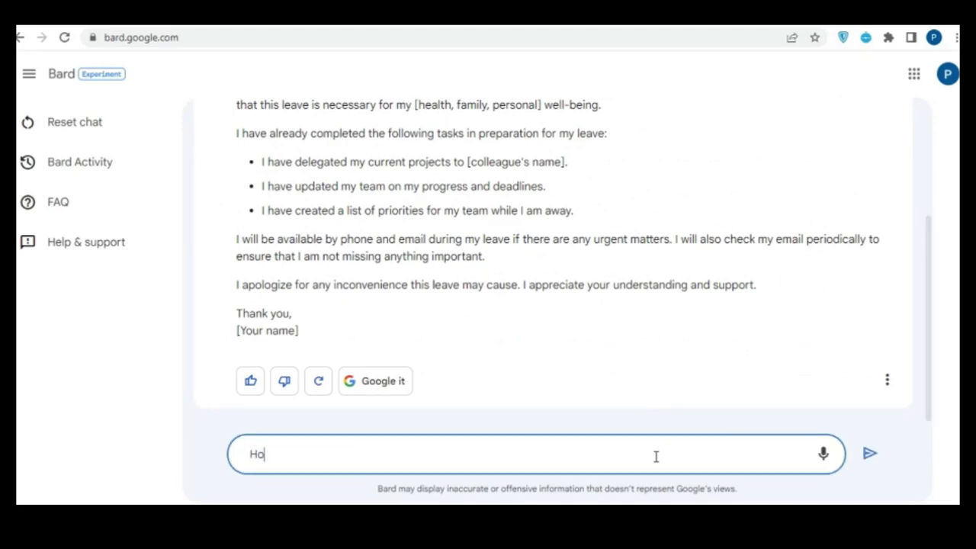
pyautogui.write('w codeigniter works')
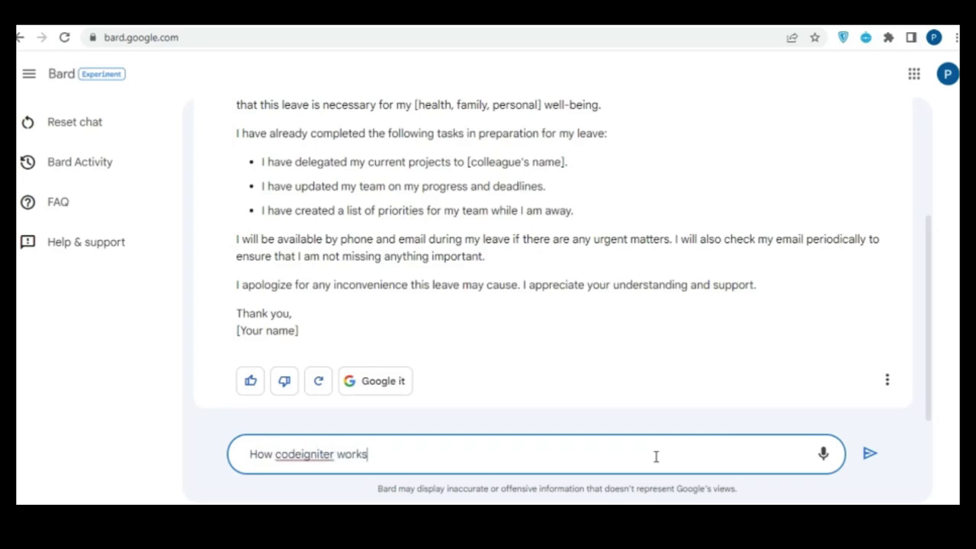
pyautogui.press('Return')
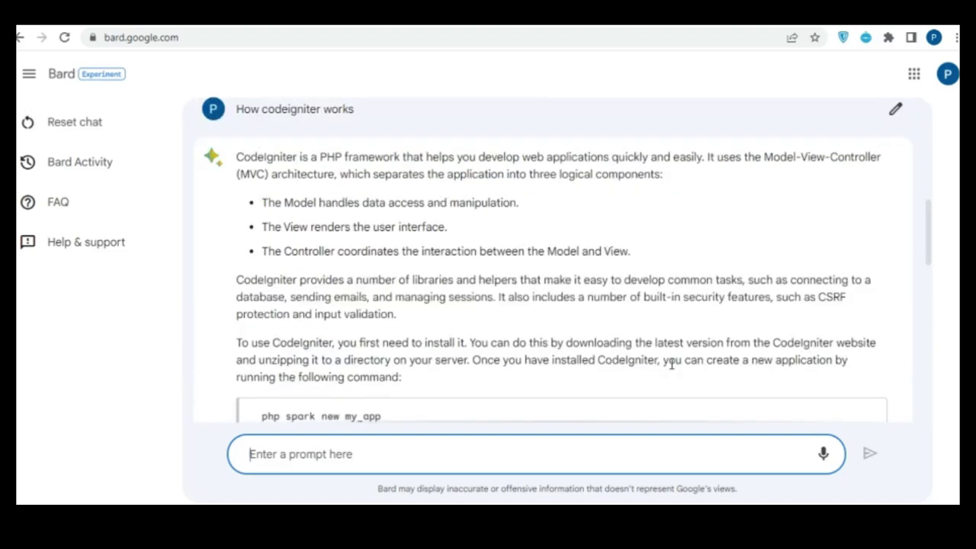
# Read through the CodeIgniter explanation, from the MVC architecture and installation to the code samples and closing summary.
pyautogui.scroll(-2, 706, 344)
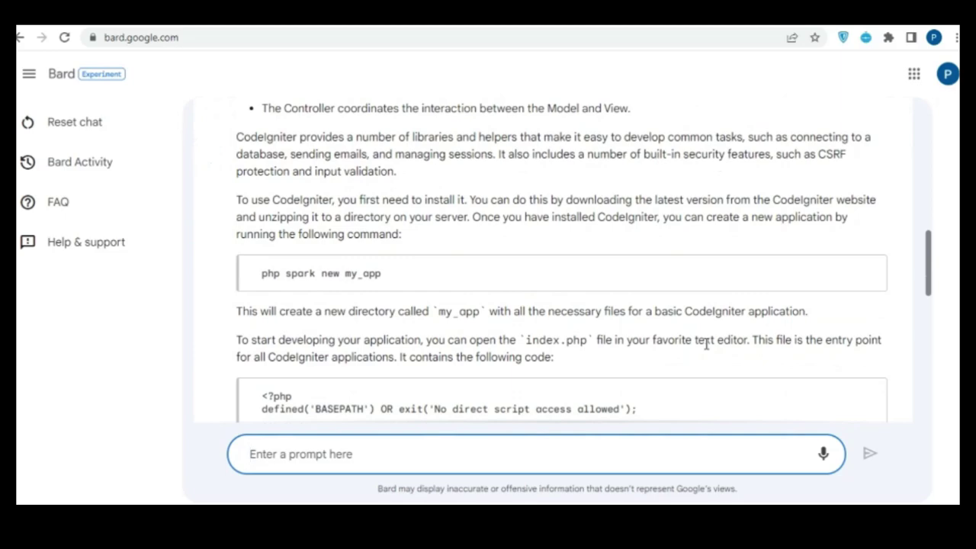
pyautogui.scroll(-1, 706, 344)
pyautogui.scroll(3, 705, 344)
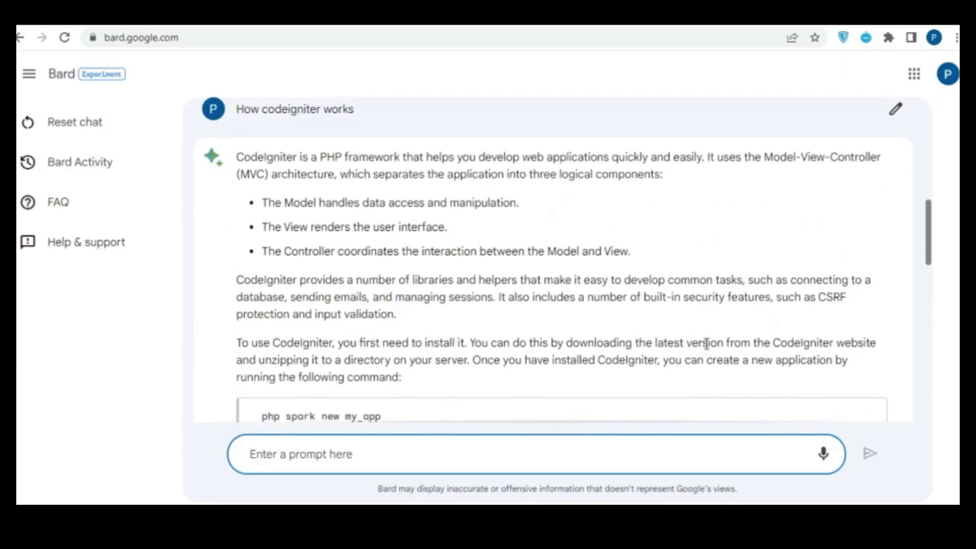
pyautogui.scroll(-6, 706, 344)
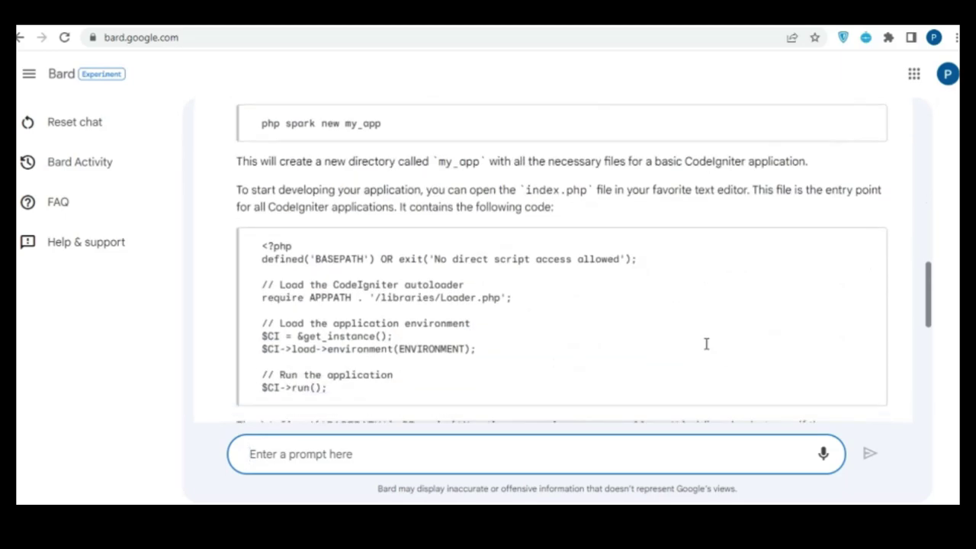
pyautogui.scroll(-3, 706, 344)
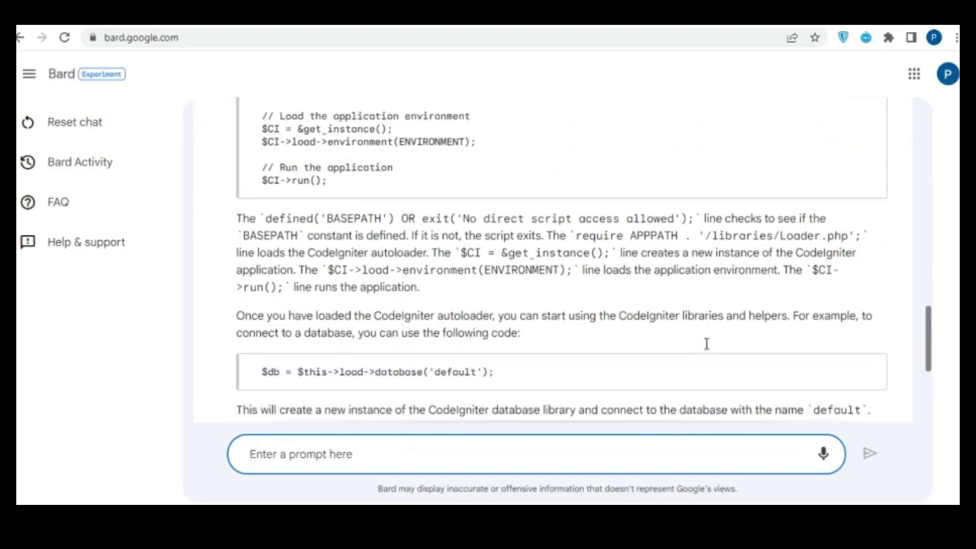
pyautogui.scroll(-1, 705, 349)
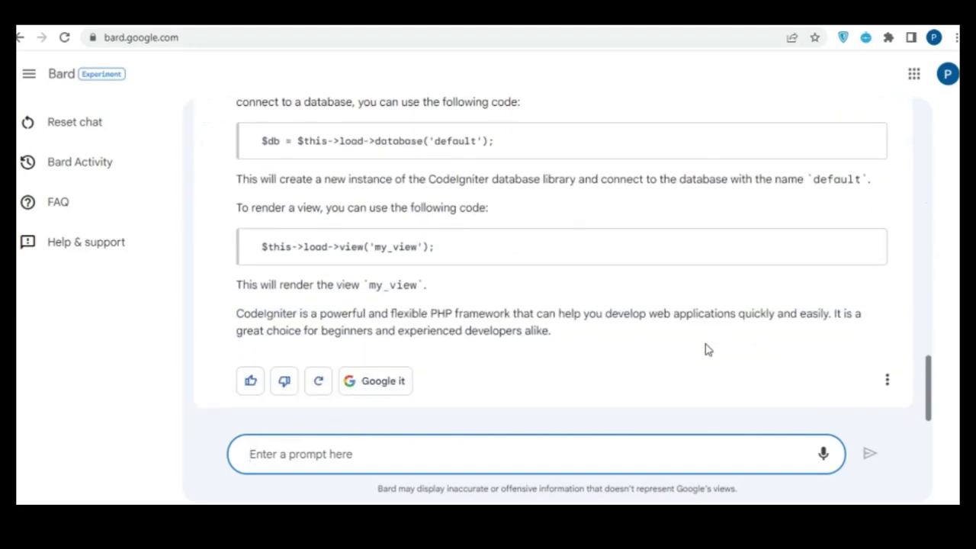
pyautogui.scroll(6, 706, 350)
pyautogui.scroll(5, 706, 350)
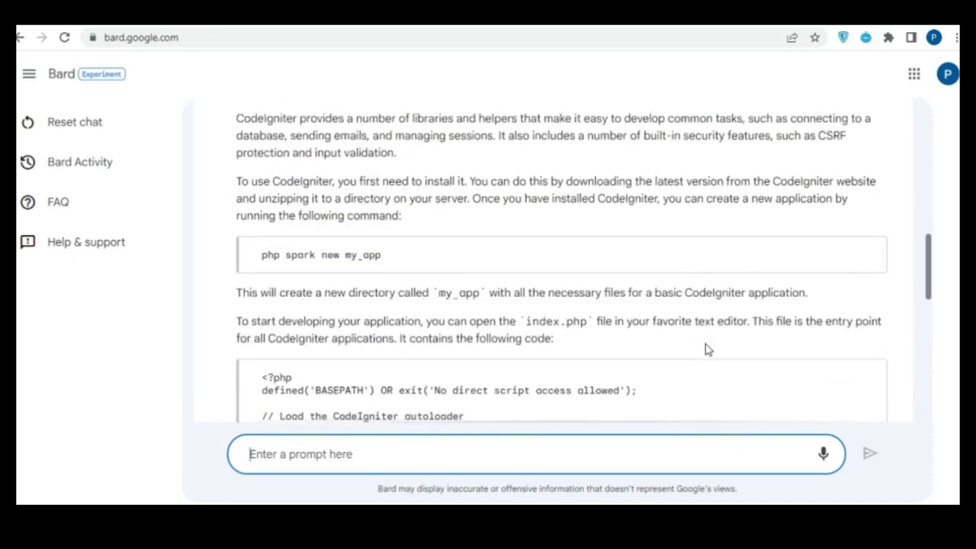
pyautogui.scroll(-10, 706, 345)
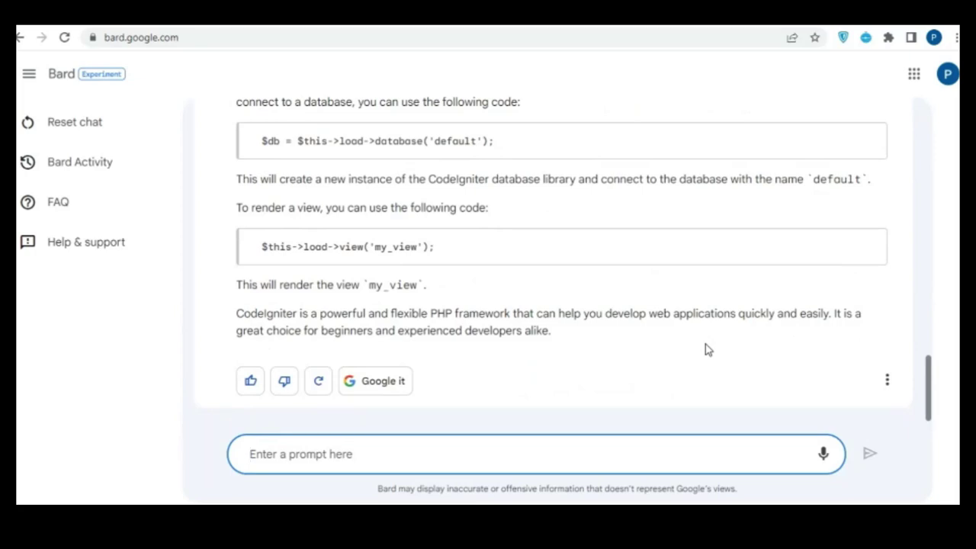
# Submit the prompt "today trending topic on google" following the CodeIgniter explanation.
pyautogui.write('toda')
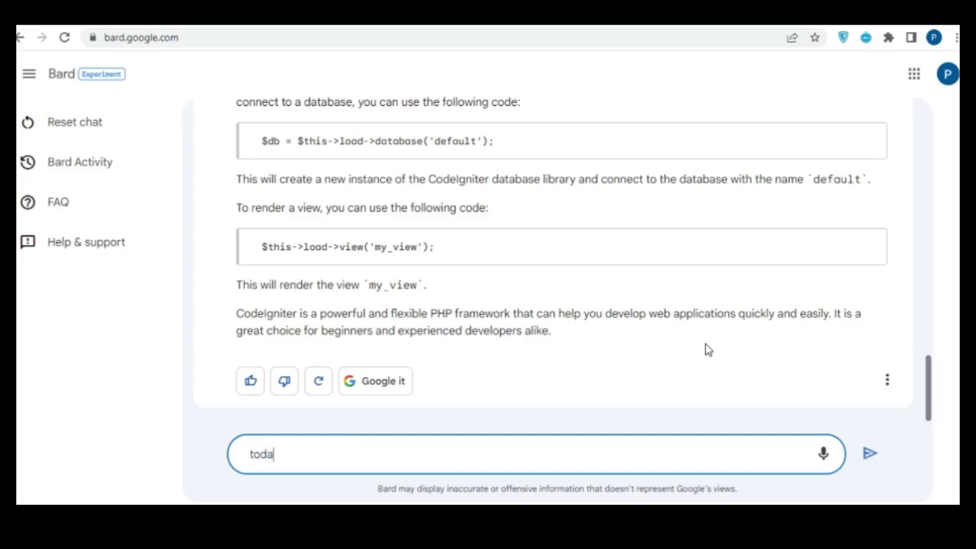
pyautogui.write('y trending topin')
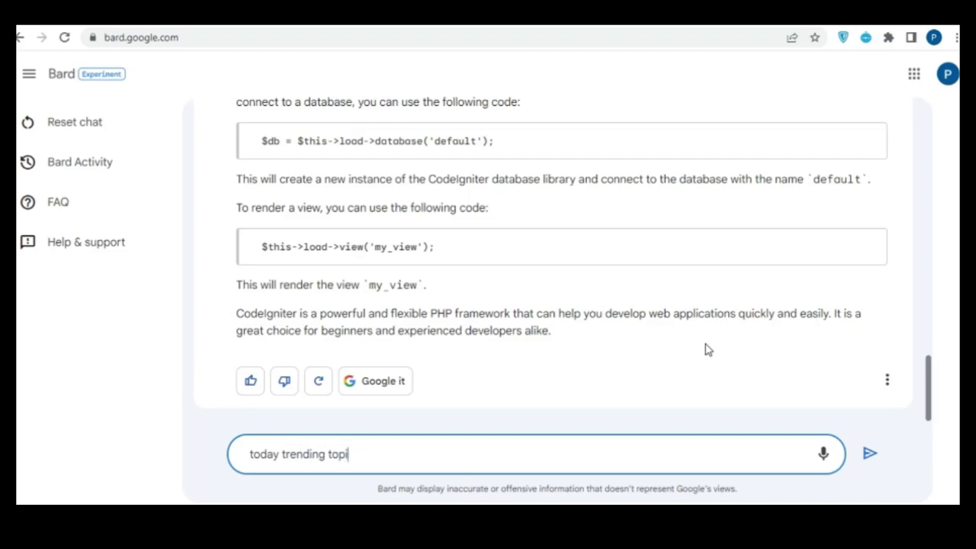
pyautogui.write('c on google')
pyautogui.press('Return')
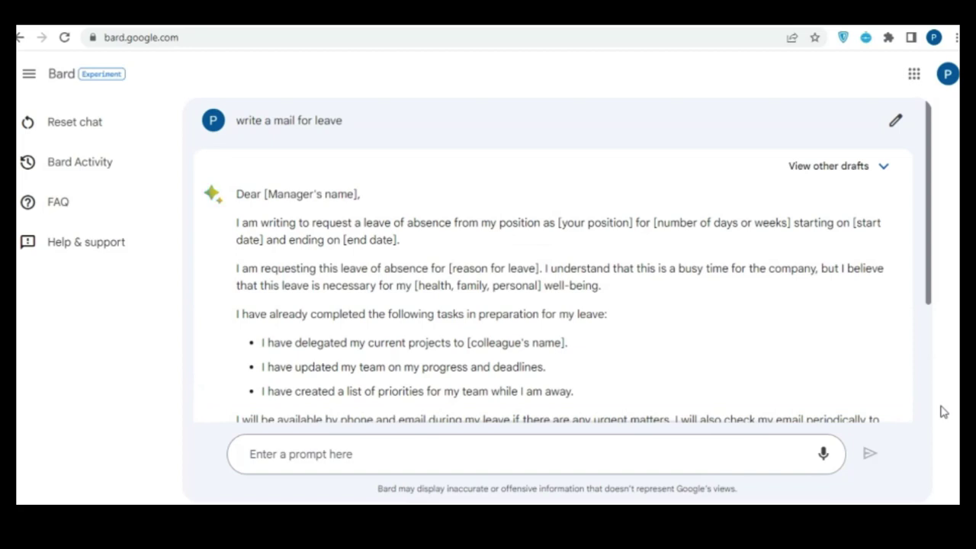
# Review the leave mail draft down to its sign-off, and ask "How codeigniter works" as a follow-up prompt.
pyautogui.scroll(-2, 779, 311)
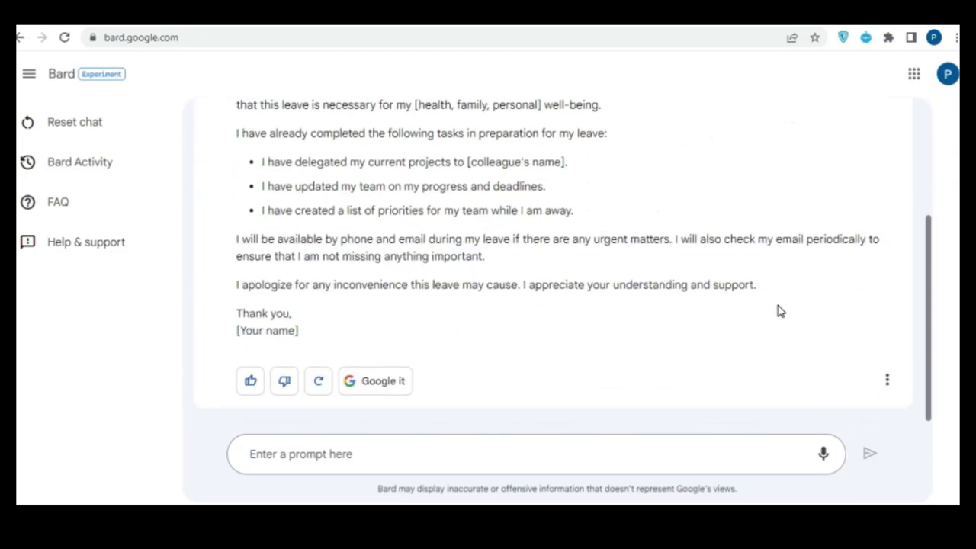
pyautogui.scroll(3, 779, 311)
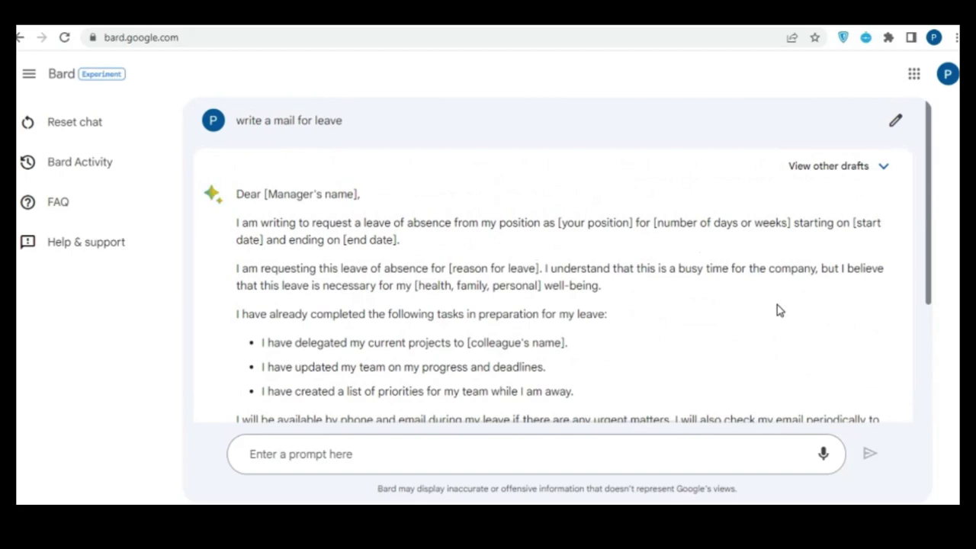
pyautogui.scroll(-2, 779, 311)
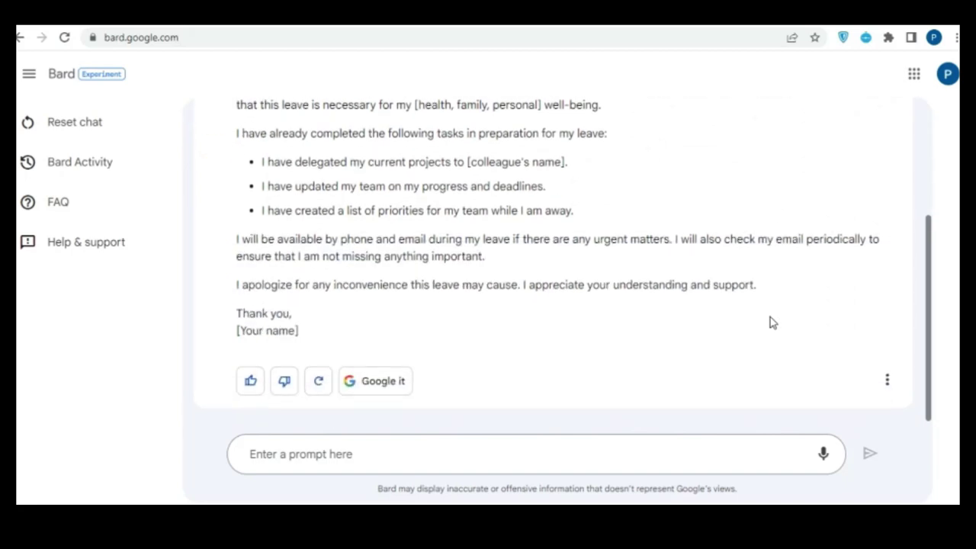
pyautogui.click(656, 455)
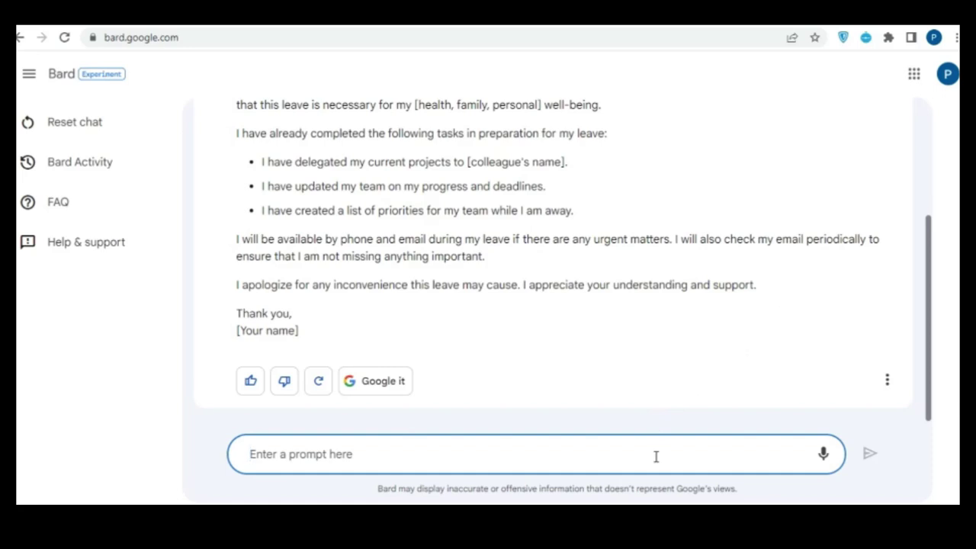
pyautogui.write('How ')
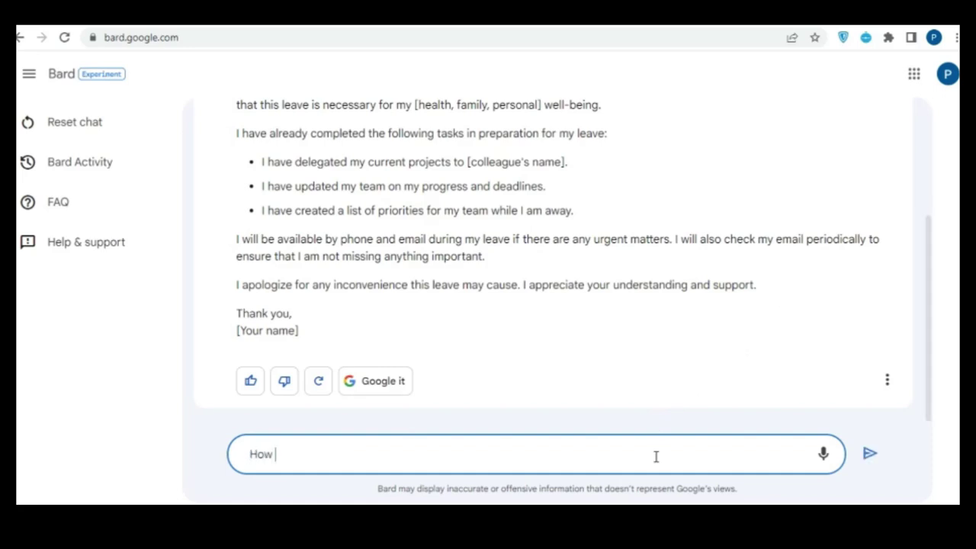
pyautogui.write('codeigniter works')
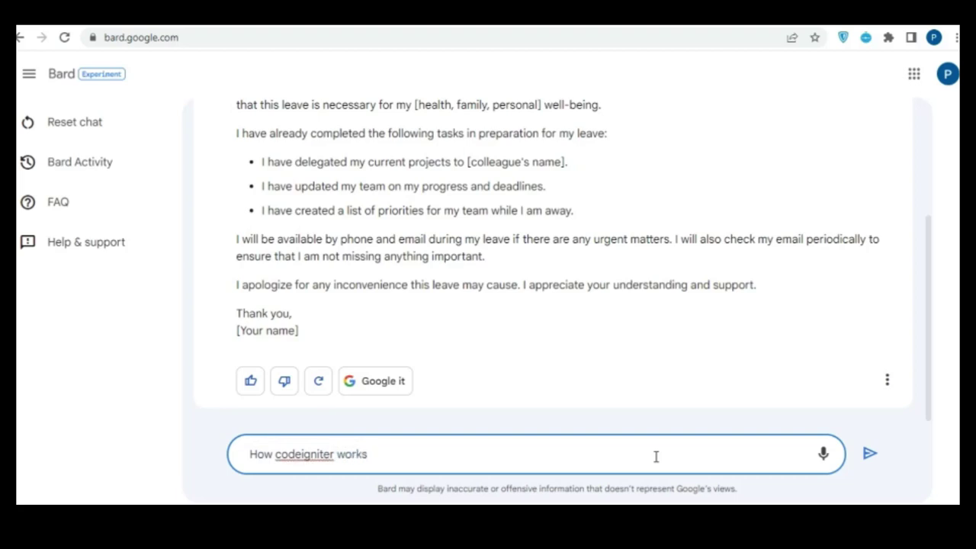
pyautogui.press('Return')
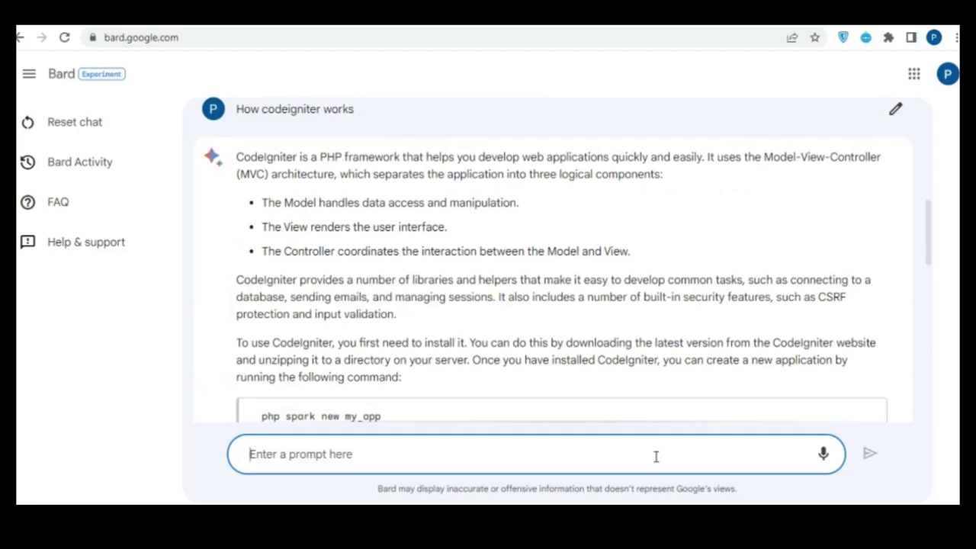
# Read the CodeIgniter answer through, covering the MVC components, the installation command, the index.php code, and the database and view examples.
pyautogui.scroll(-2, 703, 347)
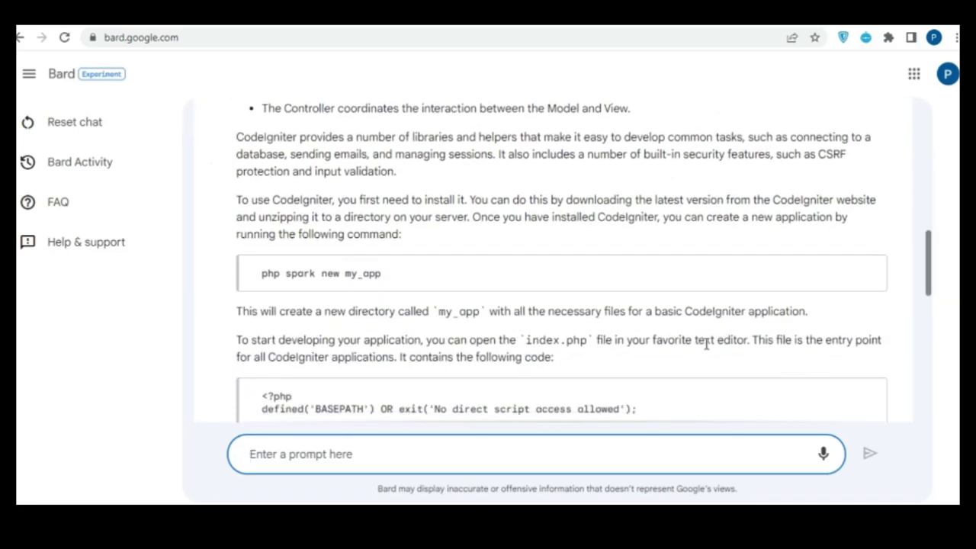
pyautogui.scroll(-1, 705, 344)
pyautogui.scroll(3, 706, 344)
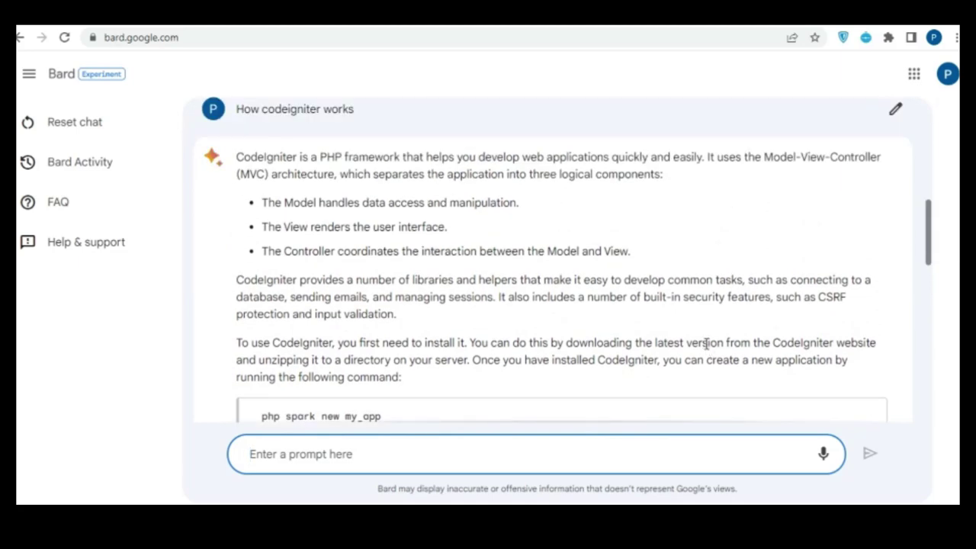
pyautogui.scroll(-6, 705, 344)
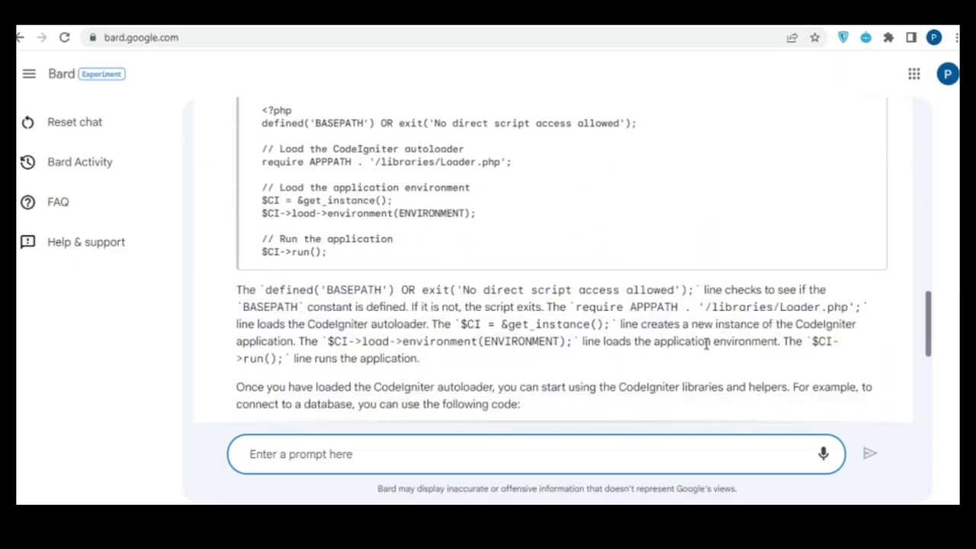
pyautogui.scroll(-3, 707, 344)
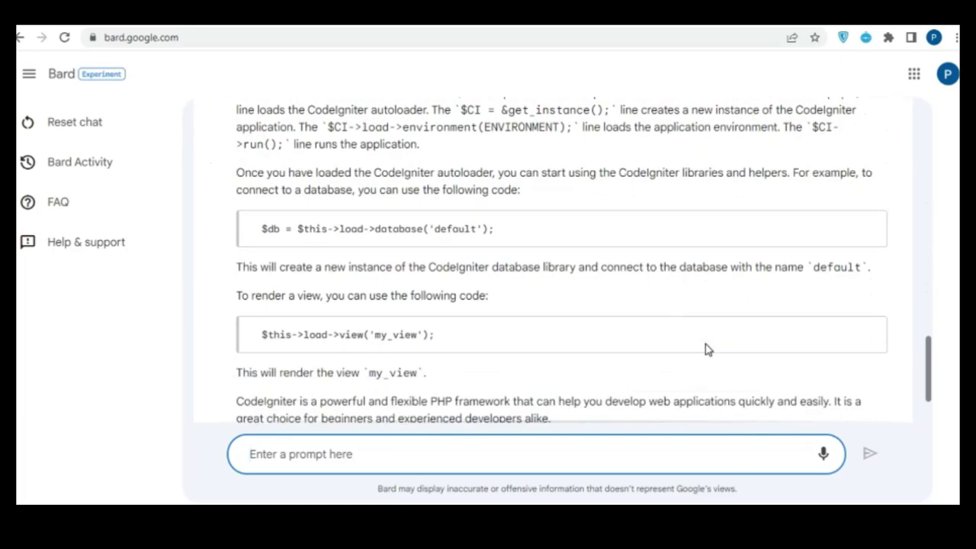
pyautogui.scroll(-1, 706, 349)
pyautogui.scroll(6, 706, 349)
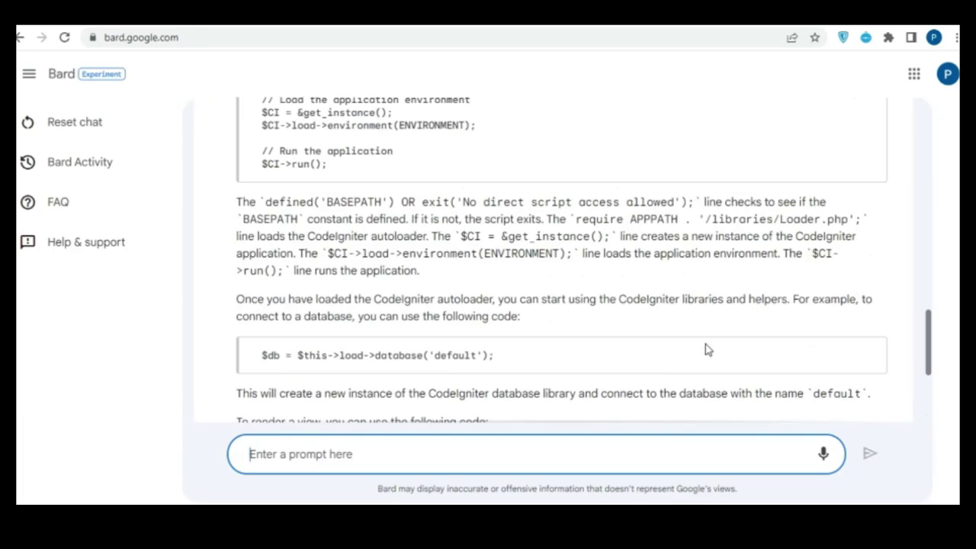
pyautogui.scroll(5, 705, 349)
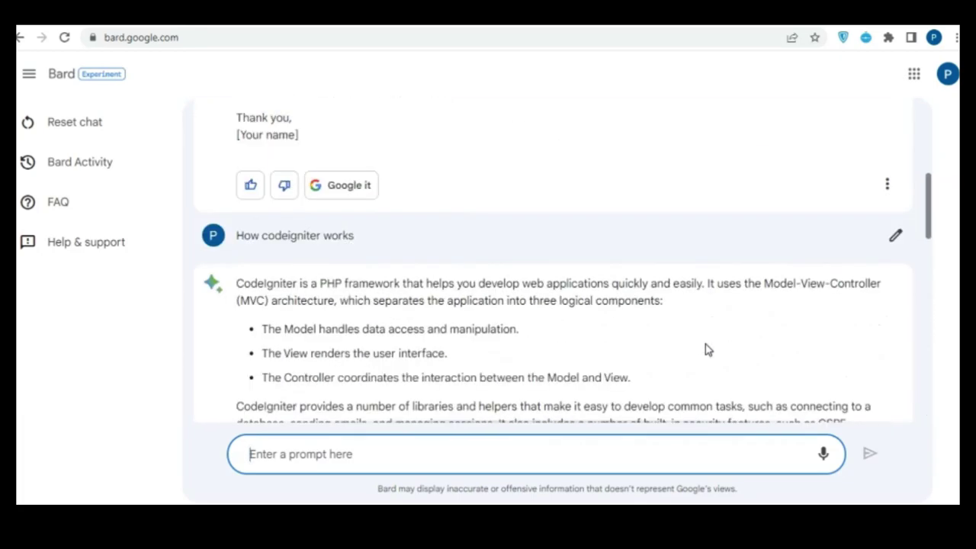
pyautogui.scroll(-15, 707, 348)
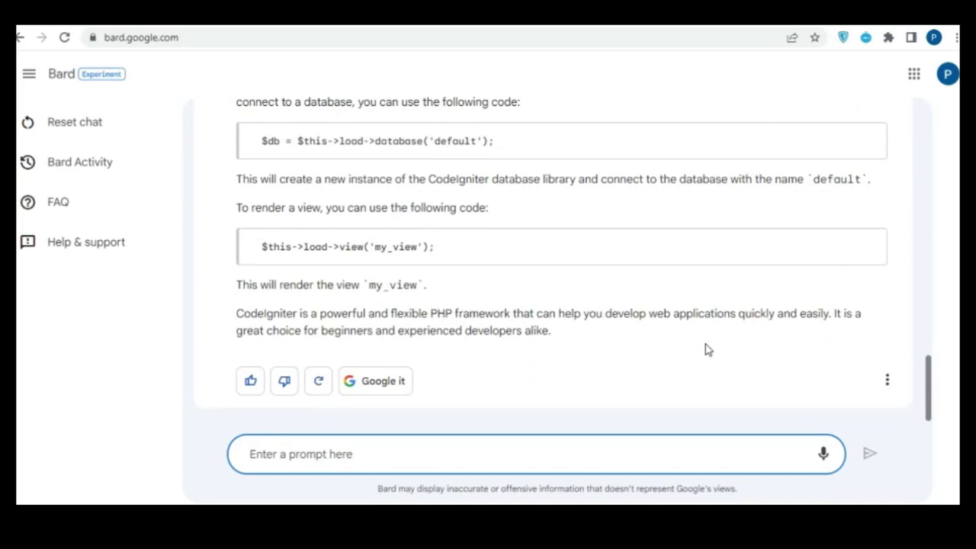
# Send the prompt "today trending topic on google" below the CodeIgniter answer.
pyautogui.write('today')
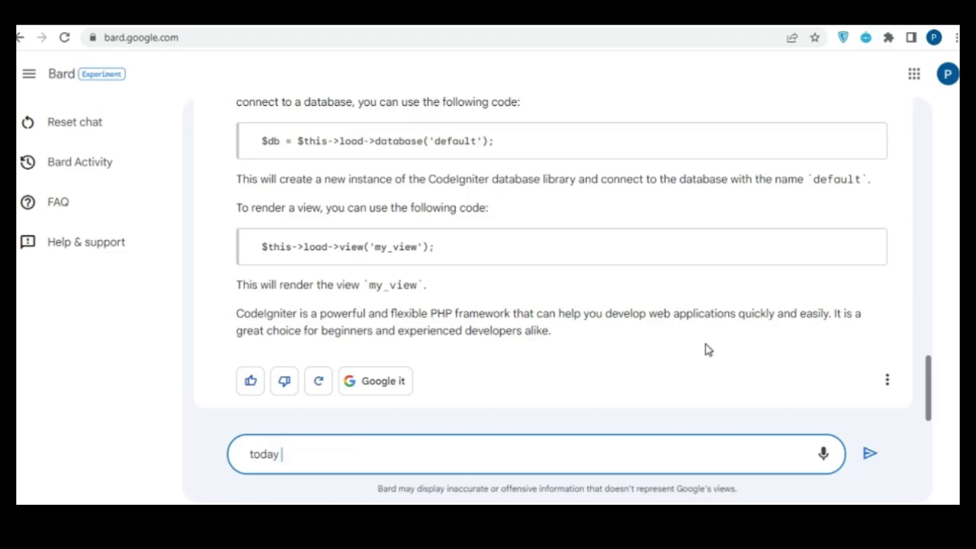
pyautogui.write(' trending topin')
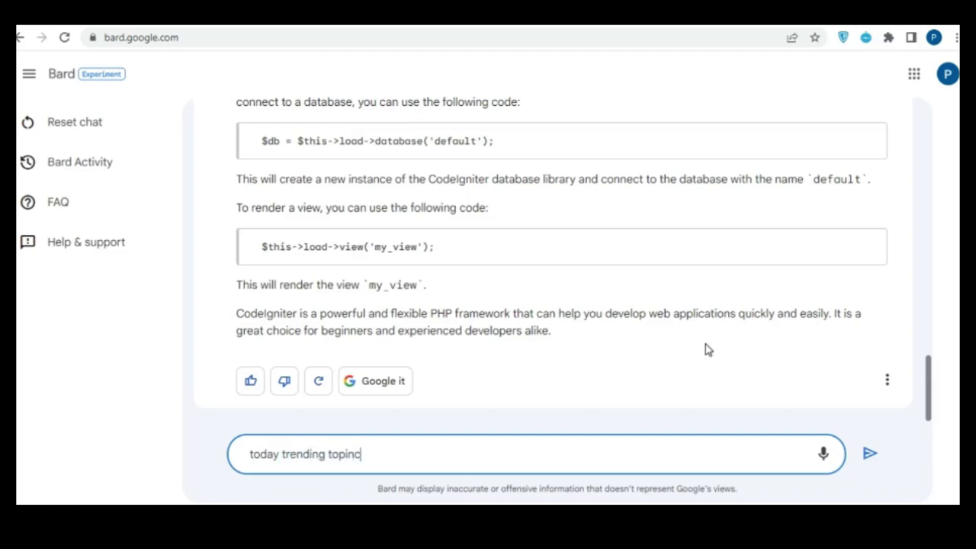
pyautogui.press('BackSpace')
pyautogui.write('c on google')
pyautogui.press('Return')
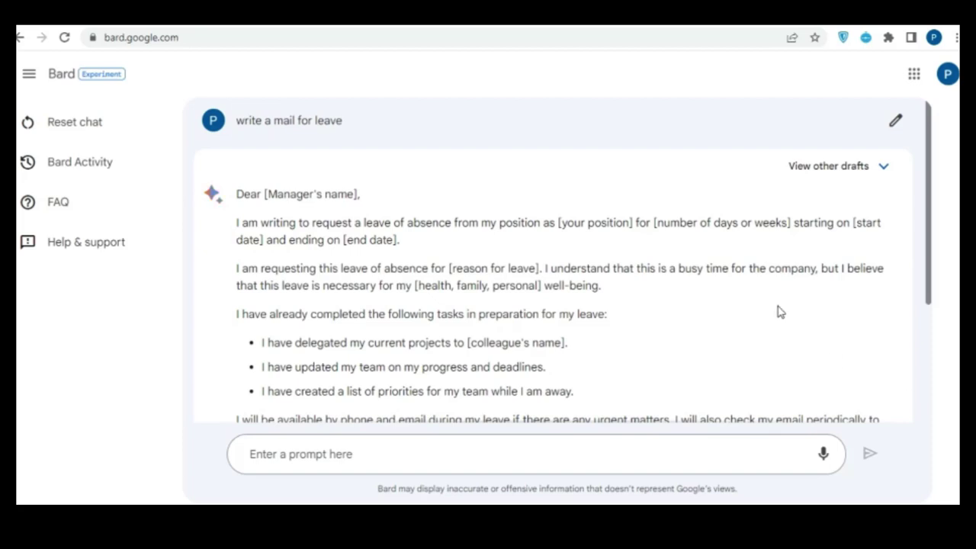
# Look over the full leave mail reply, and submit the prompt "How codeigniter works" in the same chat.
pyautogui.scroll(-3, 779, 311)
pyautogui.scroll(3, 780, 311)
pyautogui.scroll(-3, 779, 311)
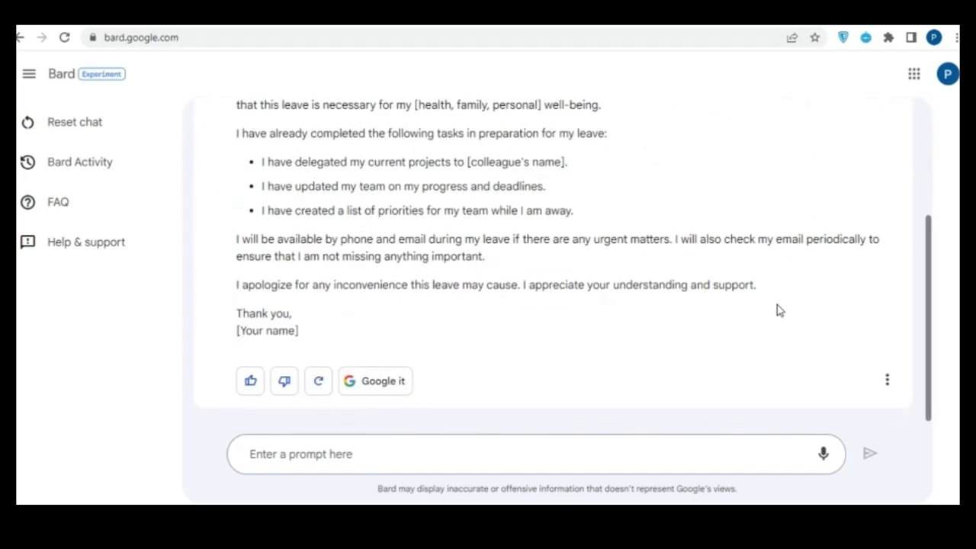
pyautogui.click(656, 456)
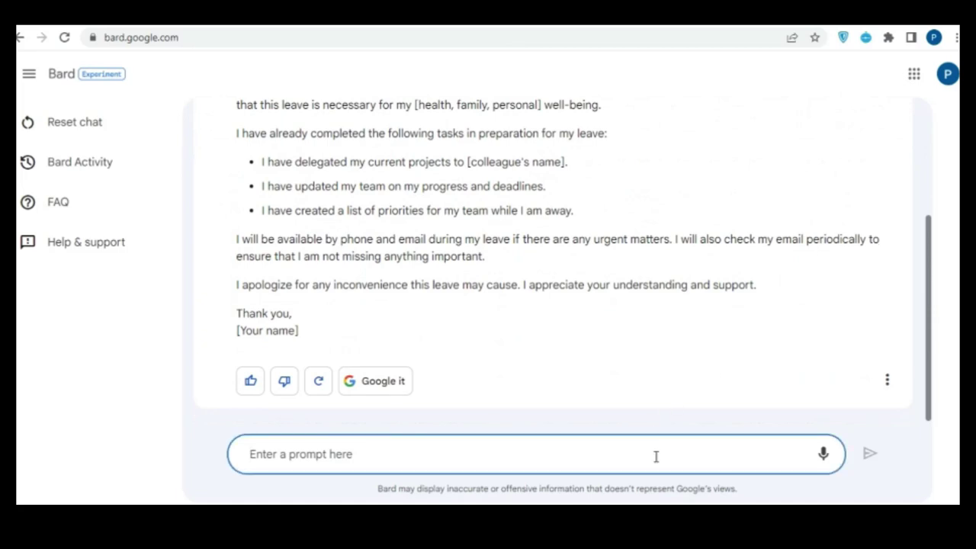
pyautogui.write('H')
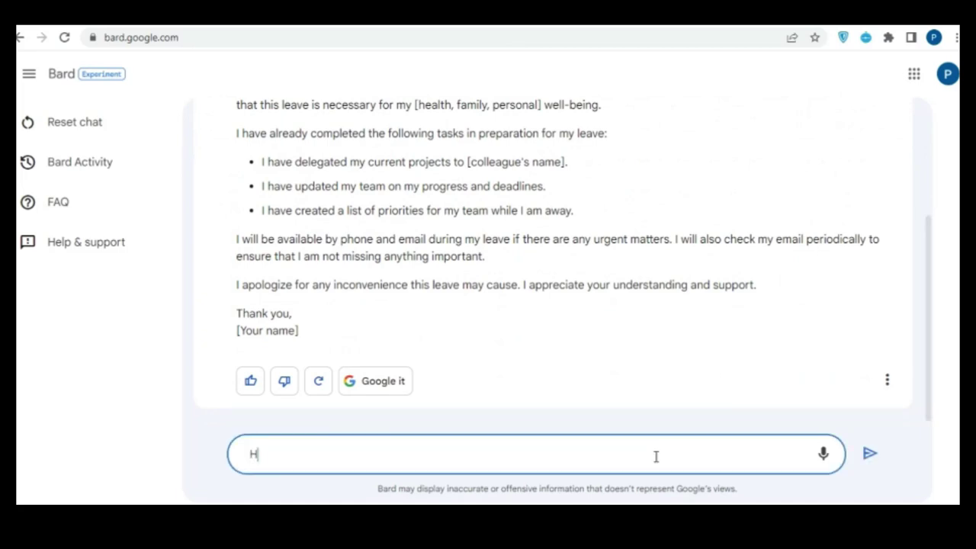
pyautogui.write('ow codeigniter works')
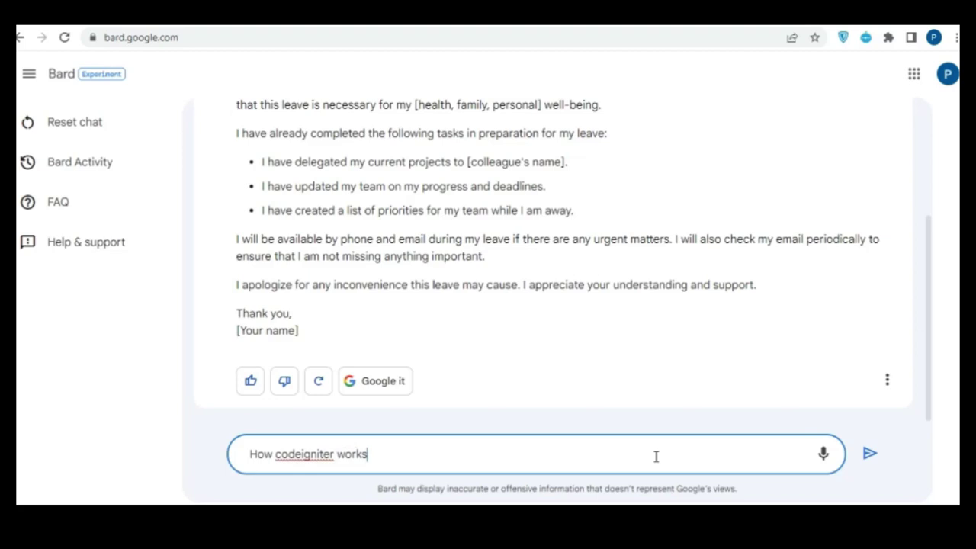
pyautogui.press('Return')
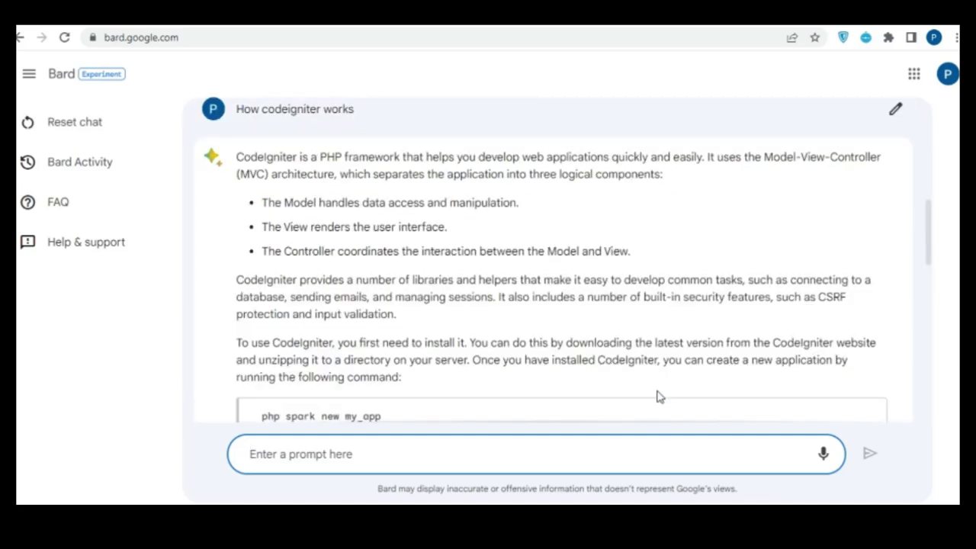
# Examine the CodeIgniter explanation from the MVC introduction through the code samples to the closing summary.
pyautogui.scroll(-2, 706, 344)
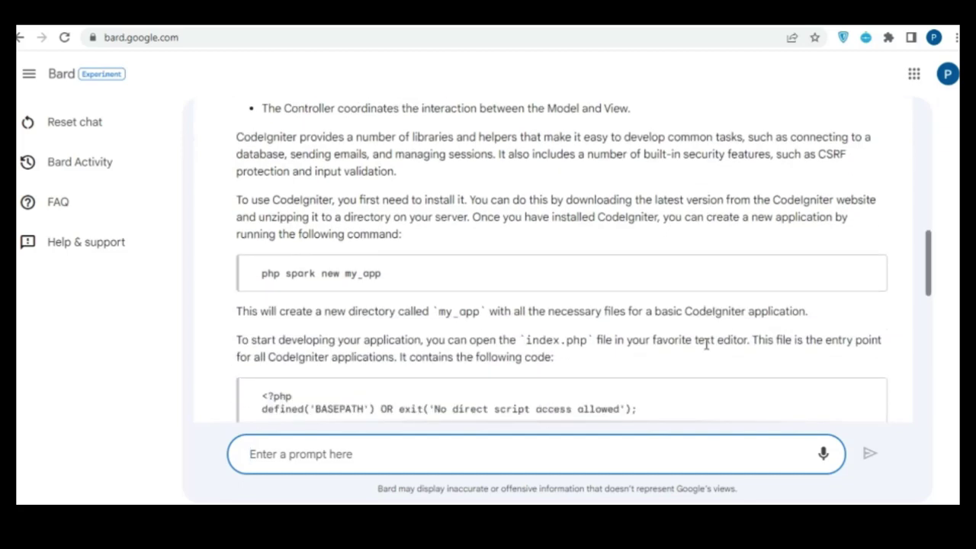
pyautogui.scroll(-1, 706, 344)
pyautogui.scroll(3, 706, 348)
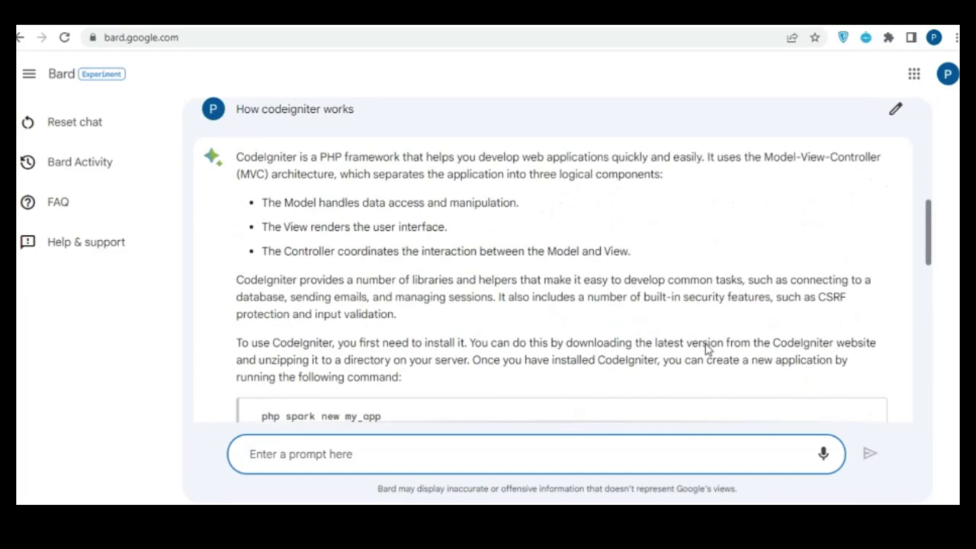
pyautogui.scroll(-6, 706, 344)
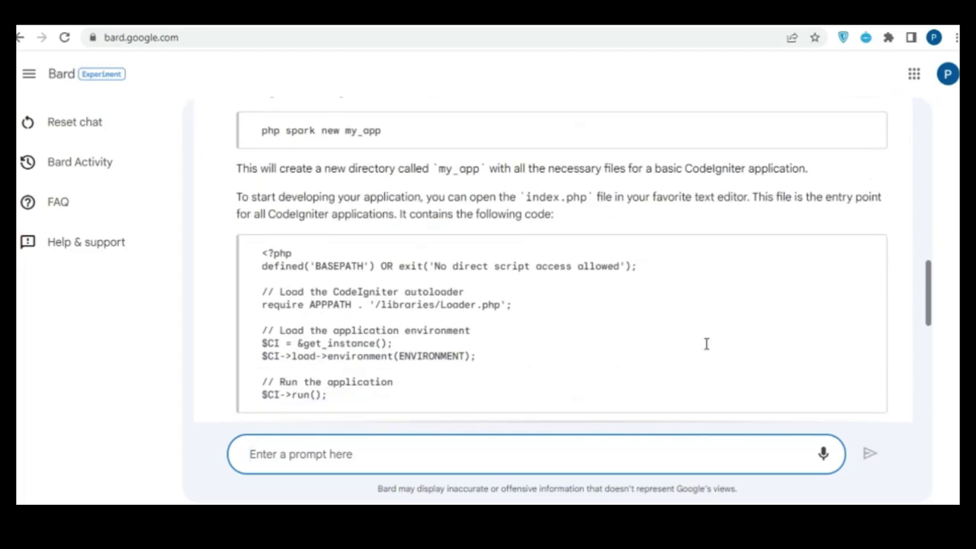
pyautogui.scroll(-3, 707, 344)
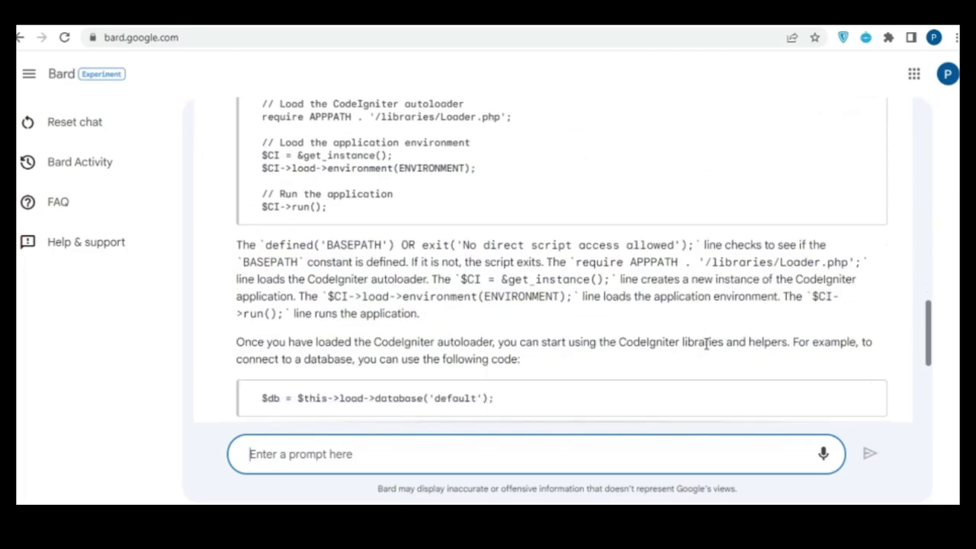
pyautogui.scroll(-1, 707, 348)
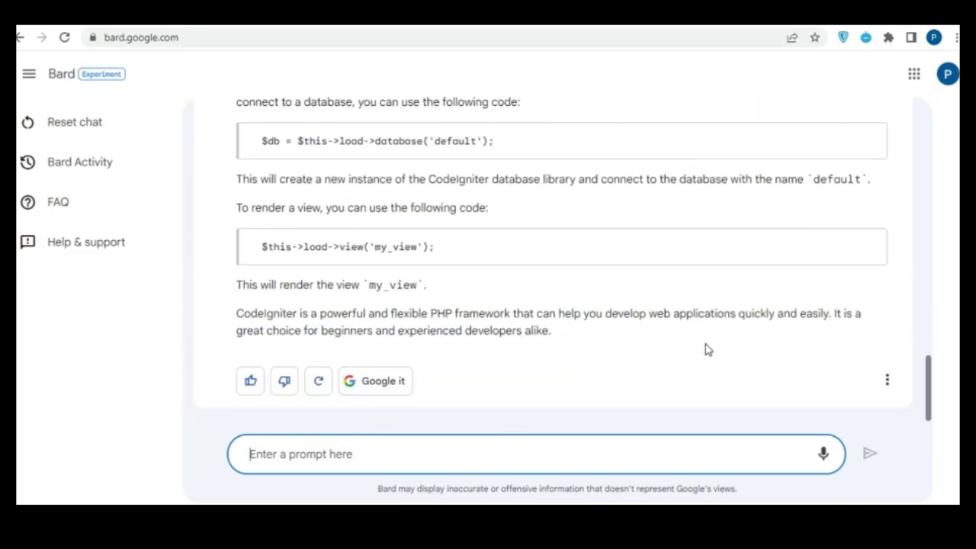
pyautogui.scroll(9, 705, 350)
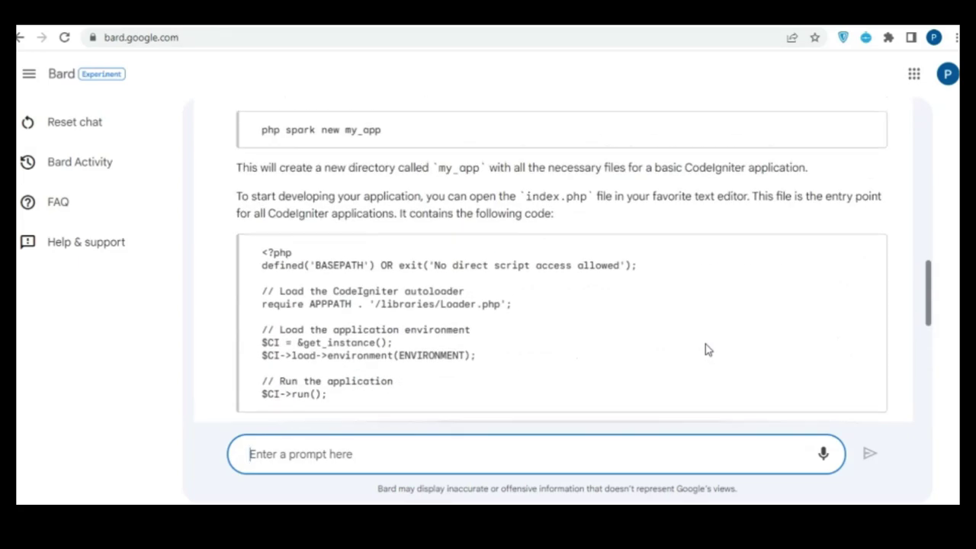
pyautogui.scroll(4, 706, 344)
pyautogui.scroll(-7, 706, 347)
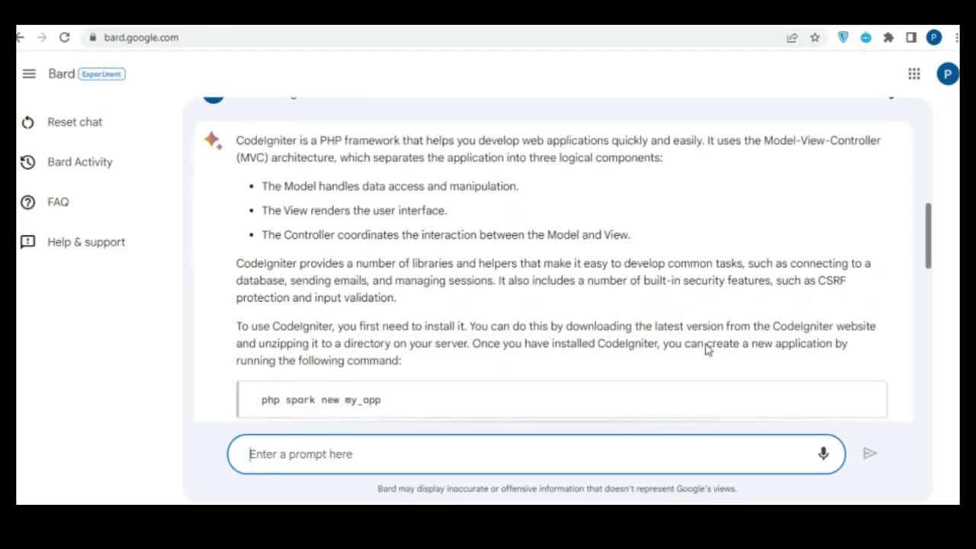
pyautogui.scroll(-6, 706, 347)
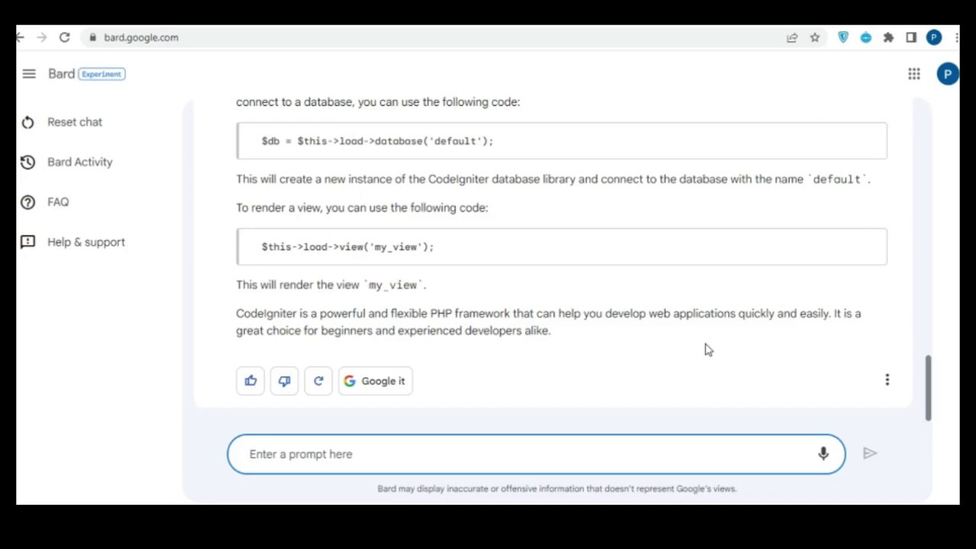
# Ask for "today trending topic on google" in the same chat, after the CodeIgniter explanation.
pyautogui.write('toda')
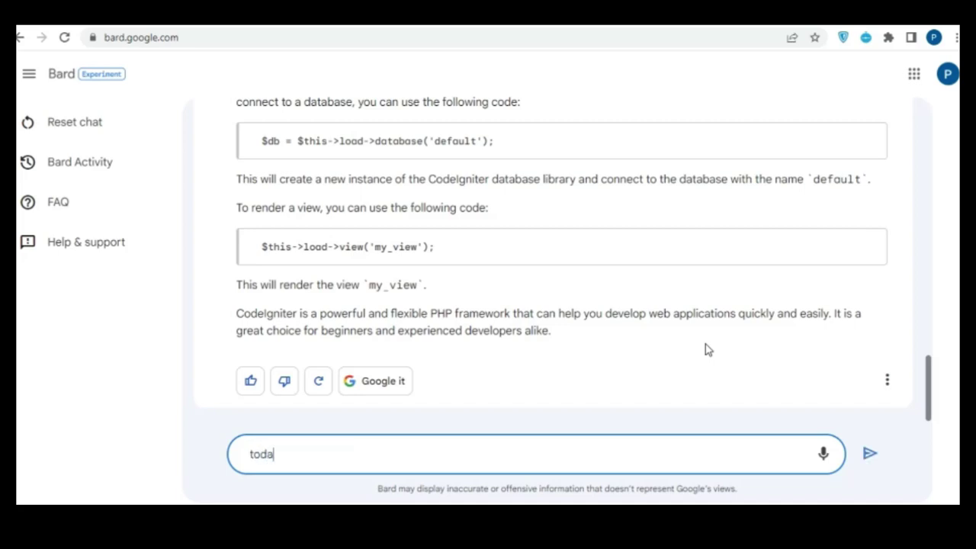
pyautogui.write('y trending topi')
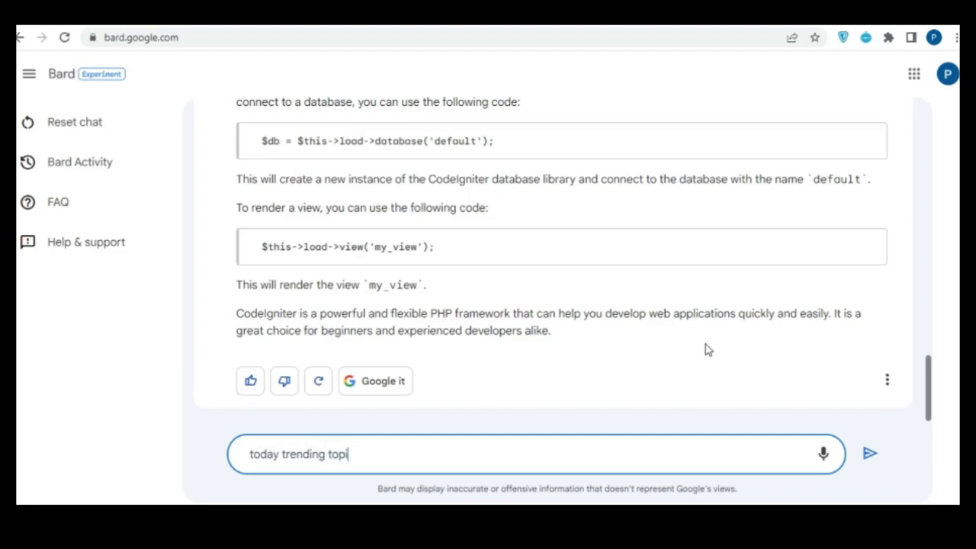
pyautogui.write('n')
pyautogui.write('c on googl')
pyautogui.write('e')
pyautogui.press('Return')
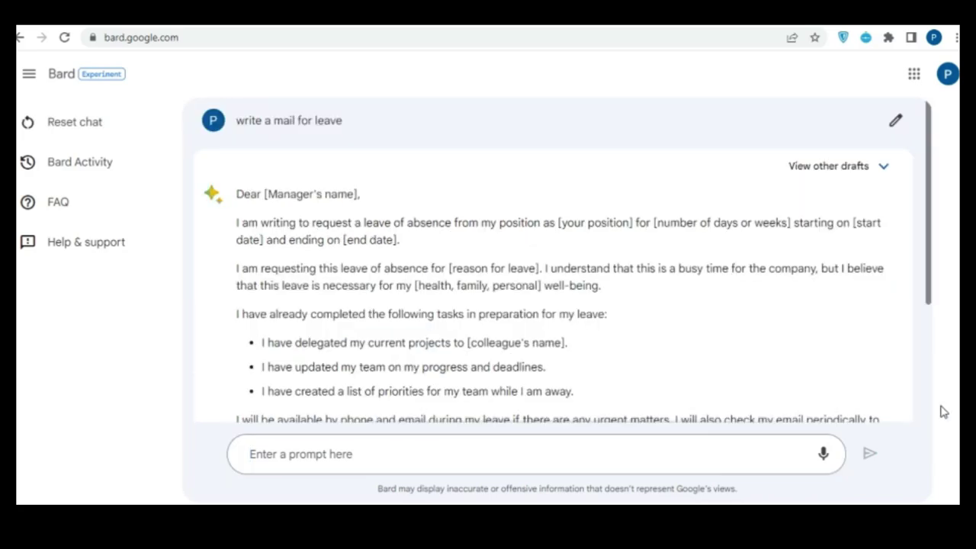
# Read through the whole leave mail reply and ask "How codeigniter works" as the follow-up prompt.
pyautogui.scroll(-3, 779, 311)
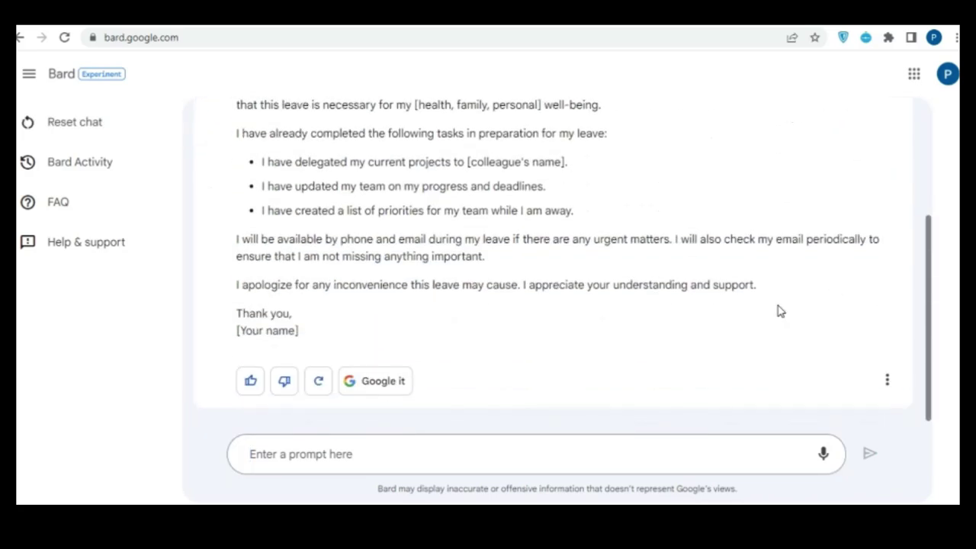
pyautogui.scroll(3, 779, 311)
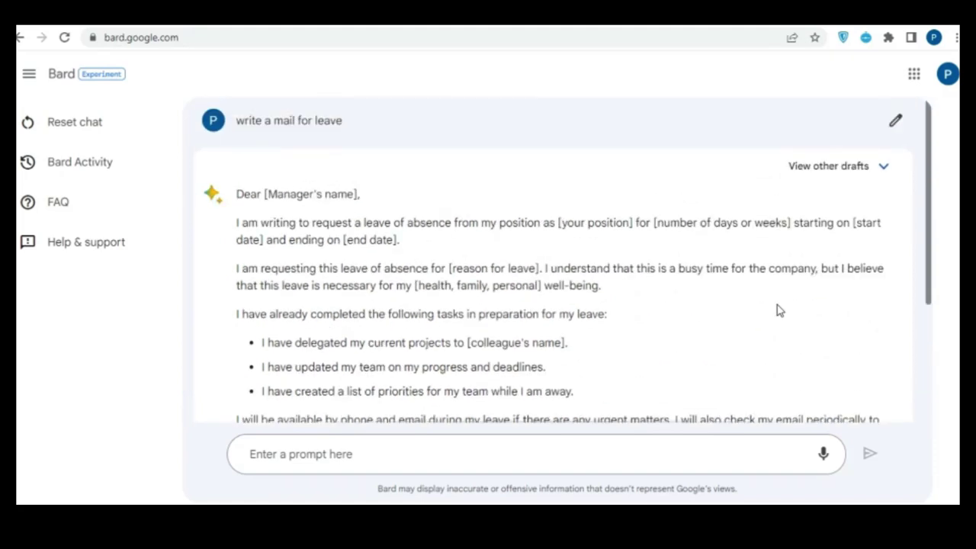
pyautogui.scroll(-3, 780, 312)
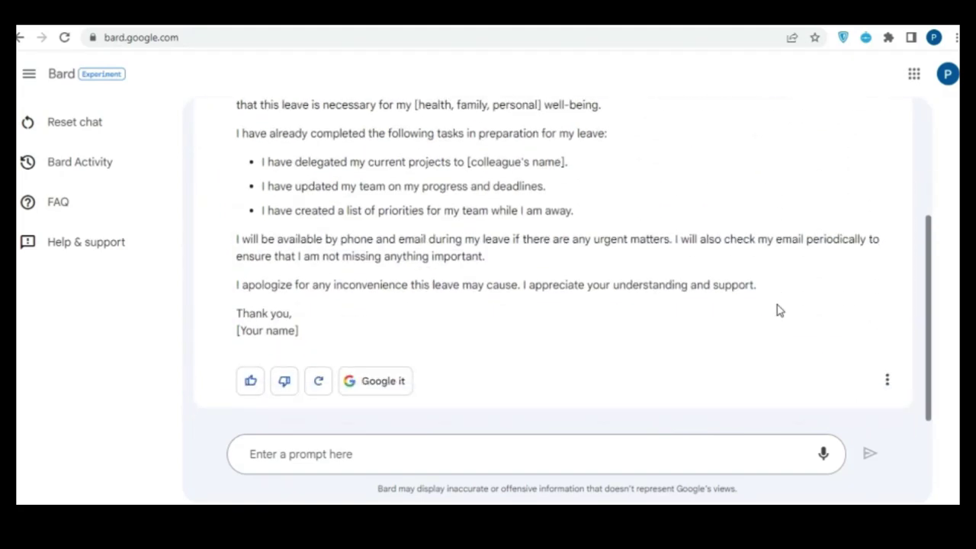
pyautogui.click(656, 456)
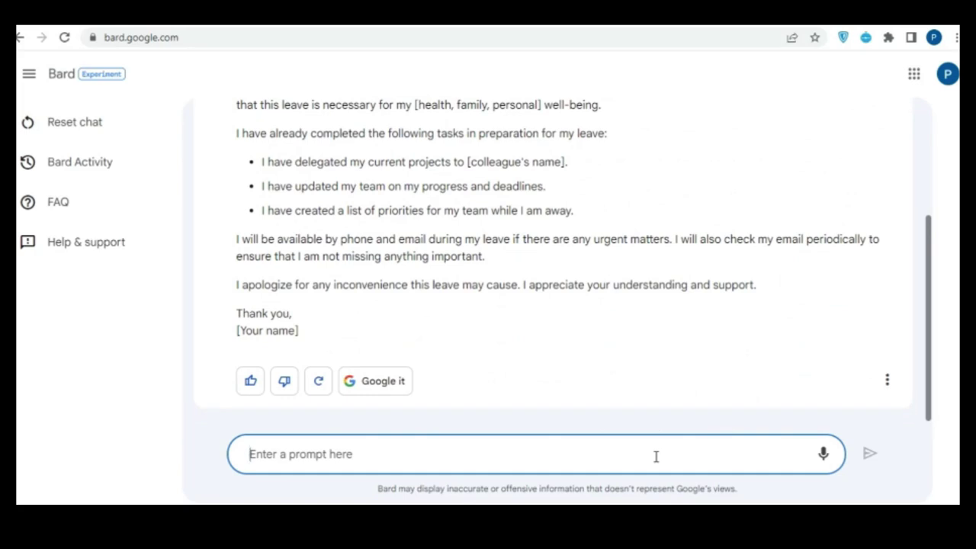
pyautogui.write('How')
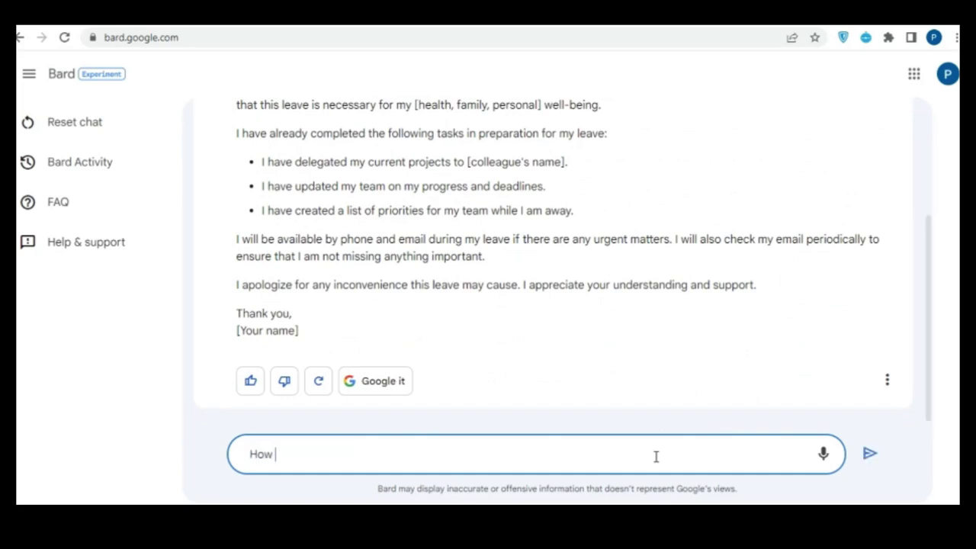
pyautogui.write(' codeigniter works')
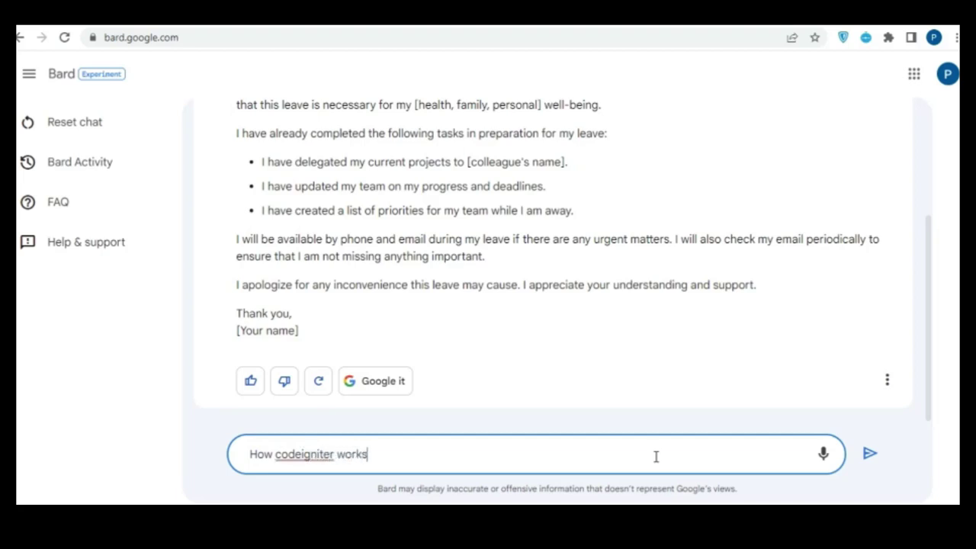
pyautogui.press('Return')
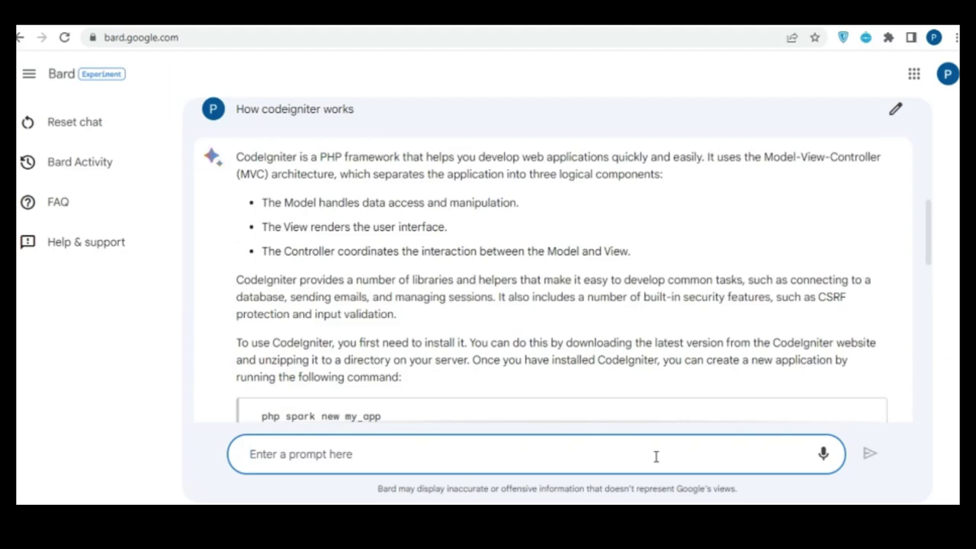
# Review the CodeIgniter answer, covering the MVC components, installation command, index.php code, database and view samples, and closing paragraph.
pyautogui.scroll(-2, 709, 342)
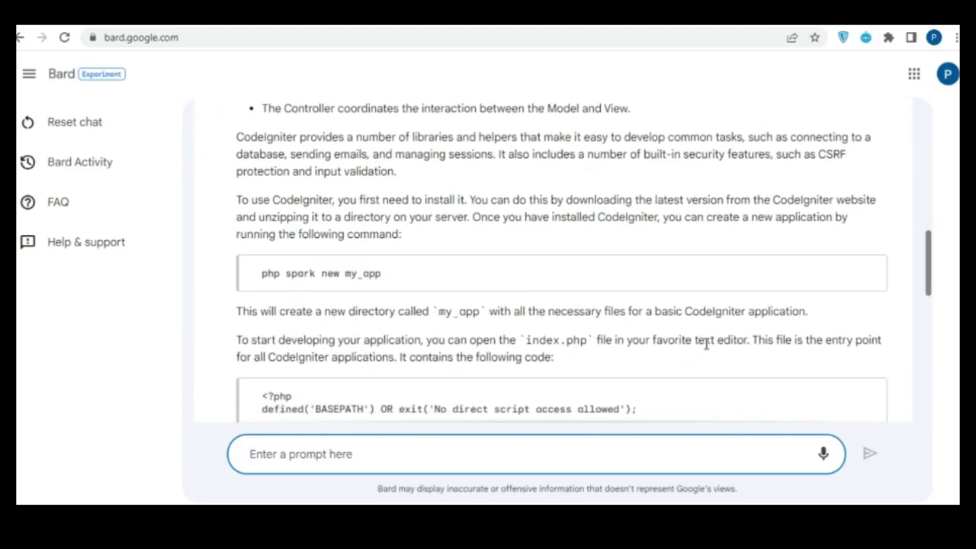
pyautogui.scroll(-1, 705, 344)
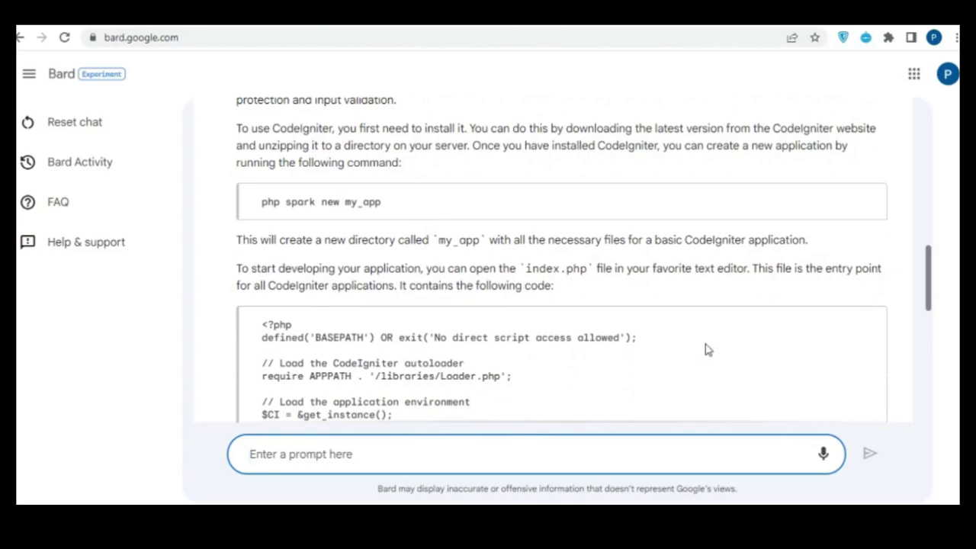
pyautogui.scroll(3, 705, 344)
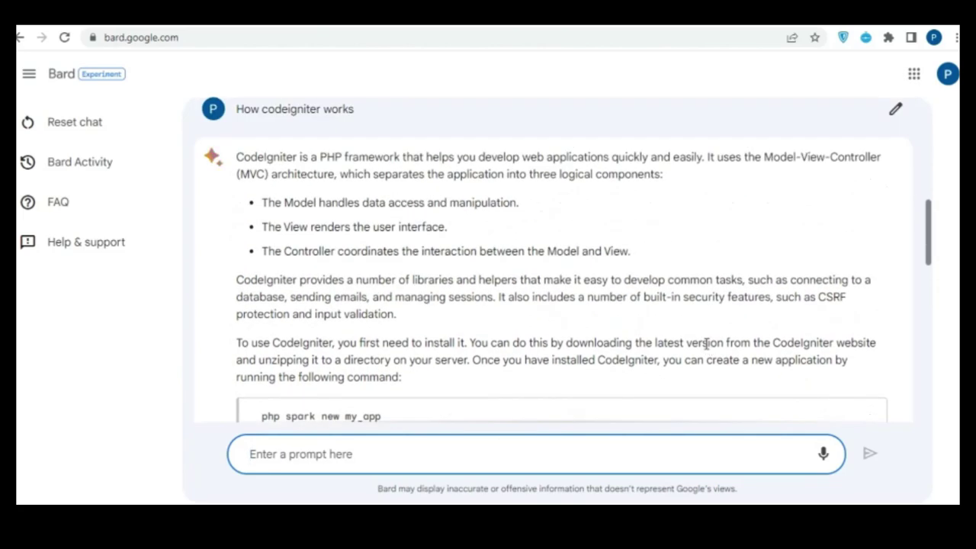
pyautogui.scroll(-6, 707, 343)
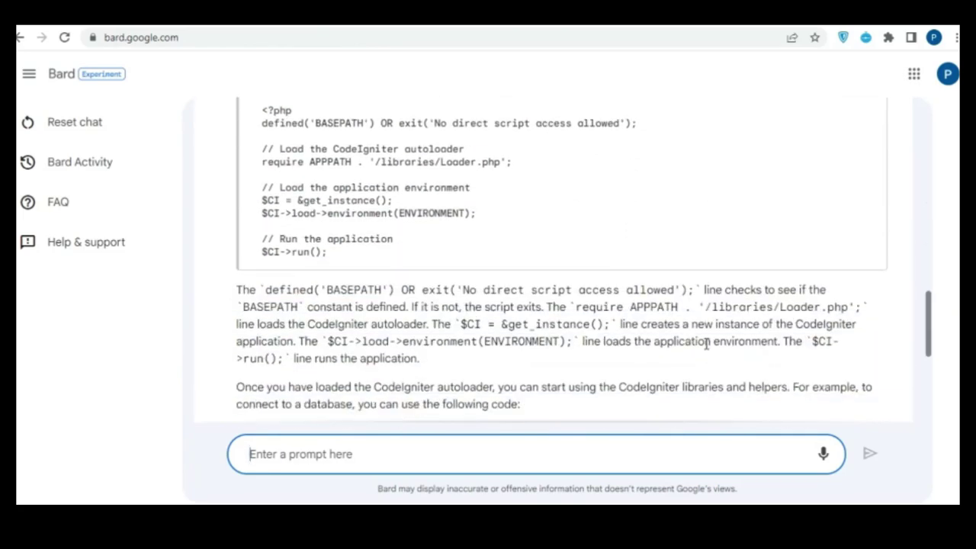
pyautogui.scroll(-3, 707, 344)
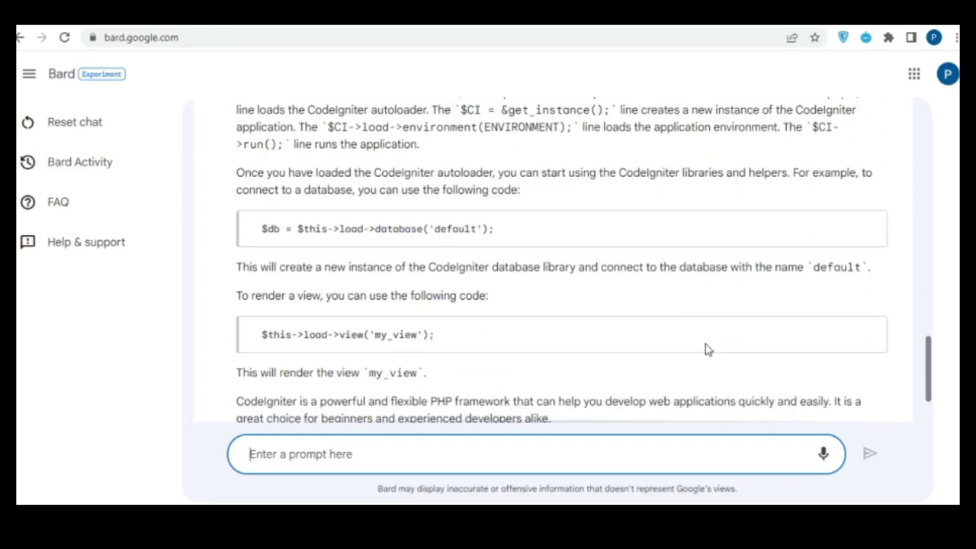
pyautogui.scroll(-2, 705, 349)
pyautogui.scroll(6, 705, 350)
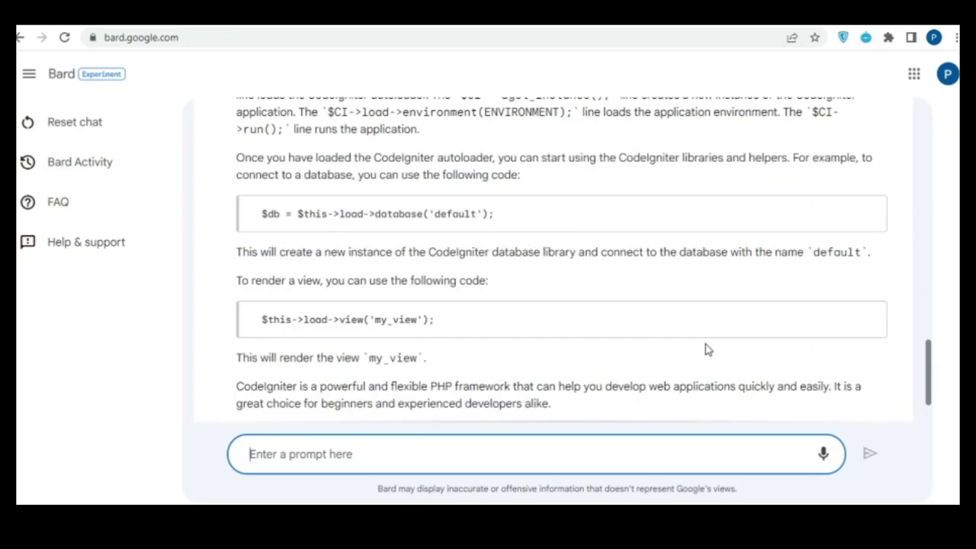
pyautogui.scroll(6, 706, 350)
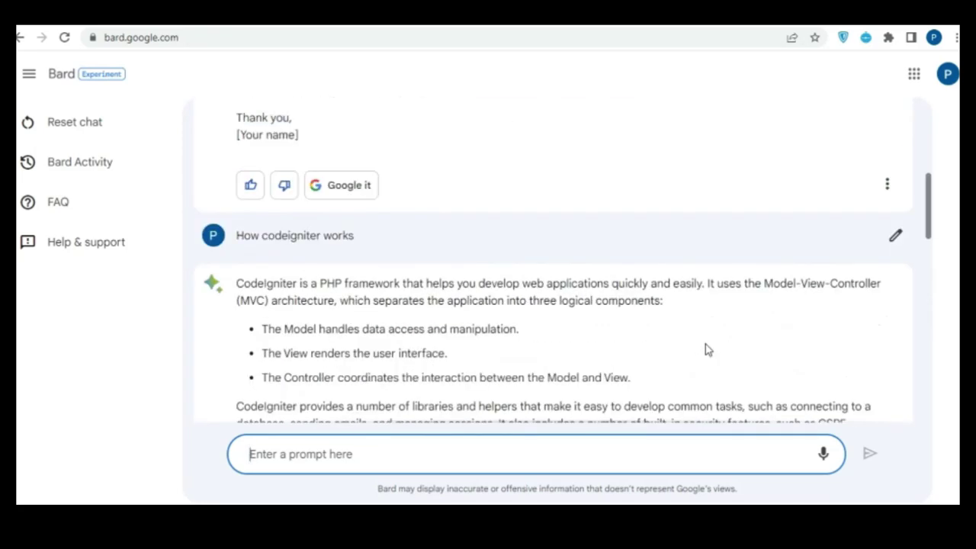
pyautogui.scroll(-10, 706, 345)
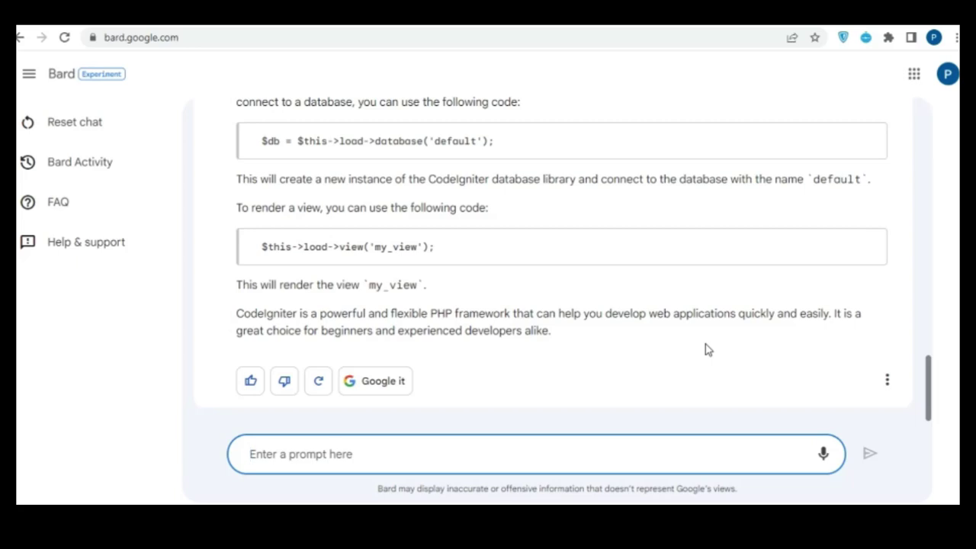
# Submit the prompt "today trending topic on google" below the CodeIgniter answer.
pyautogui.write('today ')
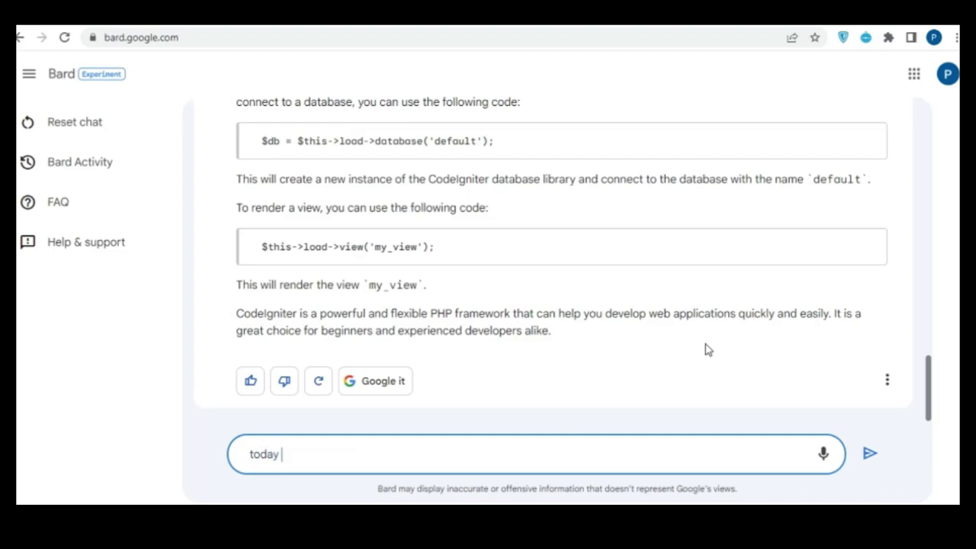
pyautogui.write('trending topinc')
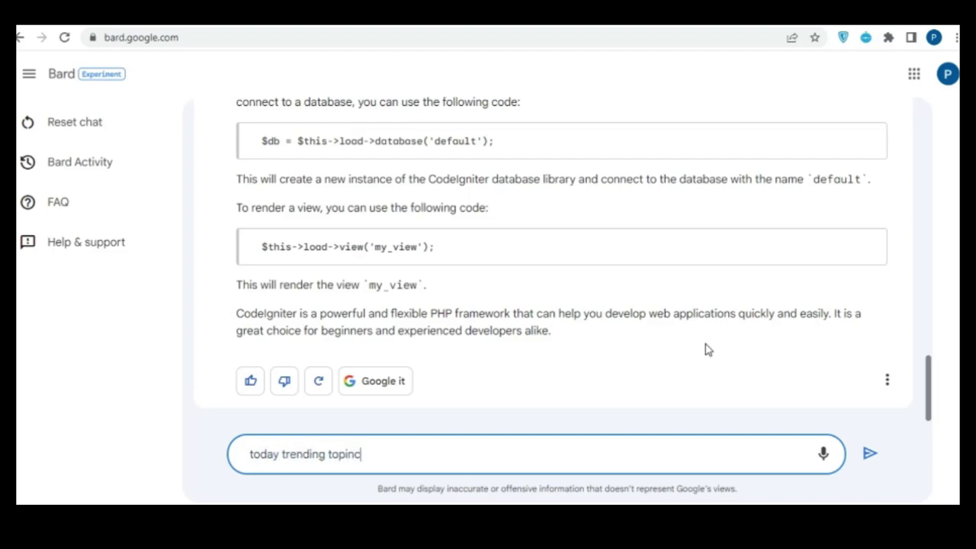
pyautogui.write('c ongoogle')
pyautogui.press('Return')
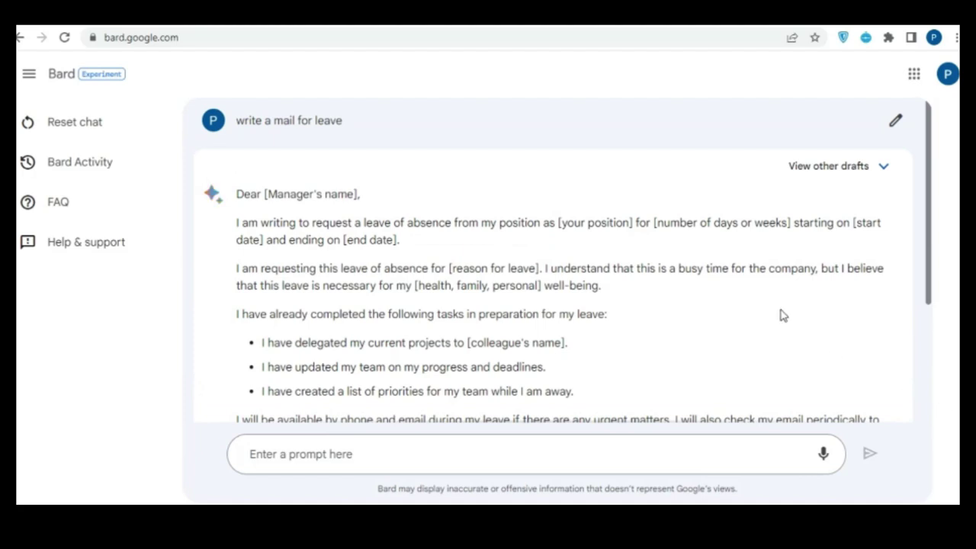
# Check the leave mail from greeting to sign-off, and send the prompt "How codeigniter works" in the same chat.
pyautogui.scroll(-3, 780, 310)
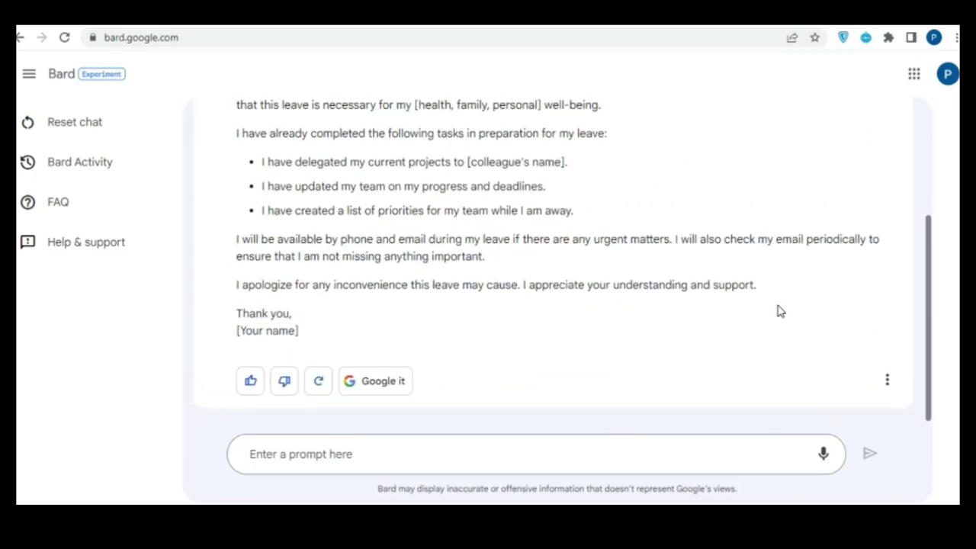
pyautogui.scroll(3, 780, 311)
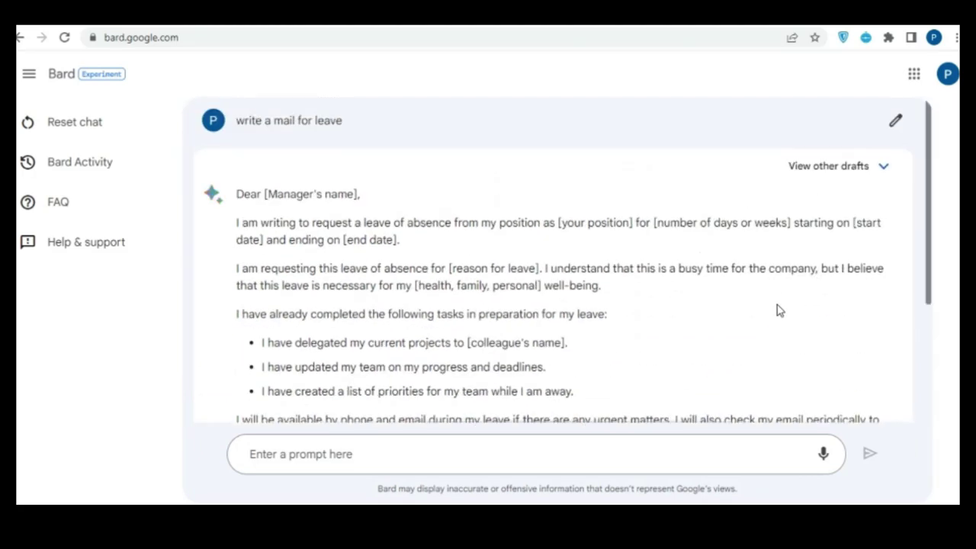
pyautogui.scroll(-3, 780, 310)
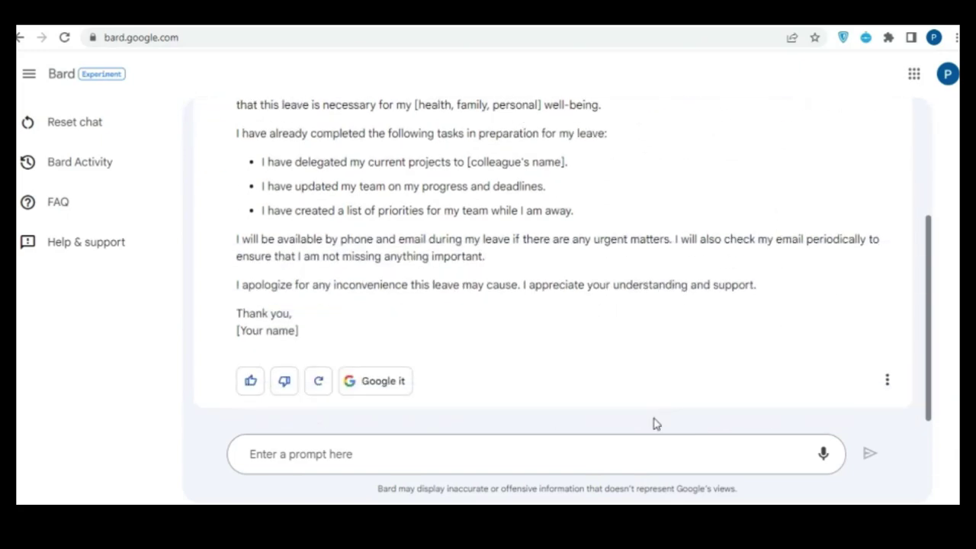
pyautogui.click(656, 456)
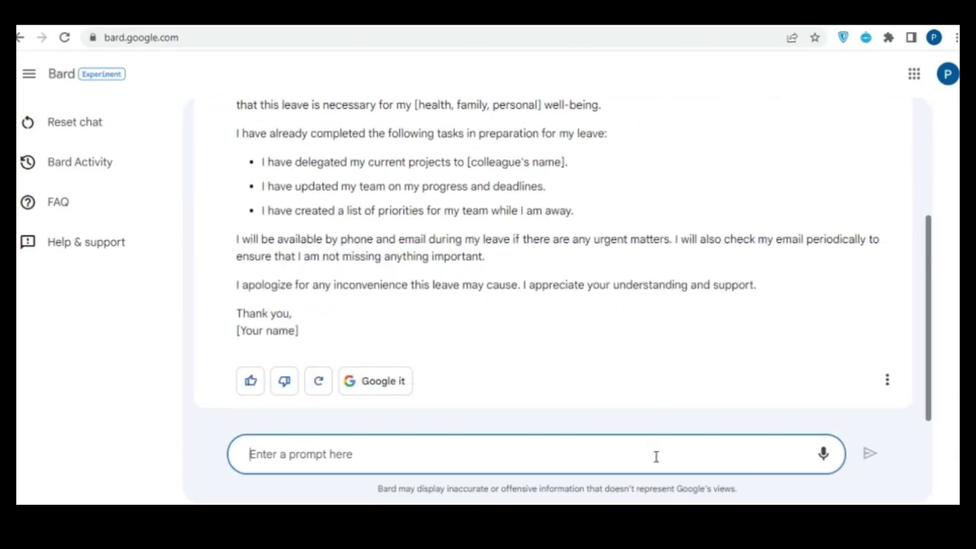
pyautogui.write('H')
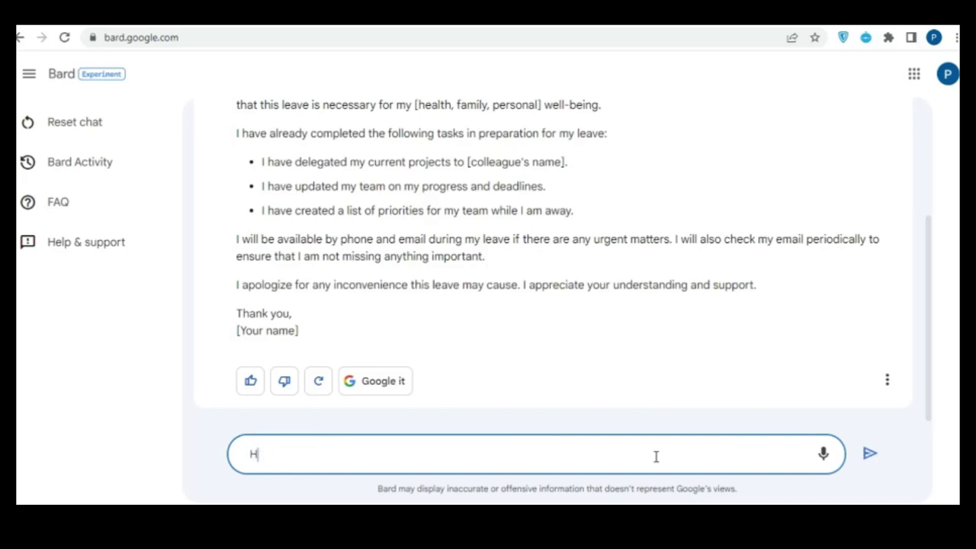
pyautogui.write('ow codeigniter w')
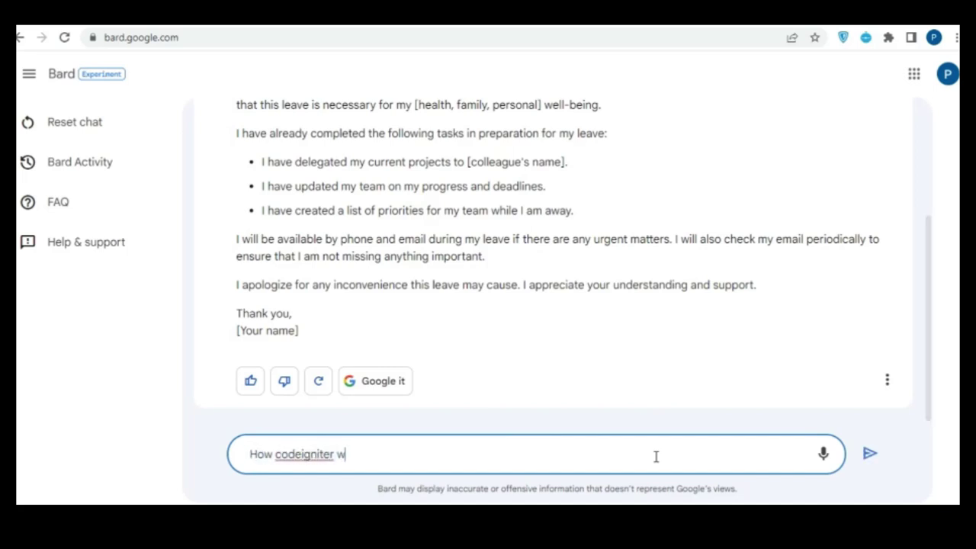
pyautogui.write('orks')
pyautogui.press('Return')
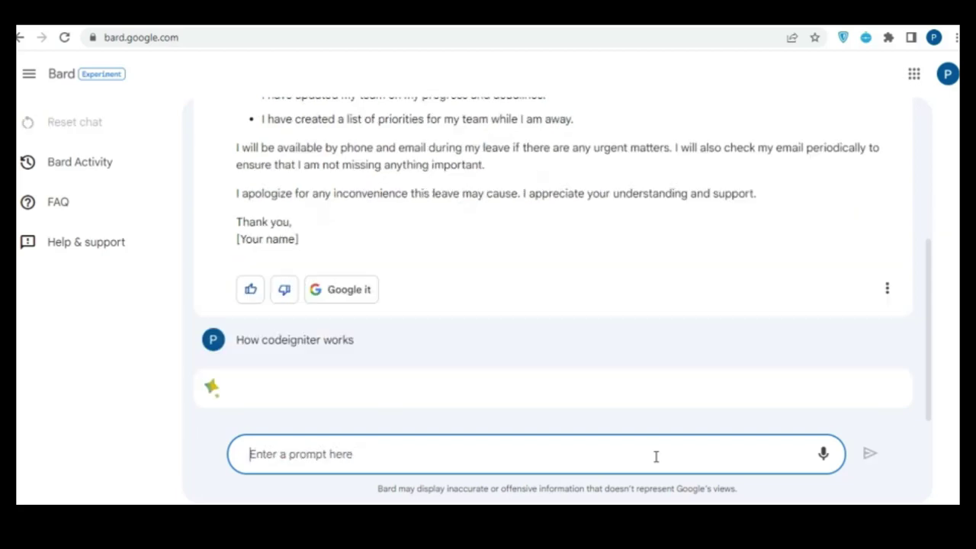
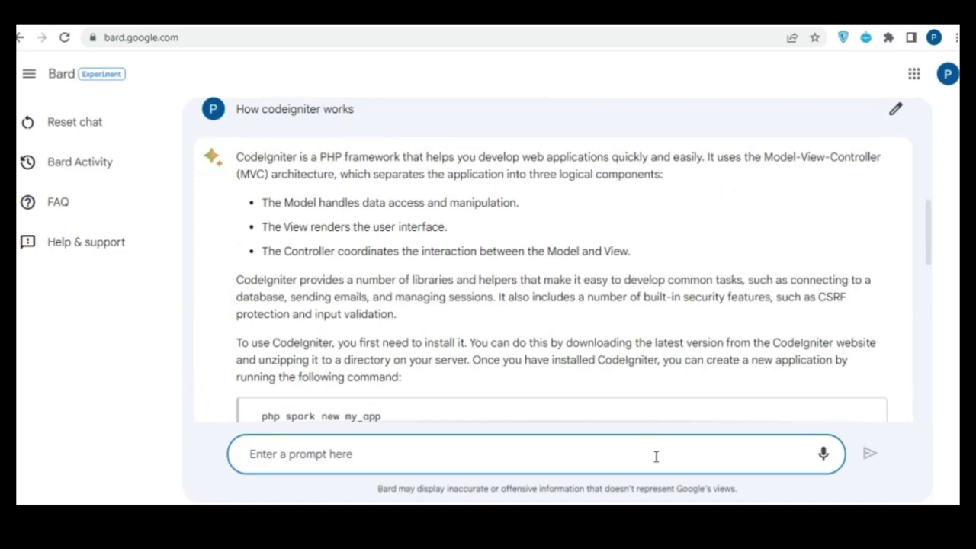
# Examine the CodeIgniter explanation from the MVC introduction through the setup and code examples to its conclusion.
pyautogui.scroll(-2, 698, 347)
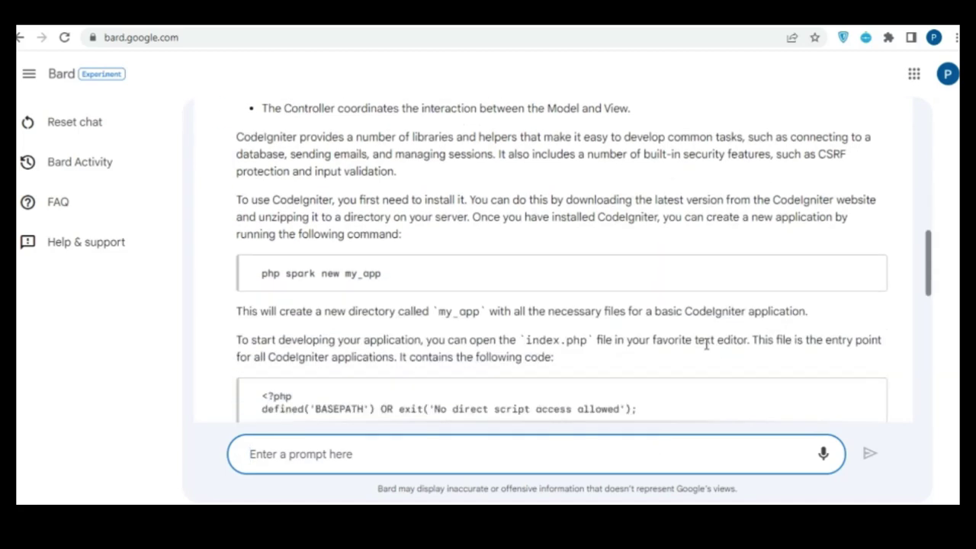
pyautogui.scroll(-1, 705, 345)
pyautogui.scroll(3, 706, 347)
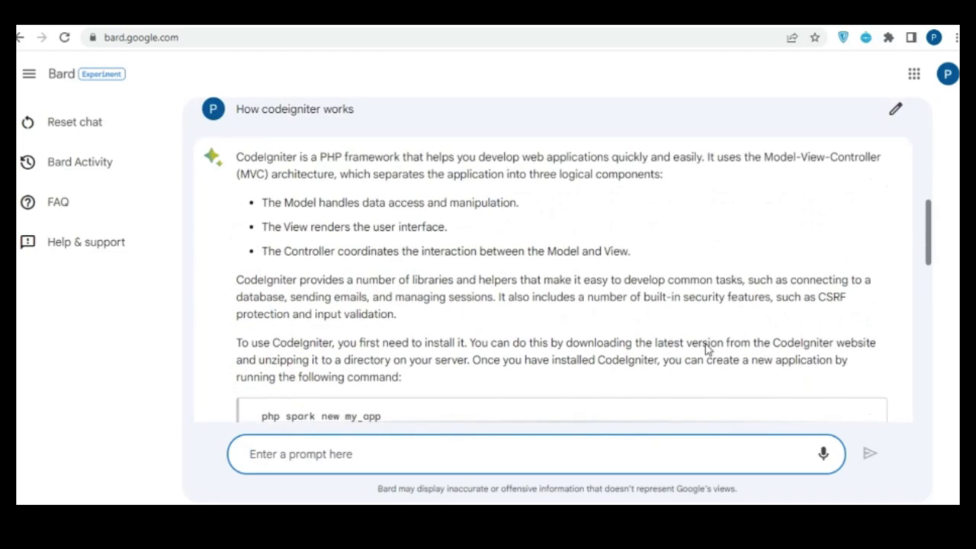
pyautogui.scroll(-6, 706, 344)
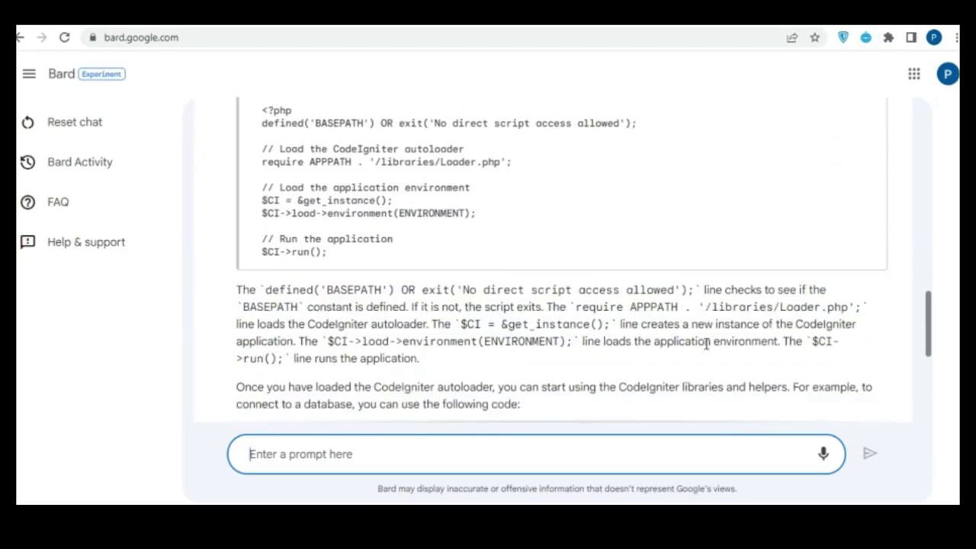
pyautogui.scroll(-4, 706, 344)
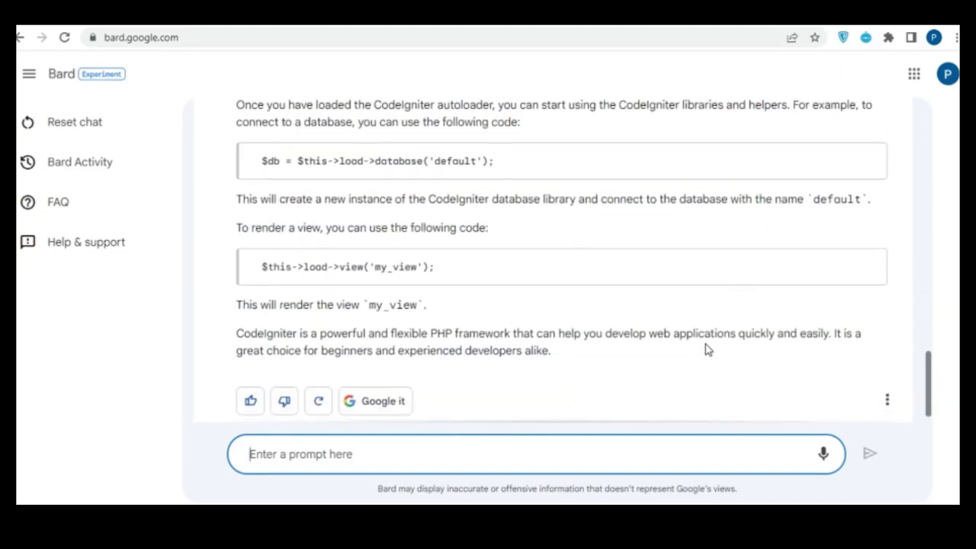
pyautogui.scroll(7, 706, 345)
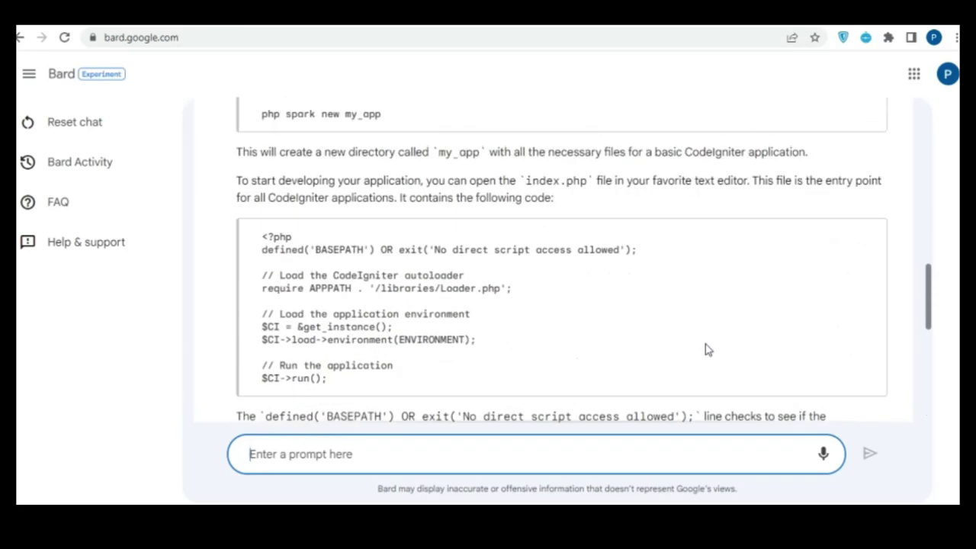
pyautogui.scroll(6, 705, 344)
pyautogui.scroll(-2, 705, 345)
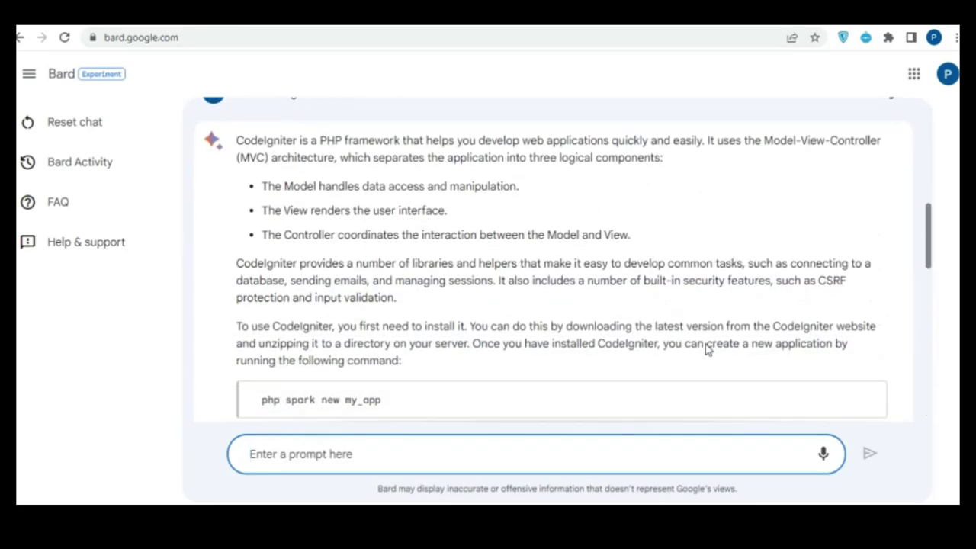
pyautogui.scroll(-9, 705, 349)
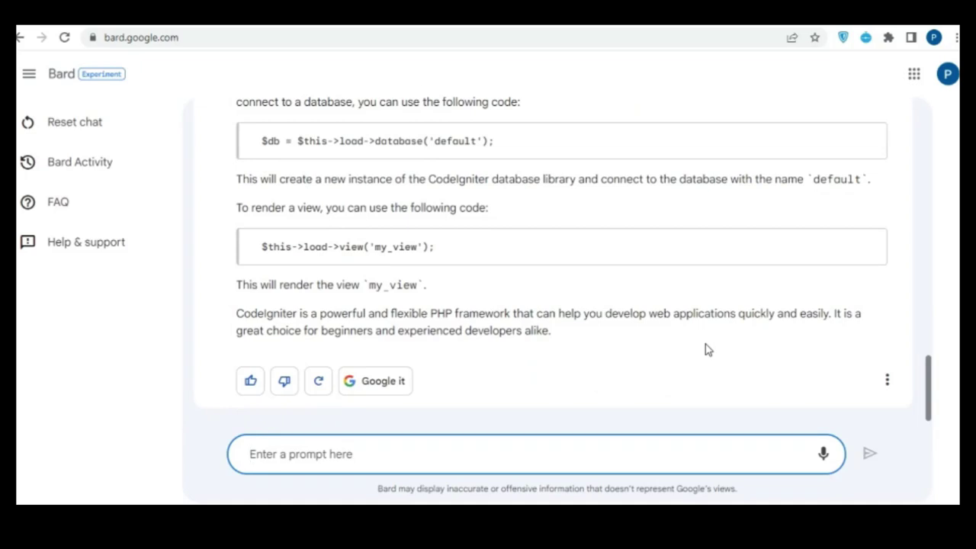
# Send the prompt "today trending topic on google" as a follow-up to the CodeIgniter answer.
pyautogui.write('tod')
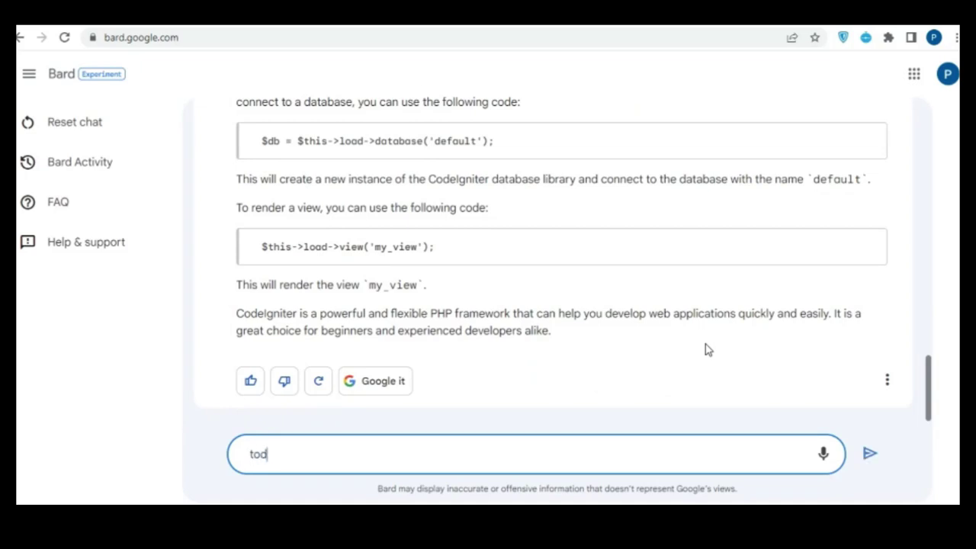
pyautogui.write('ay trending topinc')
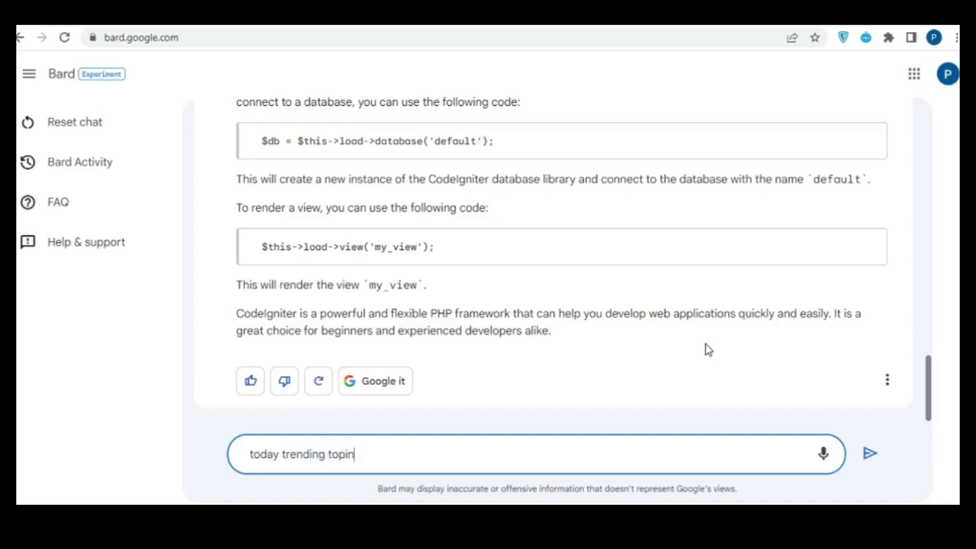
pyautogui.press('BackSpace')
pyautogui.write('c on google')
pyautogui.press('Return')
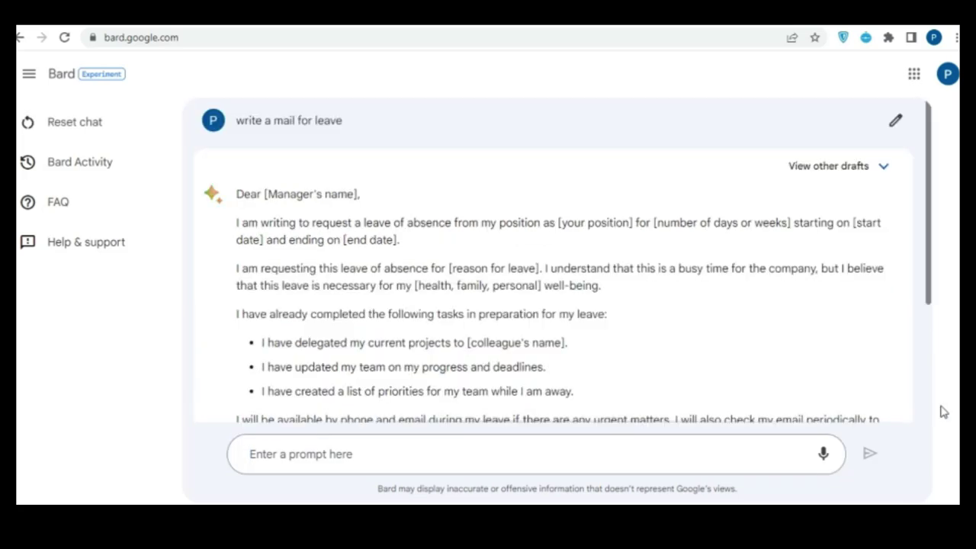
# Read through the leave mail down to its sign-off, and submit the follow-up prompt "How codeigniter works".
pyautogui.scroll(-3, 781, 311)
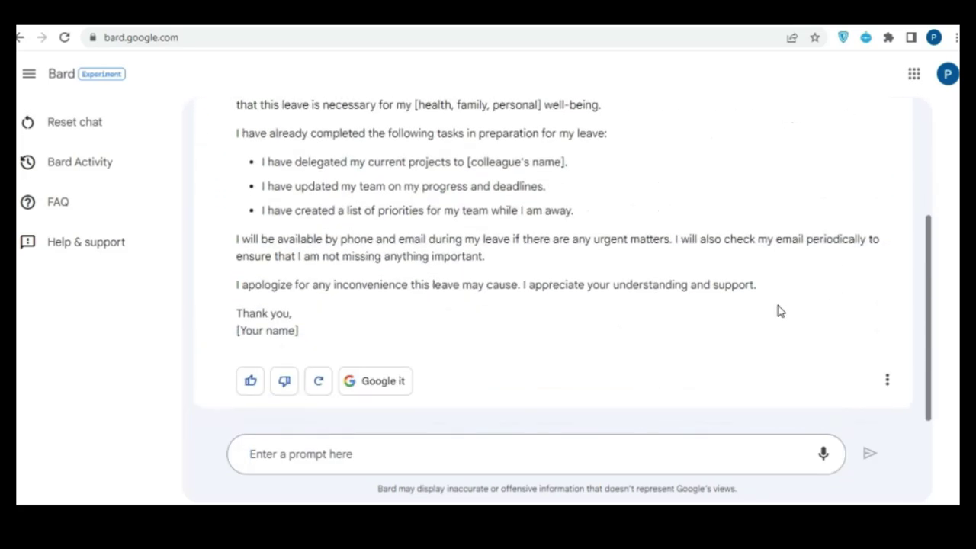
pyautogui.scroll(3, 780, 310)
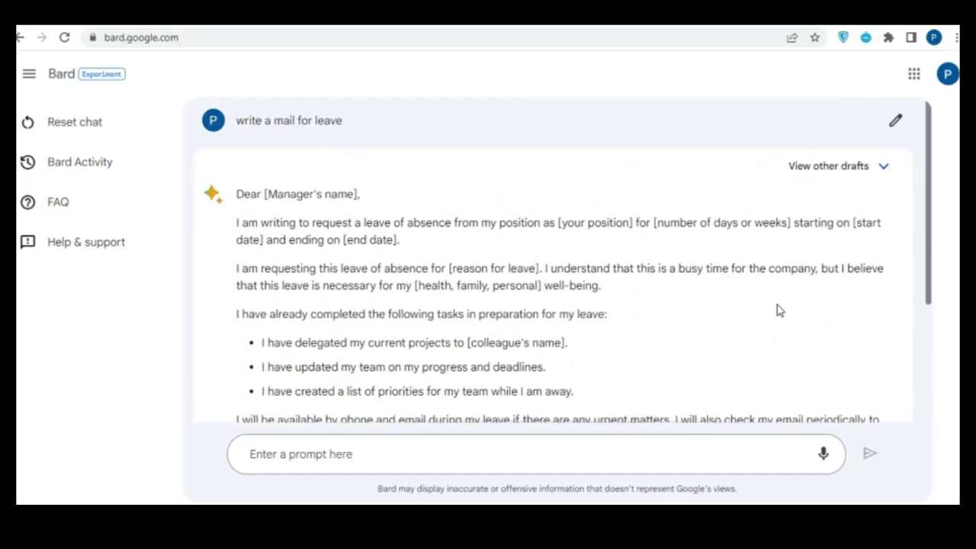
pyautogui.scroll(-3, 778, 310)
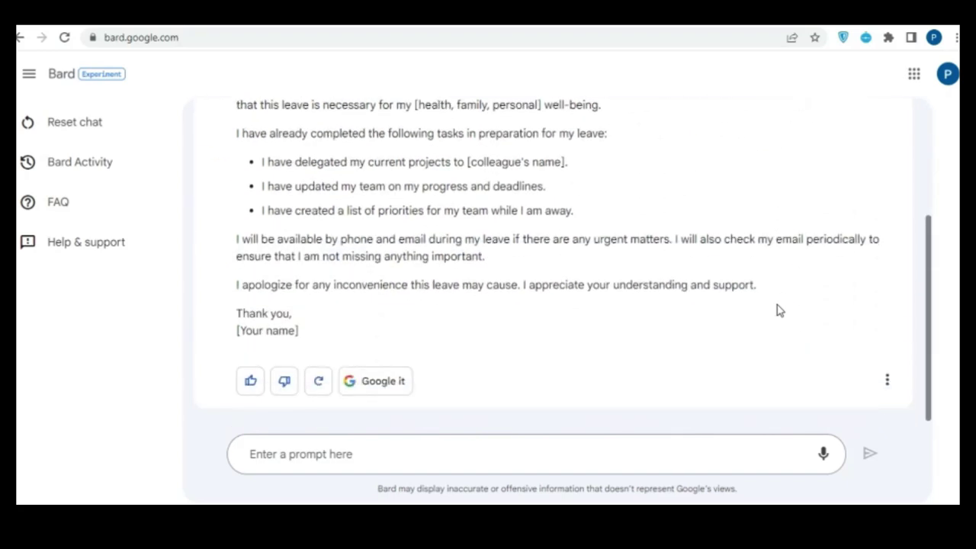
pyautogui.click(656, 456)
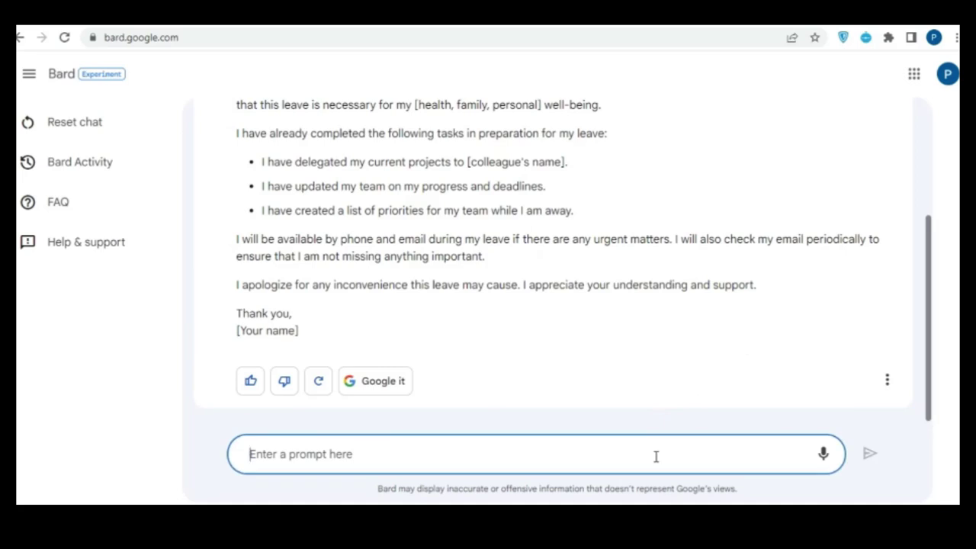
pyautogui.write('How ')
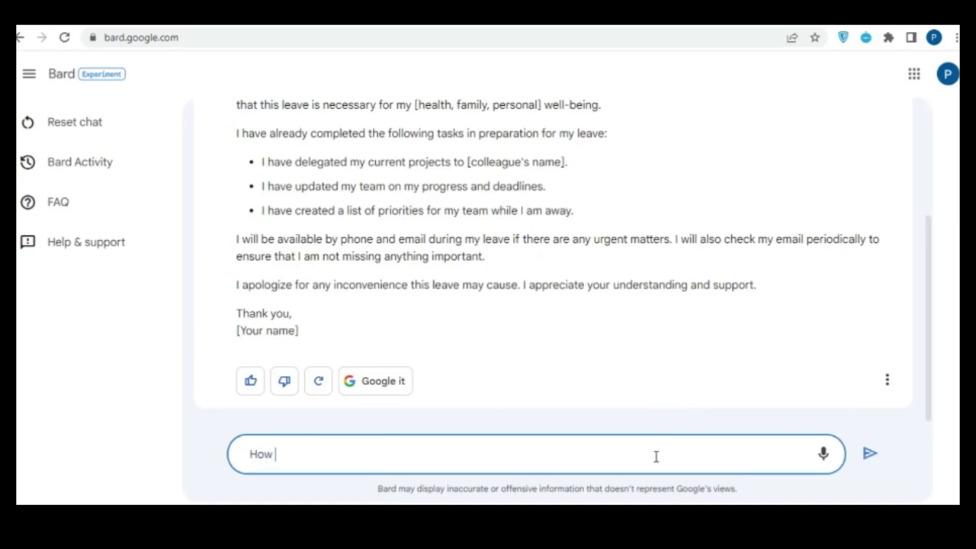
pyautogui.write('codeigniter works')
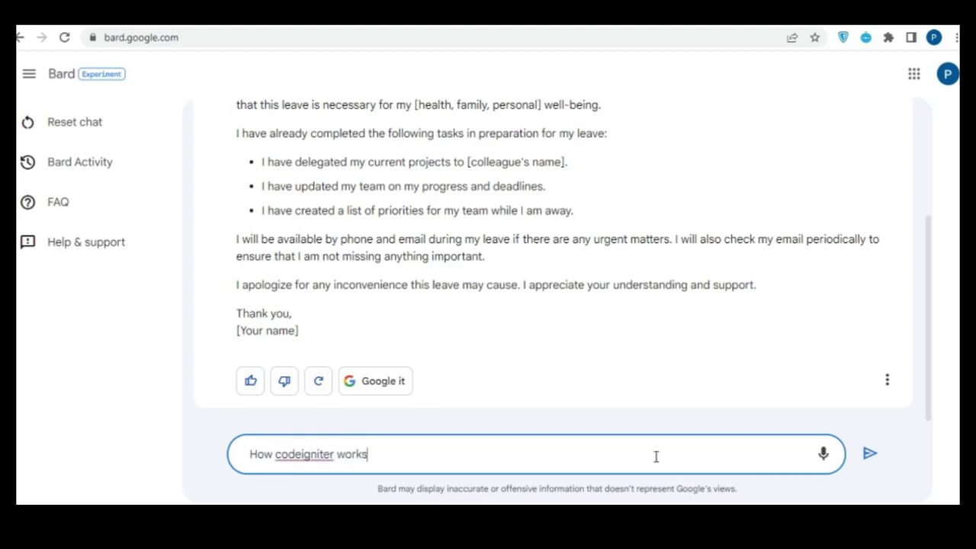
pyautogui.press('Return')
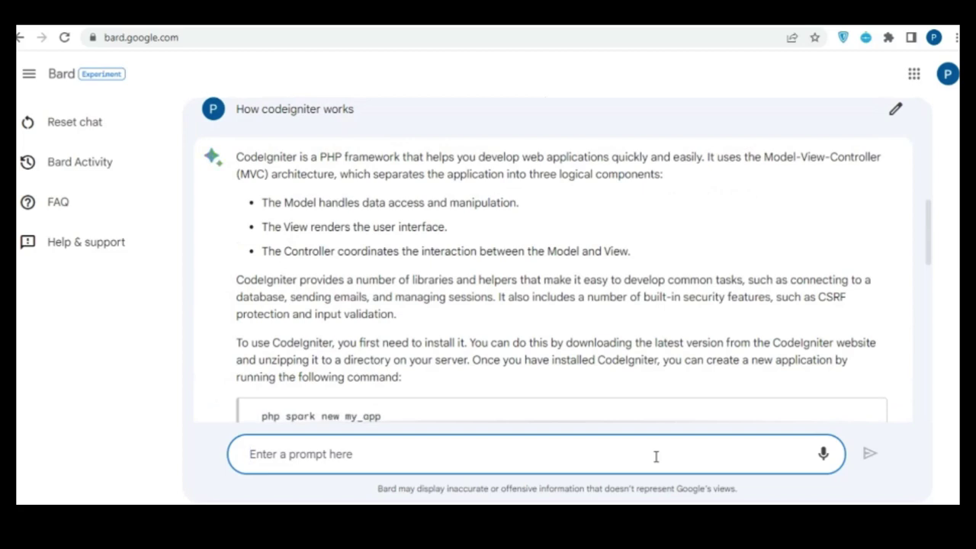
# Review the CodeIgniter answer, from the MVC components and installation command through the index.php, database and view code to the closing paragraph.
pyautogui.scroll(-3, 704, 339)
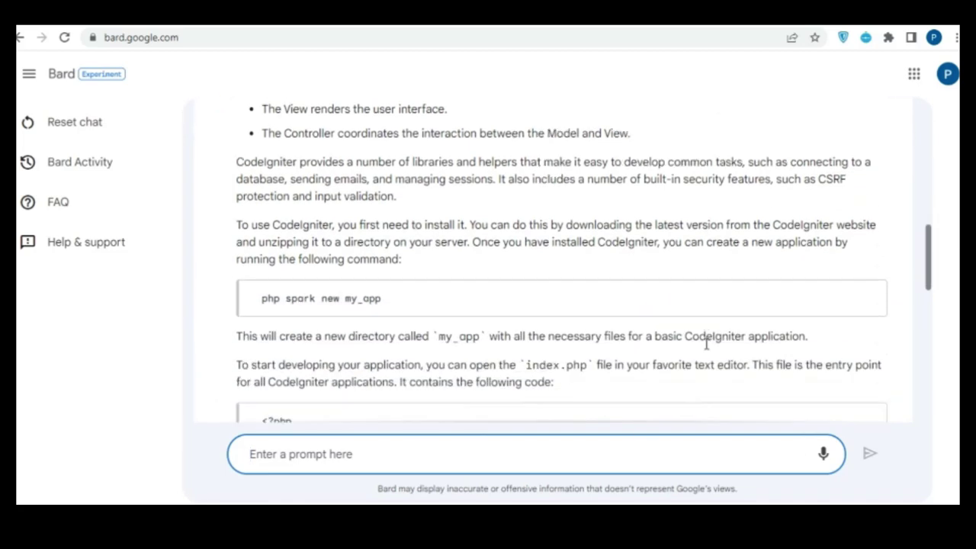
pyautogui.scroll(-2, 707, 345)
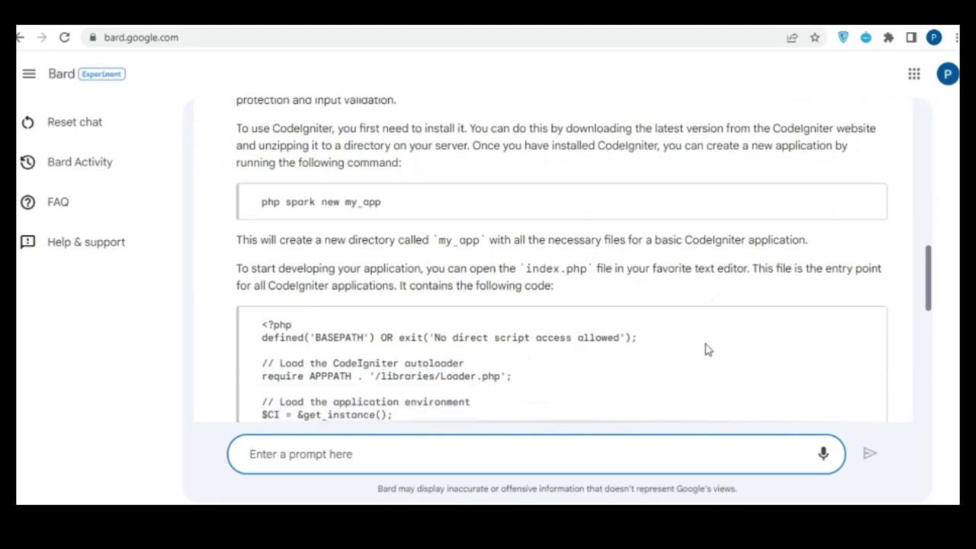
pyautogui.scroll(3, 706, 349)
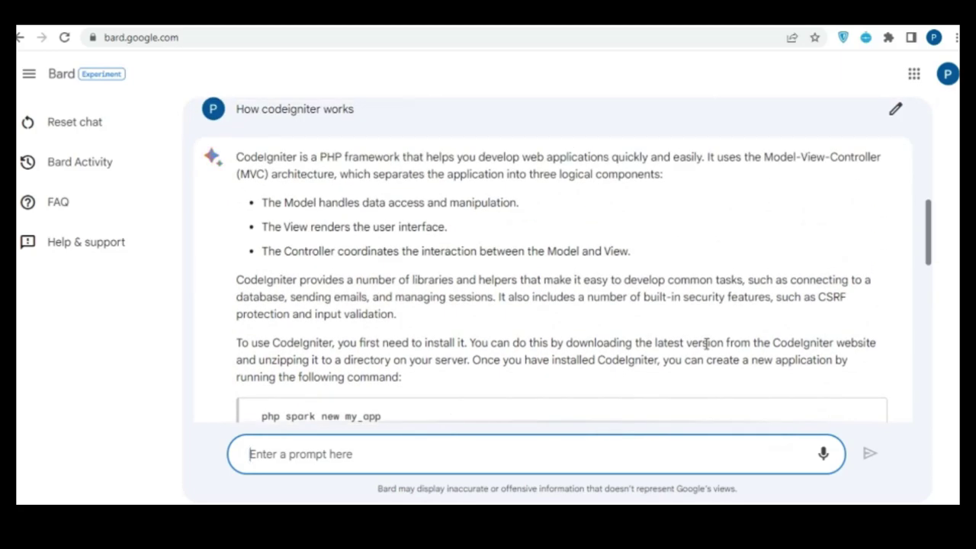
pyautogui.scroll(-6, 707, 344)
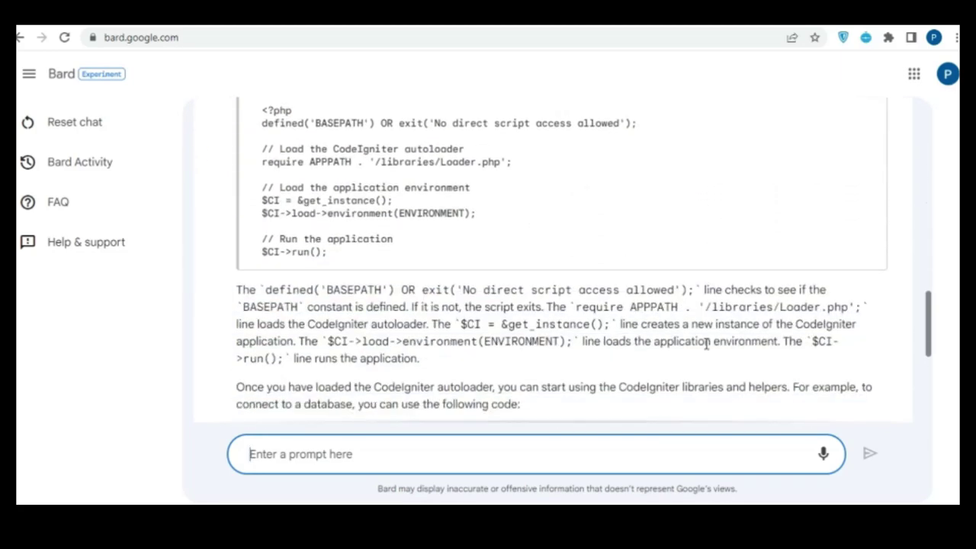
pyautogui.scroll(-3, 707, 344)
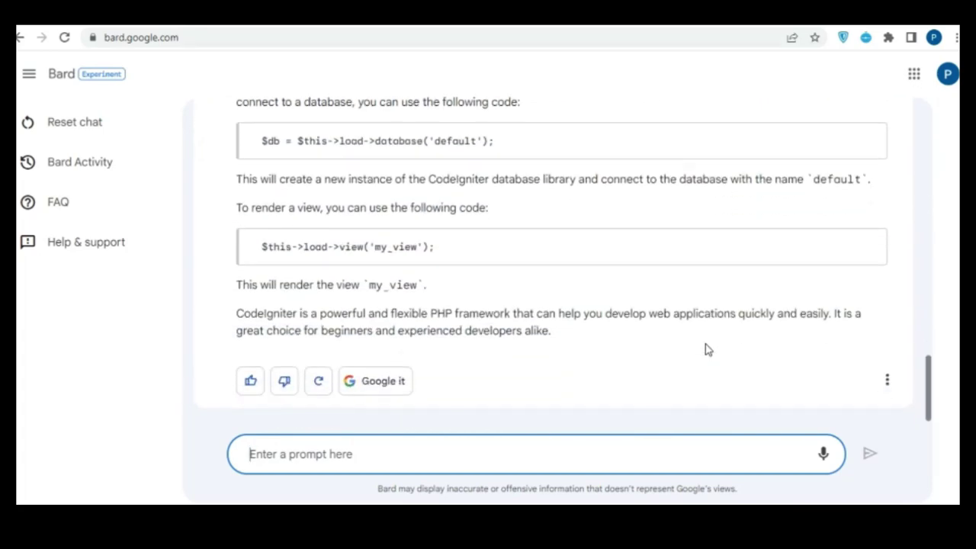
pyautogui.scroll(6, 707, 349)
pyautogui.scroll(6, 705, 344)
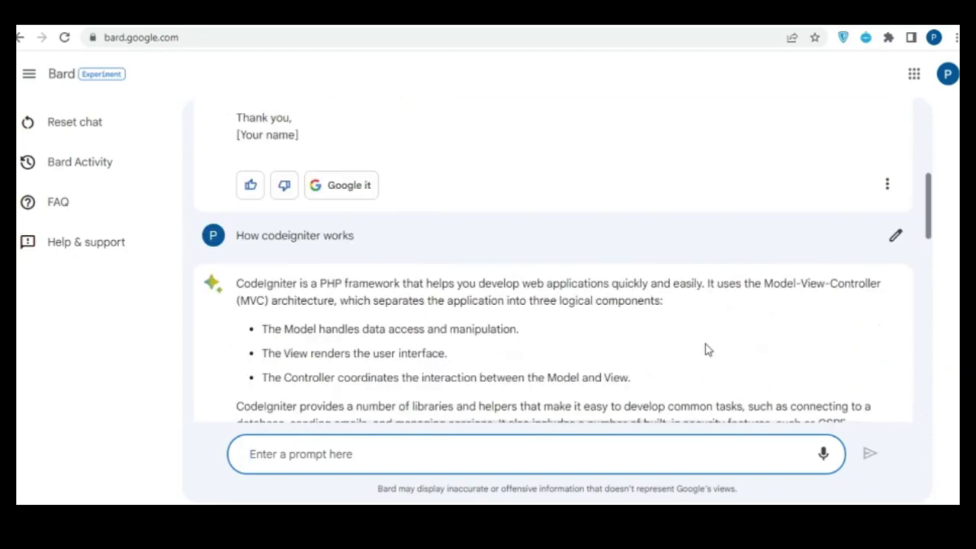
pyautogui.scroll(-2, 705, 344)
pyautogui.scroll(-10, 705, 347)
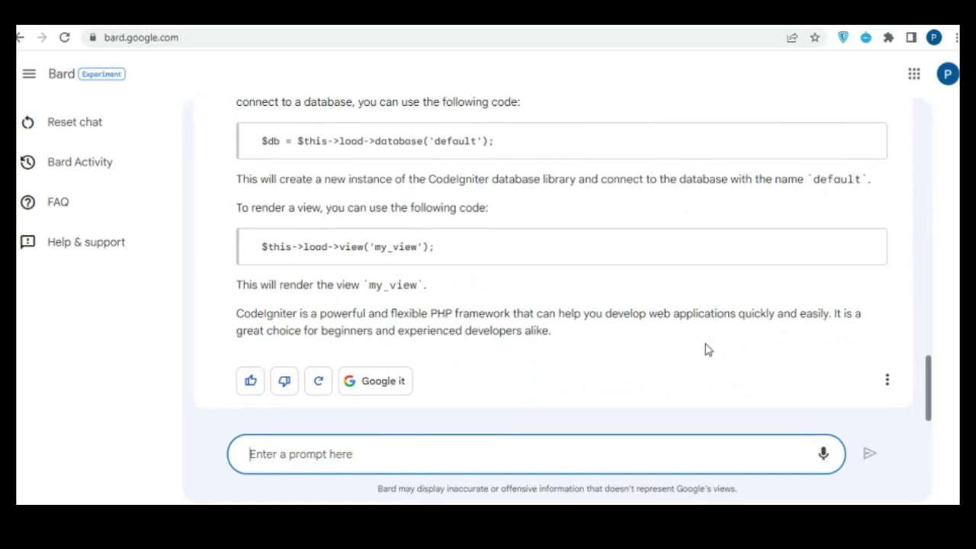
# Ask for "today trending topic on google" in the same chat.
pyautogui.write('today')
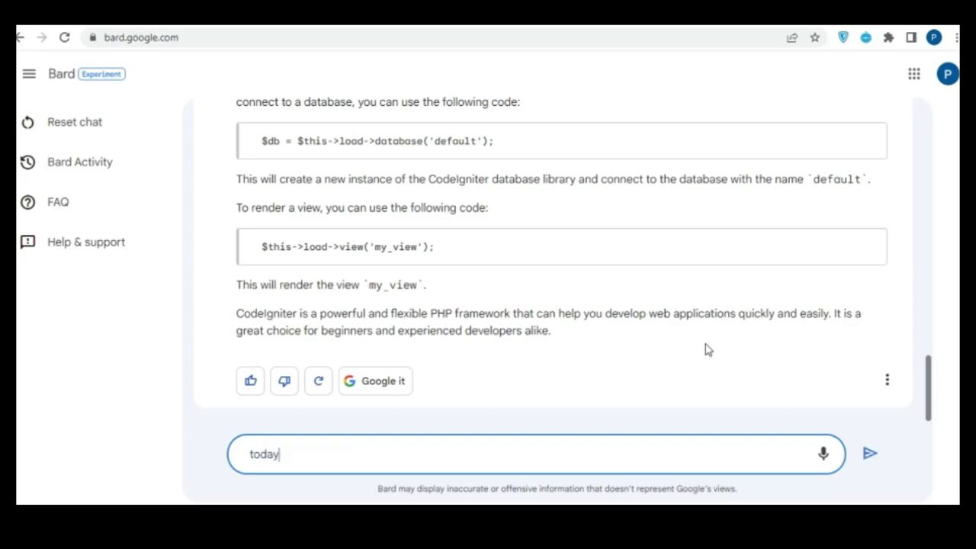
pyautogui.write(' trending topinc')
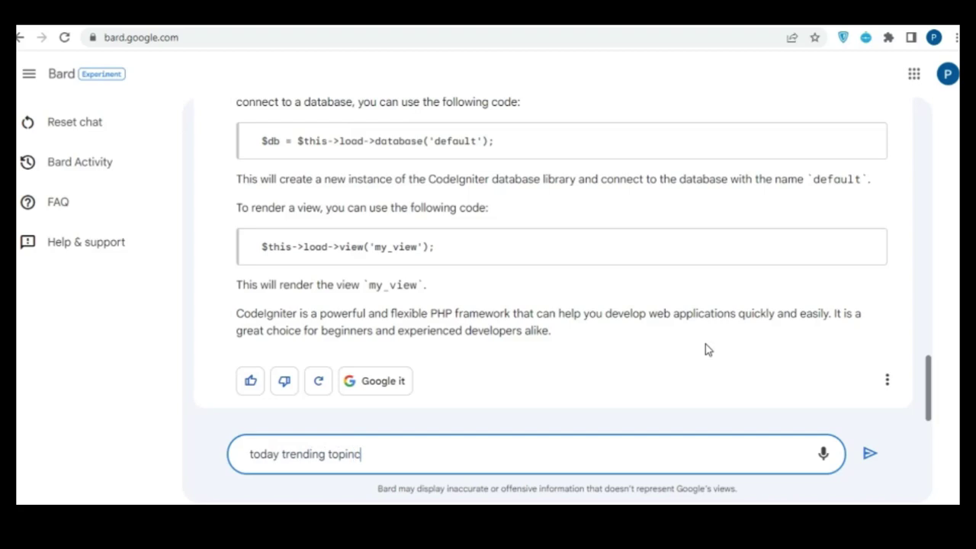
pyautogui.write('c on google')
pyautogui.press('Return')
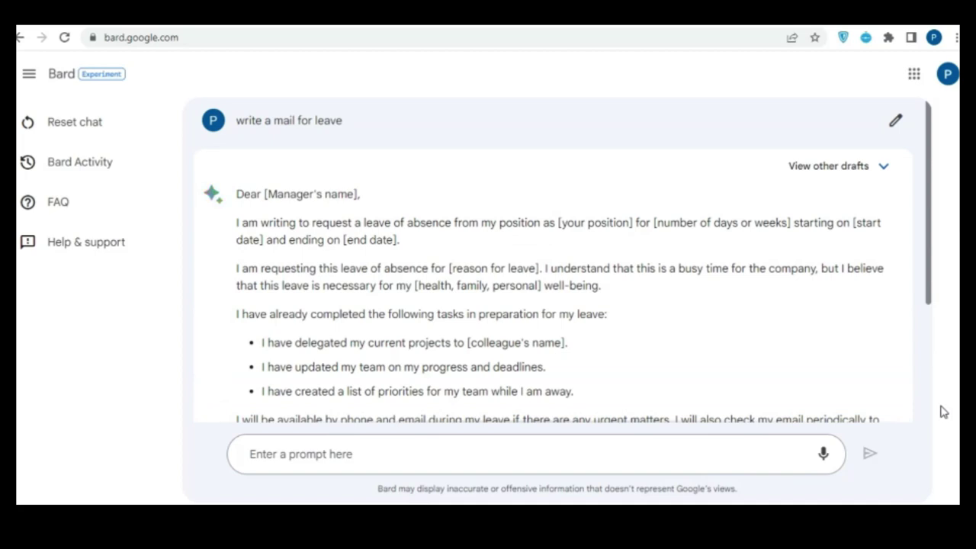
# Look over the full leave mail, and ask "How codeigniter works" in the same chat.
pyautogui.scroll(-3, 779, 309)
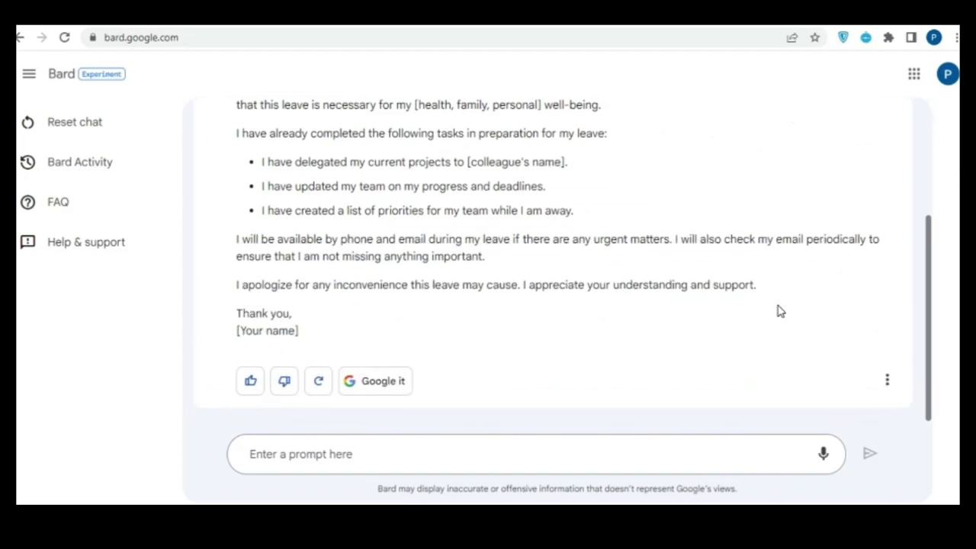
pyautogui.scroll(3, 779, 310)
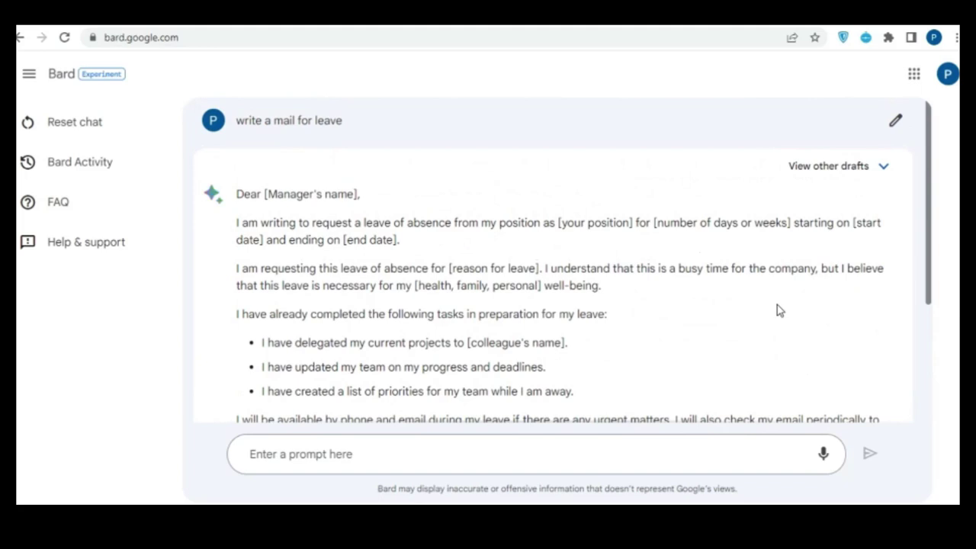
pyautogui.scroll(-3, 779, 310)
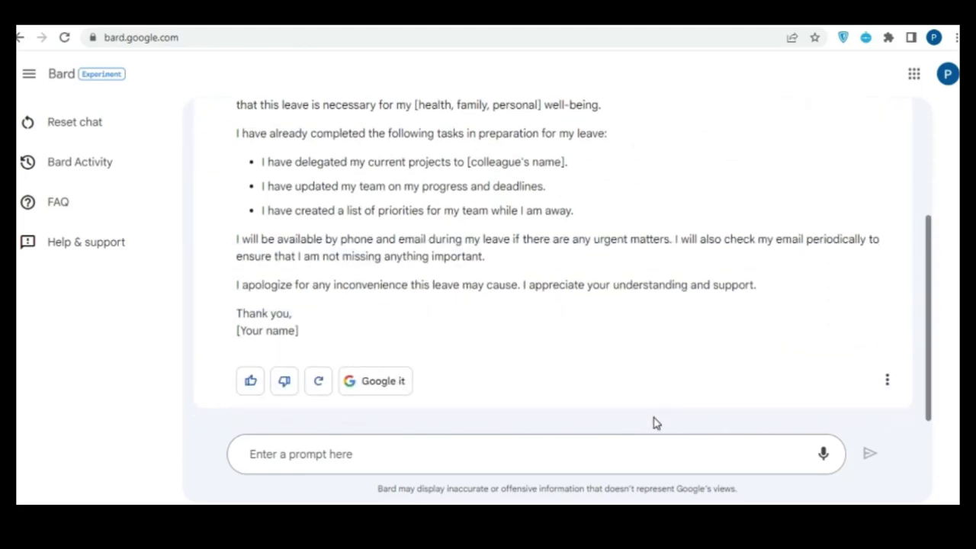
pyautogui.click(656, 456)
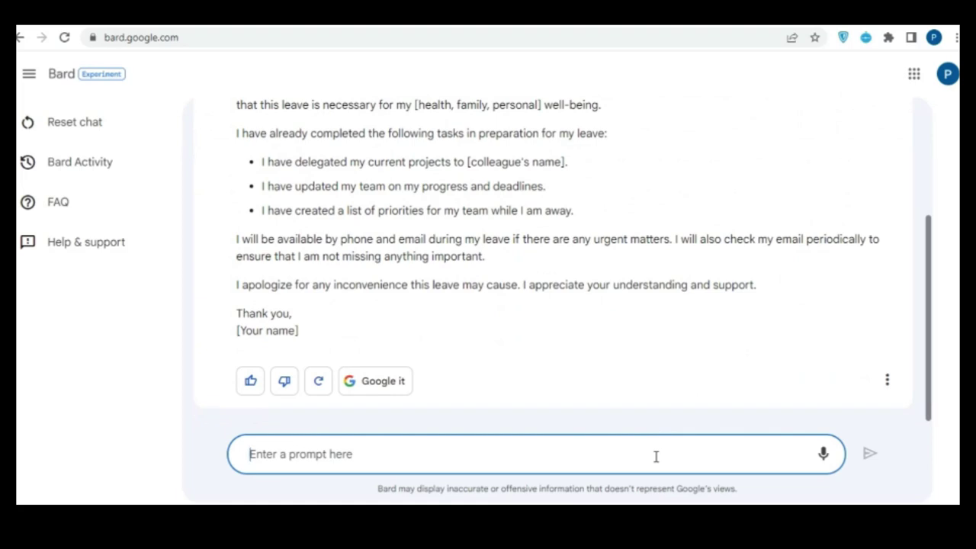
pyautogui.write('How cod')
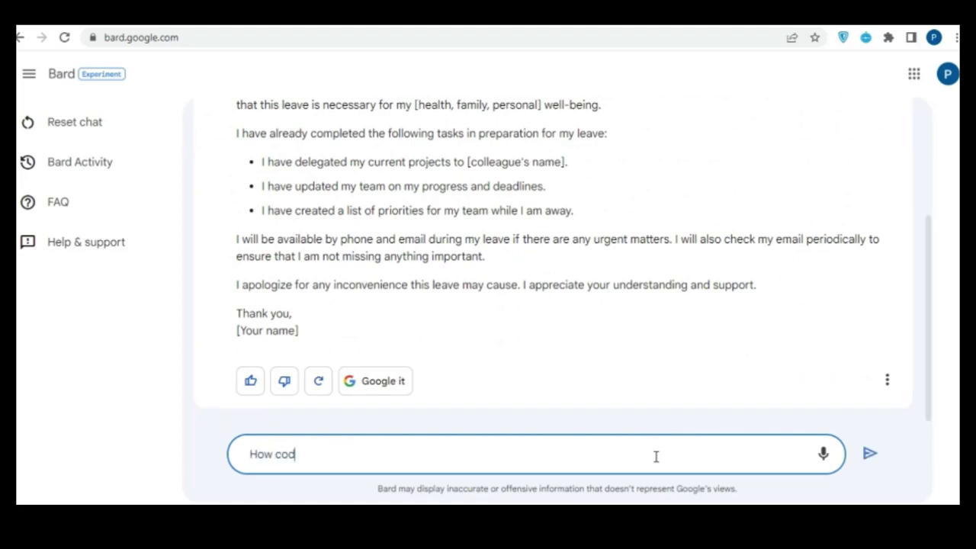
pyautogui.write('eigniter works')
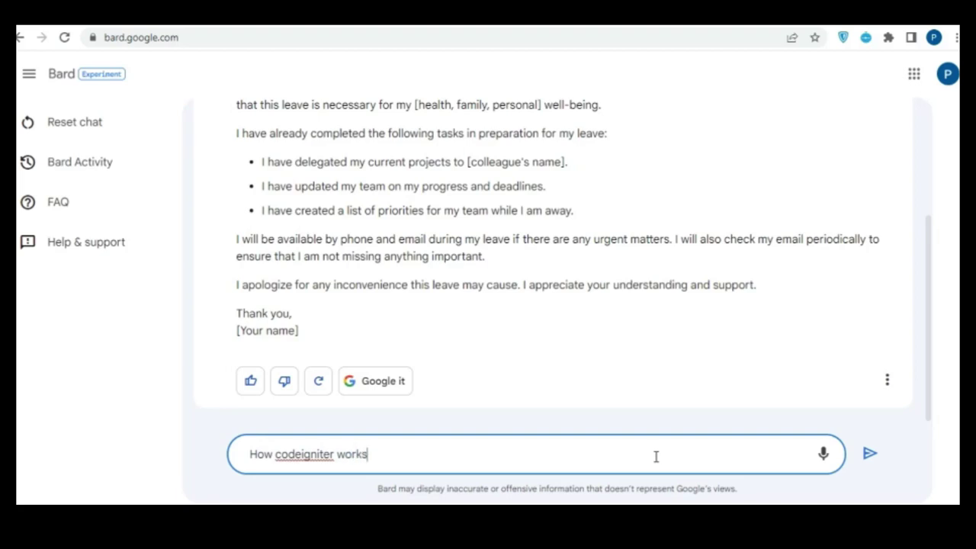
pyautogui.press('Return')
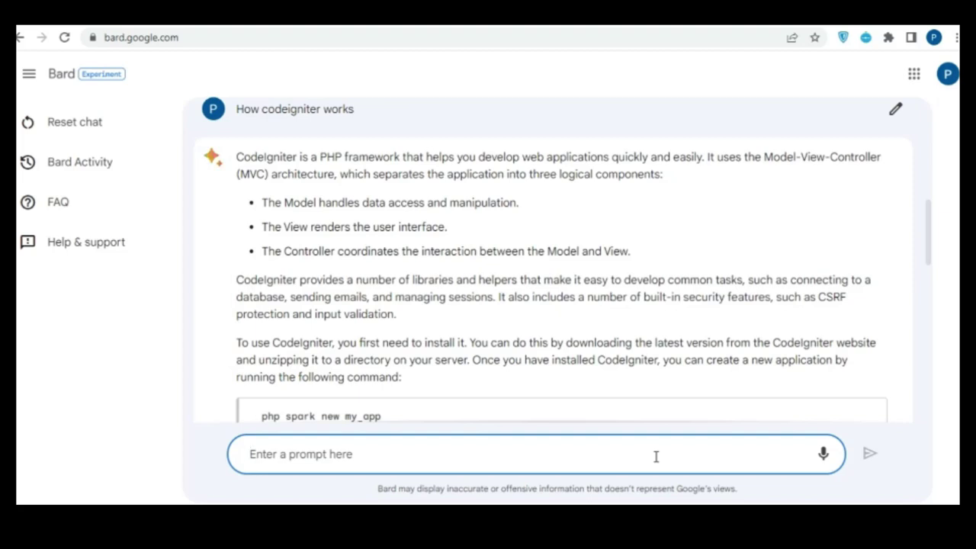
# Examine the CodeIgniter explanation, including its MVC overview, app creation command, index.php code, and database and view examples.
pyautogui.scroll(-2, 705, 343)
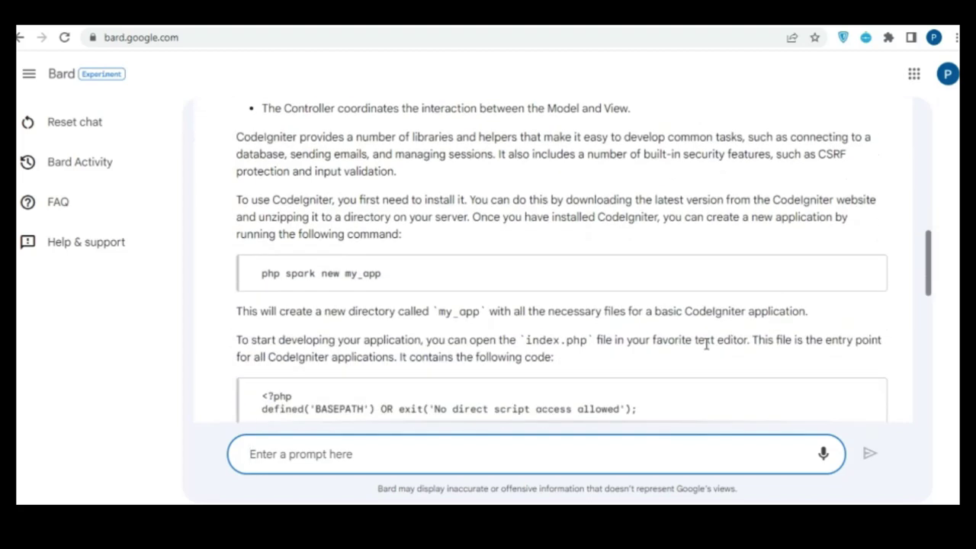
pyautogui.scroll(-1, 705, 344)
pyautogui.scroll(3, 706, 344)
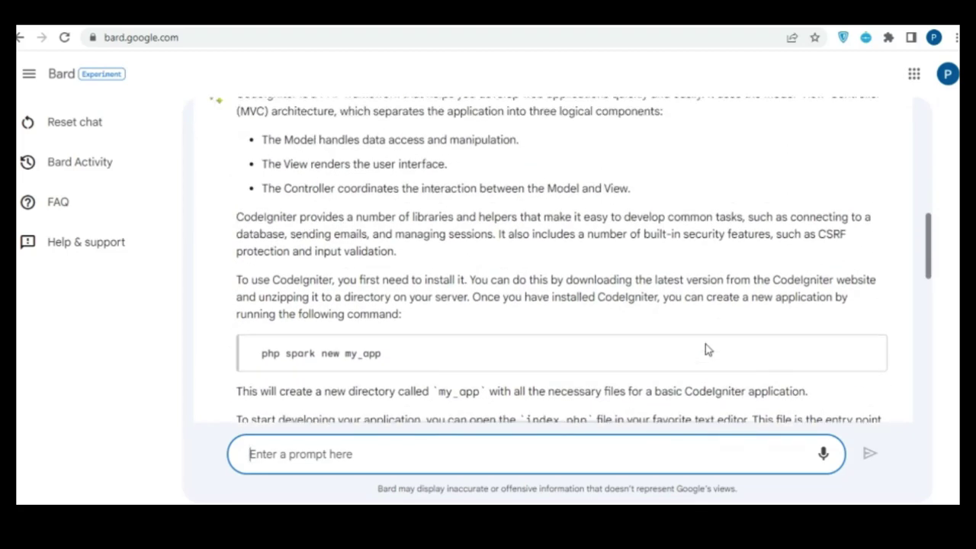
pyautogui.scroll(-6, 706, 344)
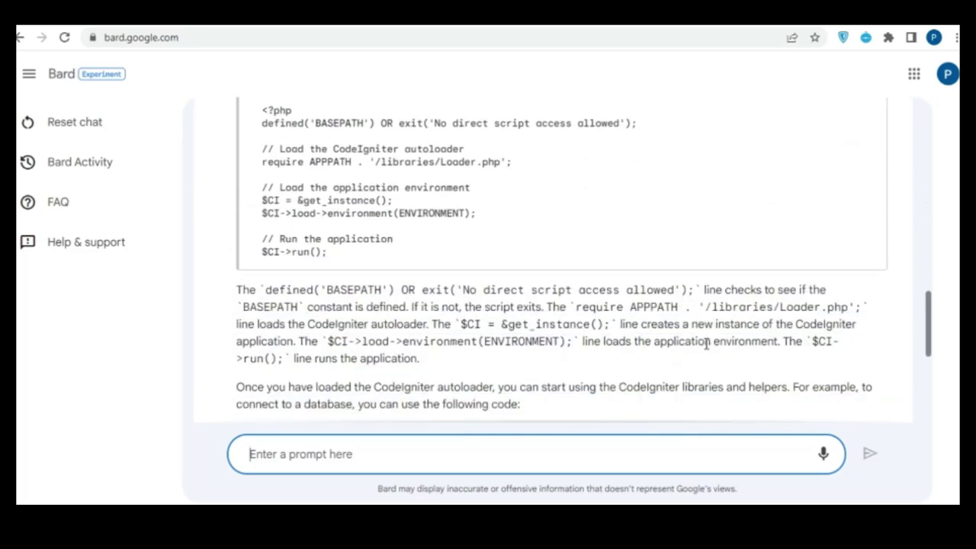
pyautogui.scroll(-3, 707, 344)
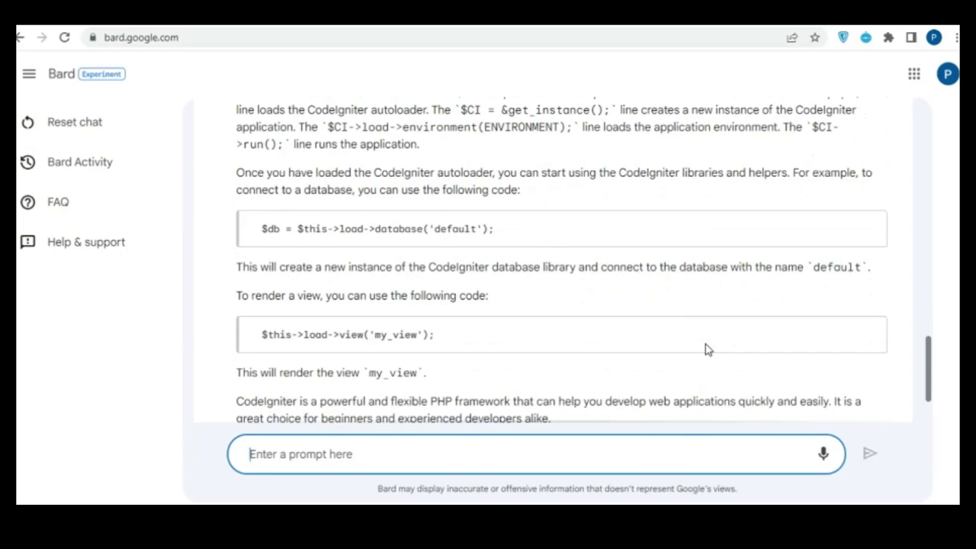
pyautogui.scroll(-1, 706, 348)
pyautogui.scroll(6, 706, 348)
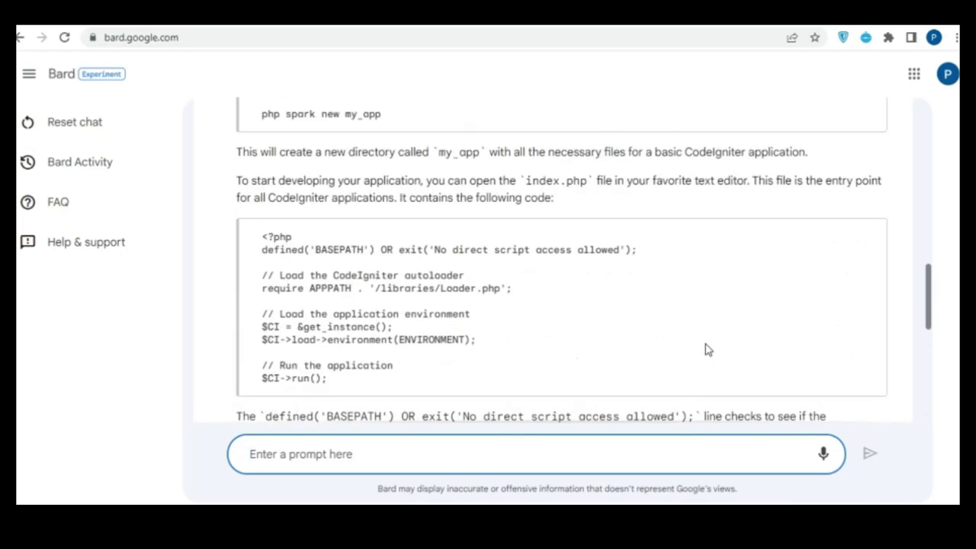
pyautogui.scroll(6, 705, 348)
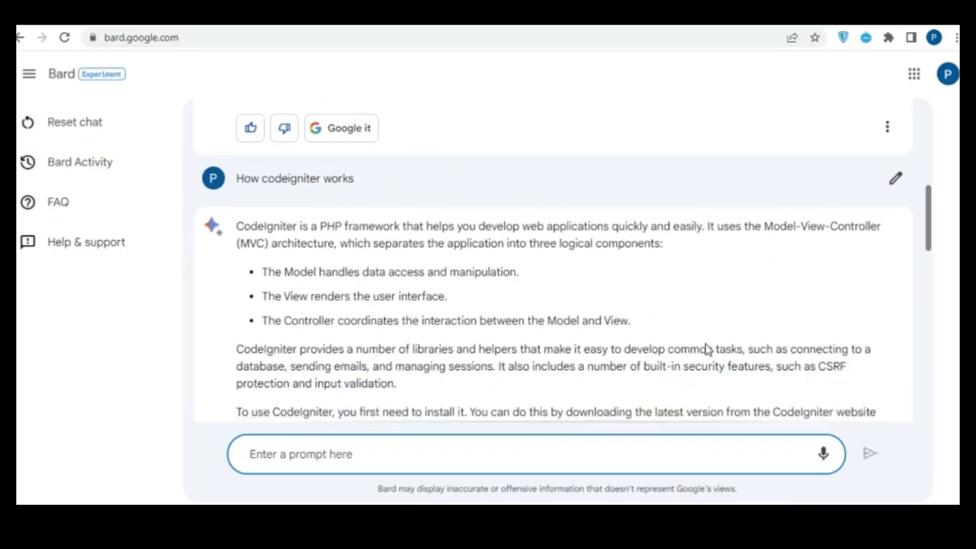
pyautogui.scroll(-12, 705, 348)
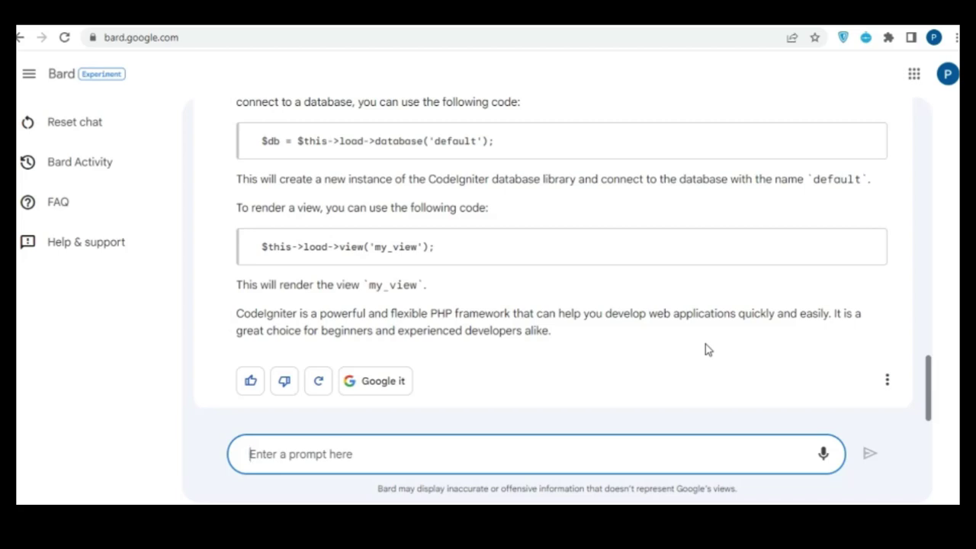
# Ask "today trending topic on google" as the next prompt in the chat.
pyautogui.write('tod')
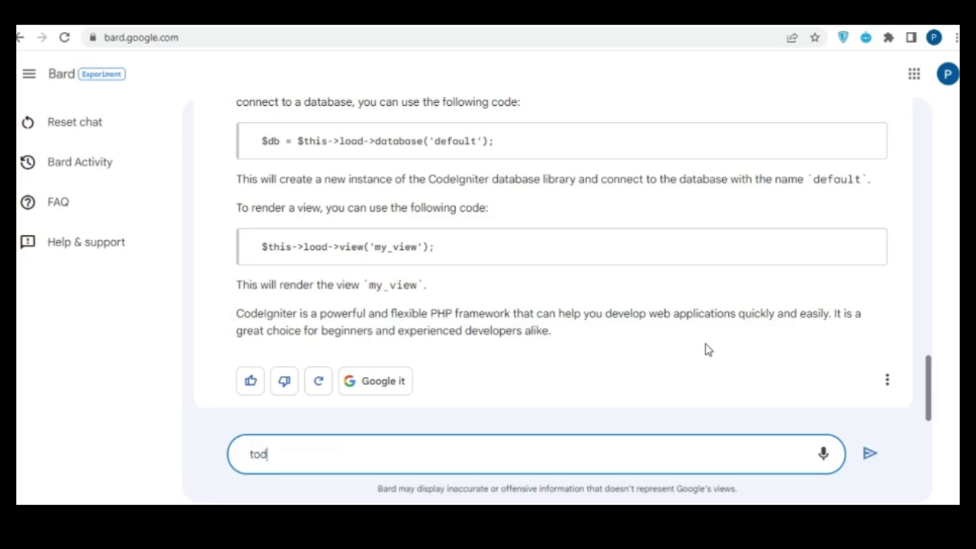
pyautogui.write('ay trending topin')
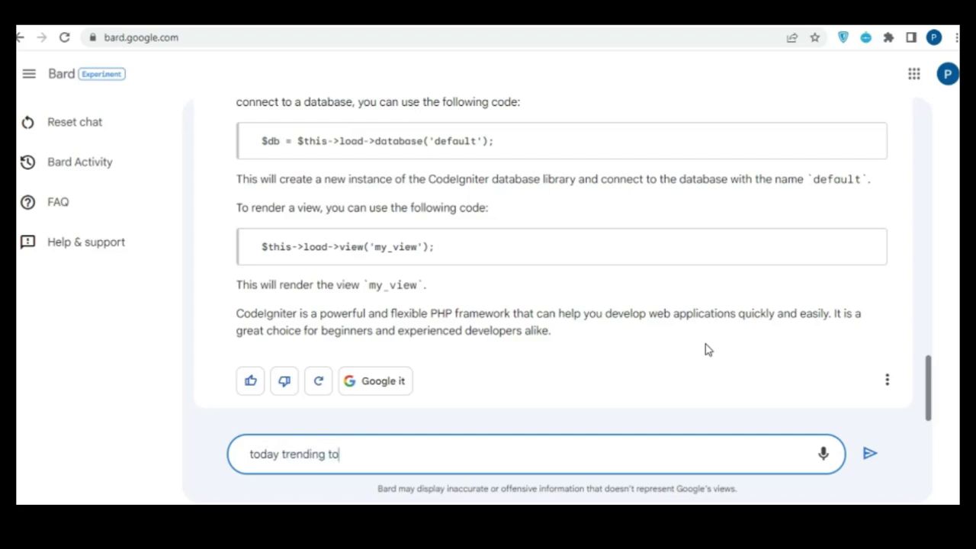
pyautogui.write('c')
pyautogui.write('c ')
pyautogui.write('on google')
pyautogui.press('Return')
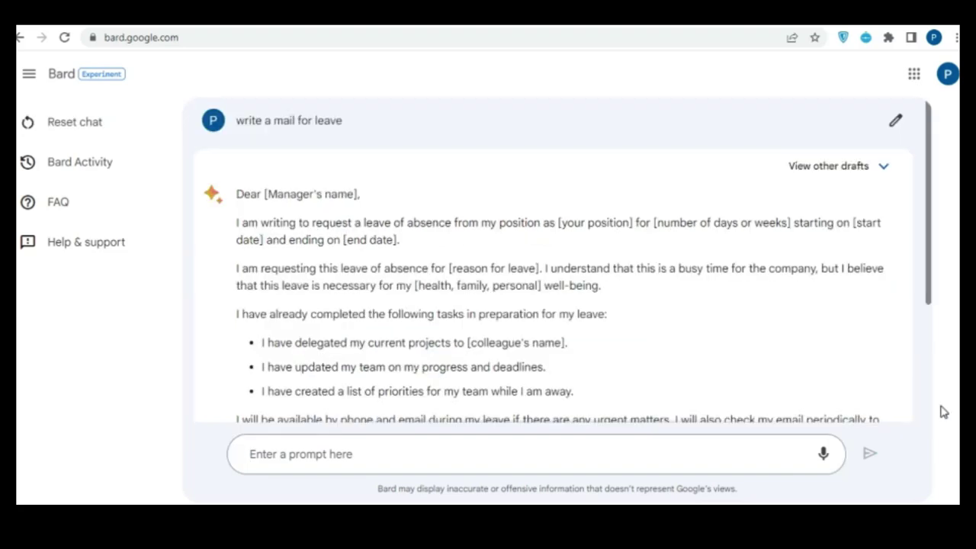
# Read through the leave mail from greeting to sign-off, and submit the prompt "How codeigniter works".
pyautogui.scroll(-3, 780, 310)
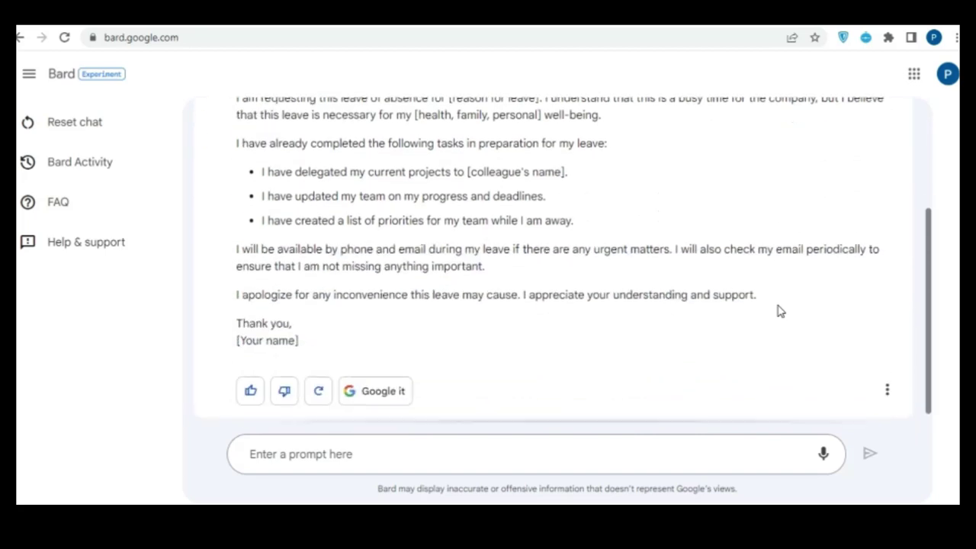
pyautogui.scroll(3, 780, 310)
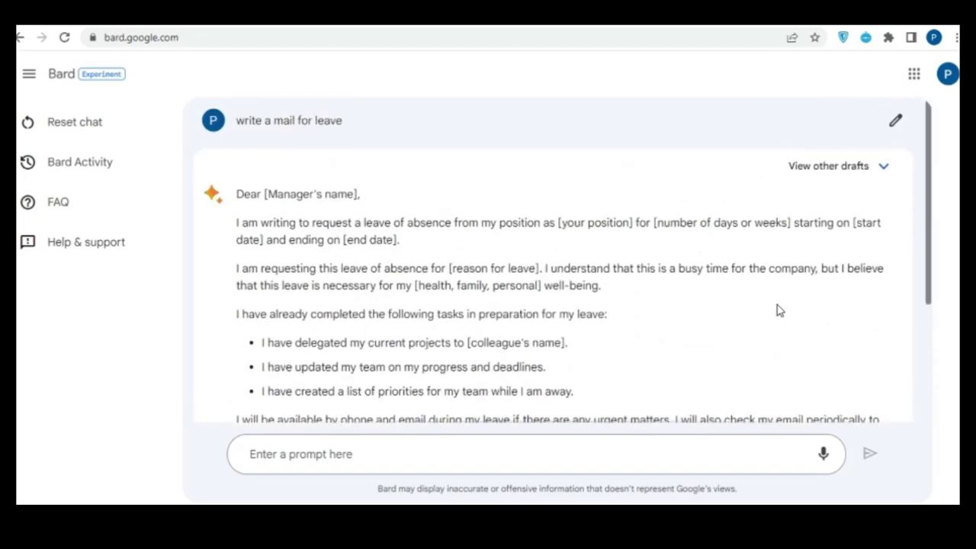
pyautogui.scroll(-3, 778, 310)
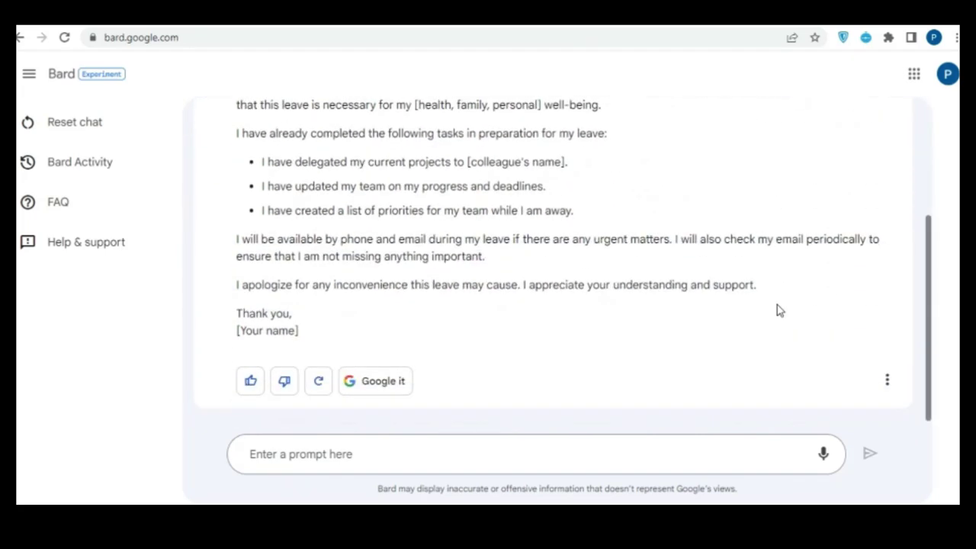
pyautogui.click(656, 453)
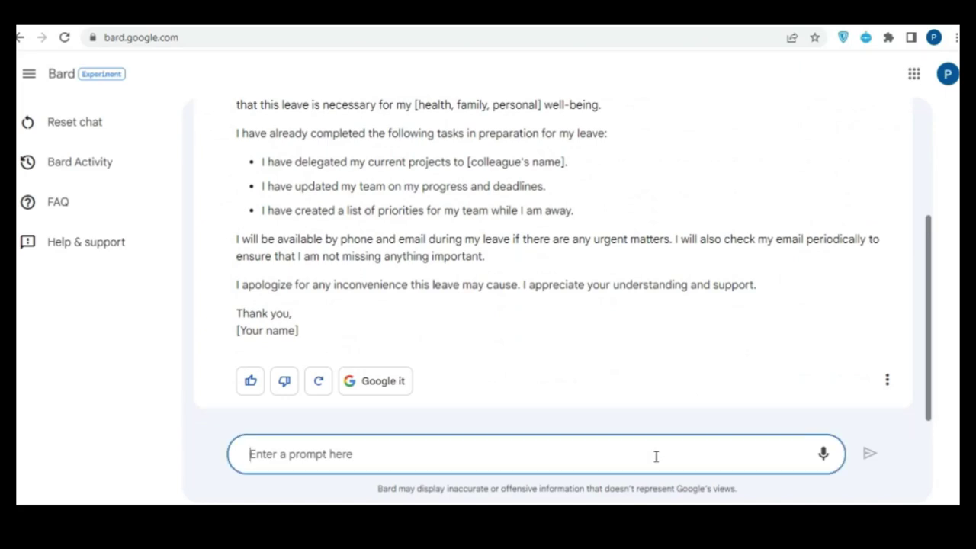
pyautogui.write('How ')
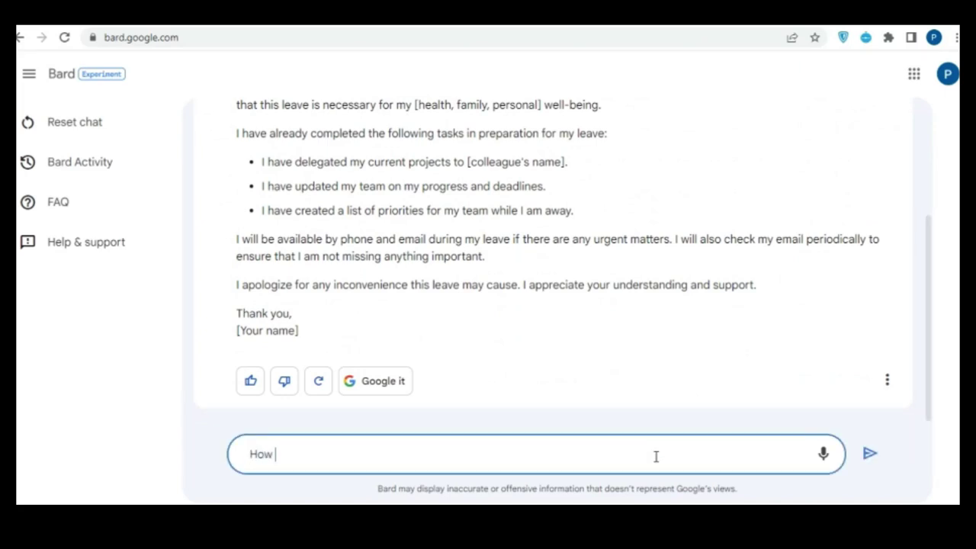
pyautogui.write('codeigniter works')
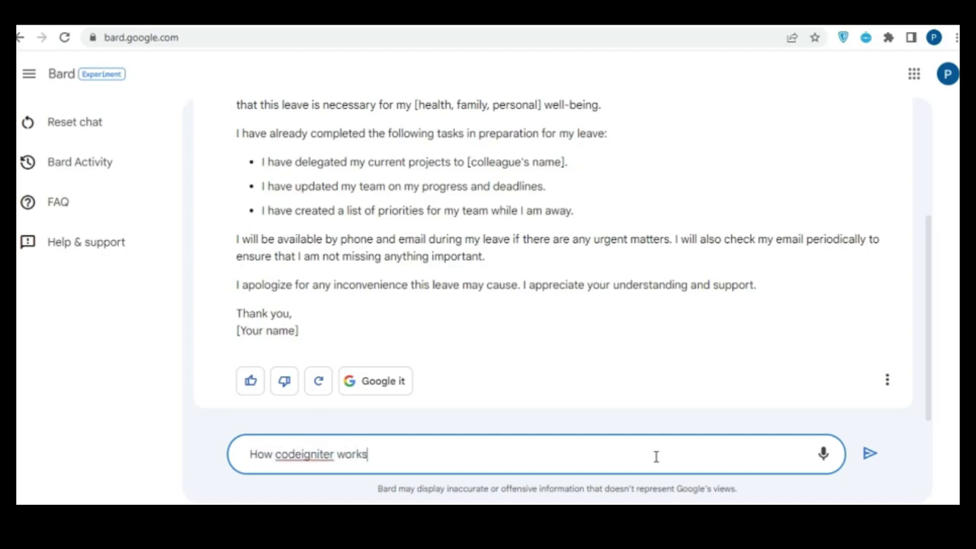
pyautogui.press('Return')
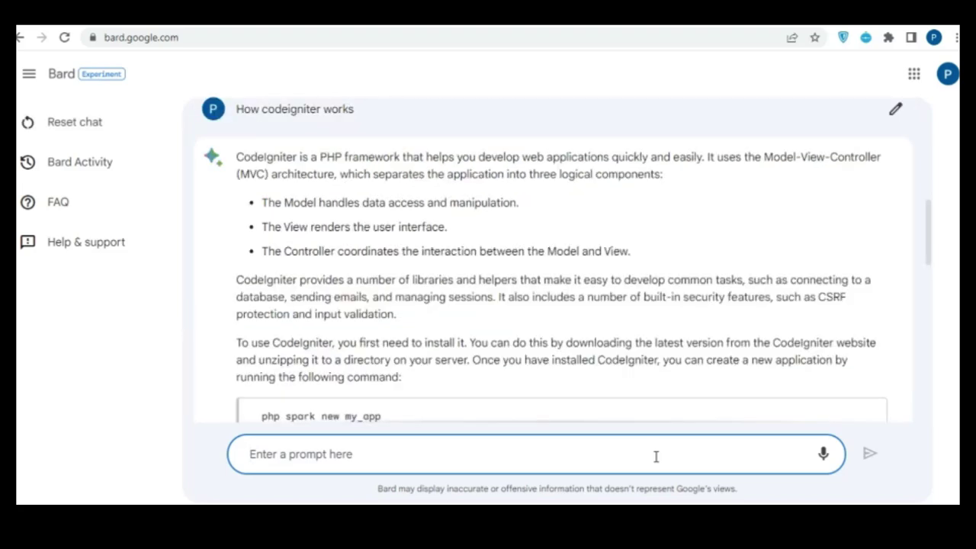
# Examine the CodeIgniter answer, covering the MVC components, app creation command, index.php code, database and view examples, and closing paragraph.
pyautogui.scroll(-3, 701, 347)
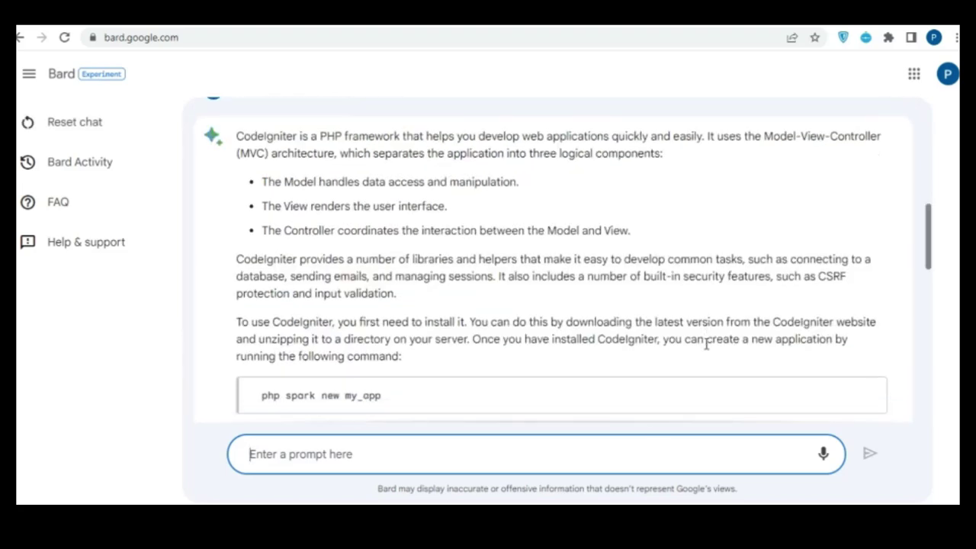
pyautogui.scroll(-1, 706, 344)
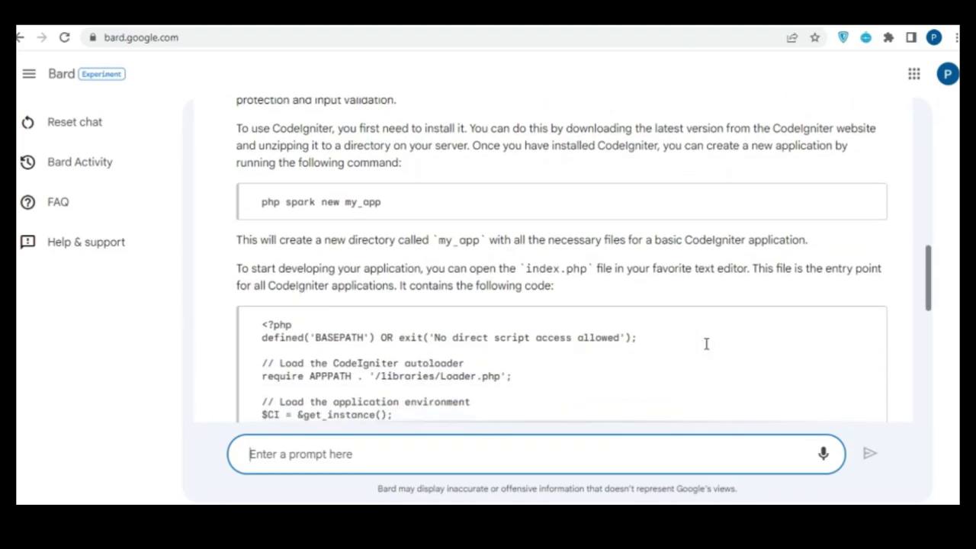
pyautogui.scroll(3, 705, 344)
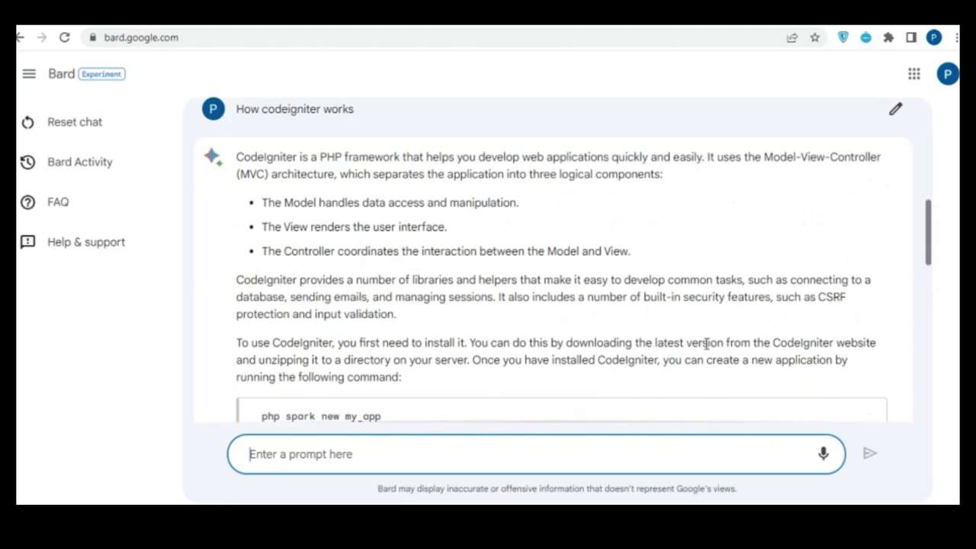
pyautogui.scroll(-5, 705, 344)
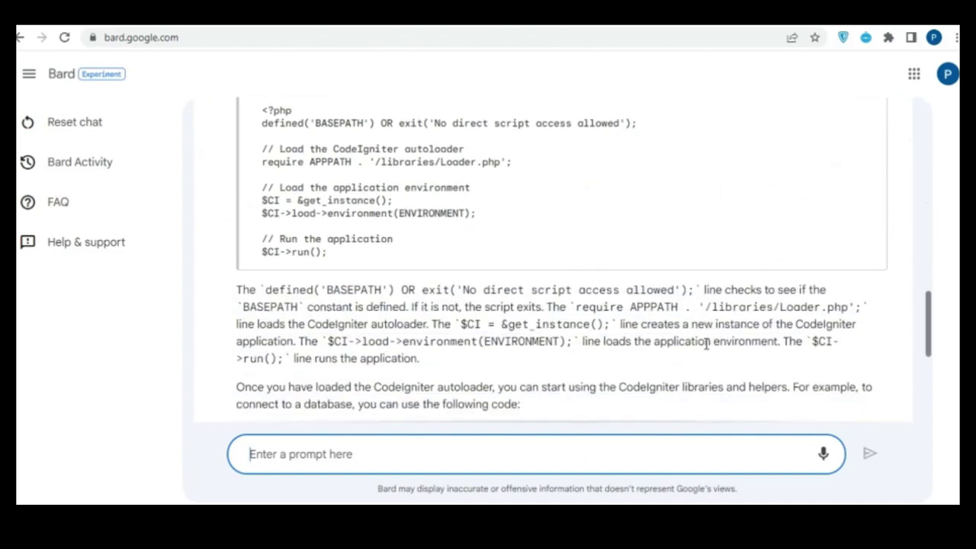
pyautogui.scroll(-3, 707, 344)
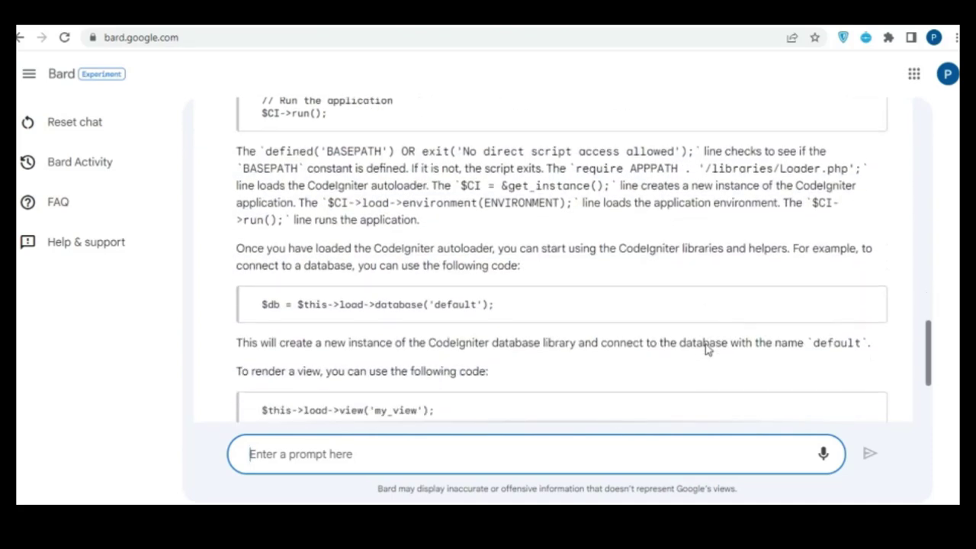
pyautogui.scroll(-1, 706, 344)
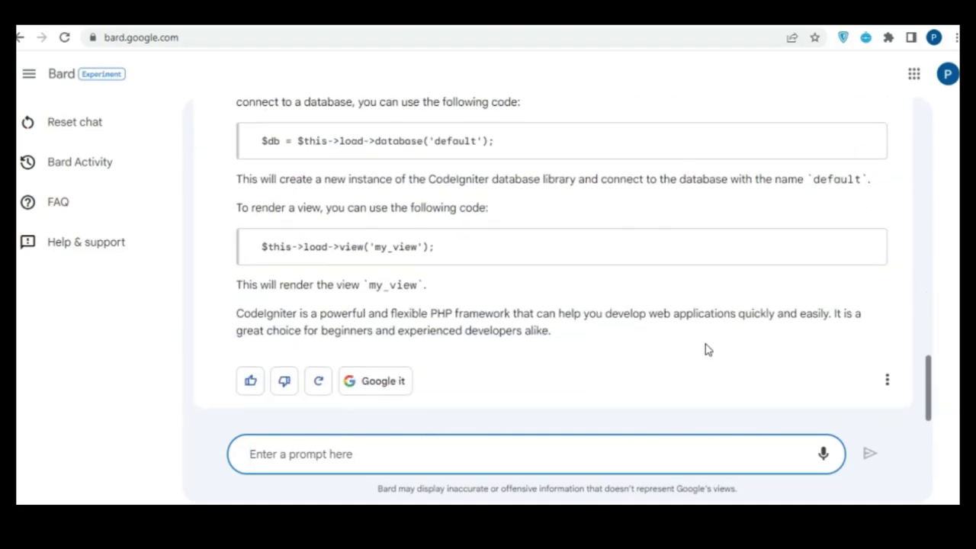
pyautogui.scroll(5, 705, 344)
pyautogui.scroll(5, 706, 345)
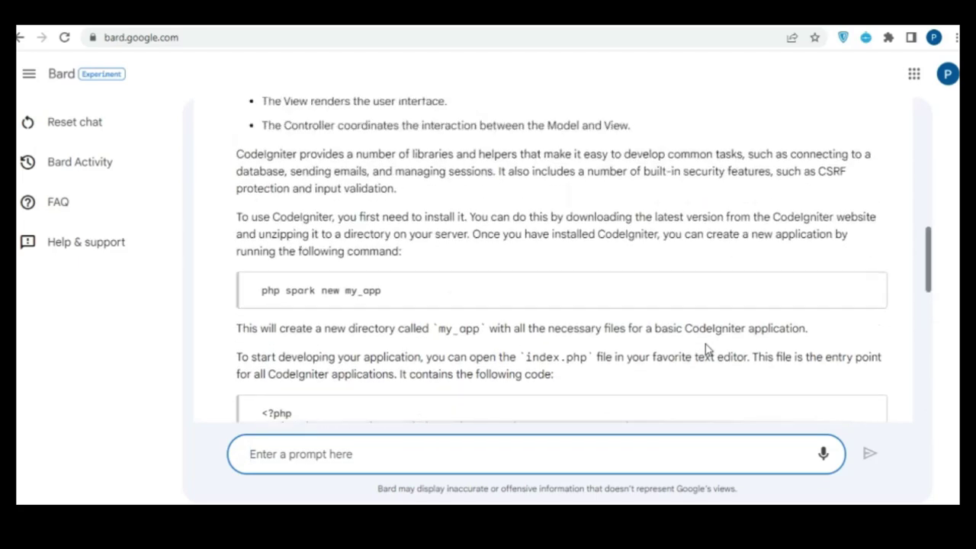
pyautogui.scroll(-10, 705, 350)
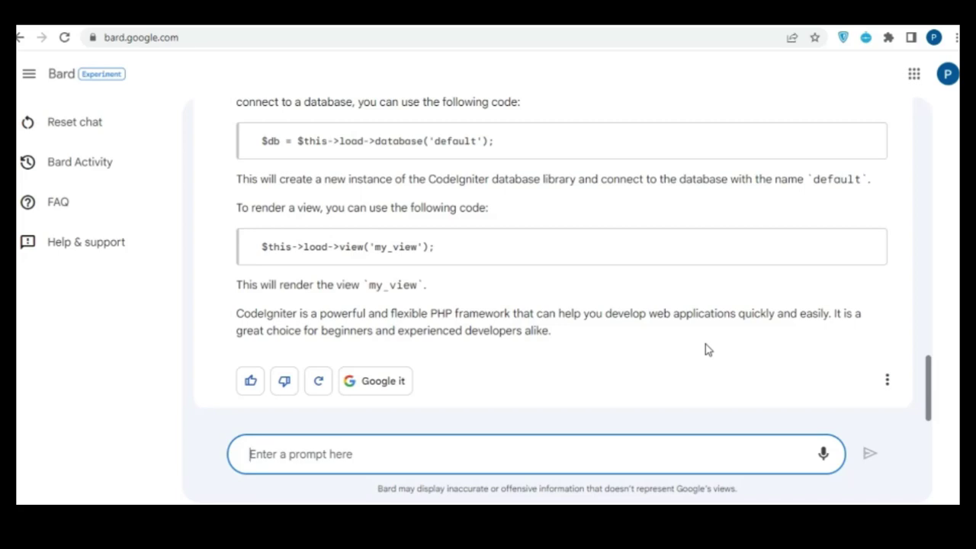
# Submit the prompt "today trending topic on google" below the CodeIgniter answer.
pyautogui.write('today')
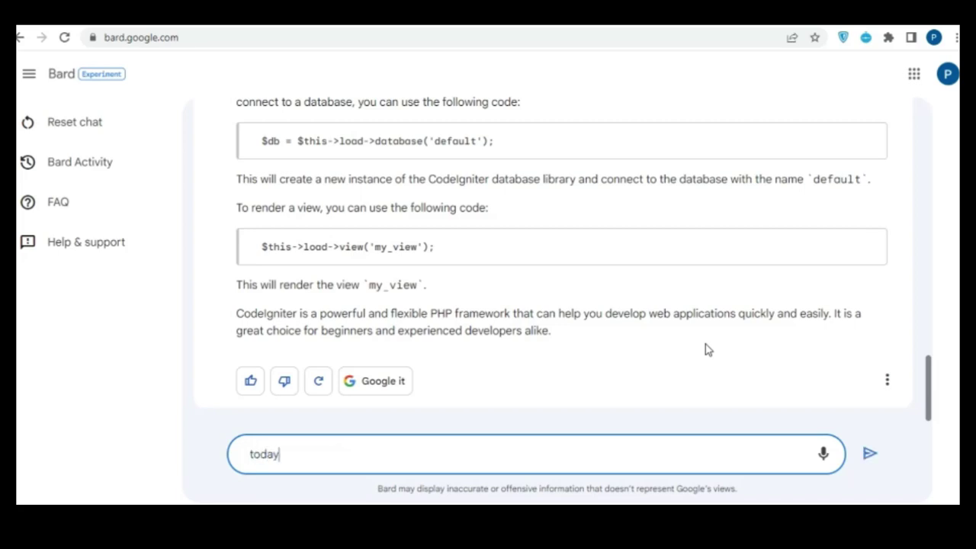
pyautogui.write(' trending topinc')
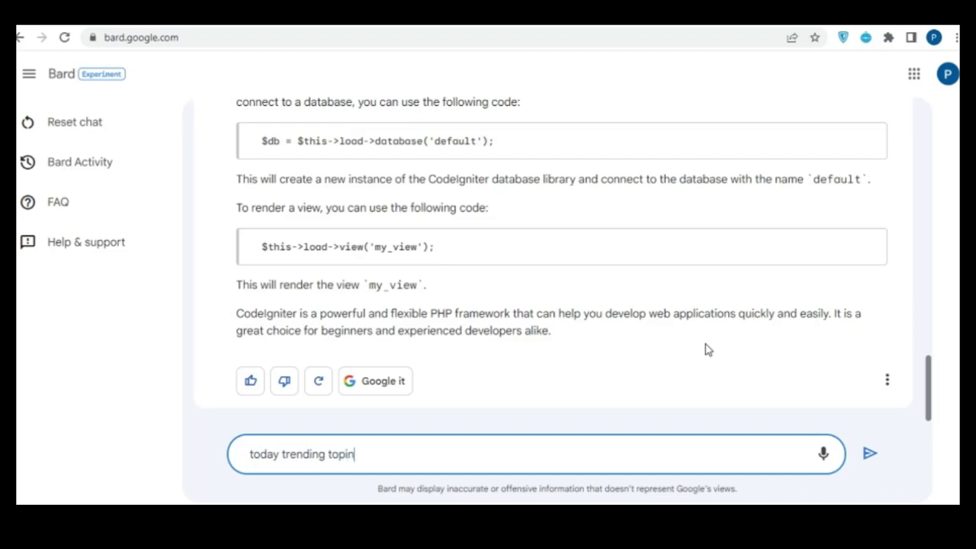
pyautogui.press('BackSpace')
pyautogui.write('c on google')
pyautogui.press('Return')
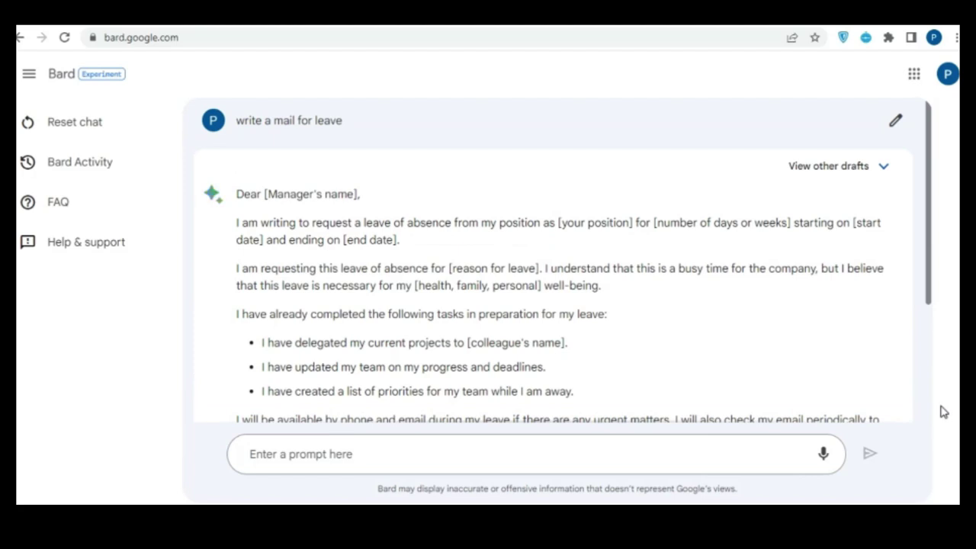
# Look over the whole leave mail, and ask "How codeigniter works" in the same chat.
pyautogui.scroll(-3, 779, 311)
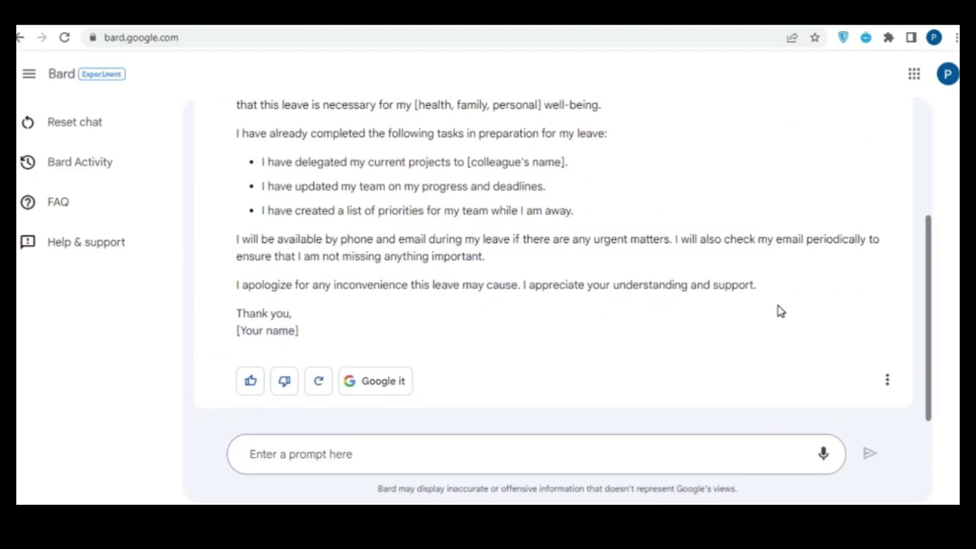
pyautogui.scroll(3, 780, 312)
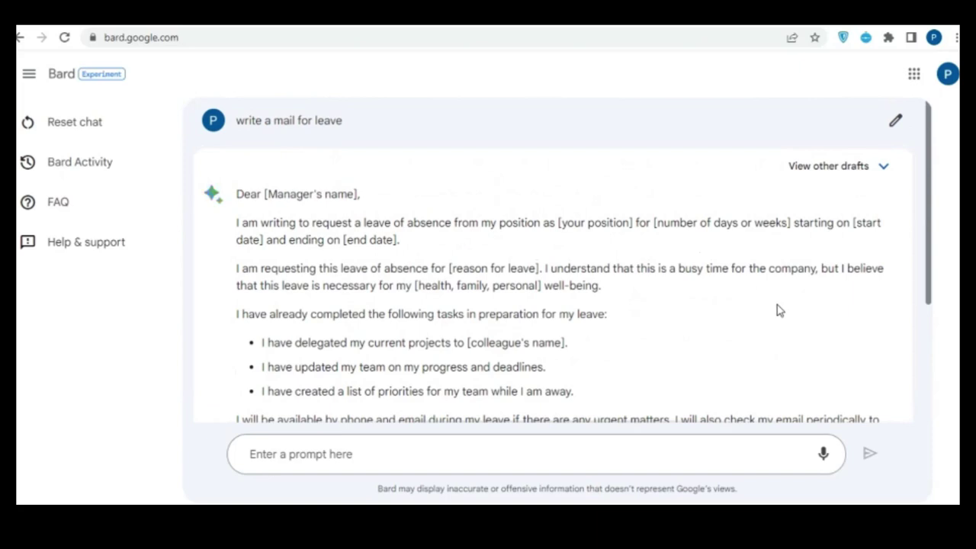
pyautogui.scroll(-3, 780, 311)
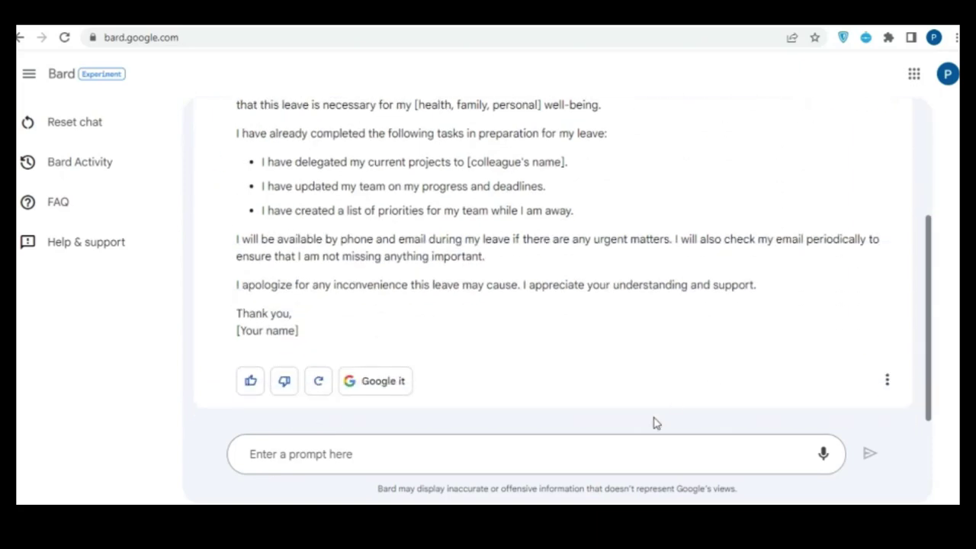
pyautogui.click(656, 456)
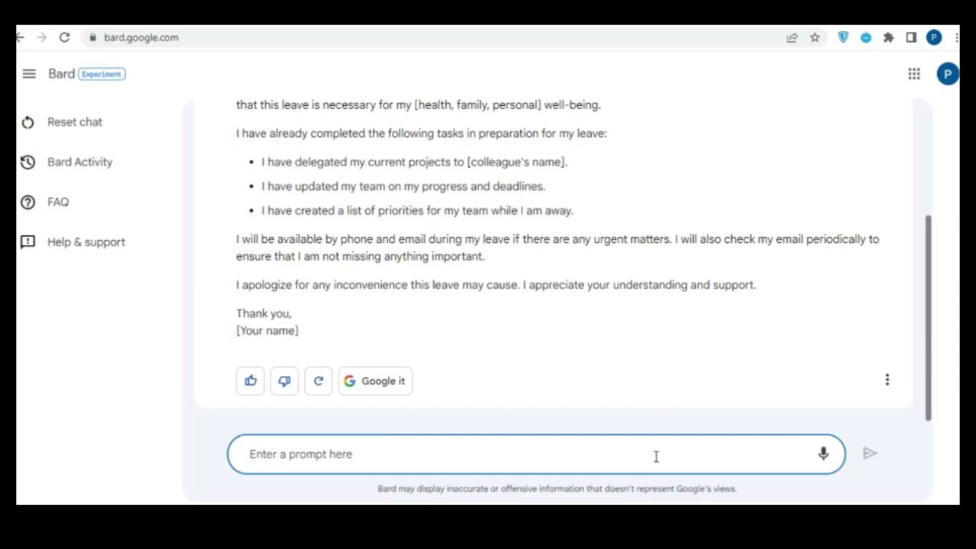
pyautogui.write('How co')
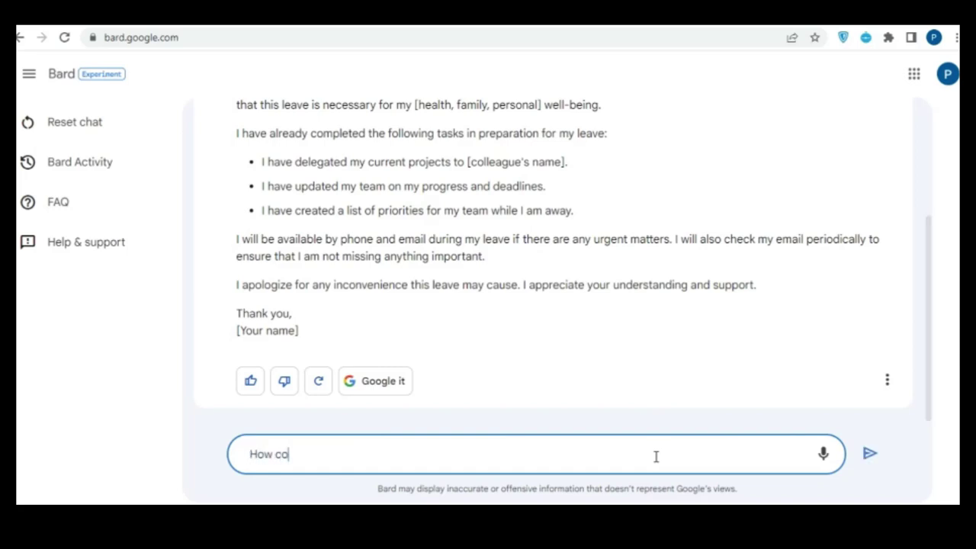
pyautogui.write('deigniter works')
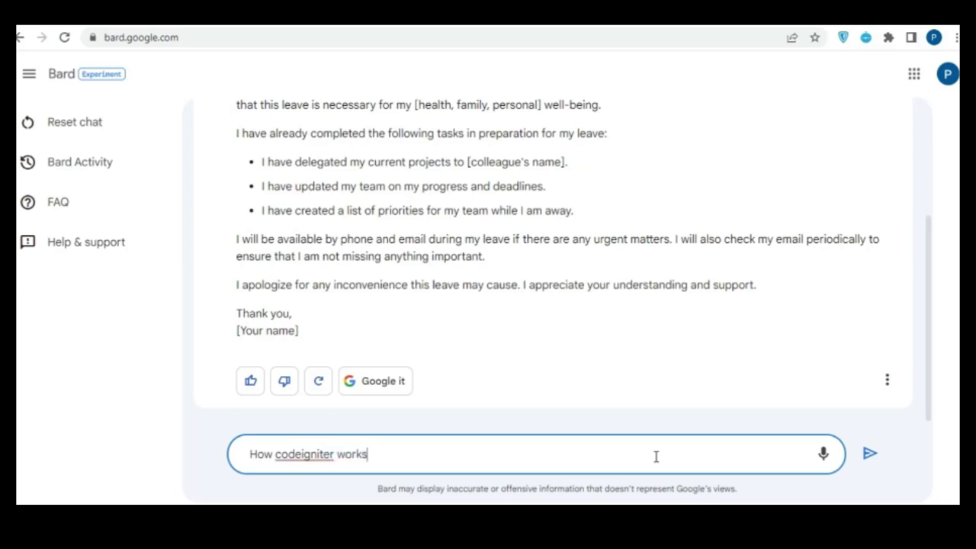
pyautogui.press('Return')
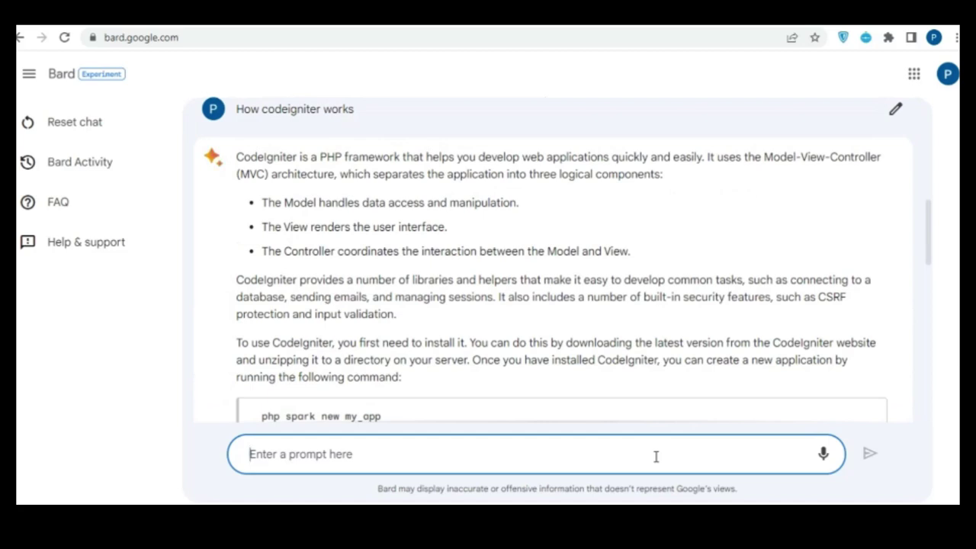
# Review the CodeIgniter explanation from the MVC overview and php spark command through the index.php code to the database and view code.
pyautogui.scroll(-2, 706, 345)
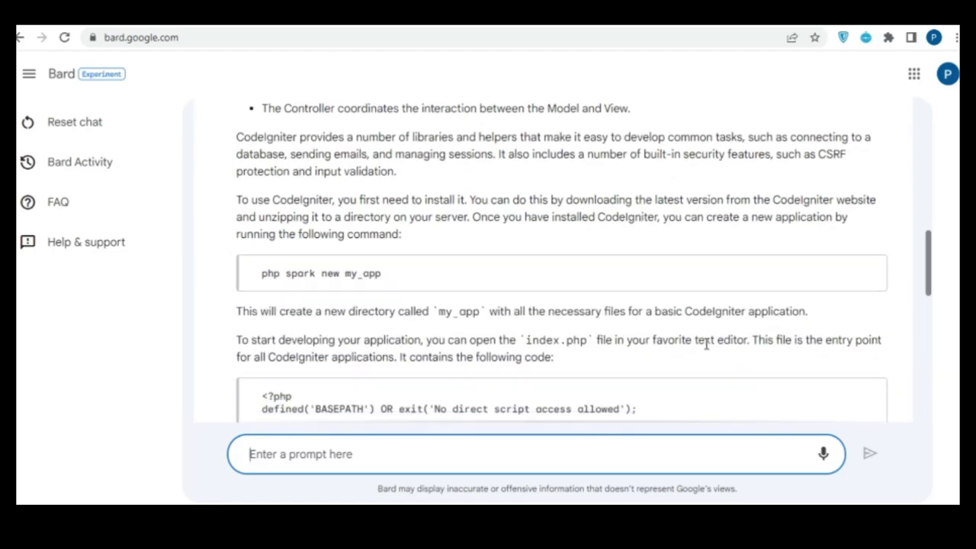
pyautogui.scroll(-1, 706, 345)
pyautogui.scroll(3, 706, 345)
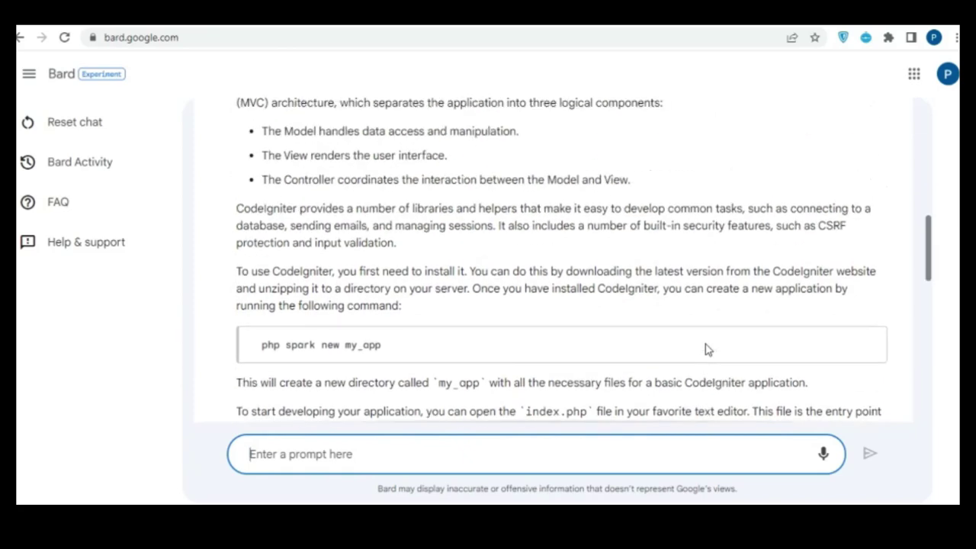
pyautogui.scroll(-6, 707, 344)
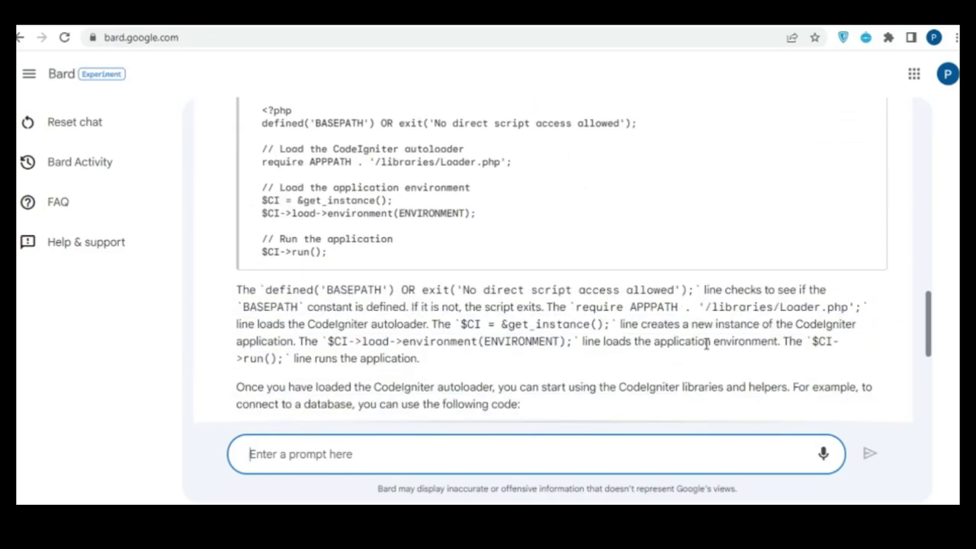
pyautogui.scroll(-3, 707, 345)
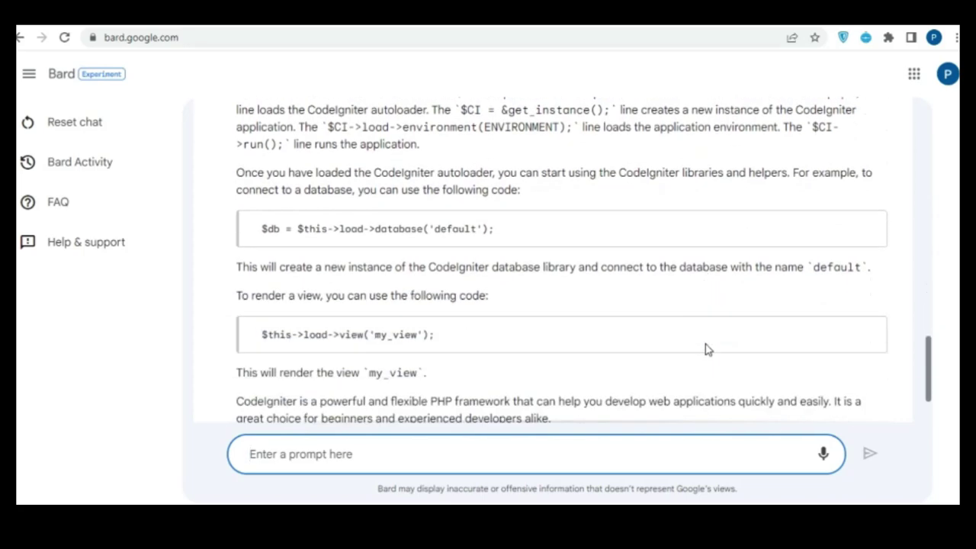
pyautogui.scroll(-2, 707, 348)
pyautogui.scroll(7, 706, 349)
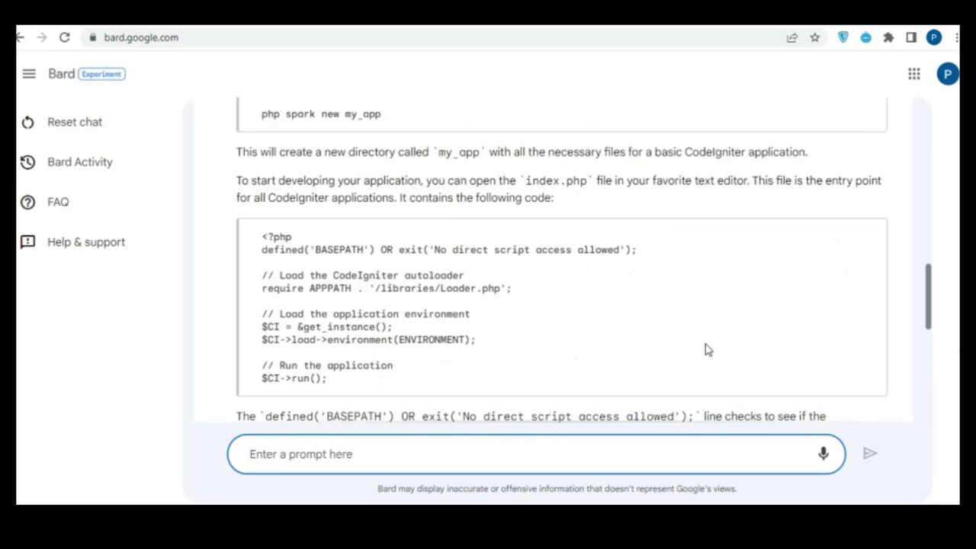
pyautogui.scroll(4, 706, 348)
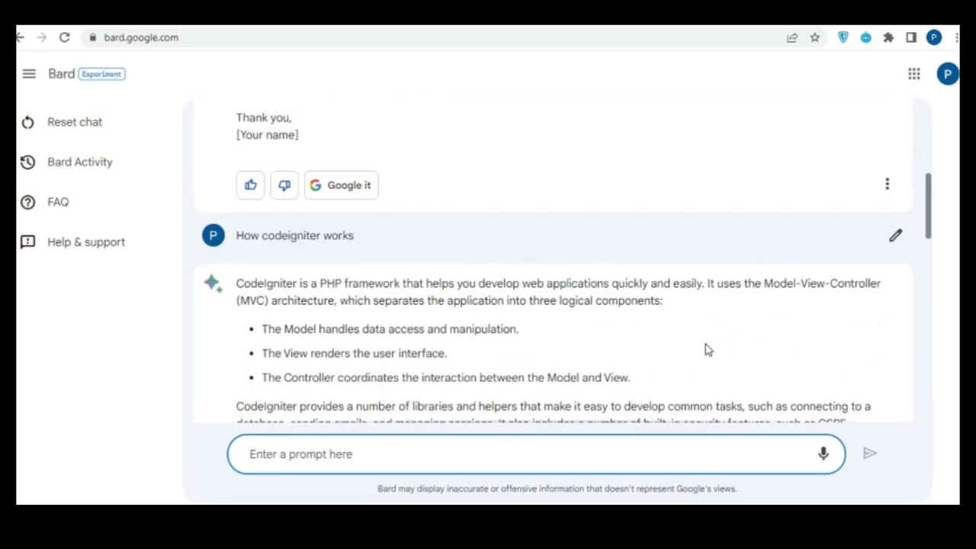
pyautogui.scroll(-7, 706, 347)
pyautogui.scroll(-7, 705, 345)
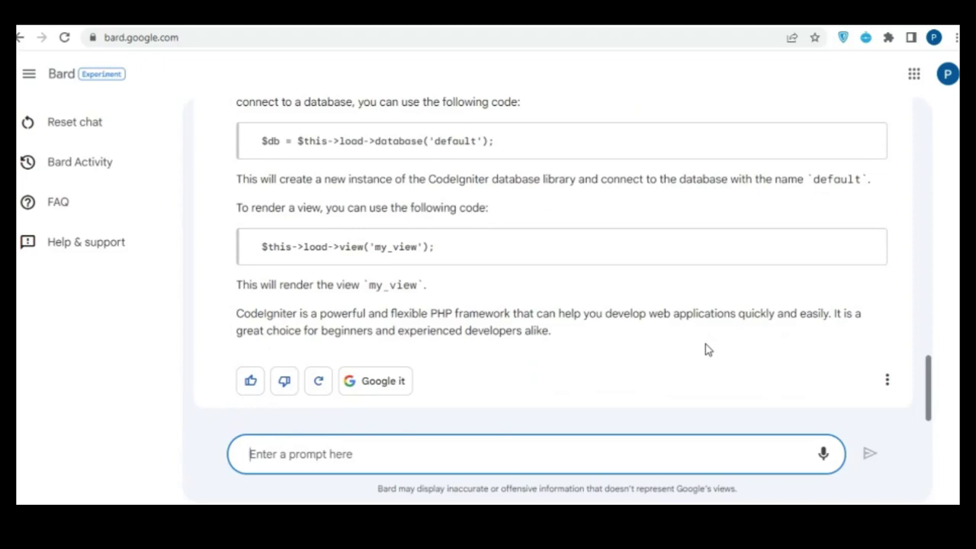
# Ask Bard for "today trending topic on google" in the chat holding the CodeIgniter answer.
pyautogui.write('to')
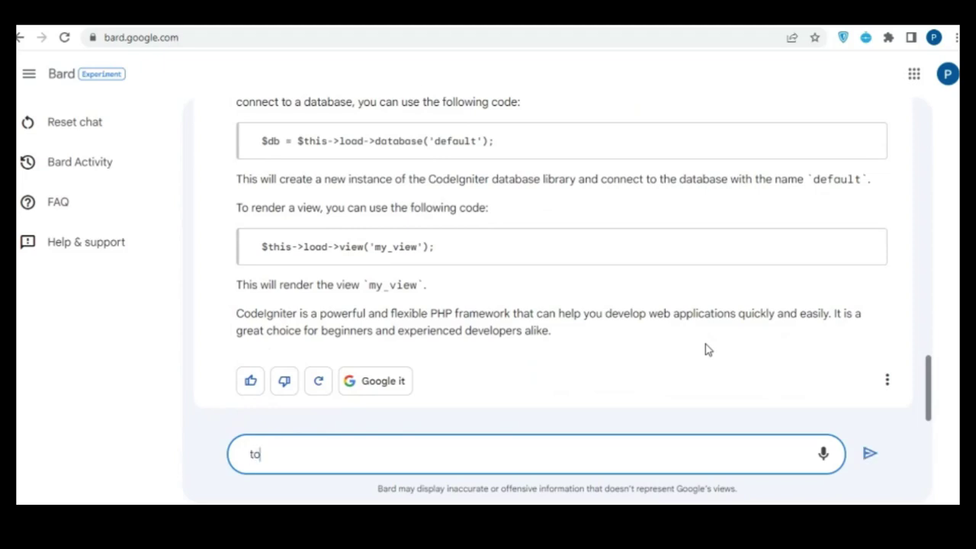
pyautogui.write('day trending topinc')
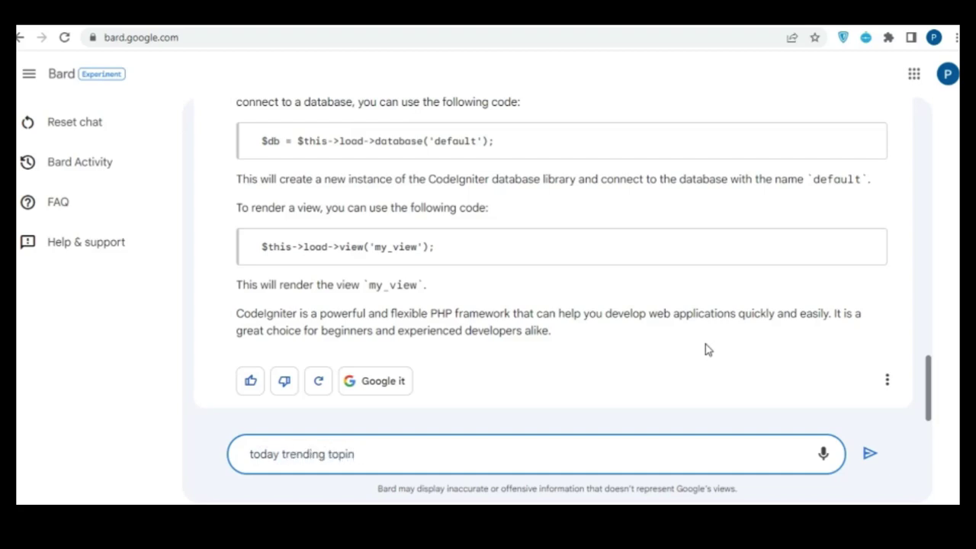
pyautogui.write('c on googl')
pyautogui.write('e')
pyautogui.press('Return')
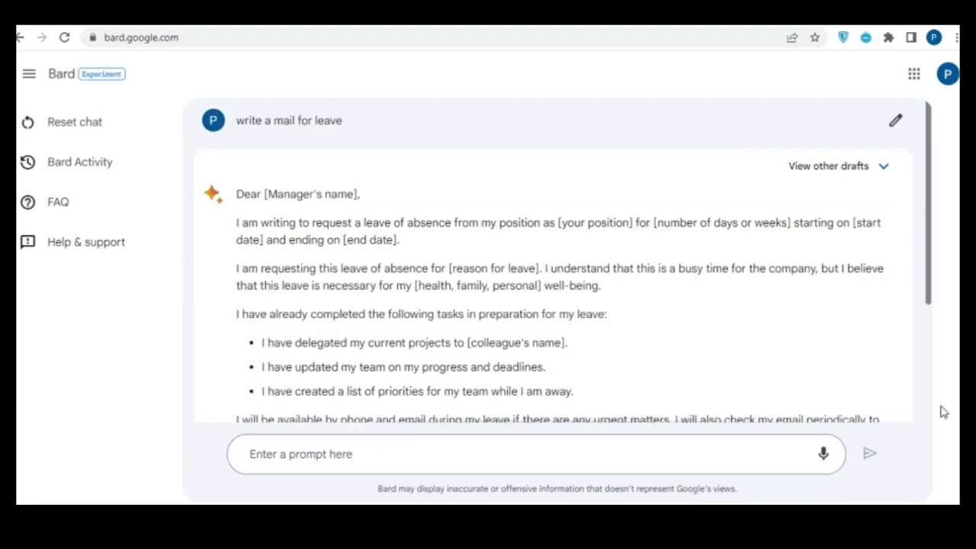
# Read the leave mail through to its closing, and submit the follow-up prompt "How codeigniter works".
pyautogui.scroll(-3, 780, 312)
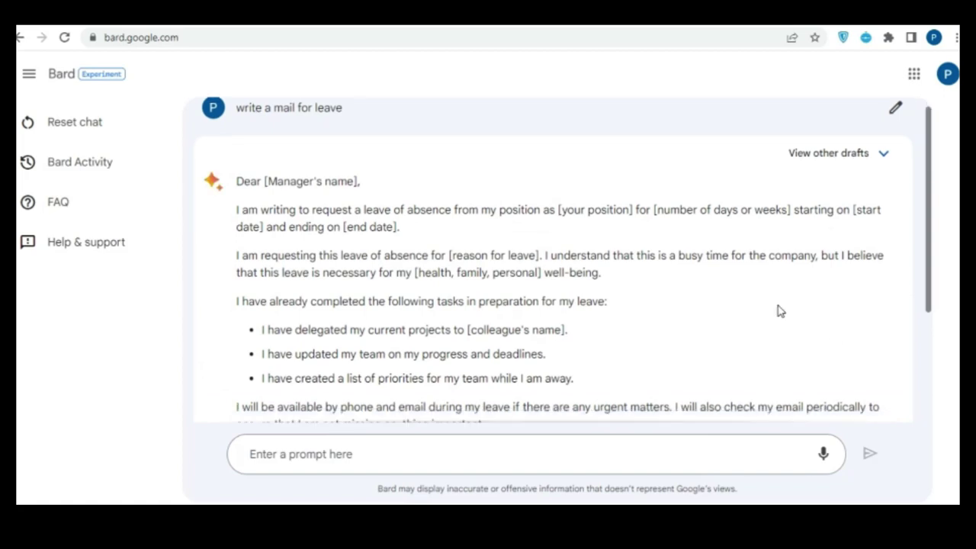
pyautogui.scroll(3, 780, 311)
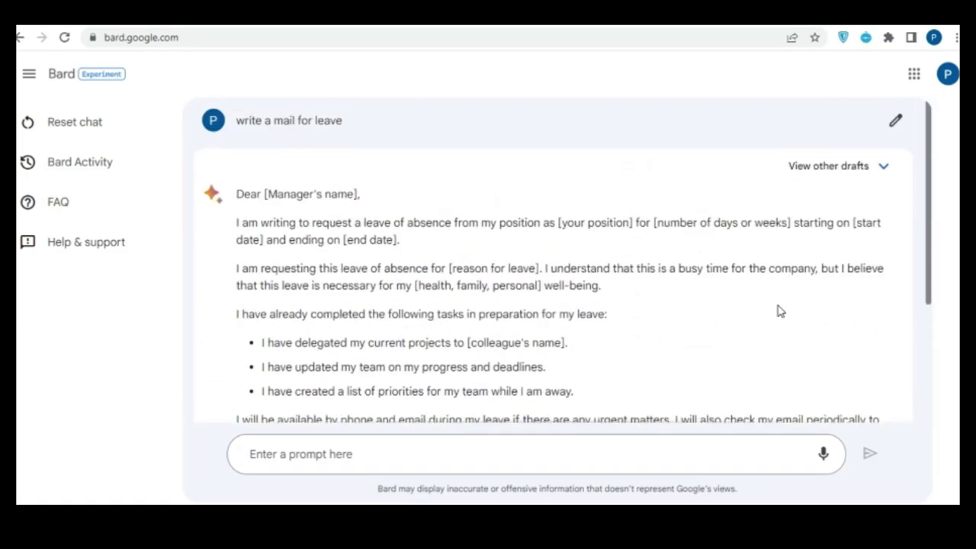
pyautogui.scroll(-3, 779, 311)
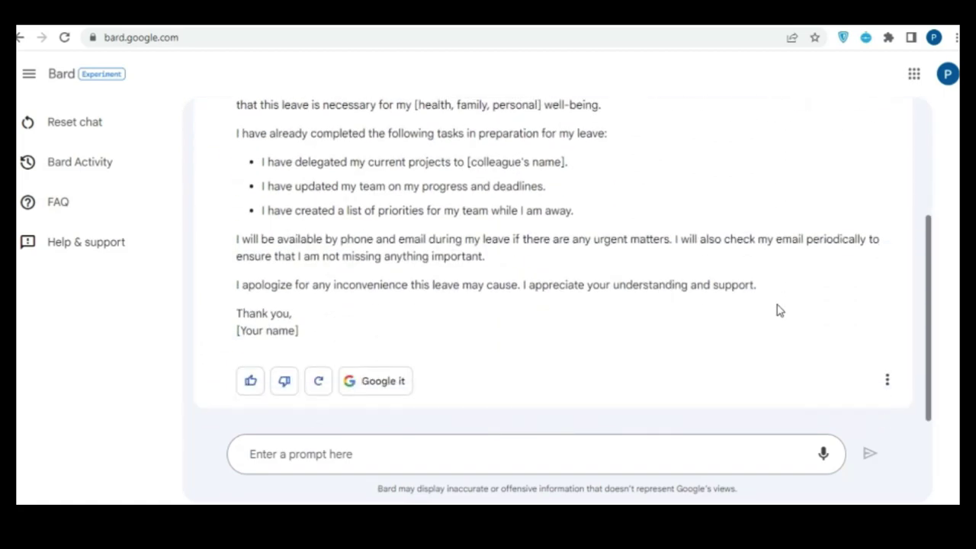
pyautogui.click(656, 456)
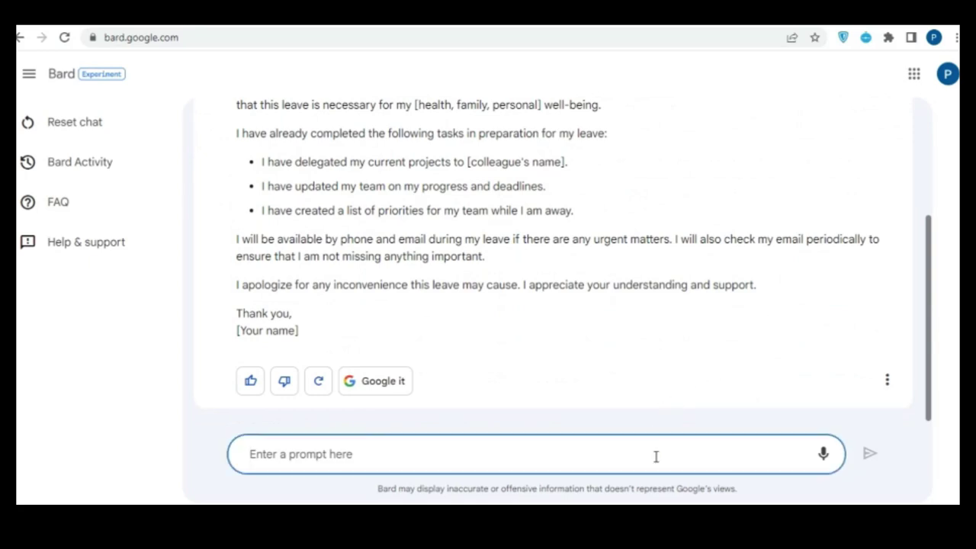
pyautogui.write('How')
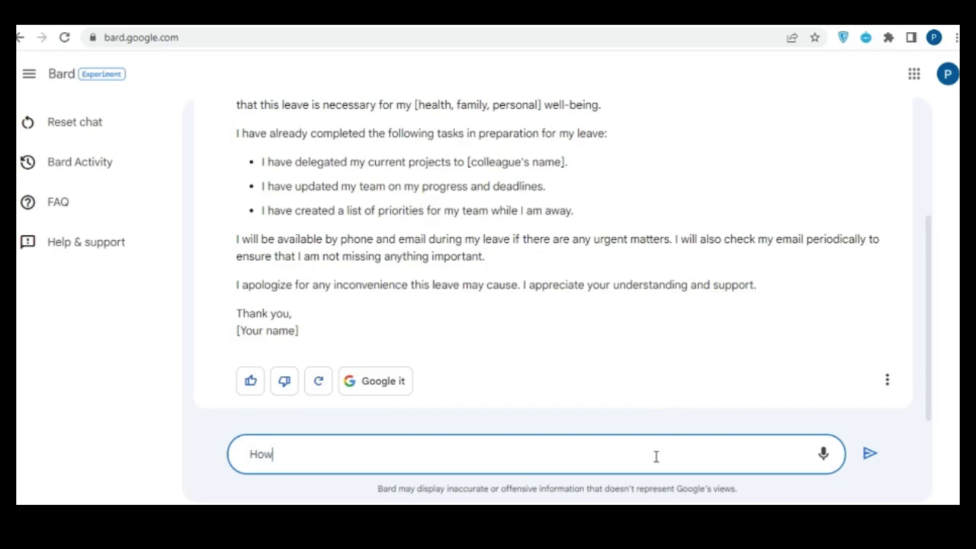
pyautogui.write(' codeigniter work')
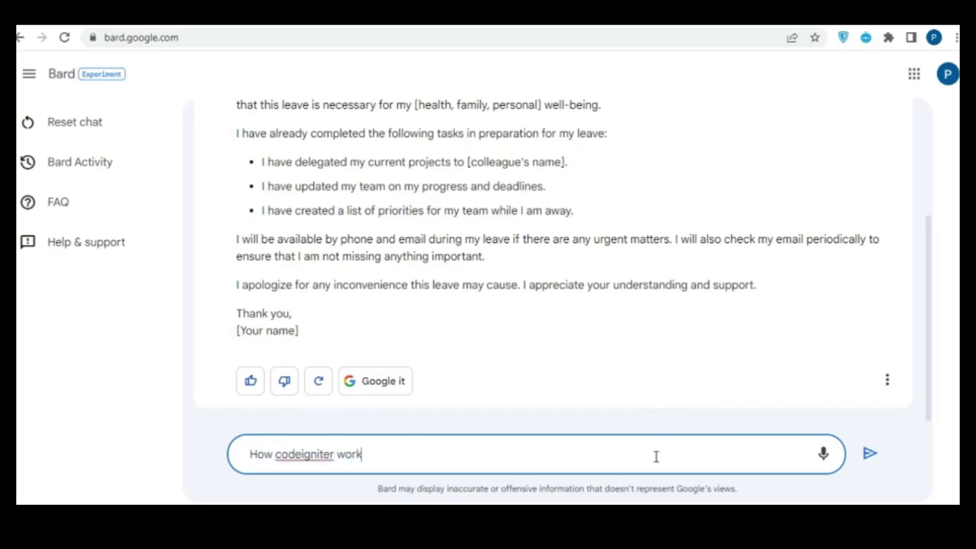
pyautogui.write('s')
pyautogui.press('Return')
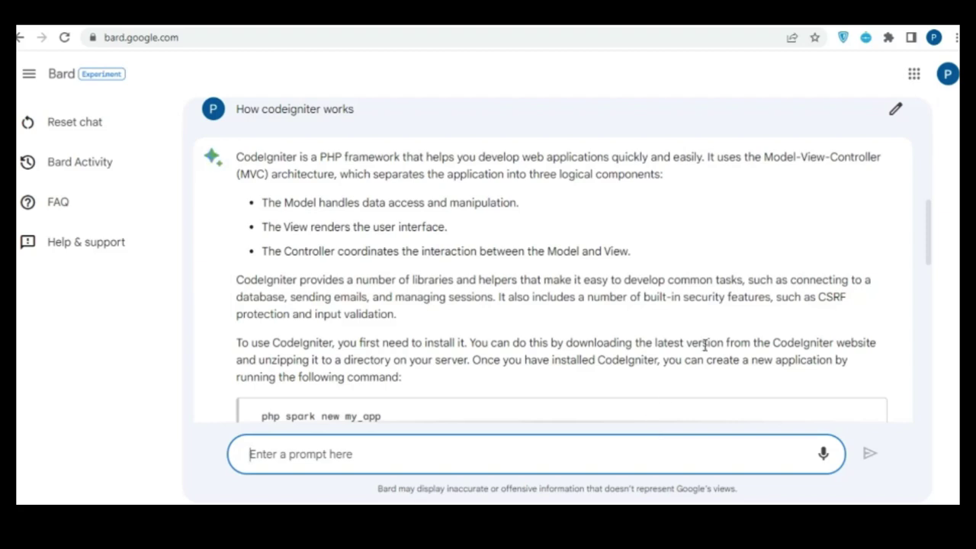
# Examine the CodeIgniter answer from the MVC components and installation notes through the index.php code to the database and view examples.
pyautogui.scroll(-2, 707, 344)
pyautogui.scroll(-1, 706, 344)
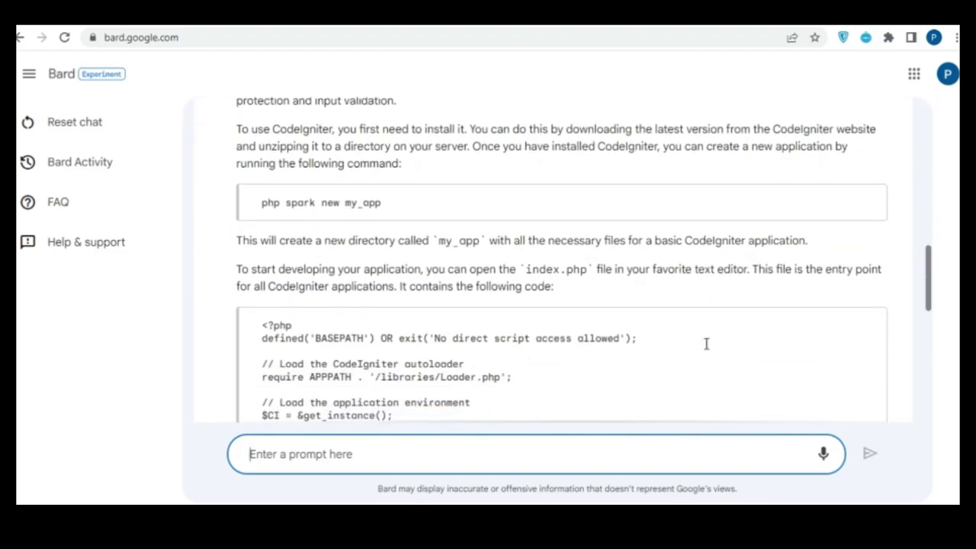
pyautogui.scroll(3, 705, 344)
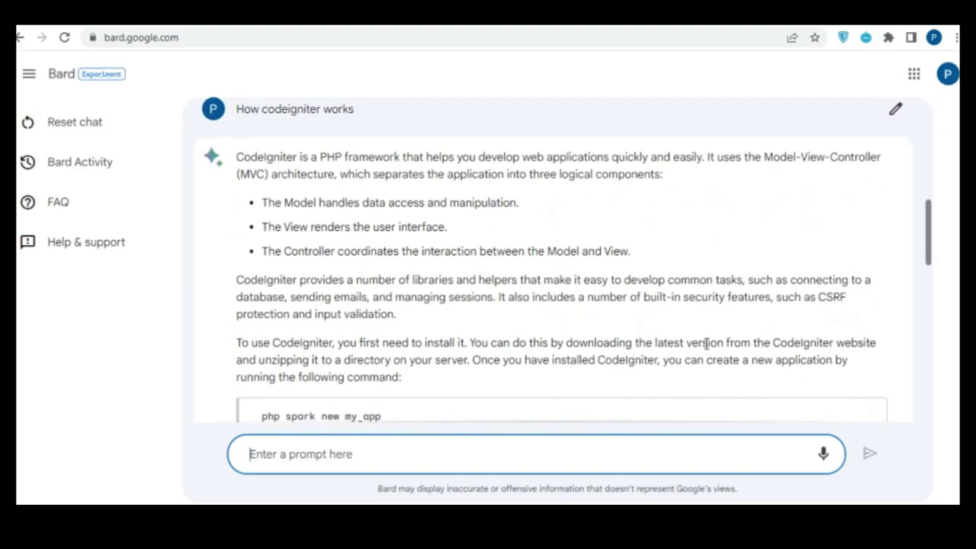
pyautogui.scroll(-6, 706, 344)
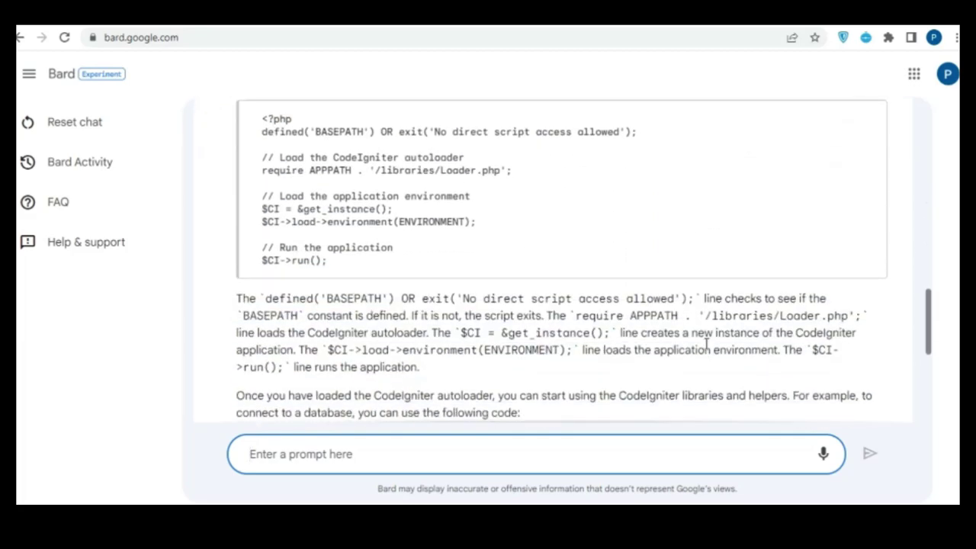
pyautogui.scroll(-3, 706, 345)
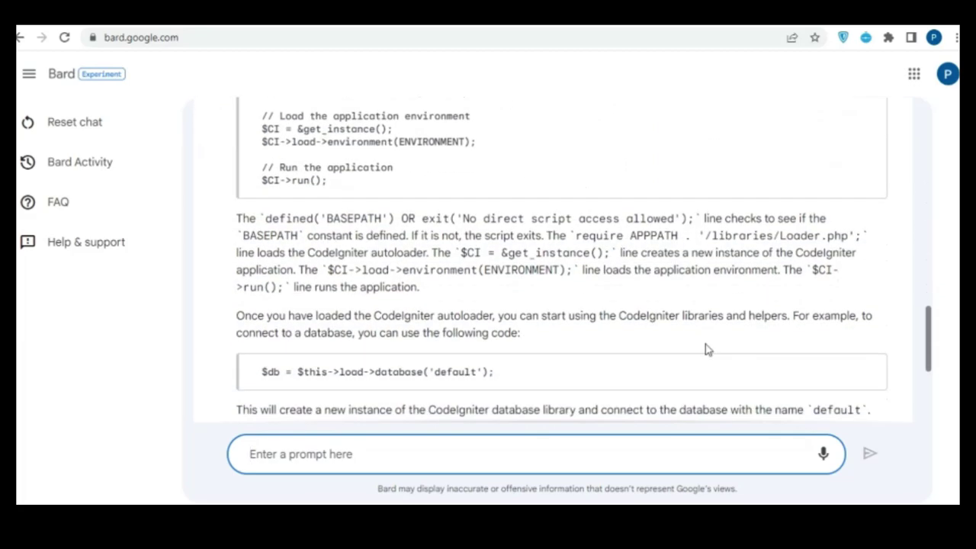
pyautogui.scroll(-1, 706, 349)
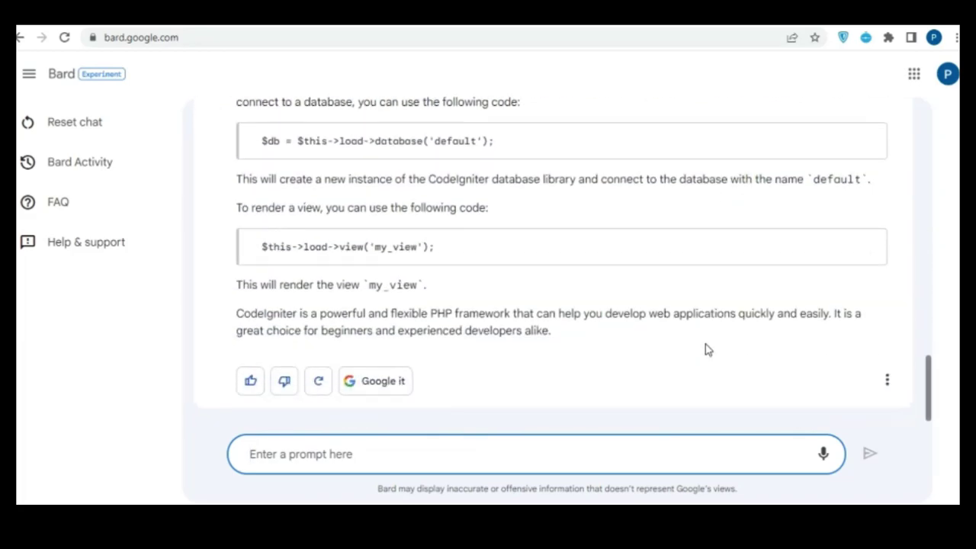
pyautogui.scroll(4, 705, 349)
pyautogui.scroll(7, 705, 349)
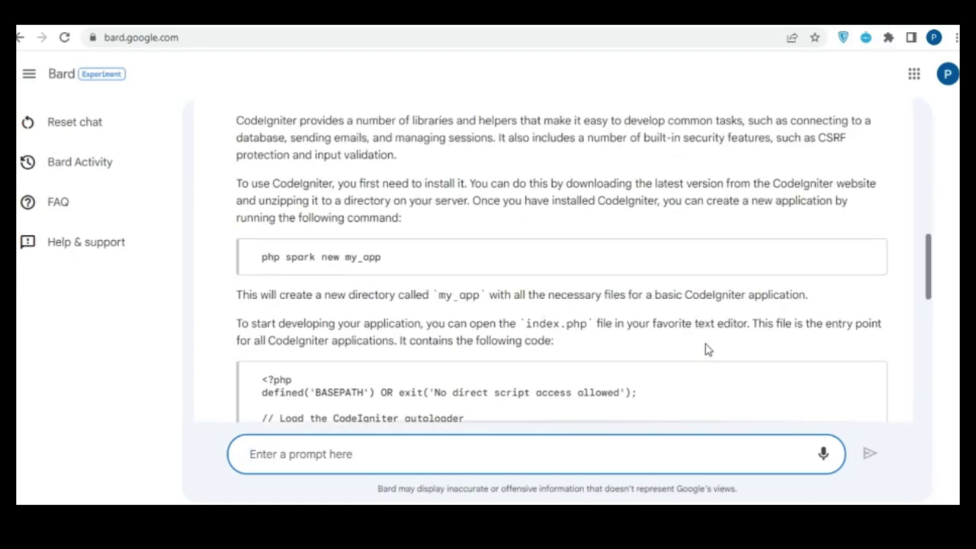
pyautogui.scroll(-11, 705, 345)
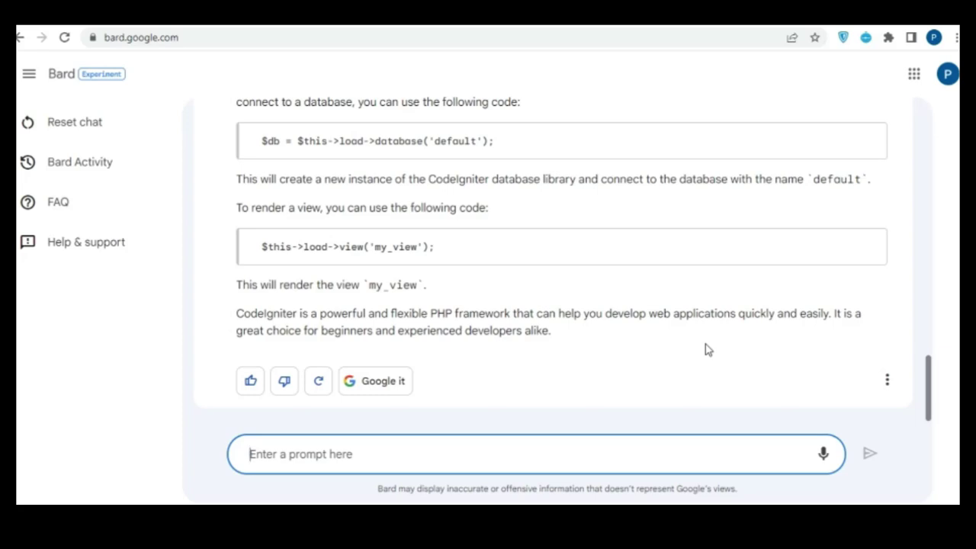
# Submit the prompt "today trending topic on google" below the CodeIgniter answer.
pyautogui.write('toda')
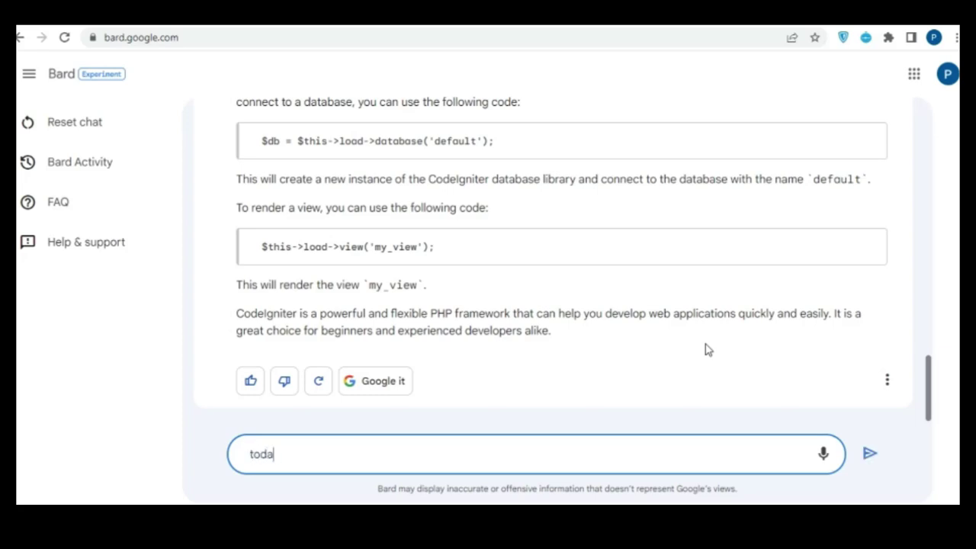
pyautogui.write('y trending topin')
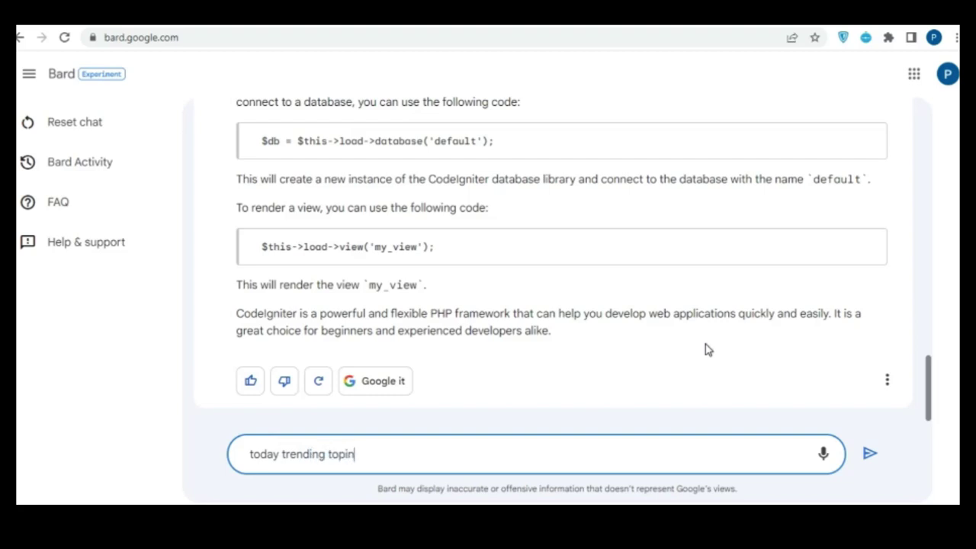
pyautogui.write('c')
pyautogui.write('c on')
pyautogui.write('google')
pyautogui.press('Return')
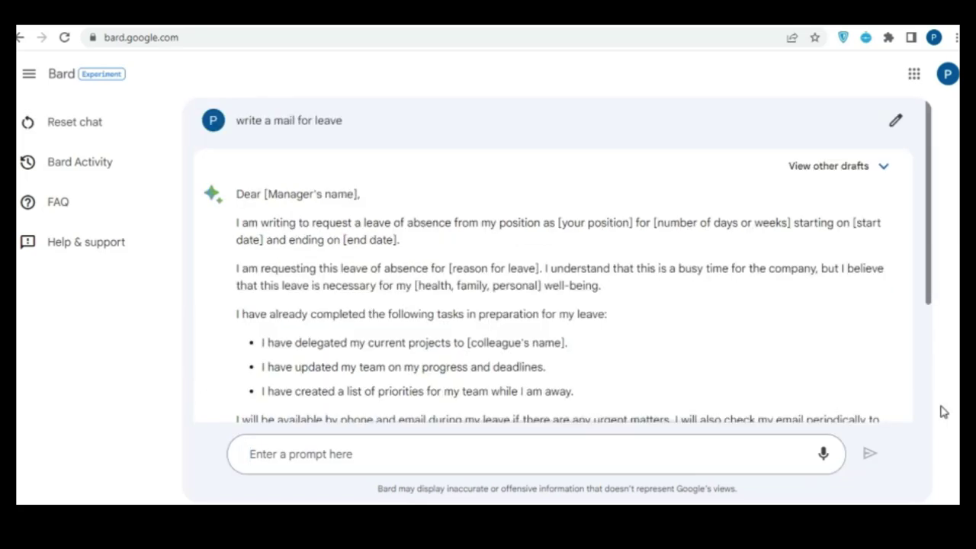
# Look over the leave mail from greeting to sign-off, and ask "How codeigniter works" in the same chat.
pyautogui.scroll(-3, 780, 311)
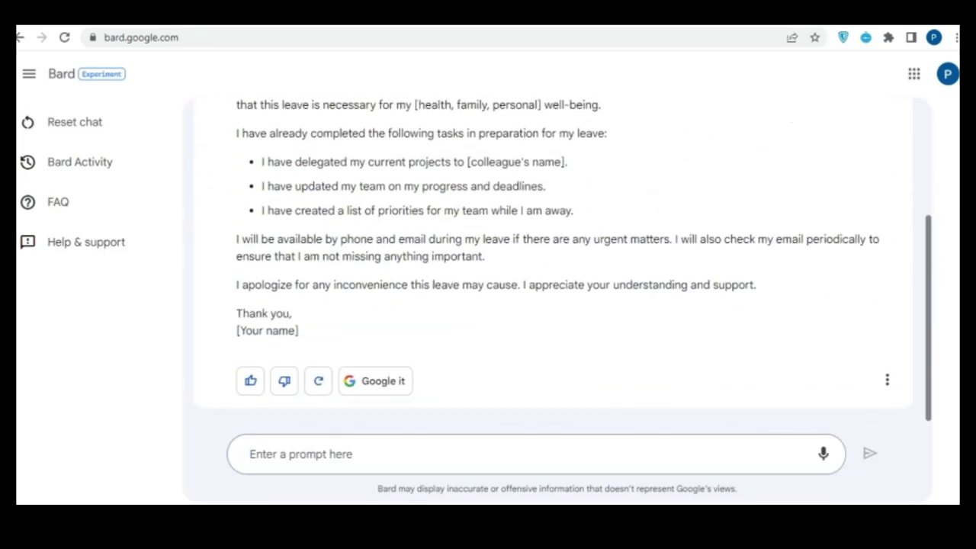
pyautogui.scroll(3, 779, 312)
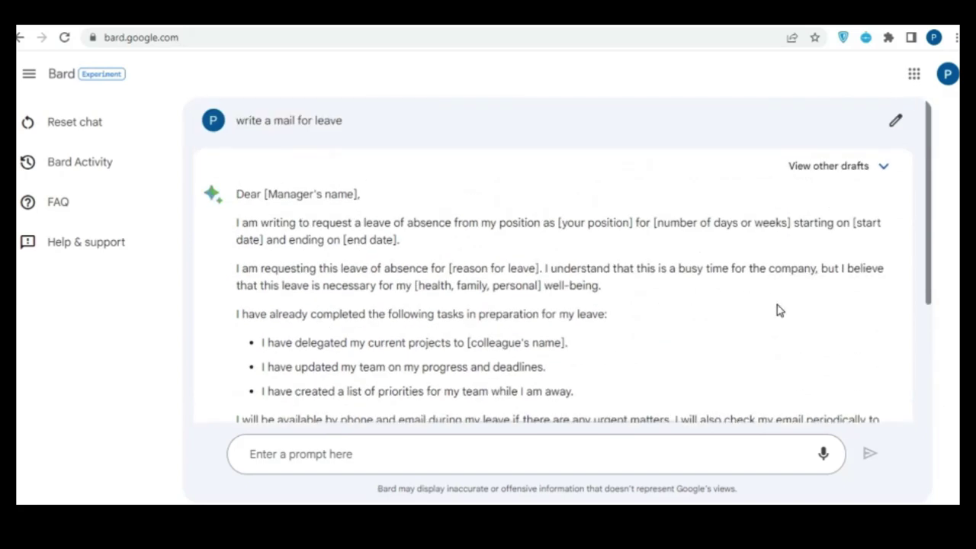
pyautogui.scroll(-3, 780, 311)
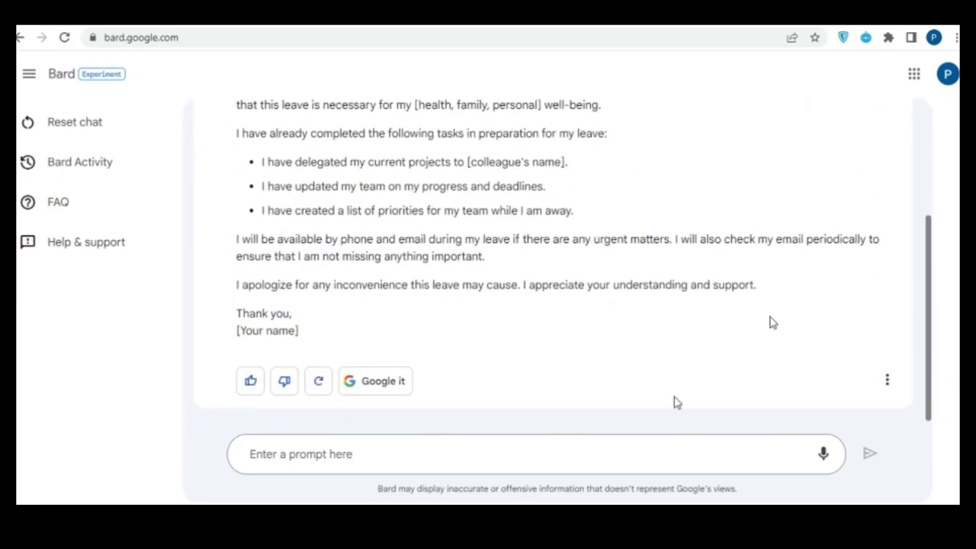
pyautogui.click(656, 456)
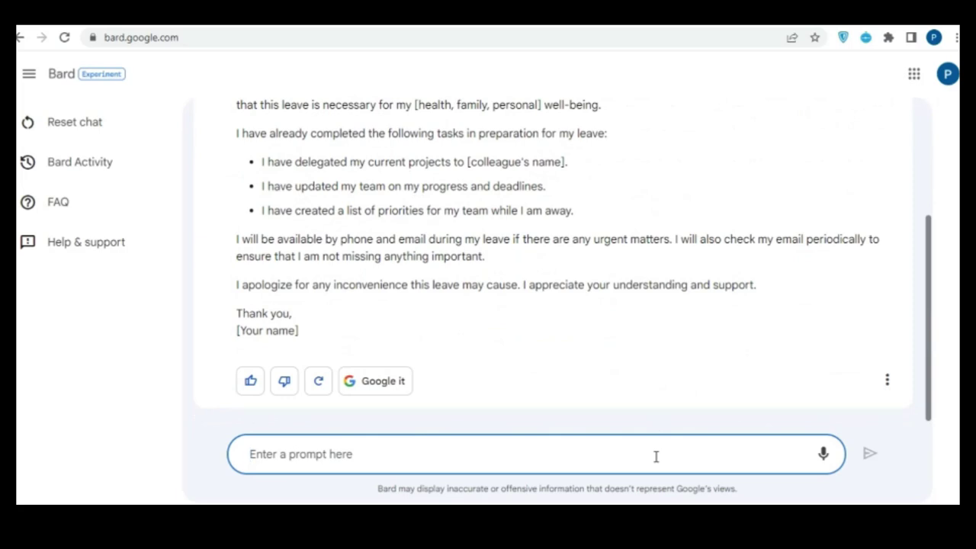
pyautogui.write('How c')
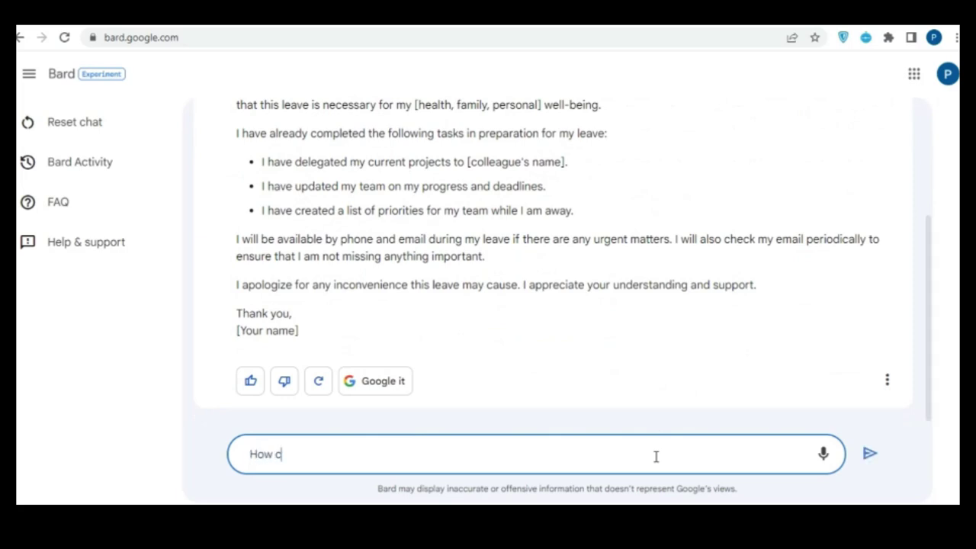
pyautogui.write('odeigniter works')
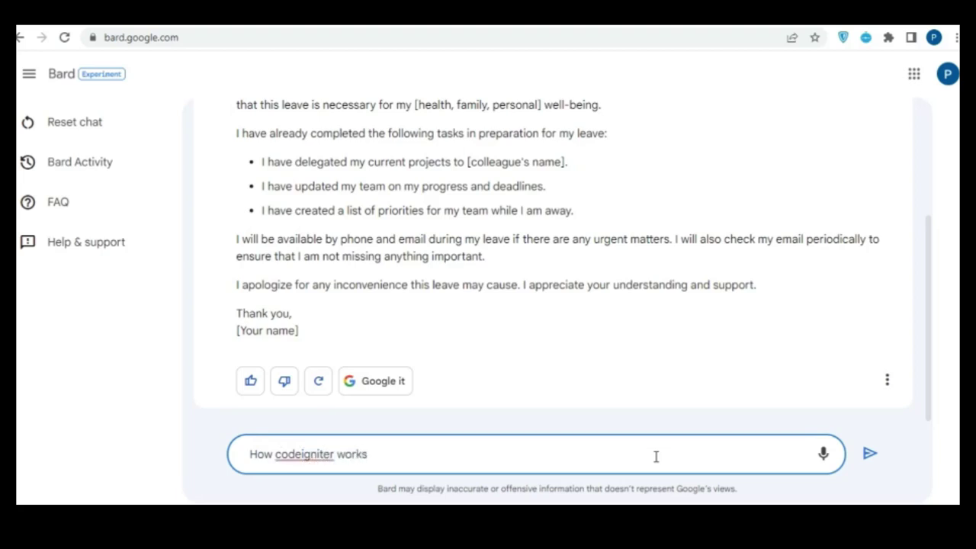
pyautogui.press('Return')
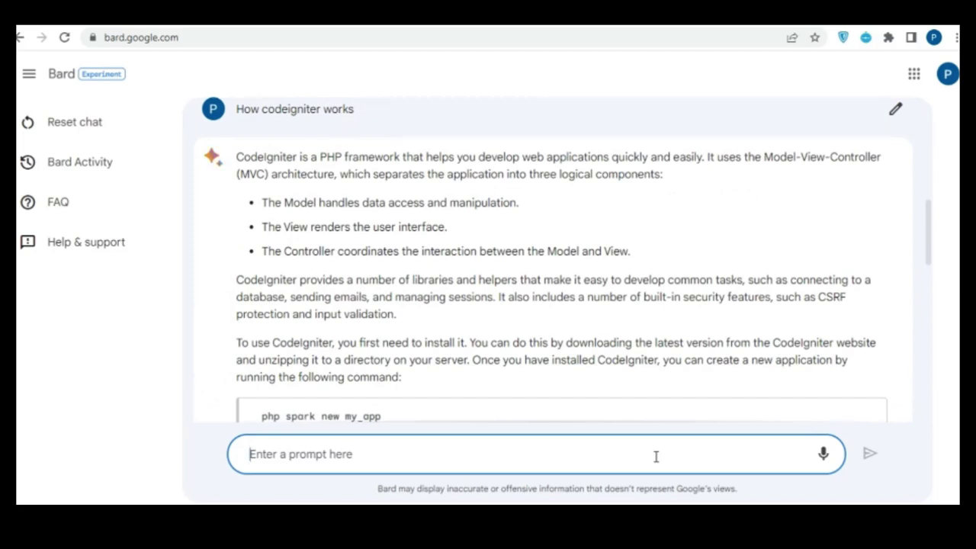
# Review the CodeIgniter explanation, covering the MVC overview, php spark command, index.php code, database and view code, and closing paragraph.
pyautogui.scroll(-2, 694, 352)
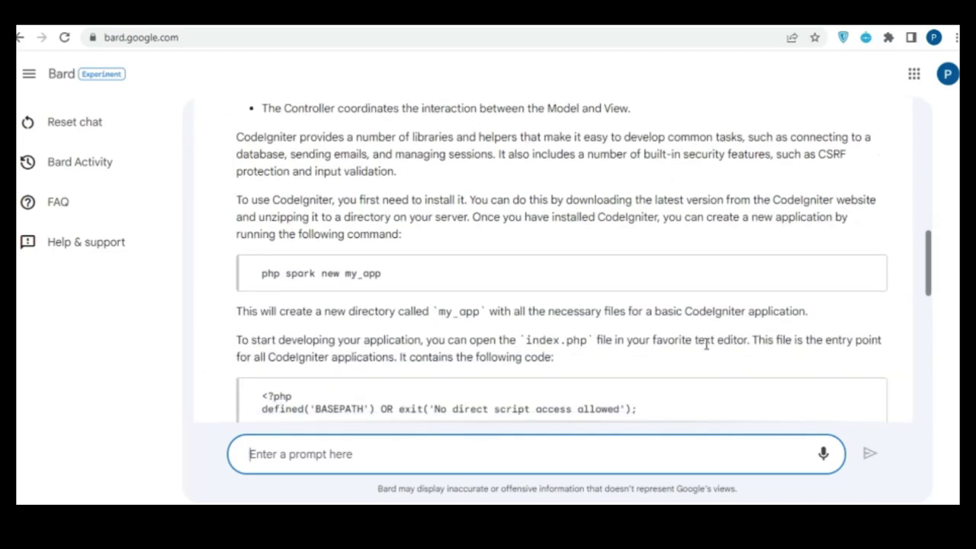
pyautogui.scroll(-2, 705, 344)
pyautogui.scroll(4, 705, 344)
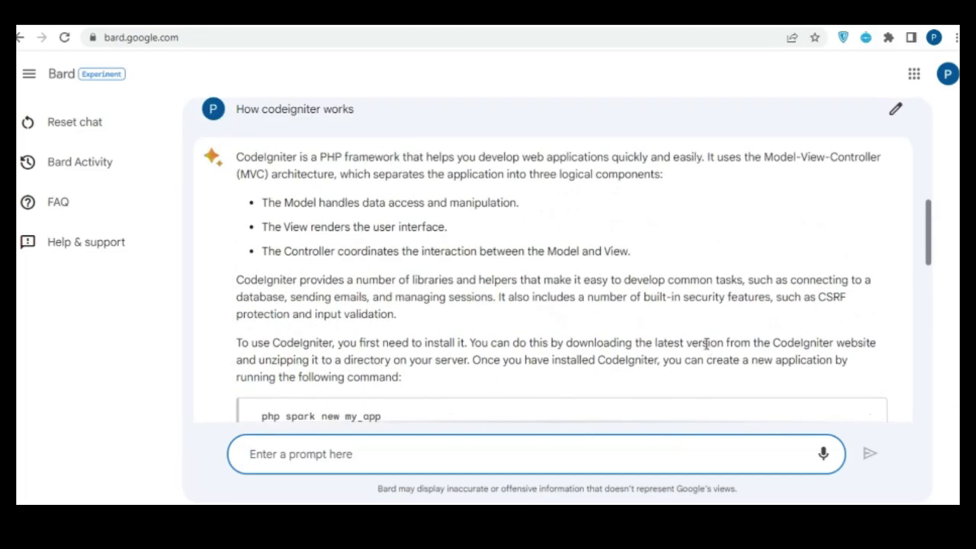
pyautogui.scroll(-5, 705, 344)
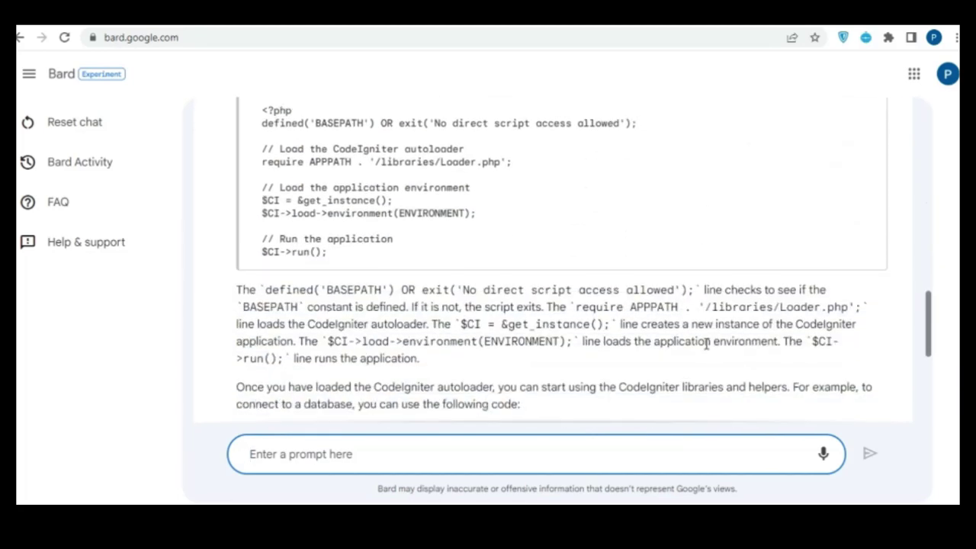
pyautogui.scroll(-4, 707, 344)
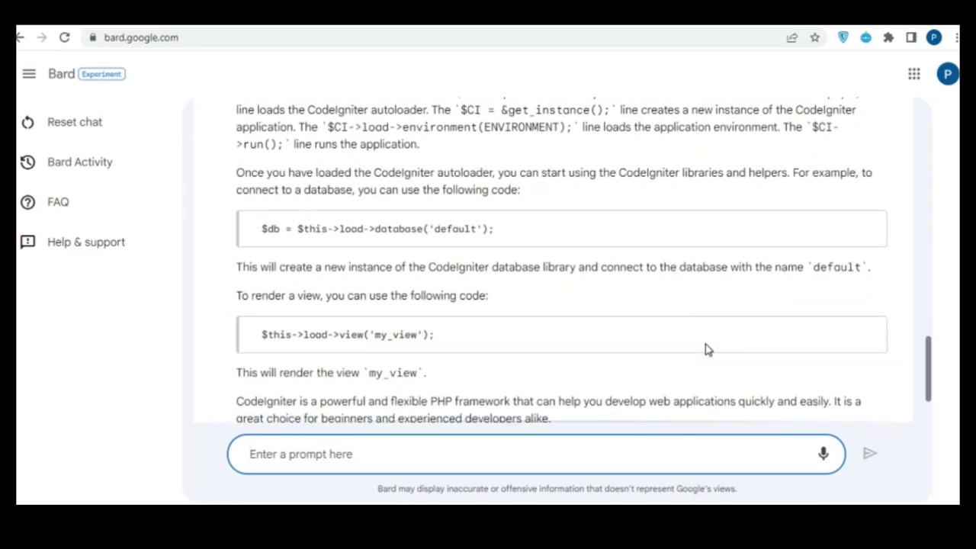
pyautogui.scroll(5, 705, 345)
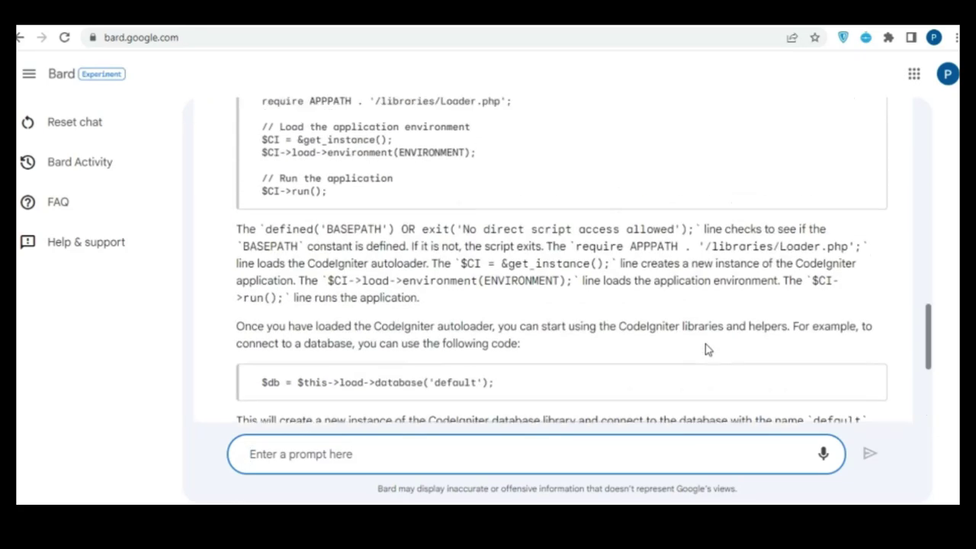
pyautogui.scroll(5, 706, 344)
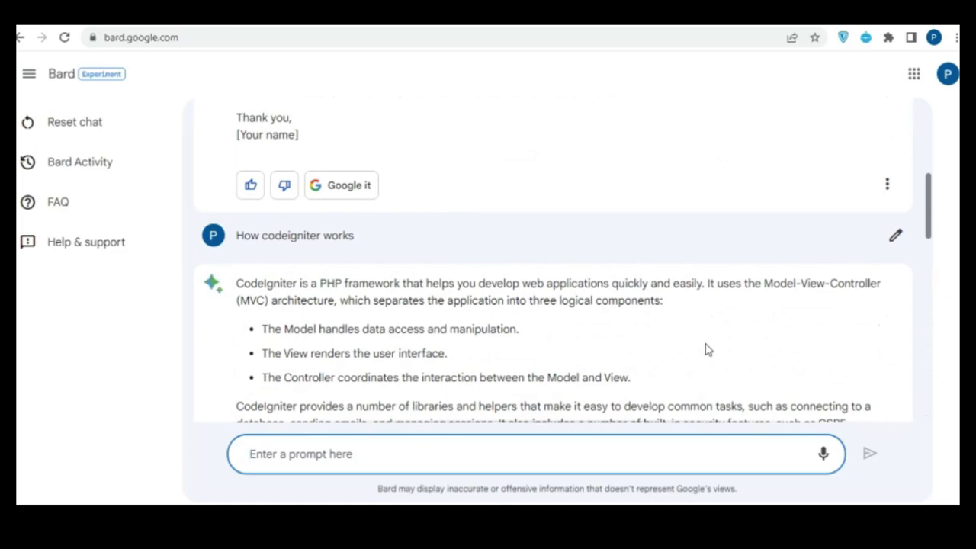
pyautogui.scroll(-2, 705, 344)
pyautogui.scroll(-9, 707, 348)
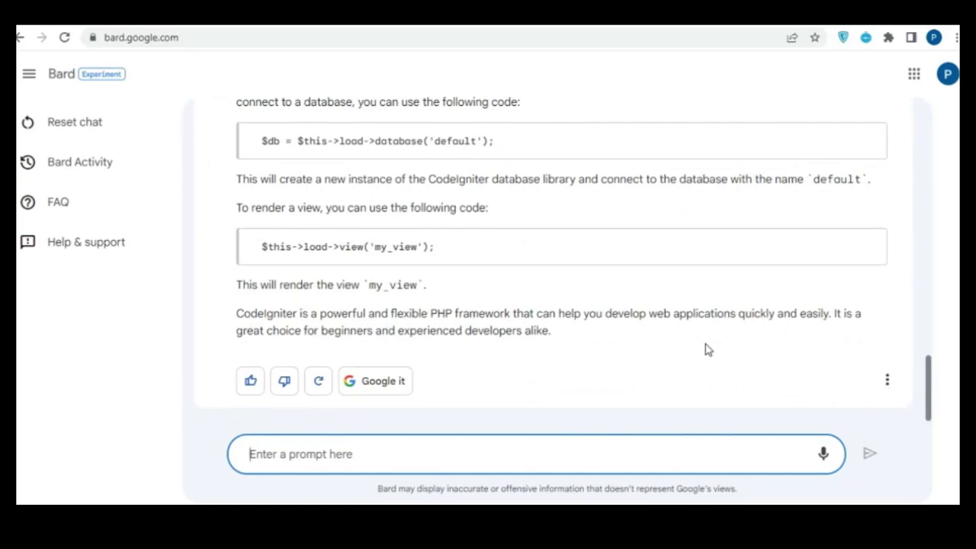
# Ask "today trending topic on google" as the follow-up prompt to the CodeIgniter answer.
pyautogui.write('to')
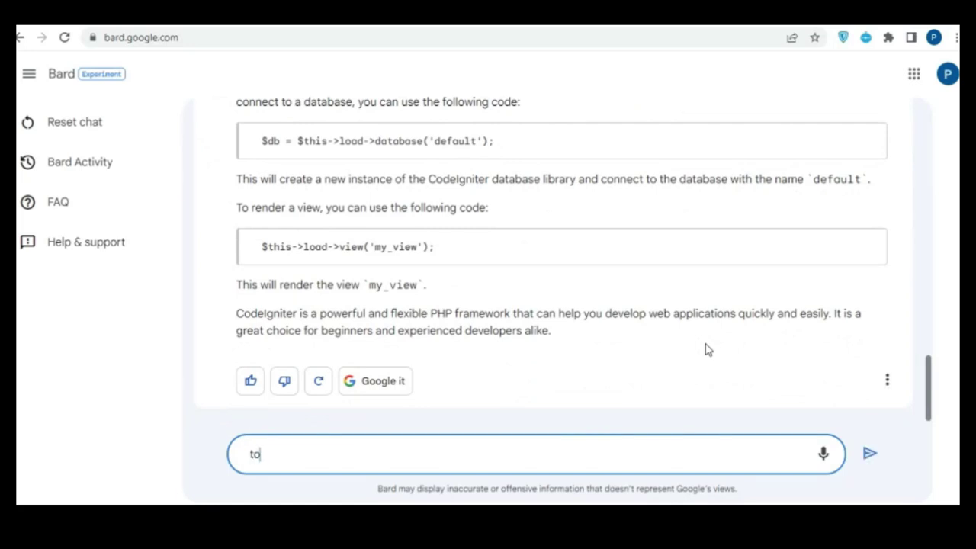
pyautogui.write('day trending t')
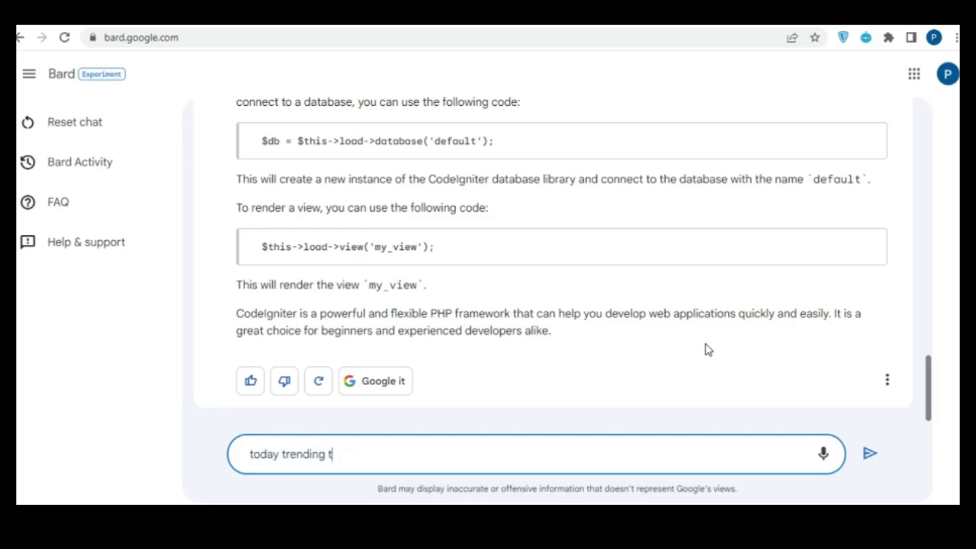
pyautogui.write('opinc')
pyautogui.press('BackSpace')
pyautogui.write('c on google')
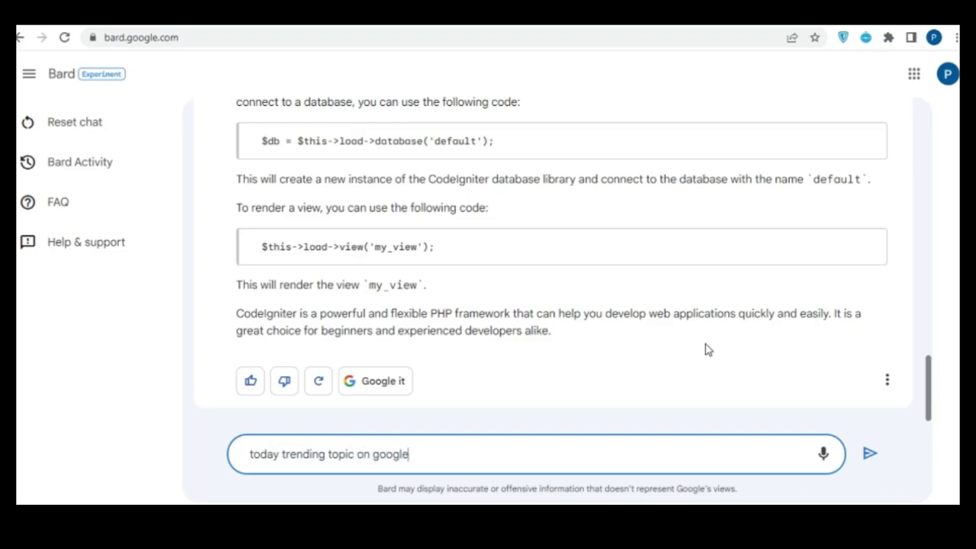
pyautogui.press('Return')
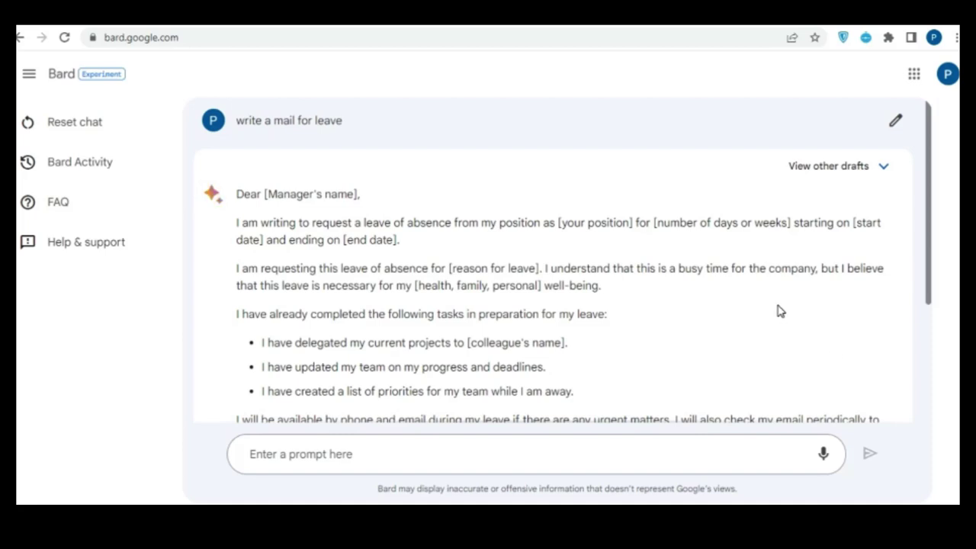
# Read through the generated leave mail to its sign-off, and submit the follow-up prompt "How codeigniter works".
pyautogui.scroll(-3, 780, 311)
pyautogui.scroll(3, 779, 311)
pyautogui.scroll(-3, 779, 311)
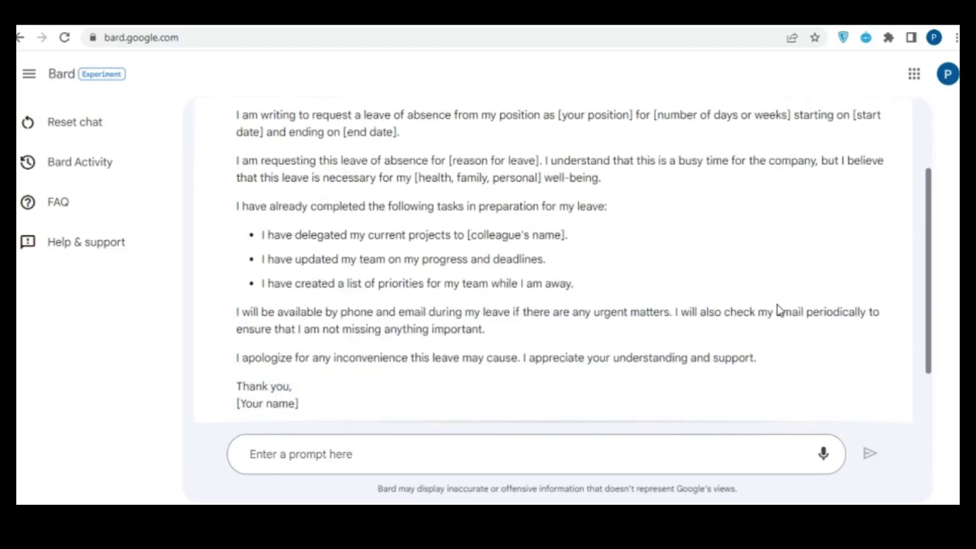
pyautogui.click(656, 456)
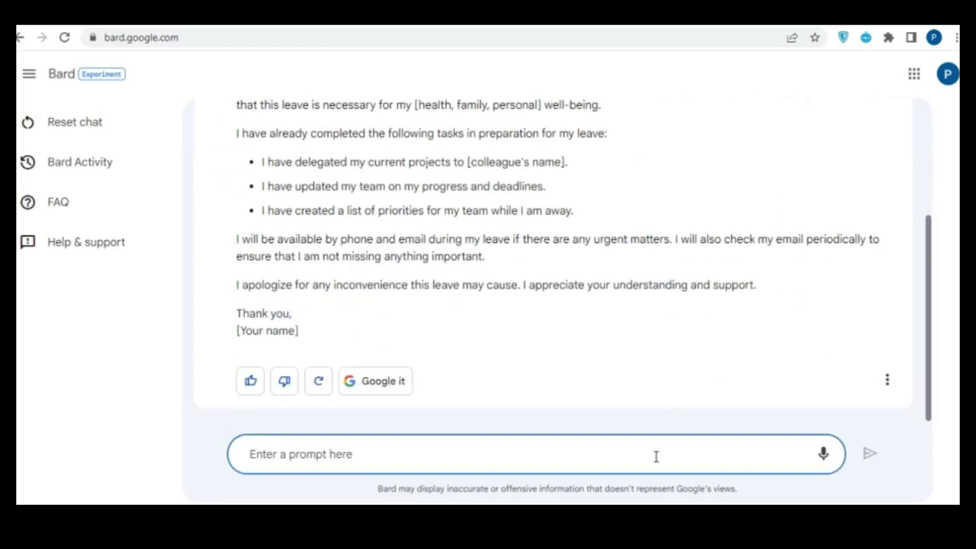
pyautogui.write('Ho')
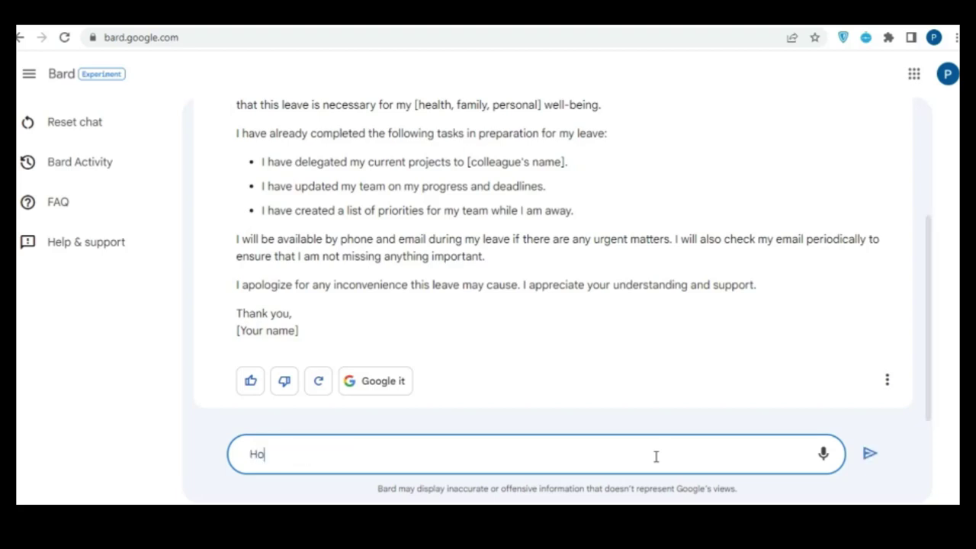
pyautogui.write('w codeigniter works')
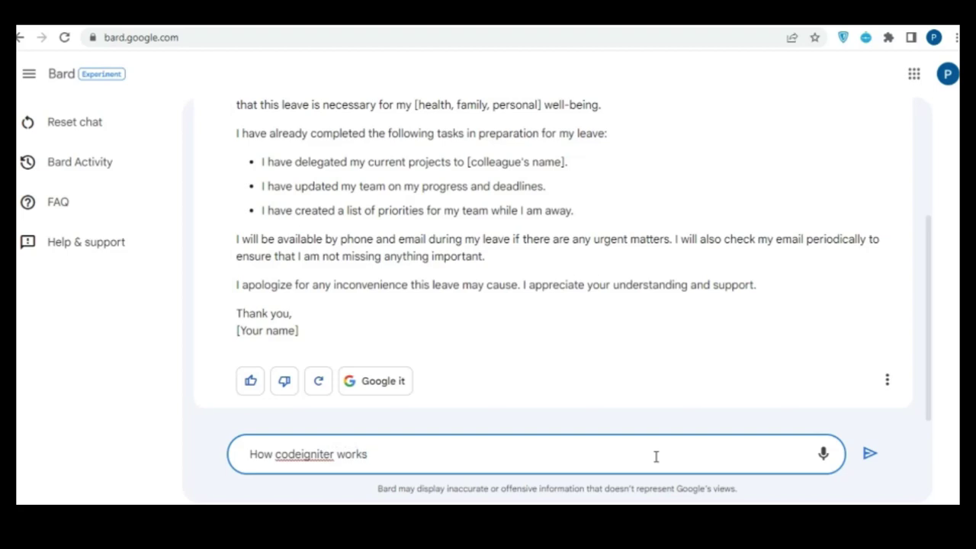
pyautogui.press('Return')
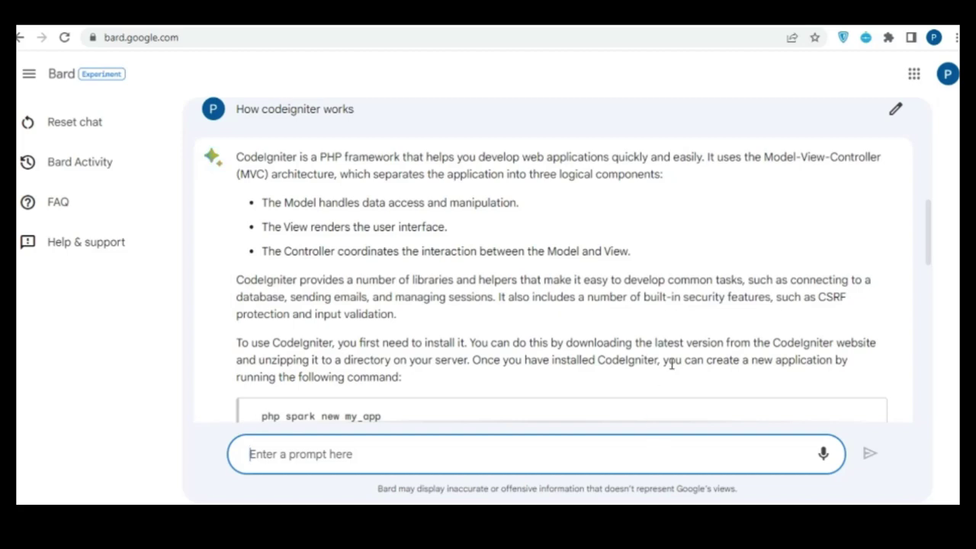
# Examine the CodeIgniter answer, from the MVC components and php spark command through the index.php code to the database and view examples.
pyautogui.scroll(-2, 706, 344)
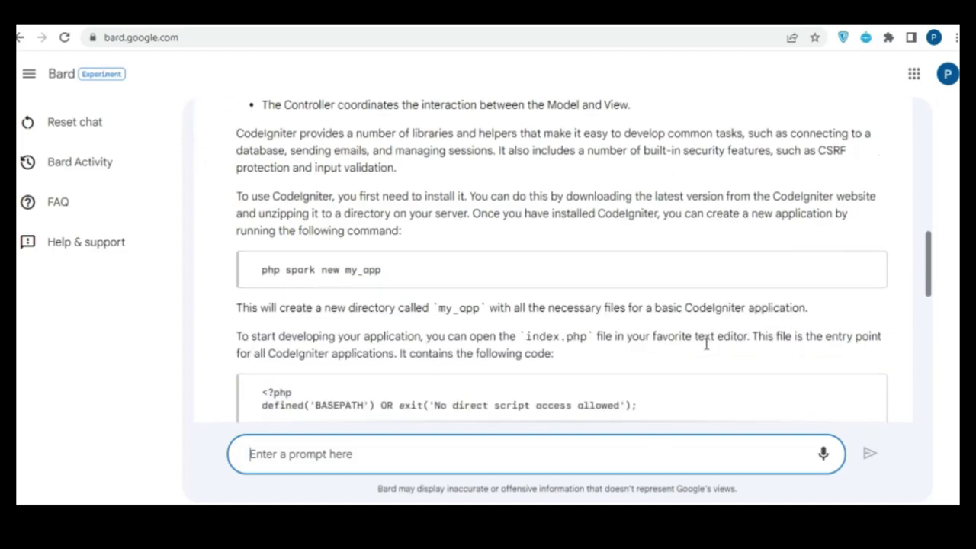
pyautogui.scroll(-1, 705, 347)
pyautogui.scroll(2, 705, 348)
pyautogui.scroll(1, 705, 347)
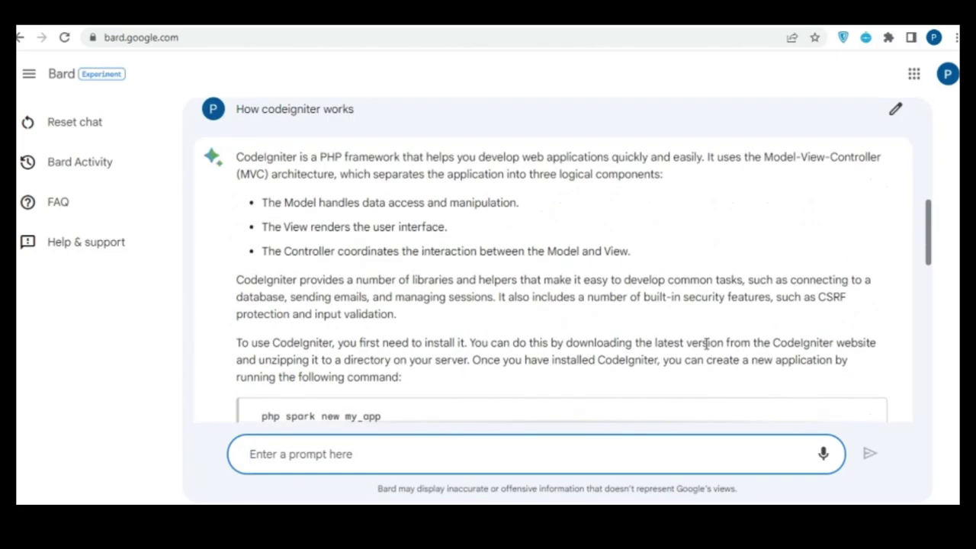
pyautogui.scroll(-4, 706, 344)
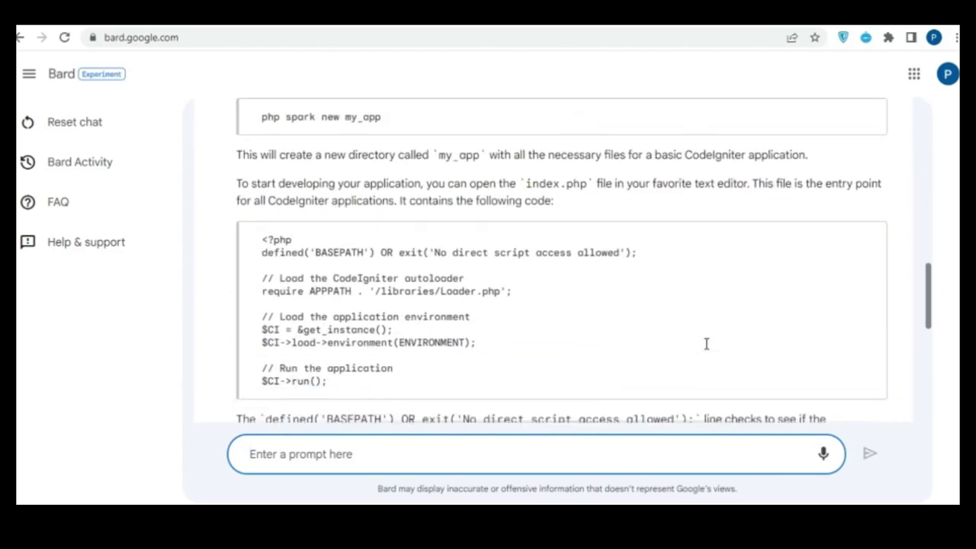
pyautogui.scroll(-2, 706, 343)
pyautogui.scroll(-3, 708, 344)
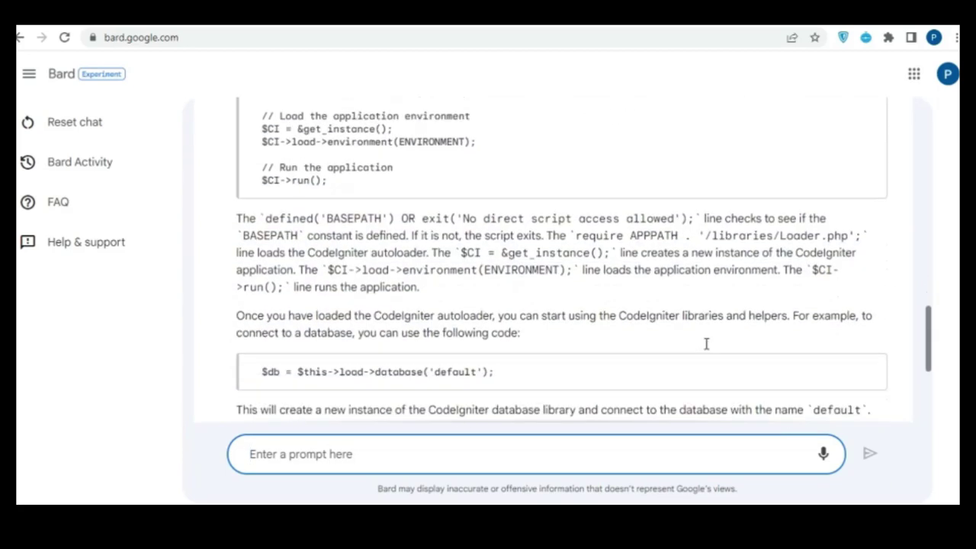
pyautogui.scroll(-1, 706, 349)
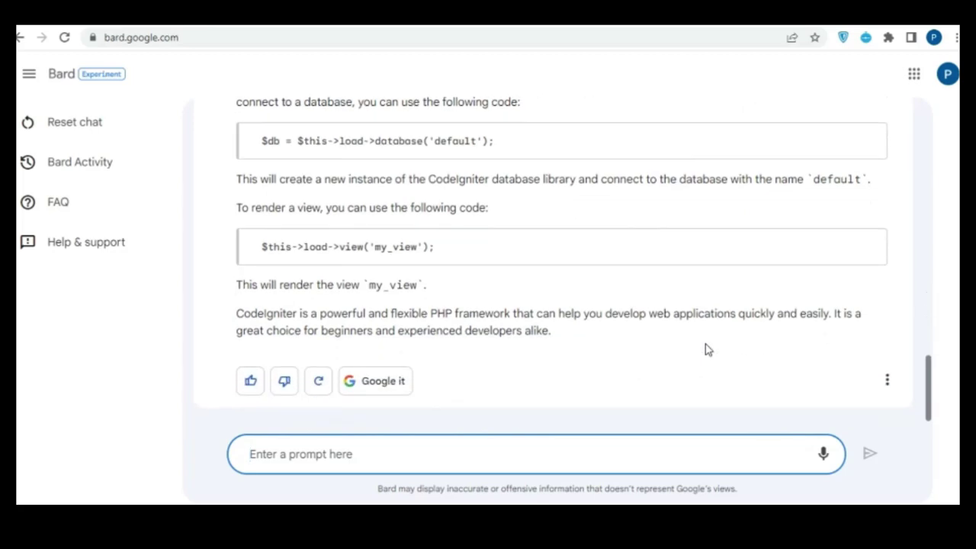
pyautogui.scroll(6, 705, 350)
pyautogui.scroll(6, 705, 349)
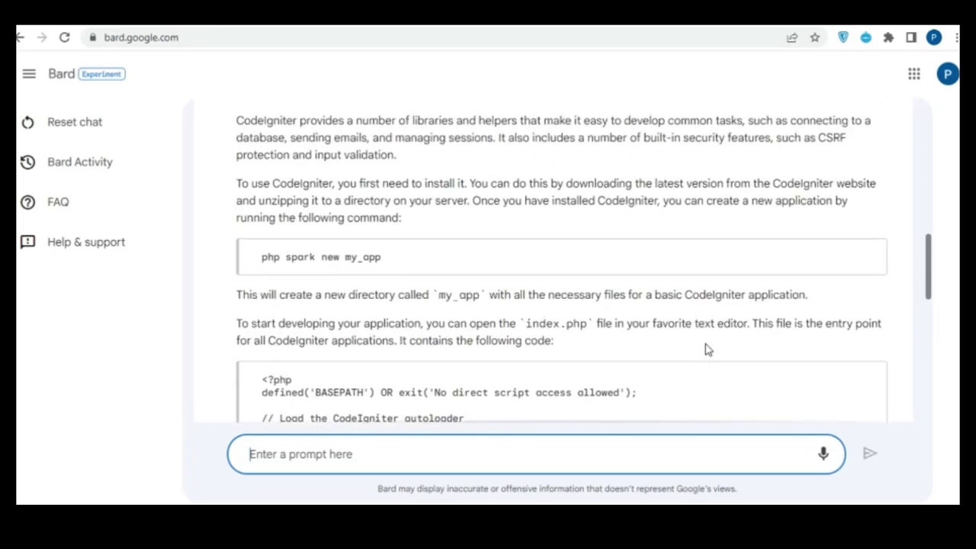
pyautogui.scroll(-1, 706, 349)
pyautogui.scroll(-10, 706, 347)
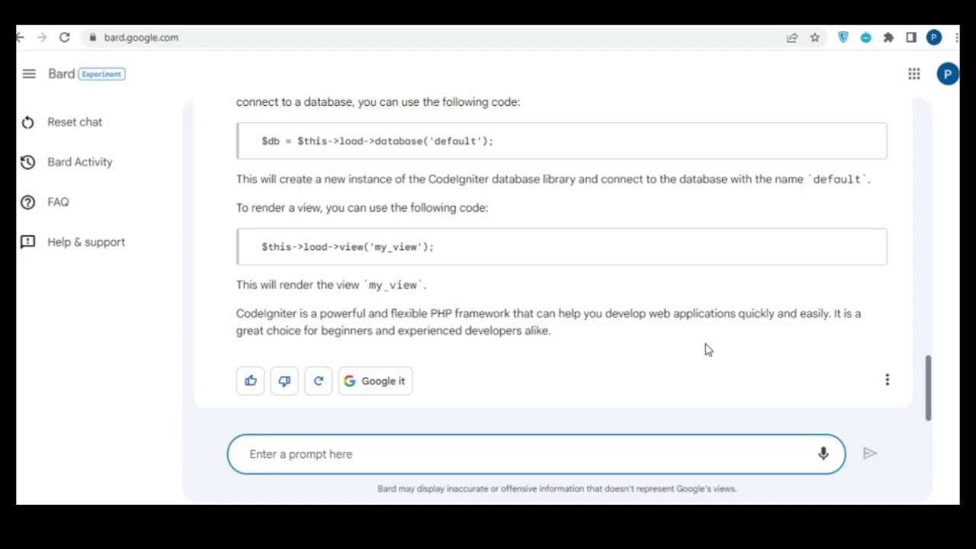
# Submit the prompt "today trending topic on google" in the chat below the CodeIgniter answer.
pyautogui.write('toda')
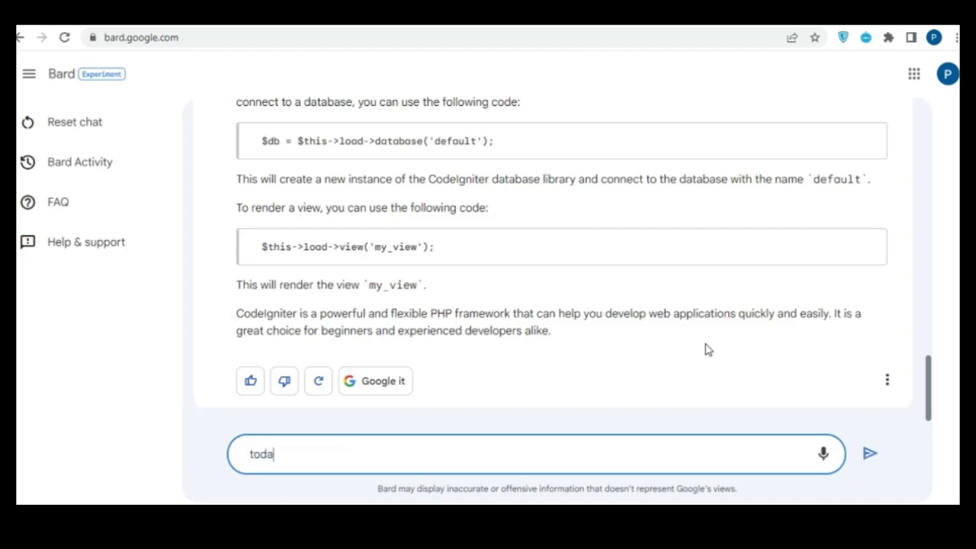
pyautogui.write('y trending topinc')
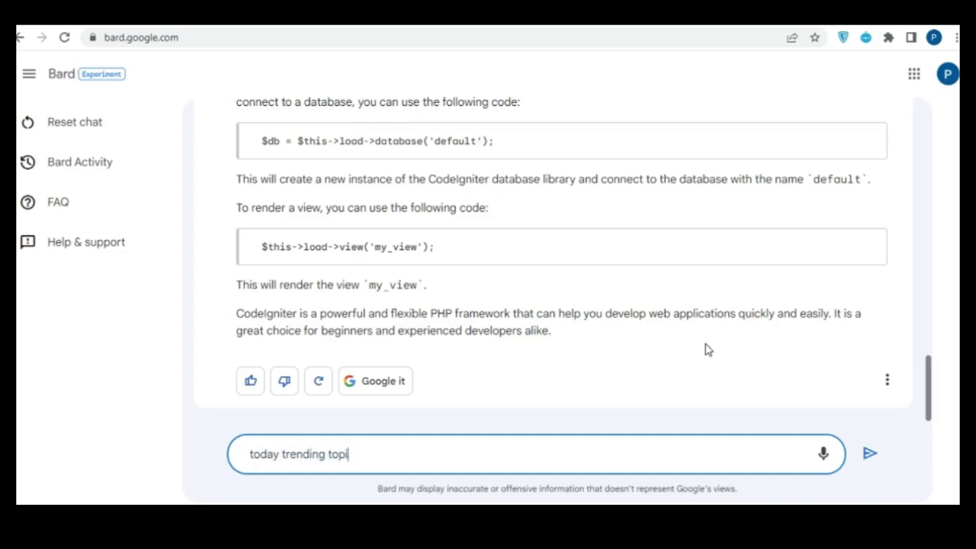
pyautogui.write('c on google')
pyautogui.press('Return')
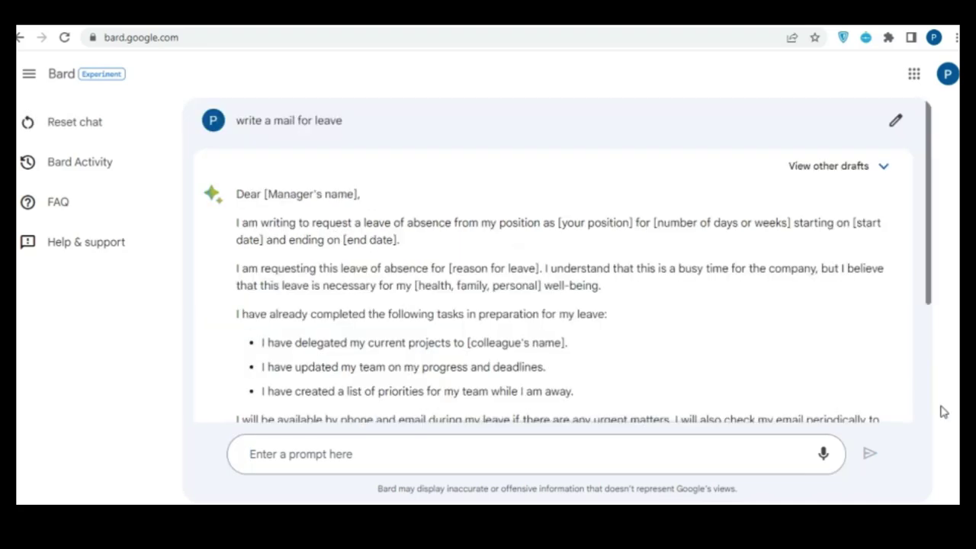
# Look over the leave mail from greeting to sign-off, and ask "How codeigniter works" in the same chat.
pyautogui.scroll(-3, 780, 310)
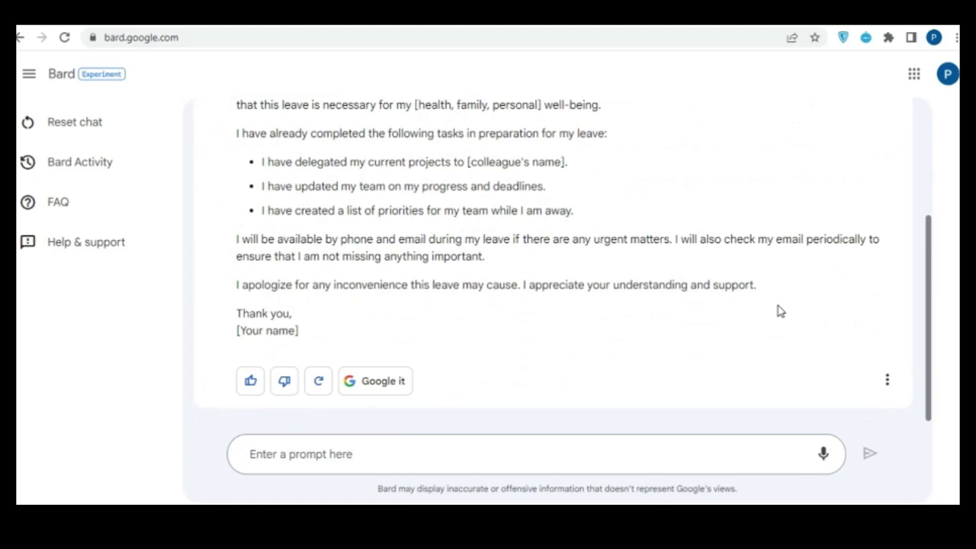
pyautogui.scroll(3, 779, 311)
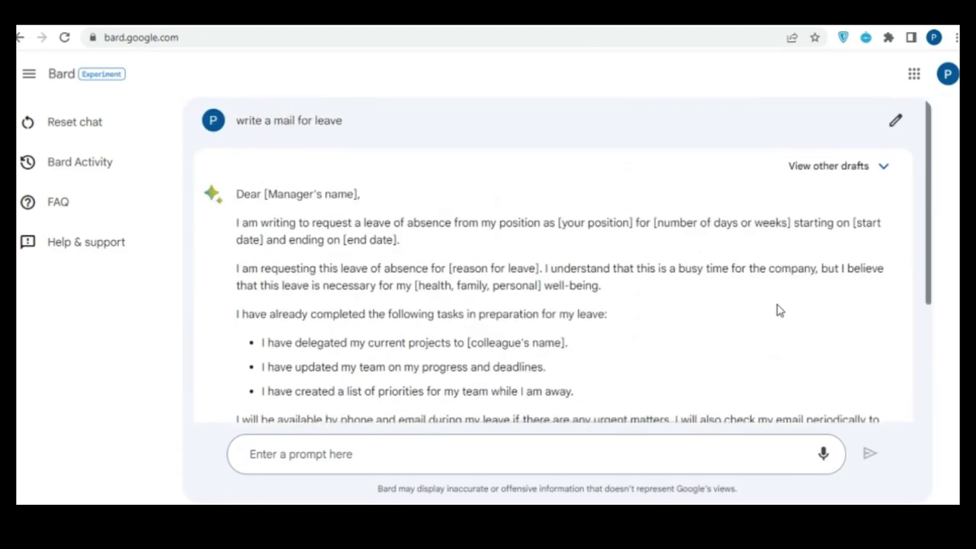
pyautogui.scroll(-3, 780, 310)
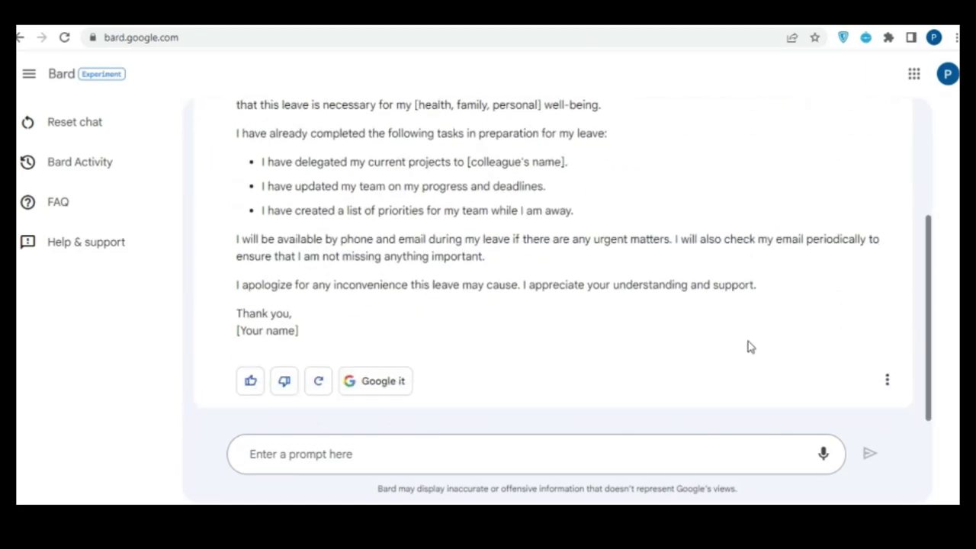
pyautogui.click(656, 456)
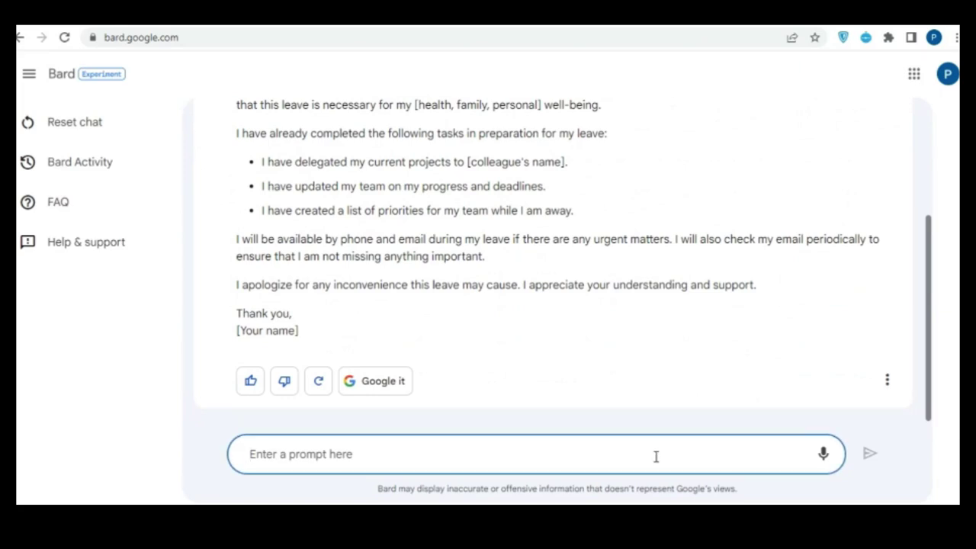
pyautogui.write('How ')
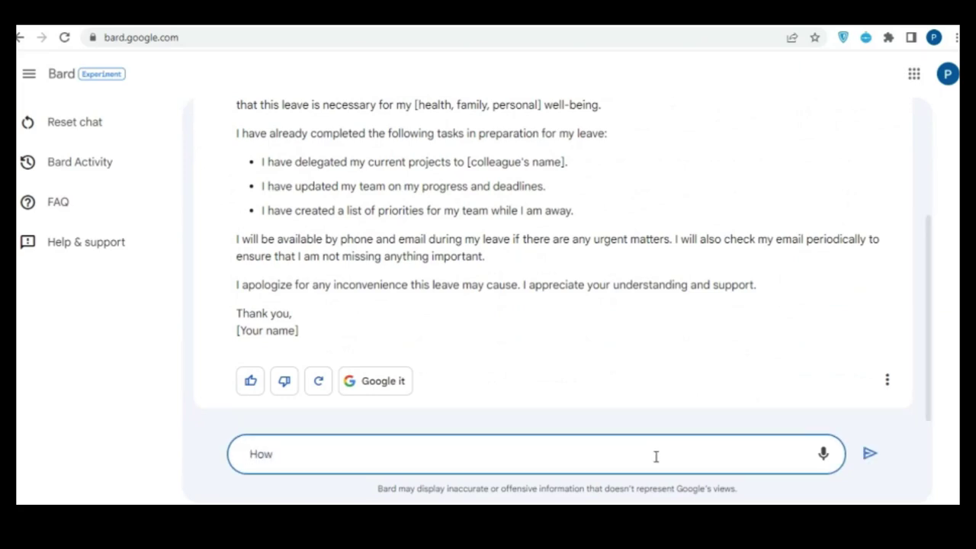
pyautogui.write('codeigniter works')
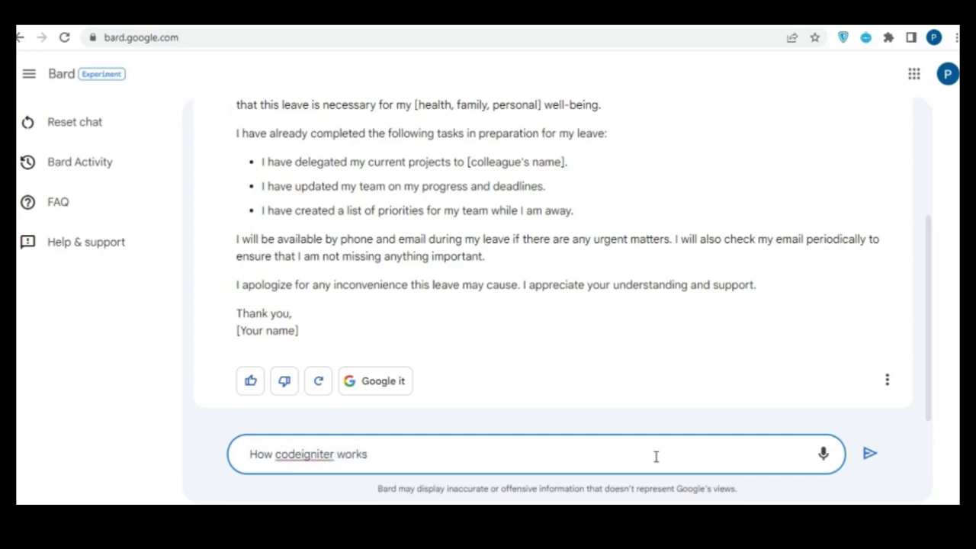
pyautogui.press('Return')
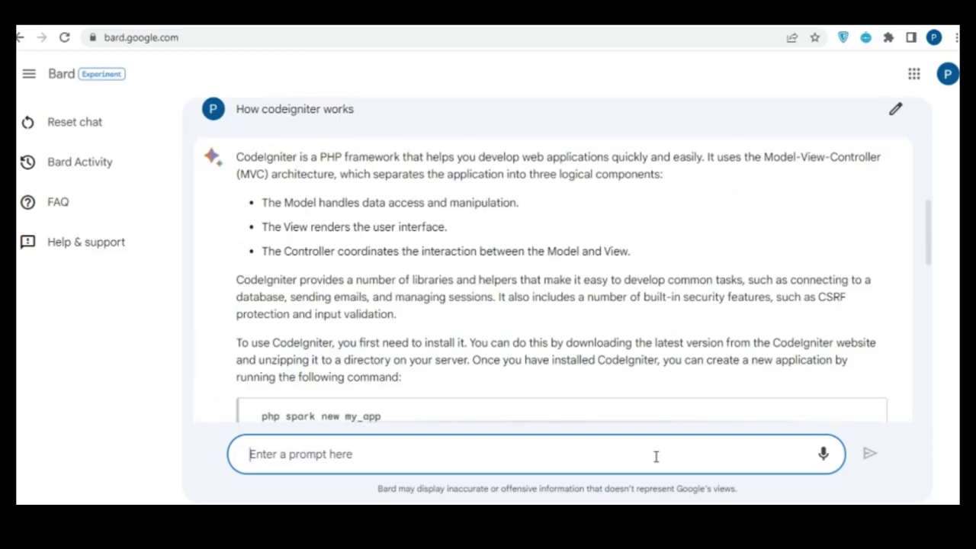
# Review the CodeIgniter explanation, covering the MVC overview, installation command, index.php code and its line notes, database and view code, and closing paragraph.
pyautogui.scroll(-2, 706, 344)
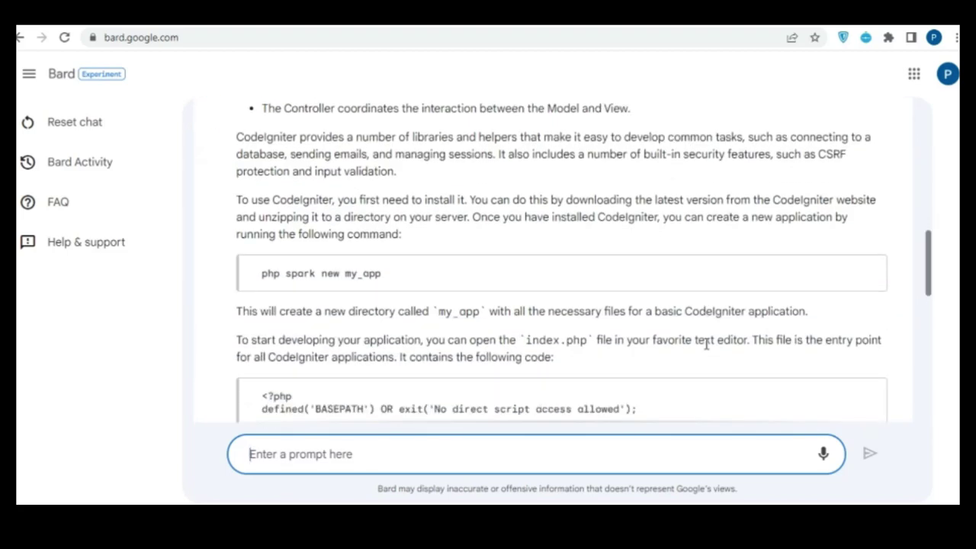
pyautogui.scroll(-1, 706, 344)
pyautogui.scroll(3, 707, 344)
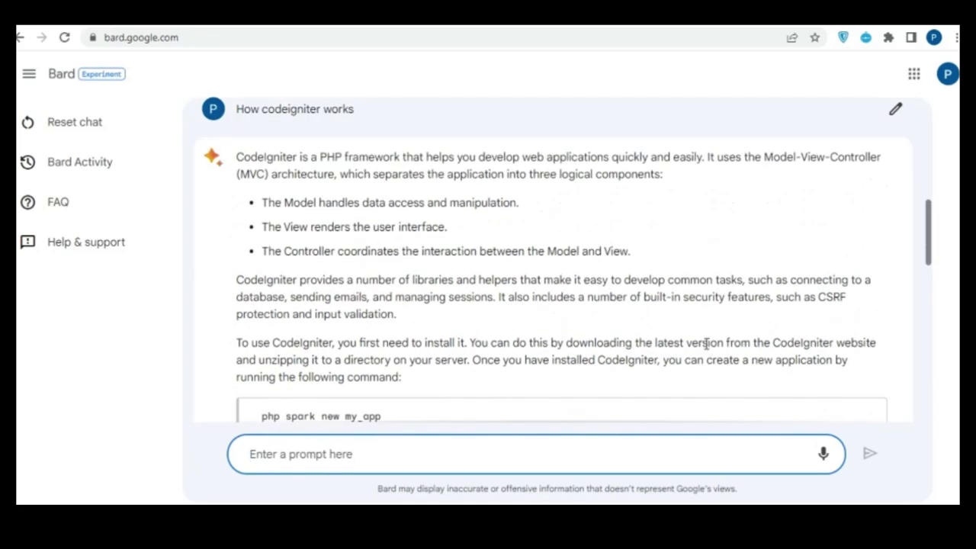
pyautogui.scroll(-6, 706, 344)
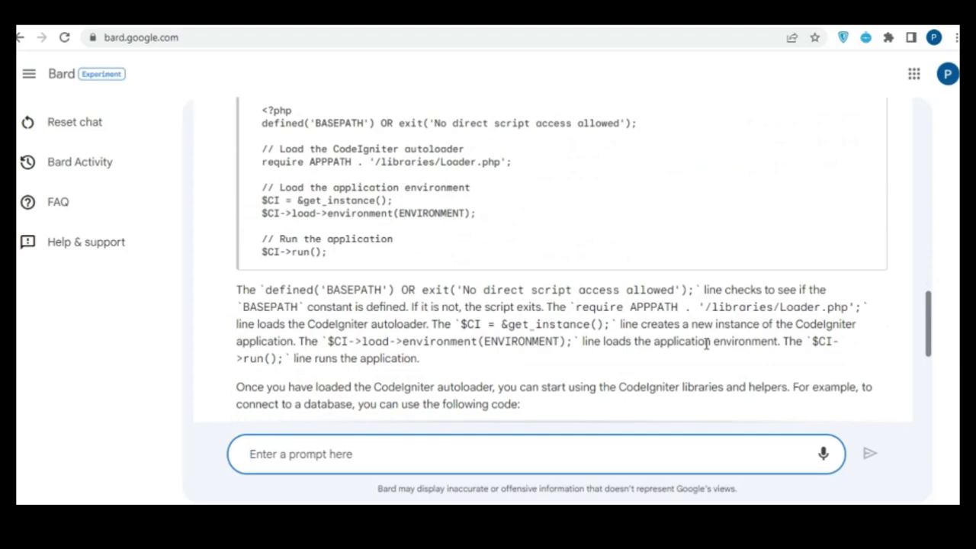
pyautogui.scroll(-3, 706, 344)
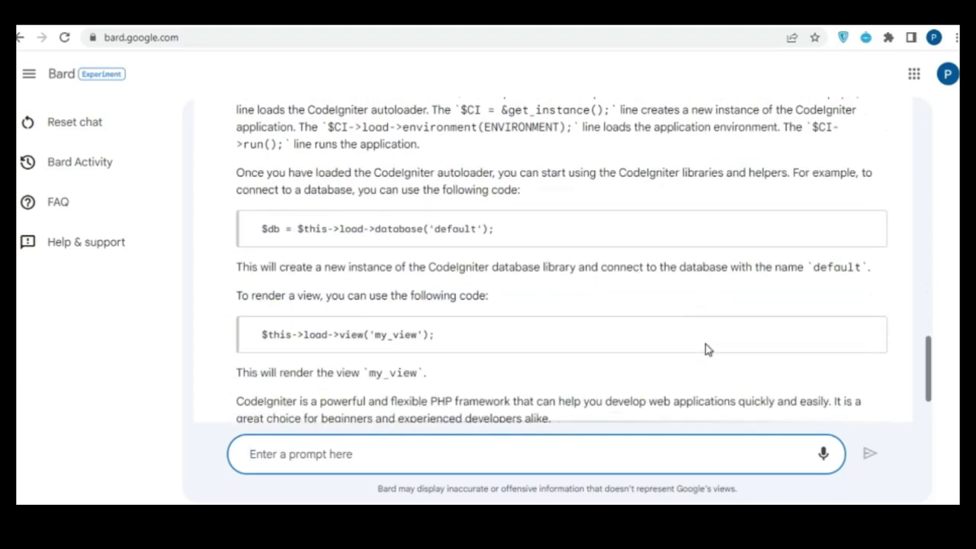
pyautogui.scroll(-1, 706, 345)
pyautogui.scroll(7, 706, 345)
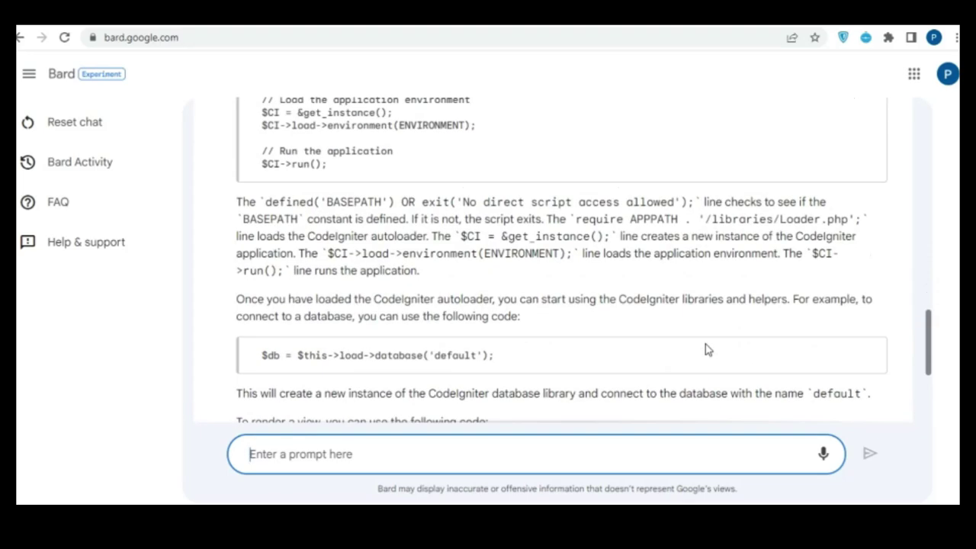
pyautogui.scroll(8, 706, 345)
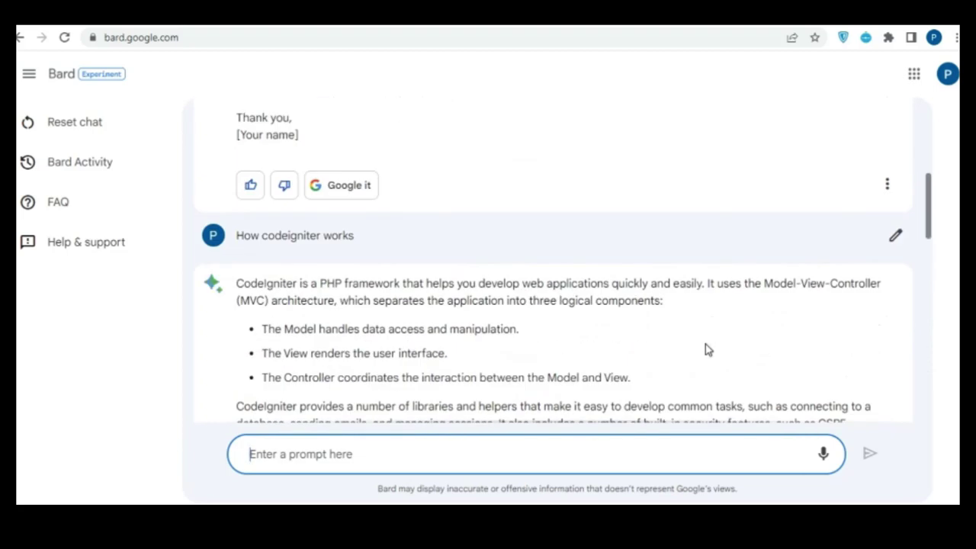
pyautogui.scroll(-12, 706, 349)
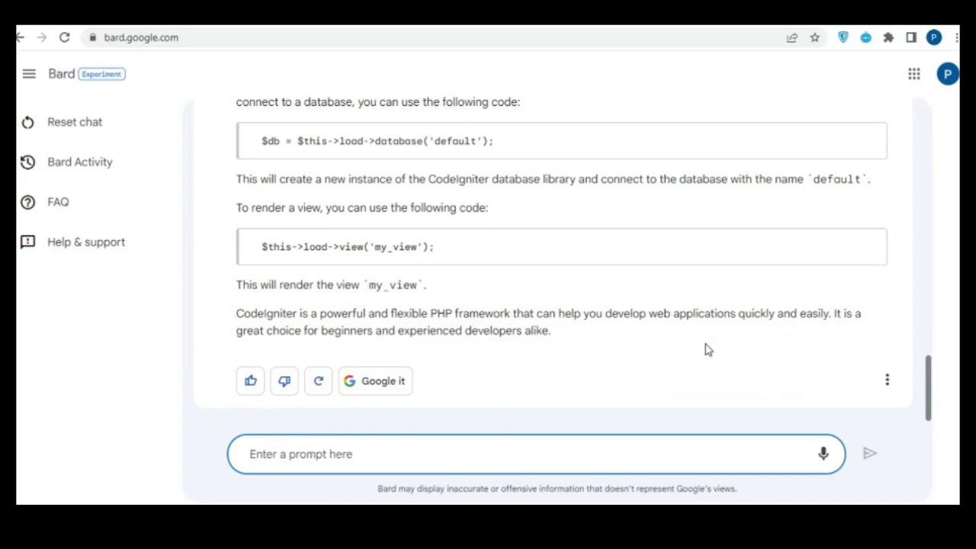
# Ask Bard for "today trending topic on google" as a follow-up to the CodeIgniter explanation.
pyautogui.write('today')
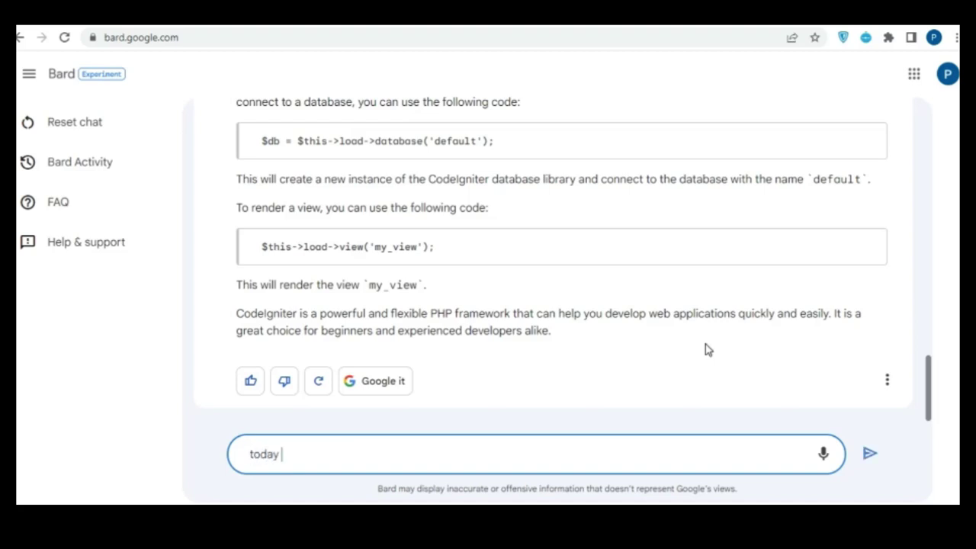
pyautogui.write(' trending topin')
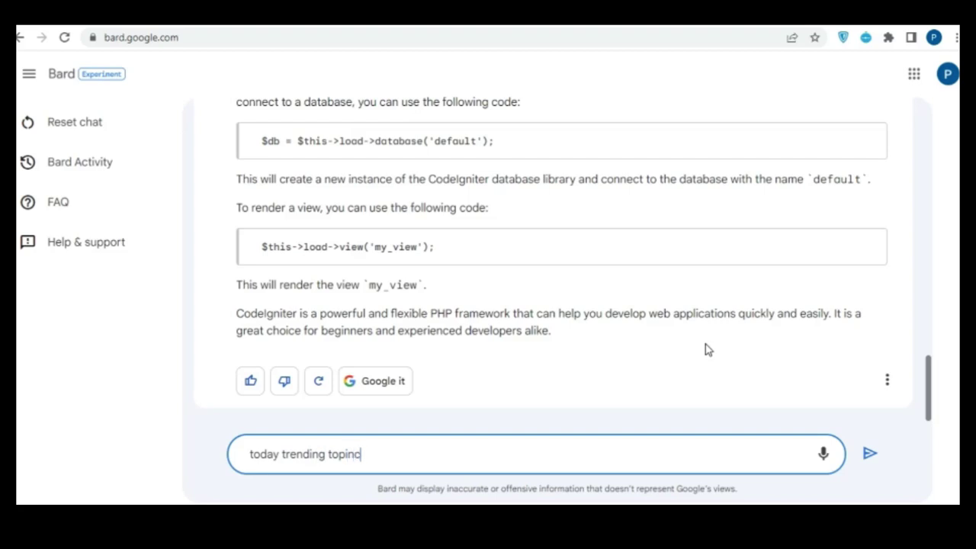
pyautogui.write('c on google')
pyautogui.press('Return')
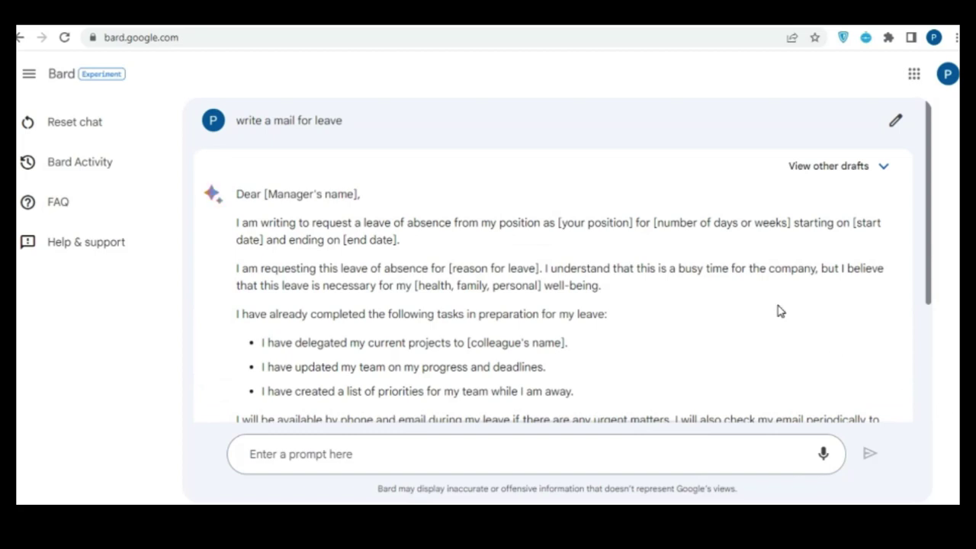
# Read through the generated leave mail down to its sign-off, and submit the follow-up prompt "How codeigniter works".
pyautogui.scroll(-2, 779, 311)
pyautogui.scroll(-1, 780, 312)
pyautogui.scroll(3, 779, 311)
pyautogui.scroll(-3, 780, 311)
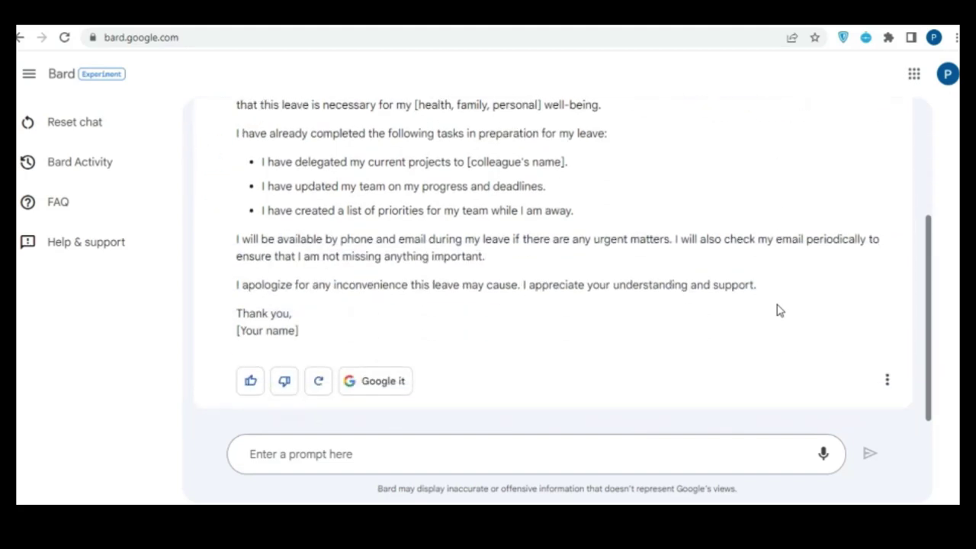
pyautogui.click(656, 456)
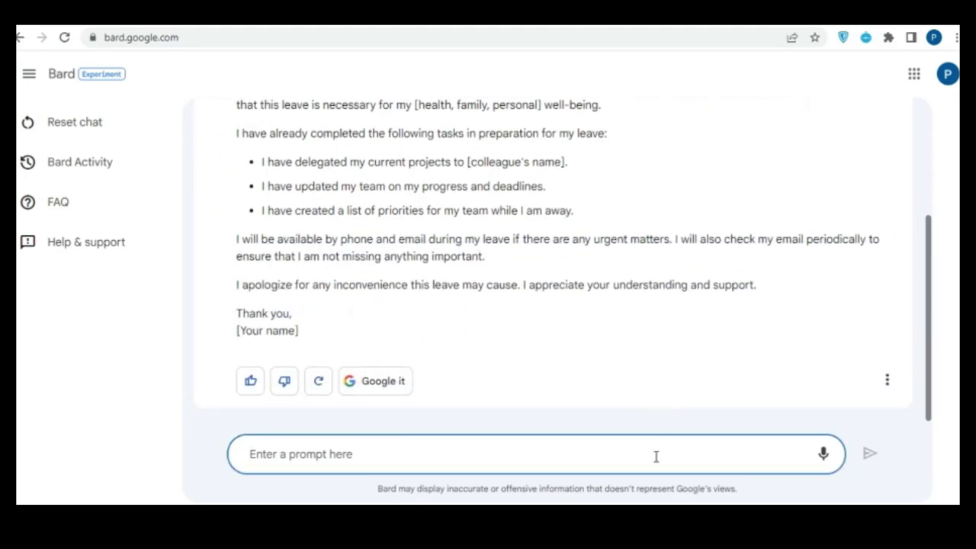
pyautogui.write('Ho')
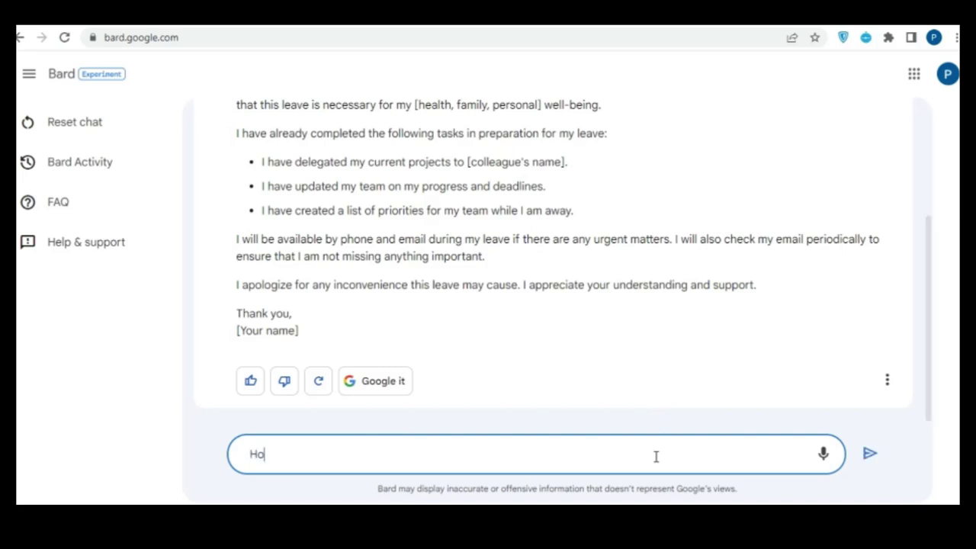
pyautogui.write('w codeigniter works')
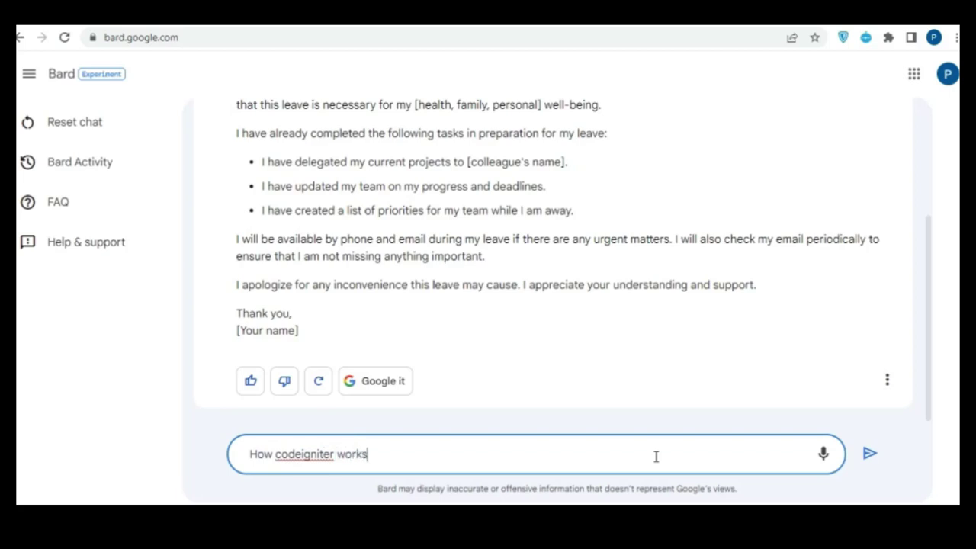
pyautogui.press('Return')
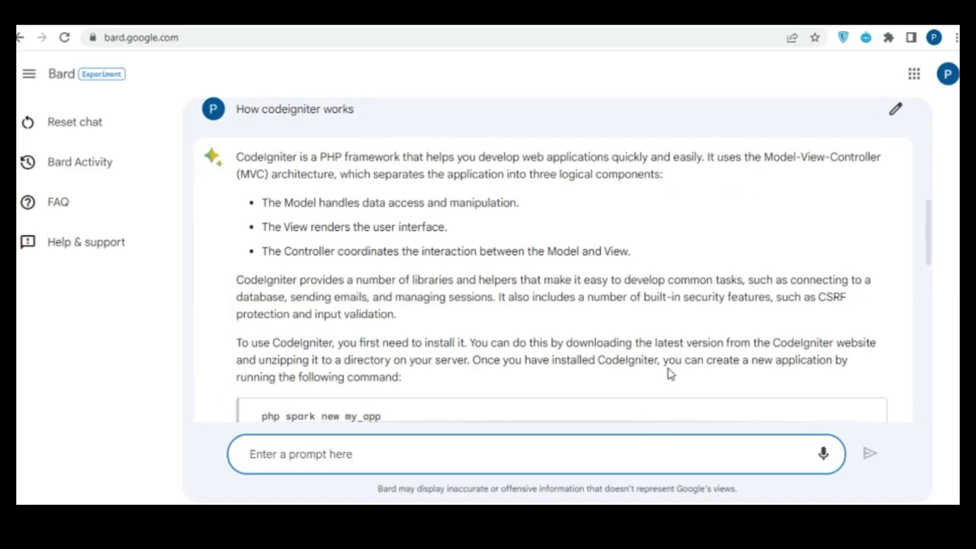
# Examine the CodeIgniter answer, from the MVC components and php spark command through the index.php code to the database and view examples.
pyautogui.scroll(-2, 668, 373)
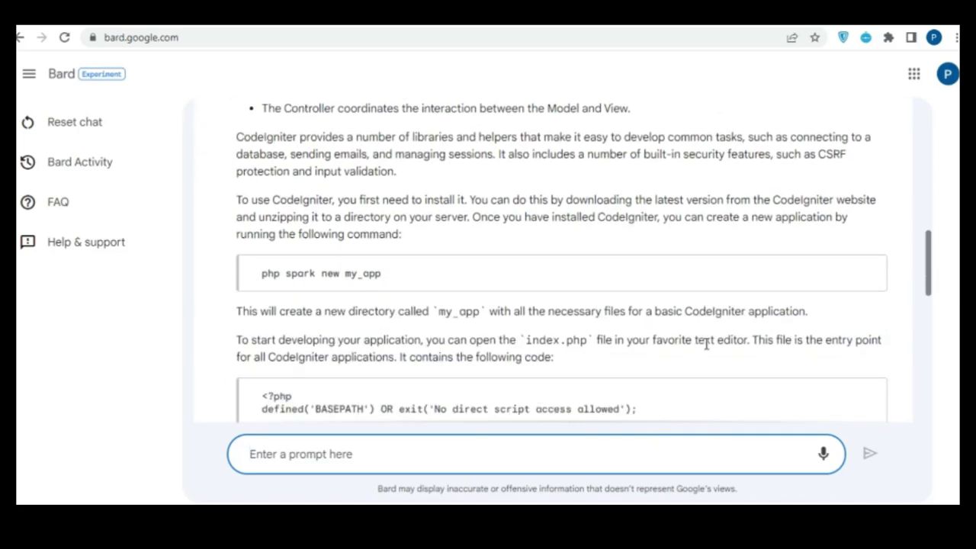
pyautogui.scroll(-1, 705, 344)
pyautogui.scroll(3, 707, 345)
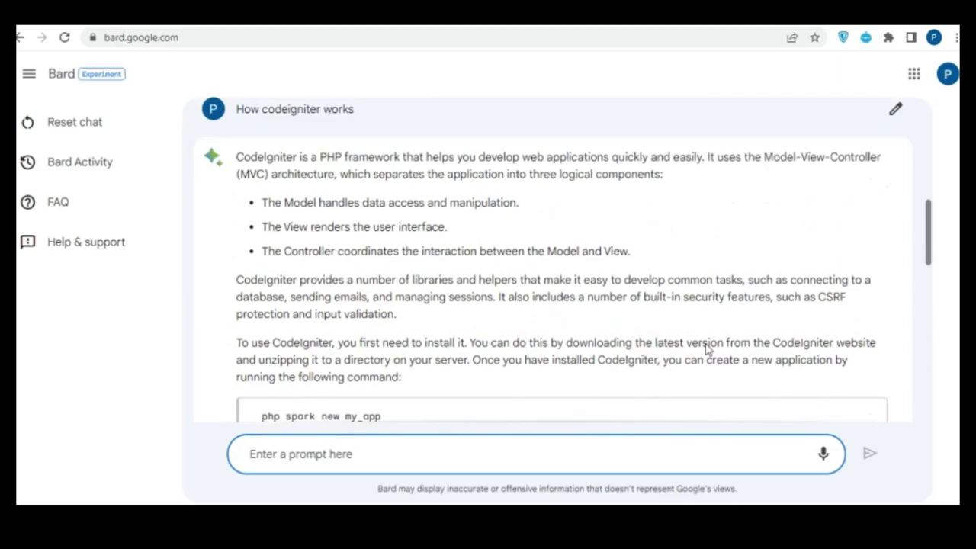
pyautogui.scroll(-6, 707, 344)
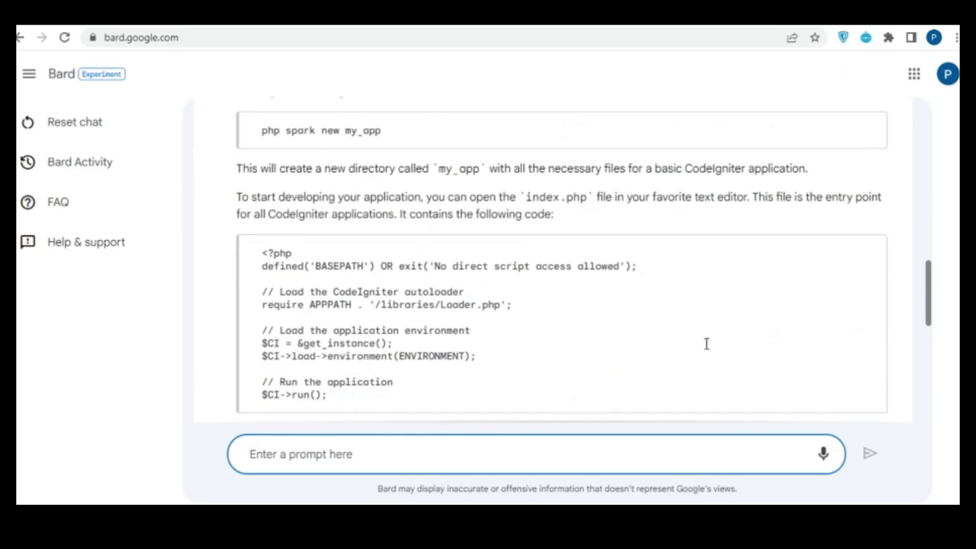
pyautogui.scroll(-3, 706, 344)
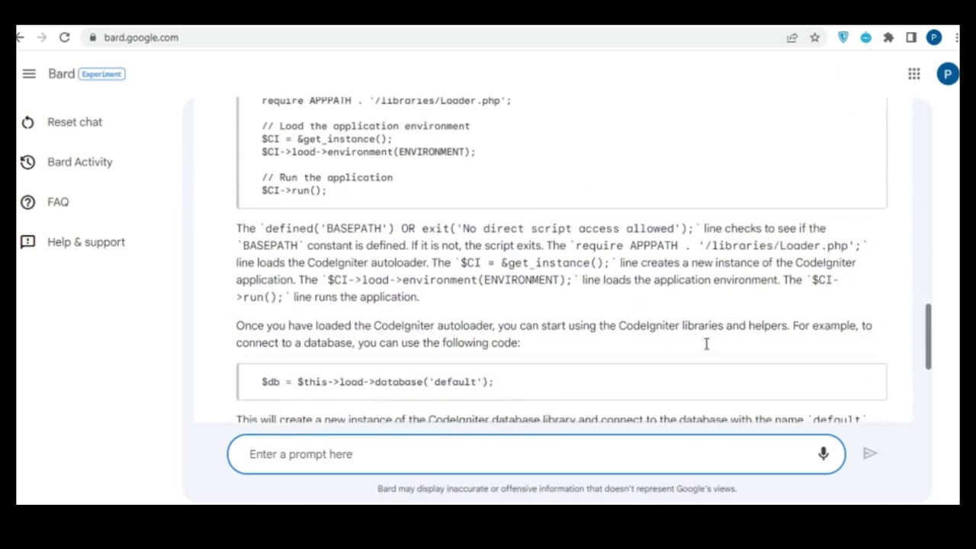
pyautogui.scroll(-1, 706, 344)
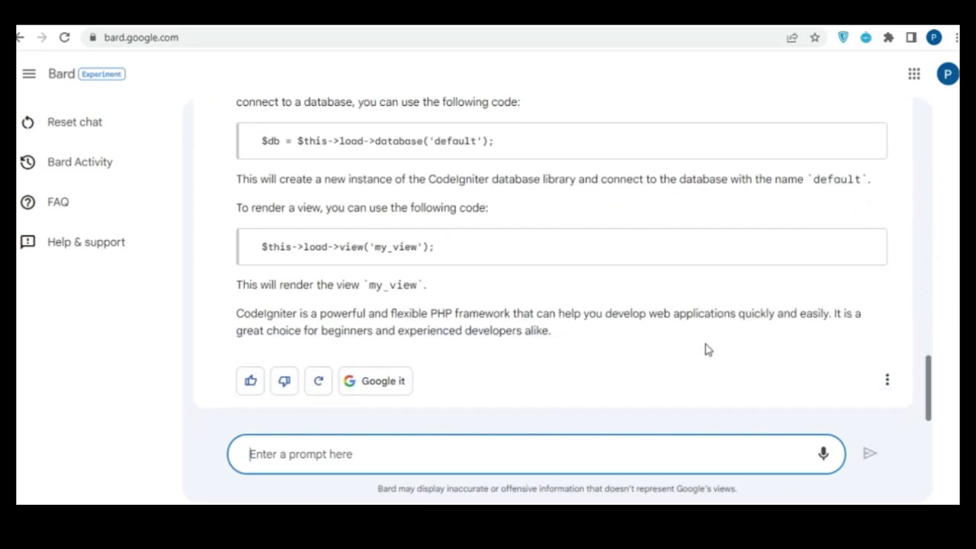
pyautogui.scroll(9, 705, 344)
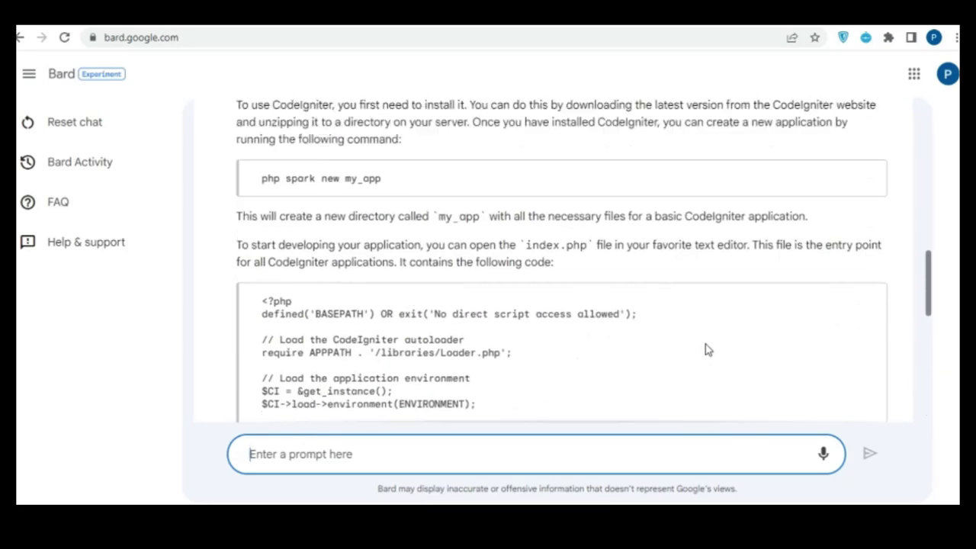
pyautogui.scroll(4, 705, 344)
pyautogui.scroll(-8, 706, 344)
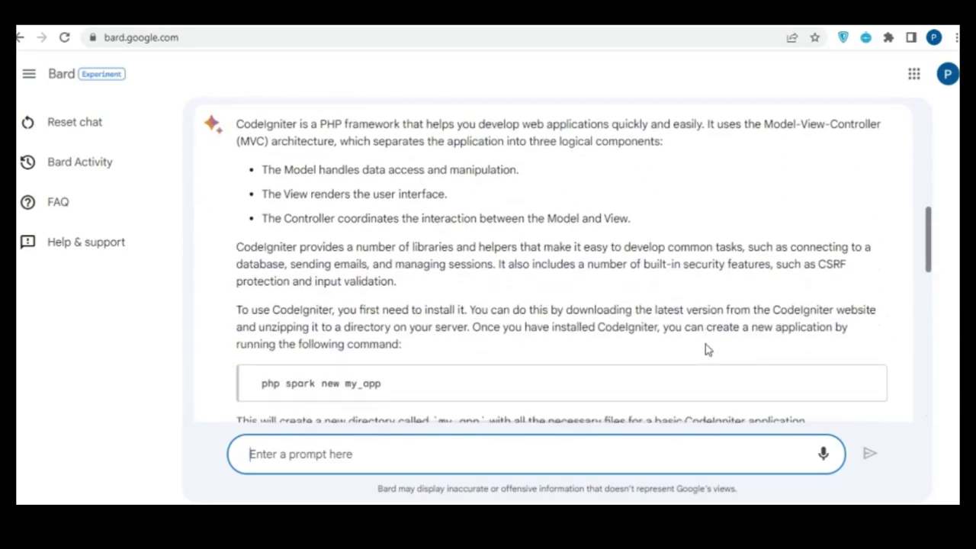
pyautogui.scroll(-3, 705, 349)
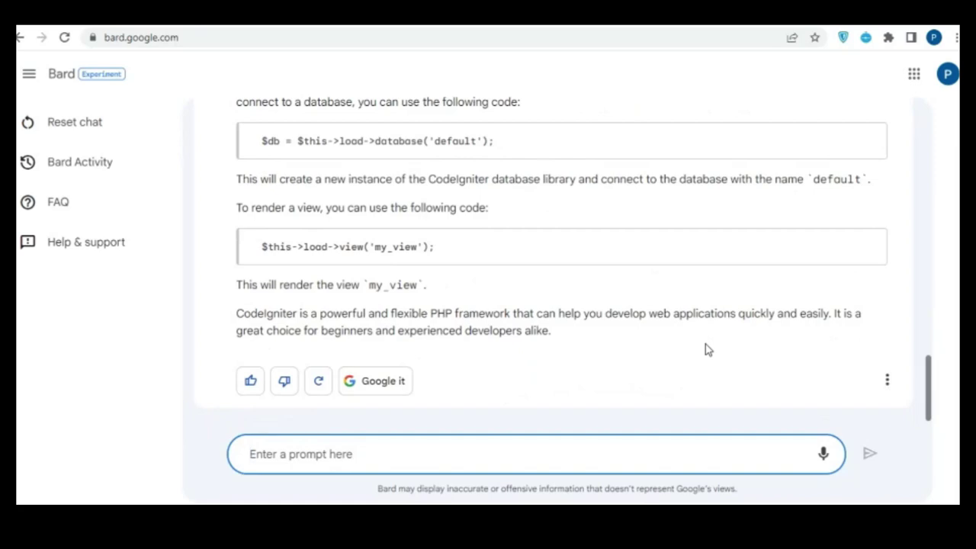
# Submit the prompt "today trending topic on google" in the chat below the CodeIgniter answer.
pyautogui.write('toda')
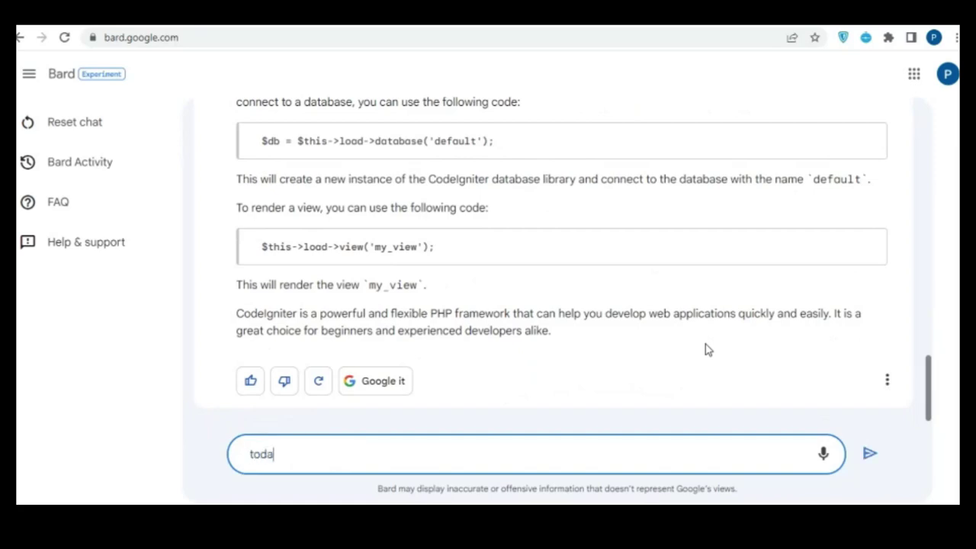
pyautogui.write('y trending topin')
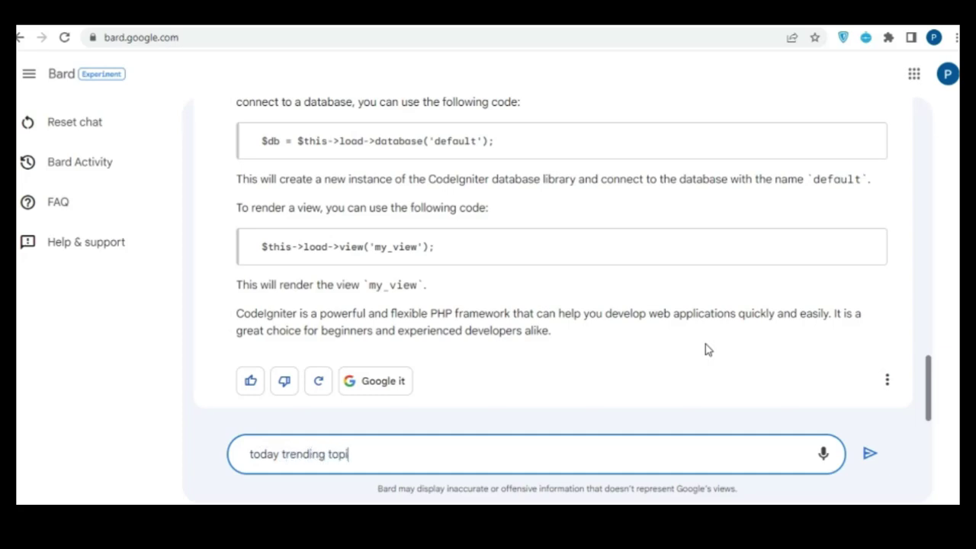
pyautogui.press('BackSpace')
pyautogui.press('BackSpace')
pyautogui.write('ic on google')
pyautogui.press('Return')
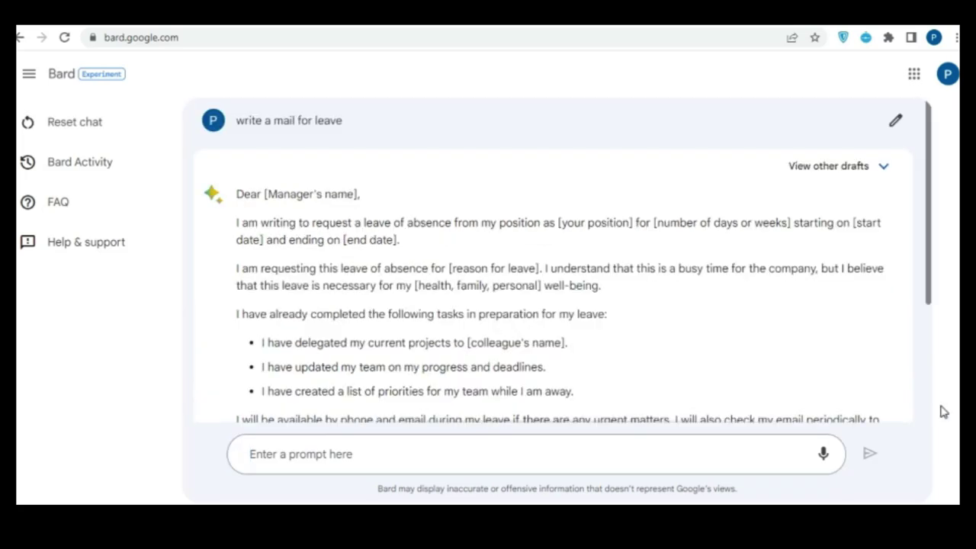
# Look over the leave mail from greeting to sign-off, and ask "How codeigniter works" in the same chat.
pyautogui.scroll(-3, 780, 310)
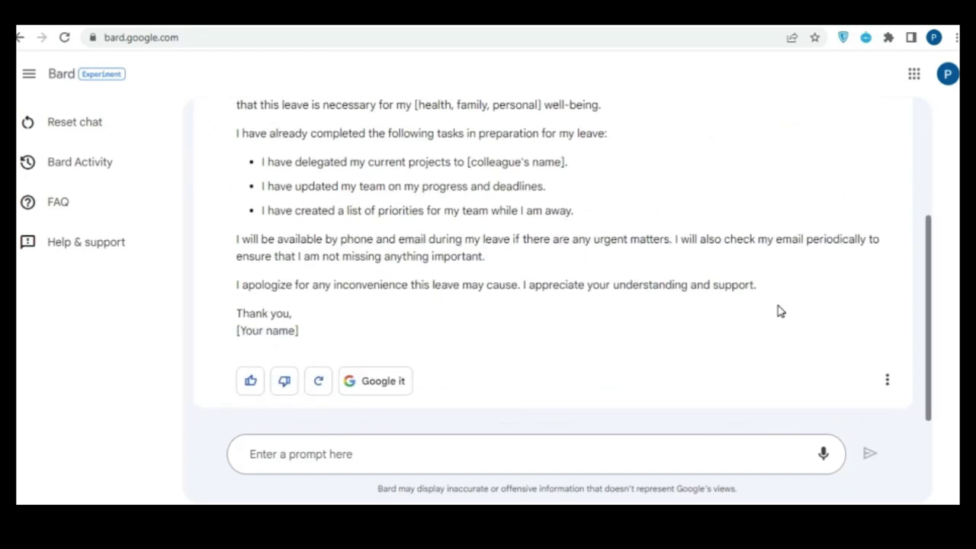
pyautogui.scroll(3, 781, 311)
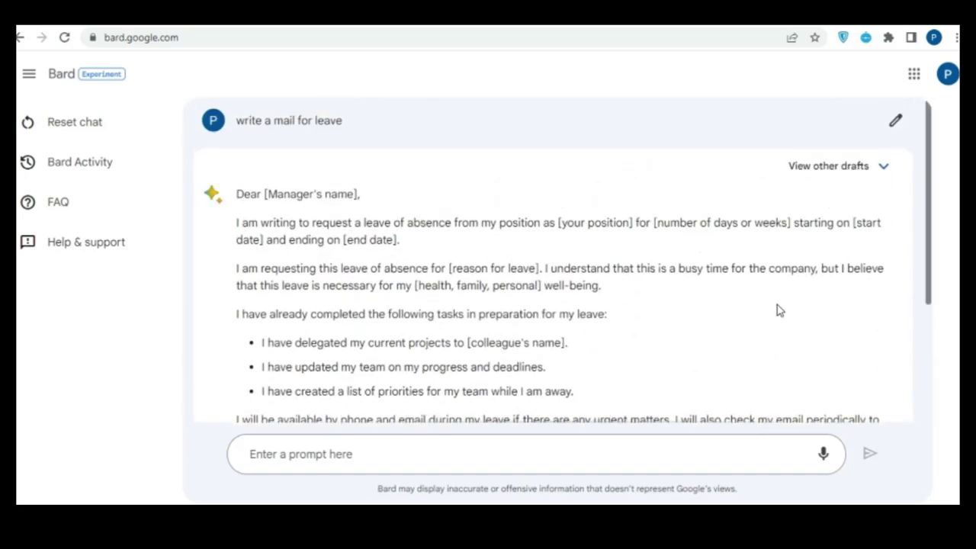
pyautogui.scroll(-3, 780, 311)
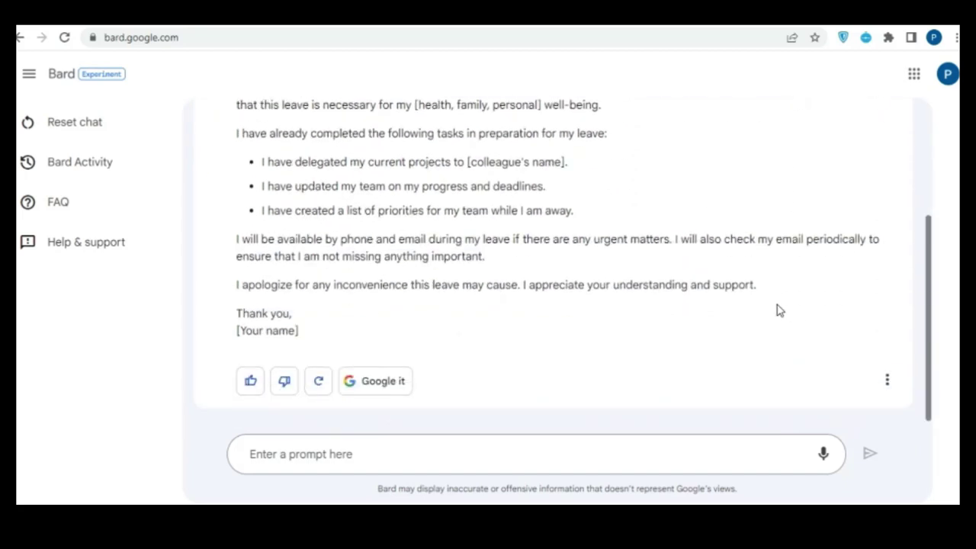
pyautogui.click(656, 456)
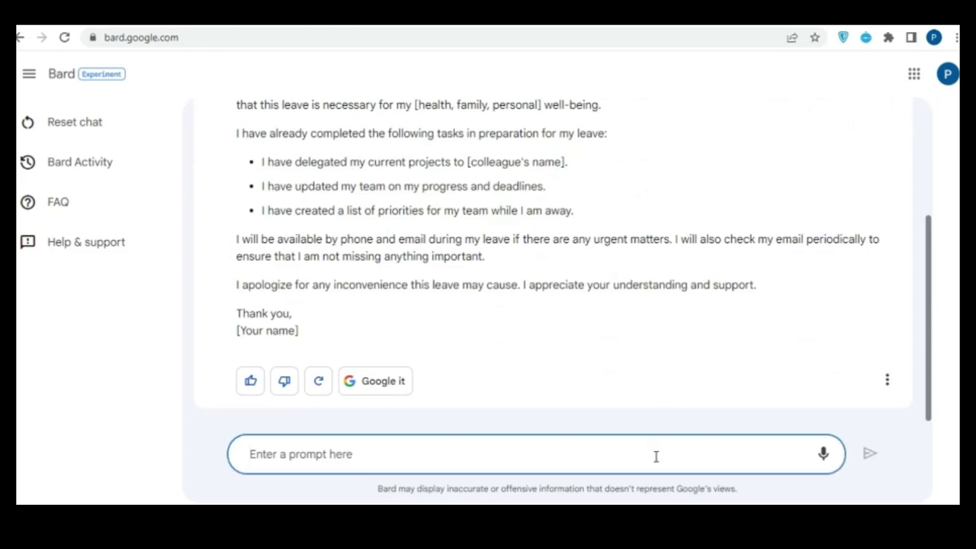
pyautogui.write('How')
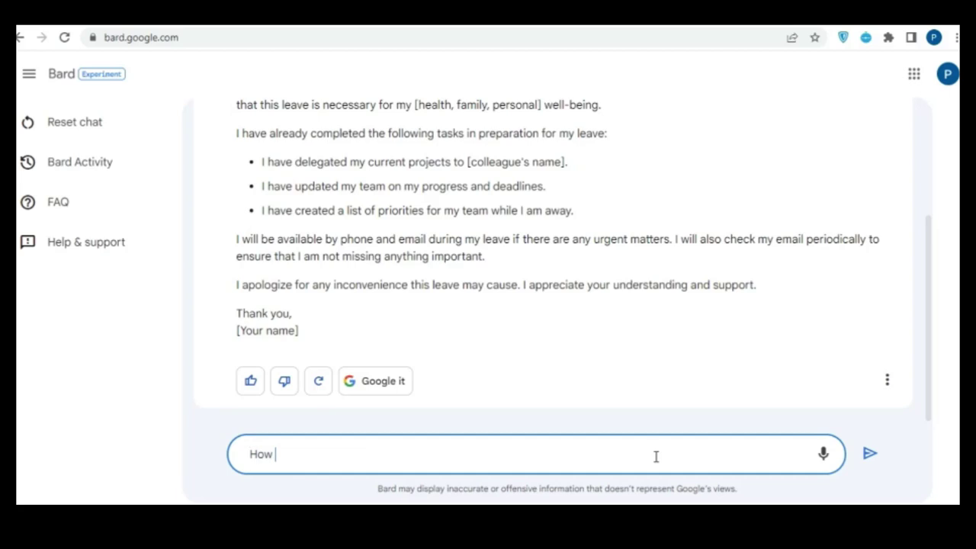
pyautogui.write(' codeigniter works')
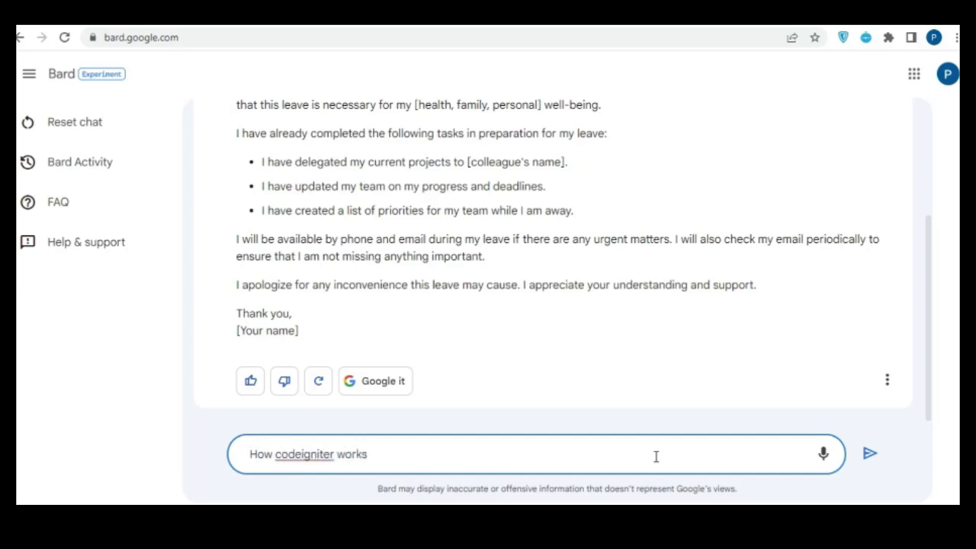
pyautogui.press('Return')
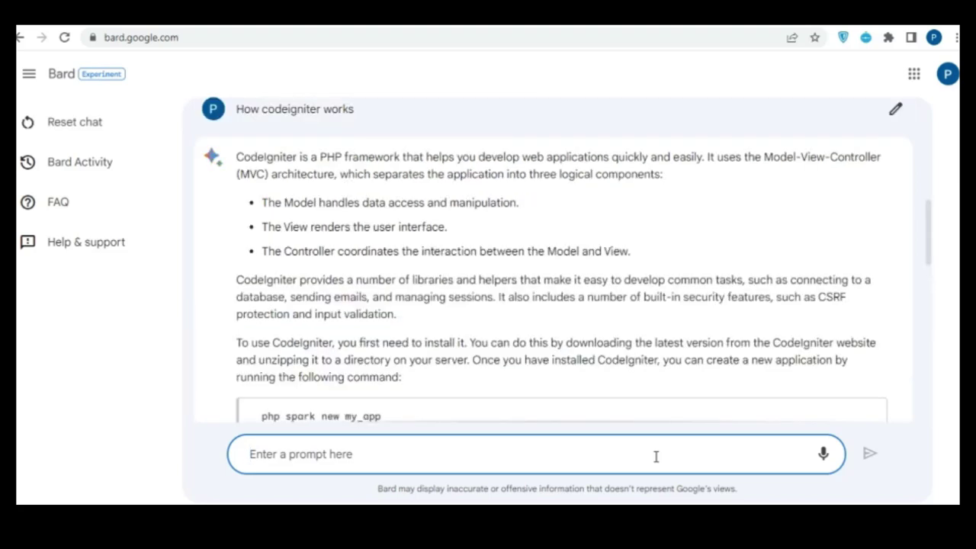
# Review the CodeIgniter explanation, covering the MVC overview, installation command, index.php code and its line notes, database and view code, and closing paragraph.
pyautogui.scroll(-2, 707, 345)
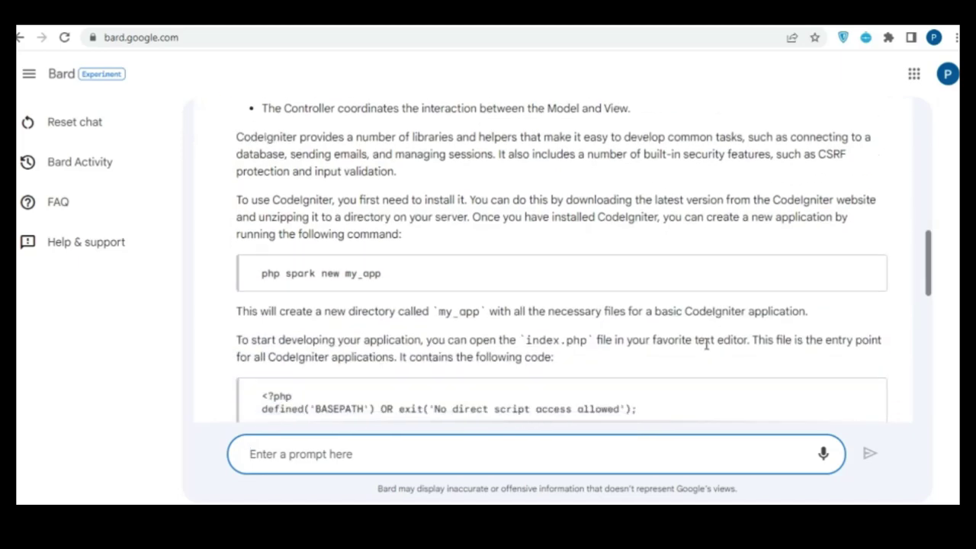
pyautogui.scroll(-1, 707, 344)
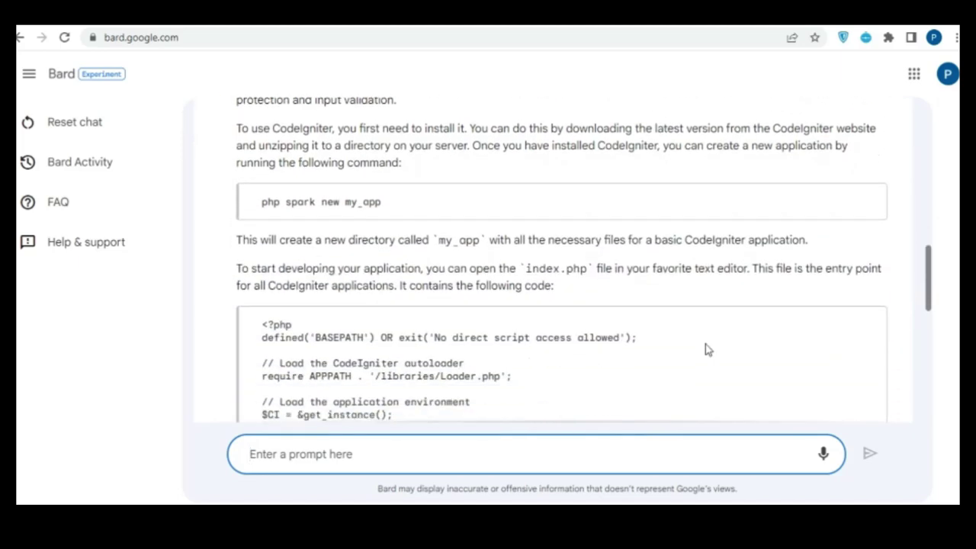
pyautogui.scroll(3, 707, 347)
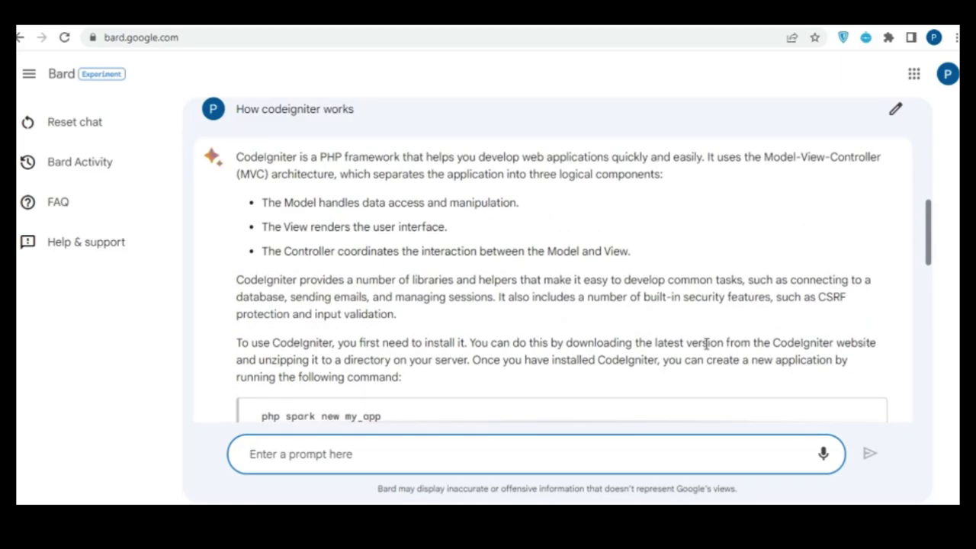
pyautogui.scroll(-5, 706, 345)
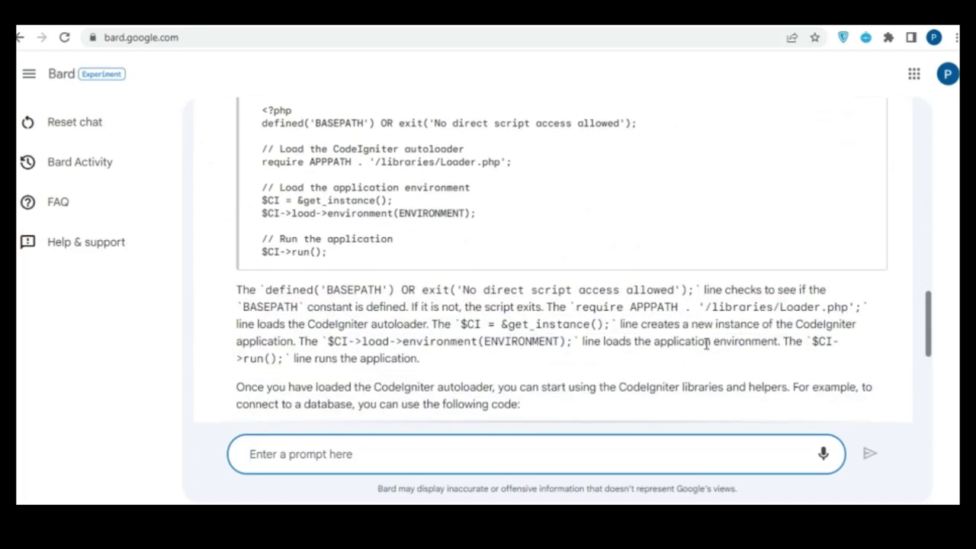
pyautogui.scroll(-3, 706, 344)
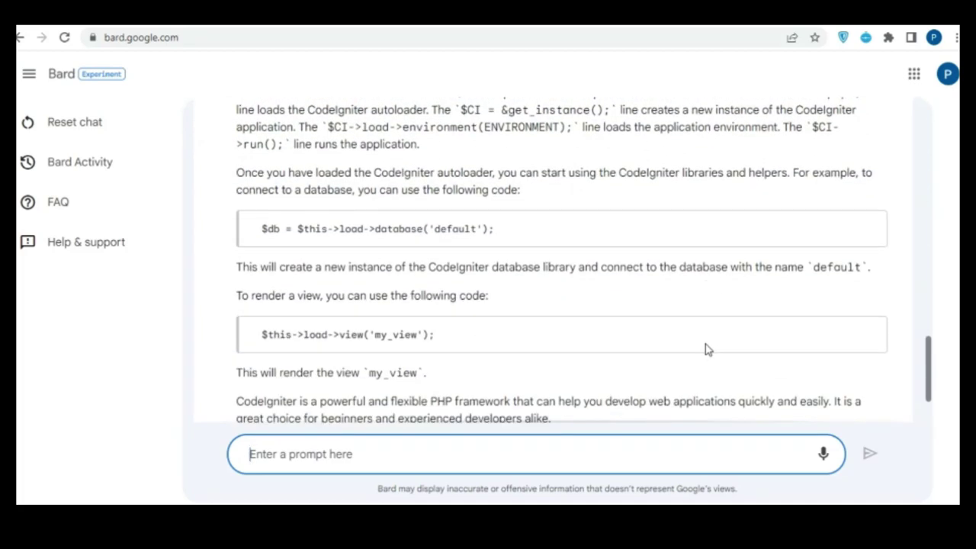
pyautogui.scroll(-2, 707, 349)
pyautogui.scroll(7, 706, 350)
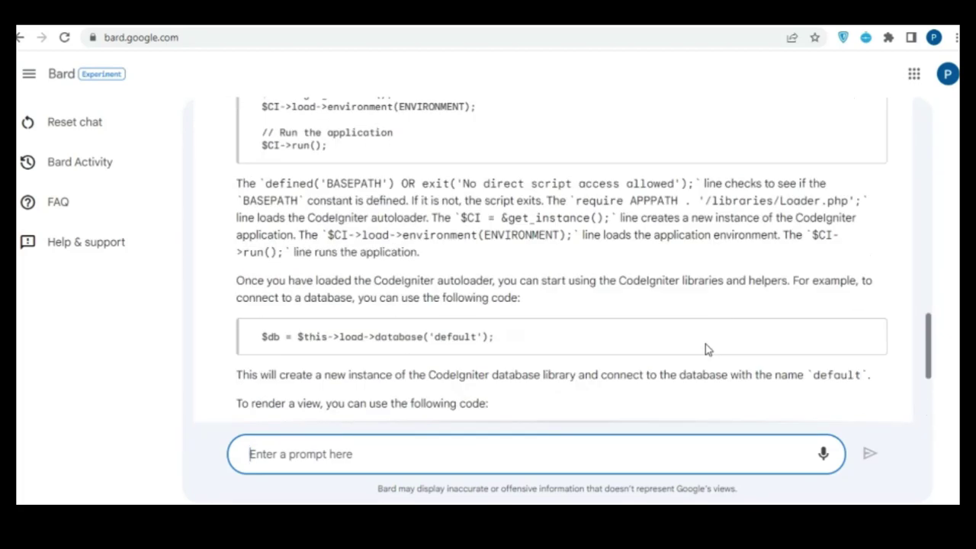
pyautogui.scroll(4, 707, 350)
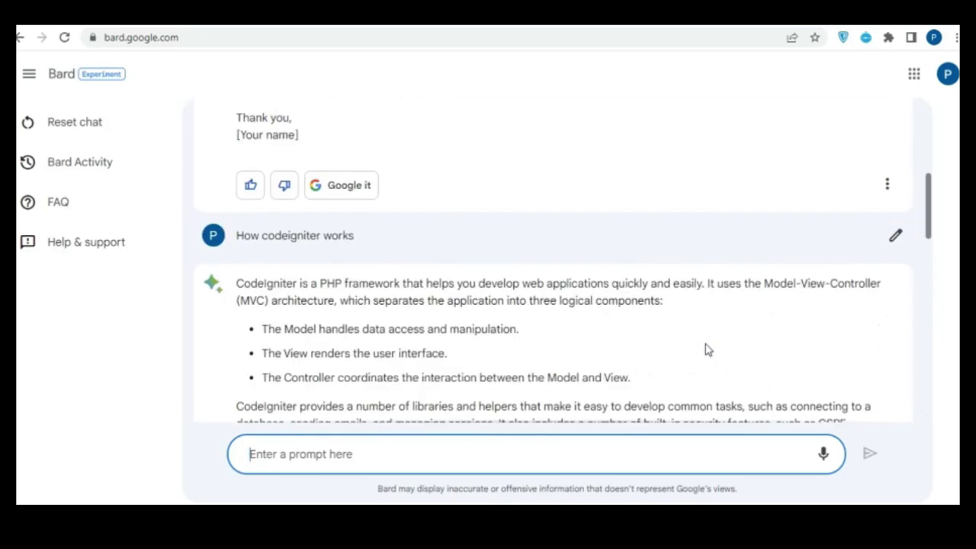
pyautogui.scroll(-11, 707, 350)
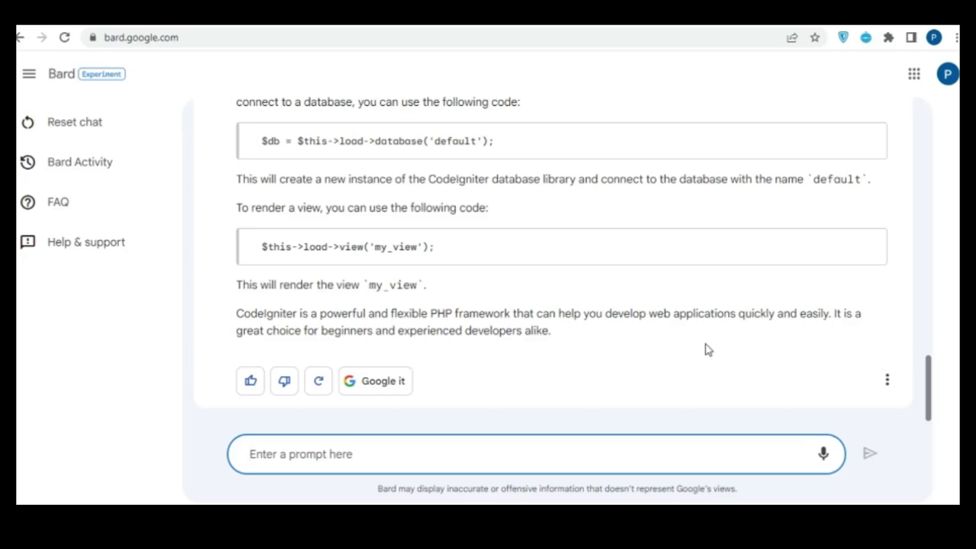
# Ask Bard for "today trending topic on google" as a follow-up to the CodeIgniter answer.
pyautogui.write('today')
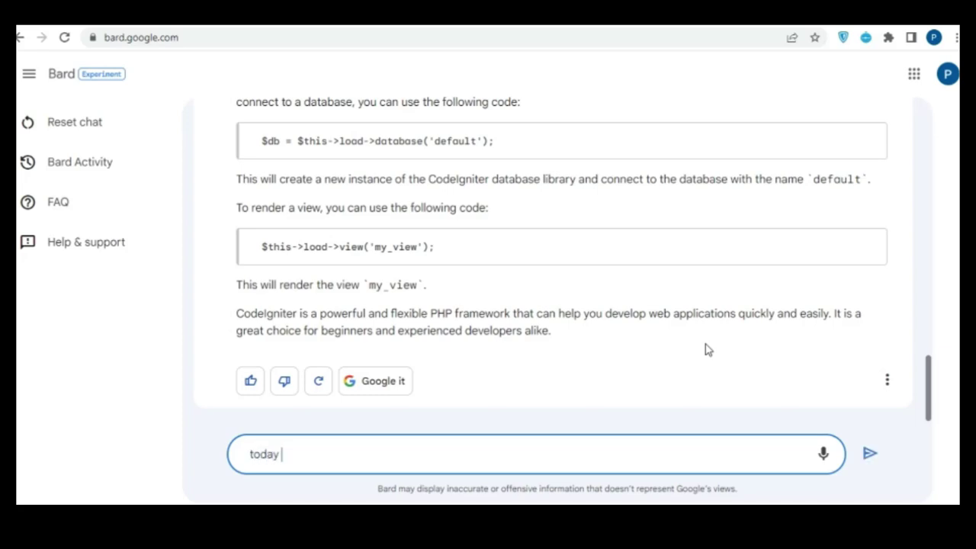
pyautogui.write(' trending topinc')
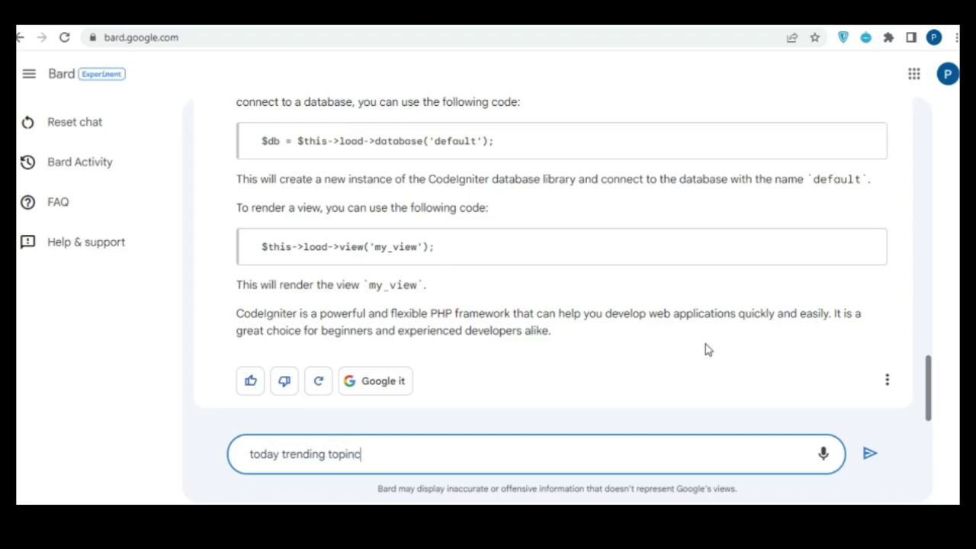
pyautogui.write('c on googl')
pyautogui.write('e')
pyautogui.press('Return')
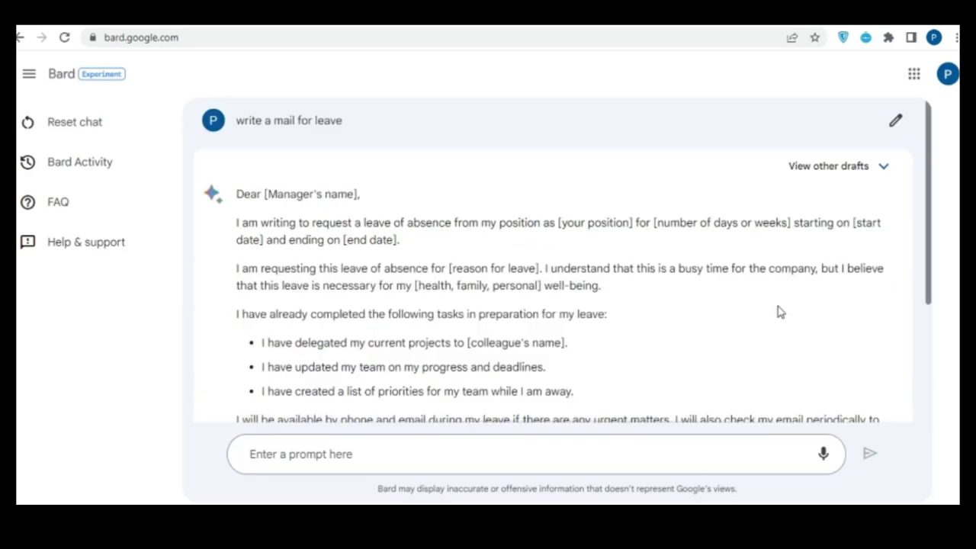
# Read through the leave mail to its sign-off, and submit the follow-up prompt "How codeigniter works".
pyautogui.scroll(-3, 780, 311)
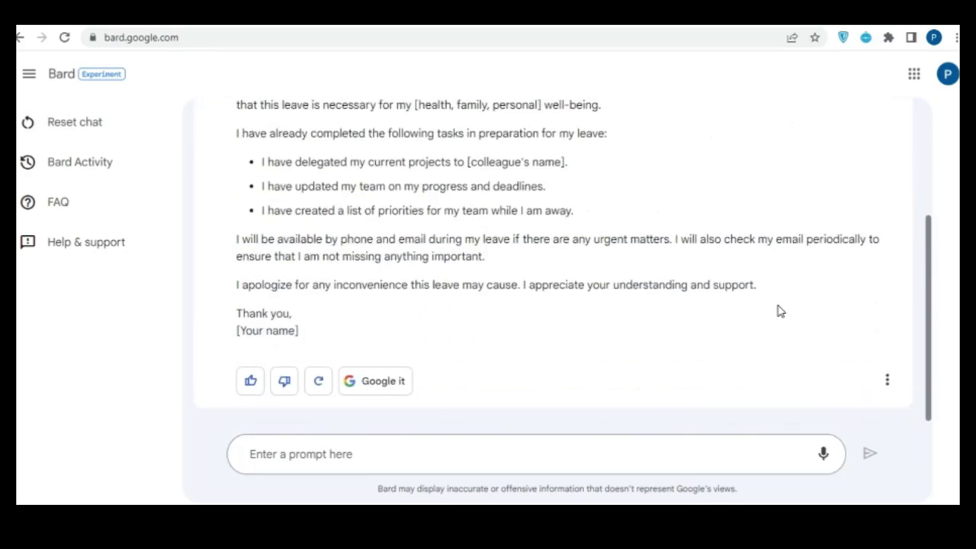
pyautogui.scroll(3, 780, 312)
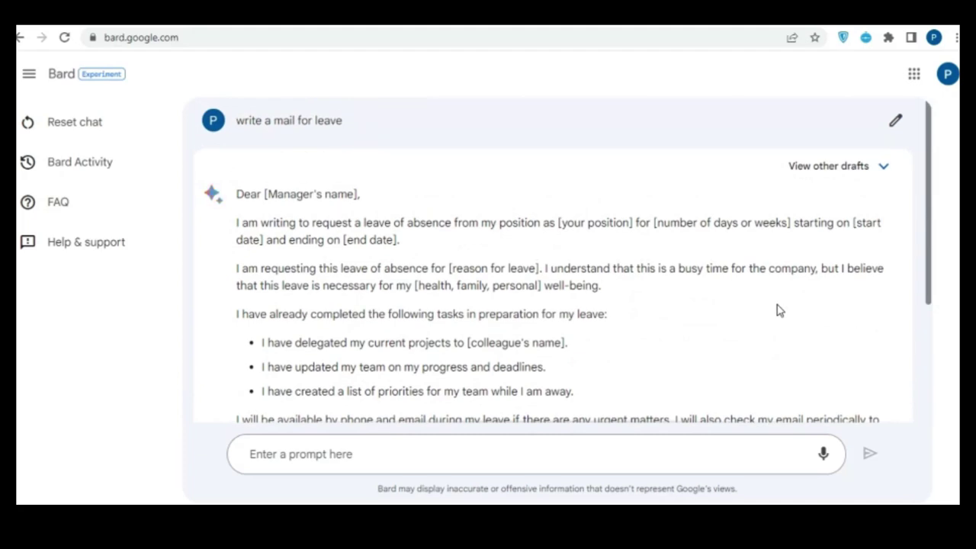
pyautogui.scroll(-3, 779, 311)
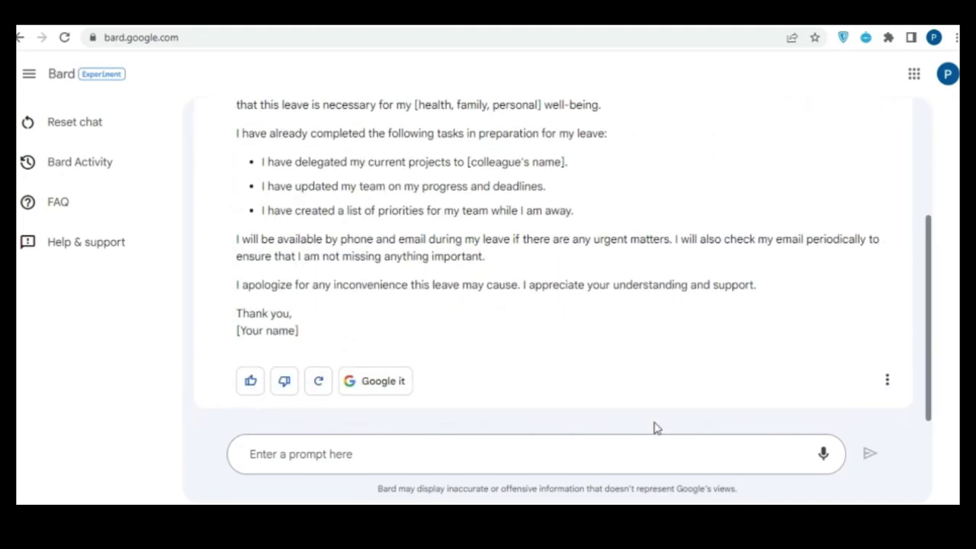
pyautogui.click(655, 456)
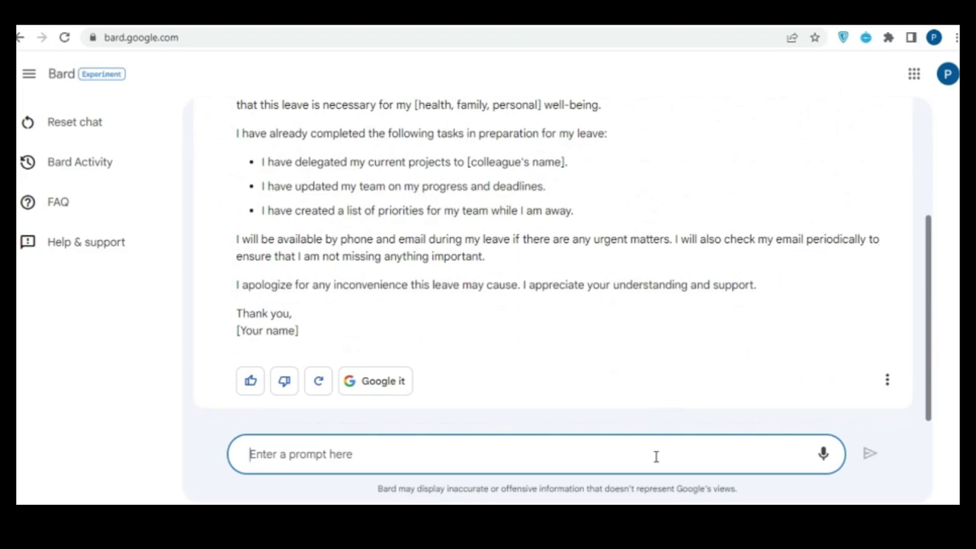
pyautogui.write('H')
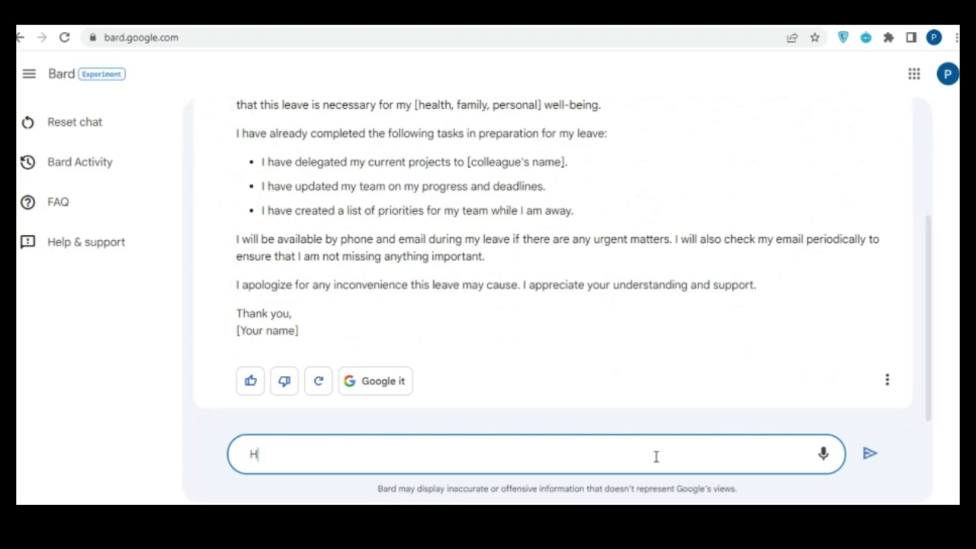
pyautogui.write('ow codeigniter wo')
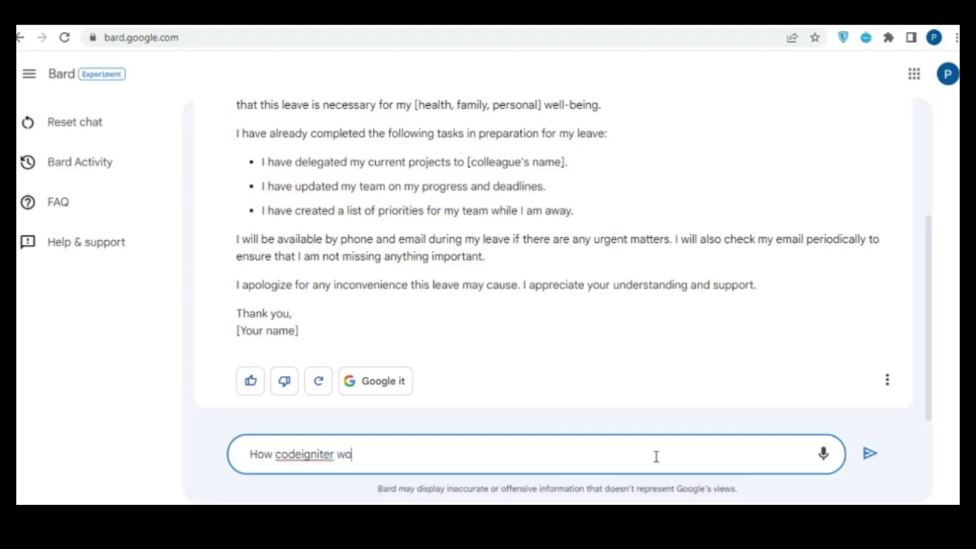
pyautogui.write('rks')
pyautogui.press('Return')
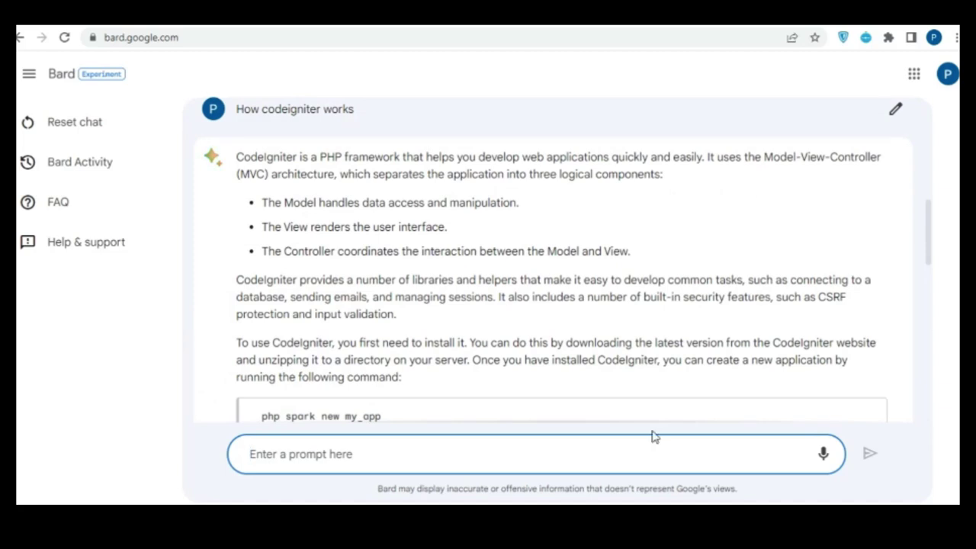
# Examine the CodeIgniter answer, from the MVC overview and php spark command through the index.php code to the database and view examples.
pyautogui.scroll(-2, 707, 347)
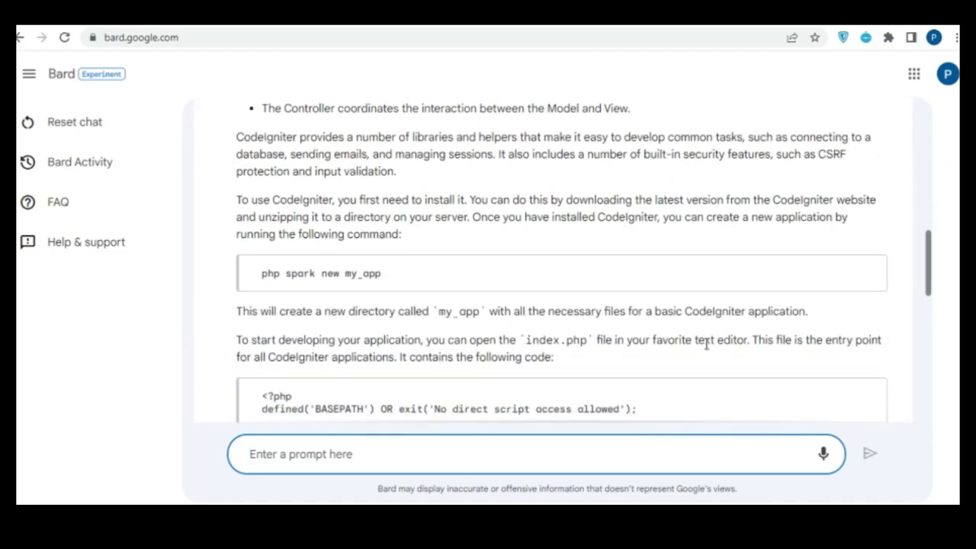
pyautogui.scroll(-1, 705, 343)
pyautogui.scroll(3, 706, 349)
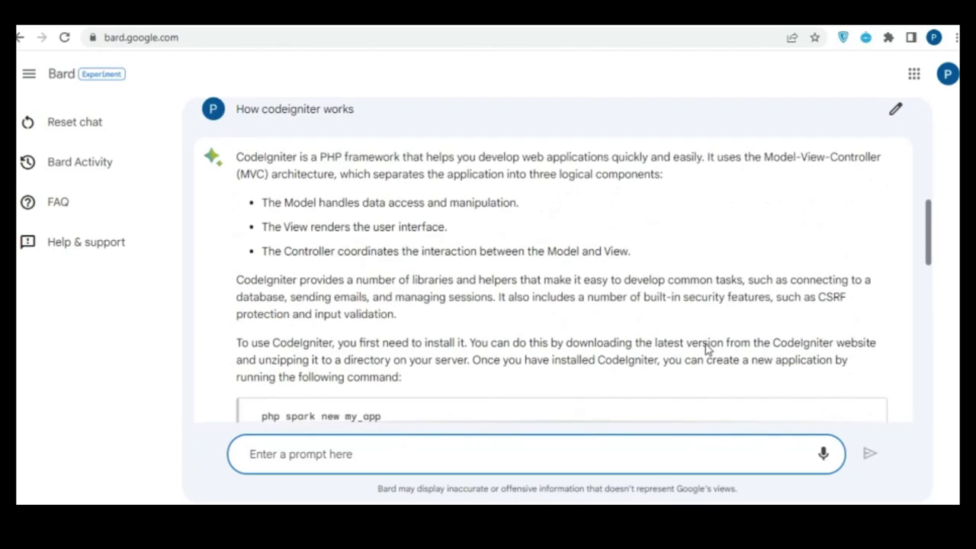
pyautogui.scroll(-6, 706, 343)
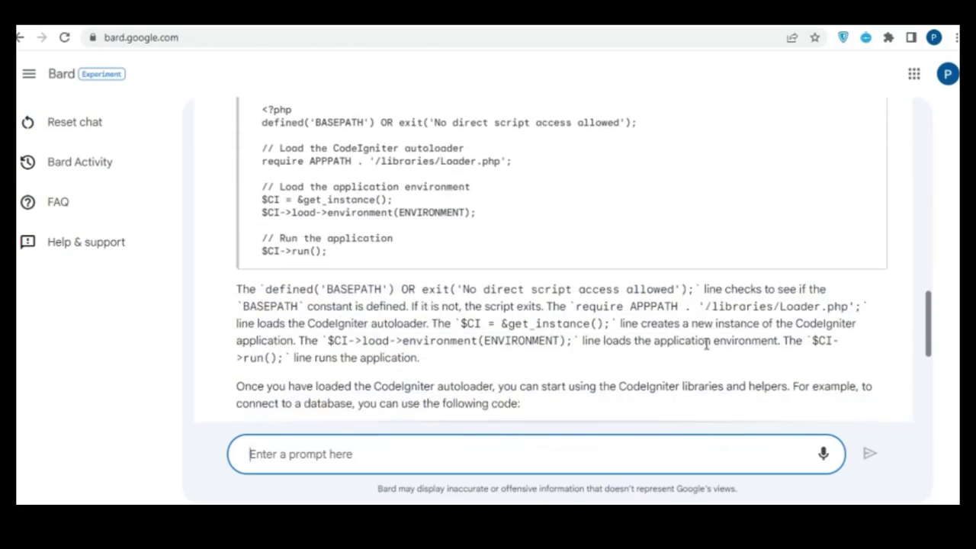
pyautogui.scroll(-3, 706, 345)
pyautogui.scroll(-1, 706, 349)
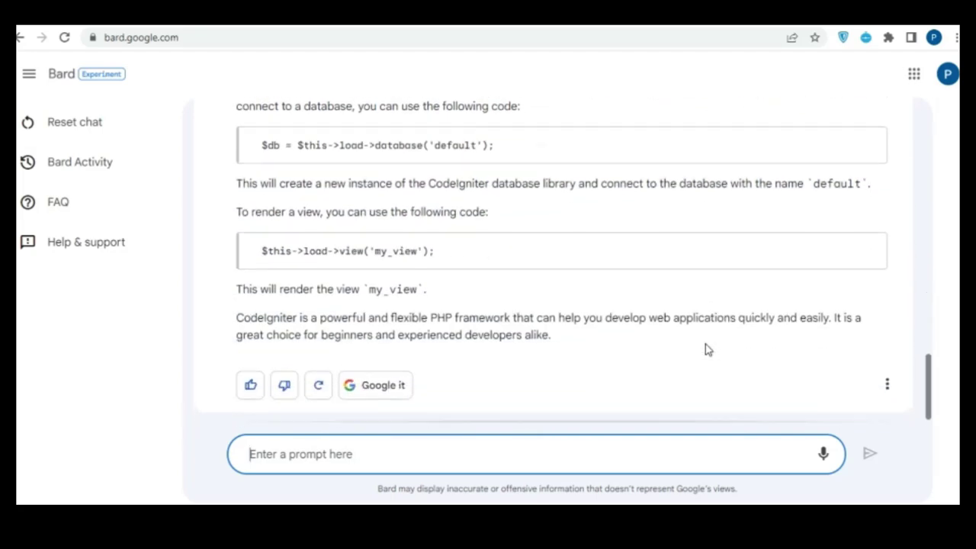
pyautogui.scroll(5, 707, 349)
pyautogui.scroll(7, 706, 349)
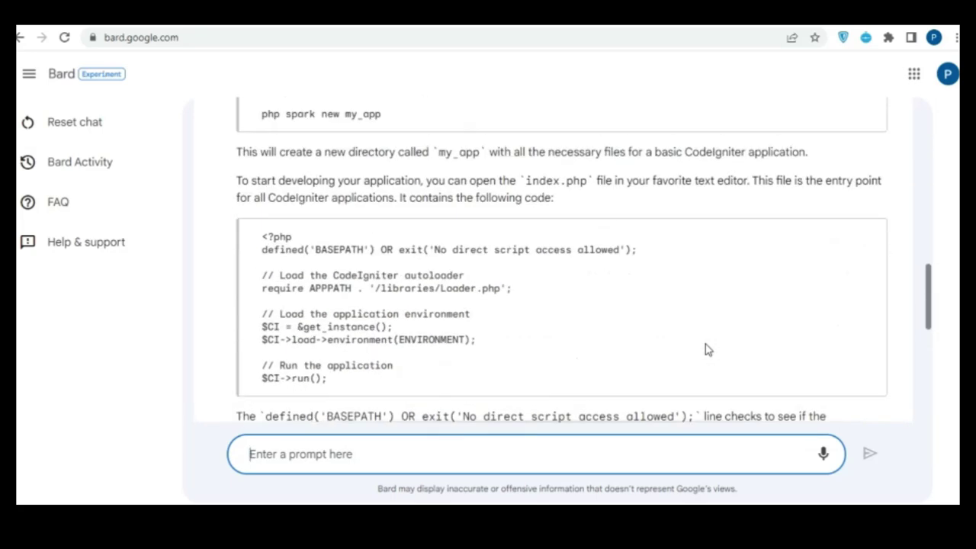
pyautogui.scroll(-10, 706, 349)
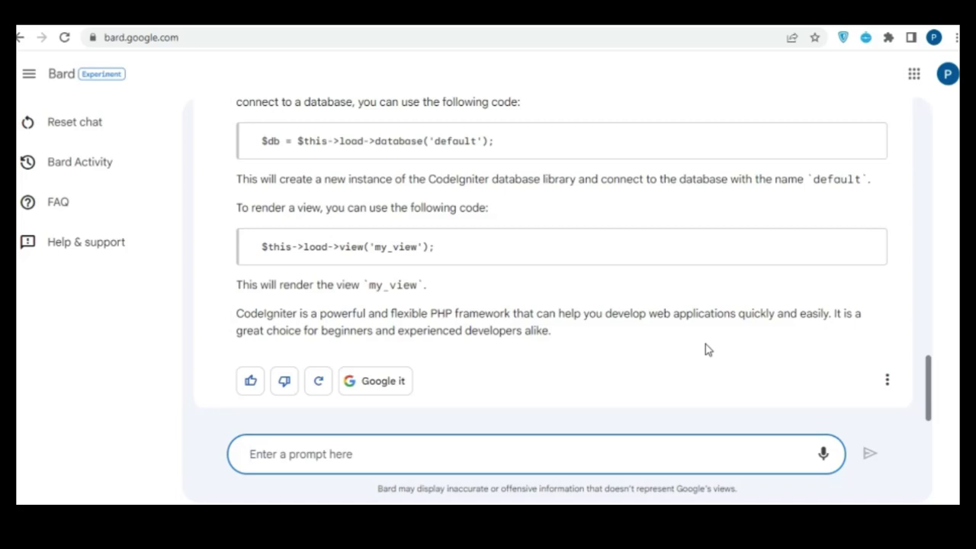
# Submit the prompt "today trending topic on google" in the chat that holds the CodeIgniter answer.
pyautogui.write('toda')
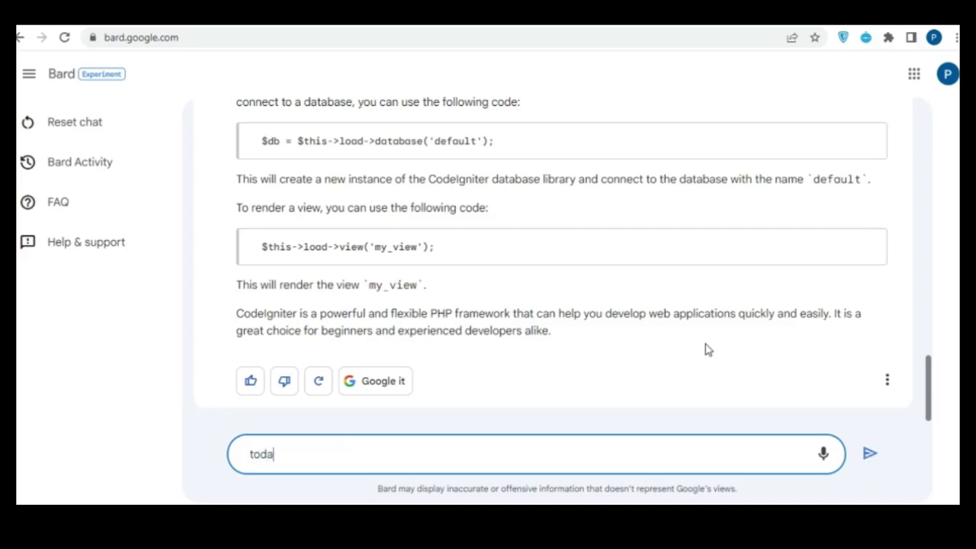
pyautogui.write('y trending topin')
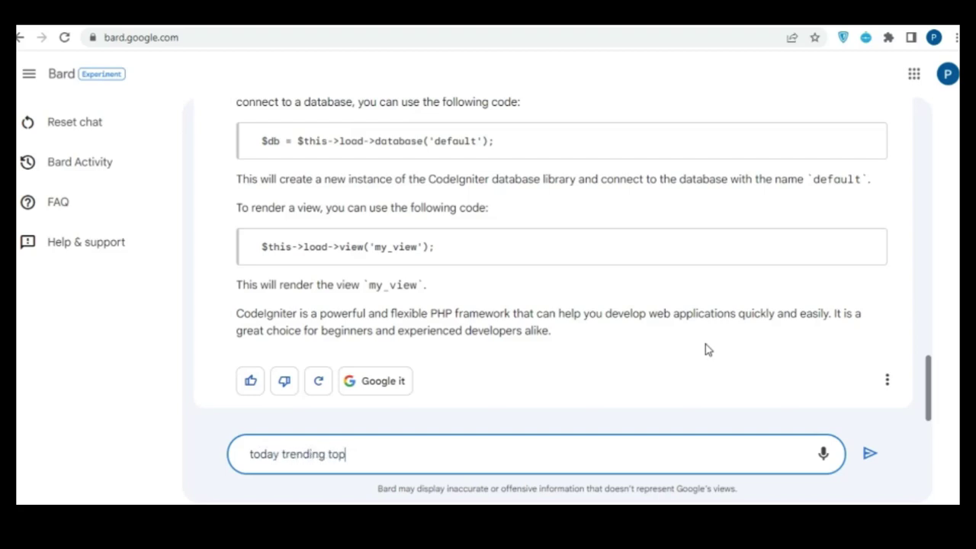
pyautogui.press('BackSpace')
pyautogui.press('BackSpace')
pyautogui.write('c on google')
pyautogui.press('Return')
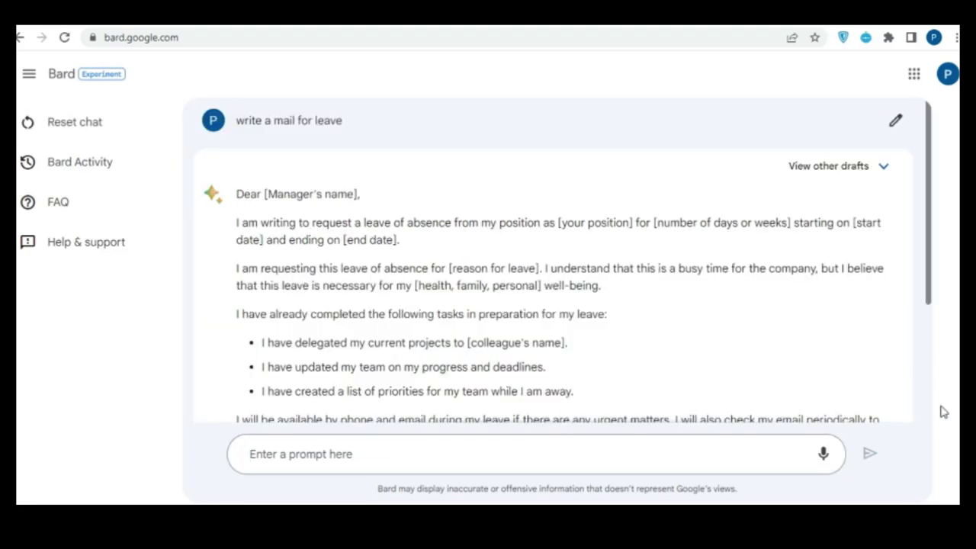
# Look over the leave mail from greeting to sign-off, and ask "How codeigniter works" in the same chat.
pyautogui.scroll(-3, 780, 312)
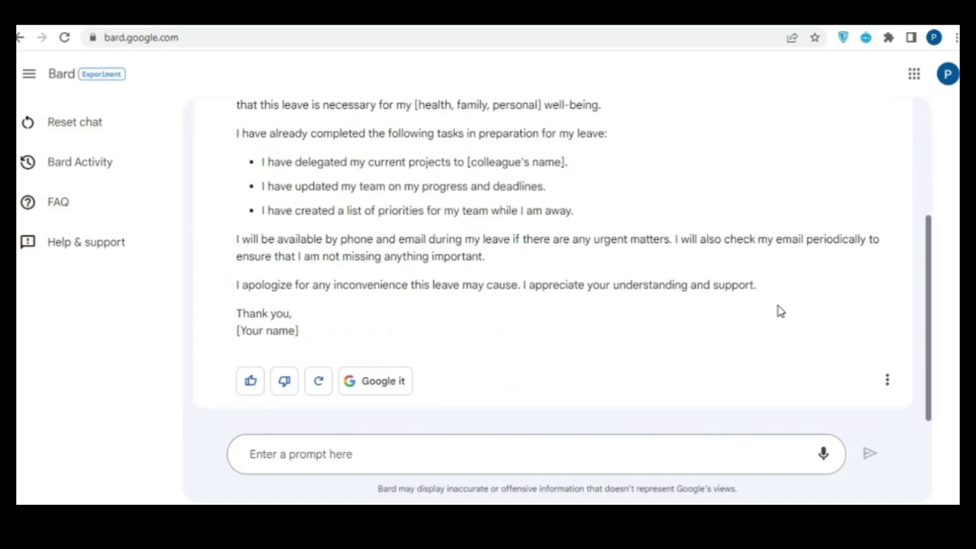
pyautogui.scroll(3, 781, 312)
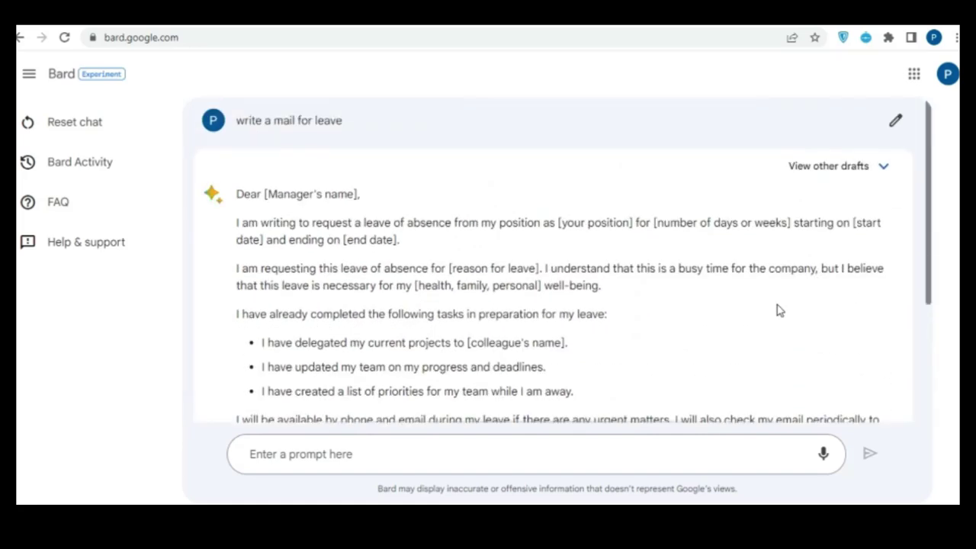
pyautogui.scroll(-3, 781, 311)
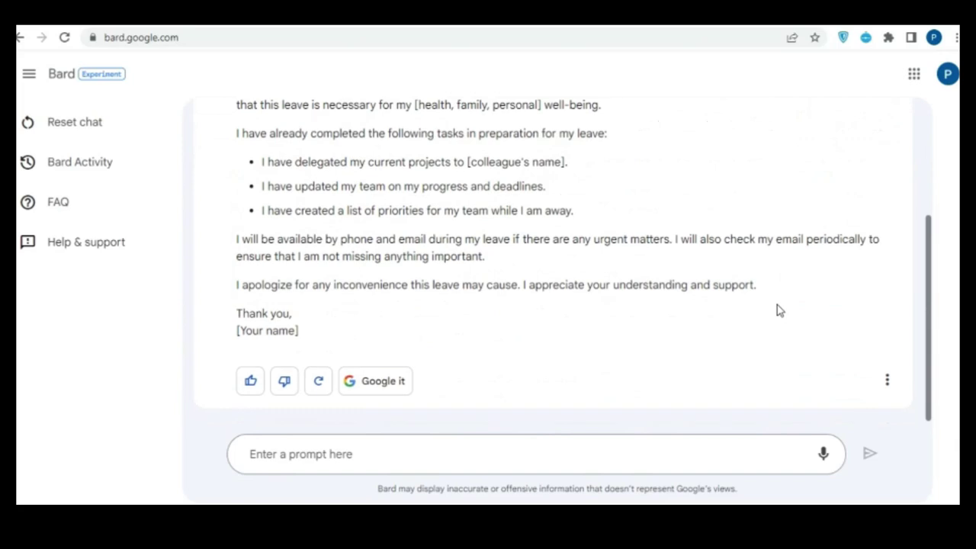
pyautogui.click(656, 456)
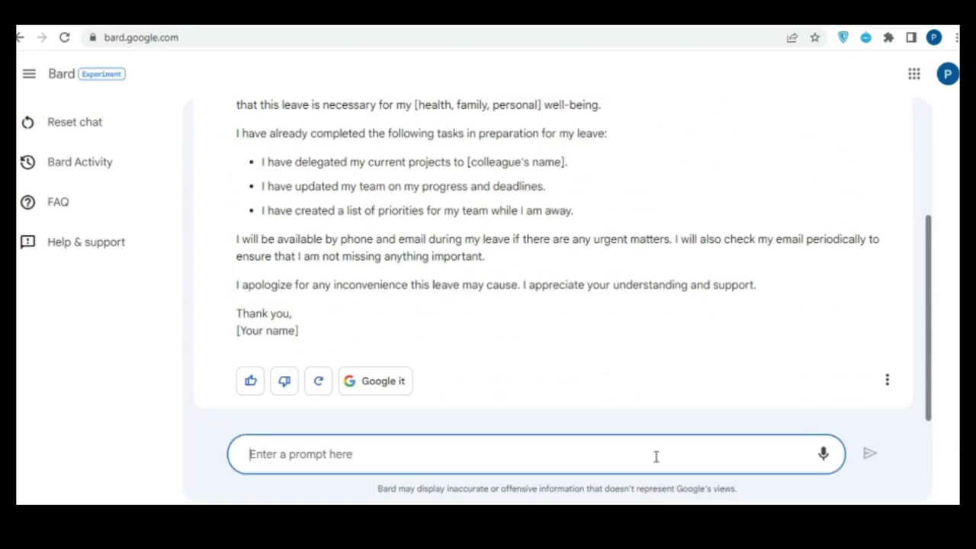
pyautogui.write('How')
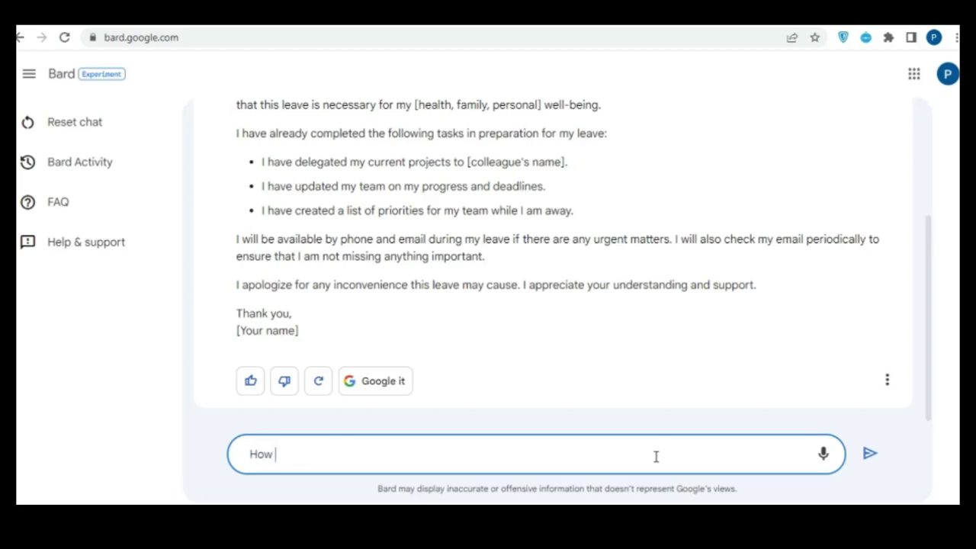
pyautogui.write(' codeigniter works')
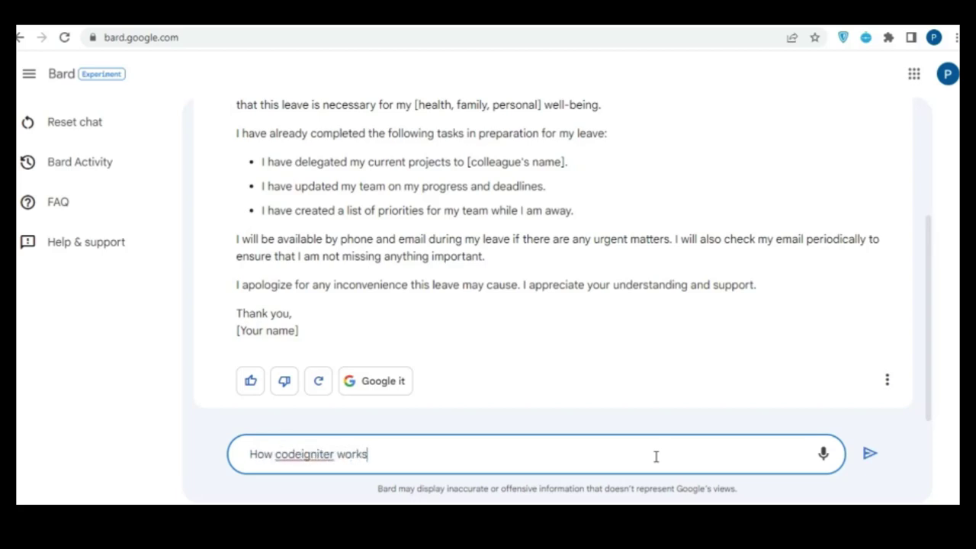
pyautogui.press('Return')
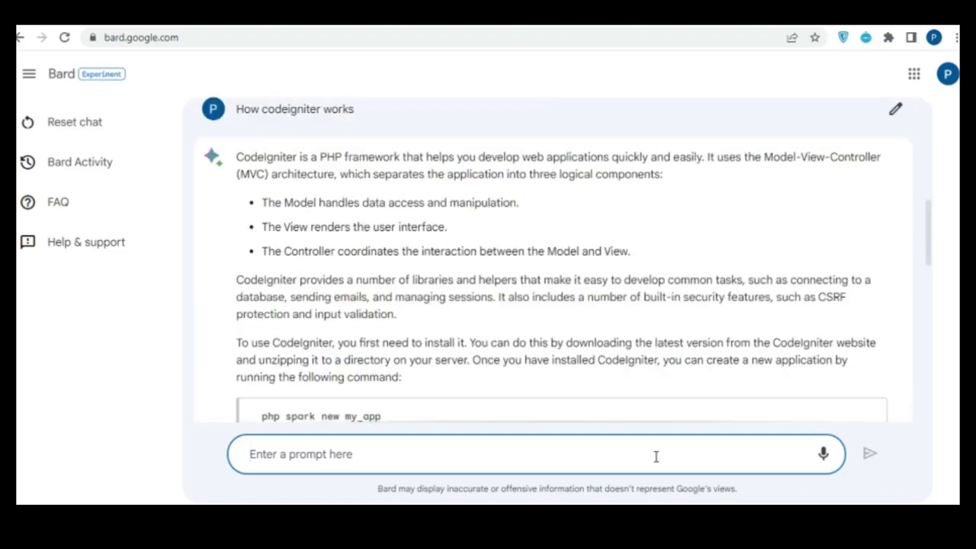
# Review the CodeIgniter answer's MVC overview, installation command, and index.php code with its line-by-line explanation.
pyautogui.scroll(-2, 697, 352)
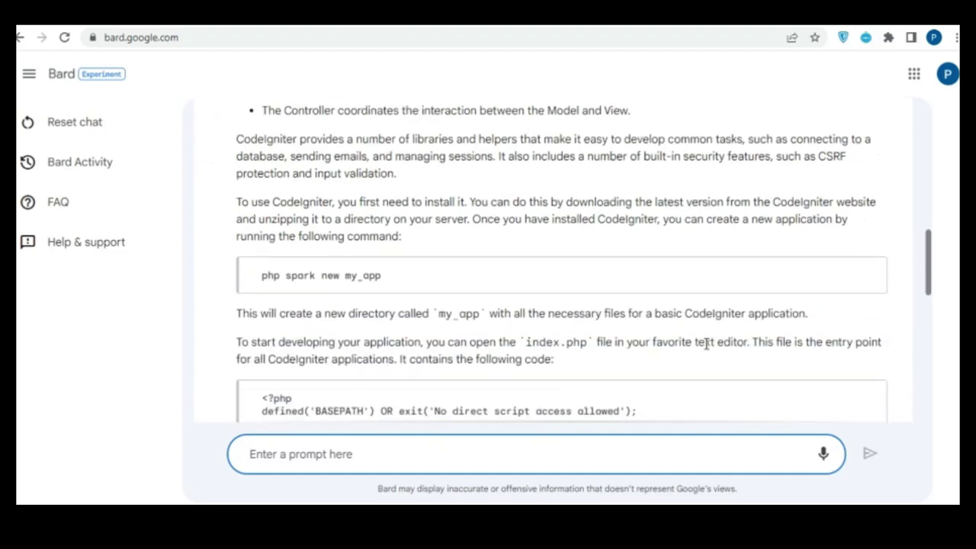
pyautogui.scroll(-1, 705, 345)
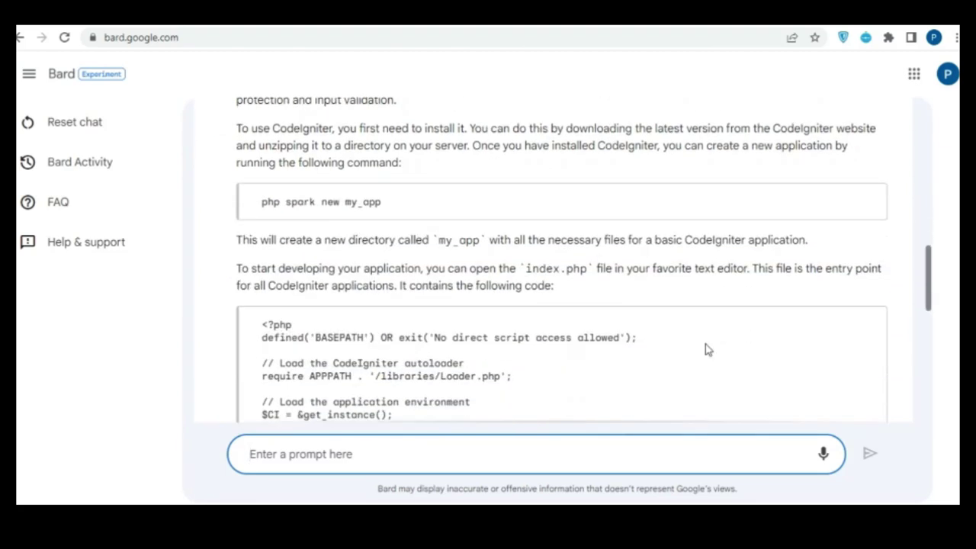
pyautogui.scroll(3, 706, 345)
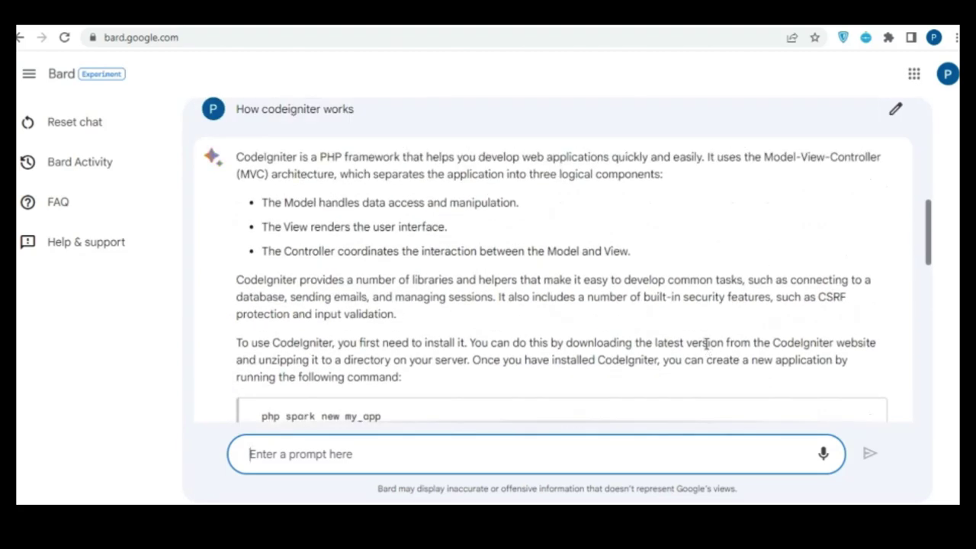
pyautogui.scroll(-6, 707, 344)
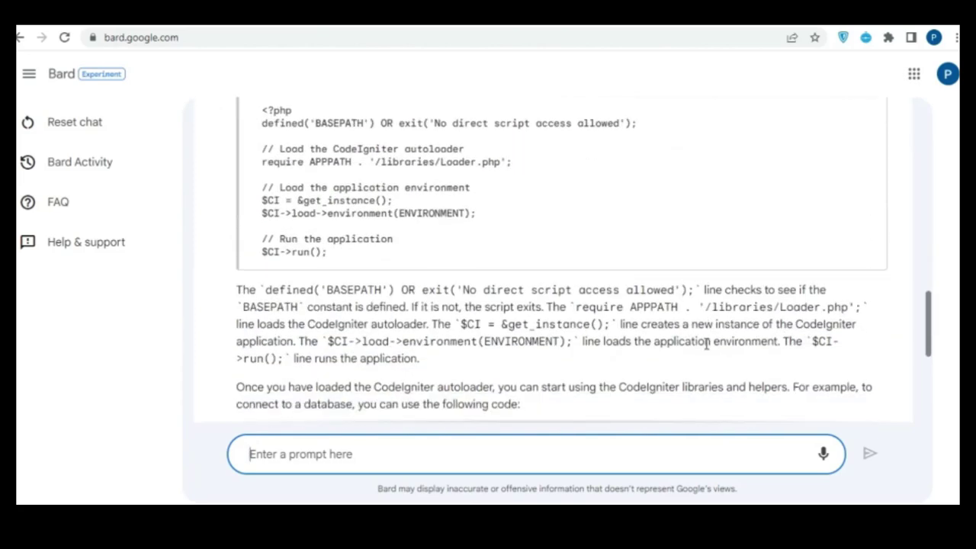